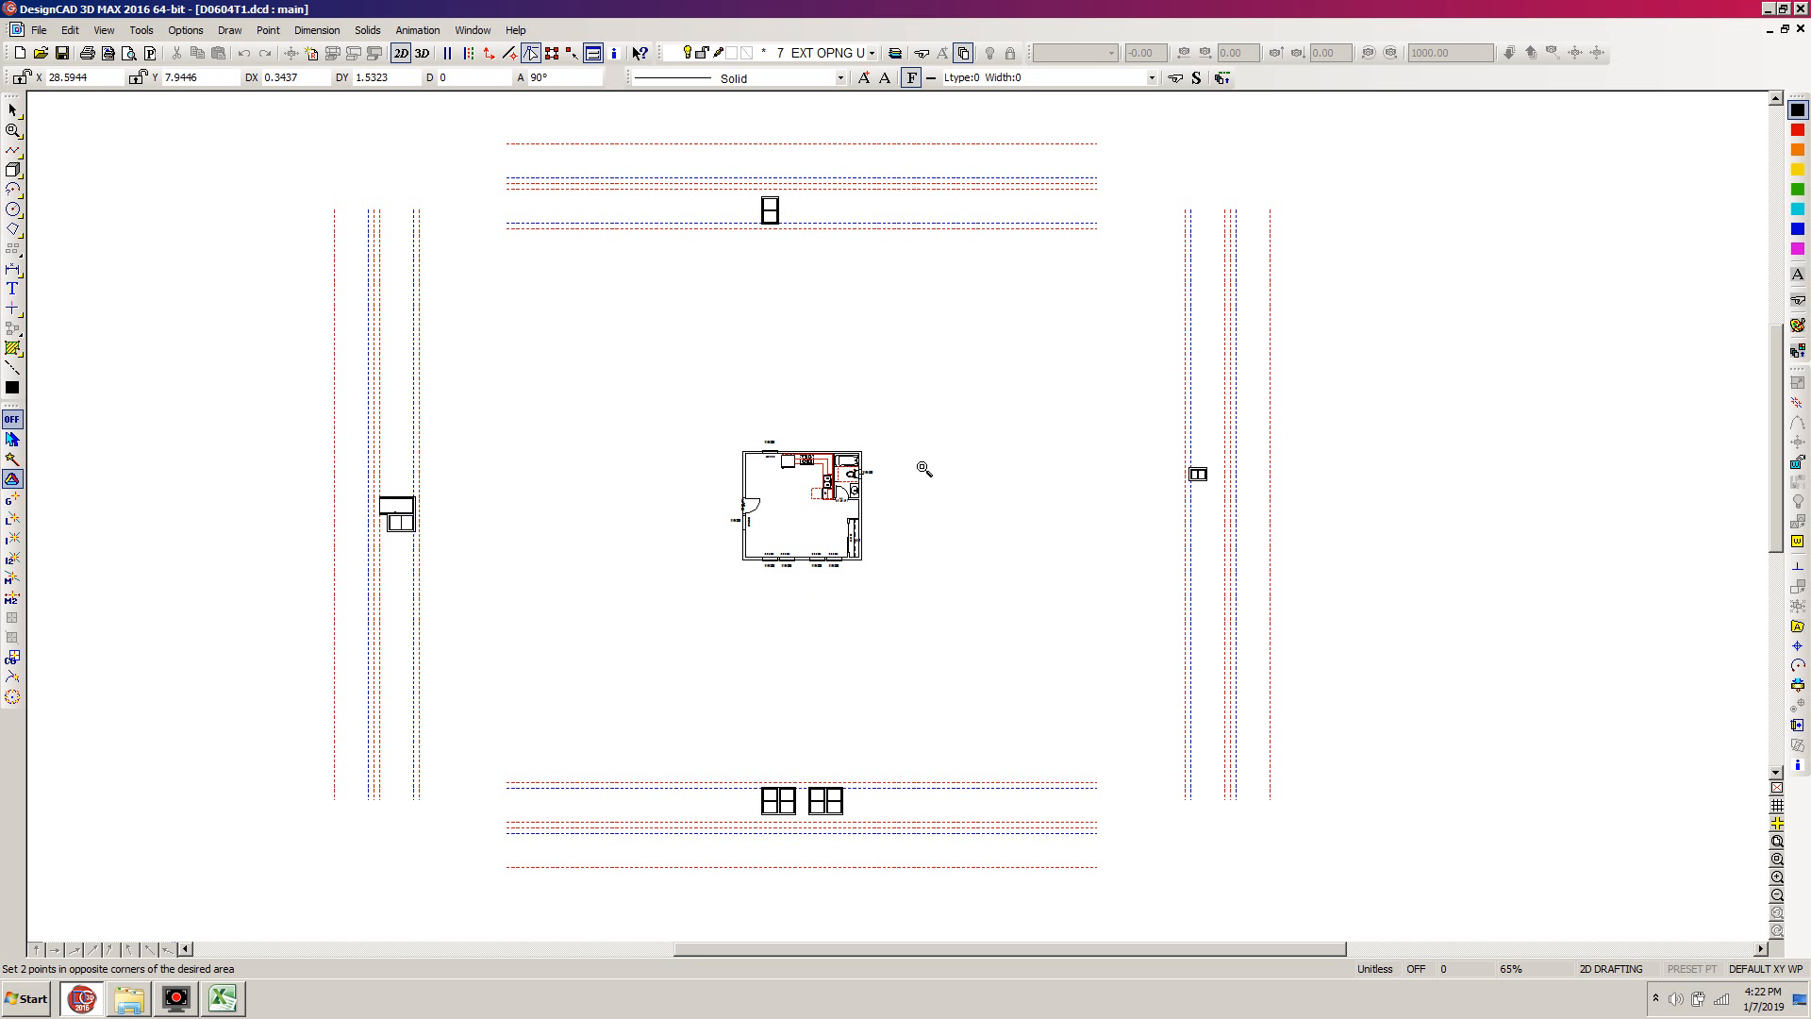
Display the ROOF PLN layer over the small central floor plan so the roof outline and ridge can be checked
left_click(908, 416)
left_click(720, 594)
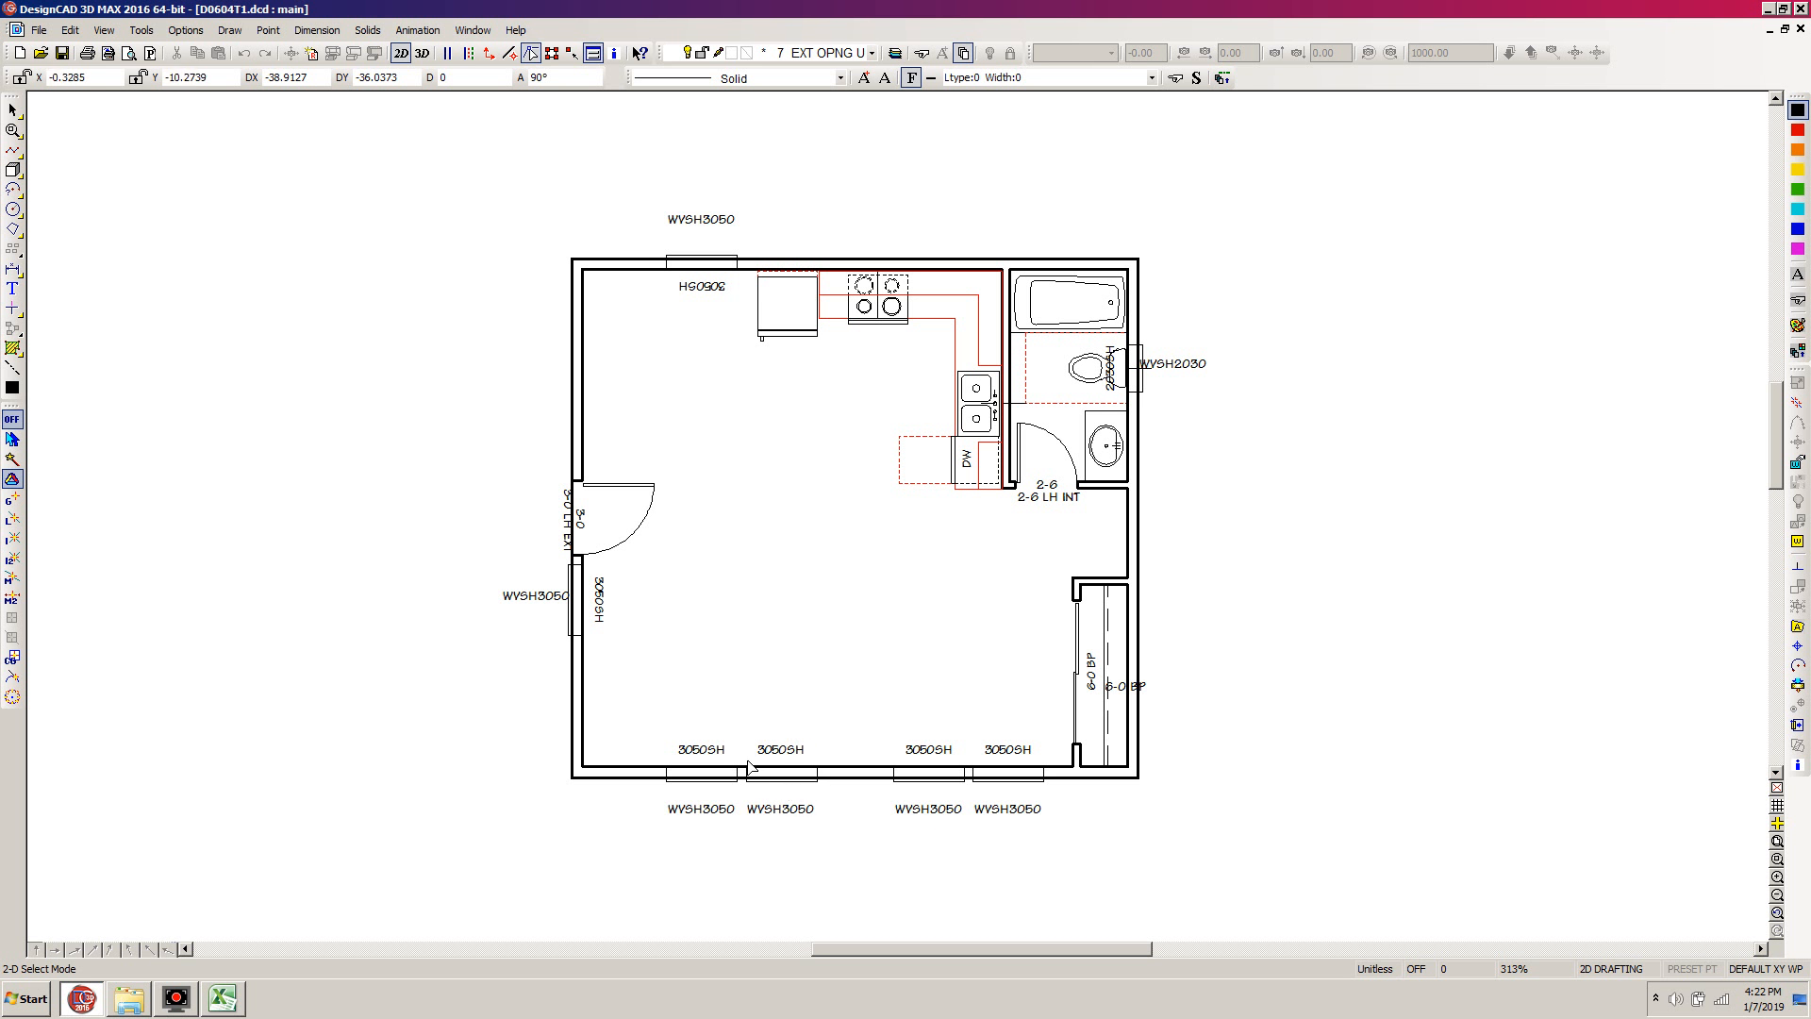
key("l")
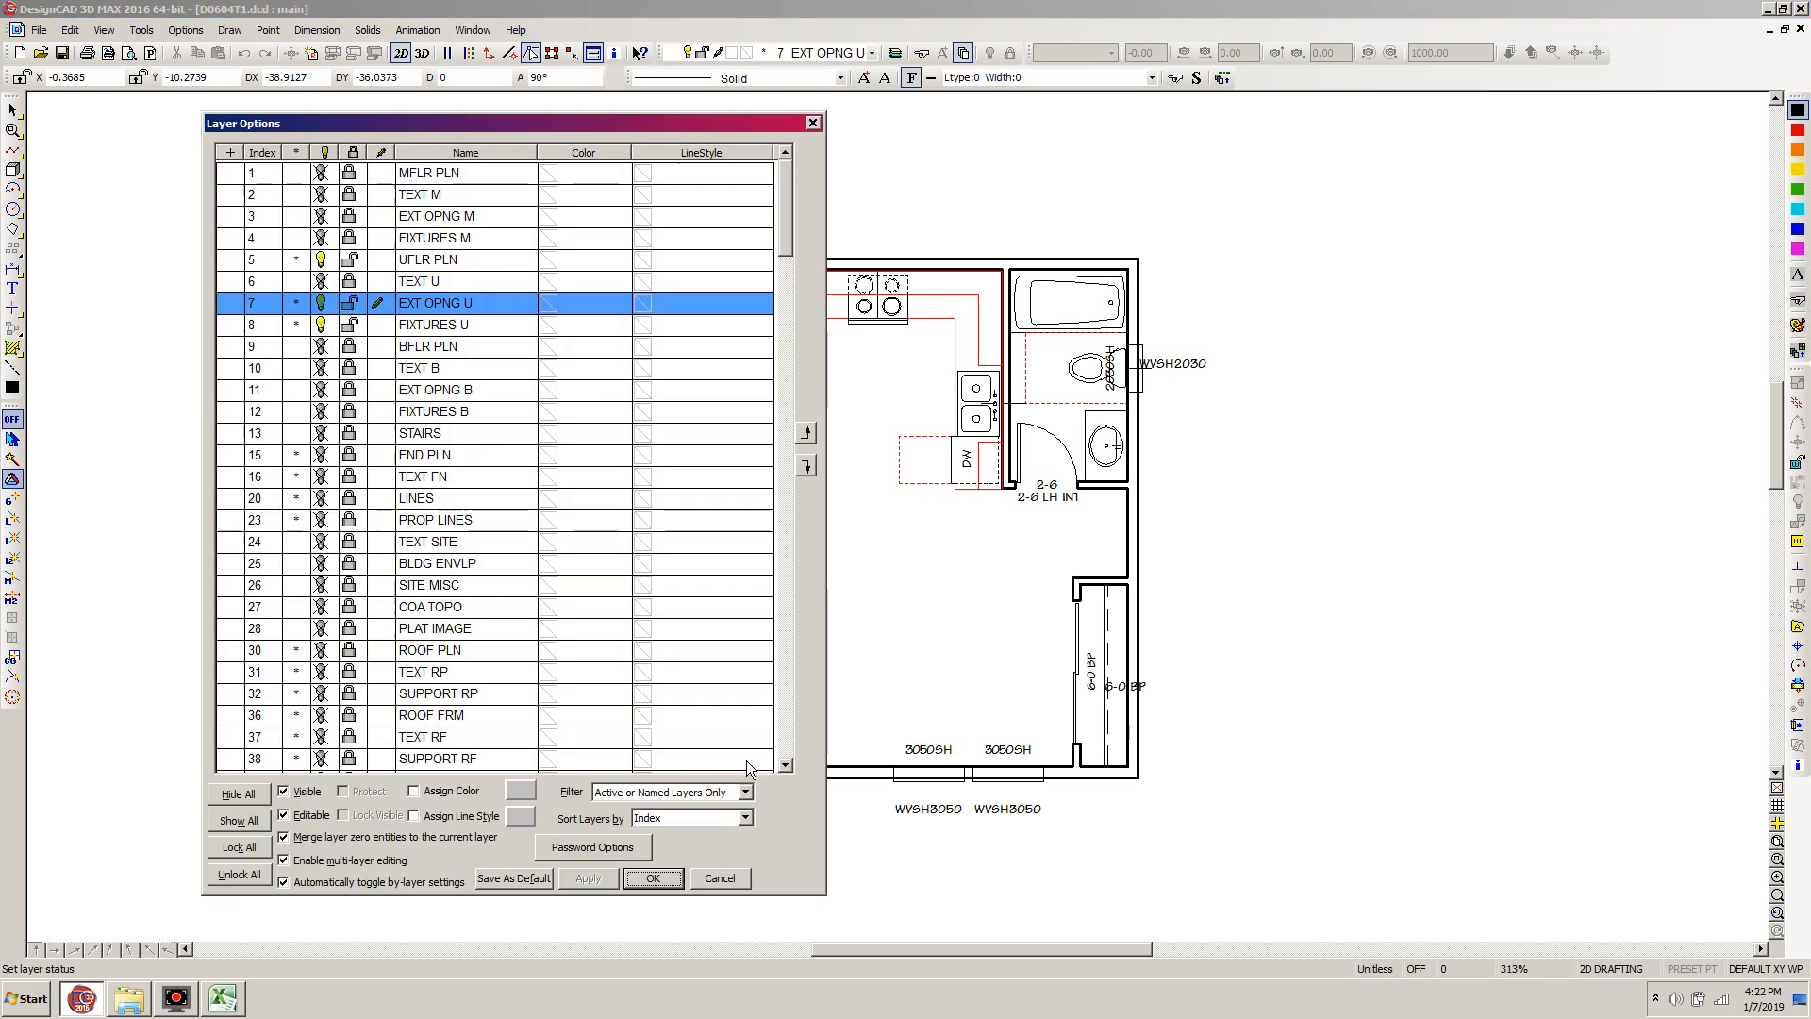
left_click_drag(785, 225, 785, 251)
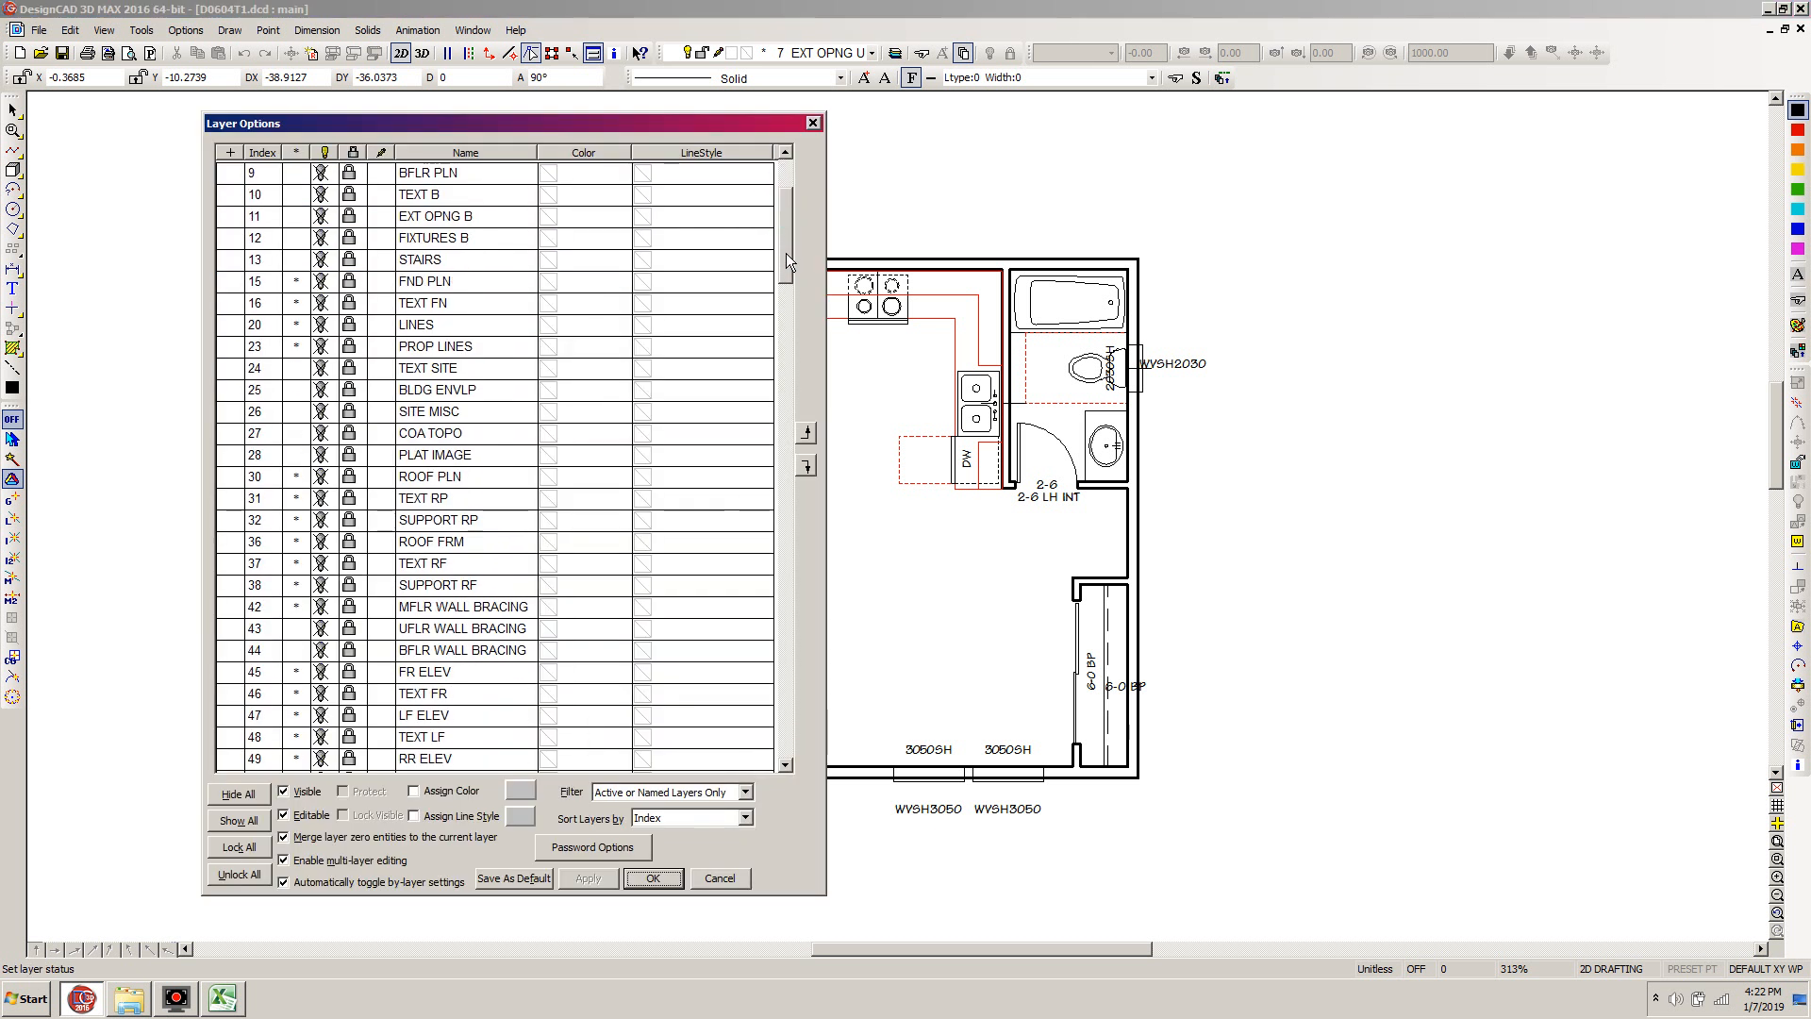
left_click(351, 477)
left_click(350, 478)
left_click(655, 878)
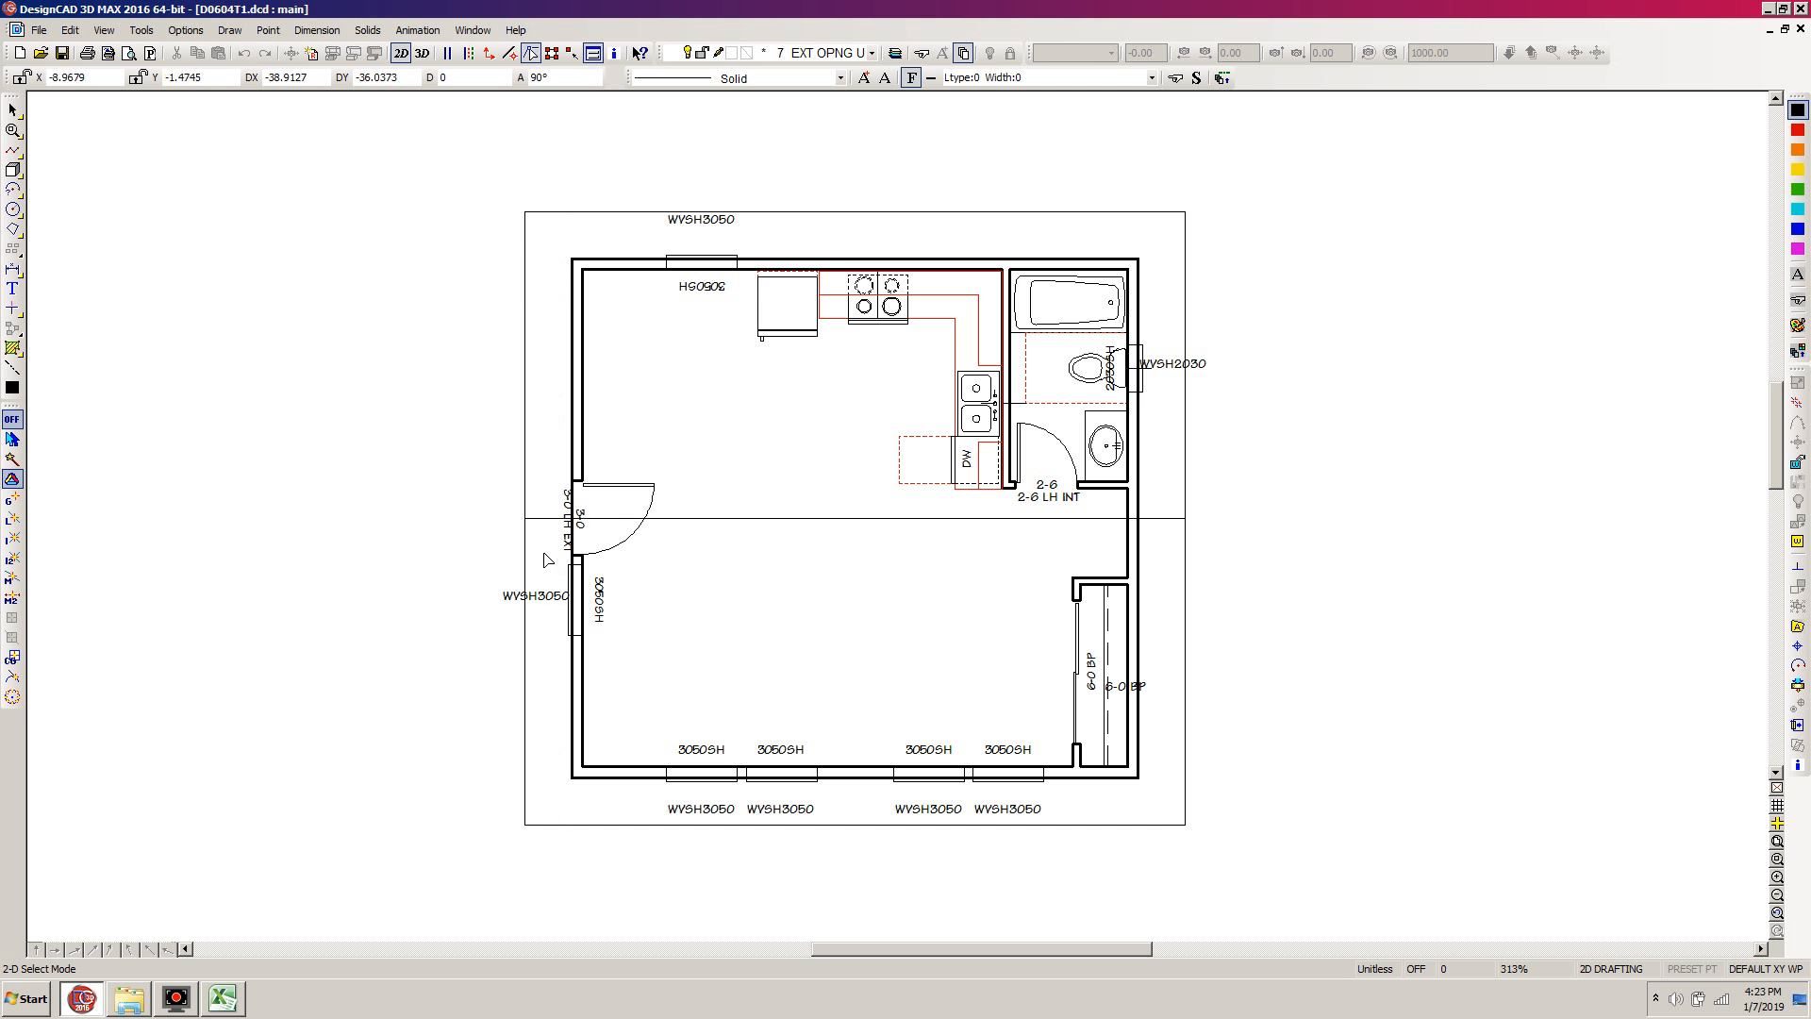
Dimension the full outside length of the wall with the entry door, placing the dimension beyond the roof outline
key("equal")
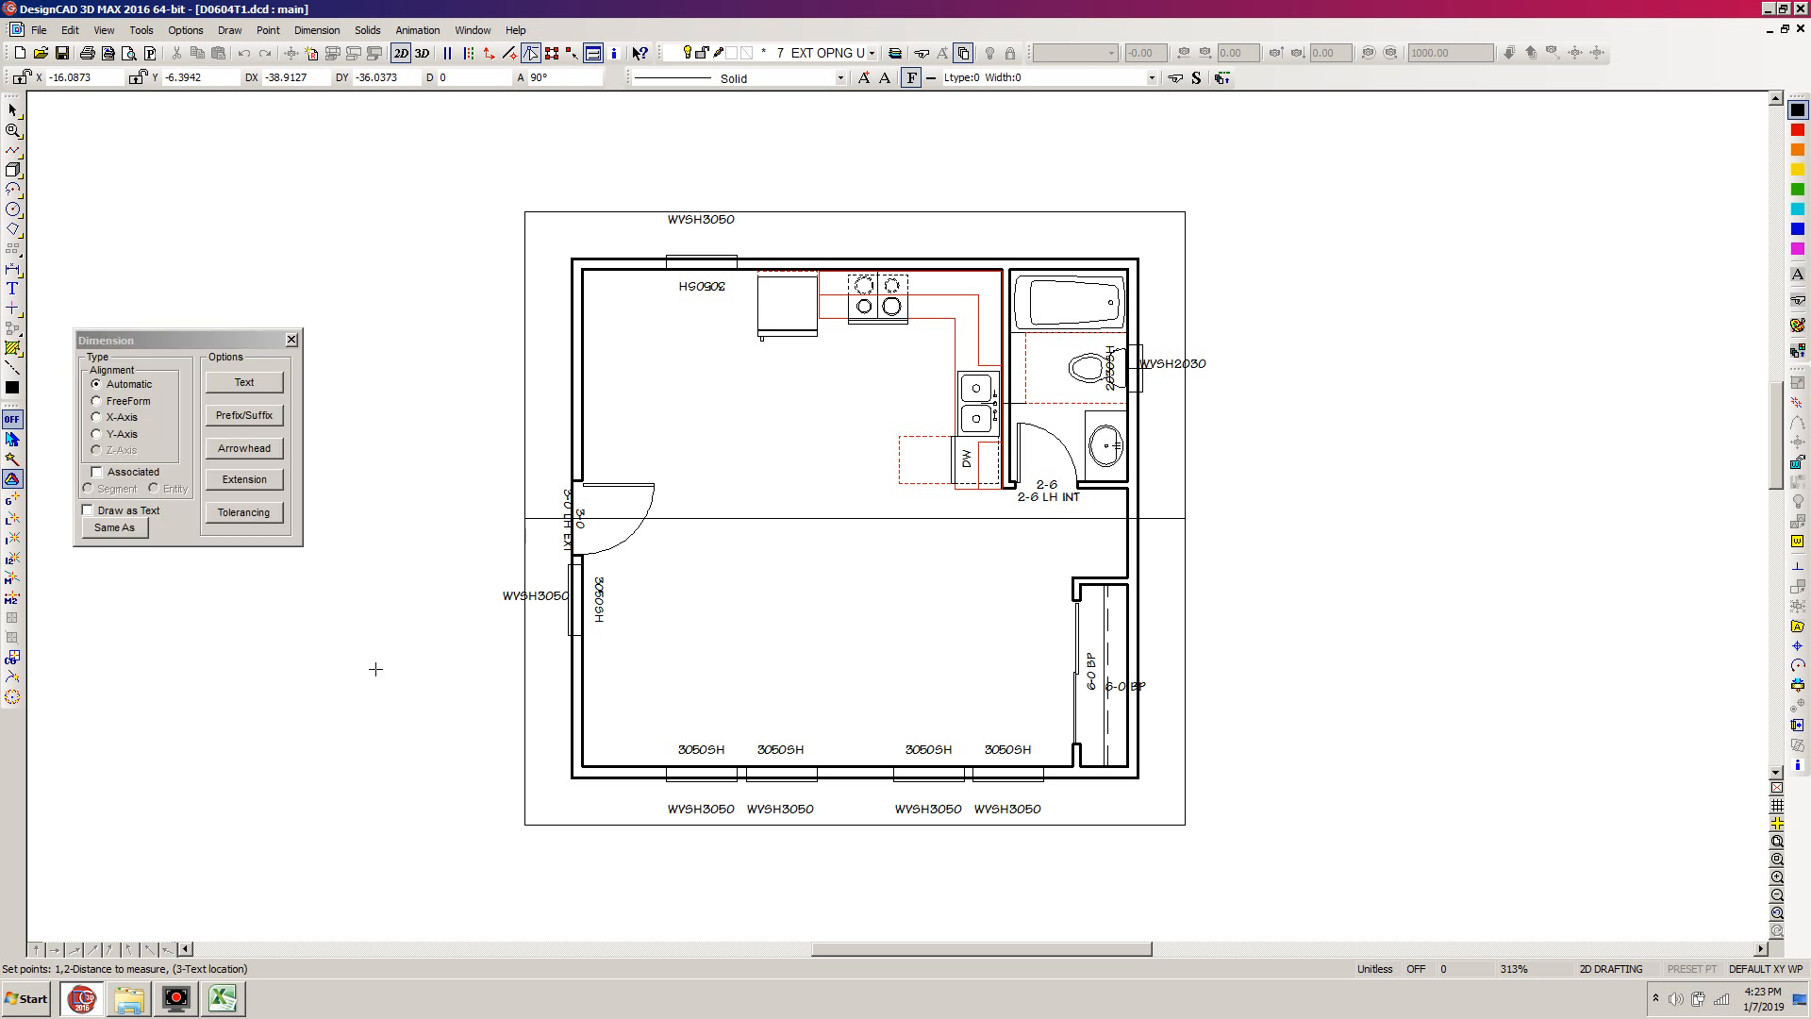
left_click(567, 779)
left_click(571, 257)
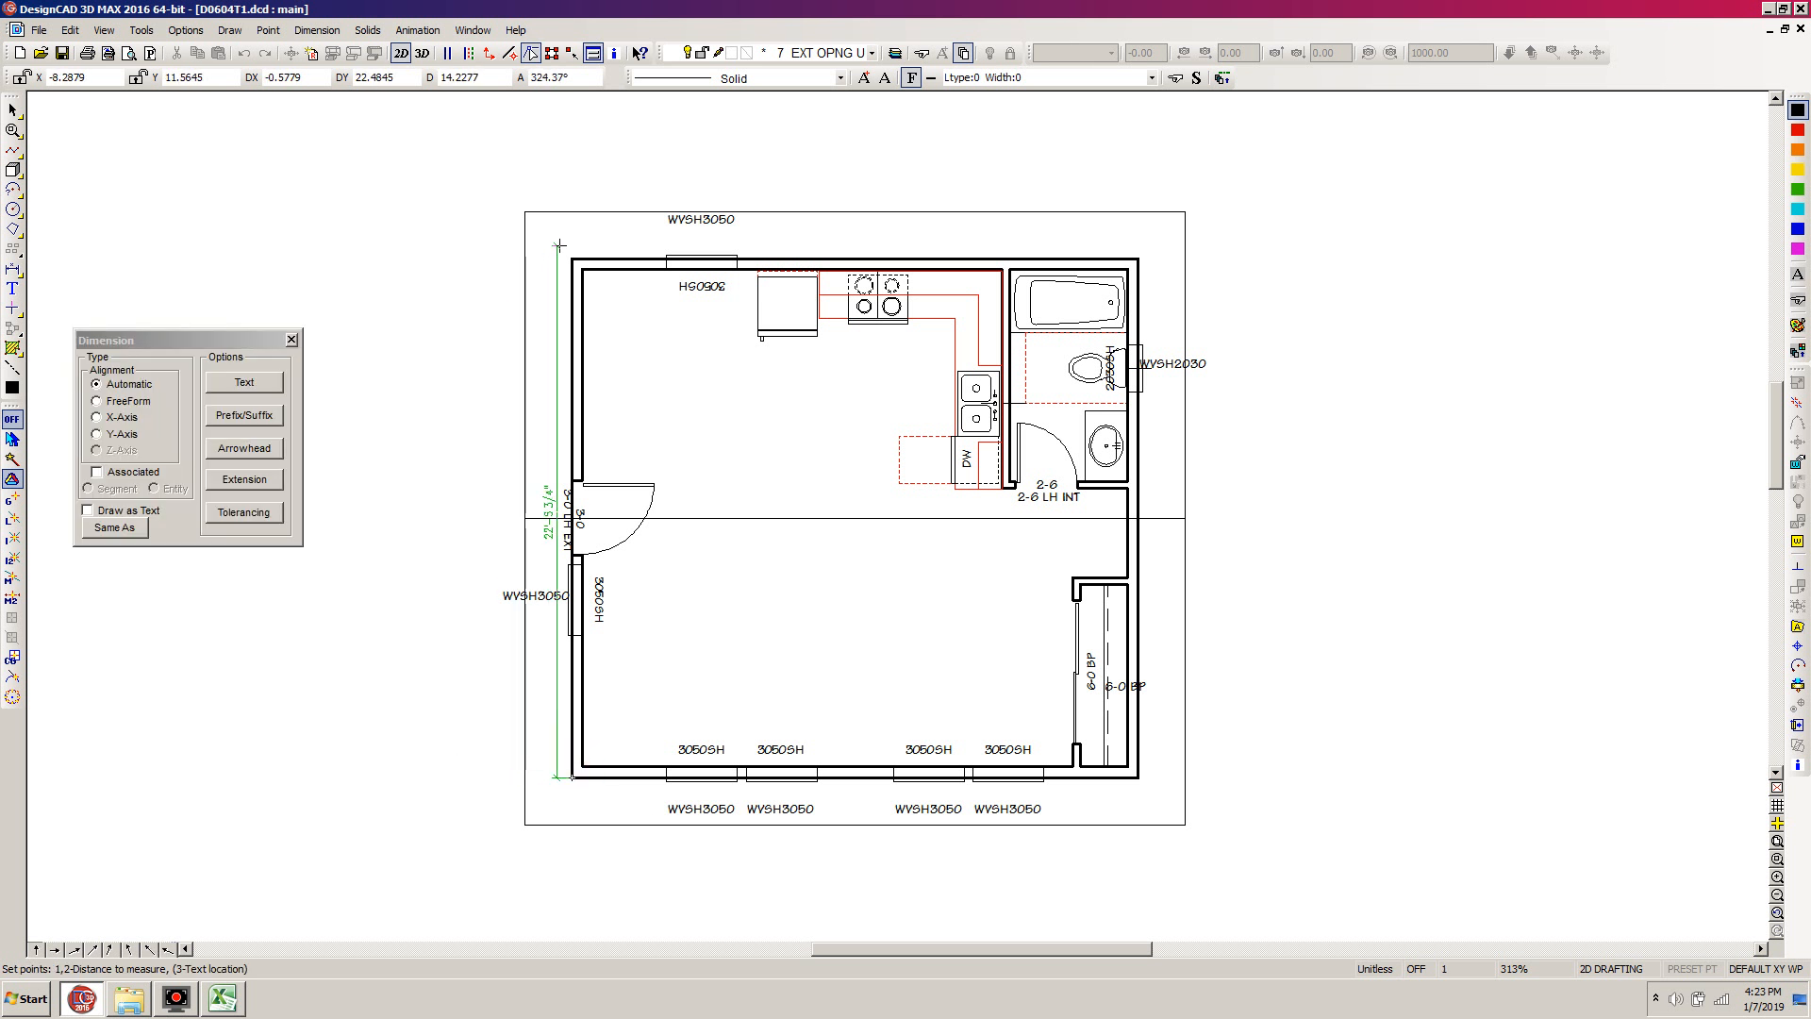
left_click(456, 300)
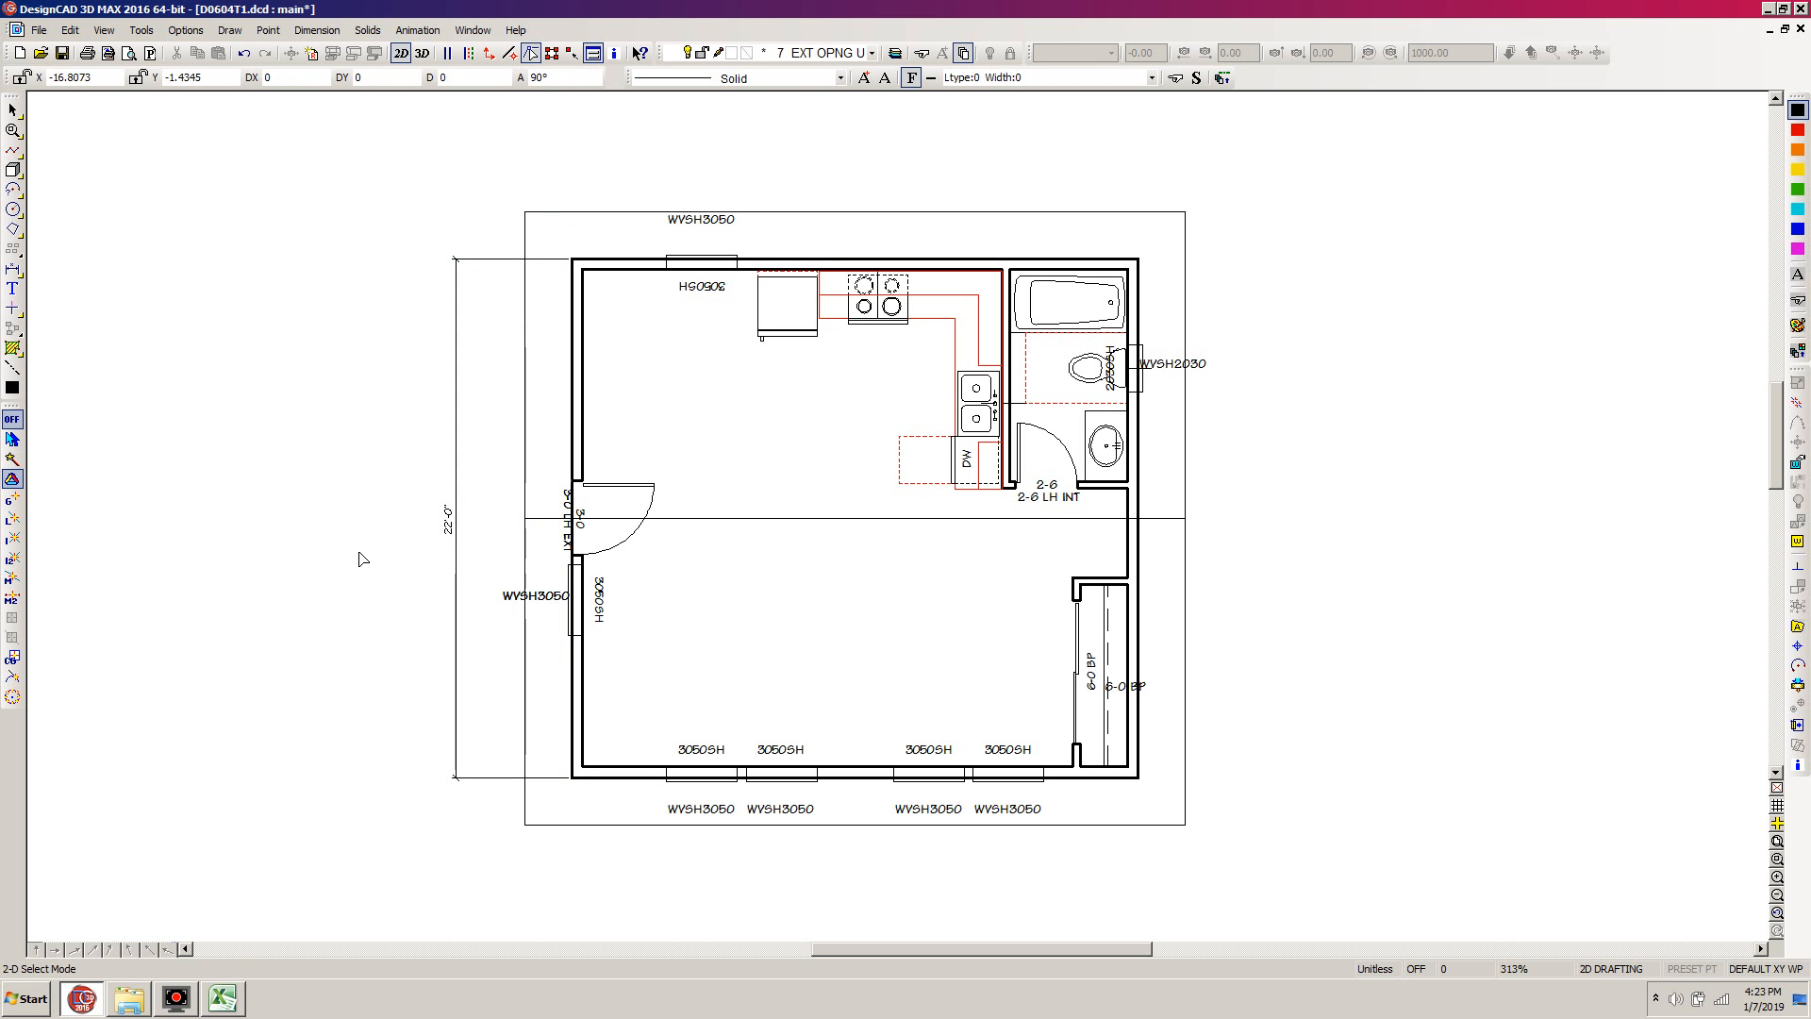
Dimension the roof overhang past the upper-left building corner, and undo both overhang and wall dimensions
key("equal")
left_click(455, 257)
left_click(525, 212)
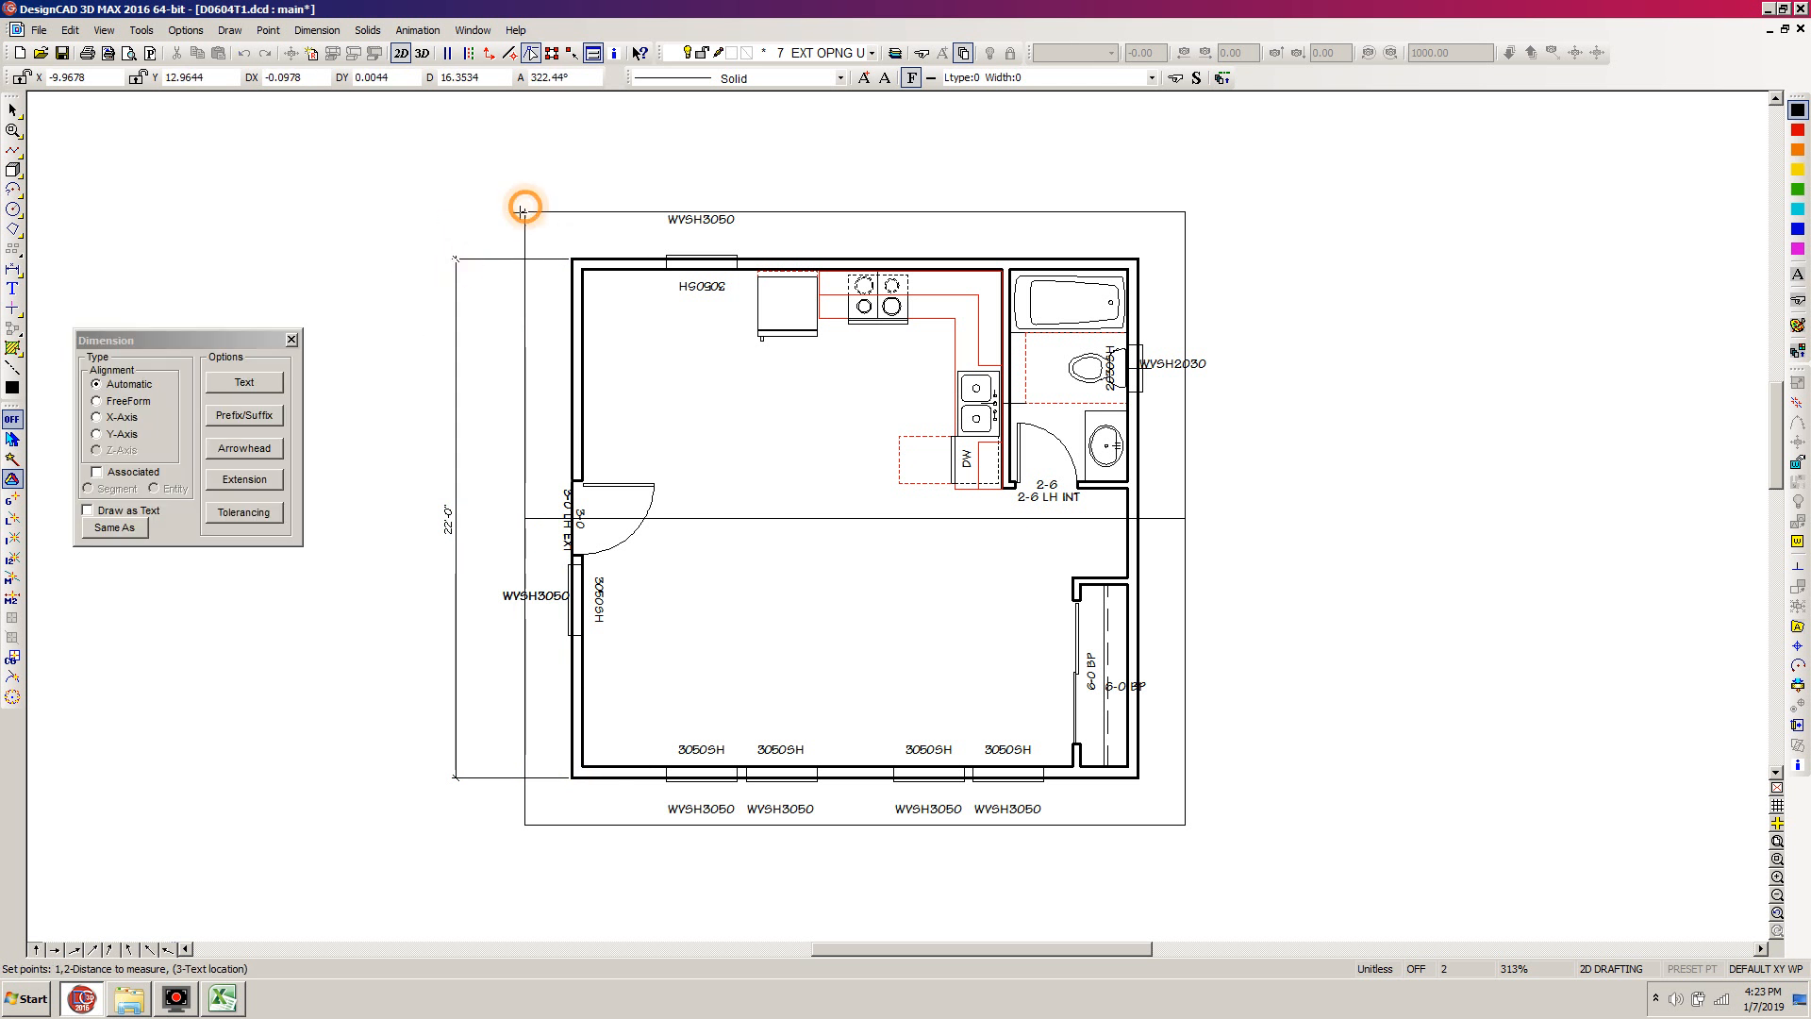
left_click(415, 225)
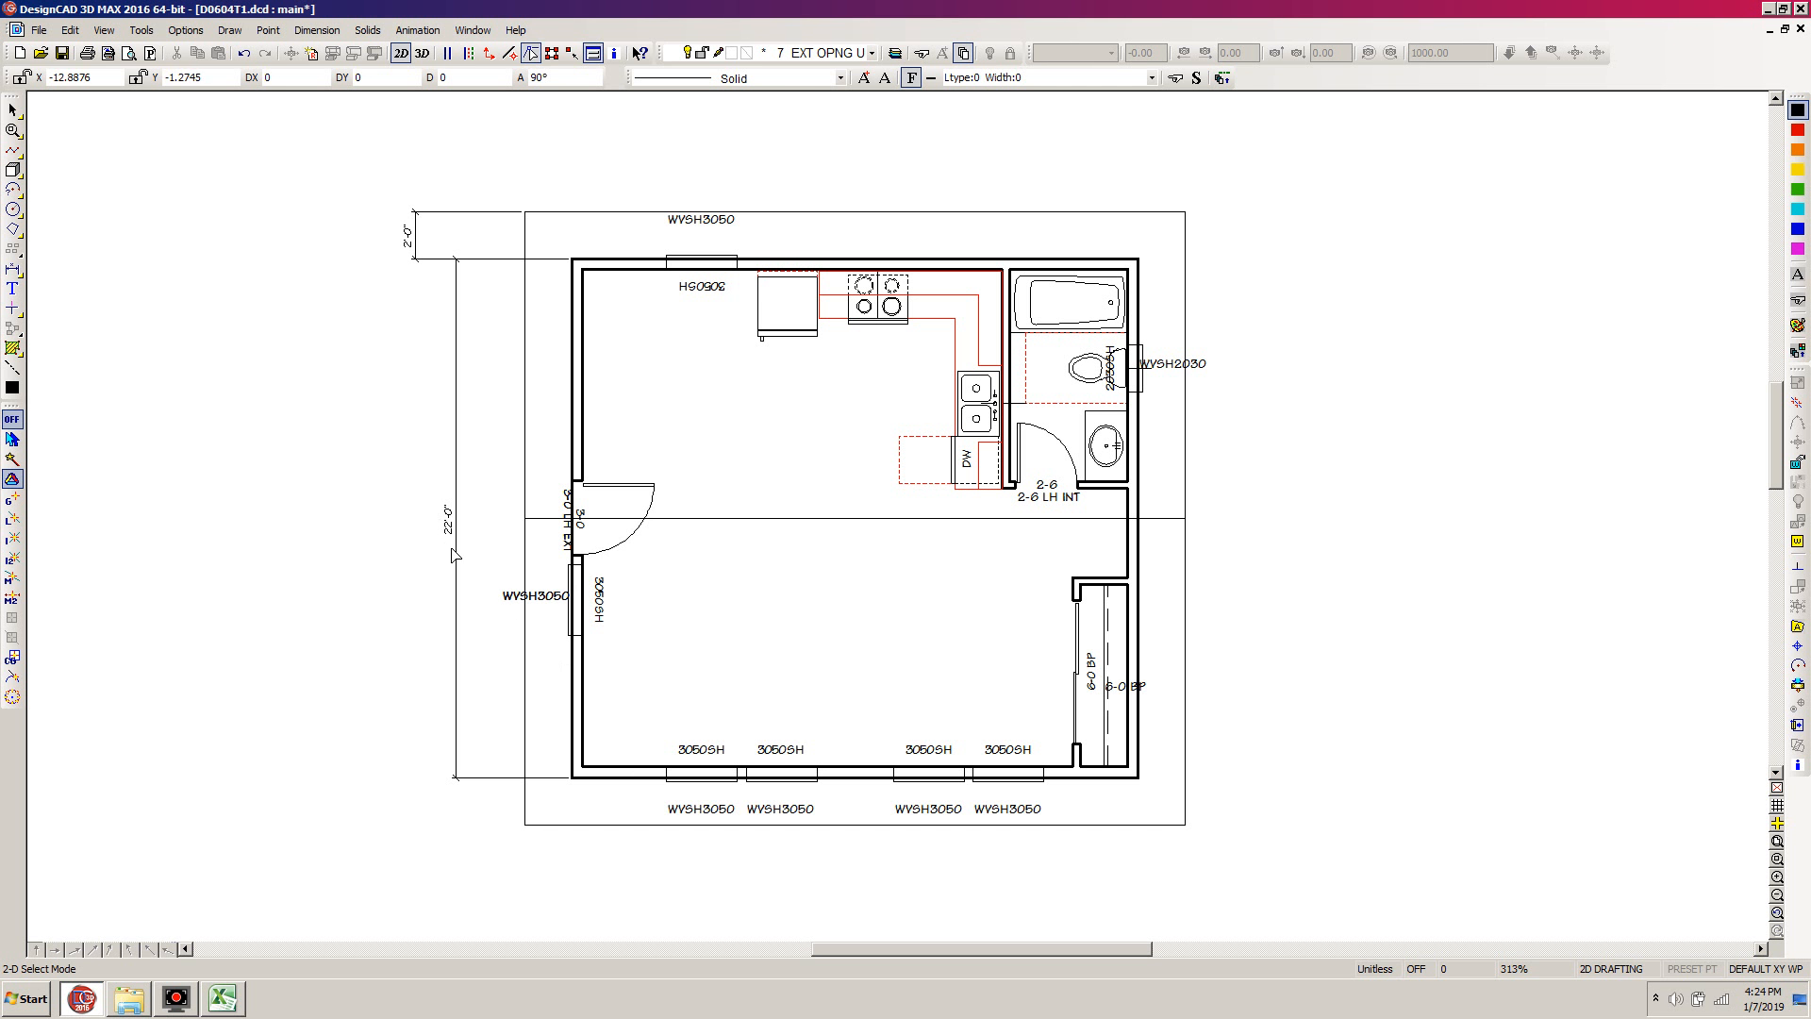
key("ctrl+z")
key("ctrl+z")
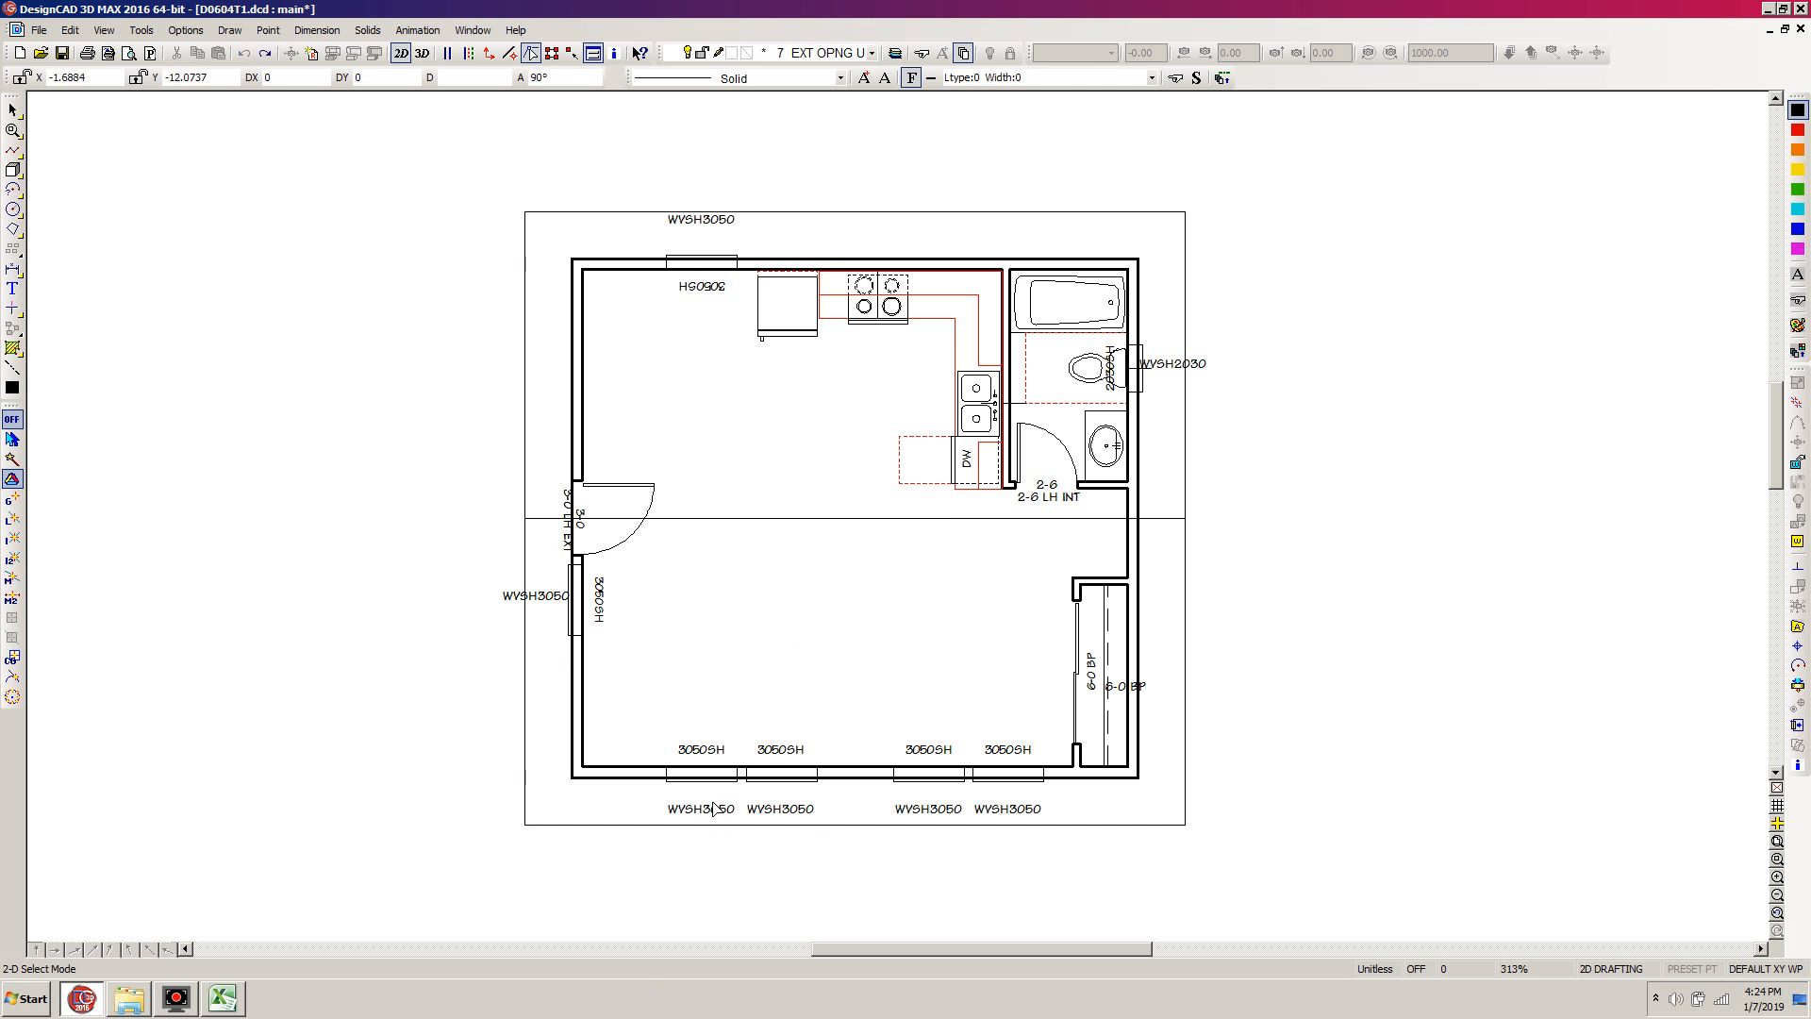
Switch to Excel and create a new workbook from the personal template Calc Sheet
left_click(224, 1006)
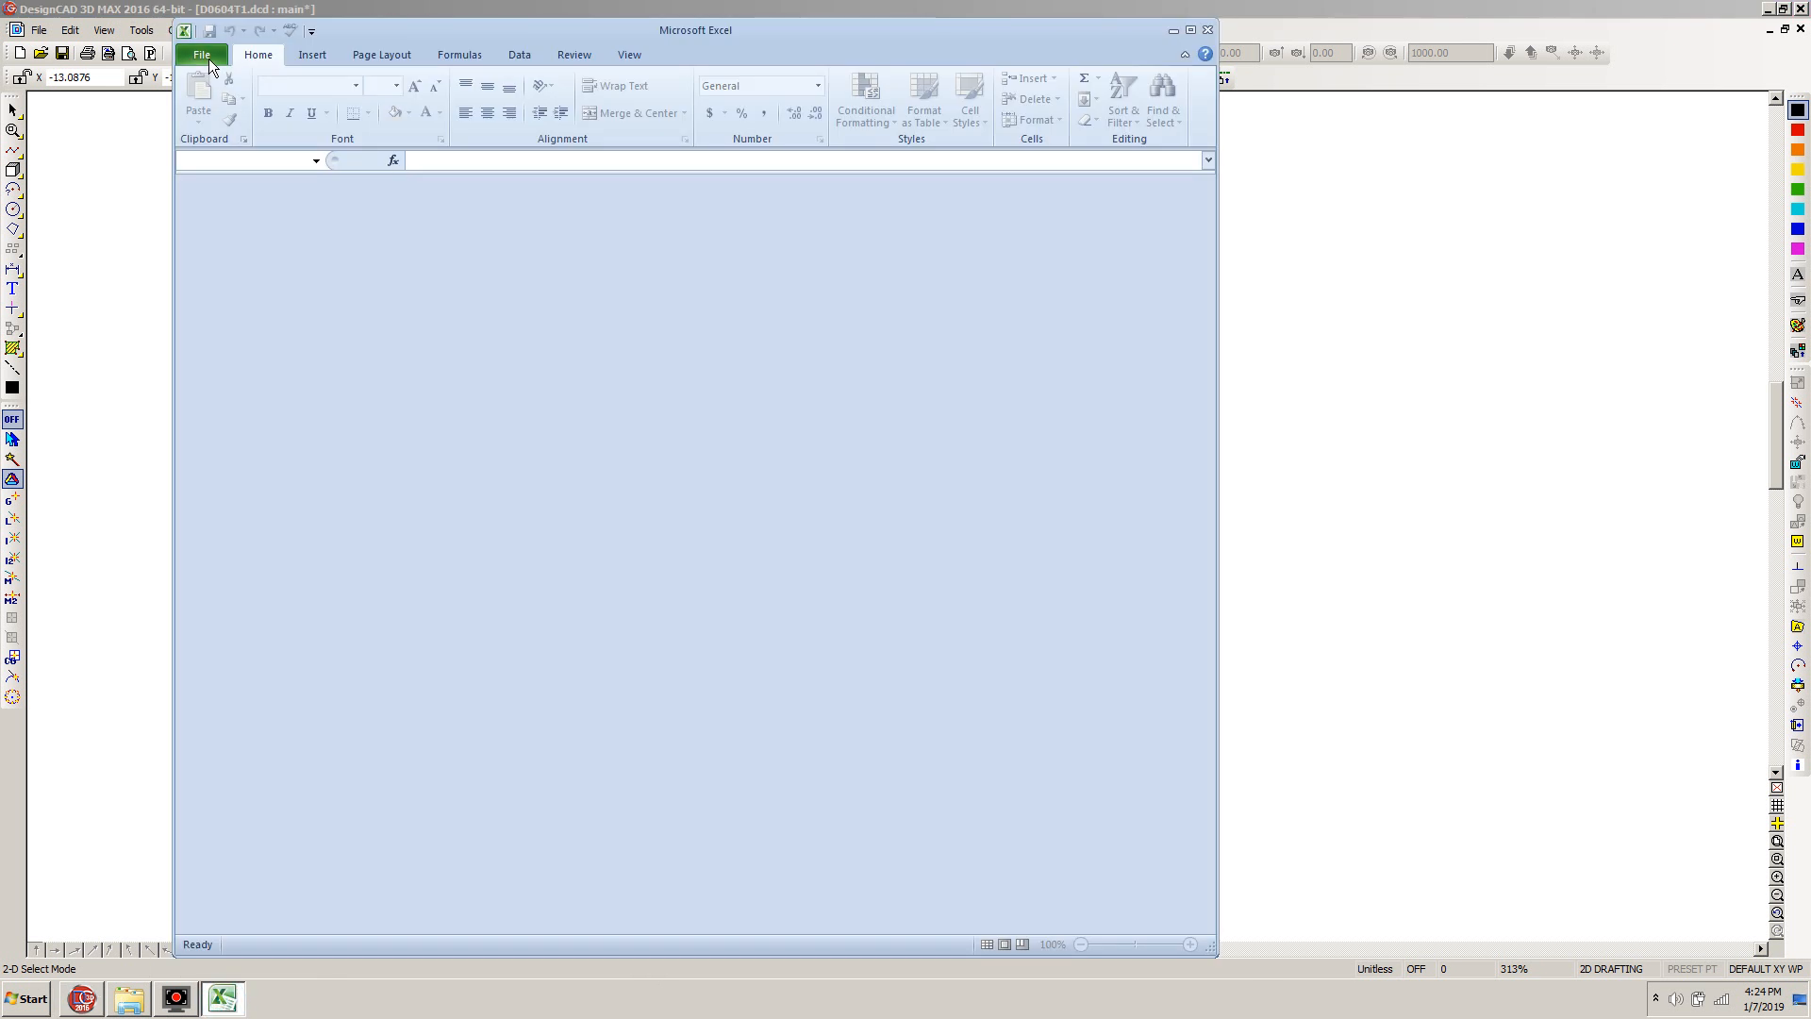
left_click(206, 59)
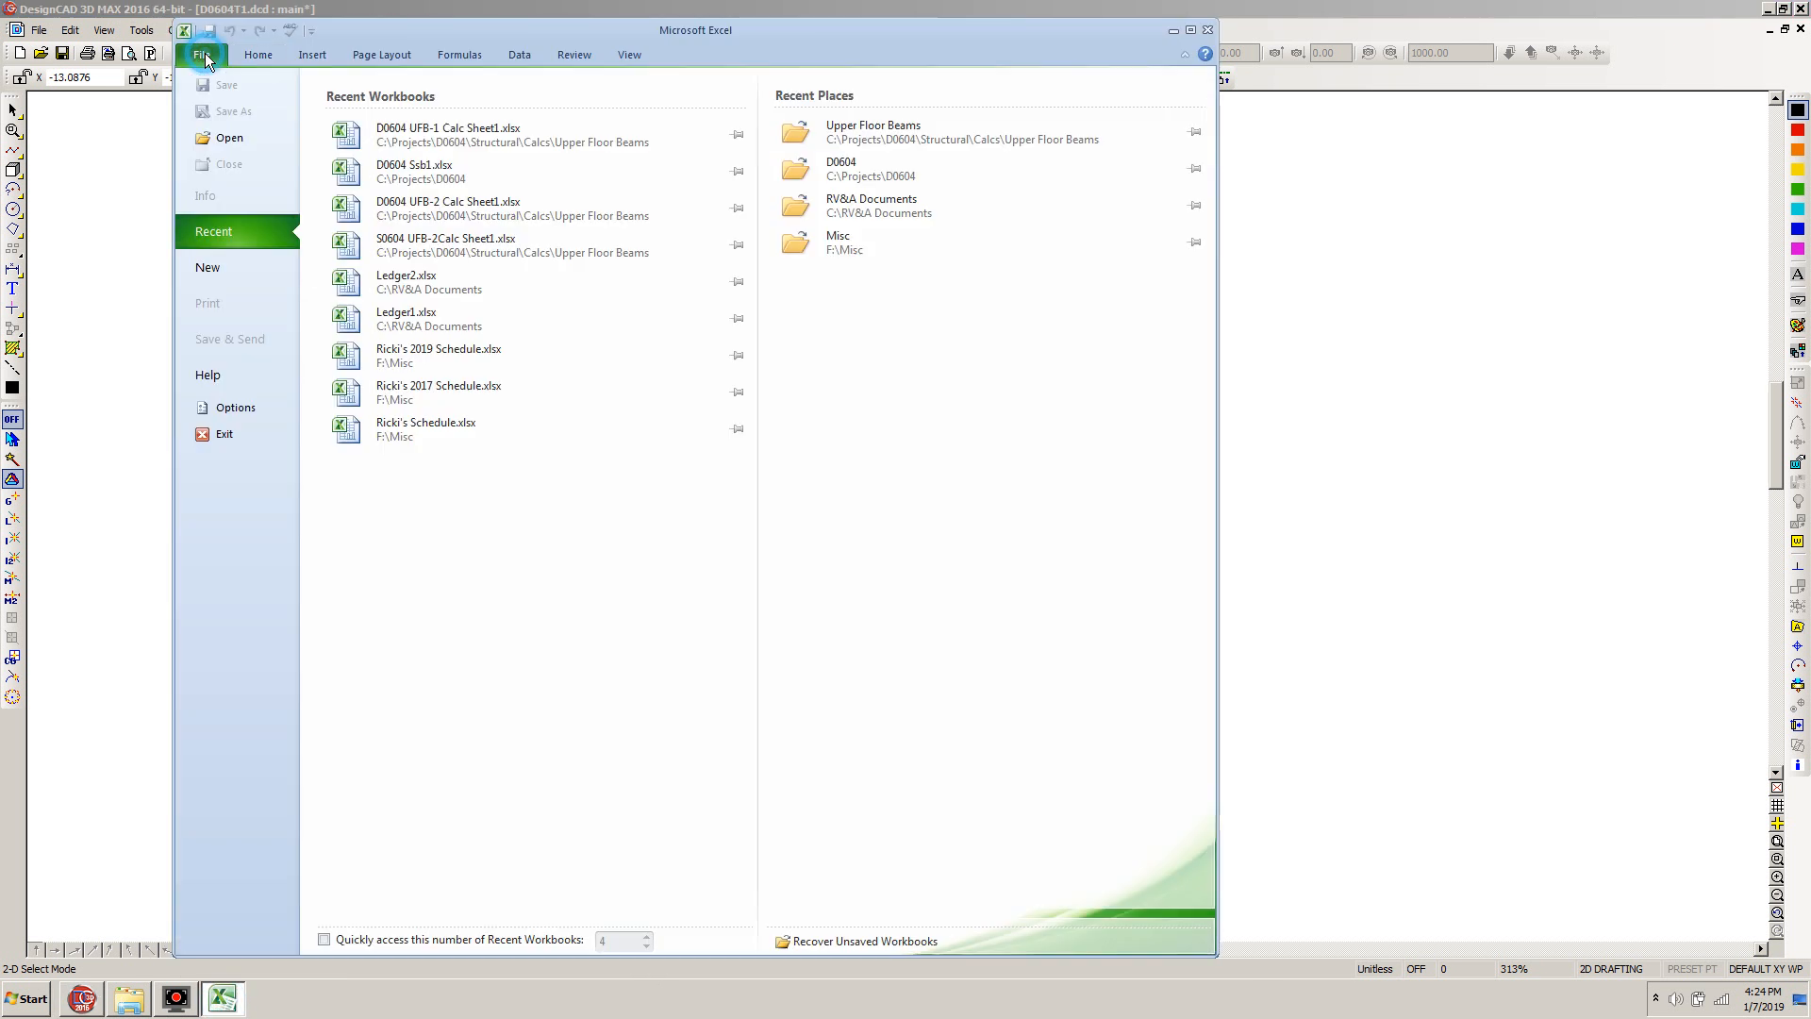
left_click(217, 268)
left_click(610, 196)
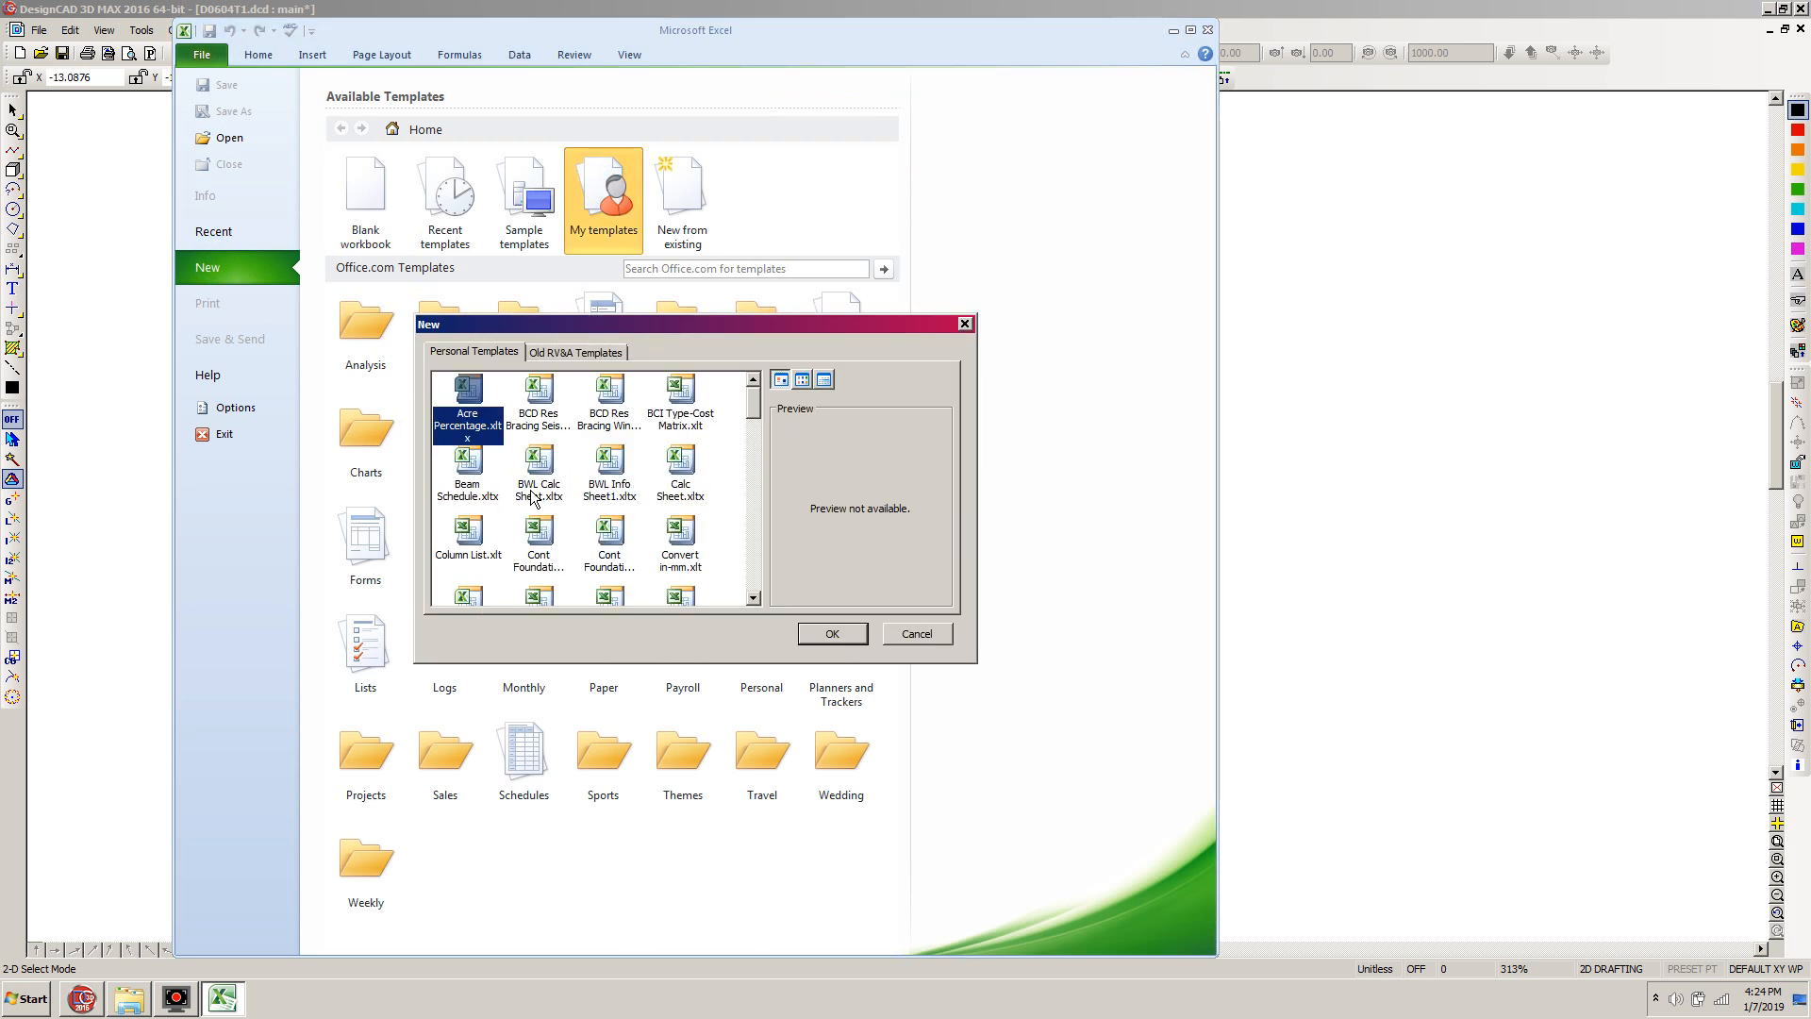
double_click(680, 462)
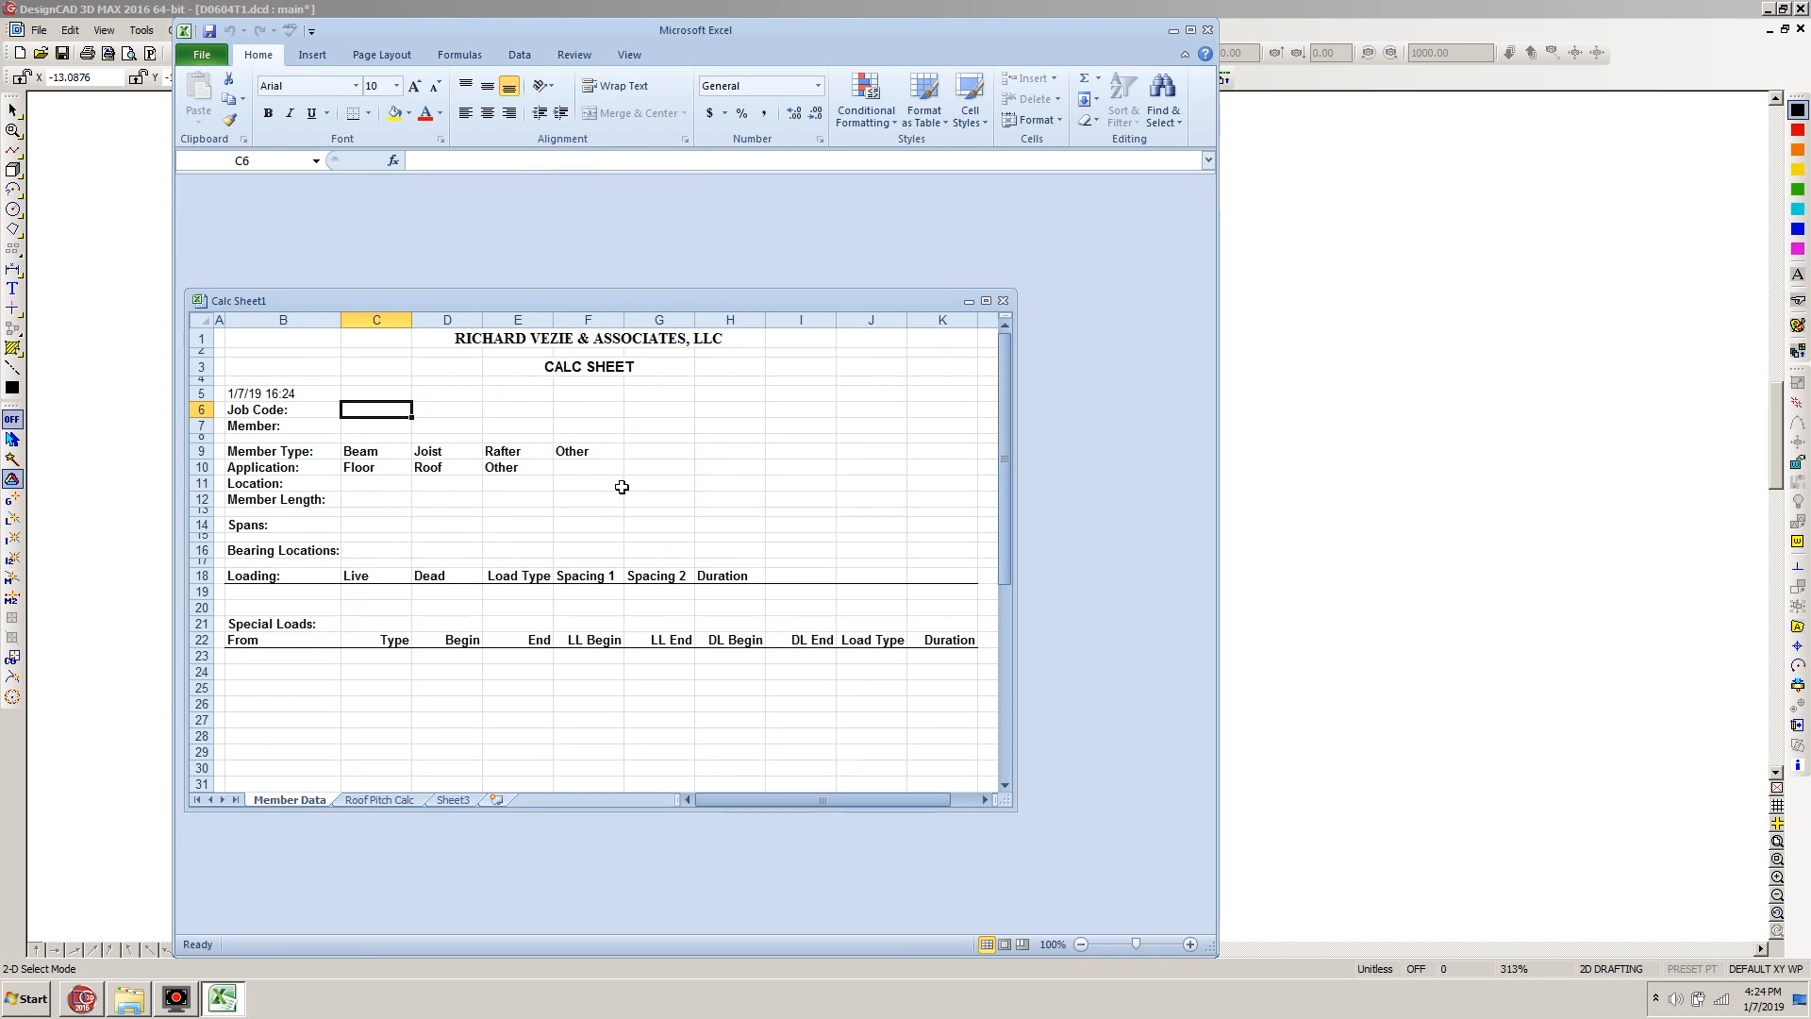
Enter D0604 as the job code and D0604 RB-1 as the member name in the calc sheet
type("D0604")
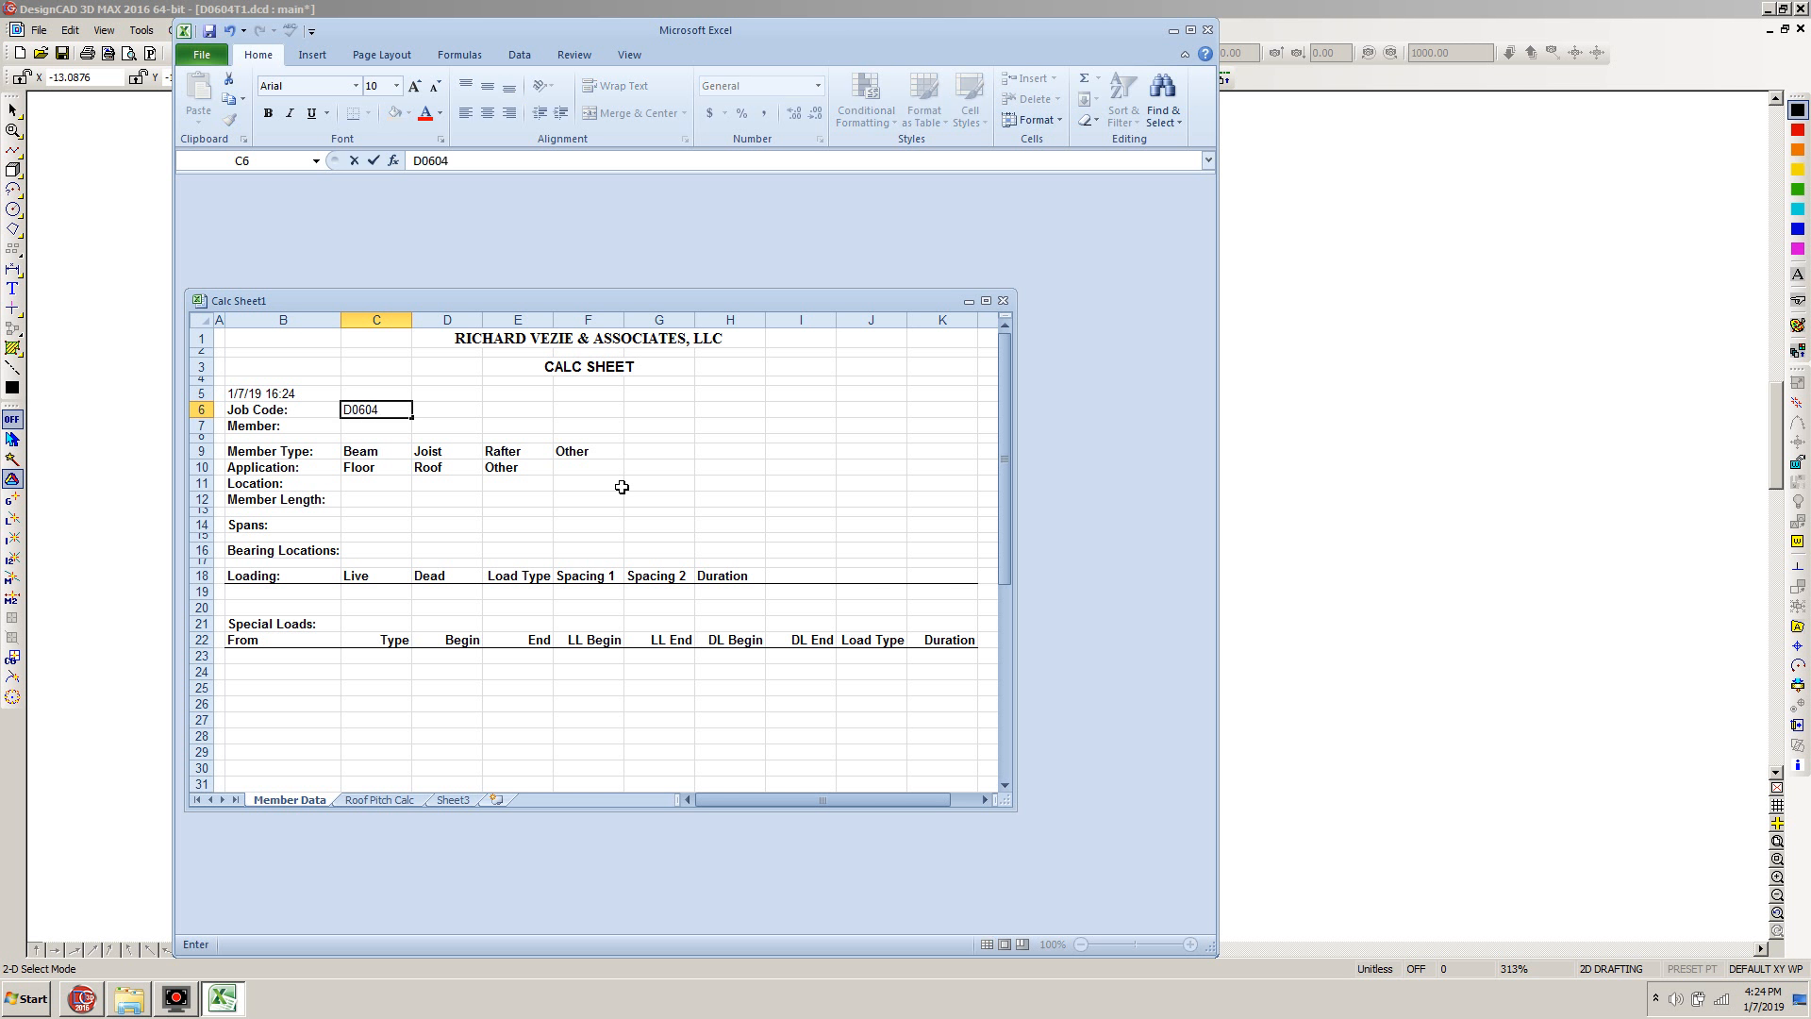
left_click(396, 423)
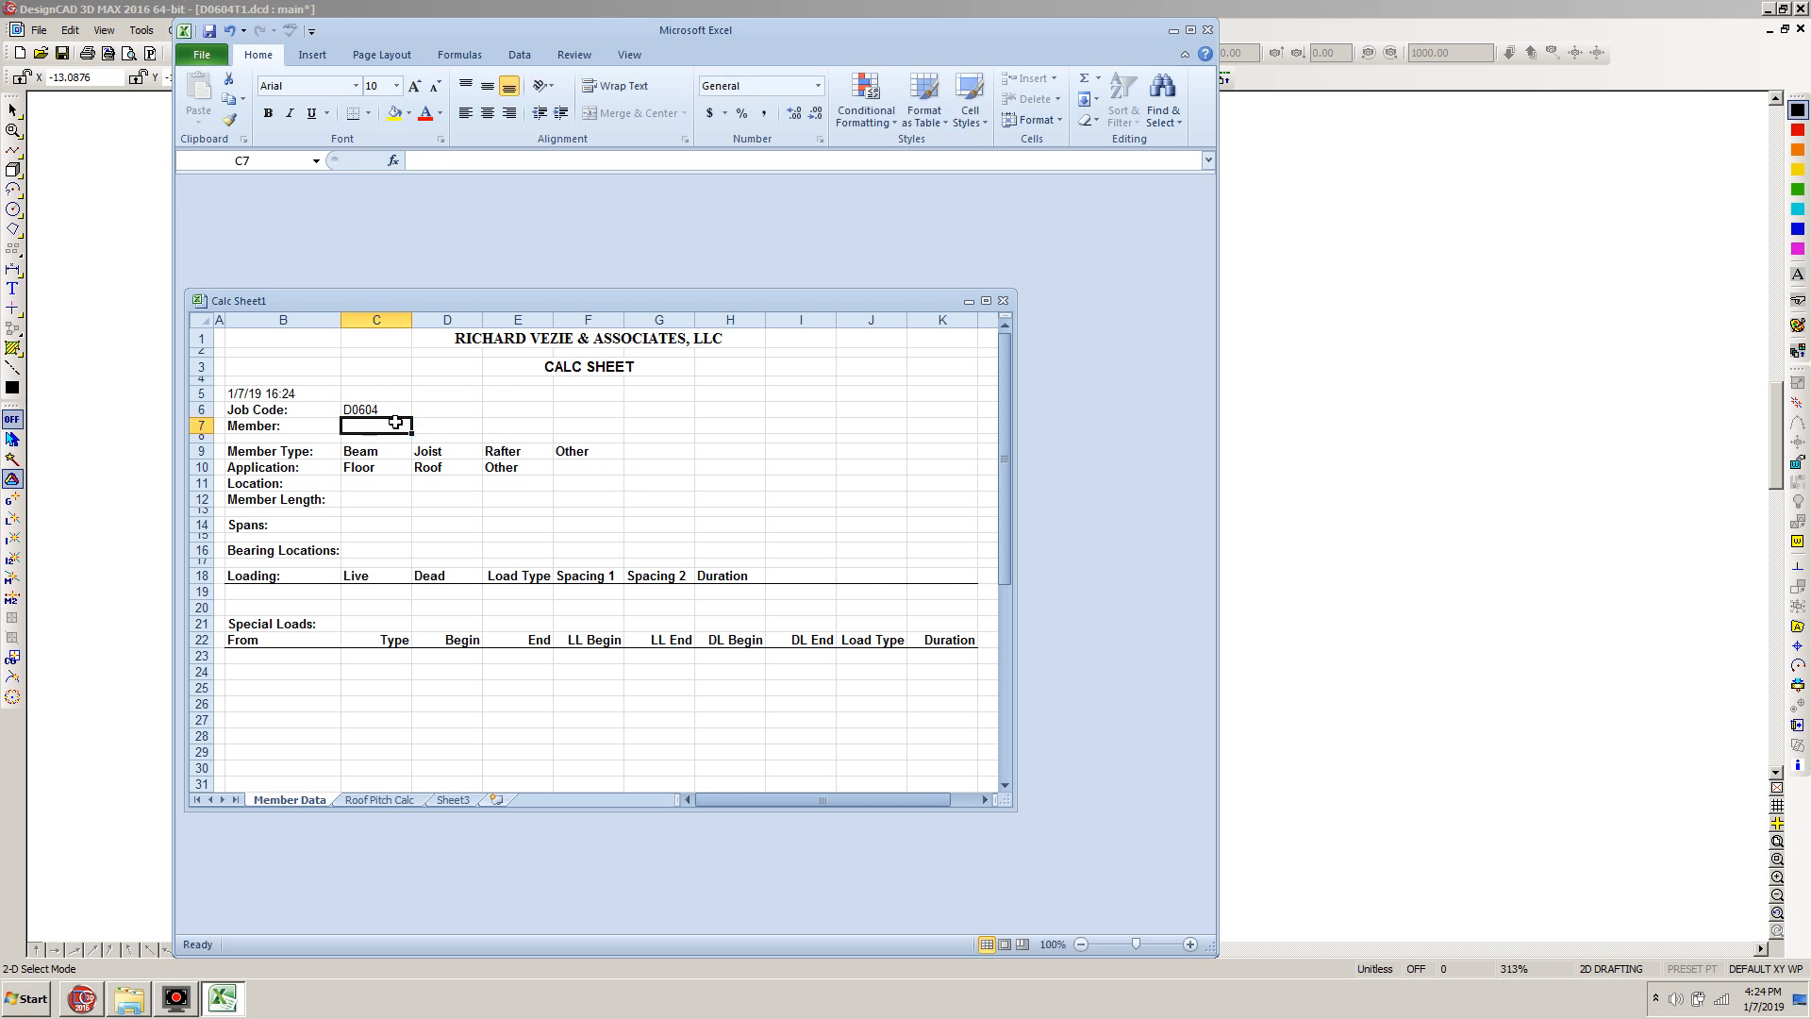
type("D0604")
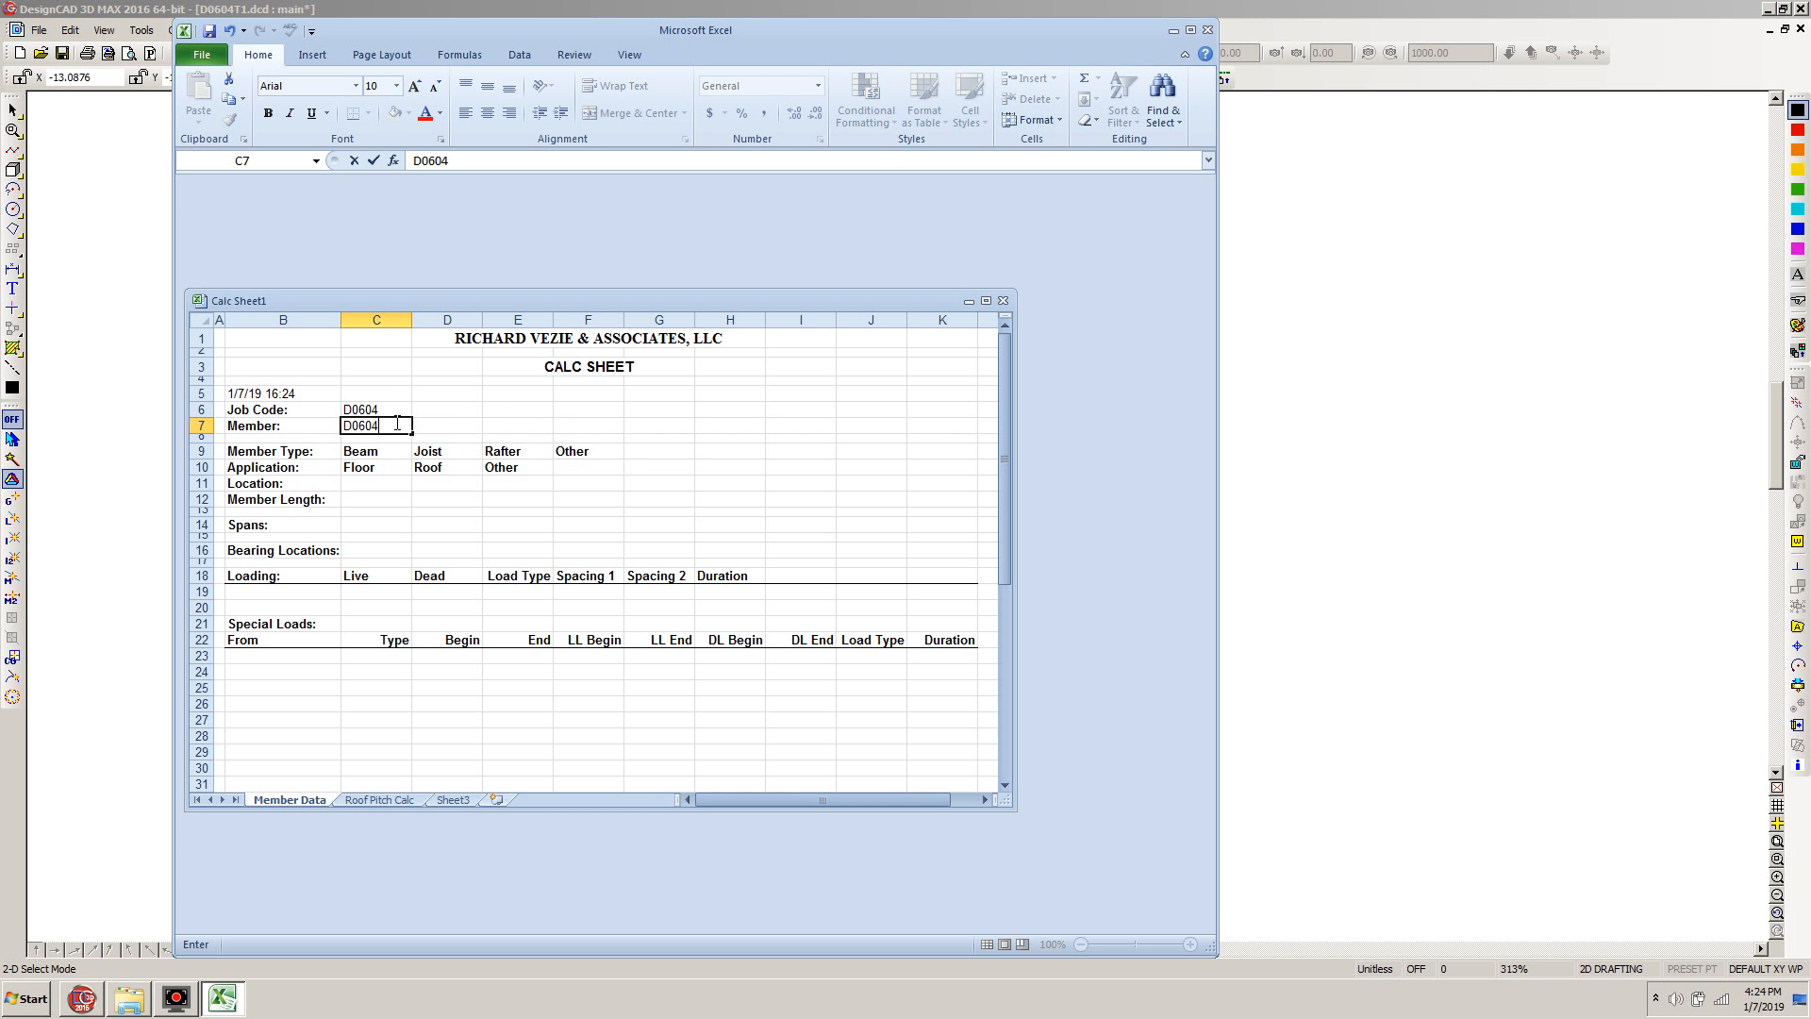
type(" RB-1")
Mark Beam as the member type and Roof as the application with thick box borders
left_click(371, 454)
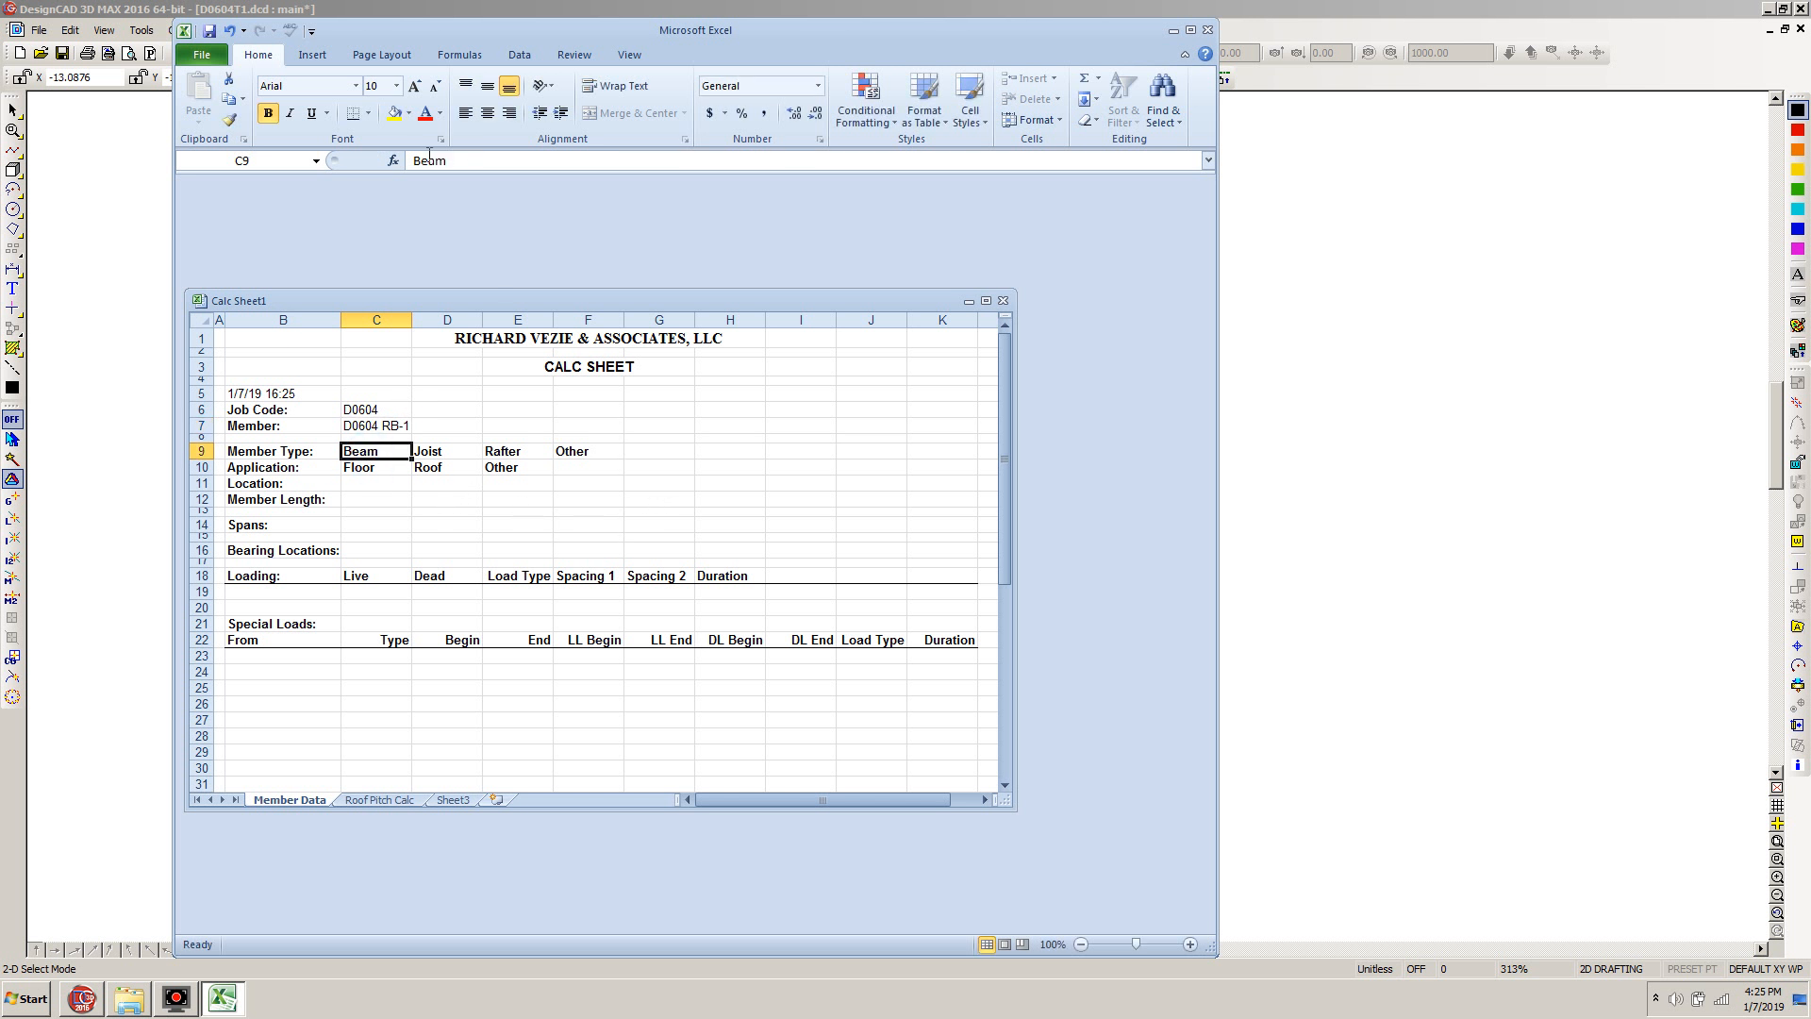
left_click(372, 113)
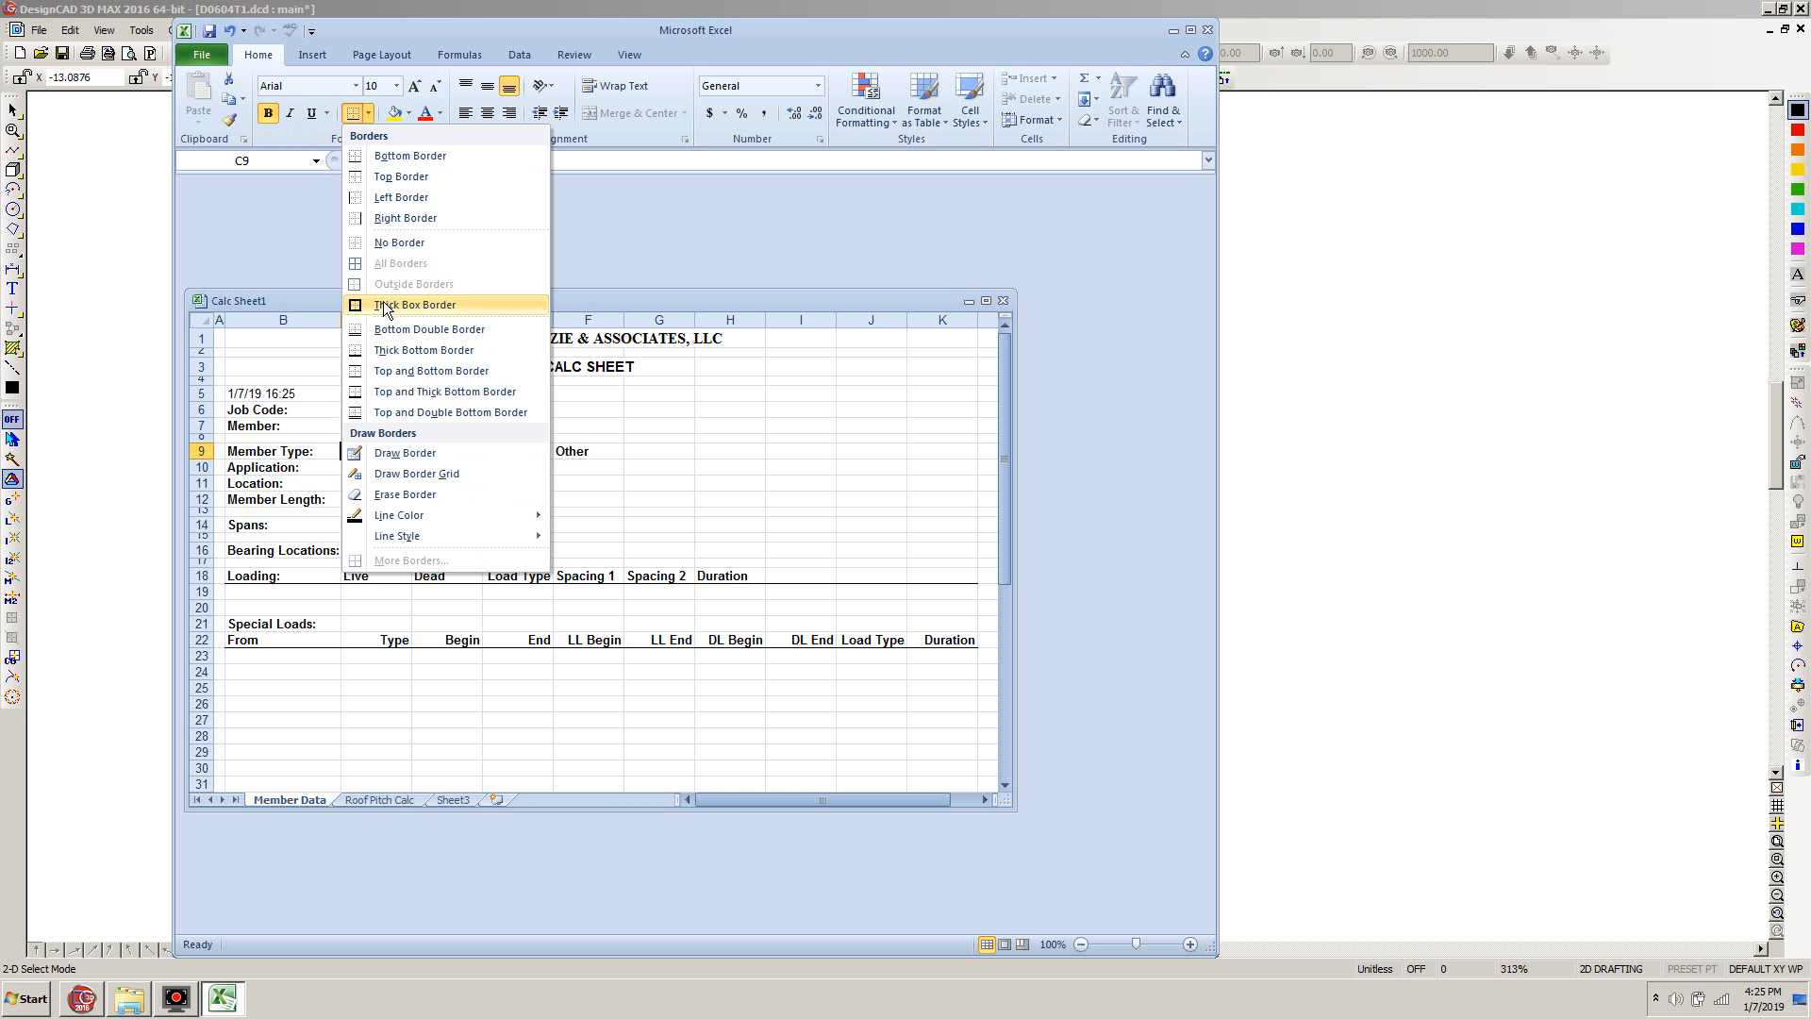
left_click(375, 304)
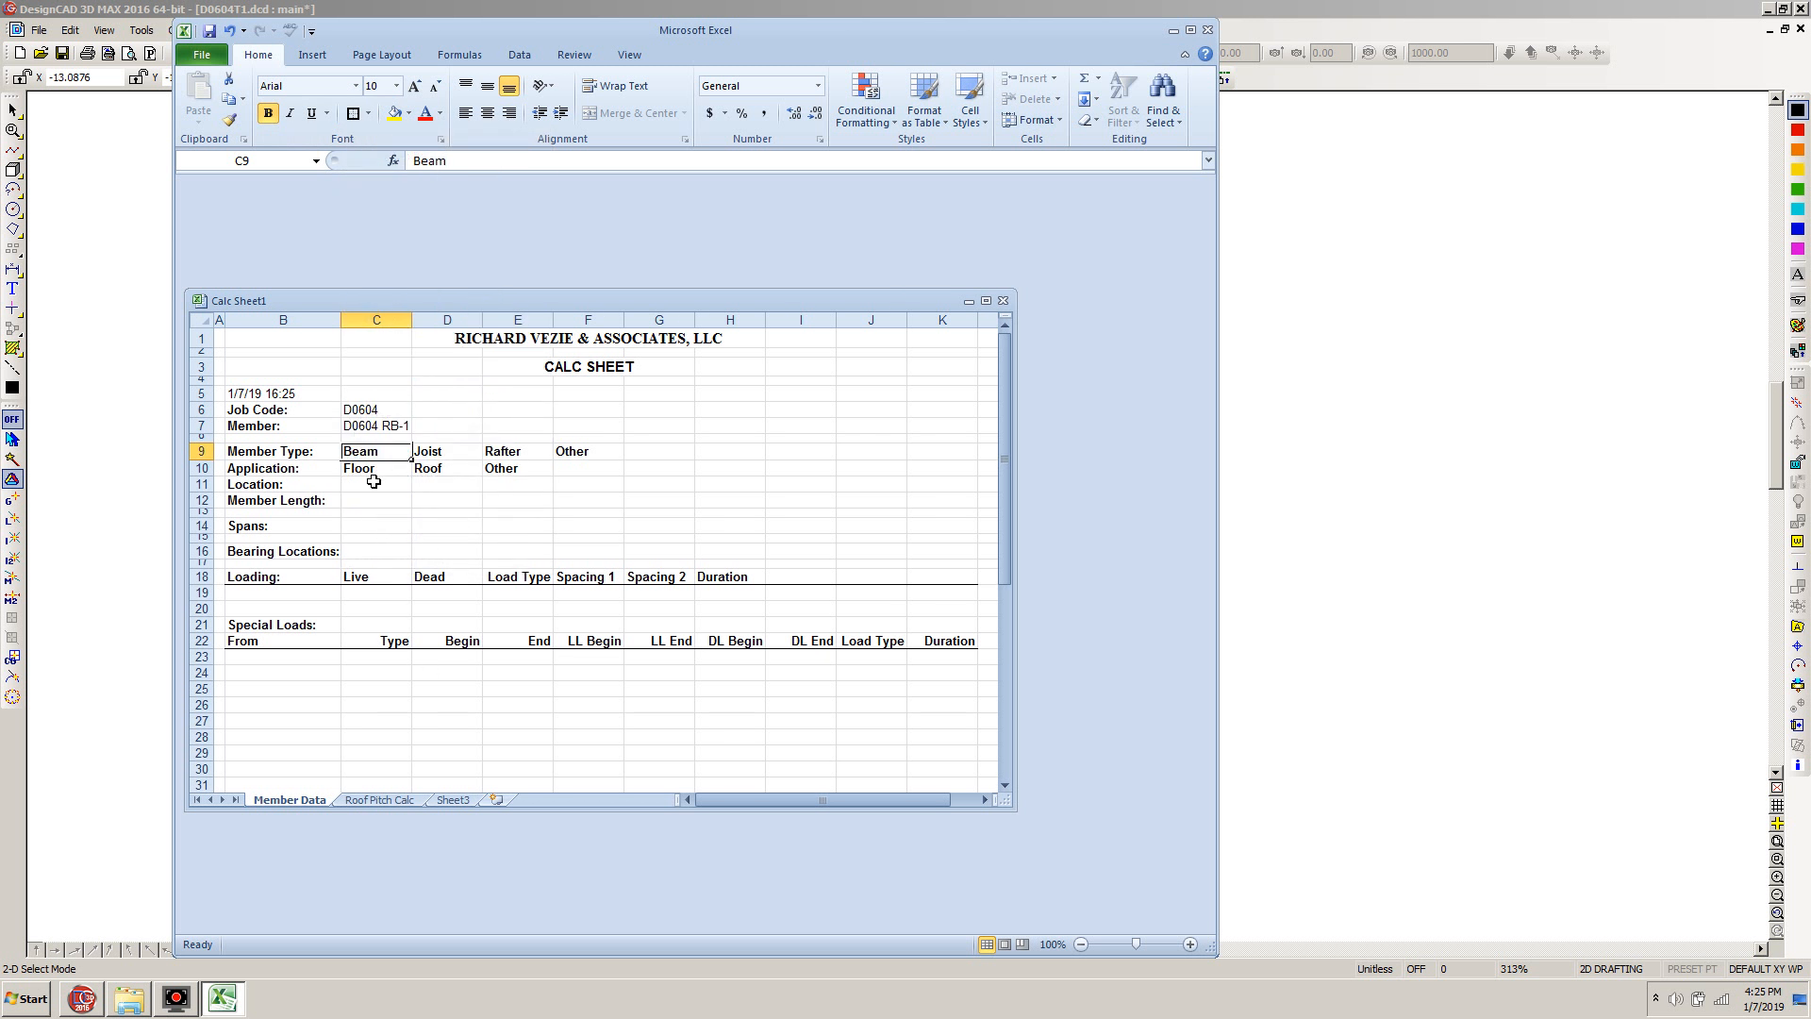
left_click(445, 469)
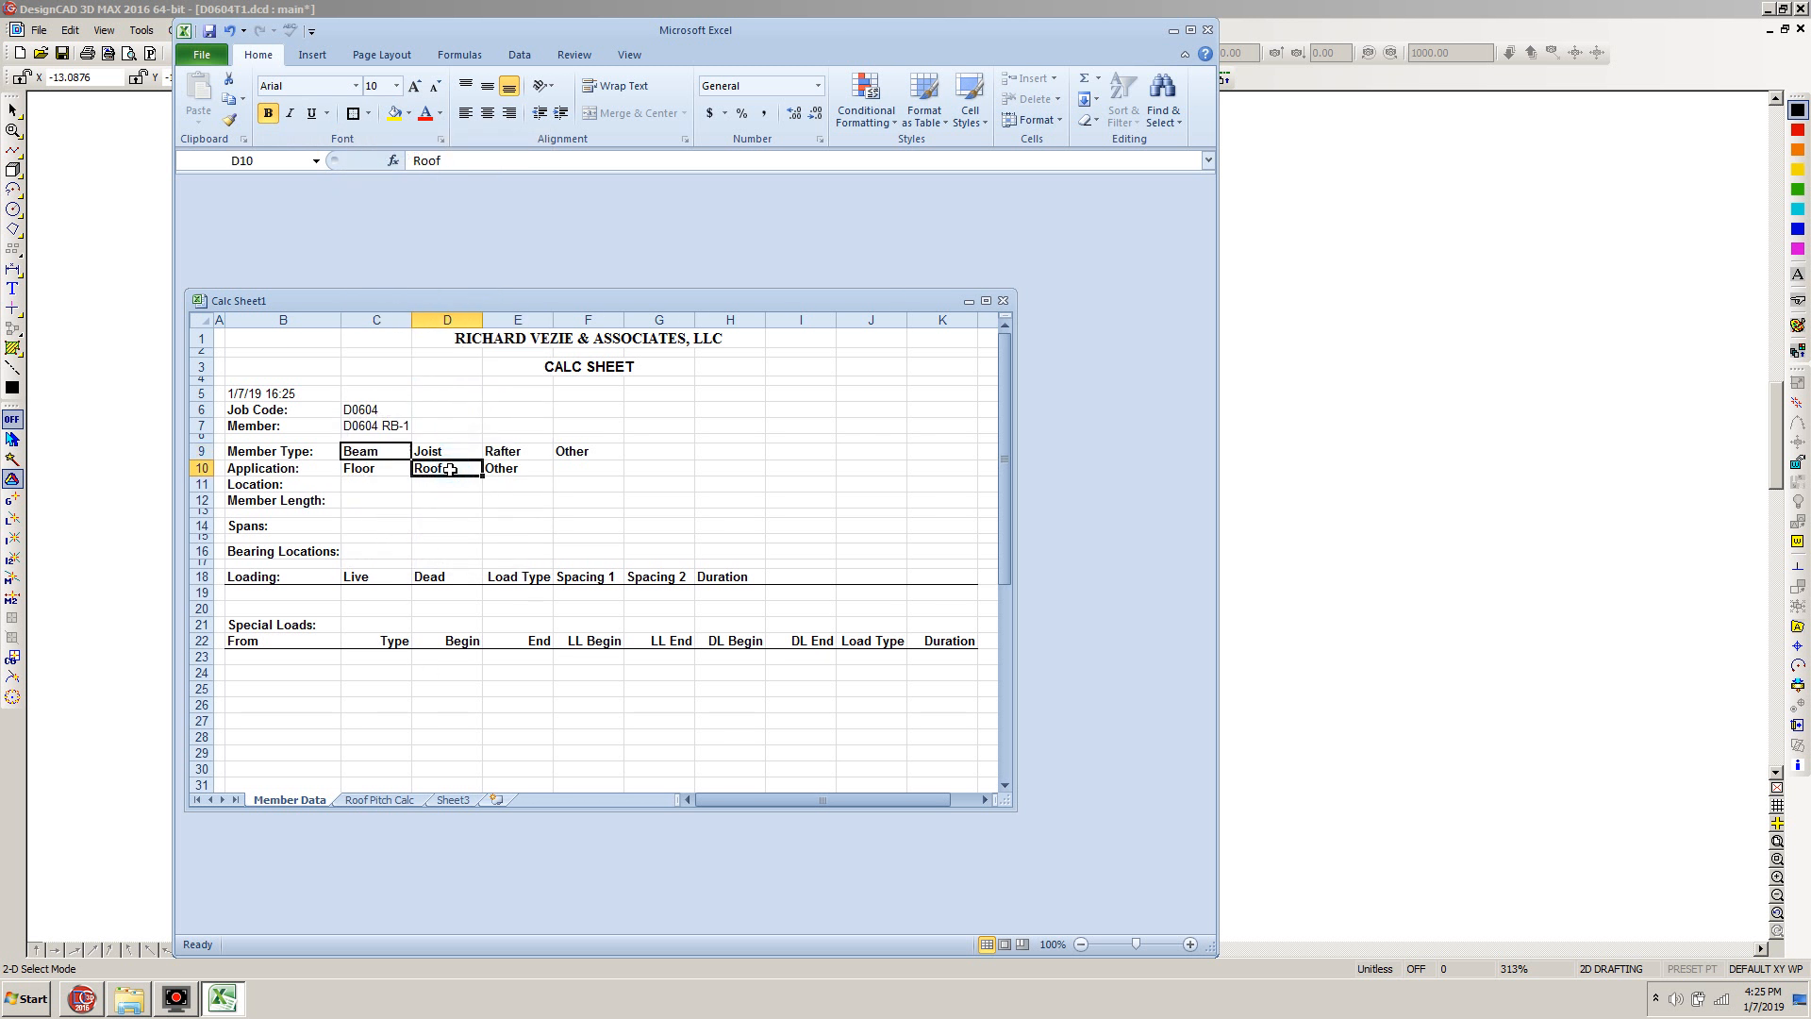
left_click(355, 117)
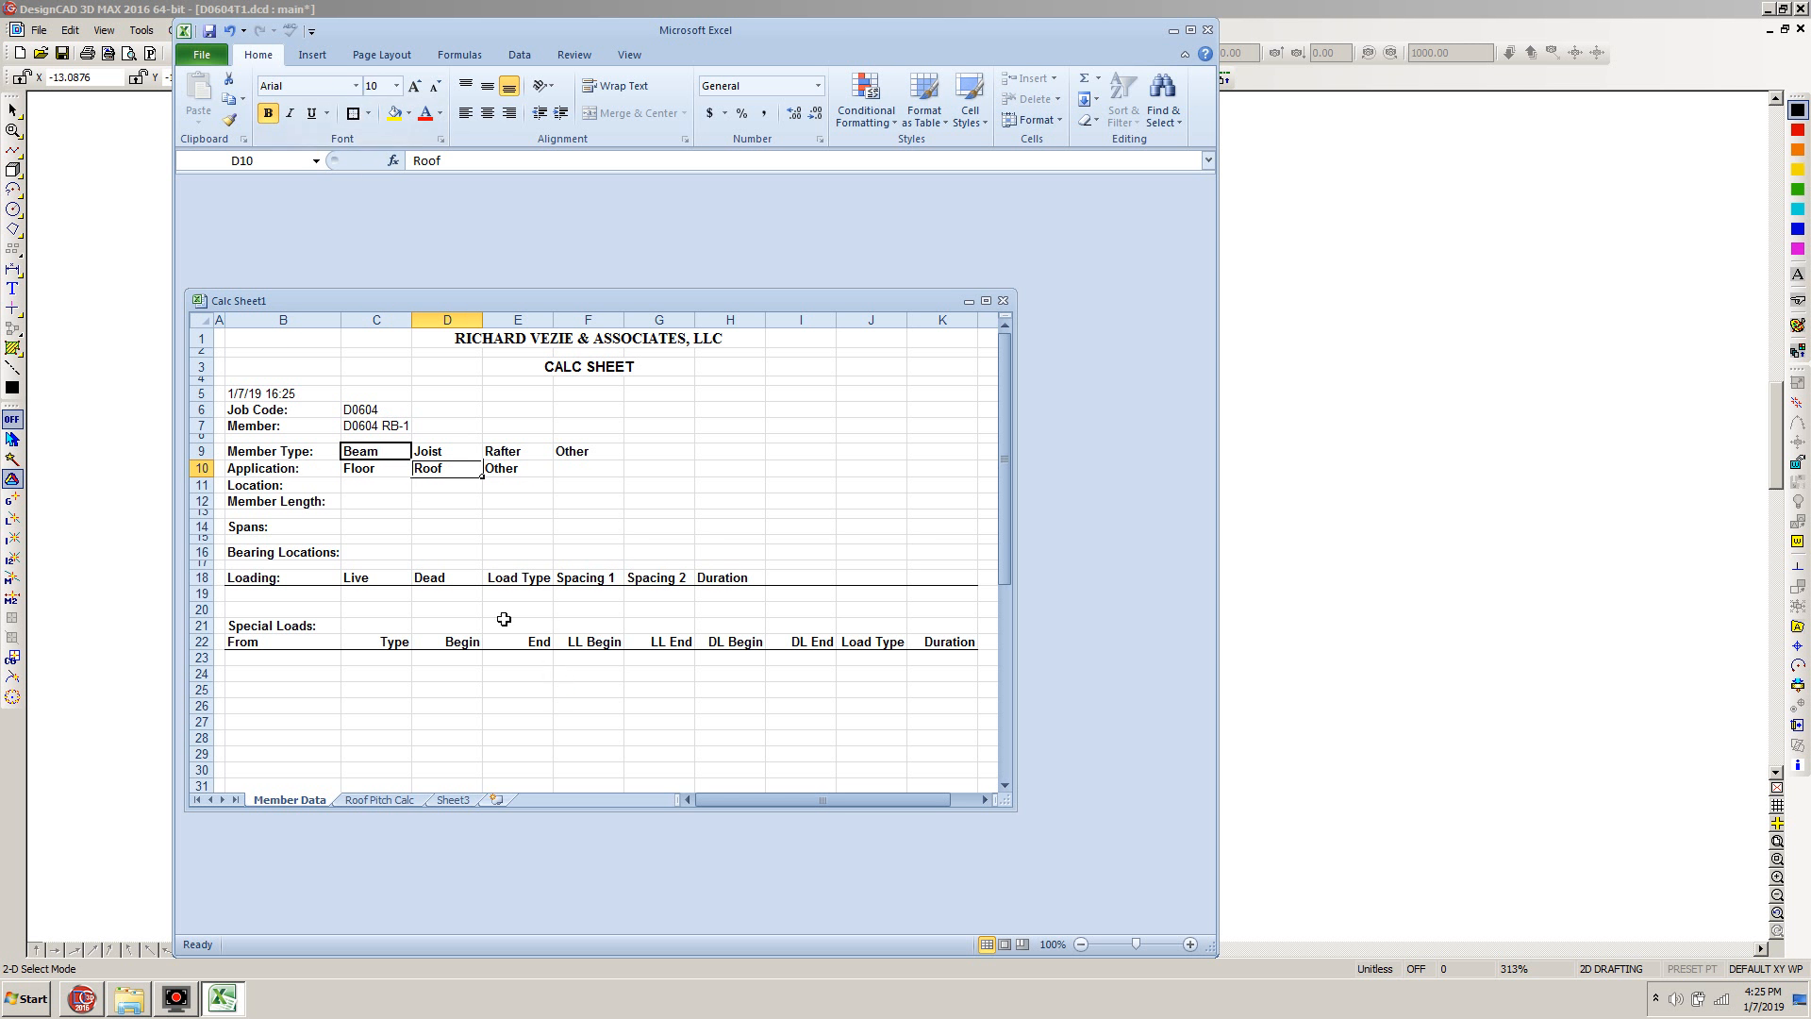
Enter the location as D0604 RB-1 NORTH/SOUTH WINDOW HDRS
left_click(375, 489)
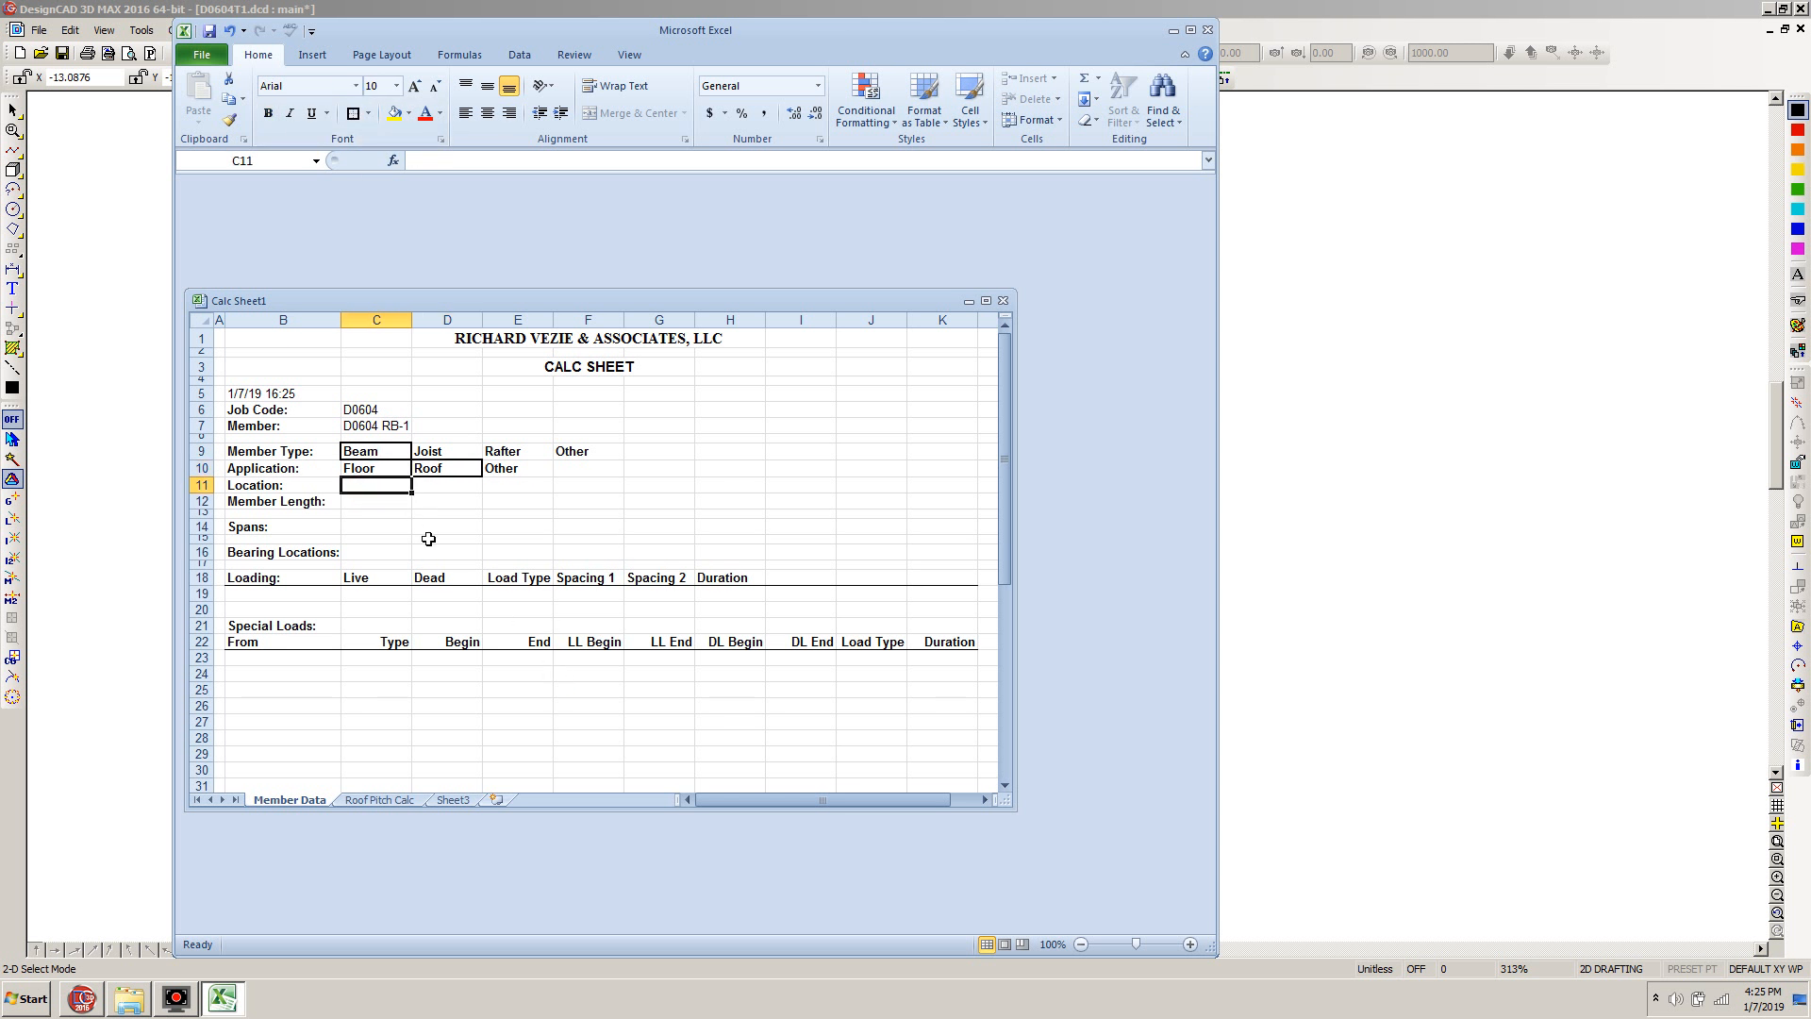
type("D")
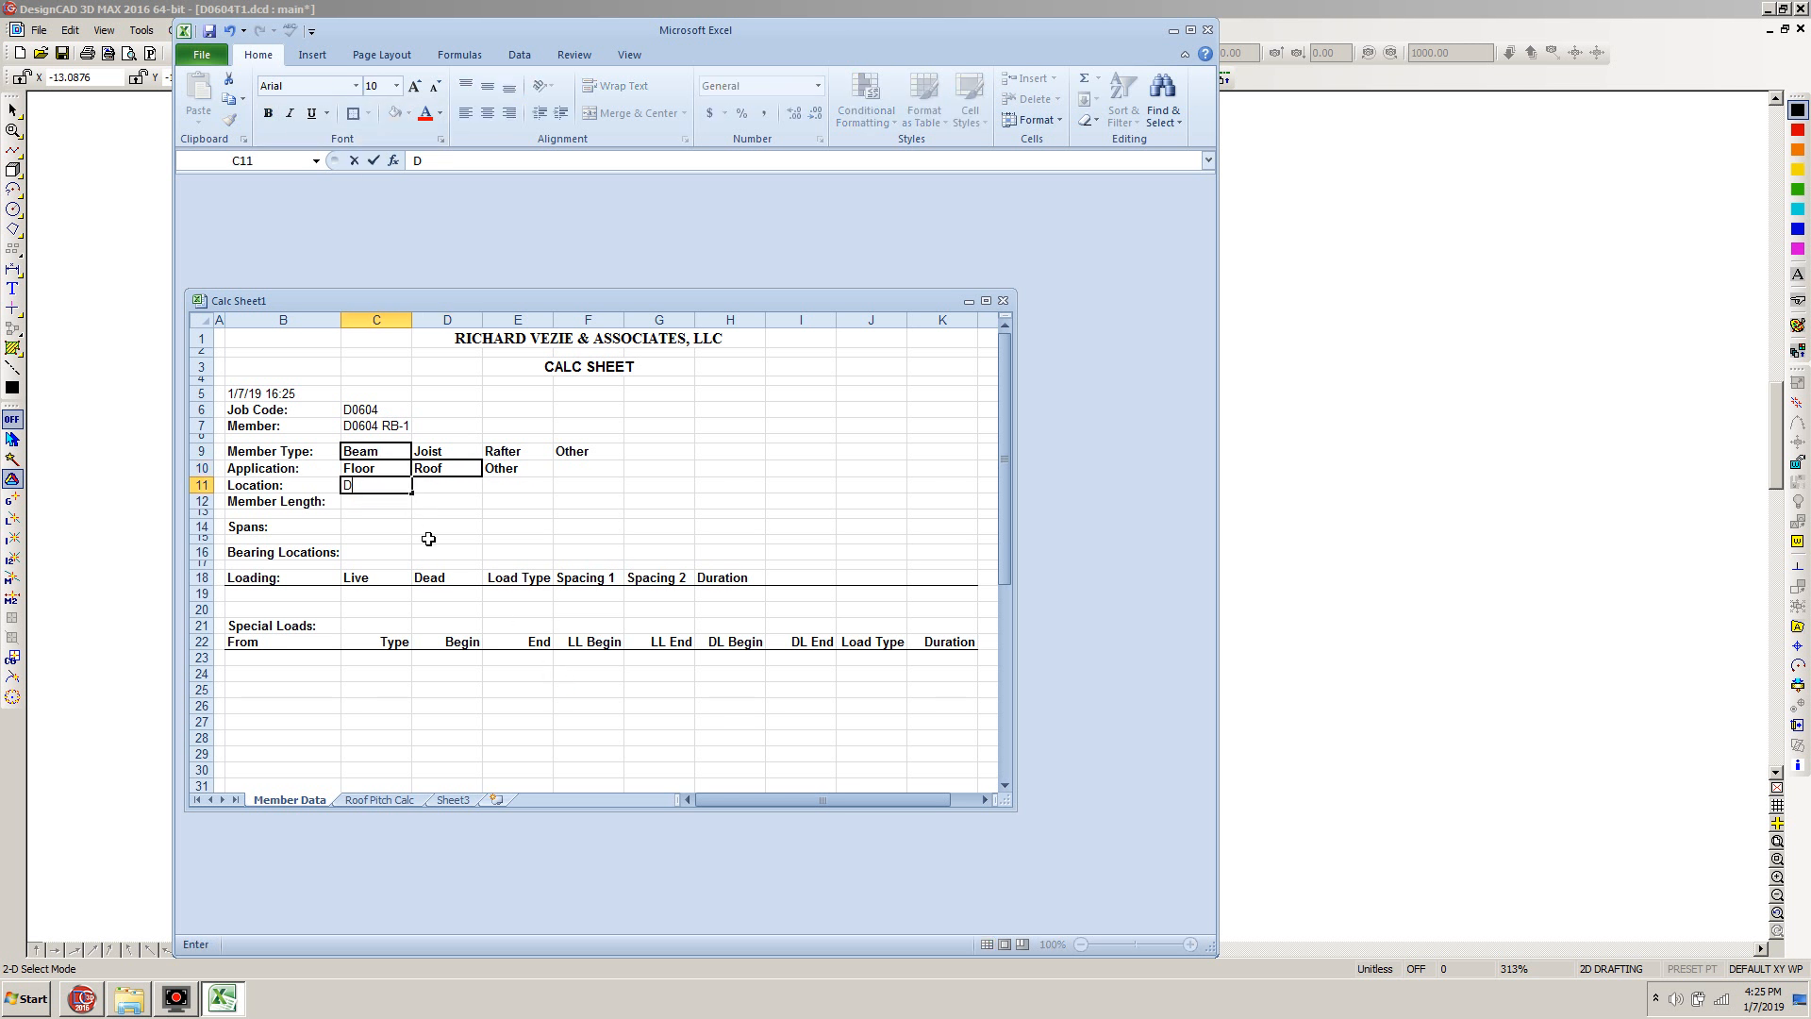
type("0604 RB-1 NORTH")
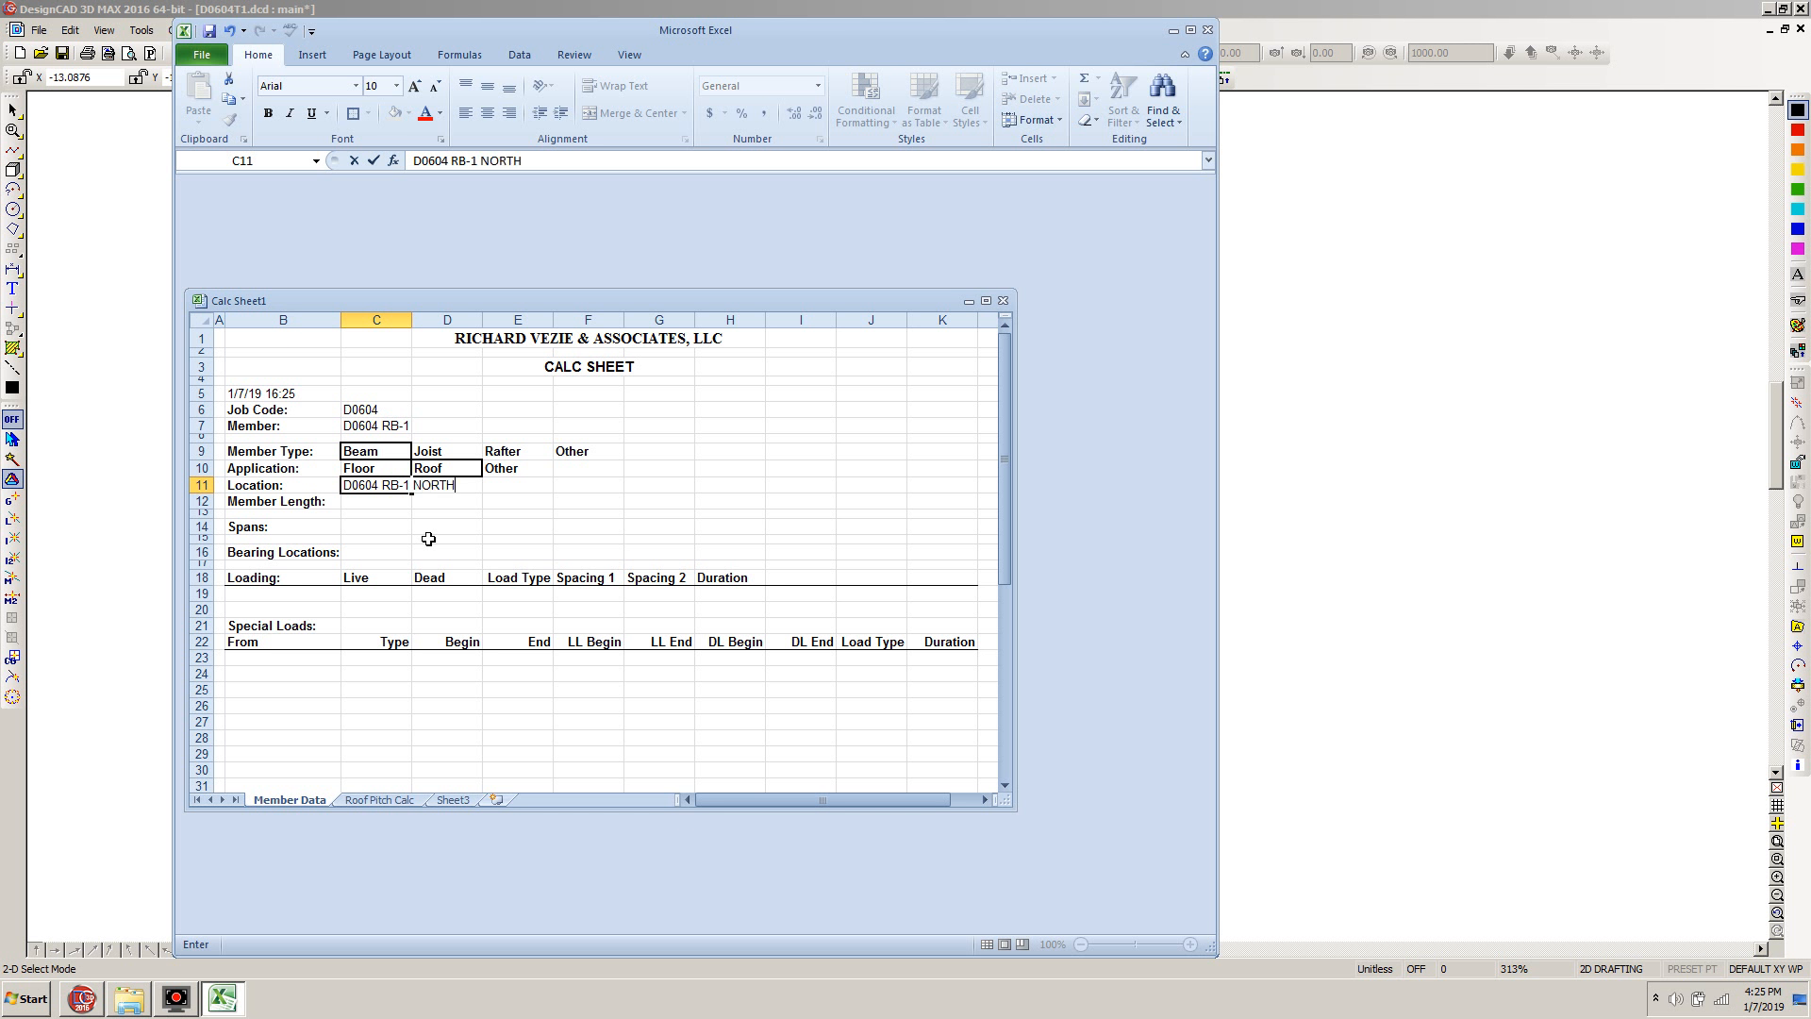
type("/SOUTH WINDOW")
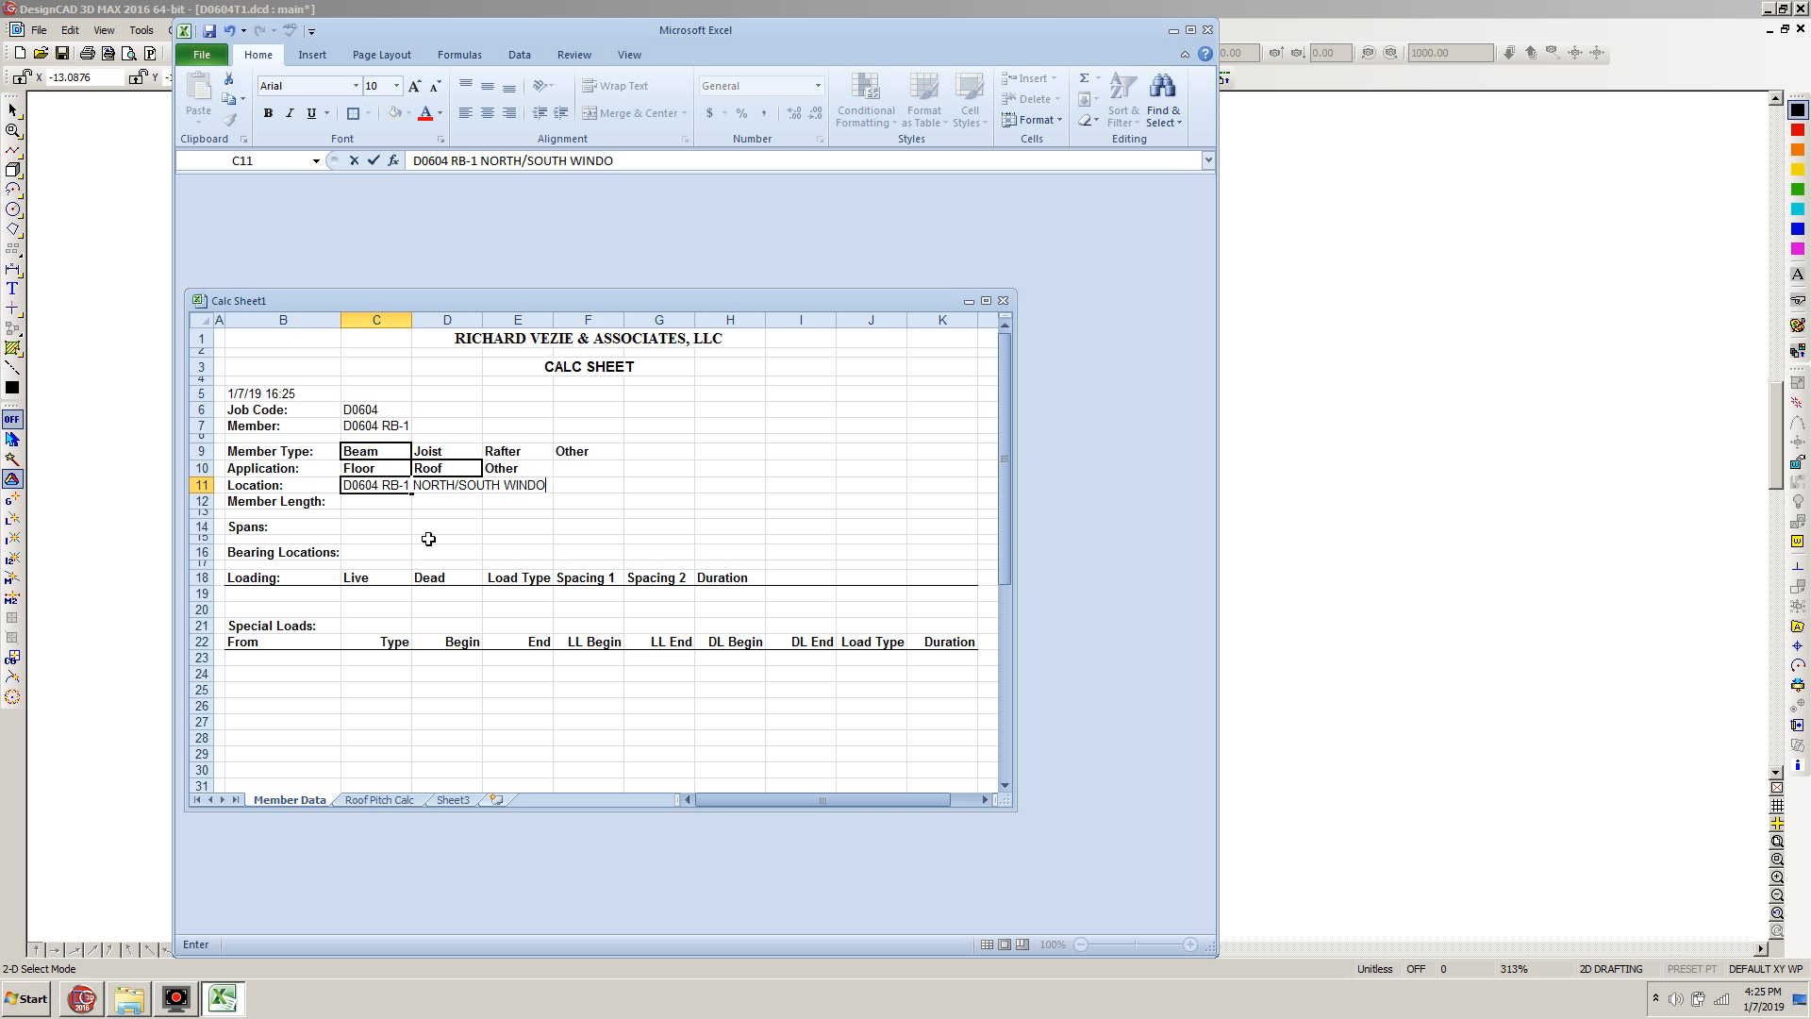
type("DRS")
key("Return")
type("`")
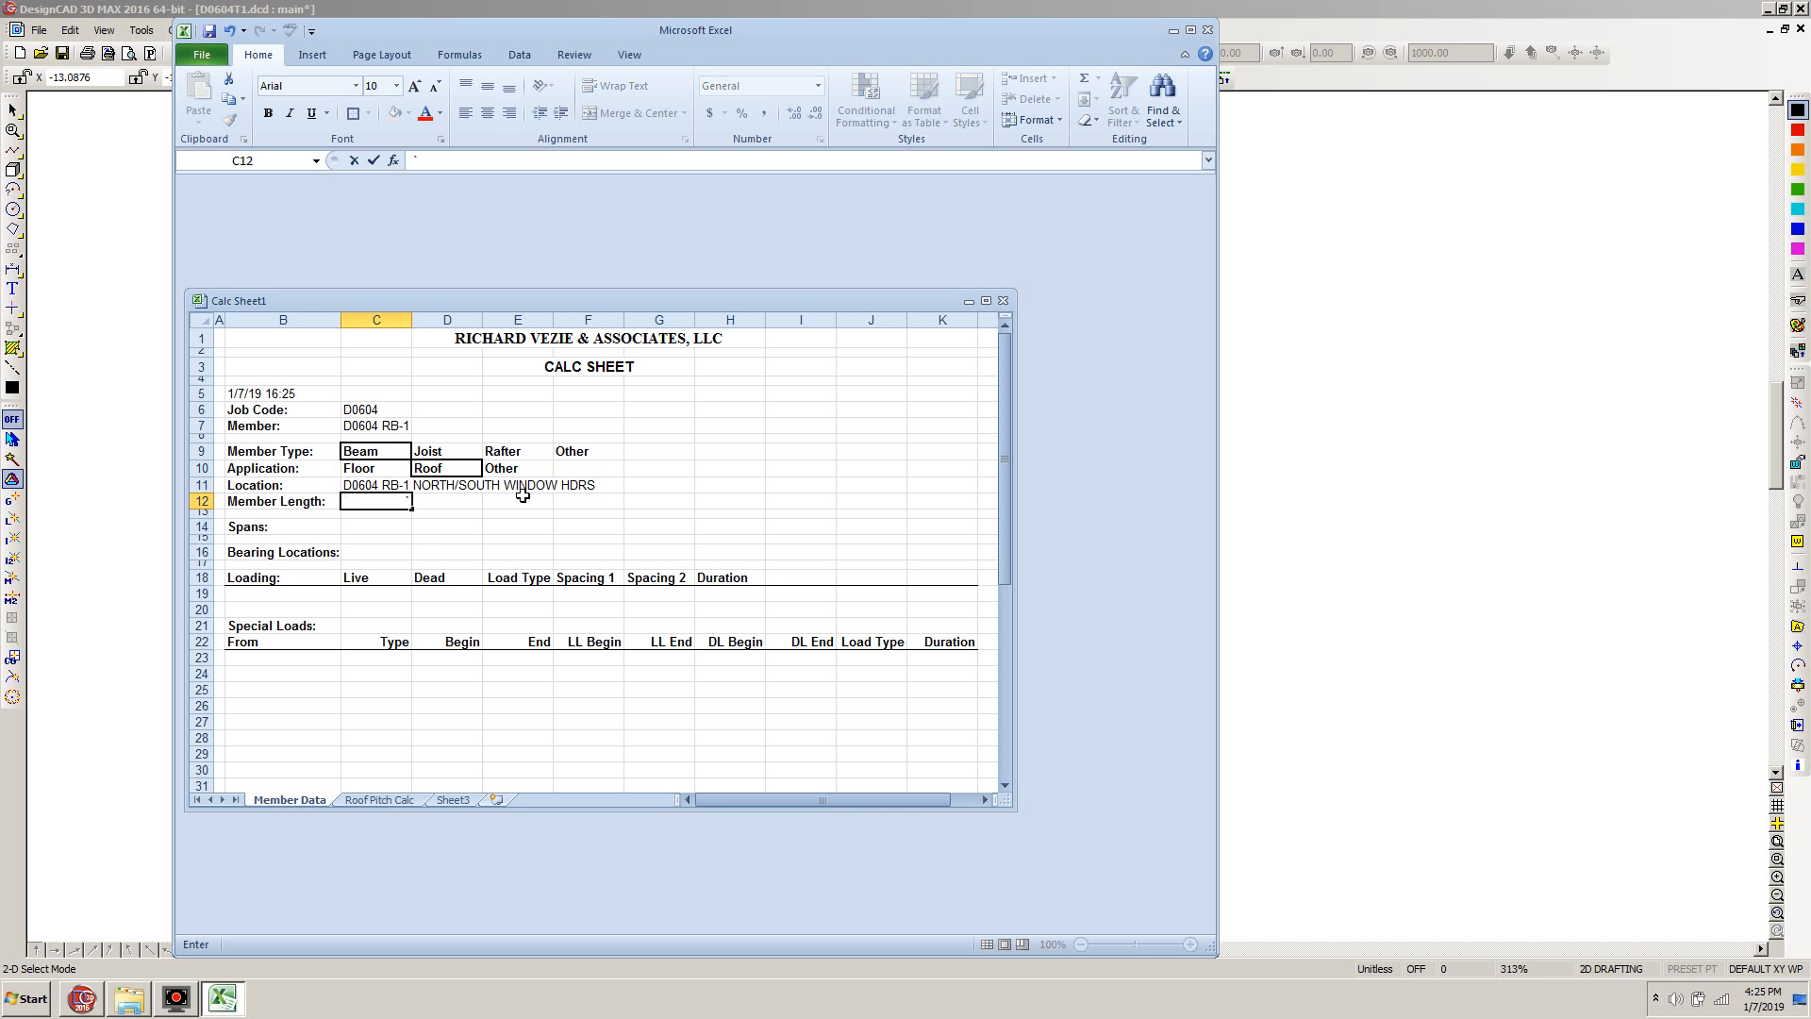
Switch to DesignCAD and measure the width of the lower wall's leftmost window opening with a temporary line
left_click(1283, 14)
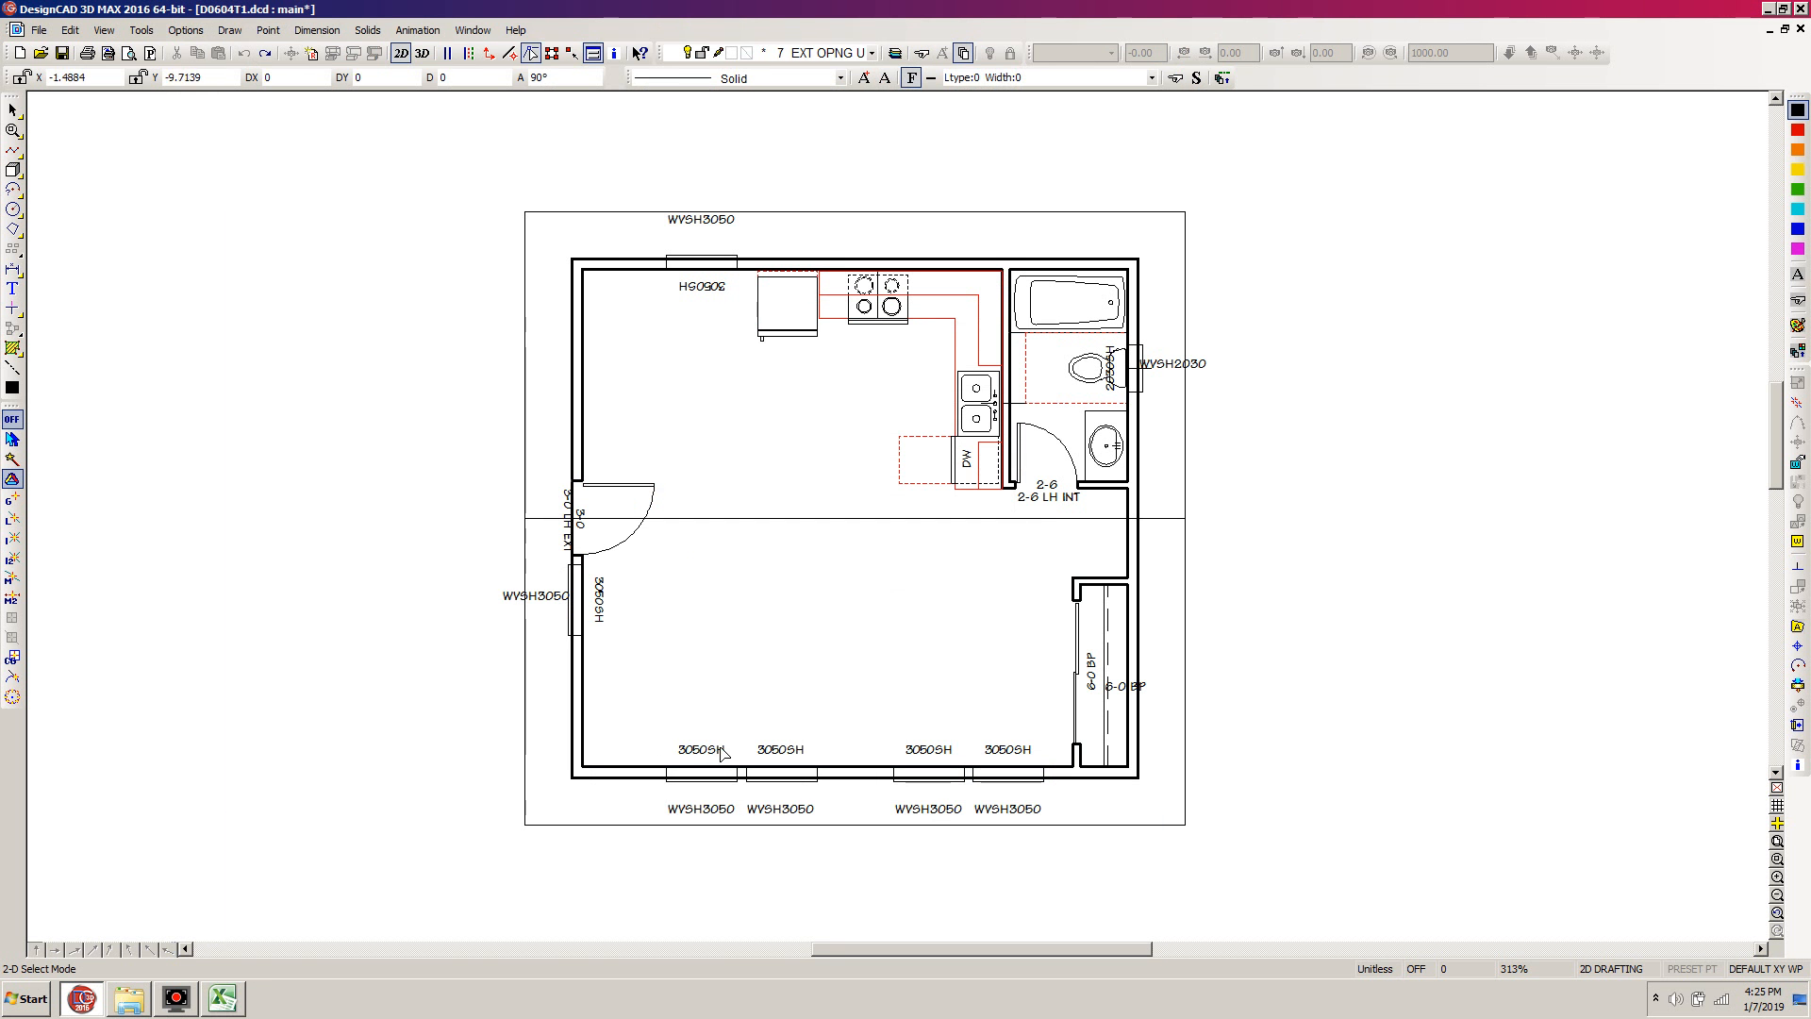
key("l")
left_click(663, 782)
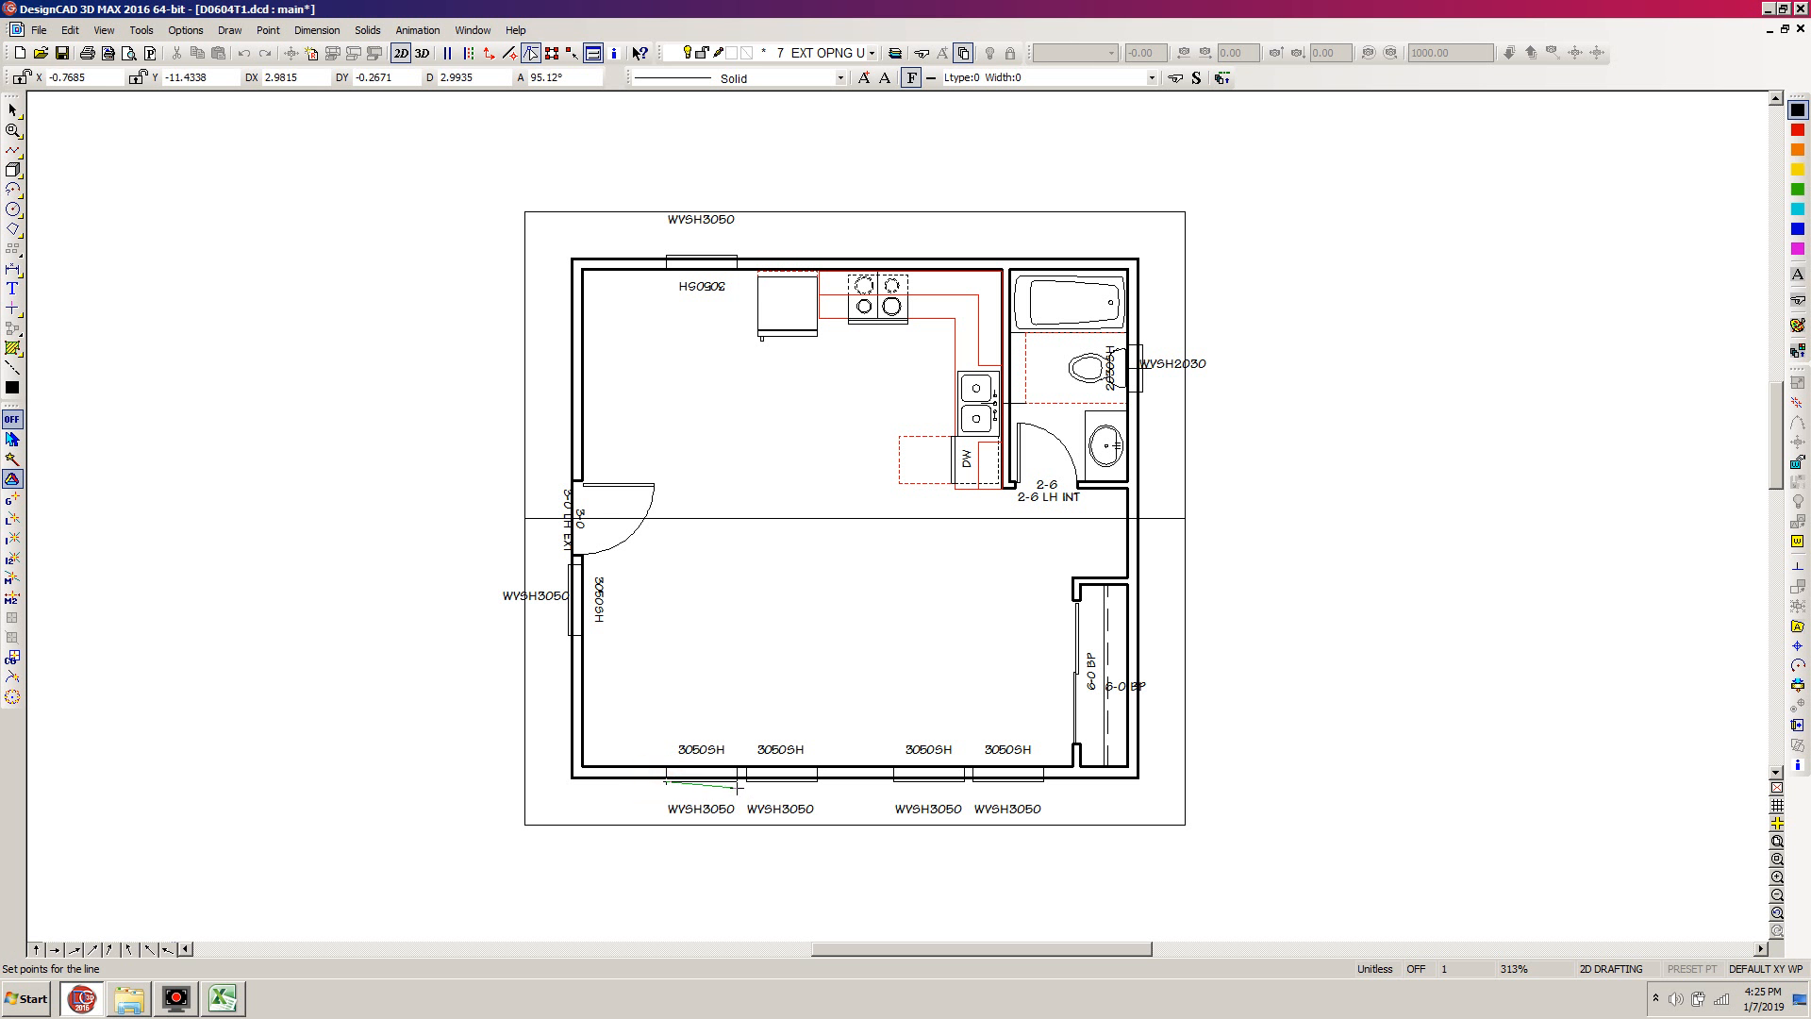
left_click(737, 782)
left_click(736, 782)
key("Escape")
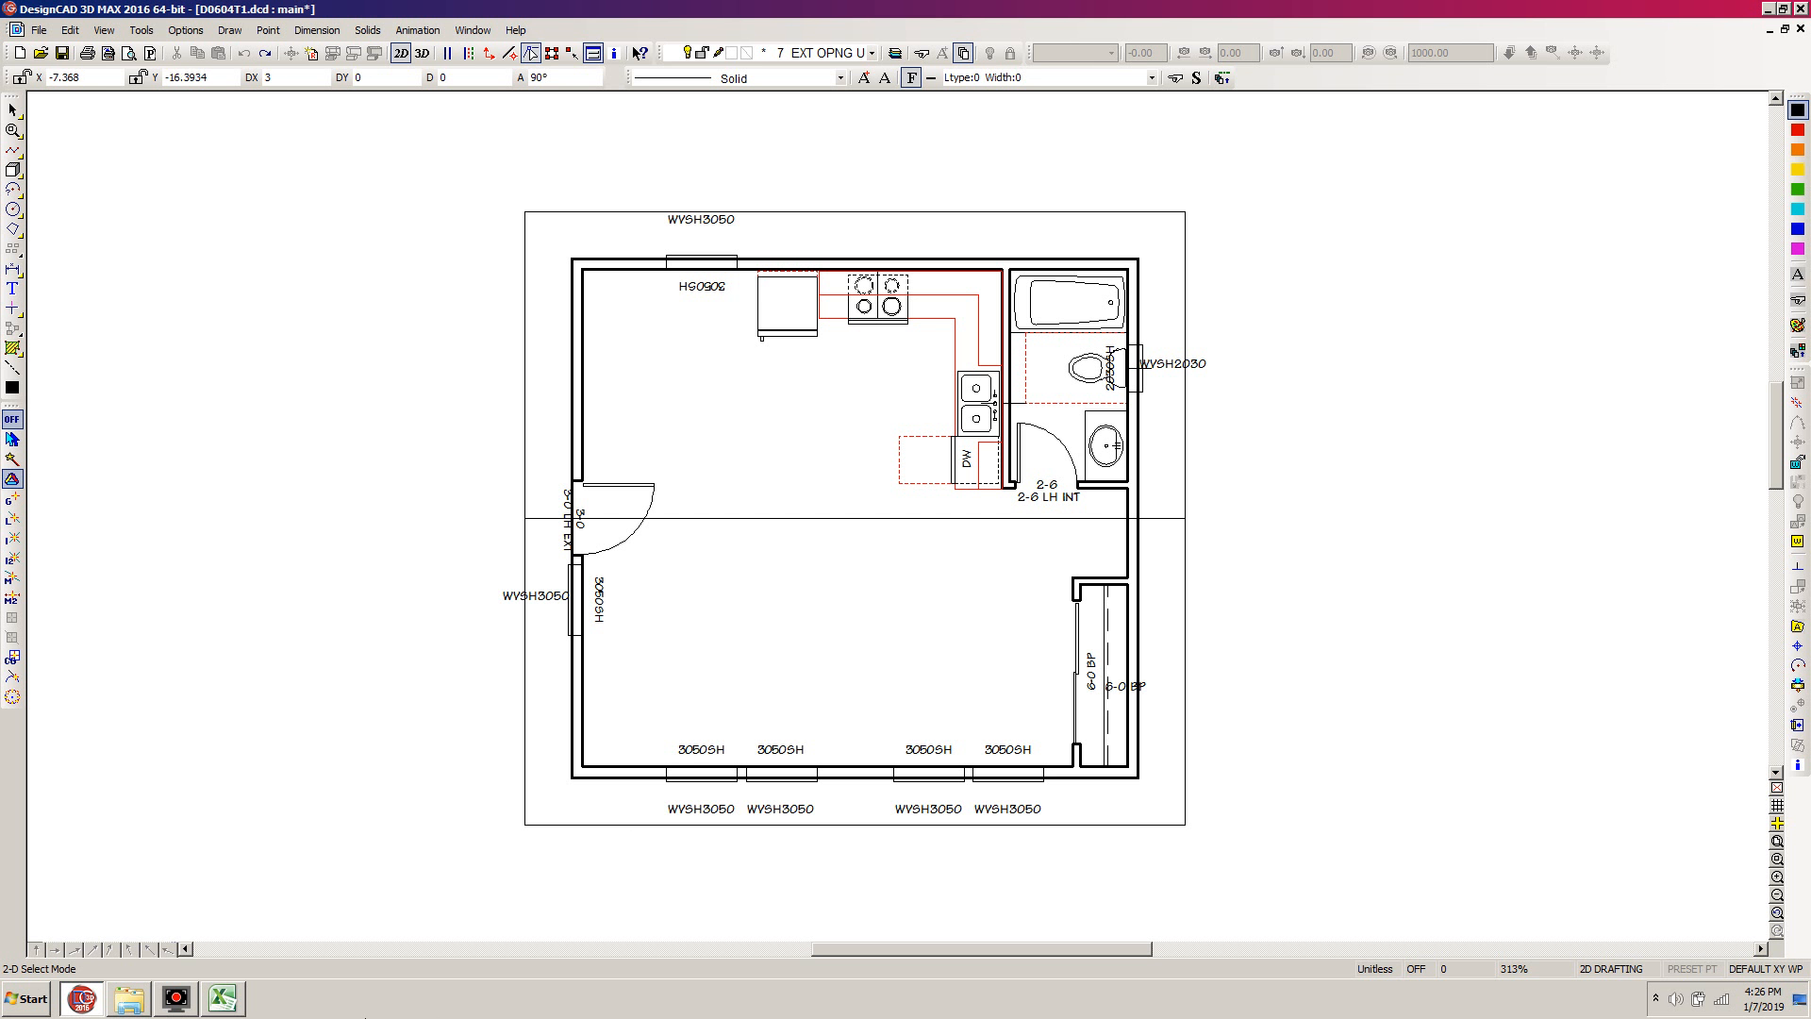
Return to the Excel calc sheet and enter 3.25 for both the member length and the span
left_click(224, 998)
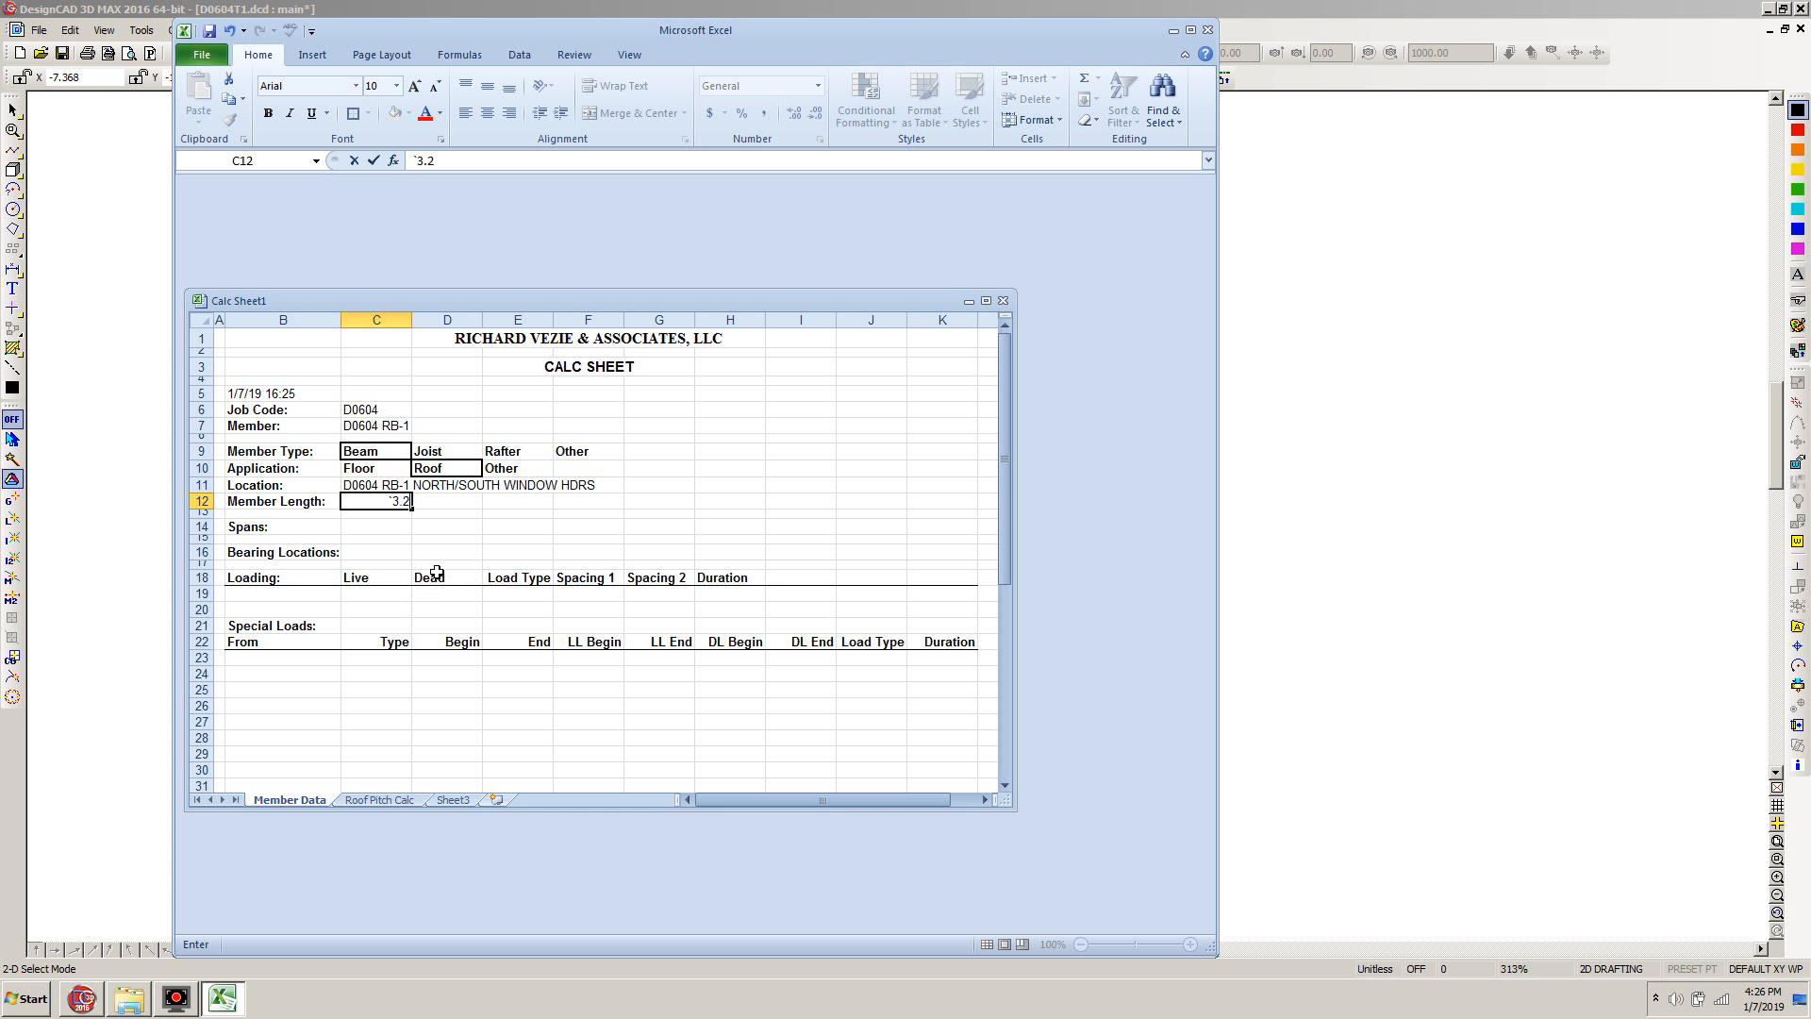
key("BackSpace")
type("3.25")
key("Return")
key("Return")
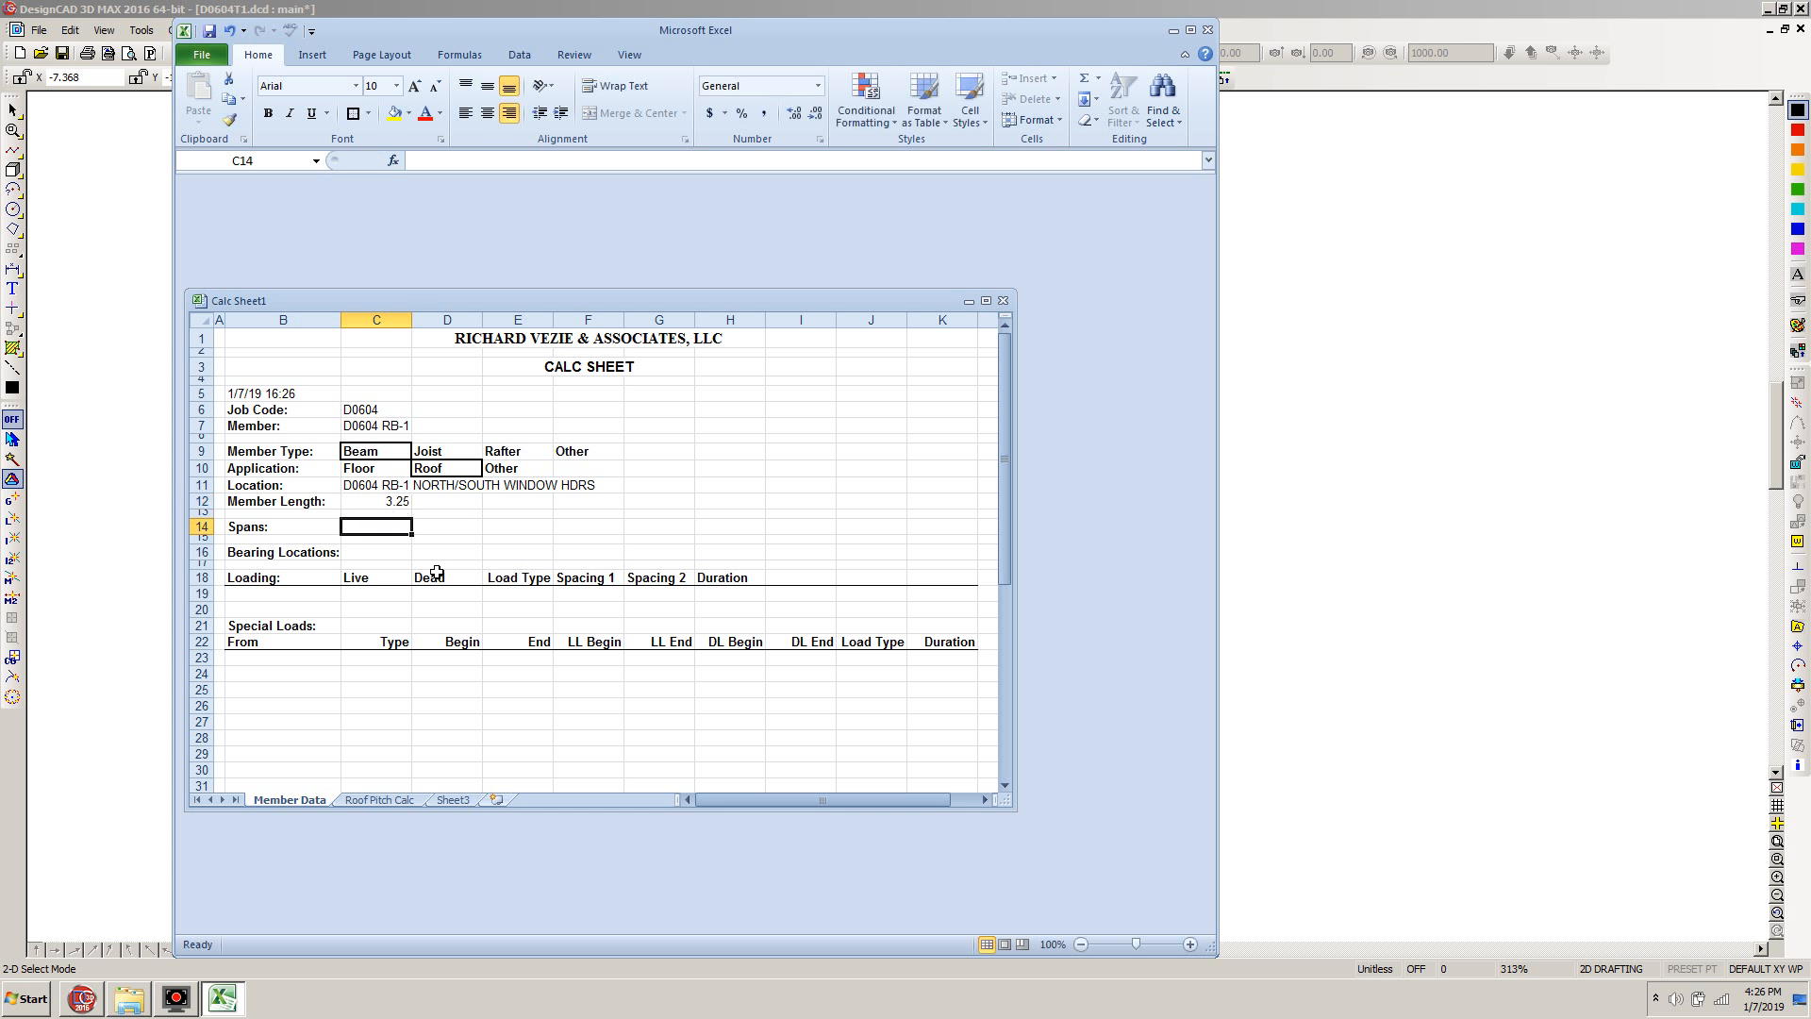
type("3")
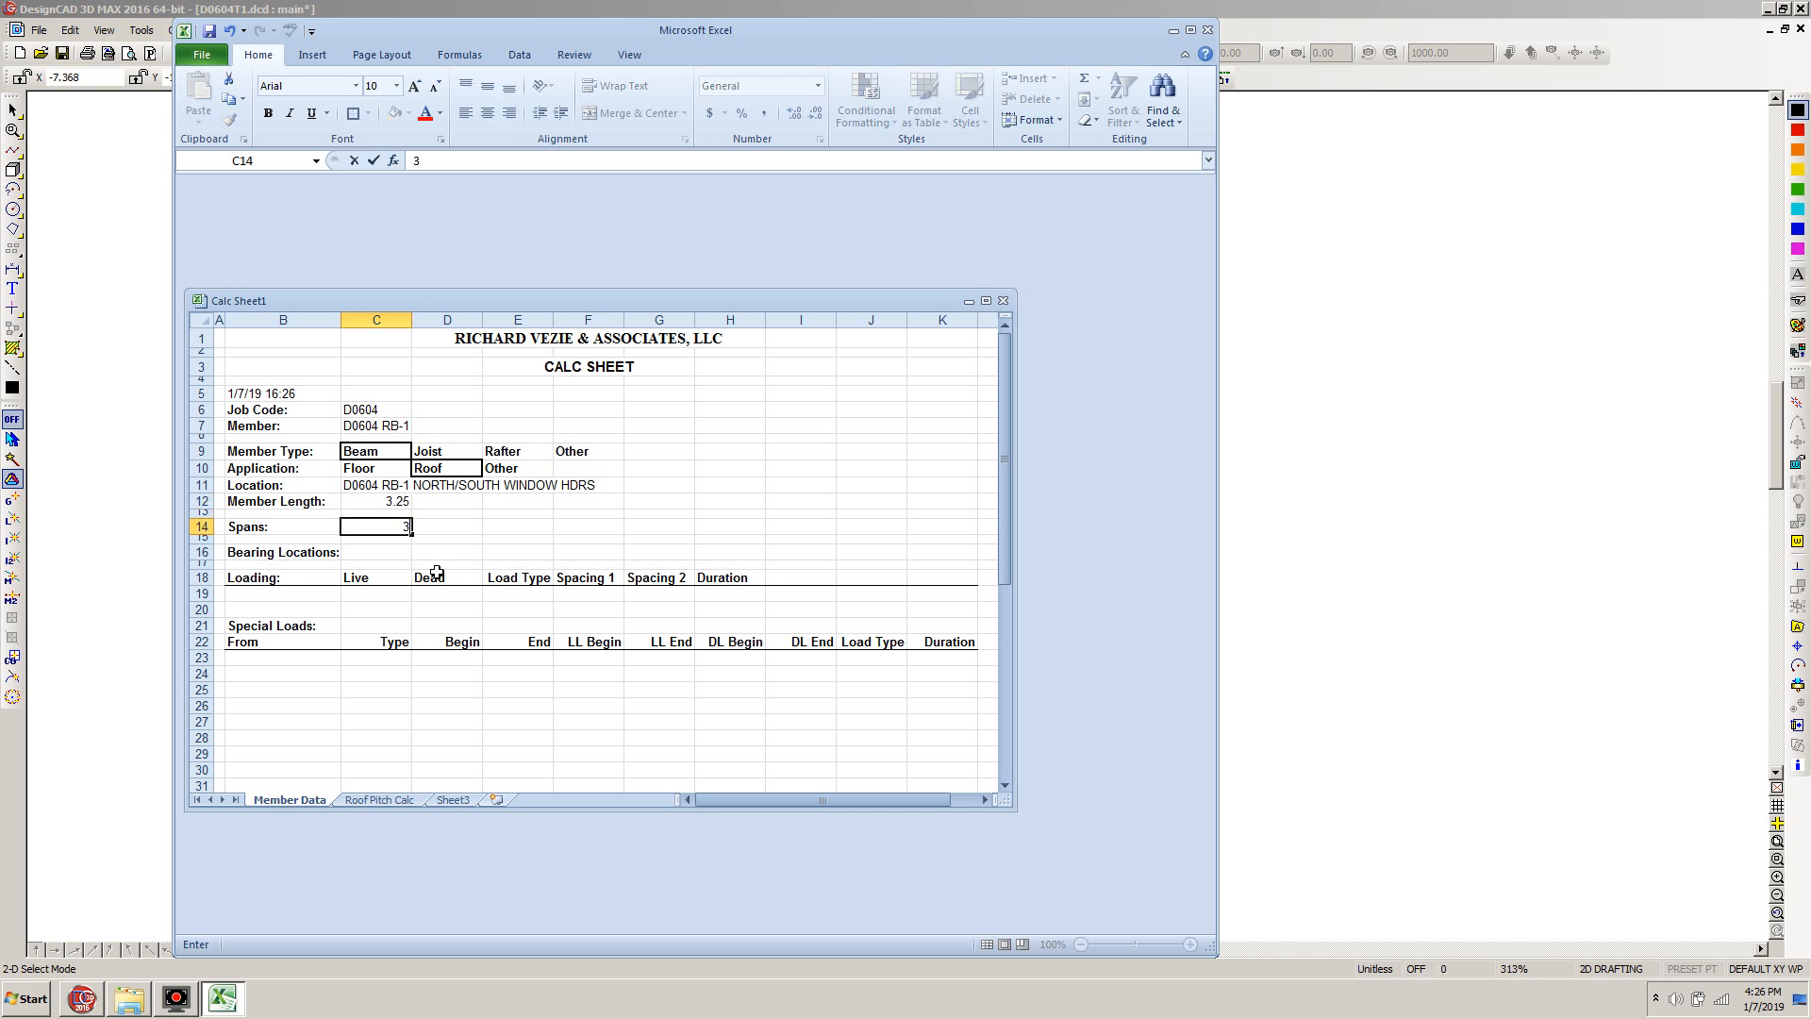
type(".25")
key("Return")
key("Return")
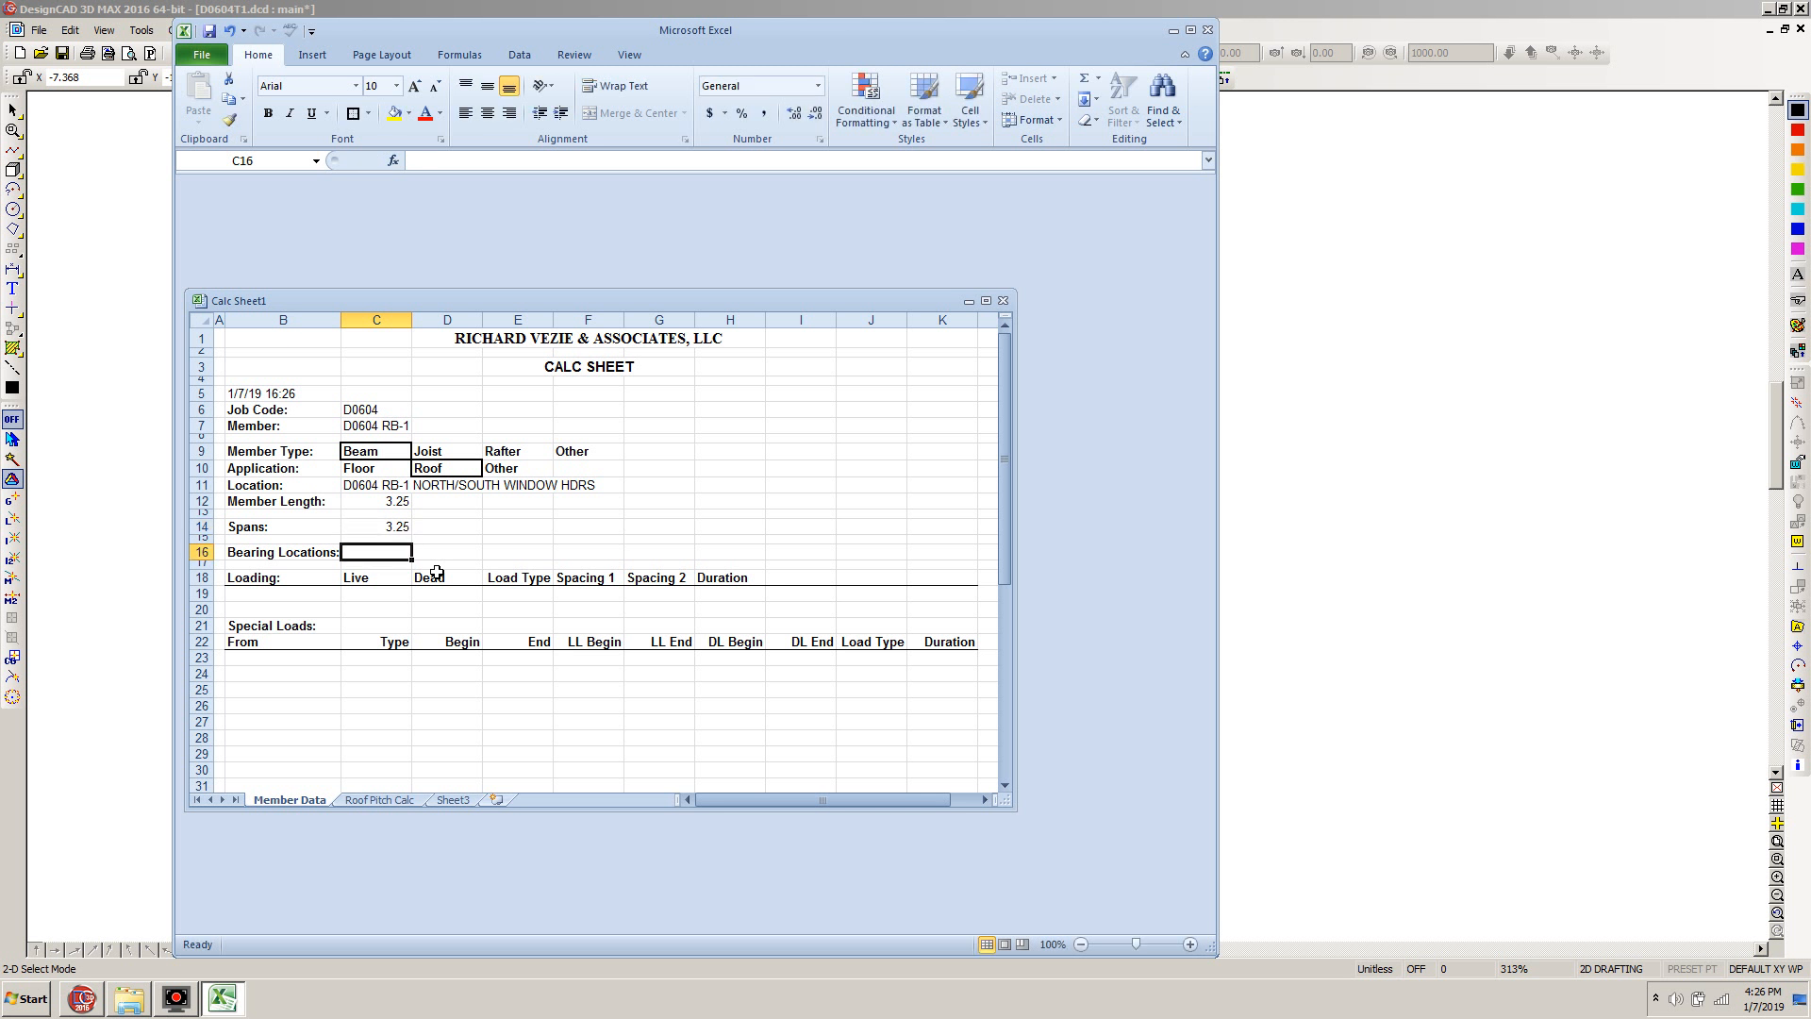
Enter bearing locations of 0 and 3.25
type("0")
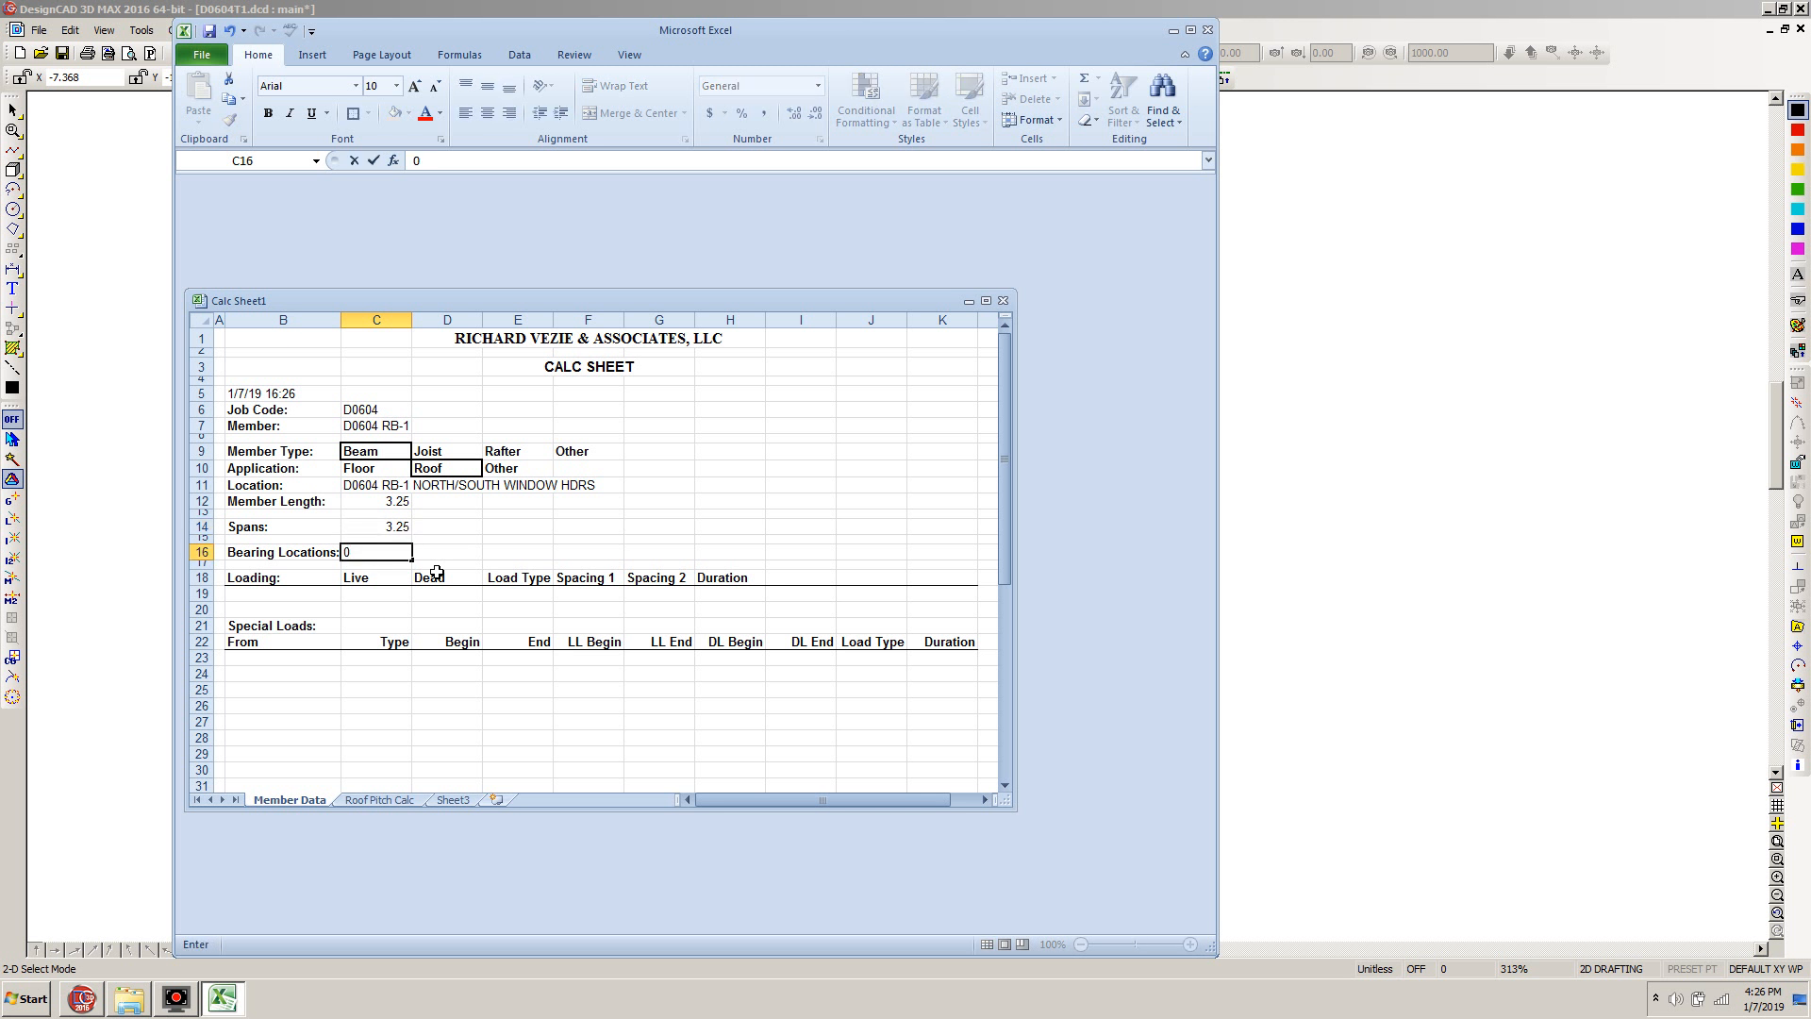
key("Tab")
type("3.25")
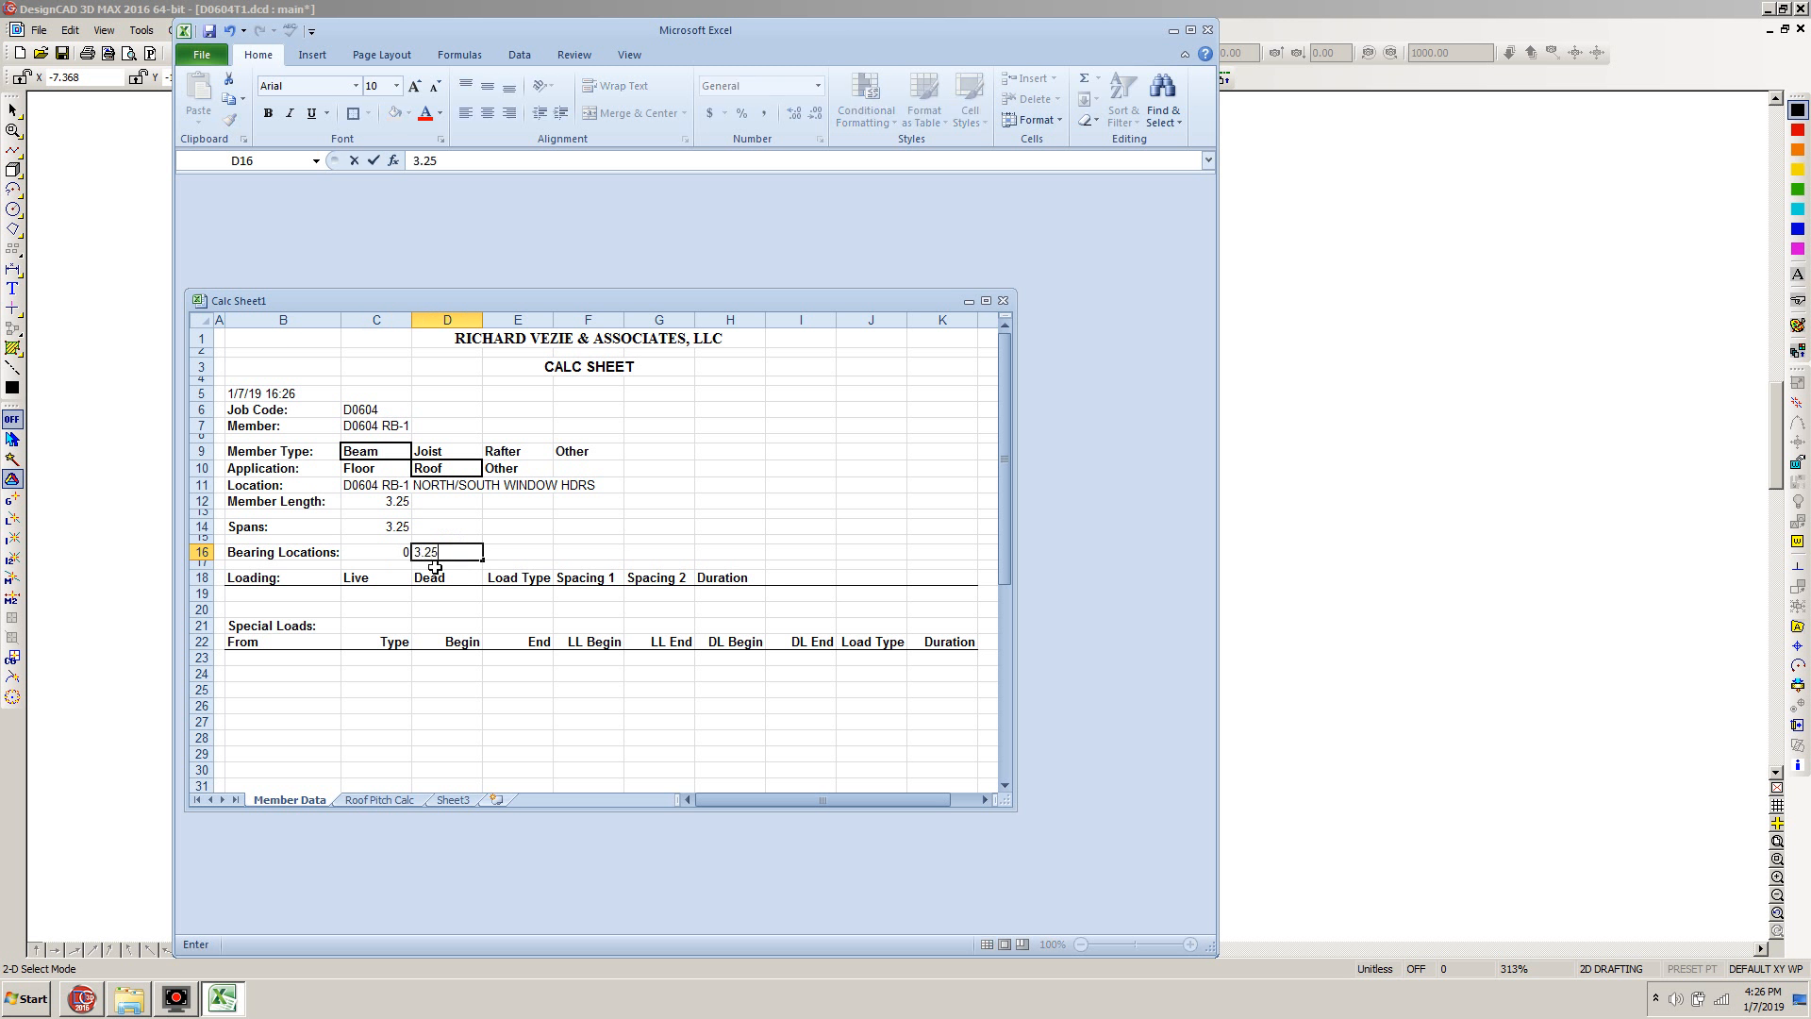
key("Return")
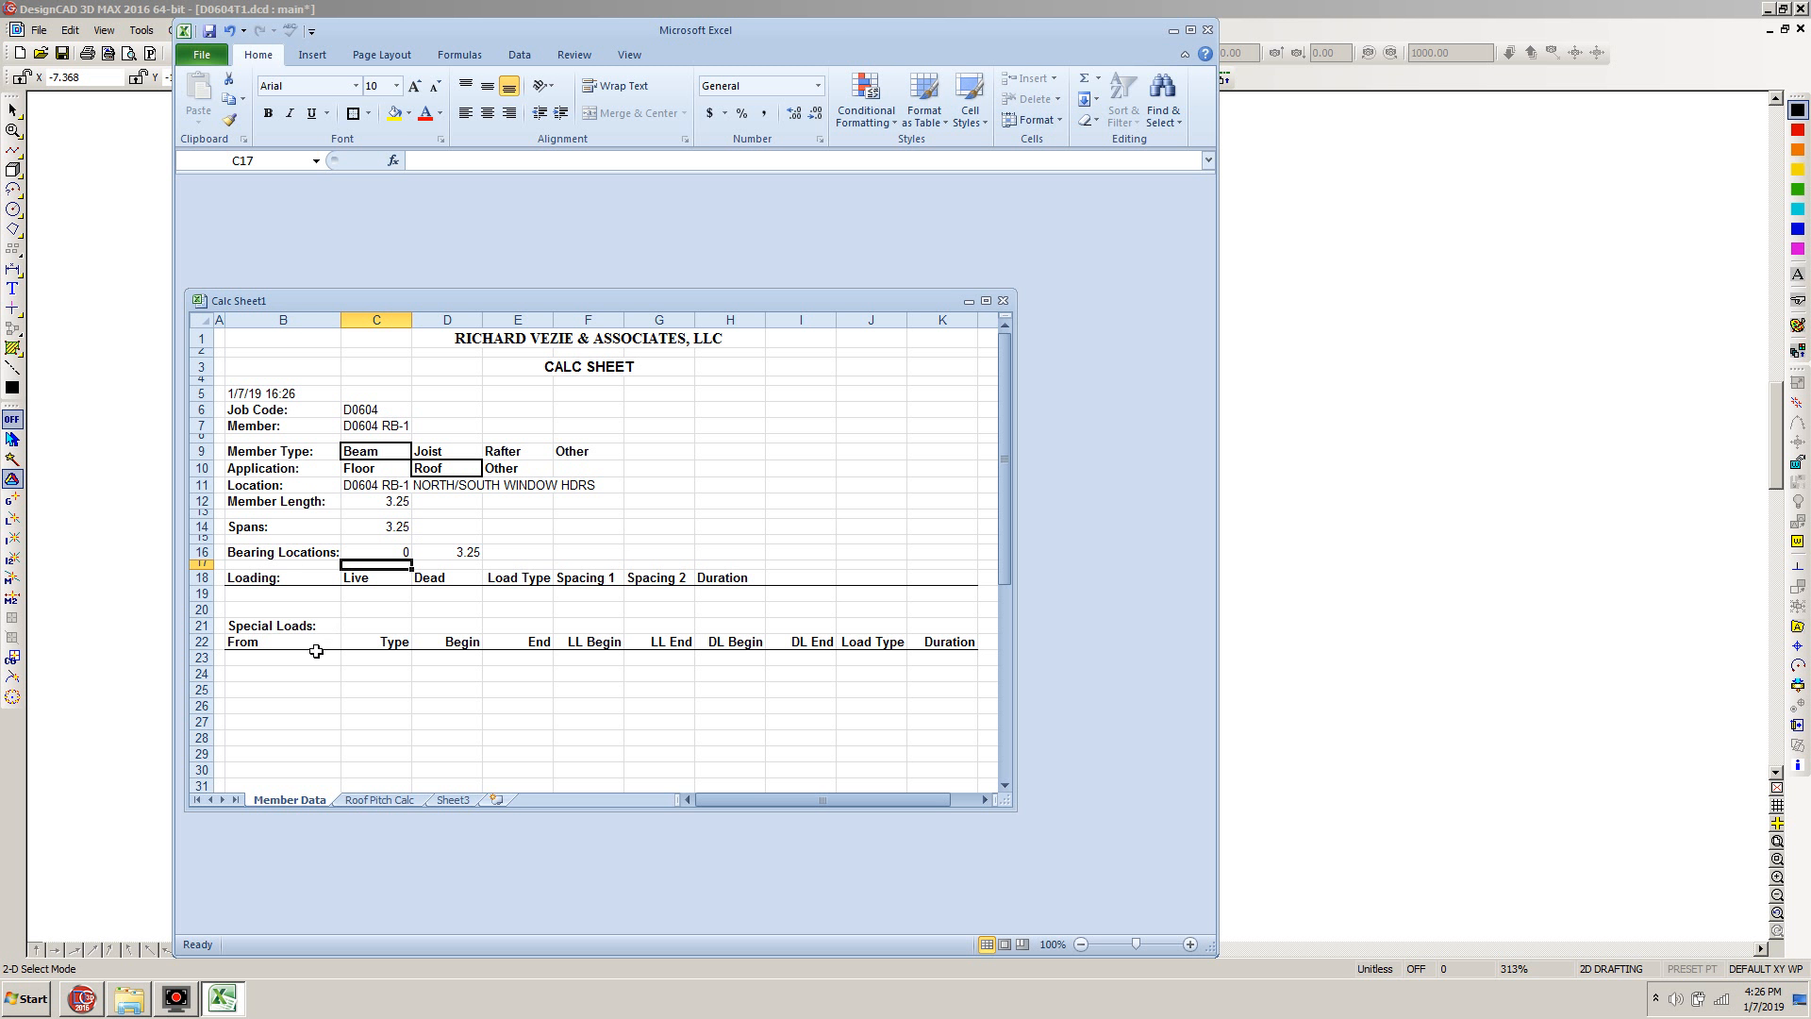
Start the first loading row as Roof with live load 30, dead load 20 and load type PSF
left_click(283, 591)
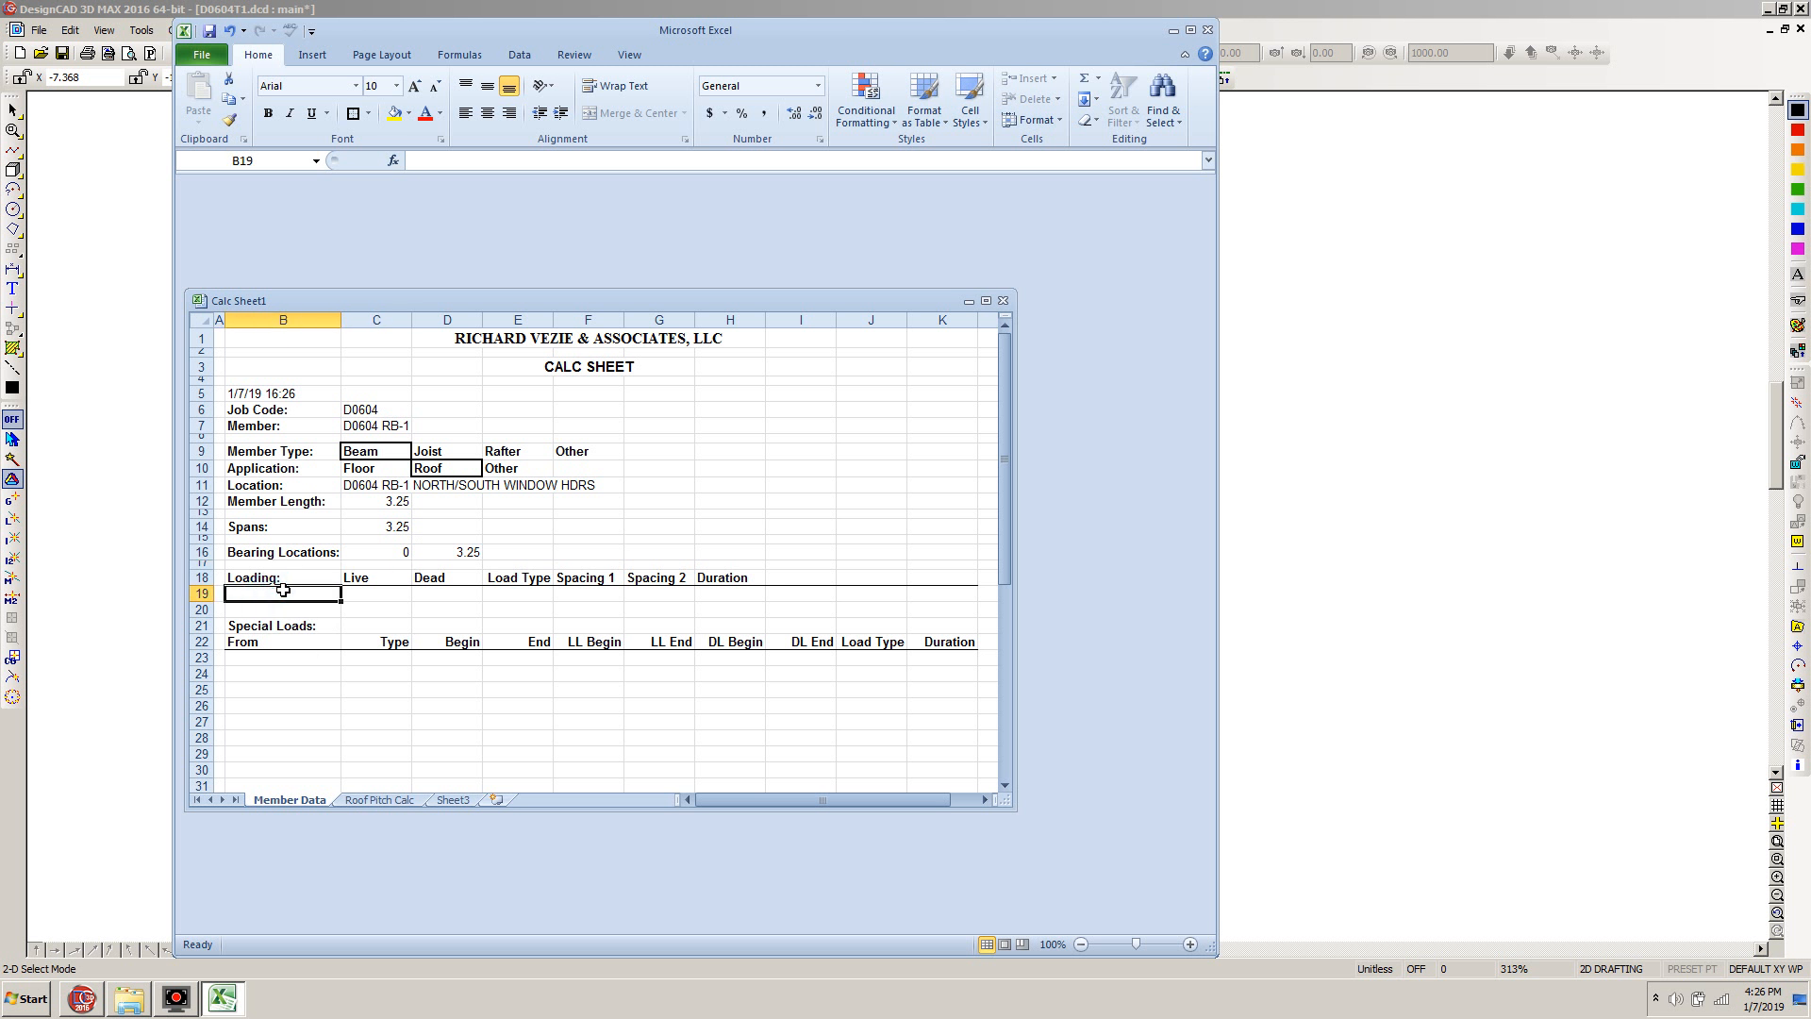
type("Roof")
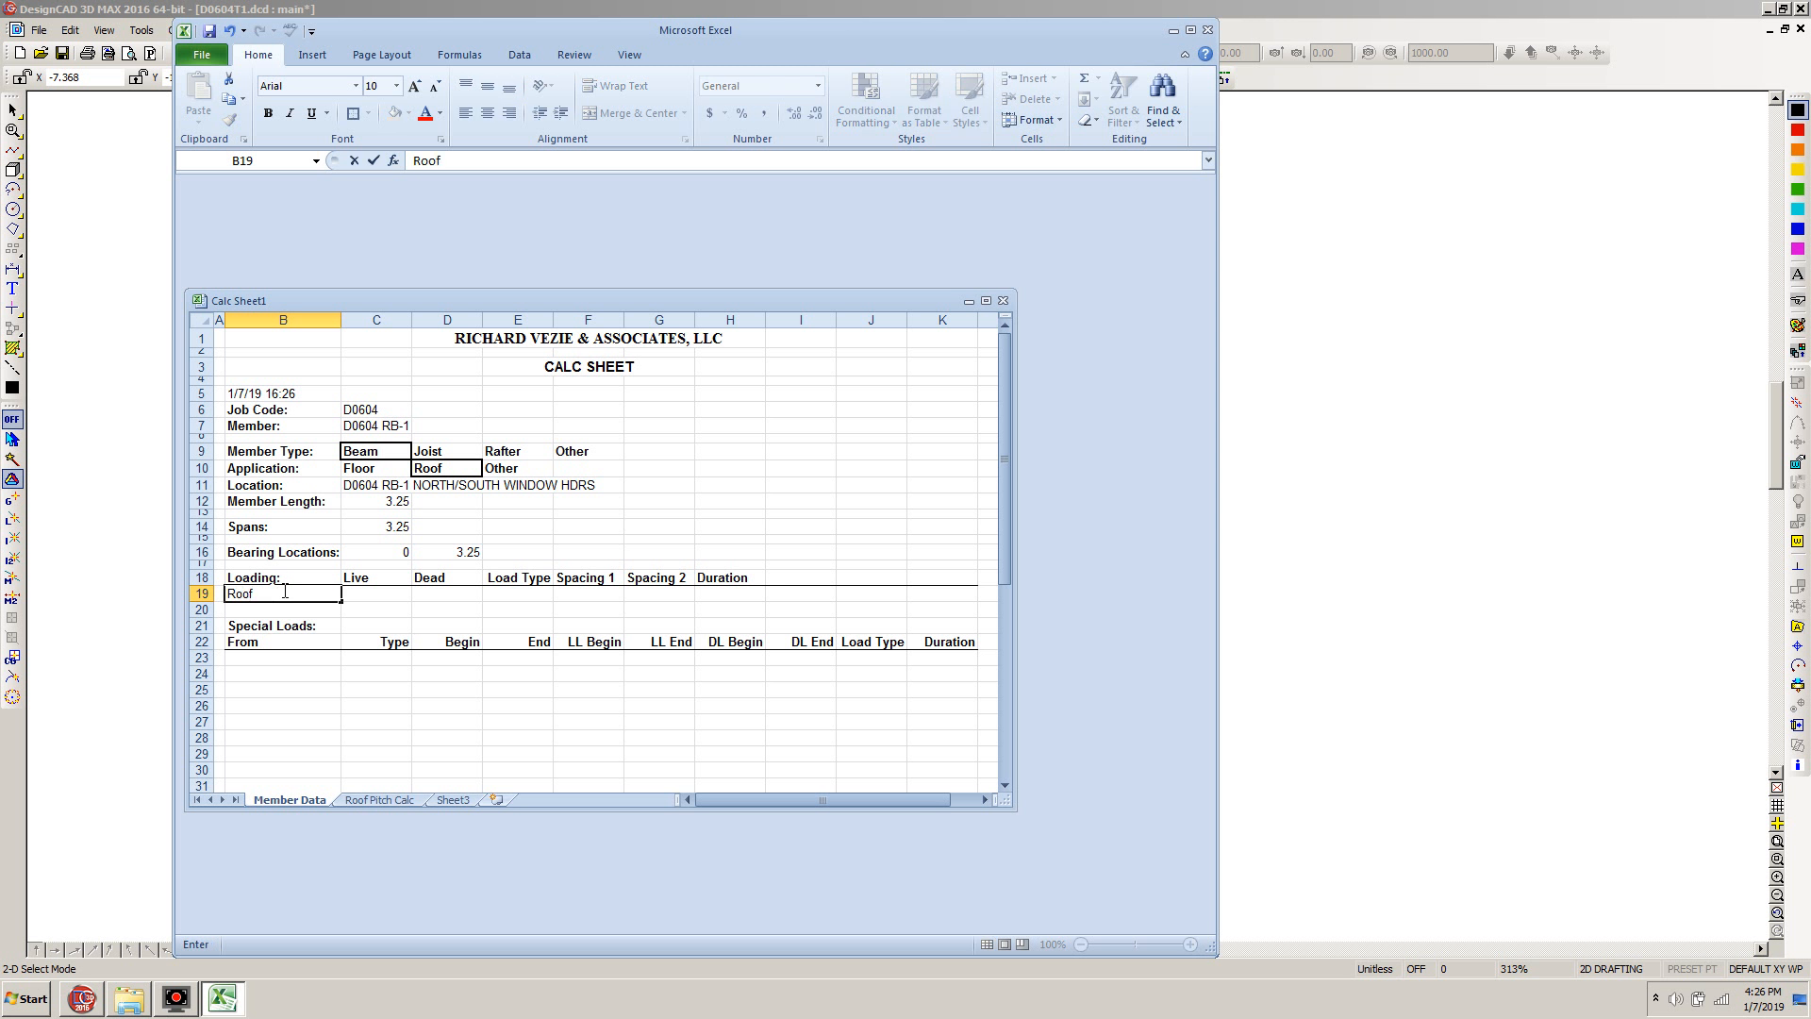
key("Tab")
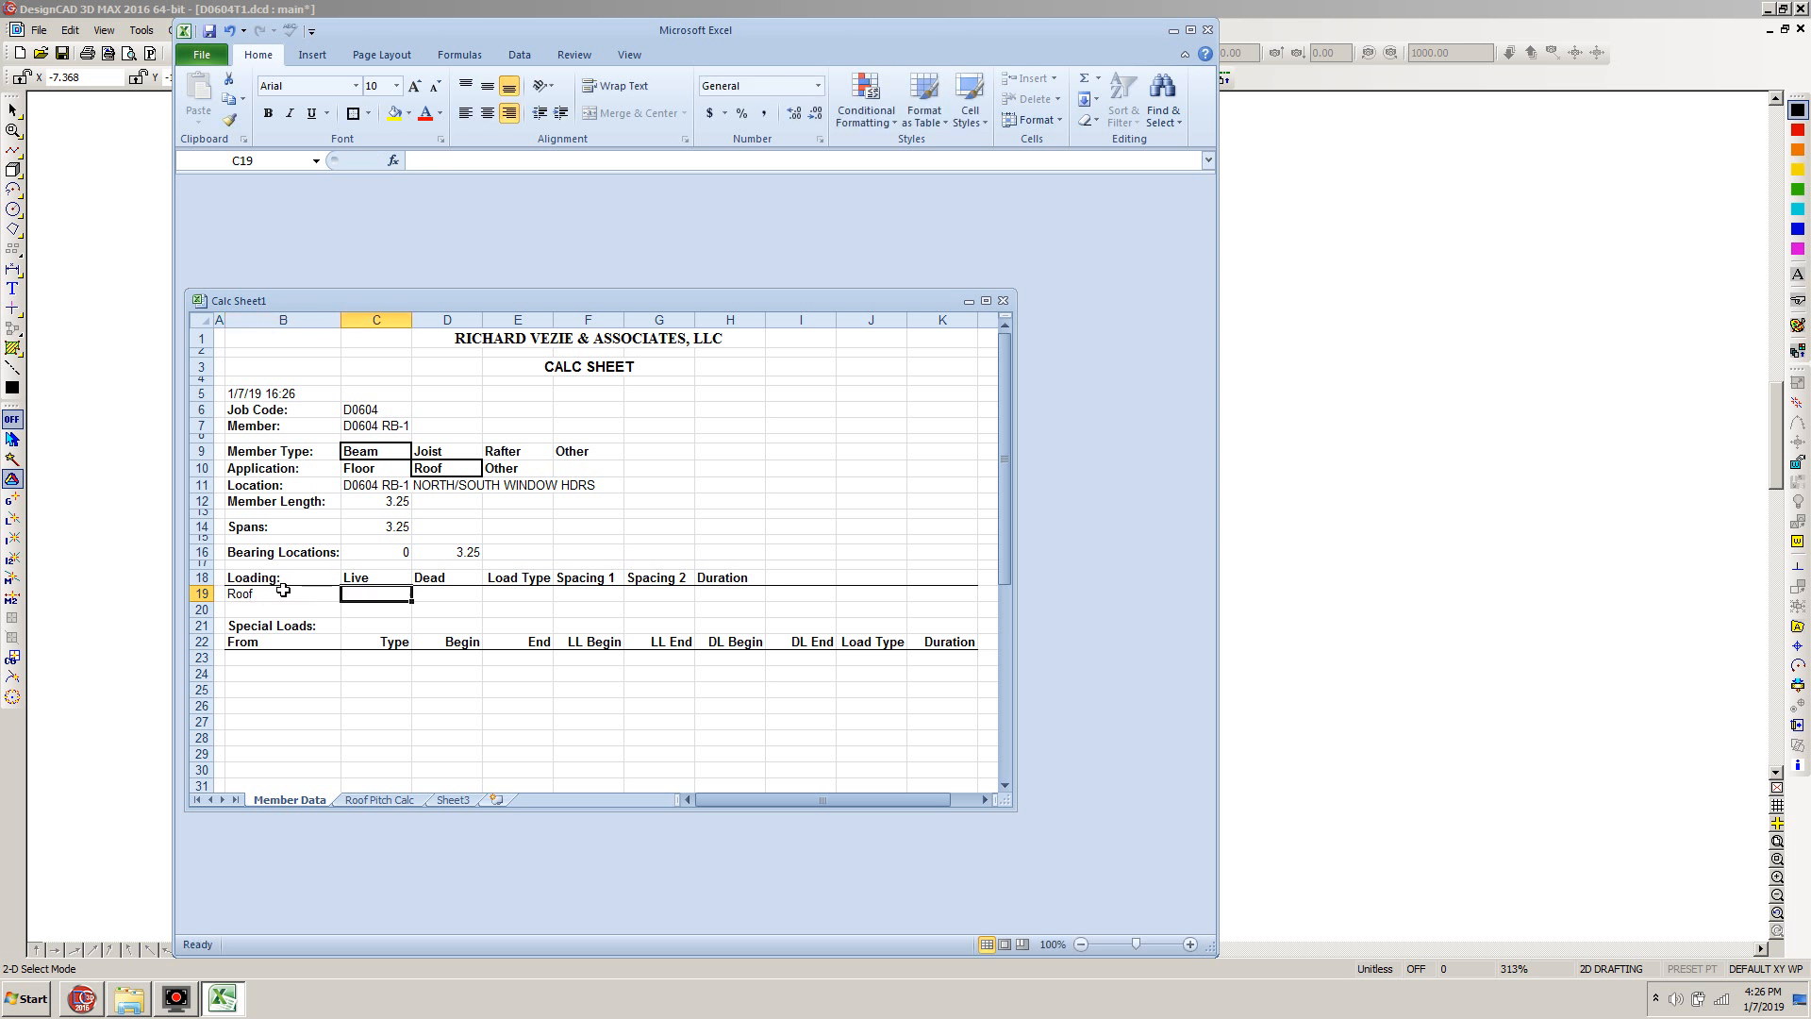
type("30")
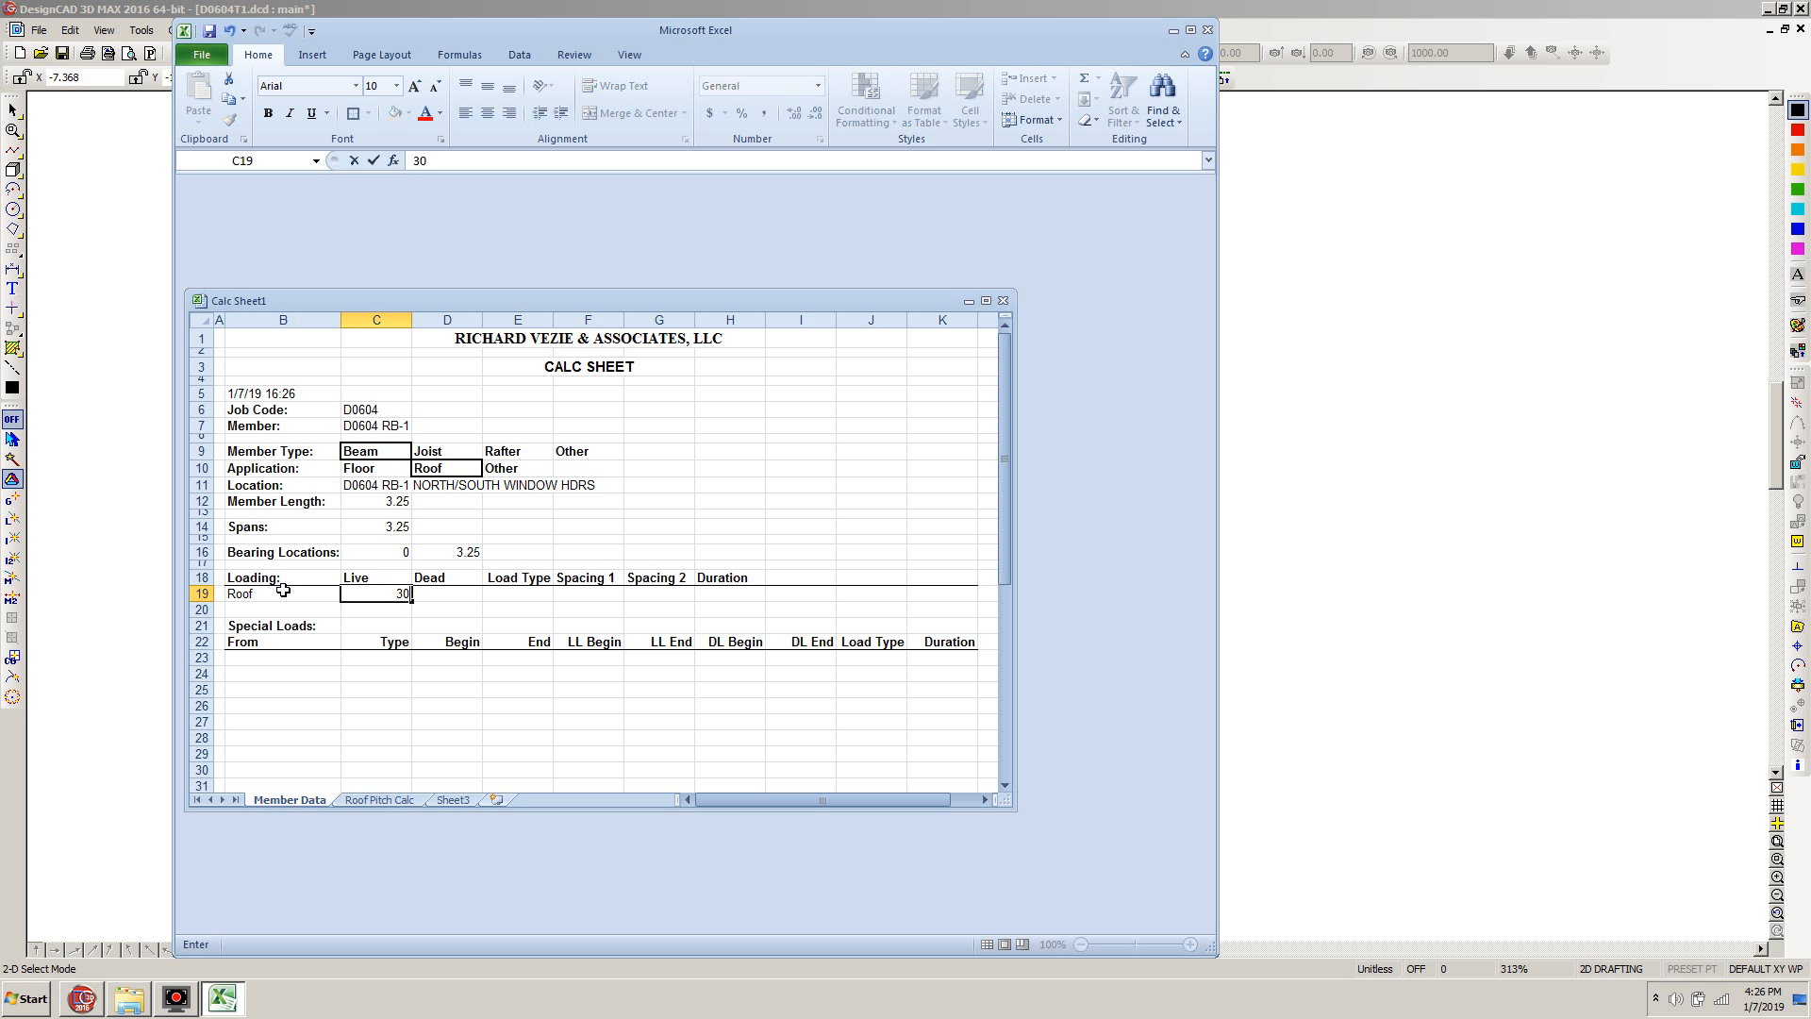
key("Tab")
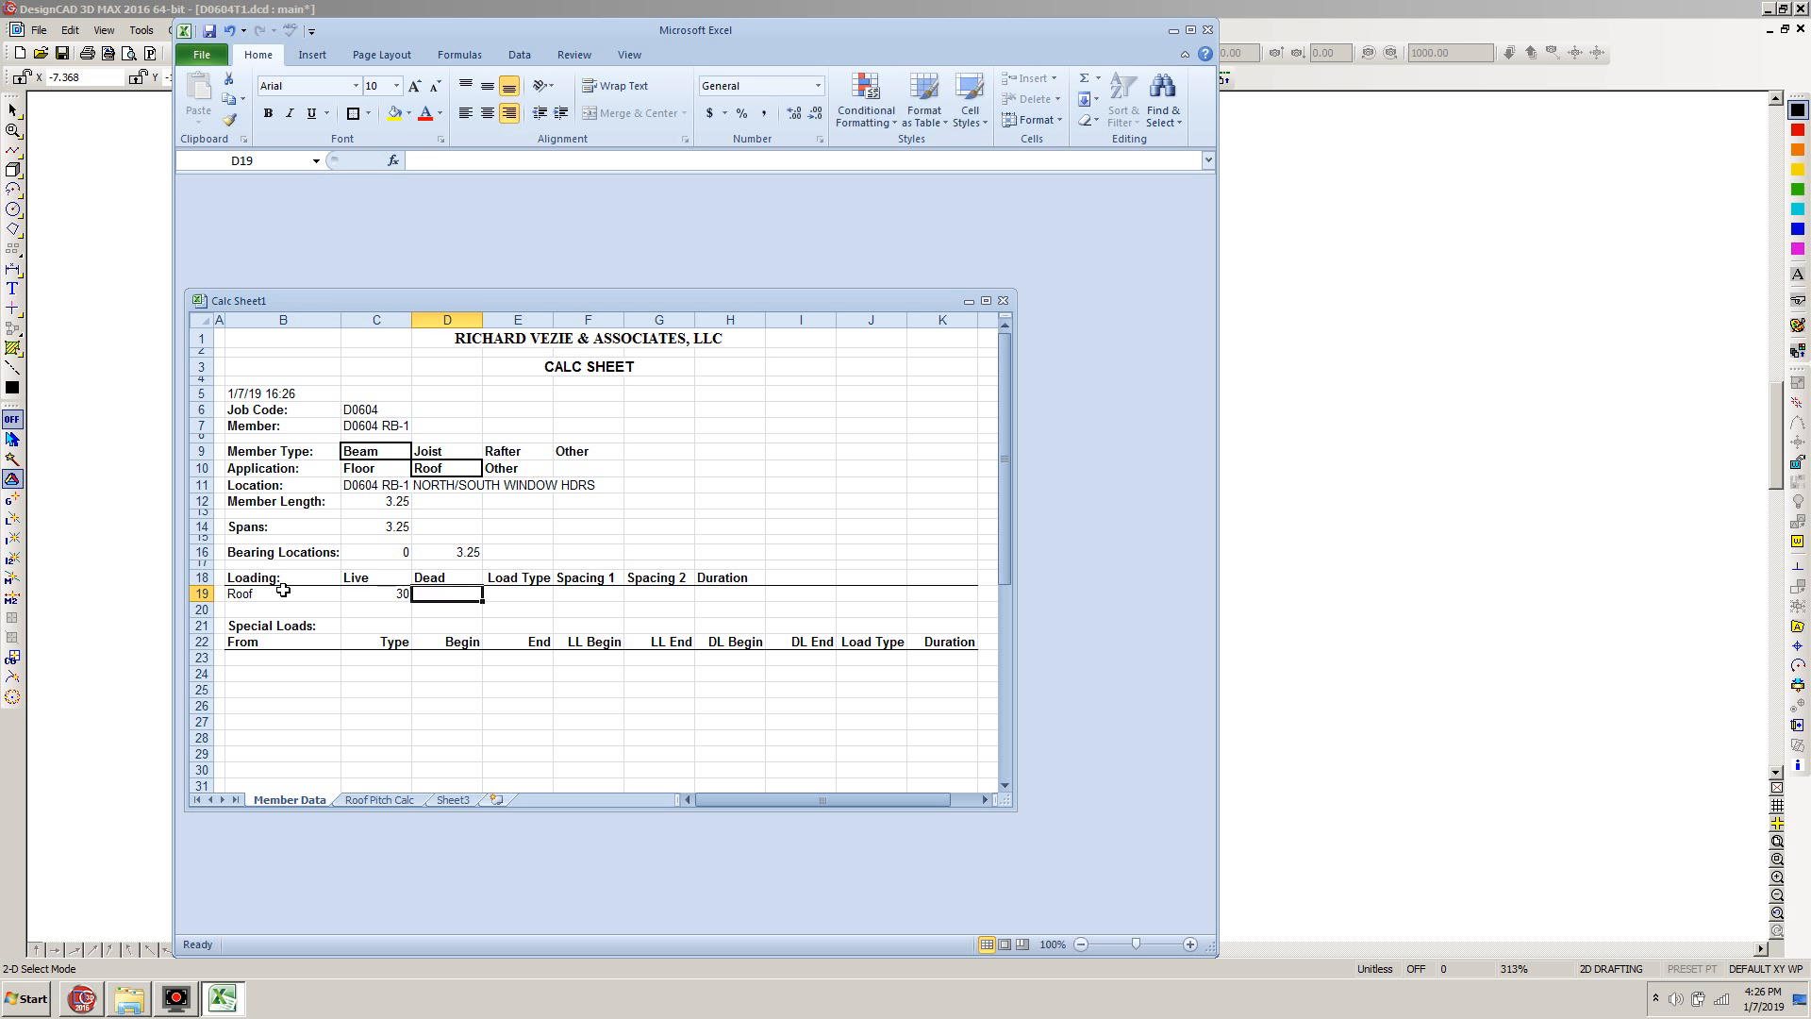
type("20")
key("Tab")
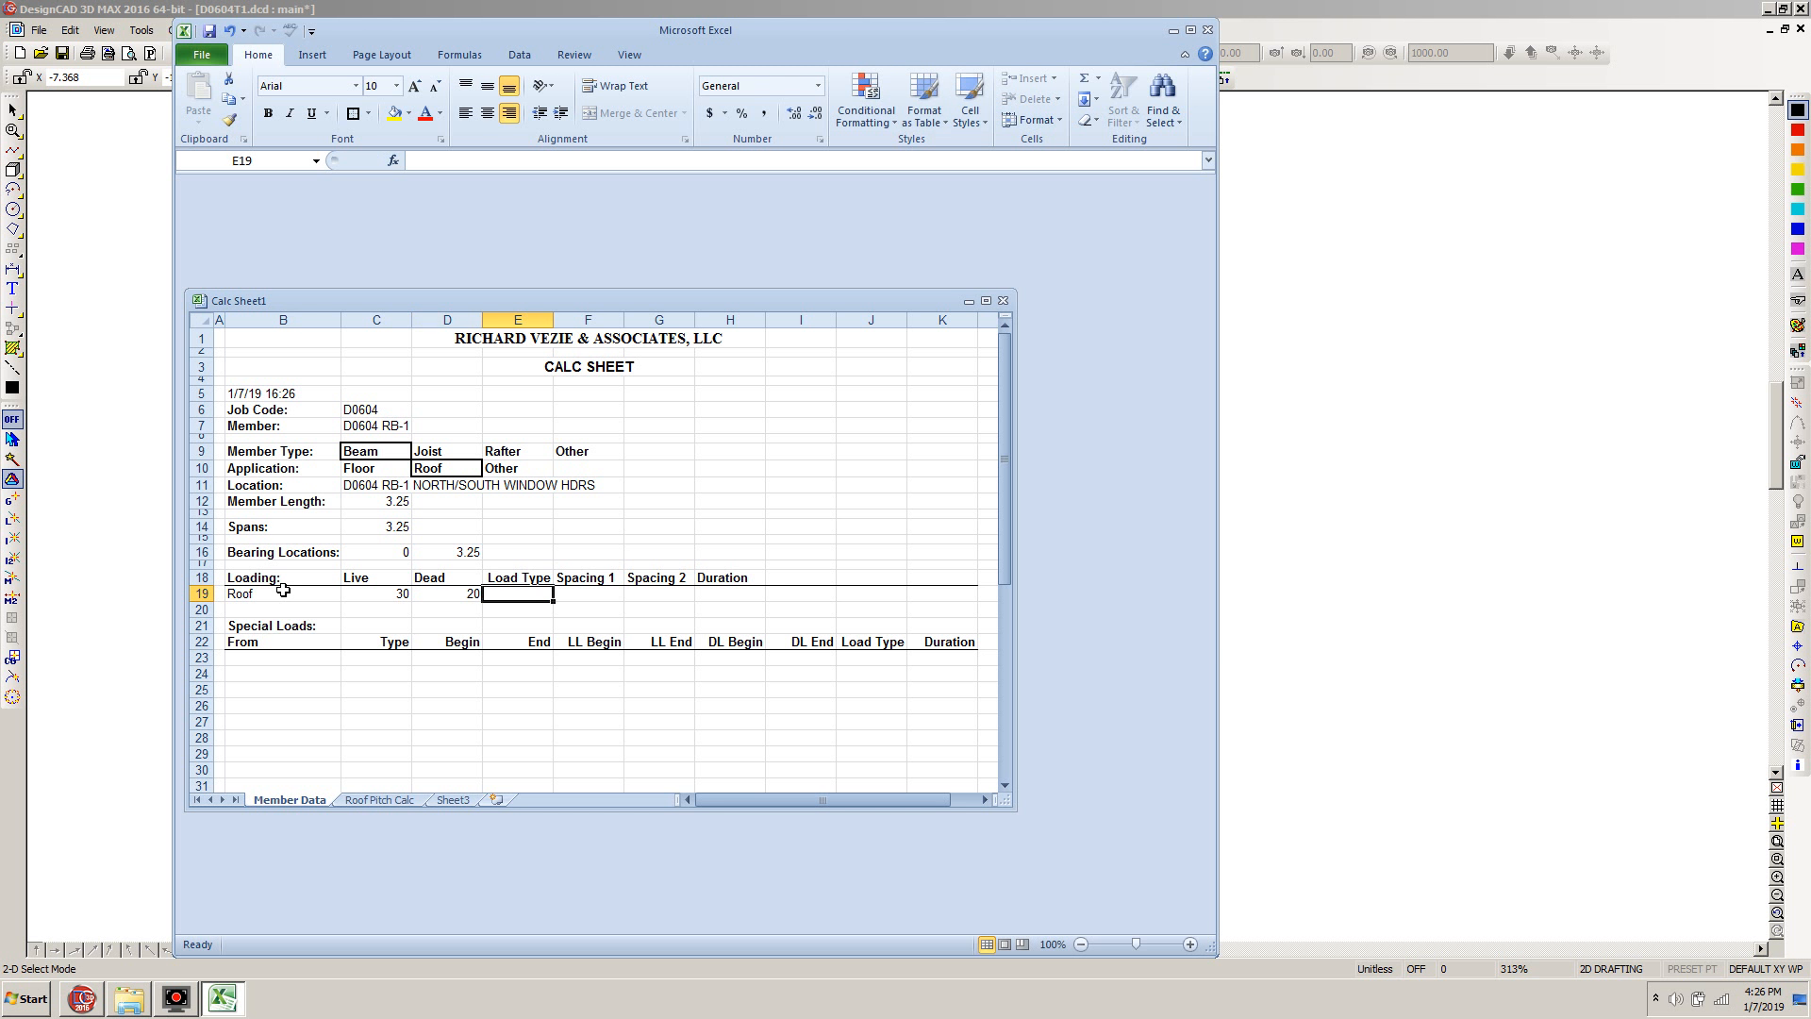
type("PSF")
key("Tab")
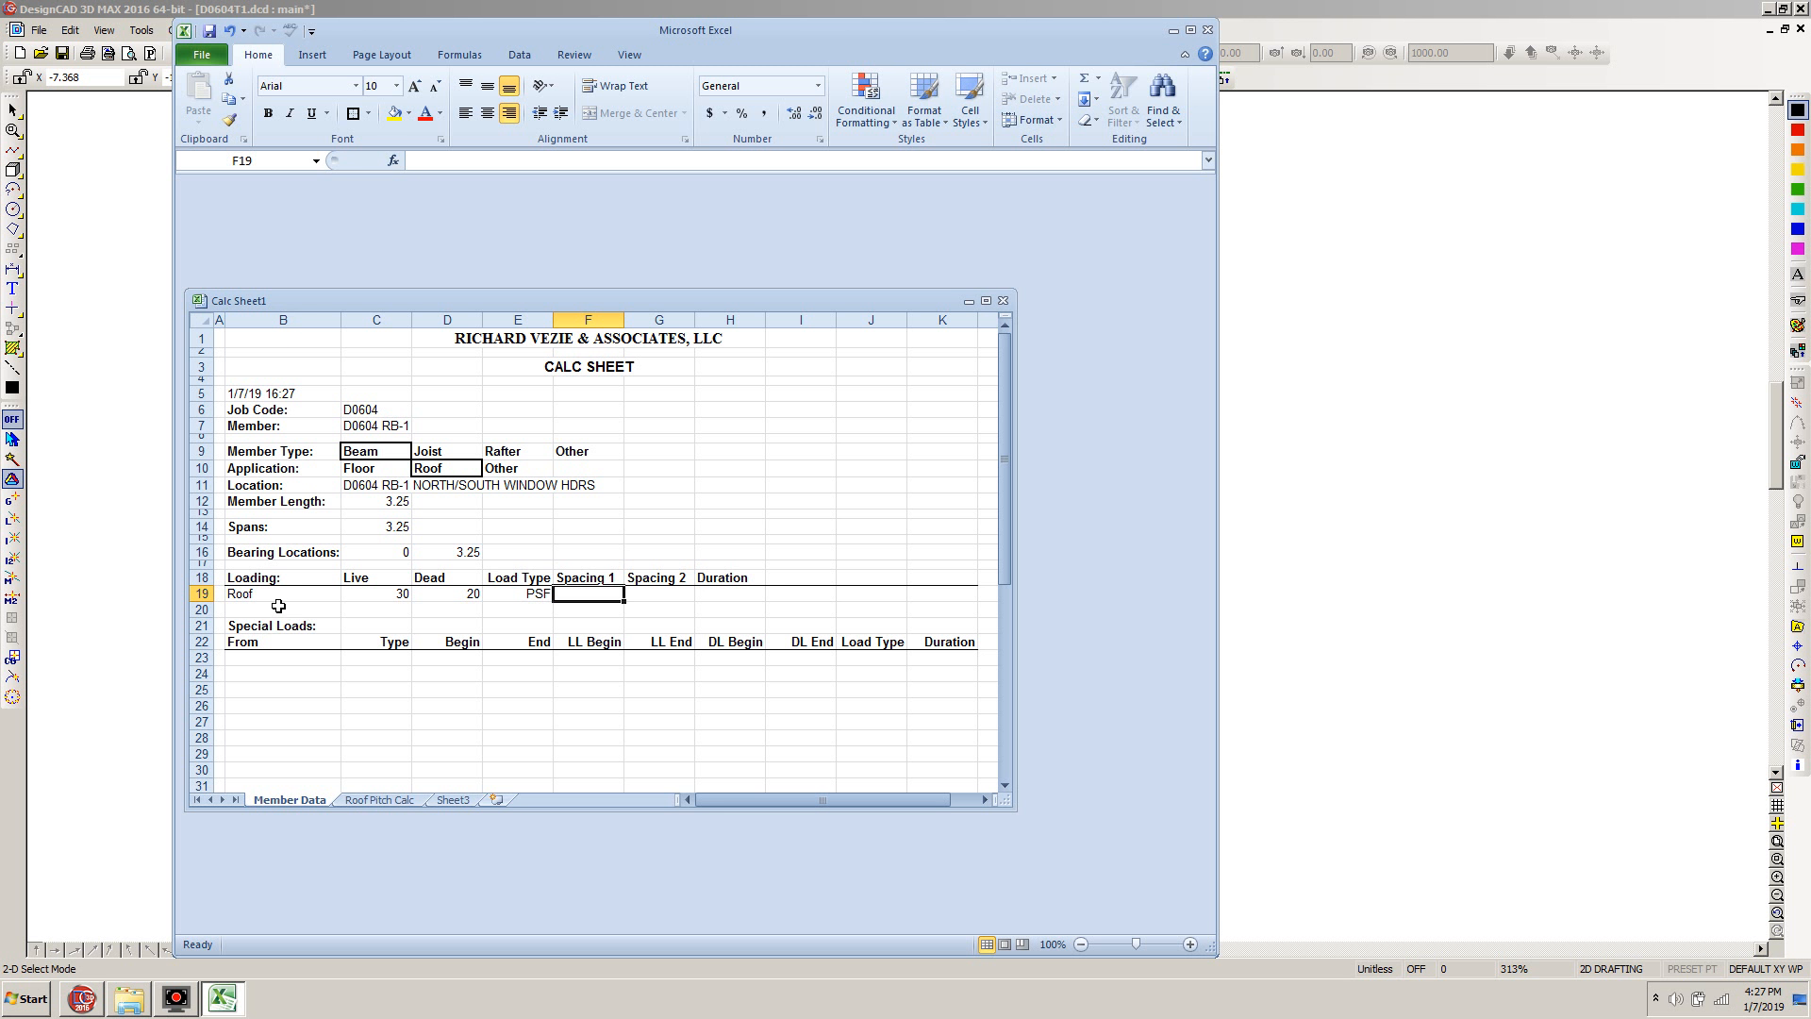
Complete the Roof loading row with Spacing 1 of 2, Spacing 2 of 11 and a duration of 115
type("2")
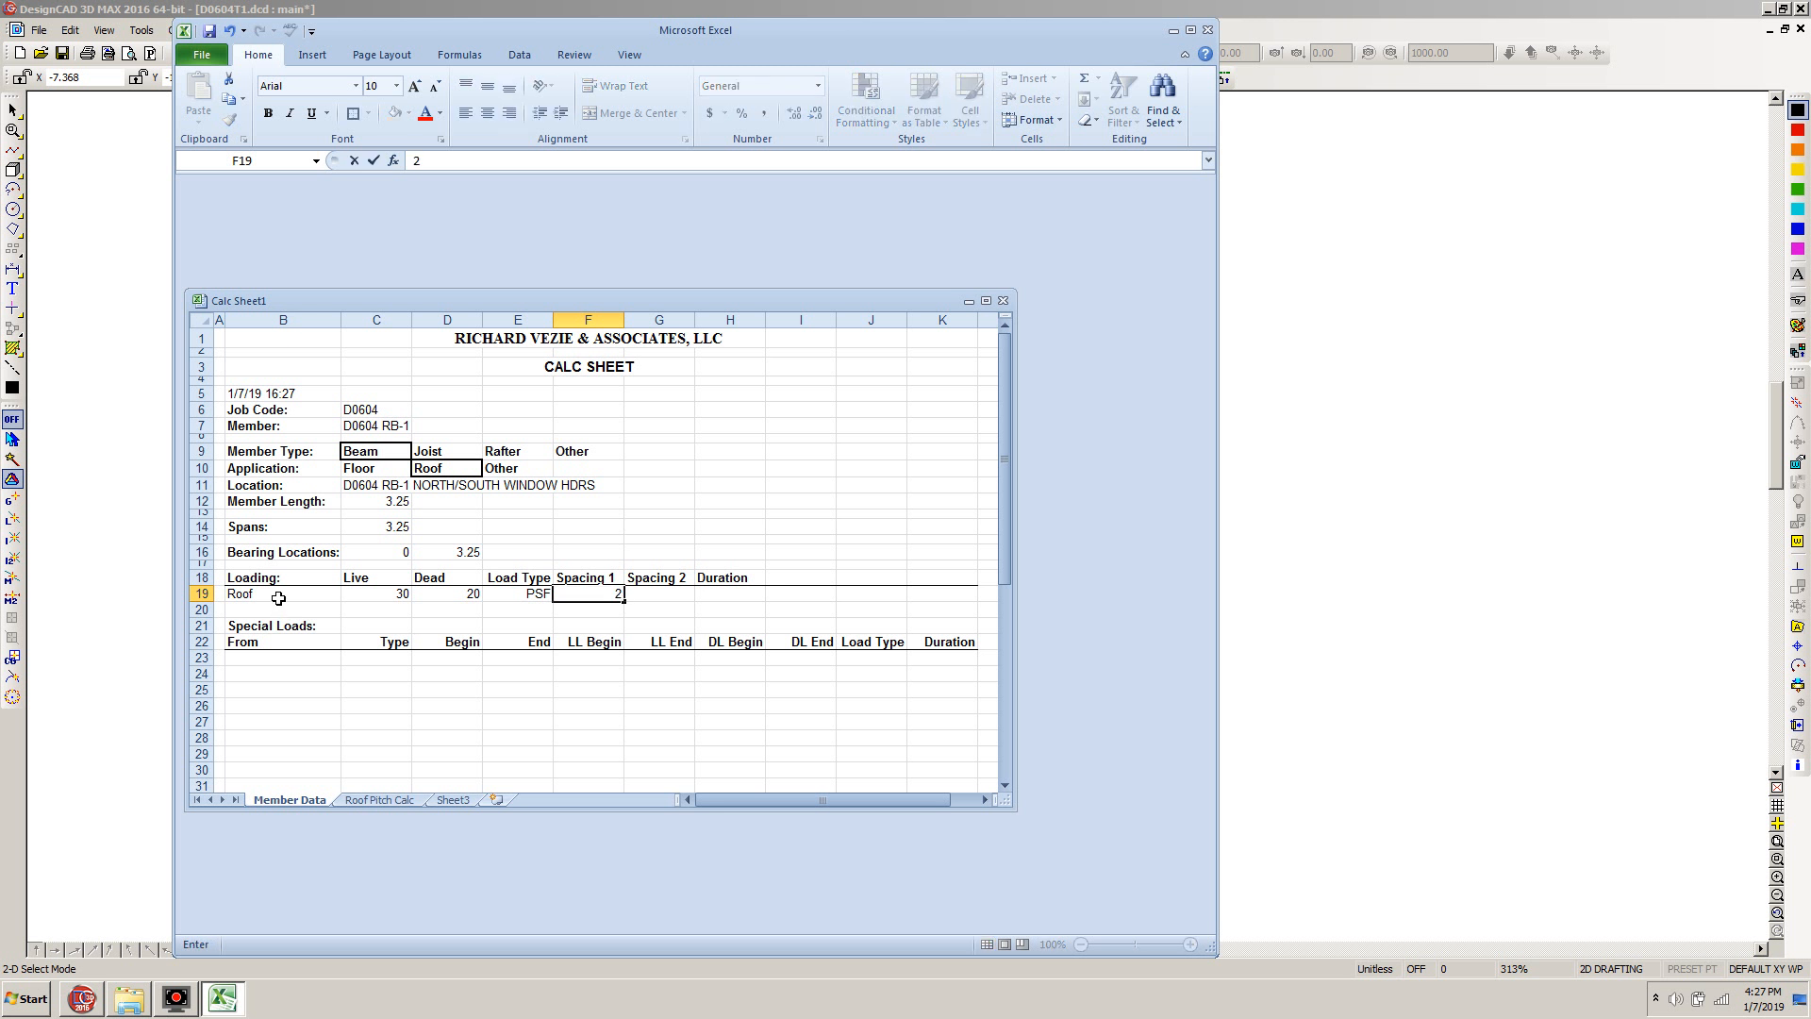
key("Tab")
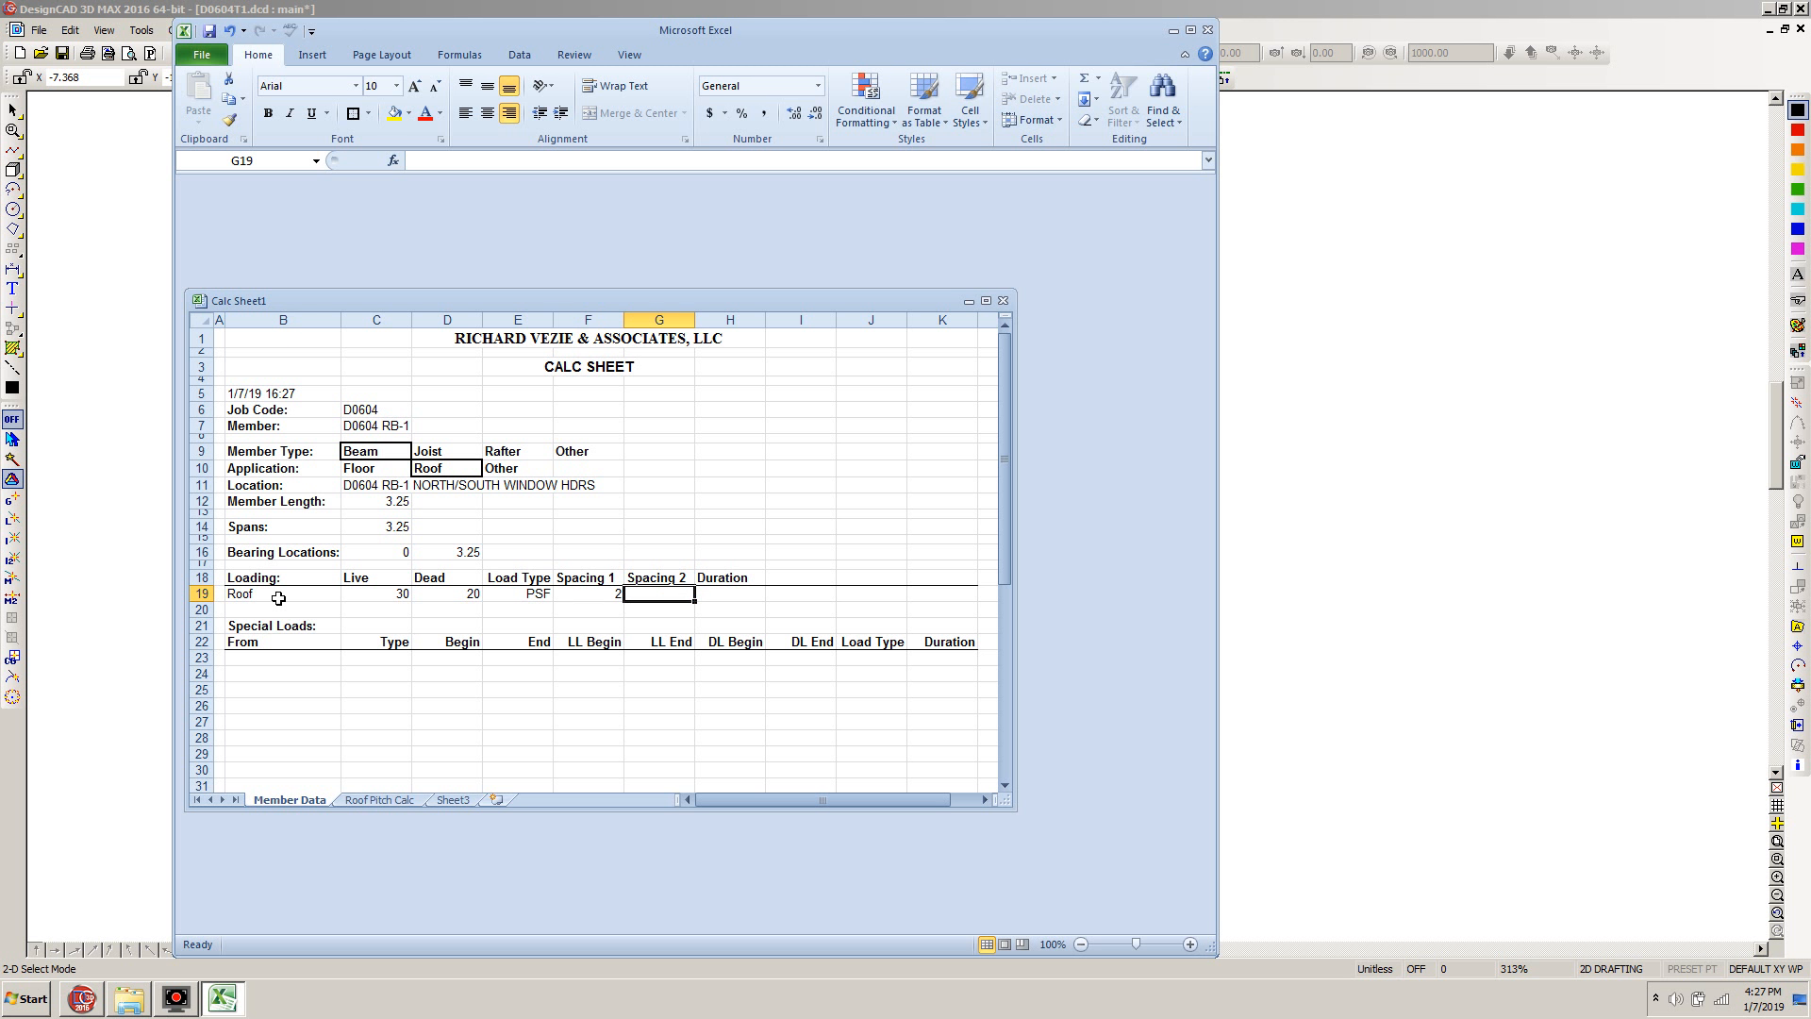
type("11")
key("Tab")
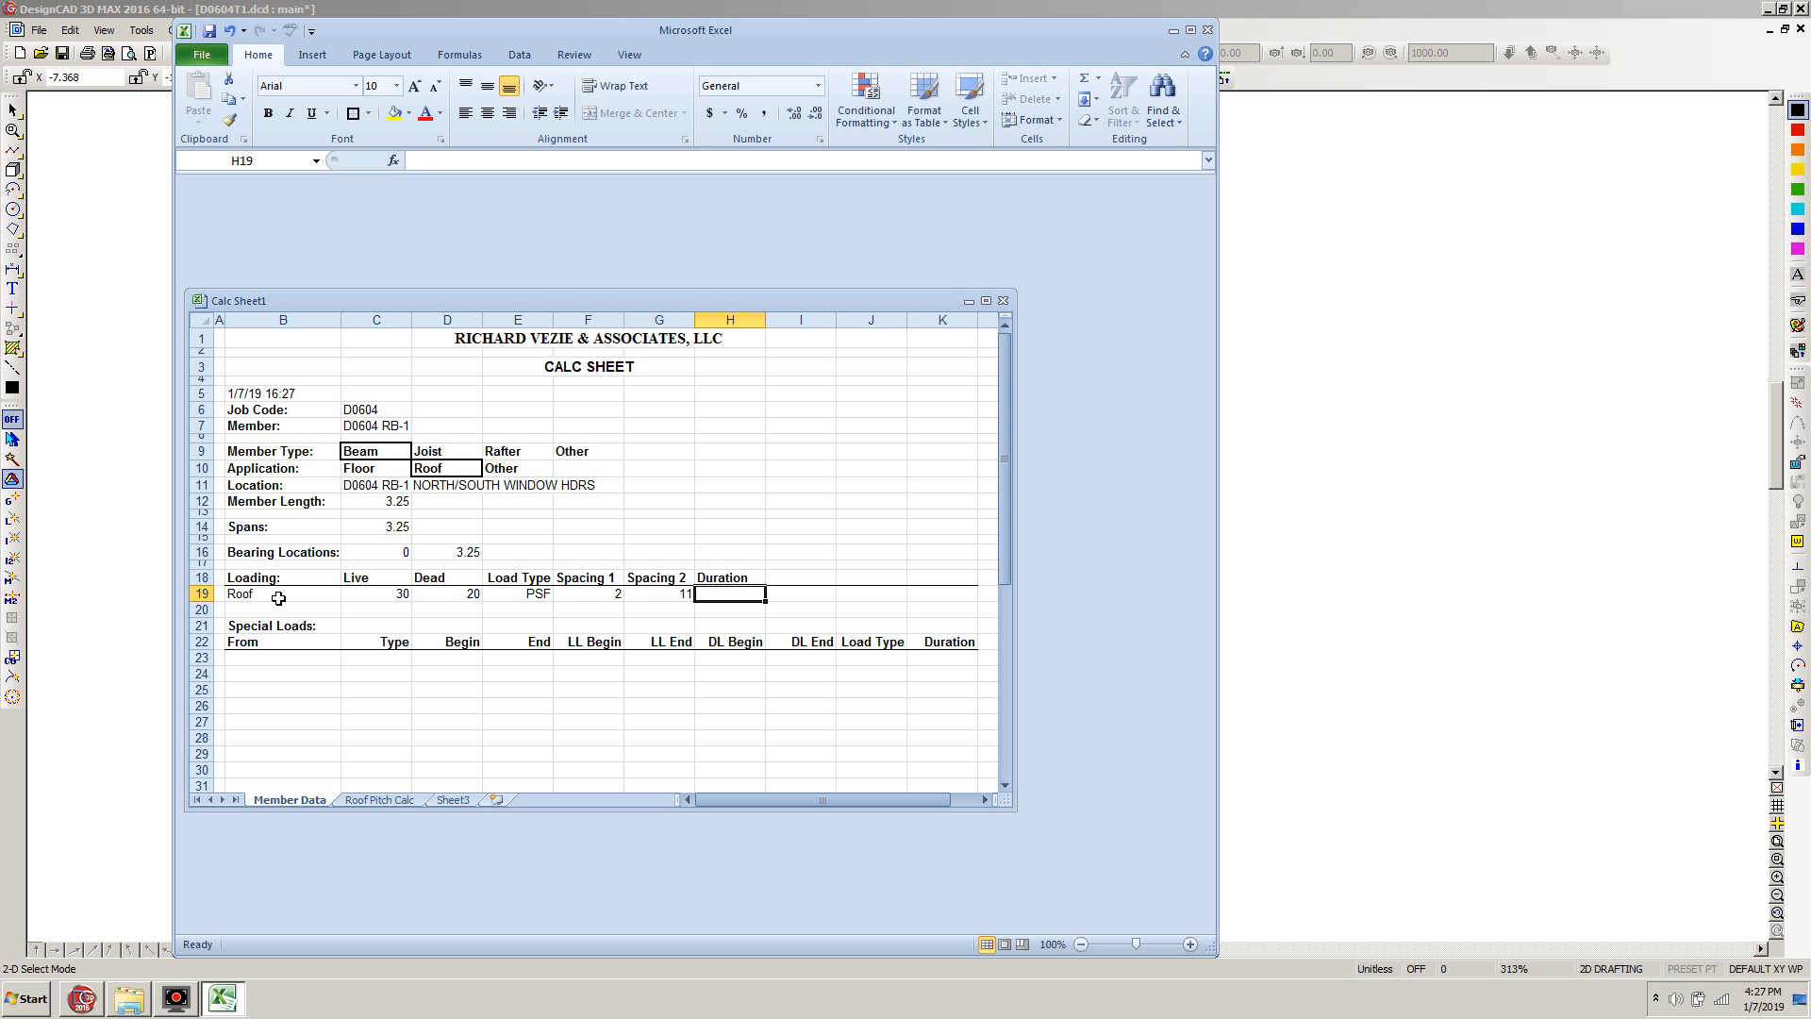
type("115")
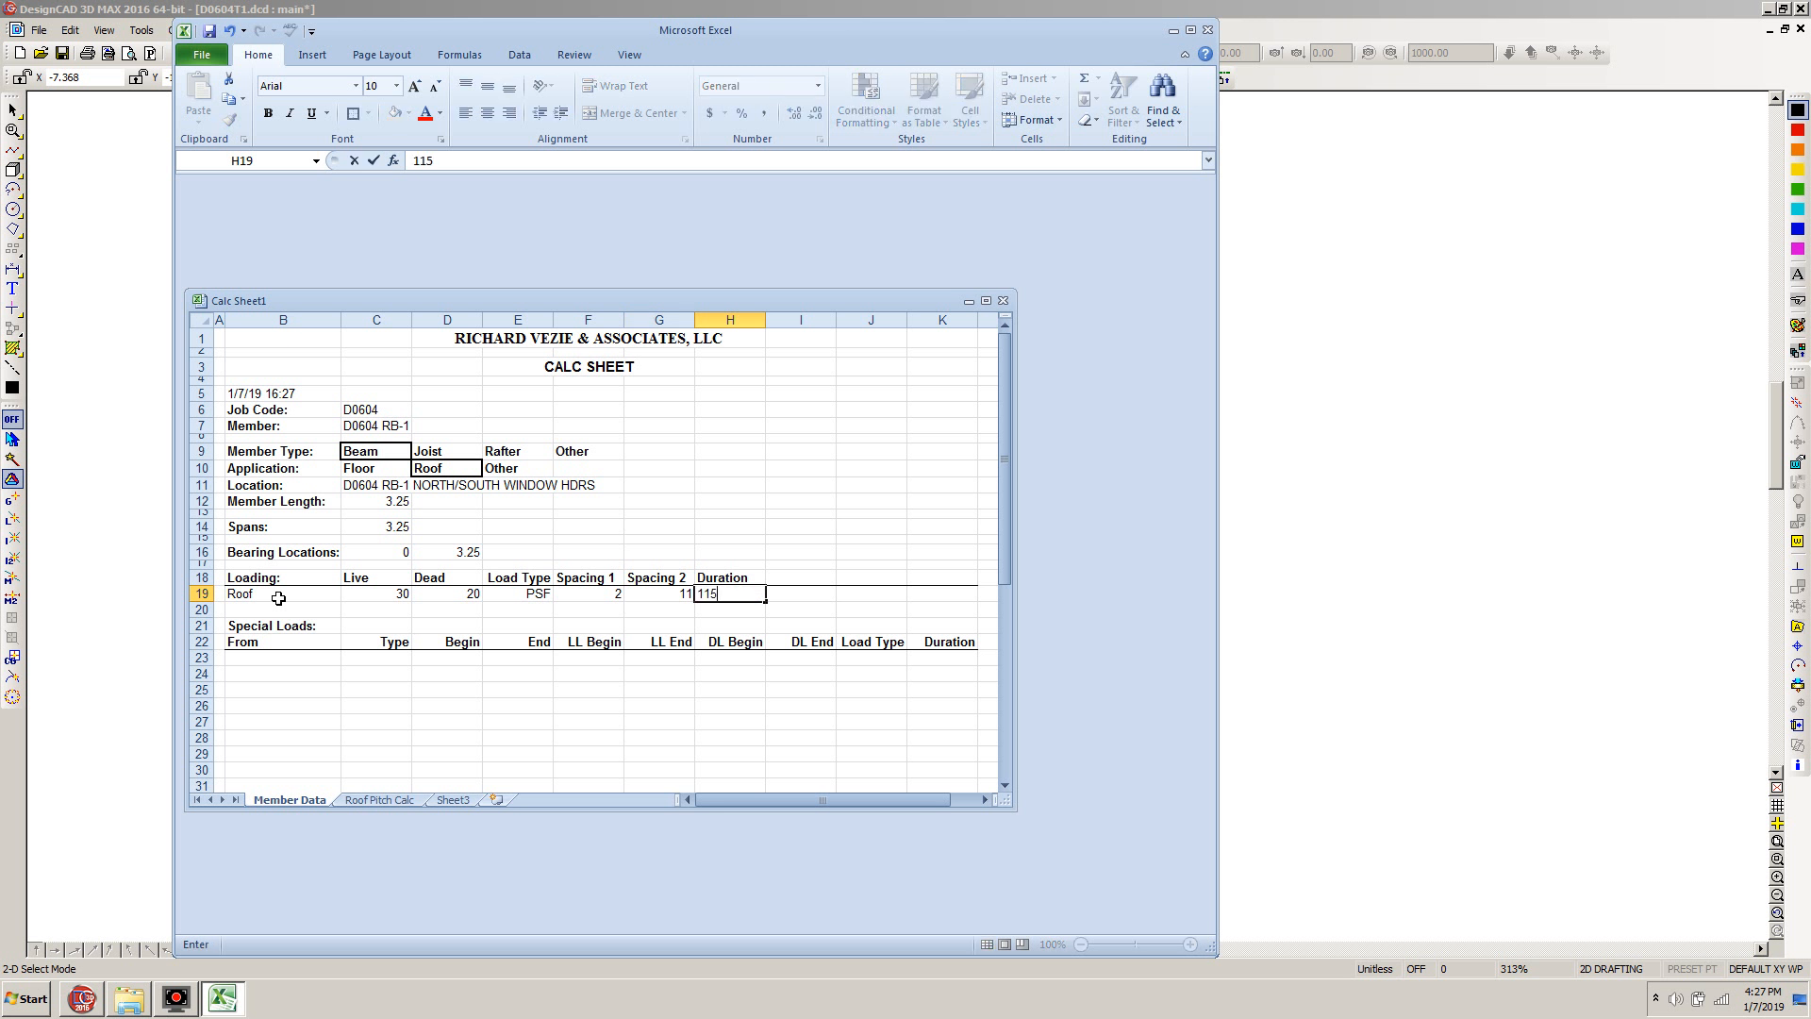
key("Return")
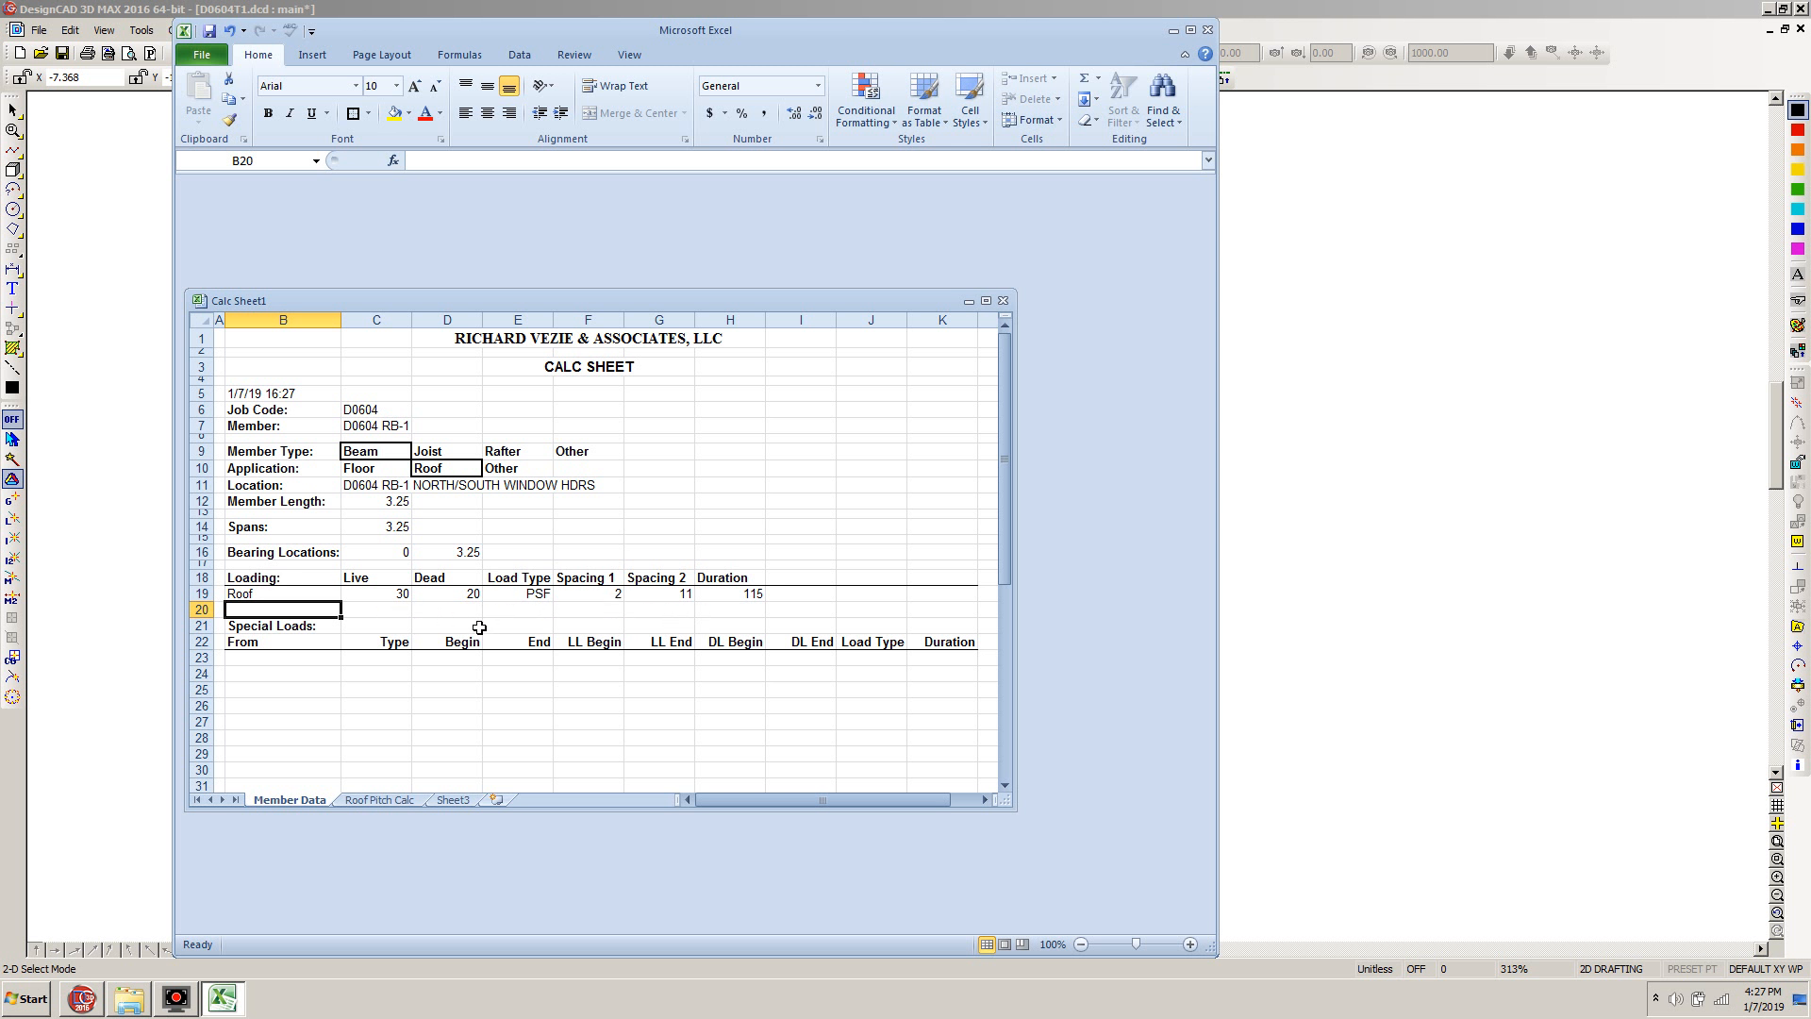
Remove the protection from the Member Data sheet so its locked cells can be edited
left_click(404, 611)
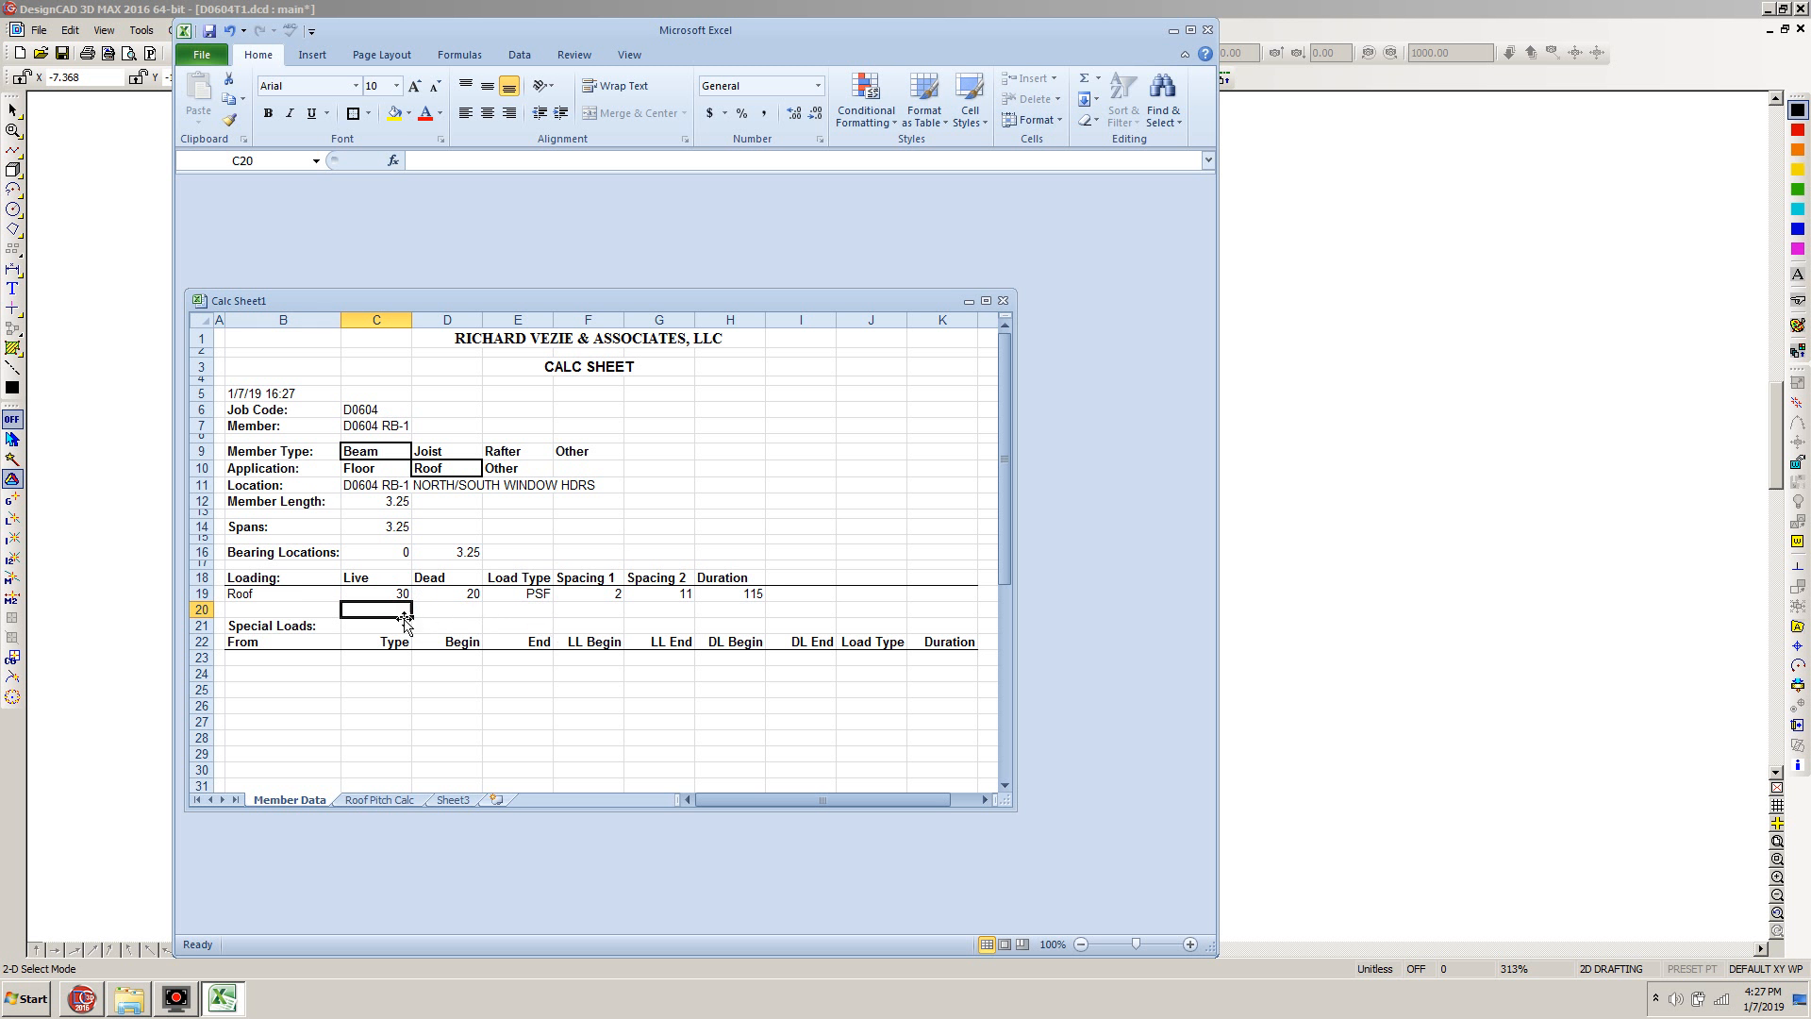
double_click(517, 653)
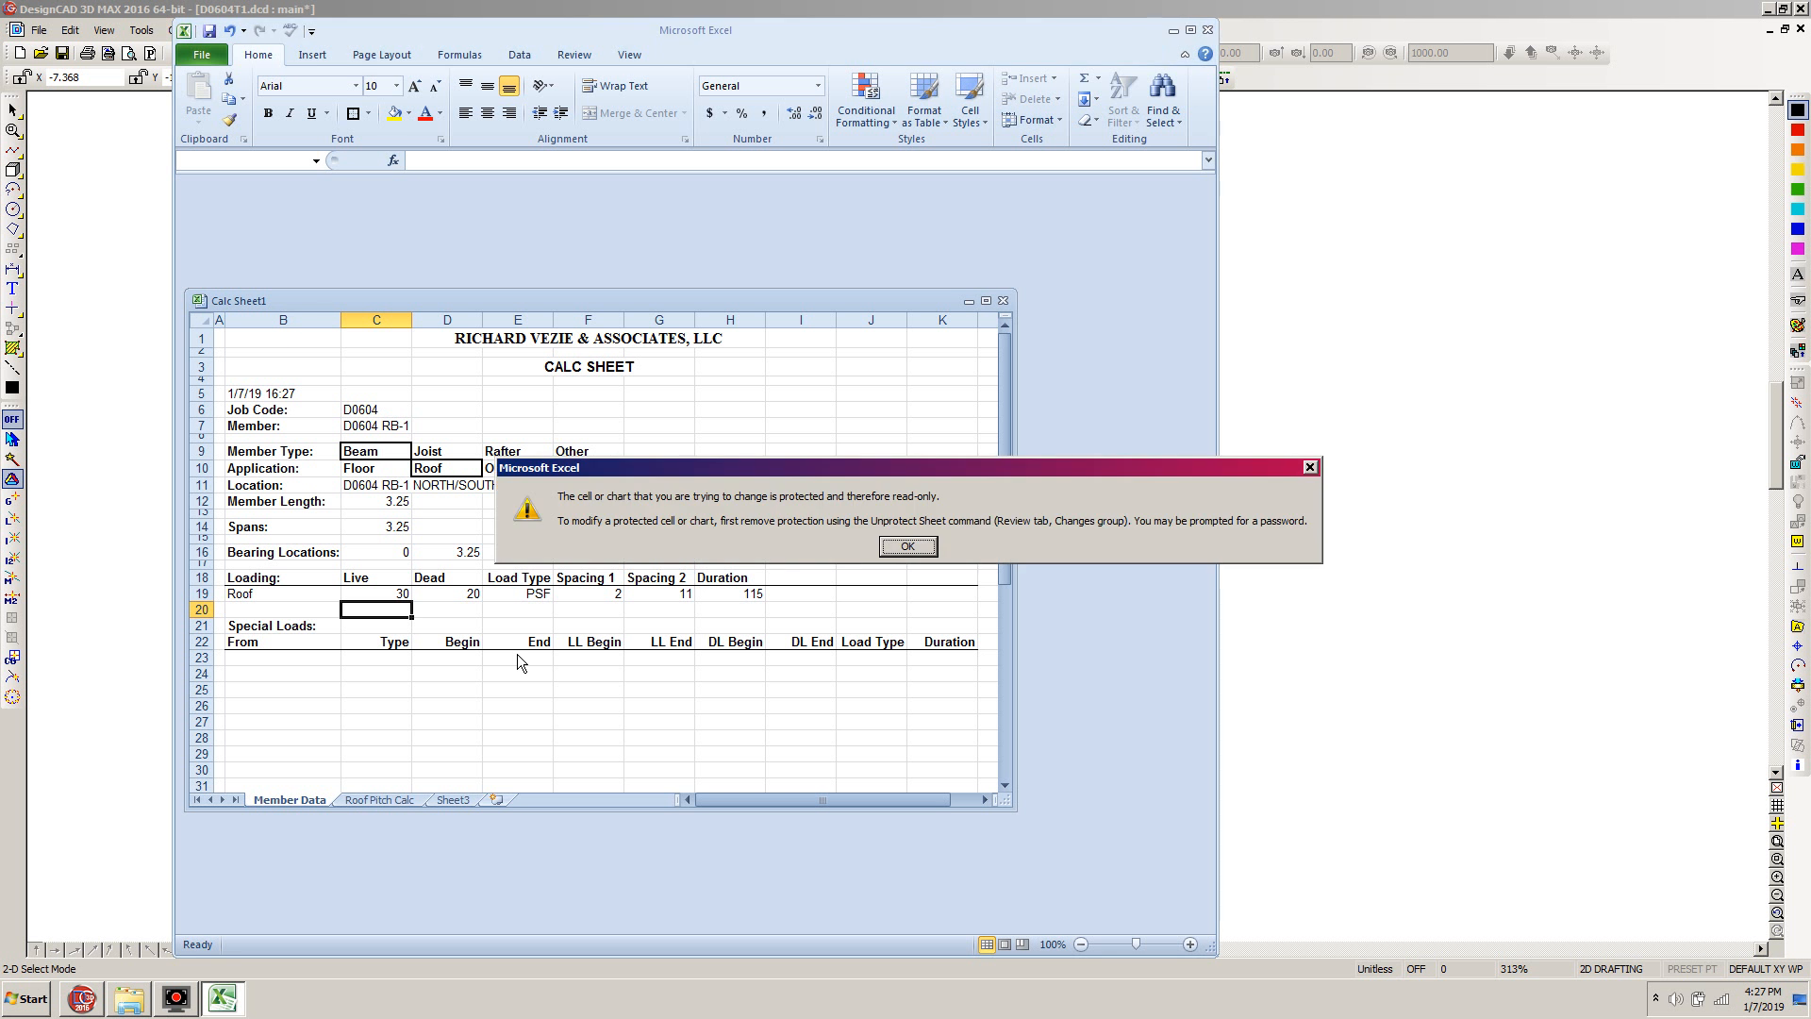
left_click(912, 546)
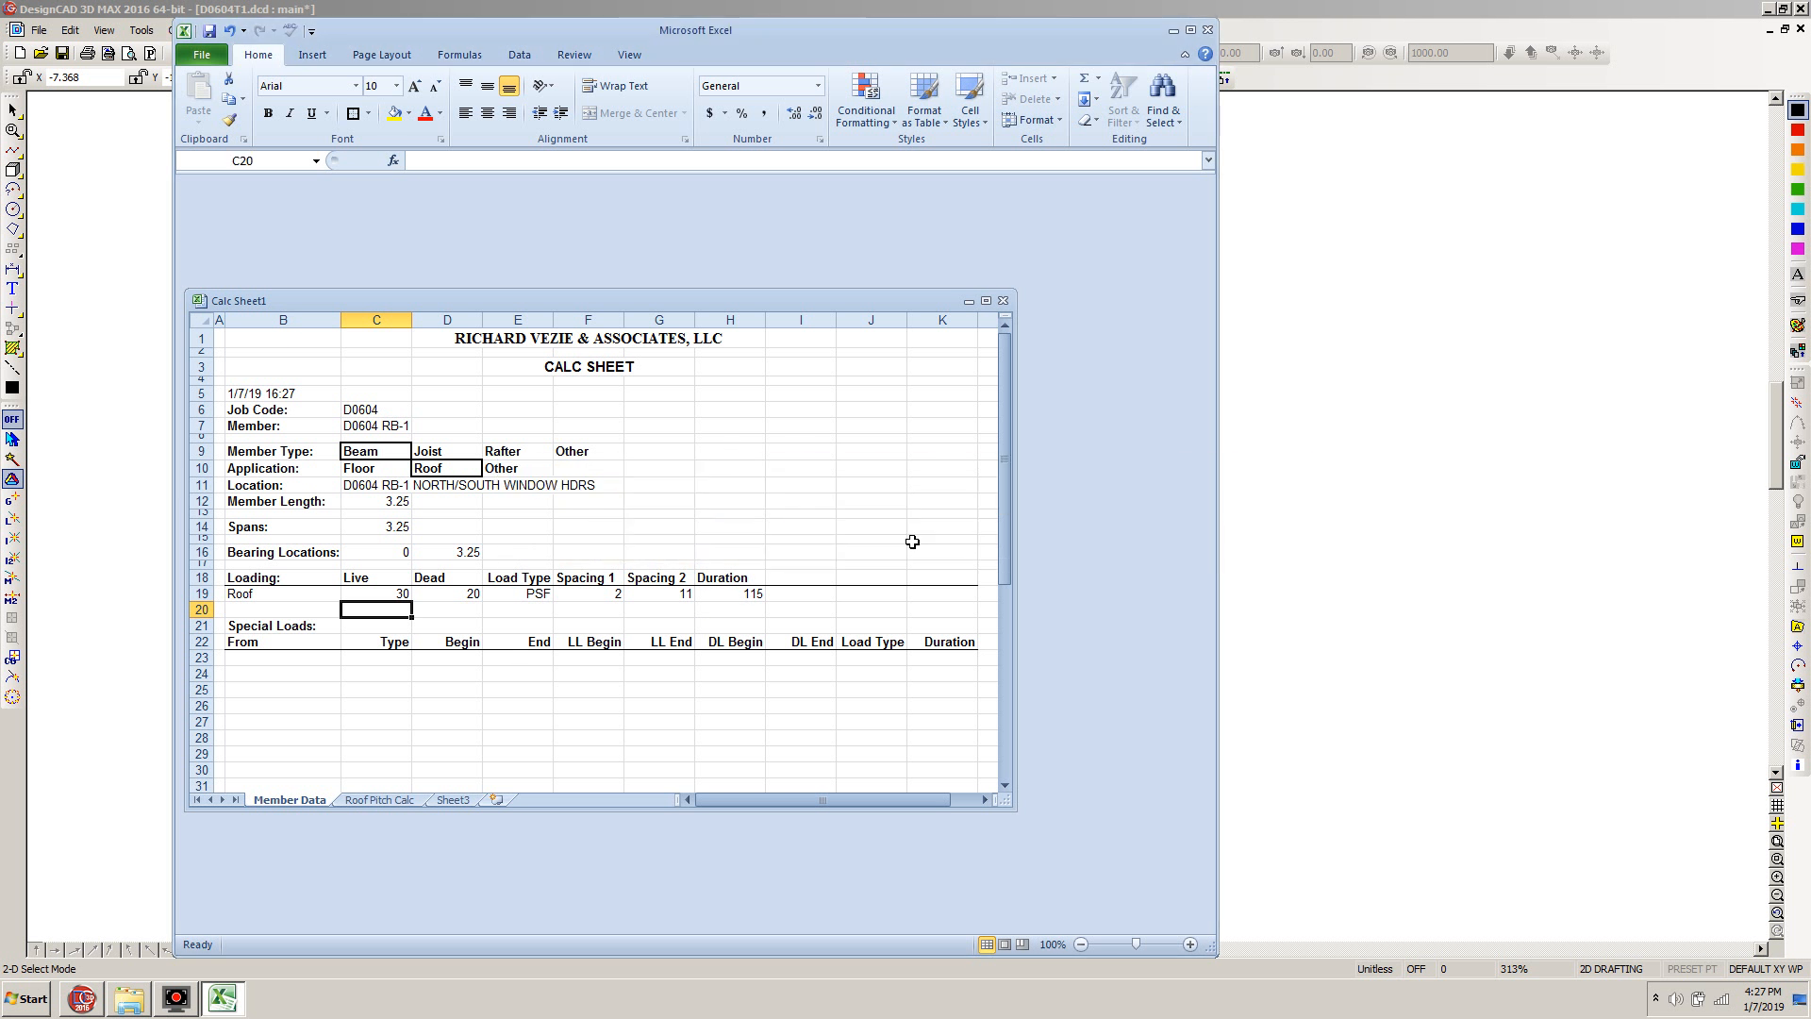
left_click(574, 54)
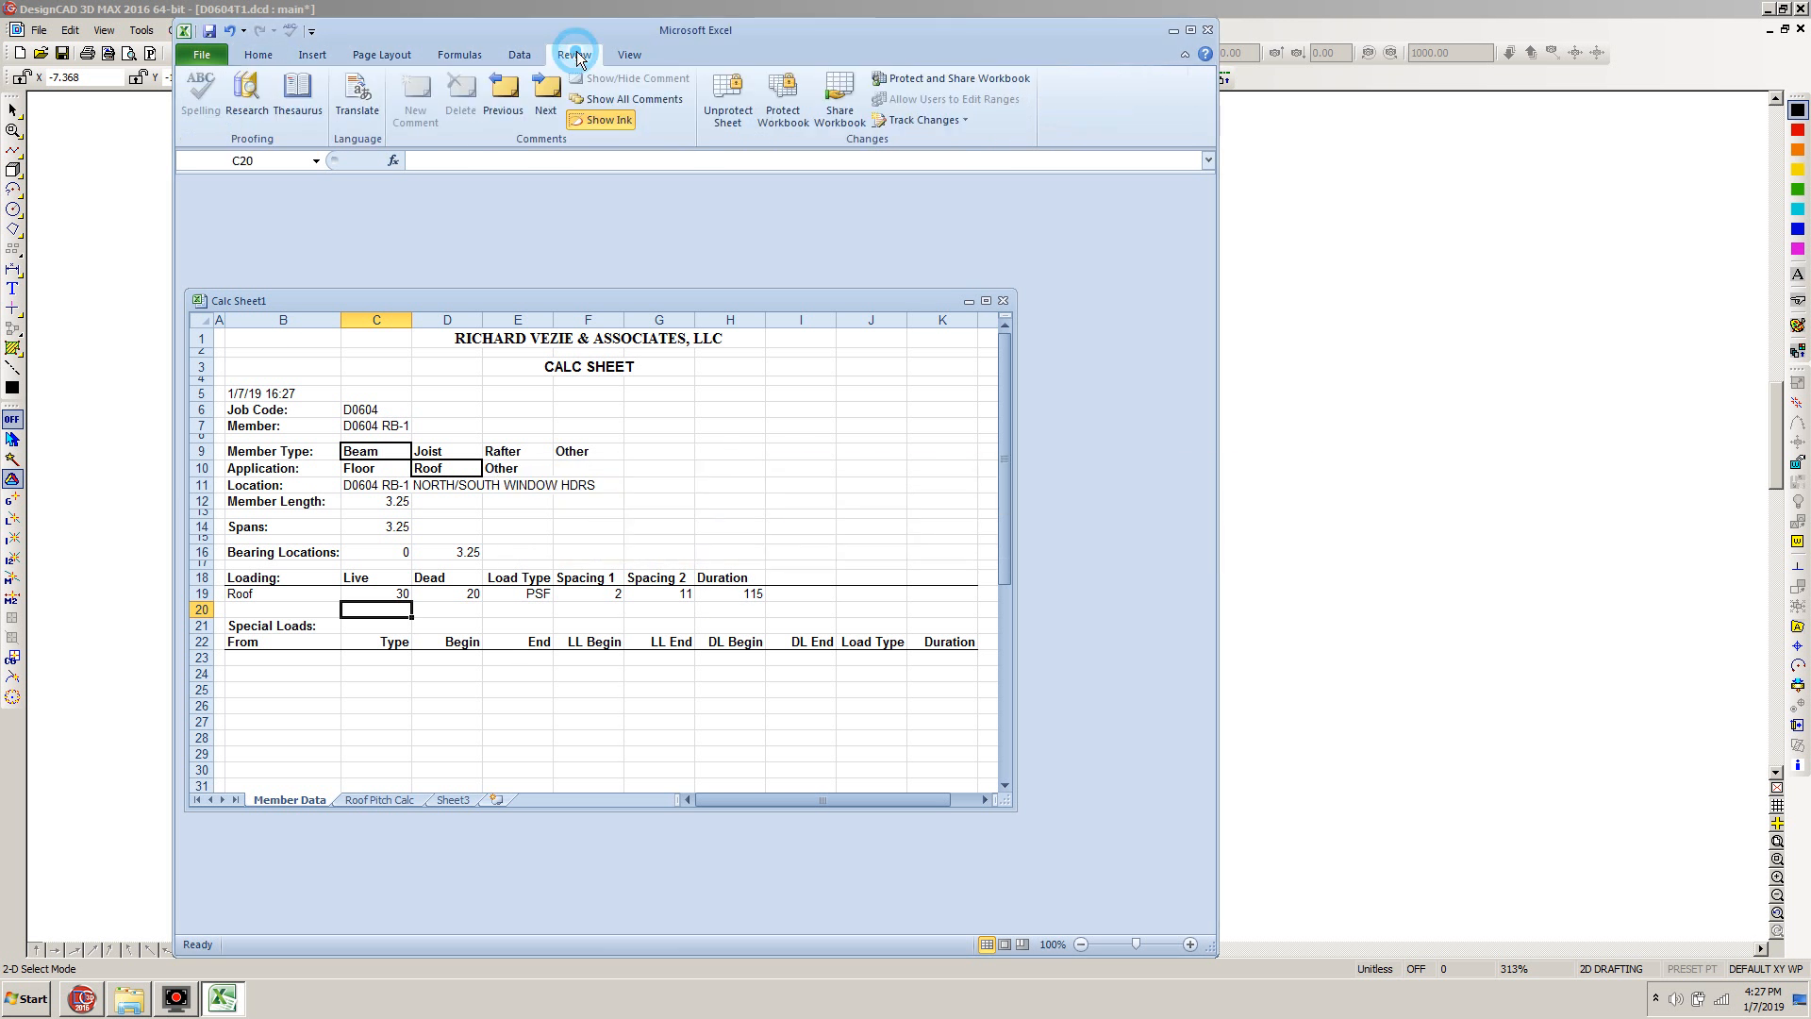
left_click(728, 99)
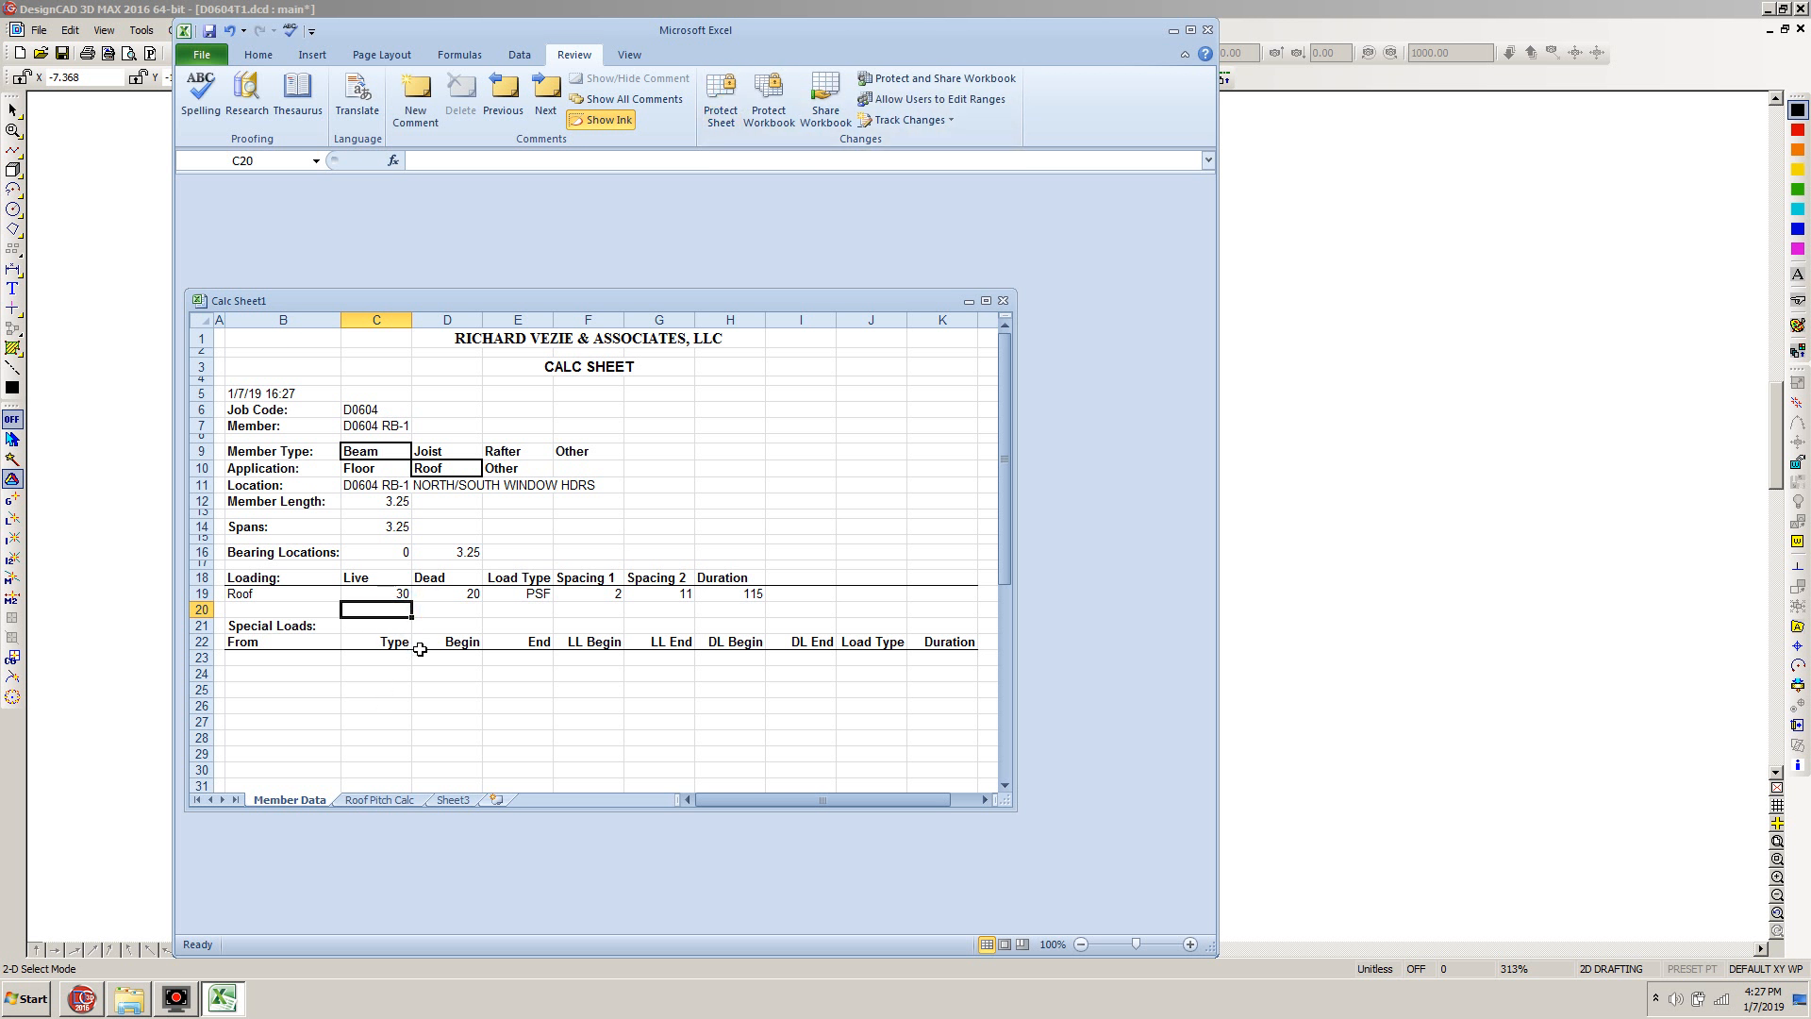
Calculate the total live load in C20 with the formula =C19*(F19+G19)
type("=")
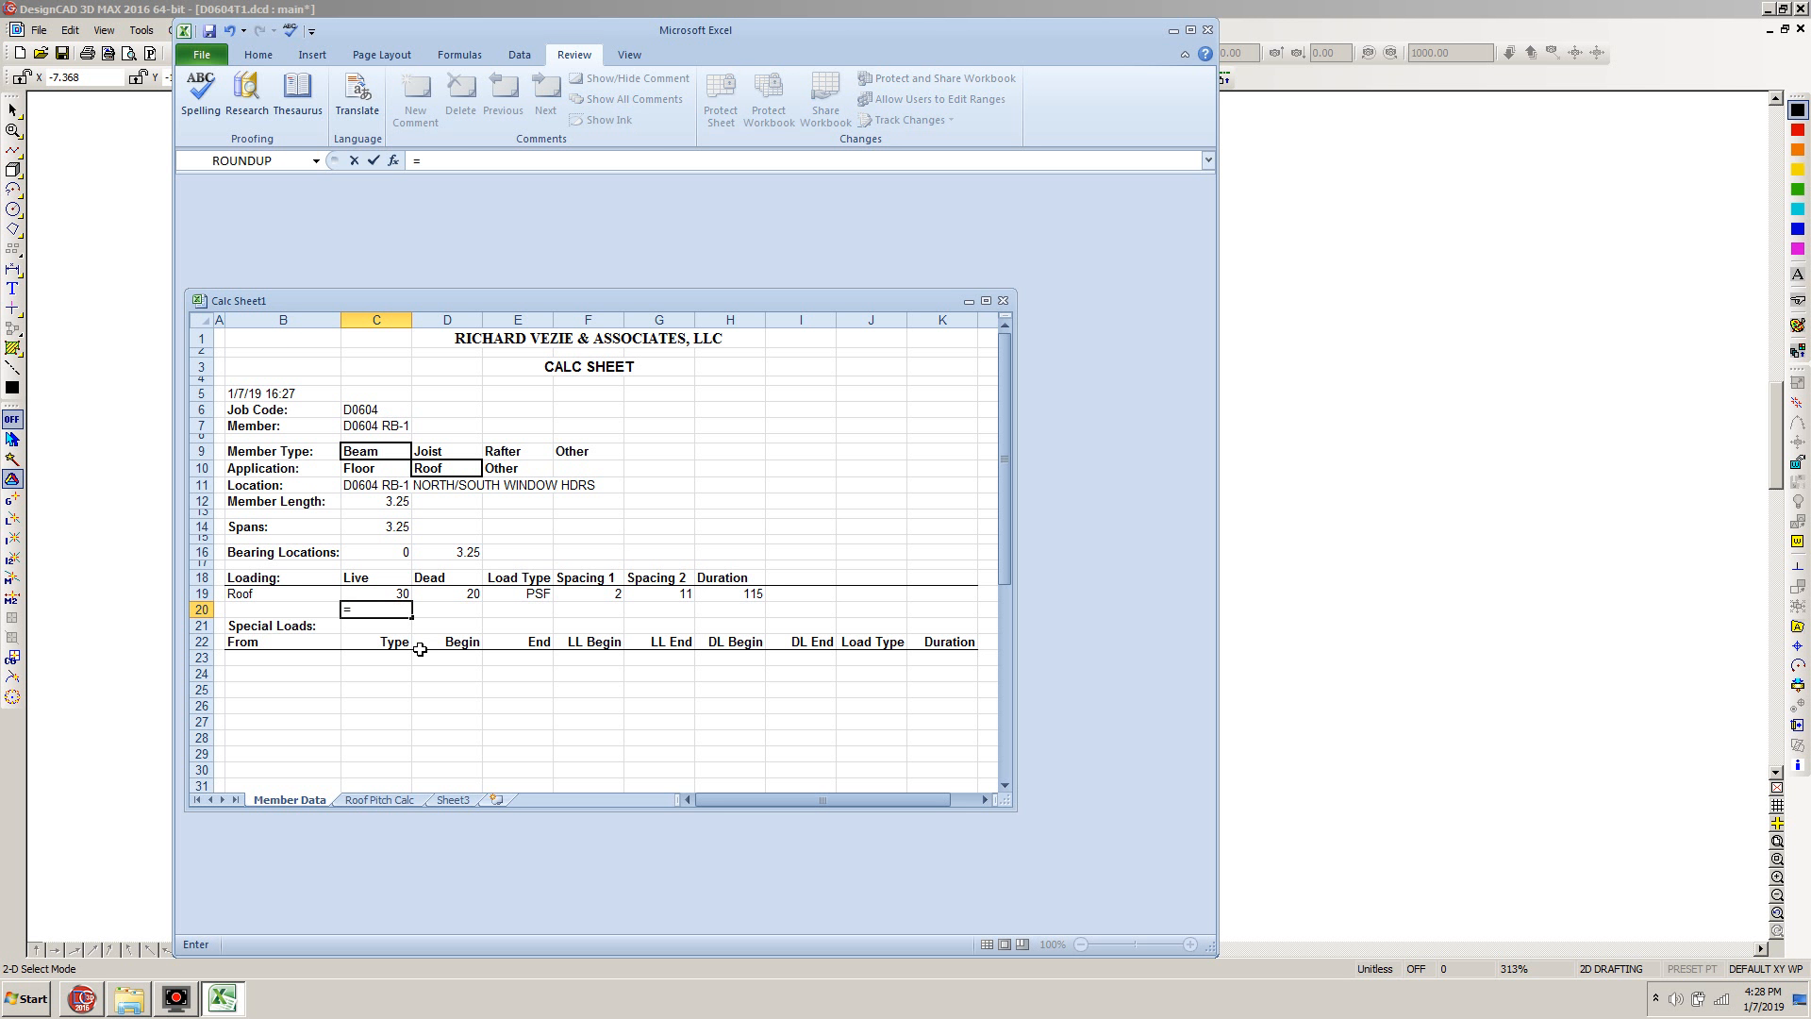
left_click(406, 595)
type("*(")
left_click(615, 594)
type("+")
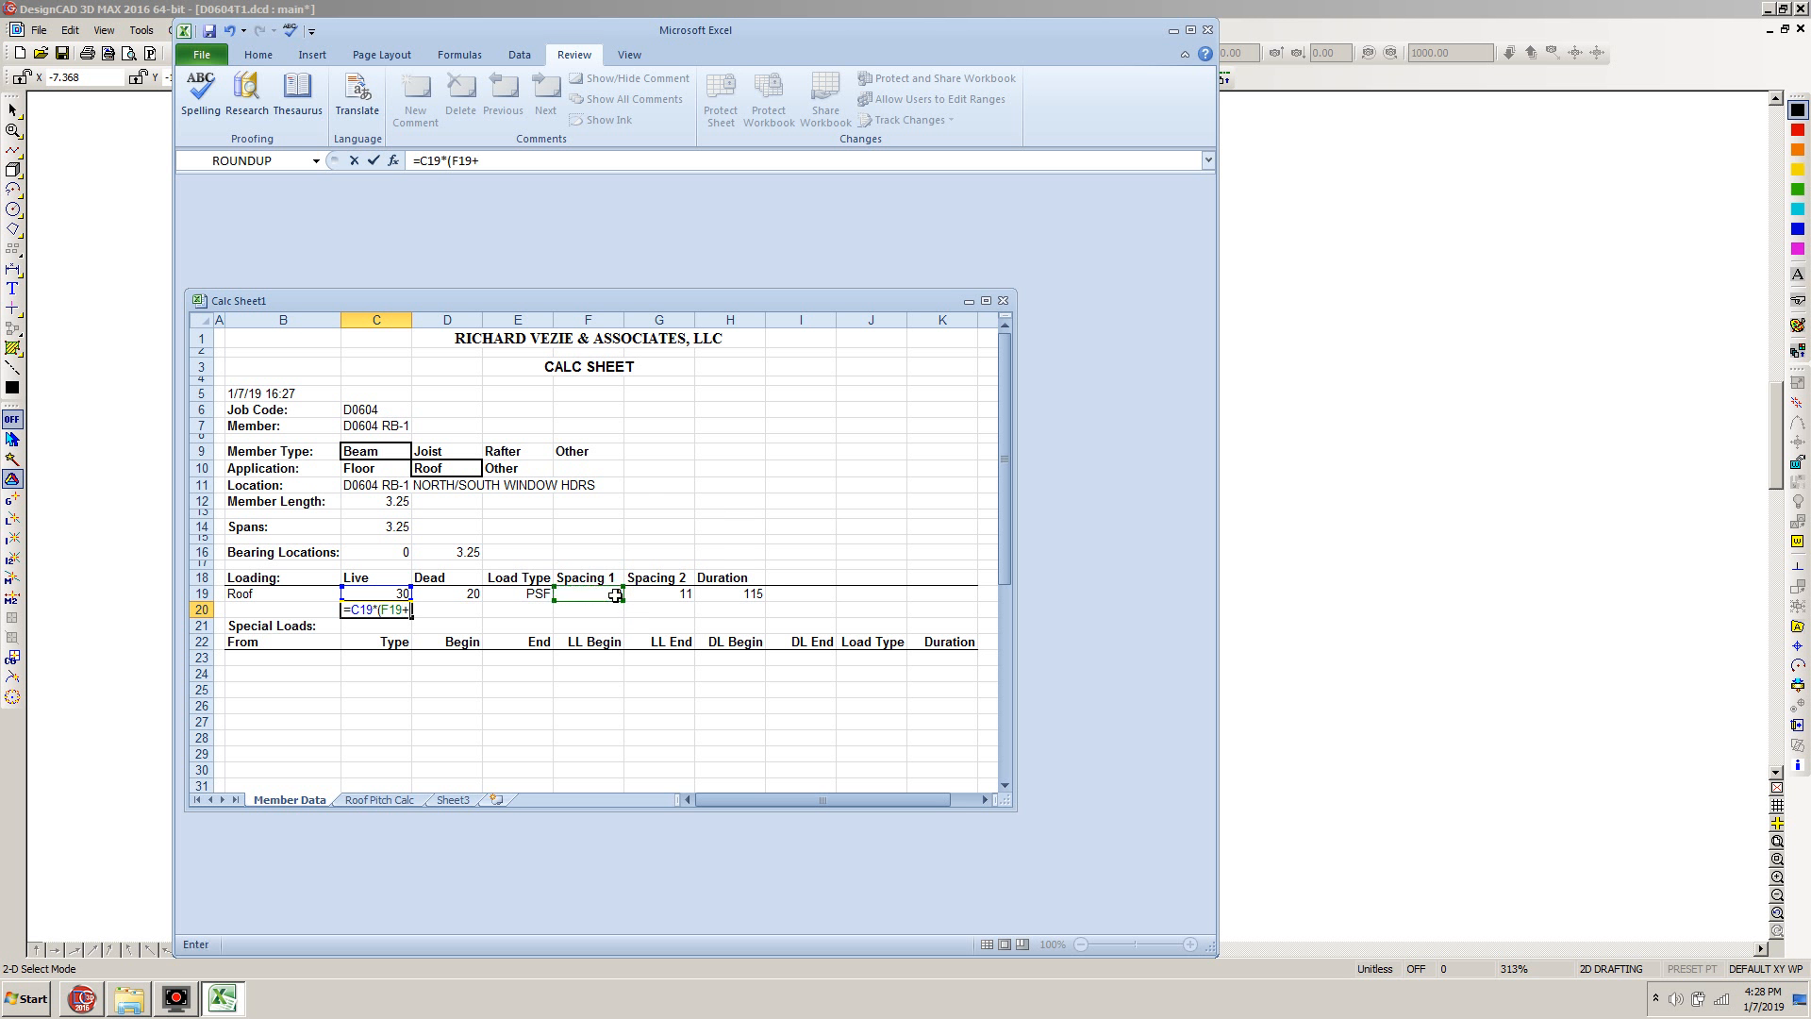
left_click(676, 595)
type(")")
key("Tab")
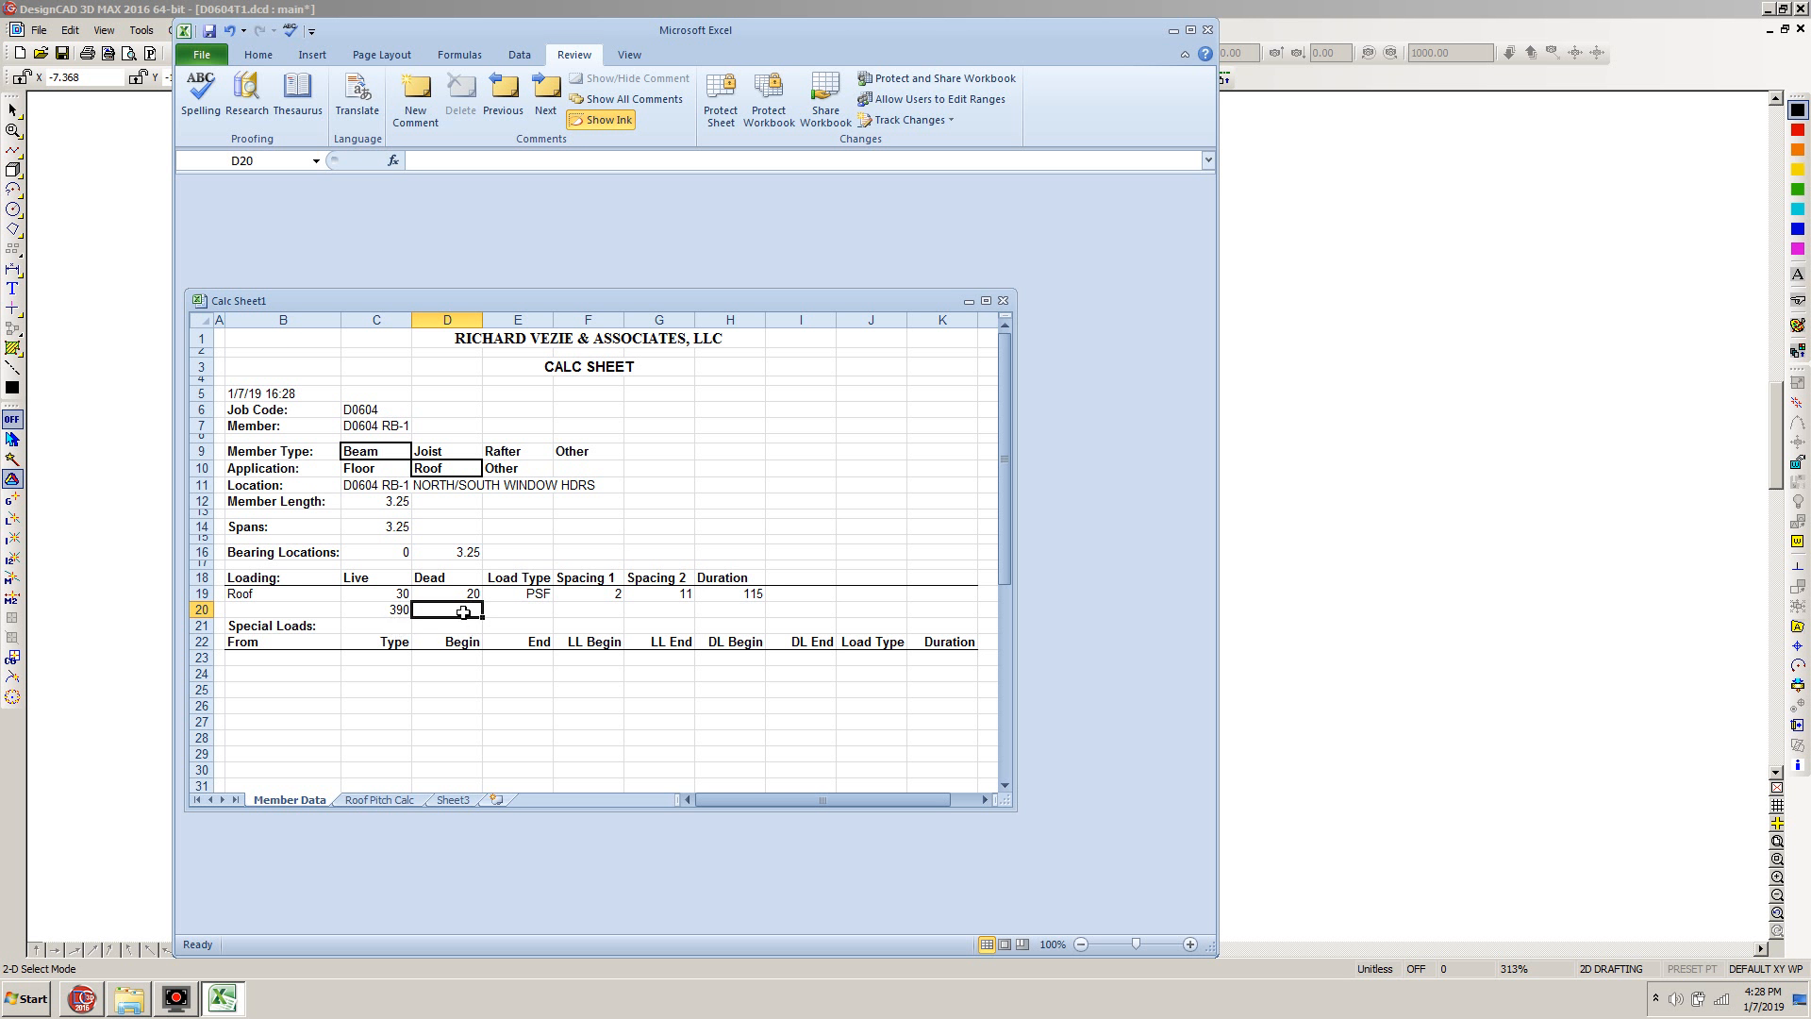
Calculate the total dead load in D20 with the formula =D19*(F19+G19)
type("=")
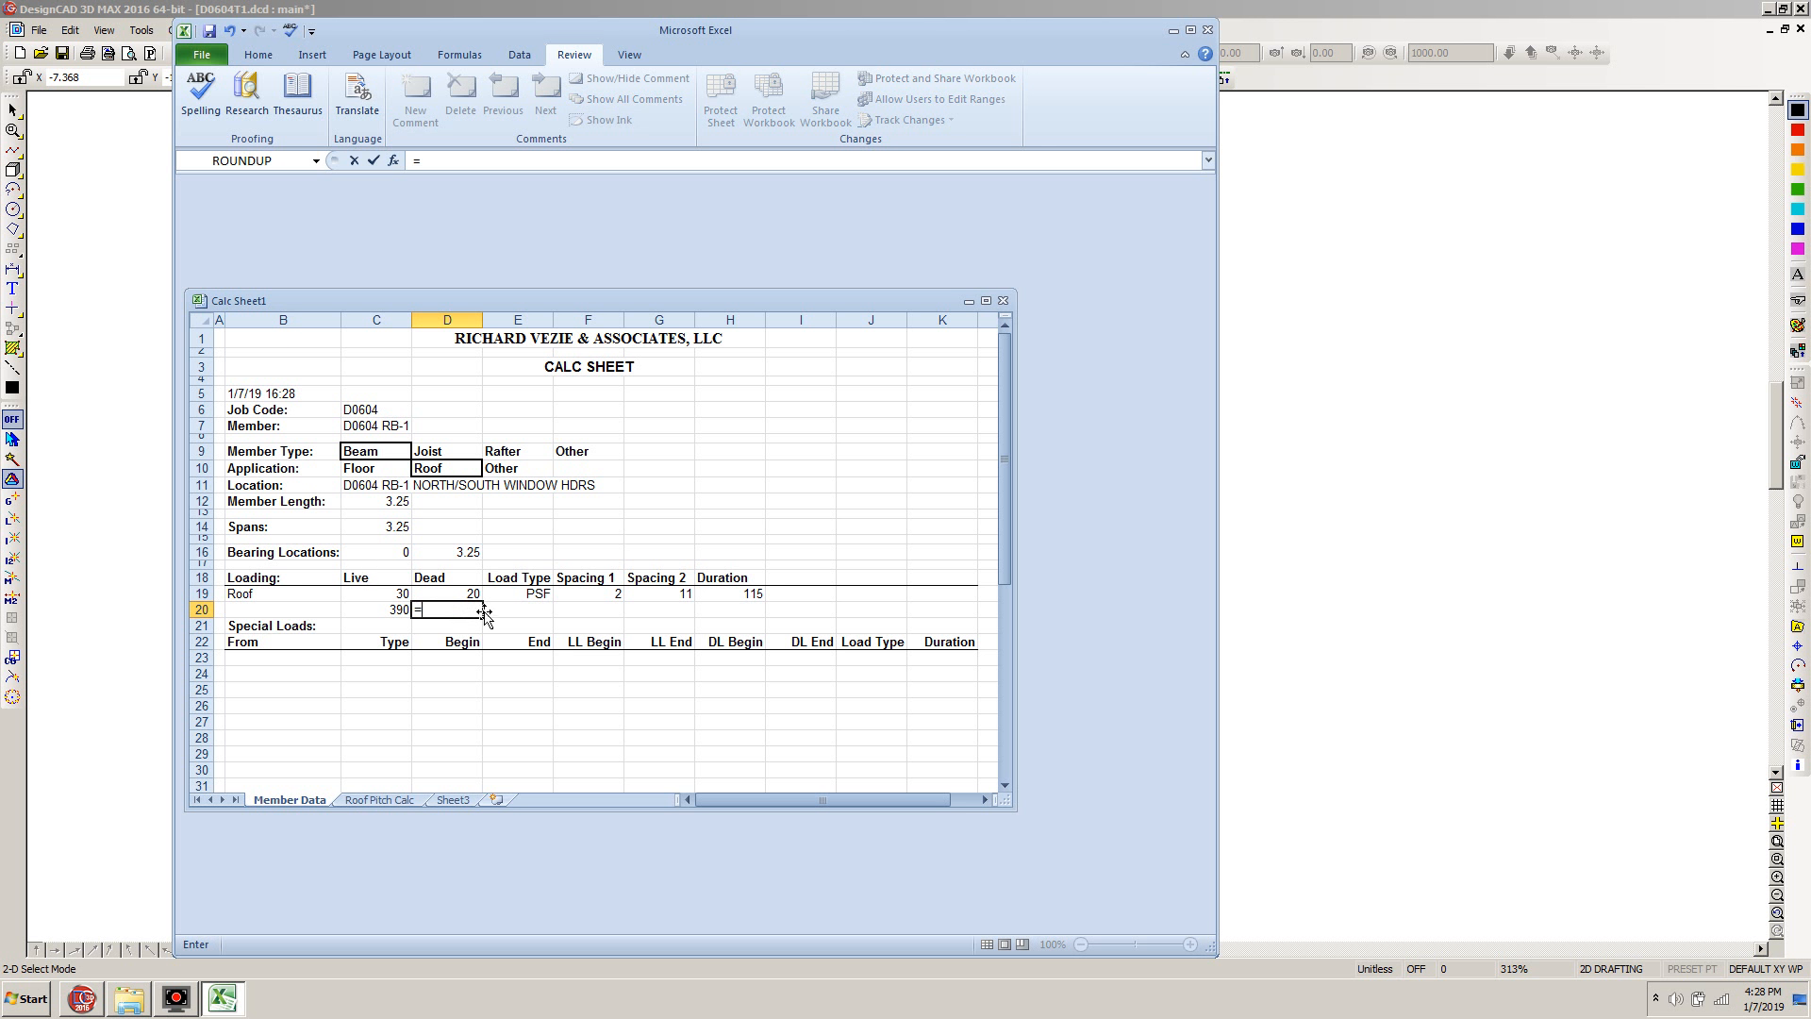
left_click(470, 593)
type("*")
left_click(611, 593)
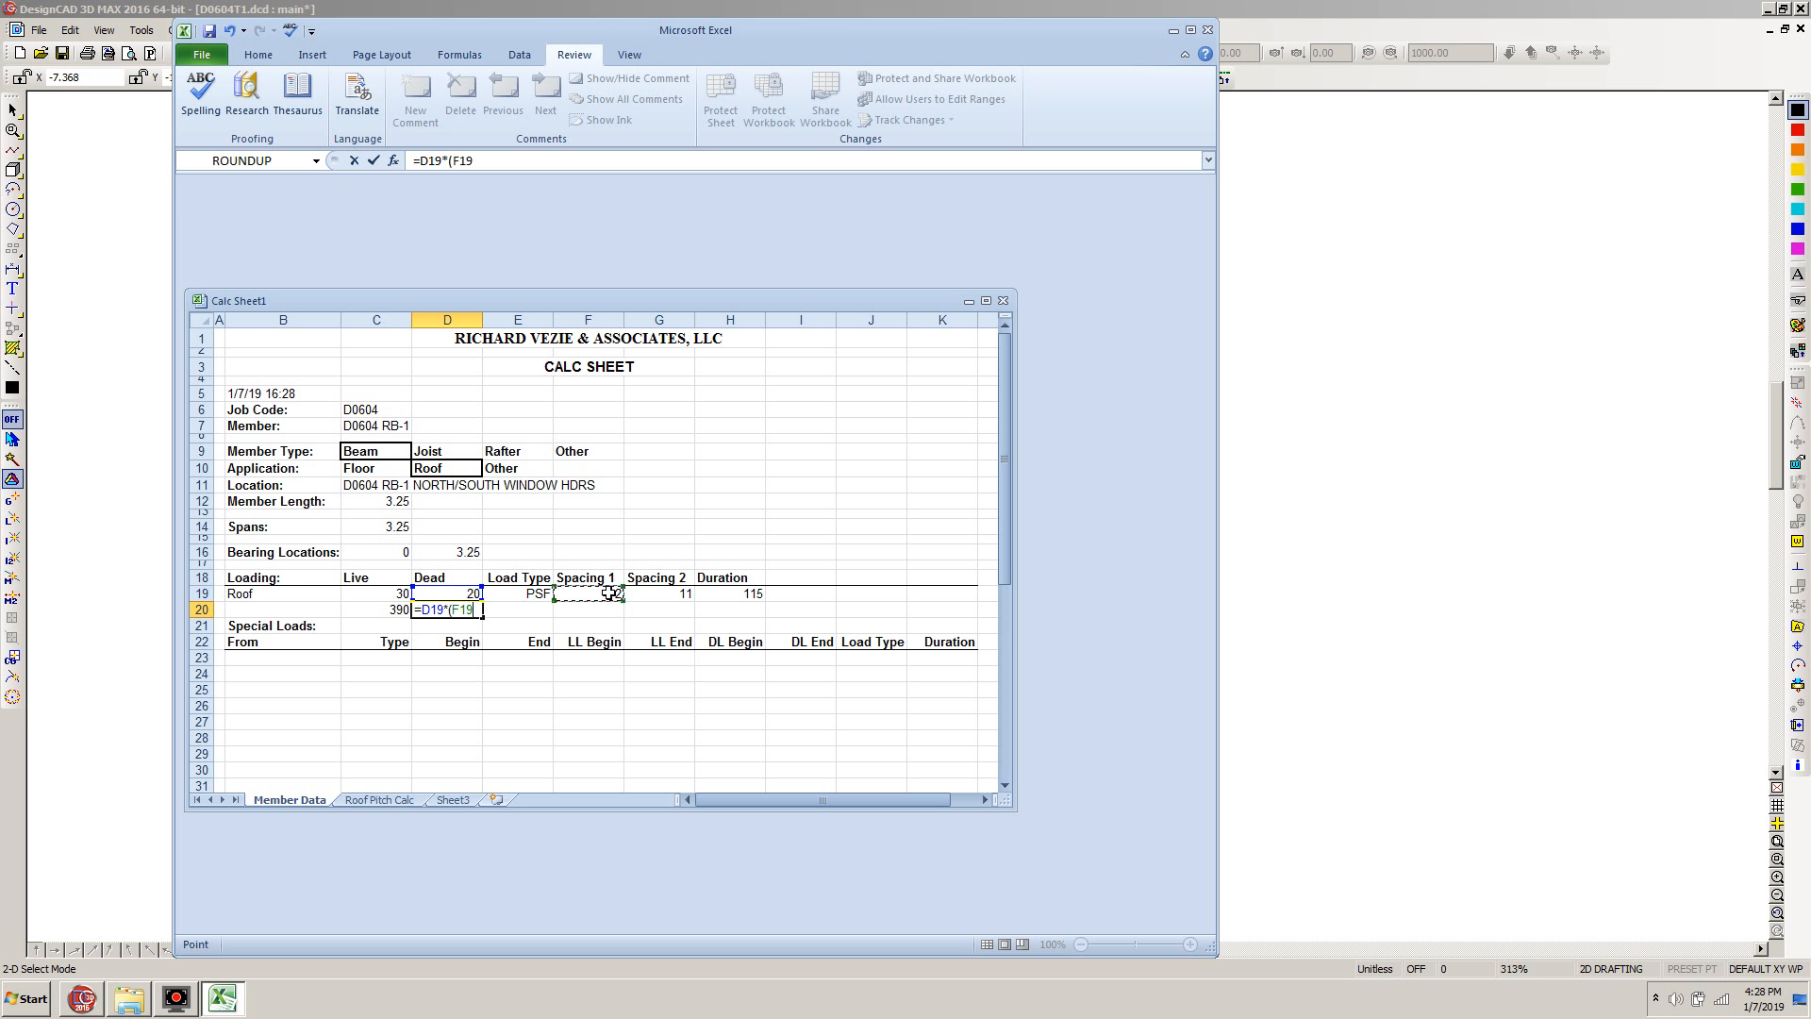
type("+")
left_click(661, 597)
type(")")
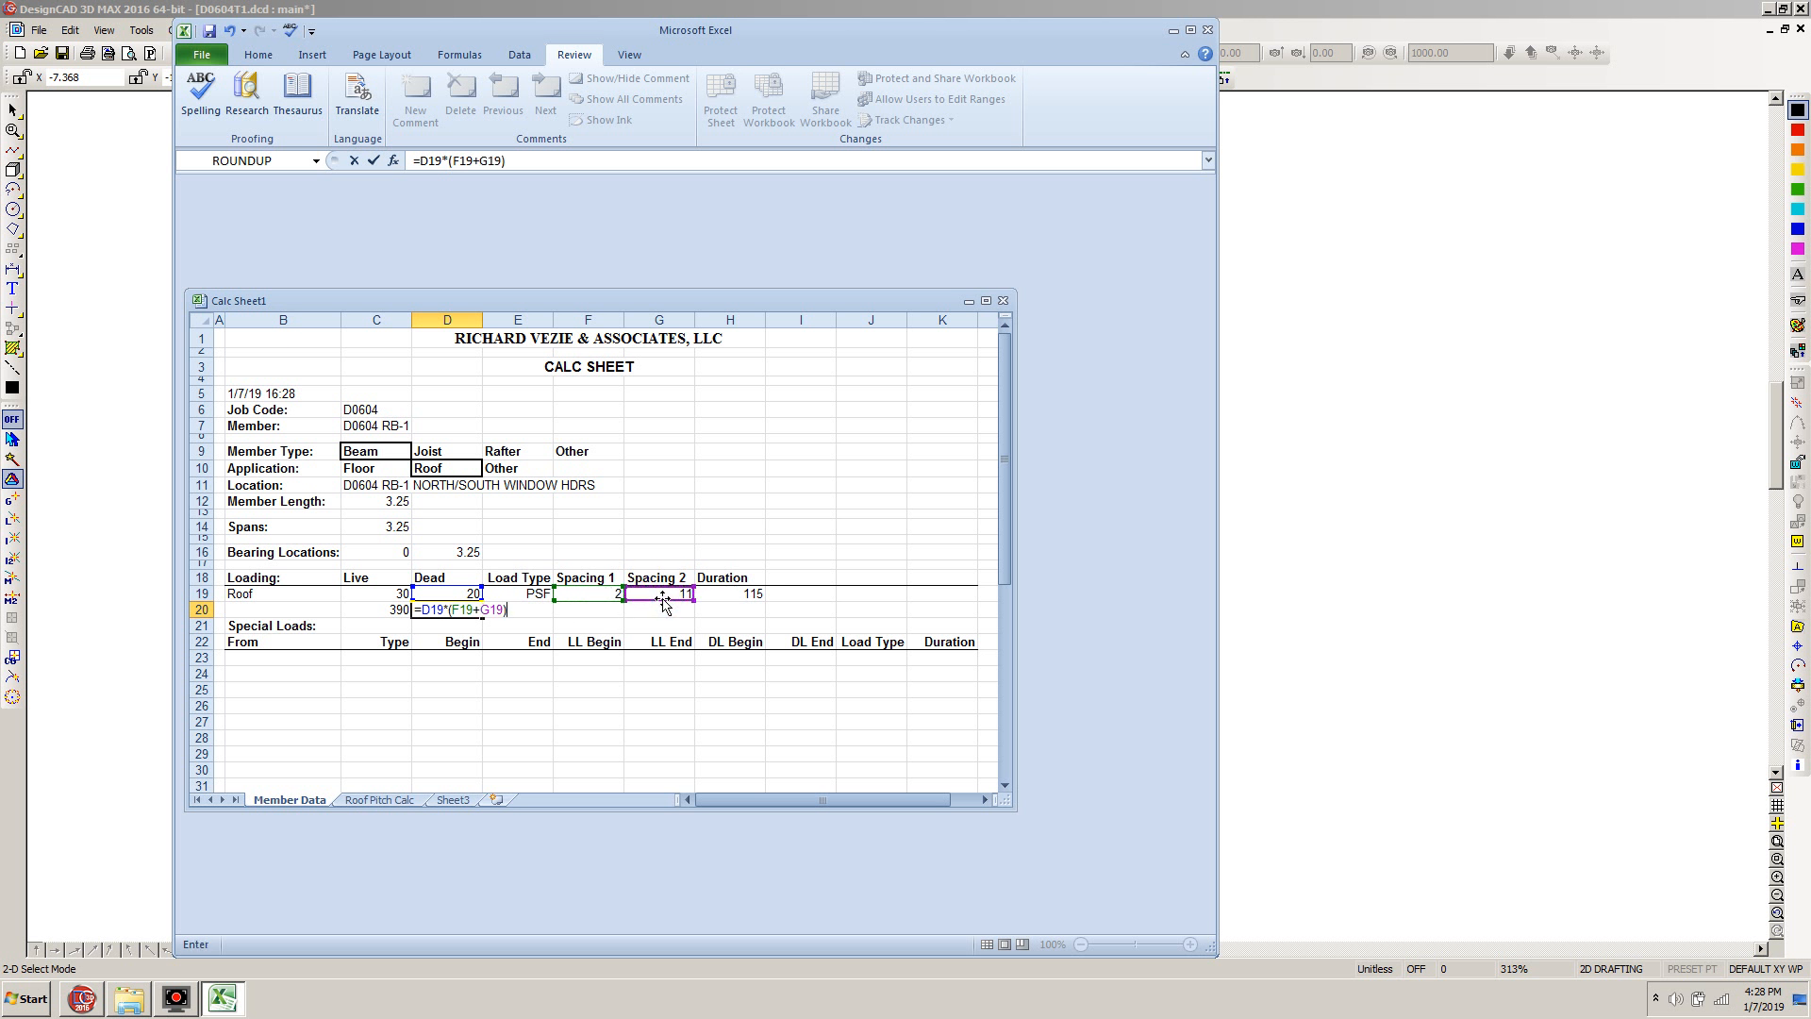
key("Return")
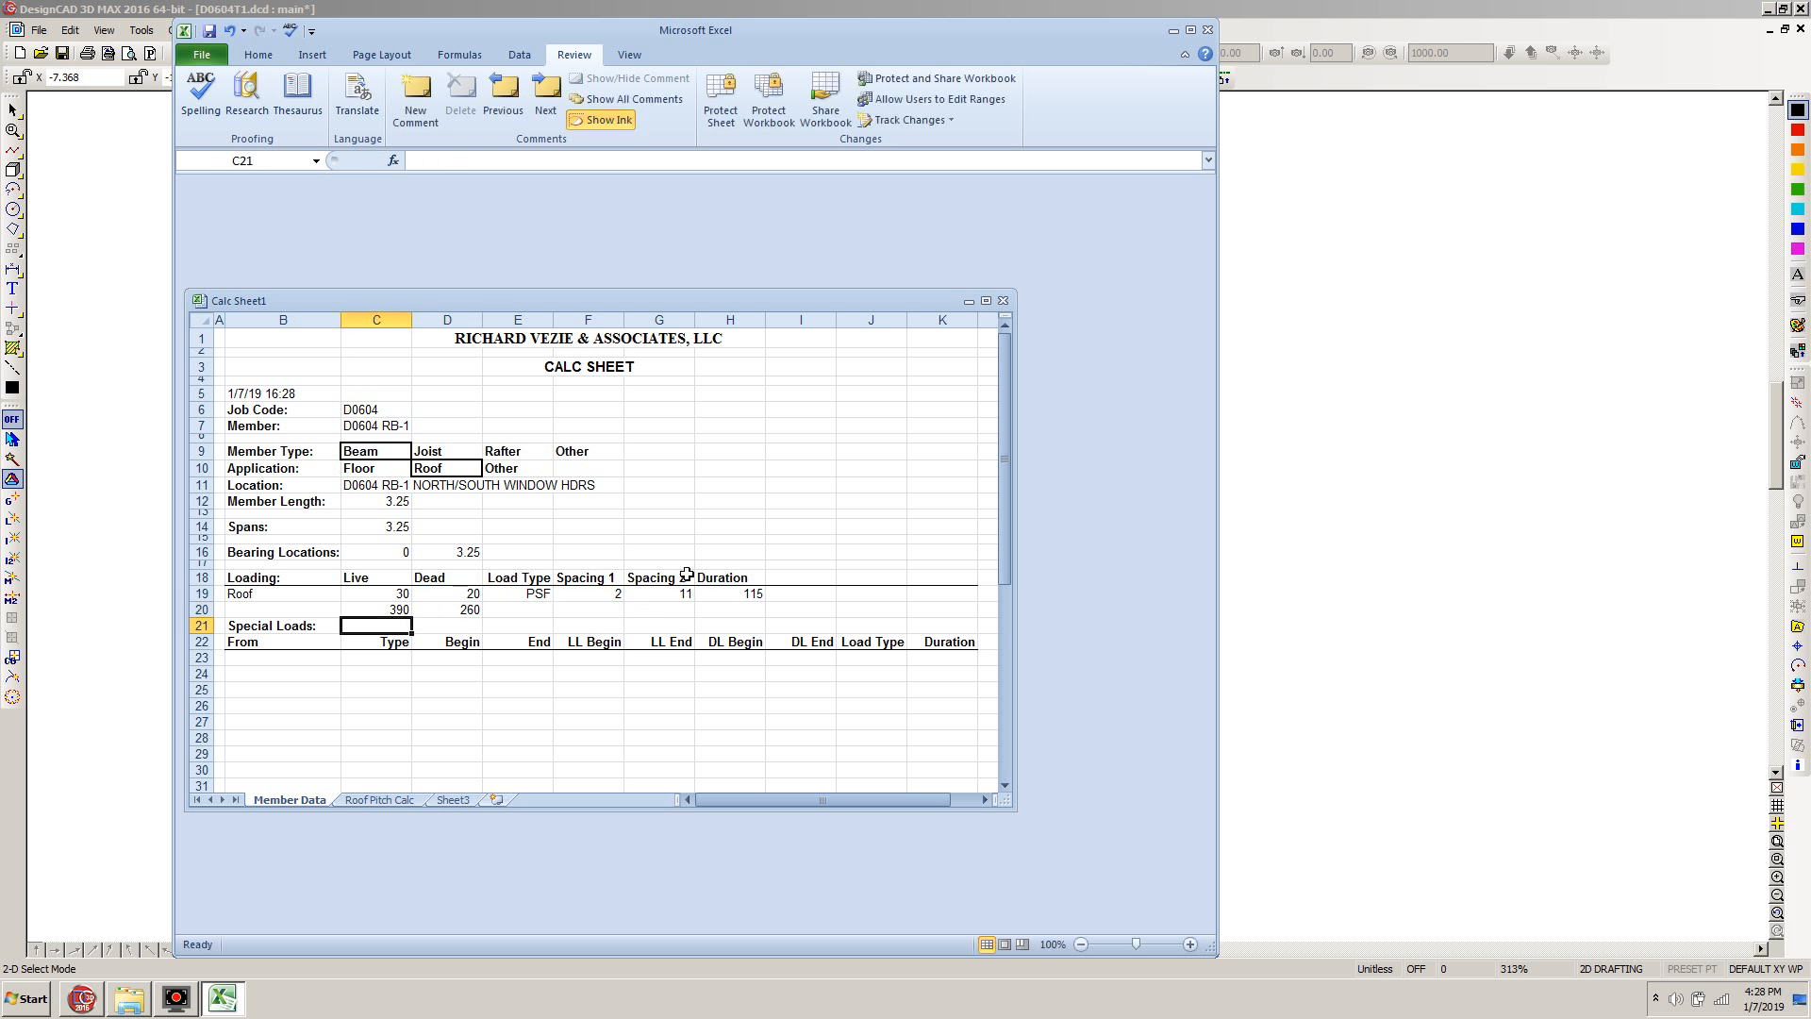
Set the load type in row 20 to PLF and its duration to 115
left_click(534, 610)
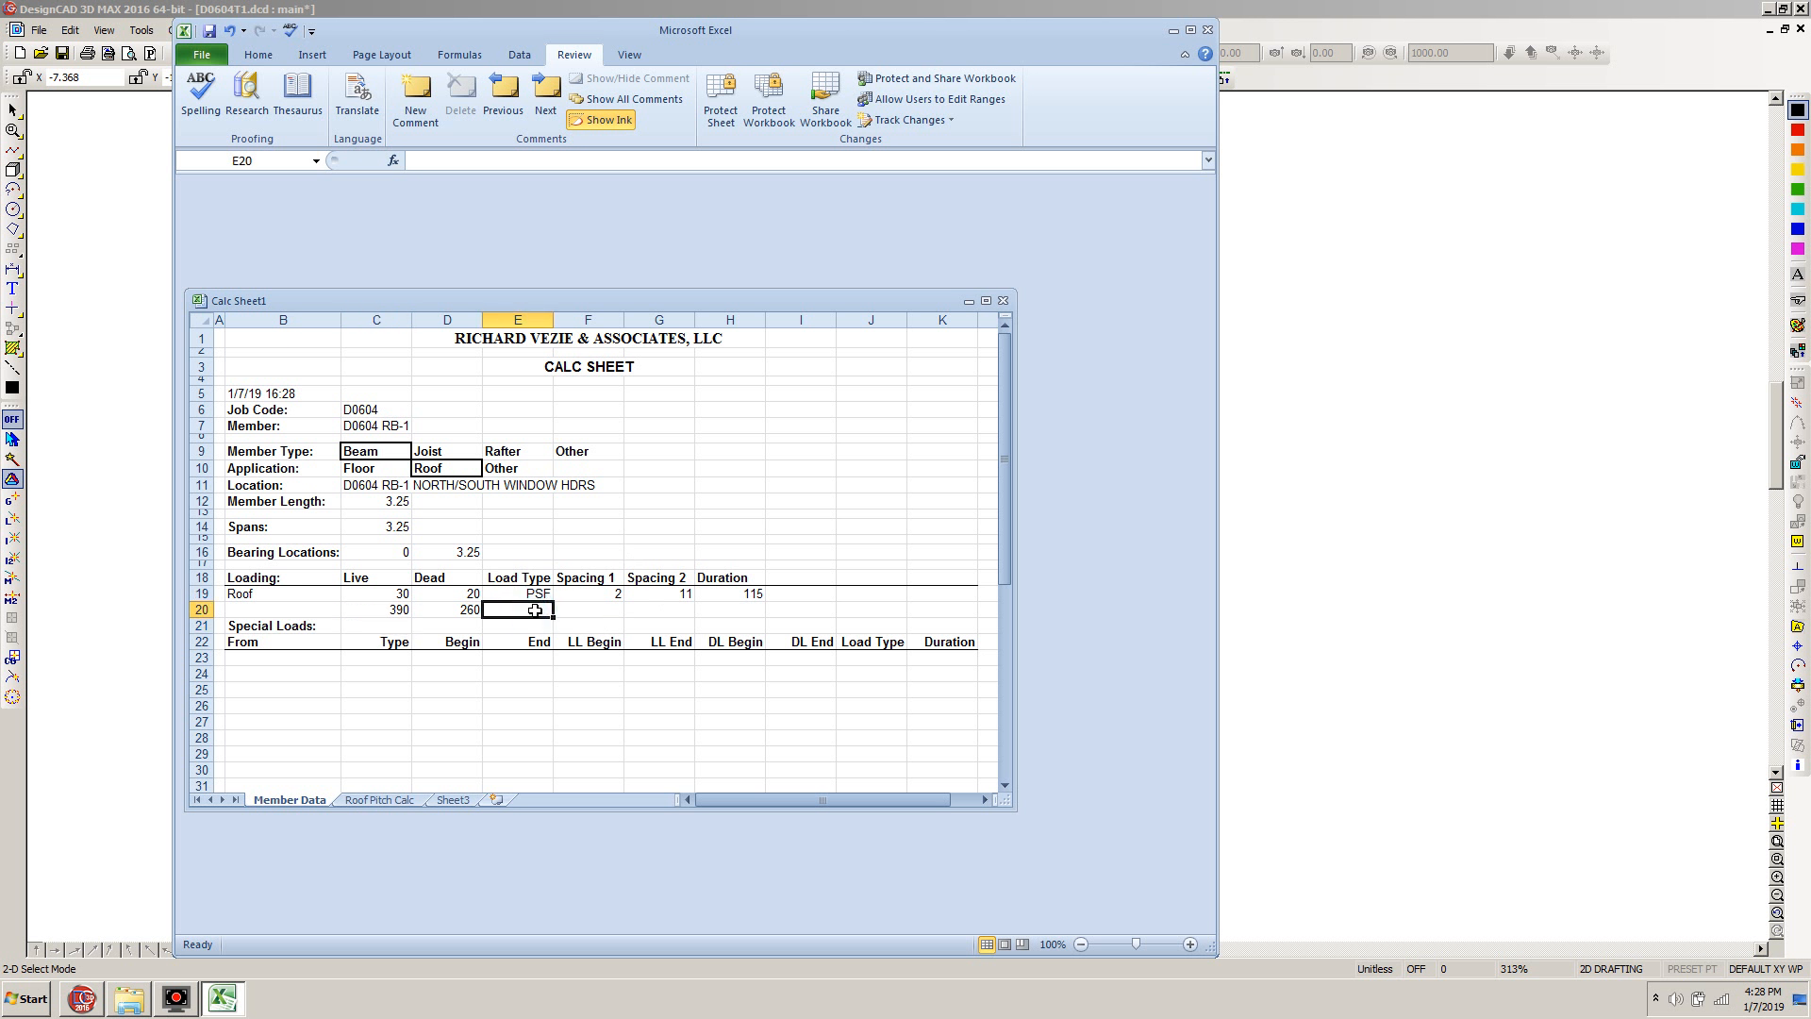
type("PLF")
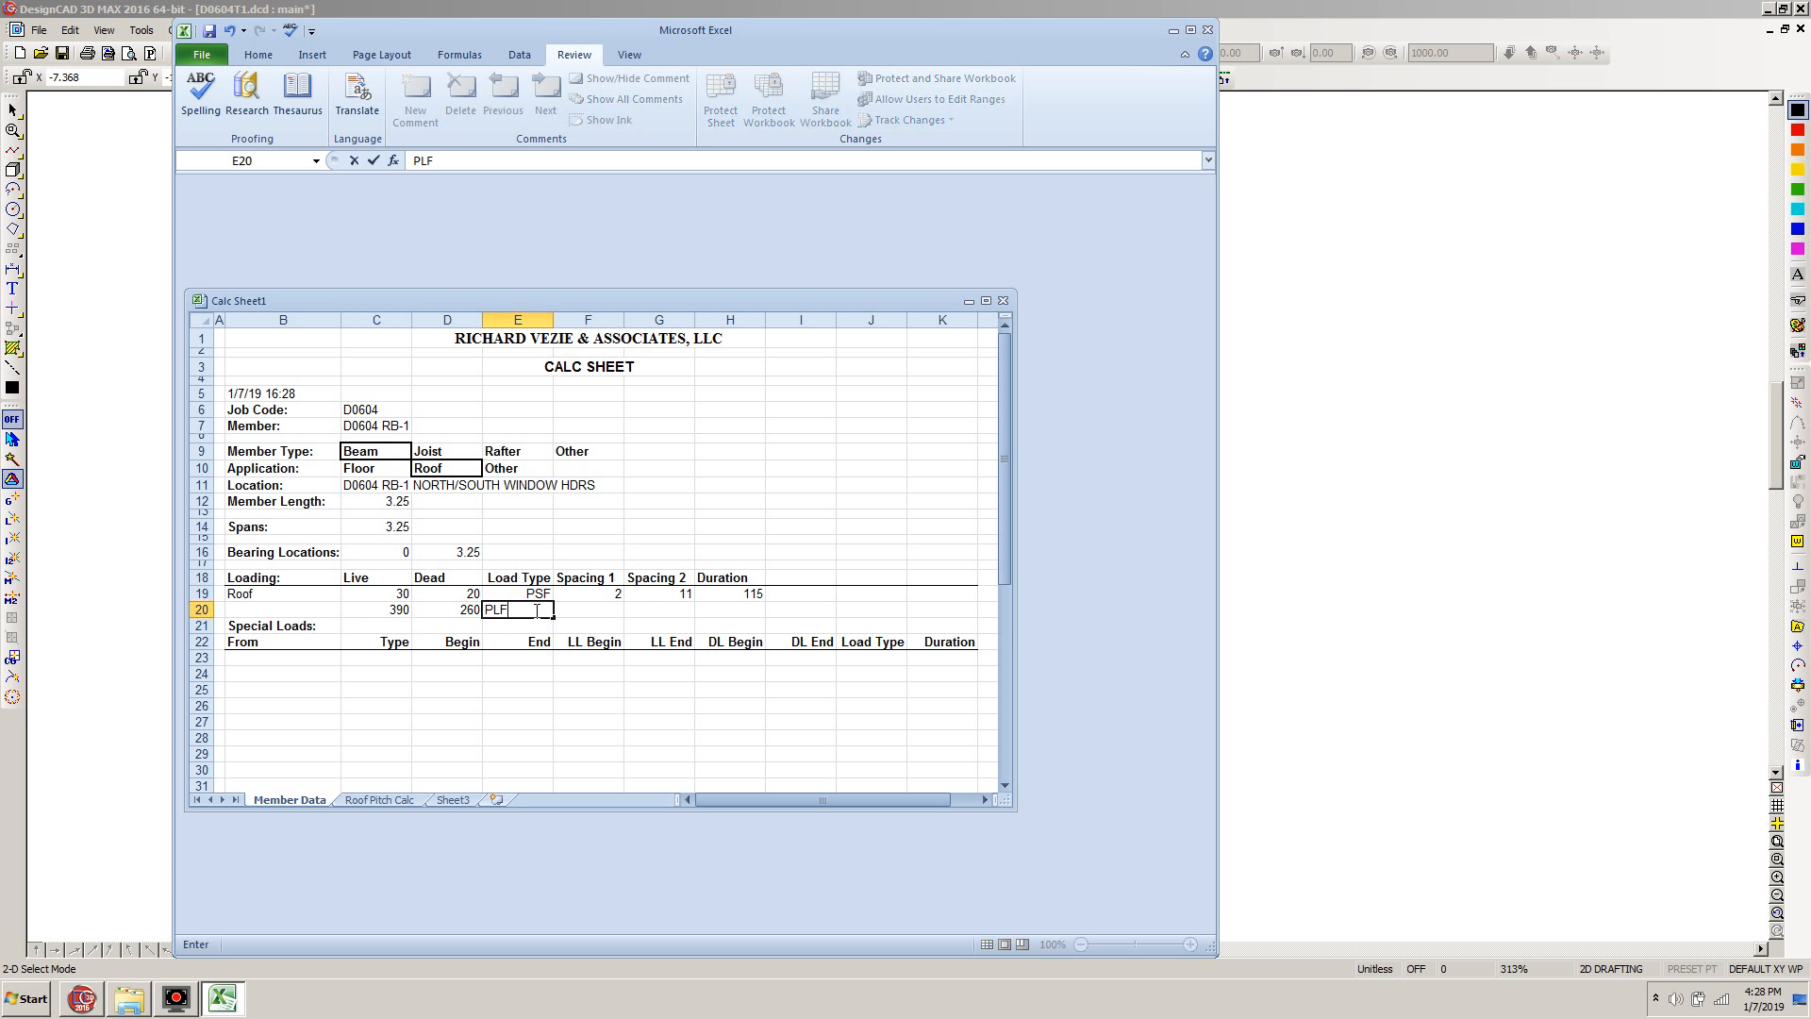
key("Tab")
key("Right")
key("Right")
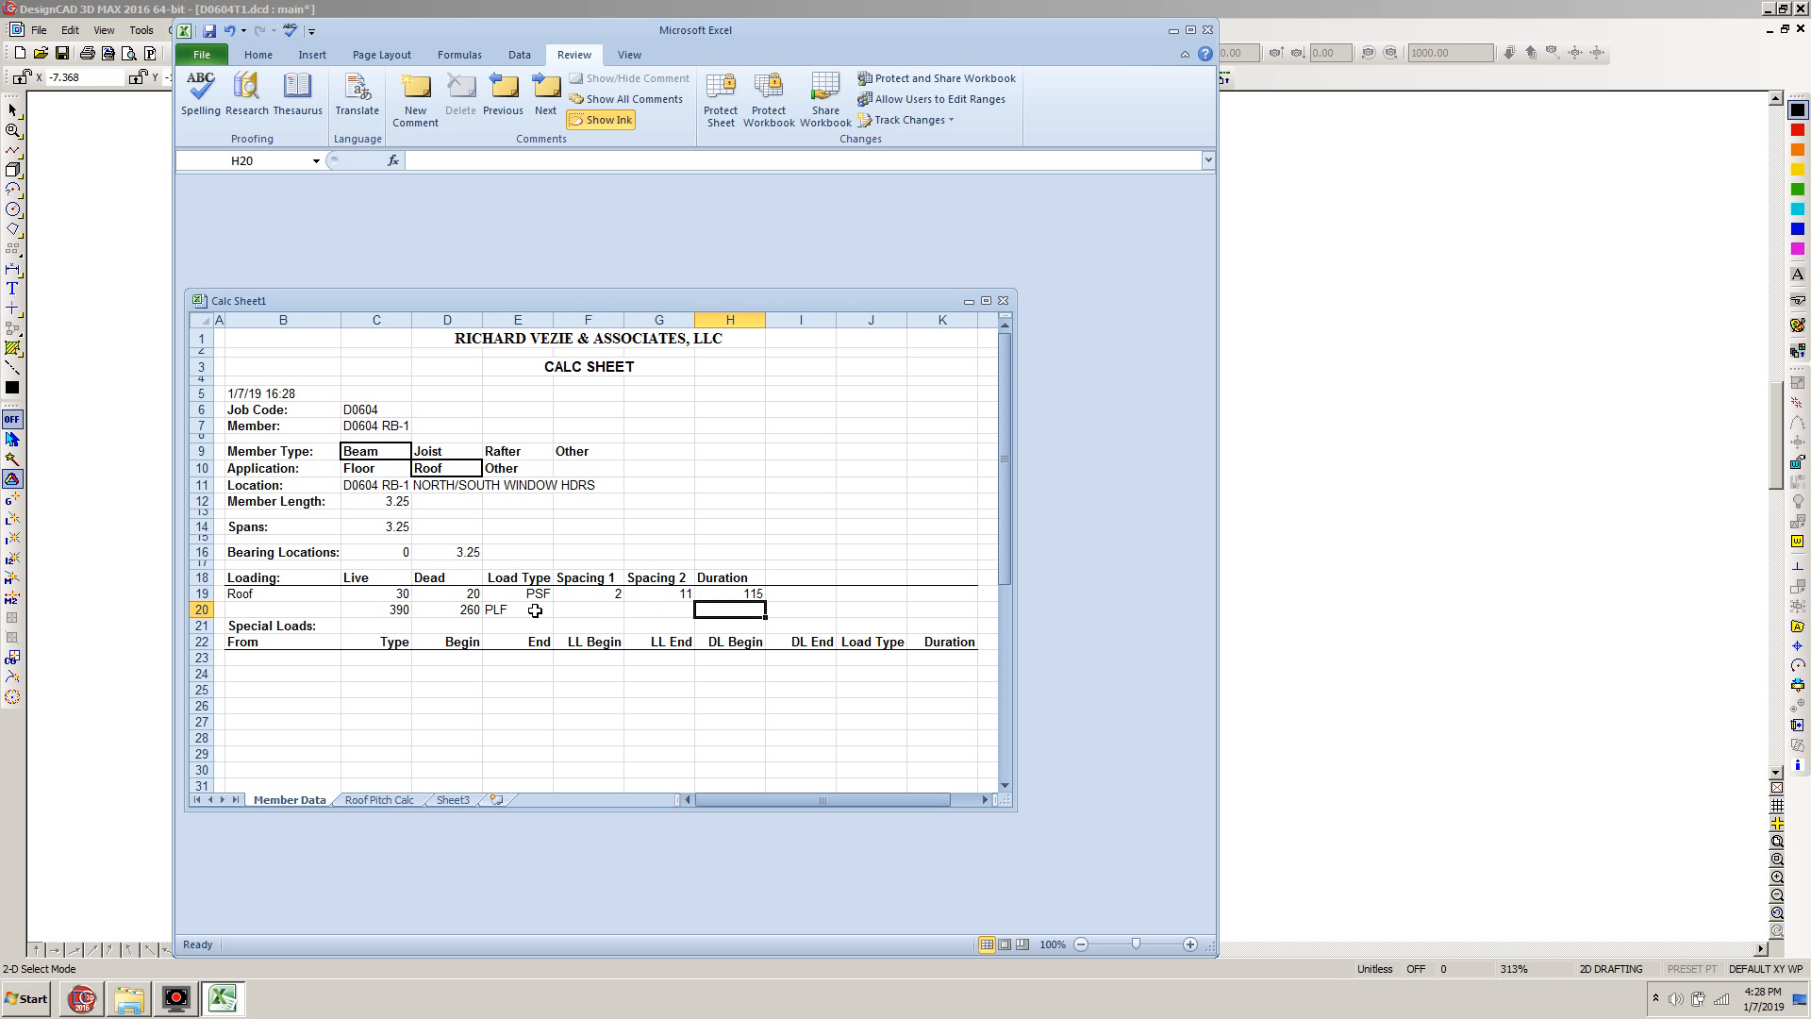
type("11")
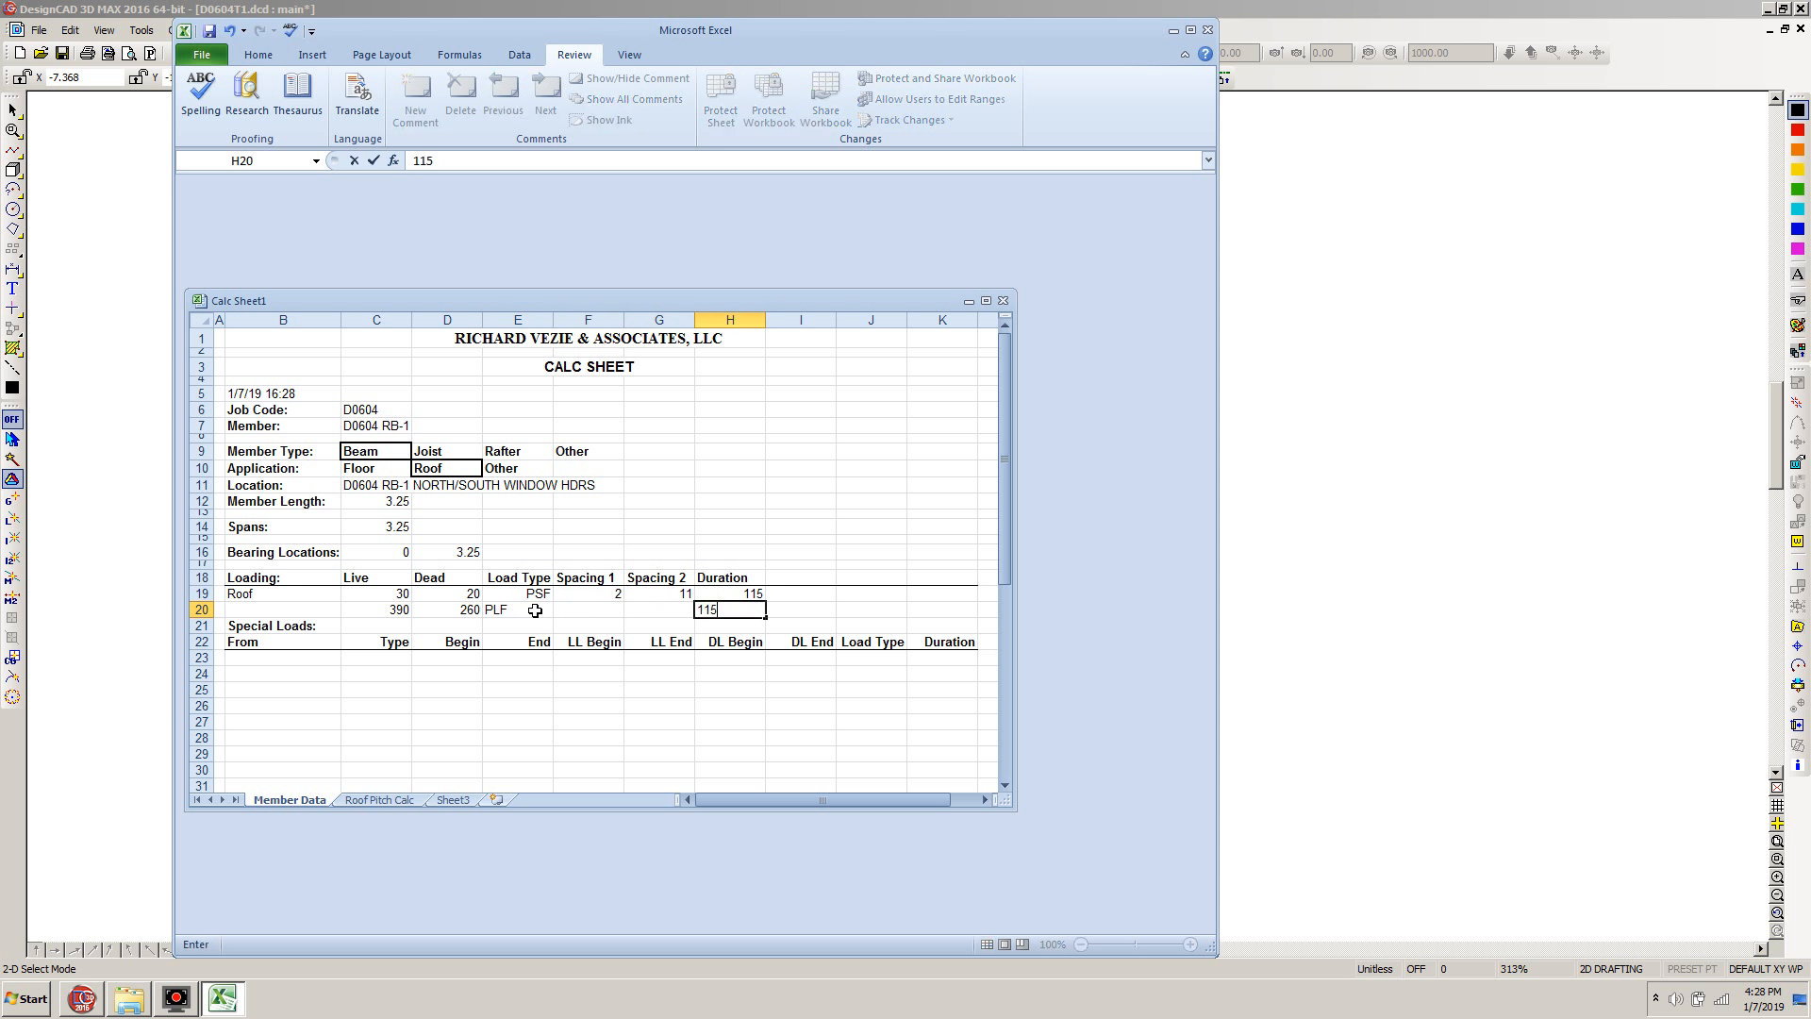
type("5")
left_click(535, 610)
Label row 20 of the loading table as Roof Totals
left_click(265, 608)
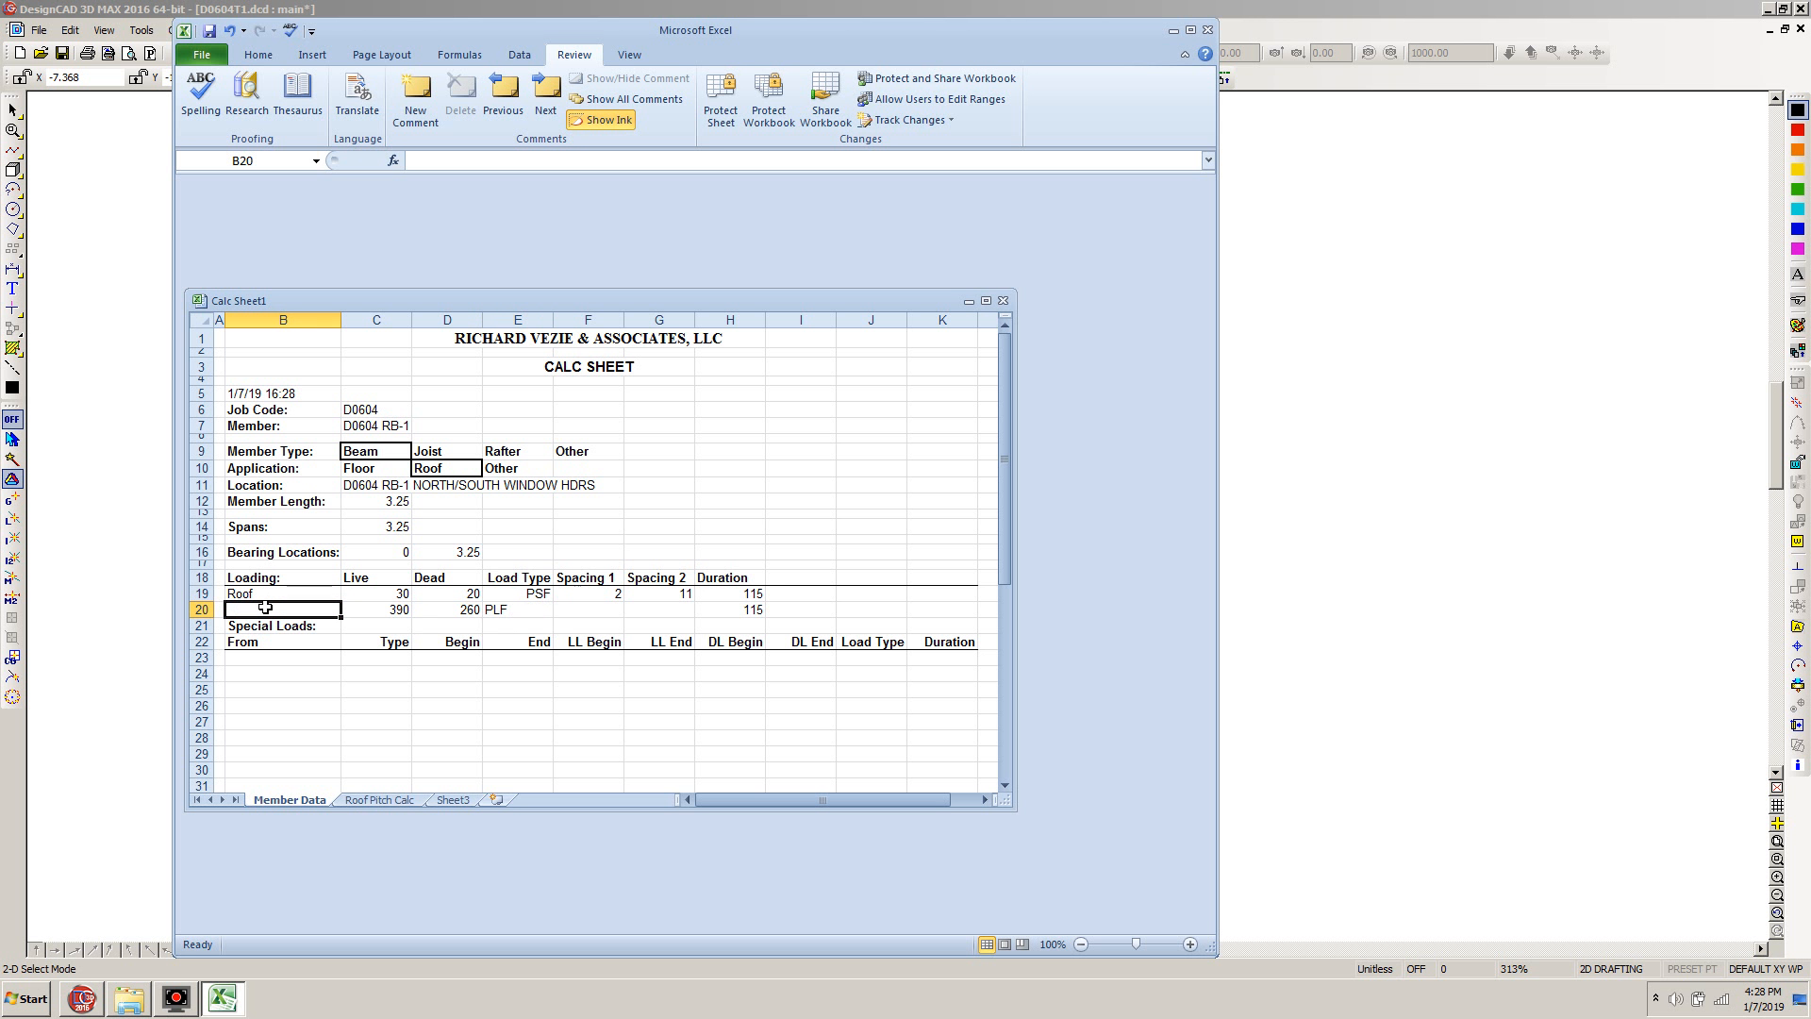
type("Roof")
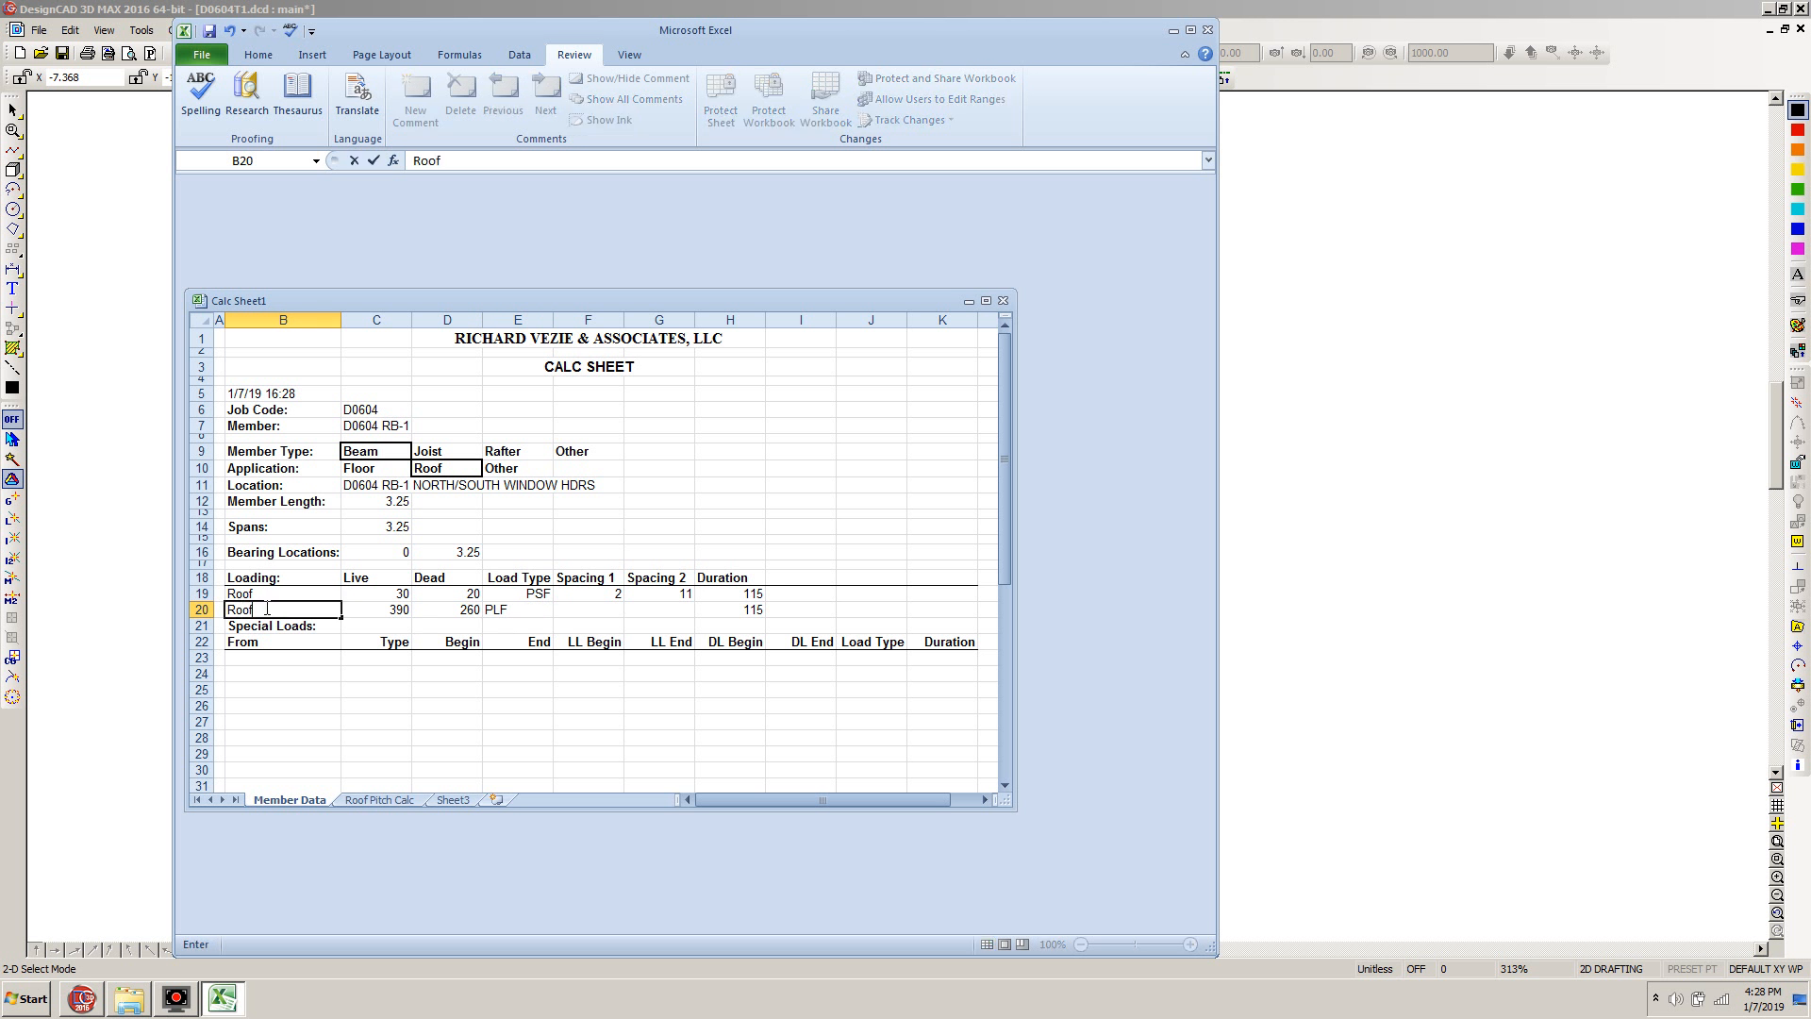
type(" Tot")
key("Return")
key("Return")
key("Return")
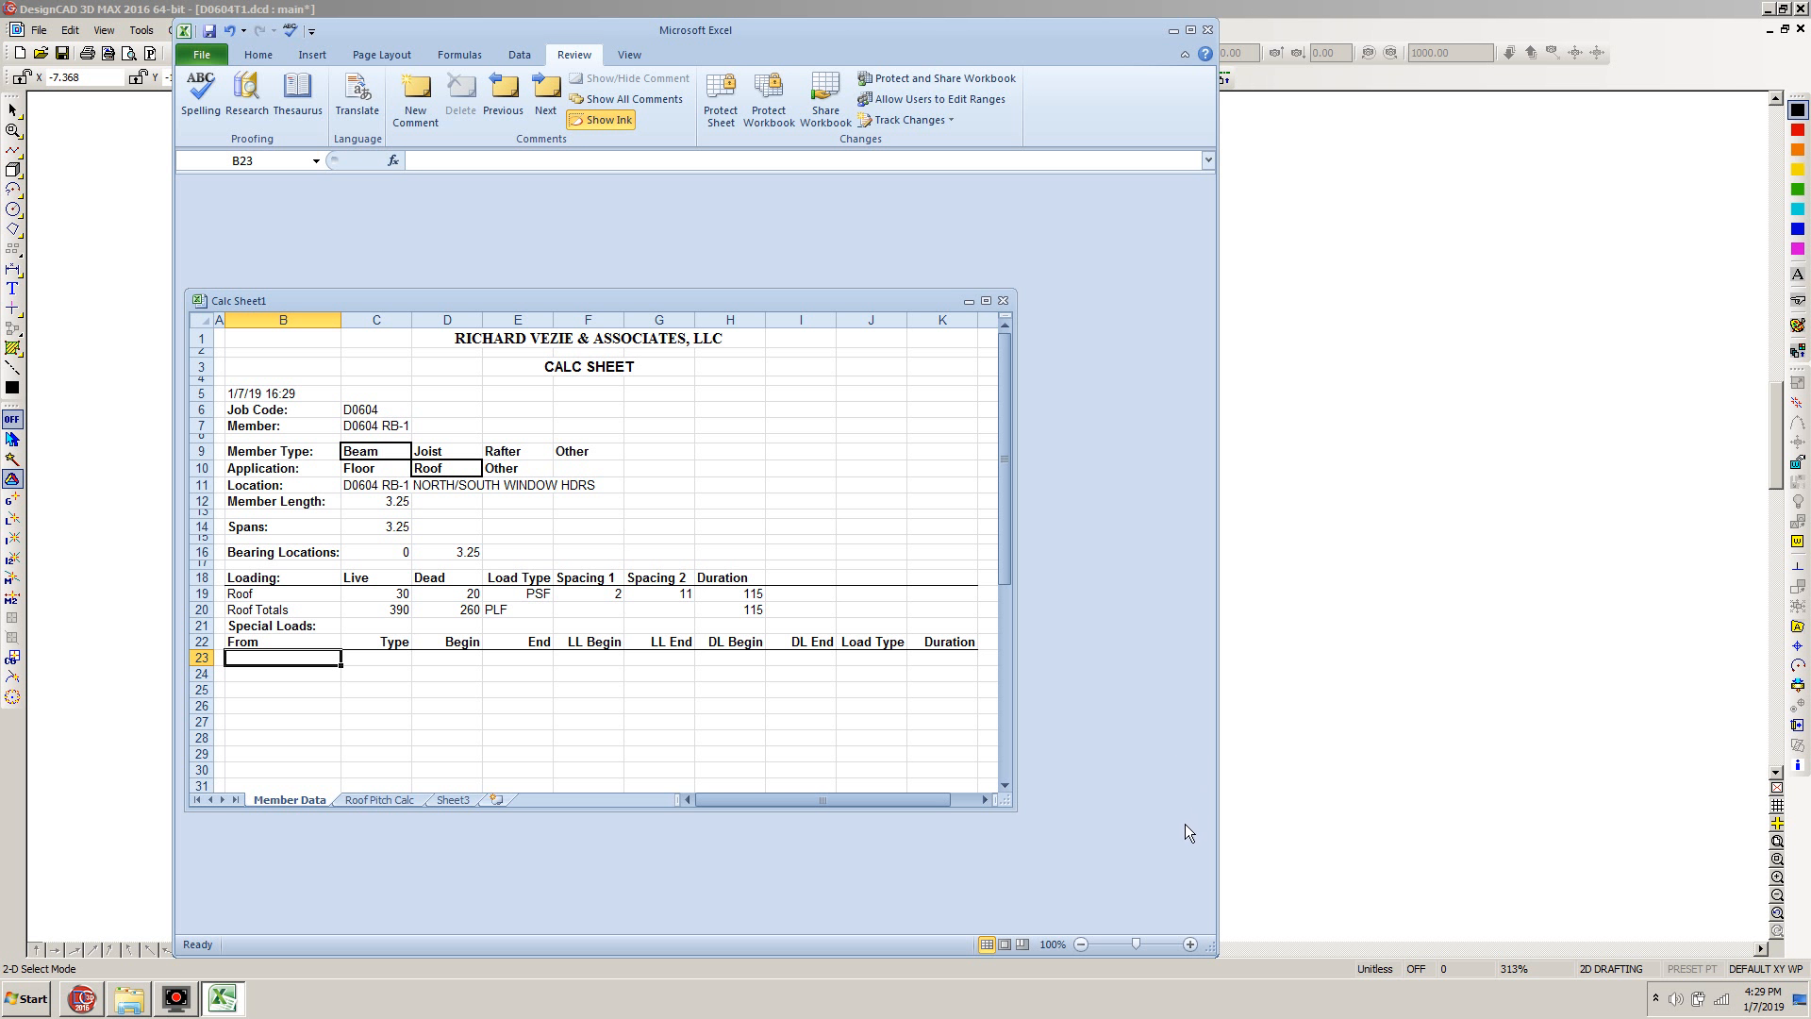
Switch to the DesignCAD drawing and measure the wall height from the paired windows' top up to the red dashed line above
left_click(1303, 41)
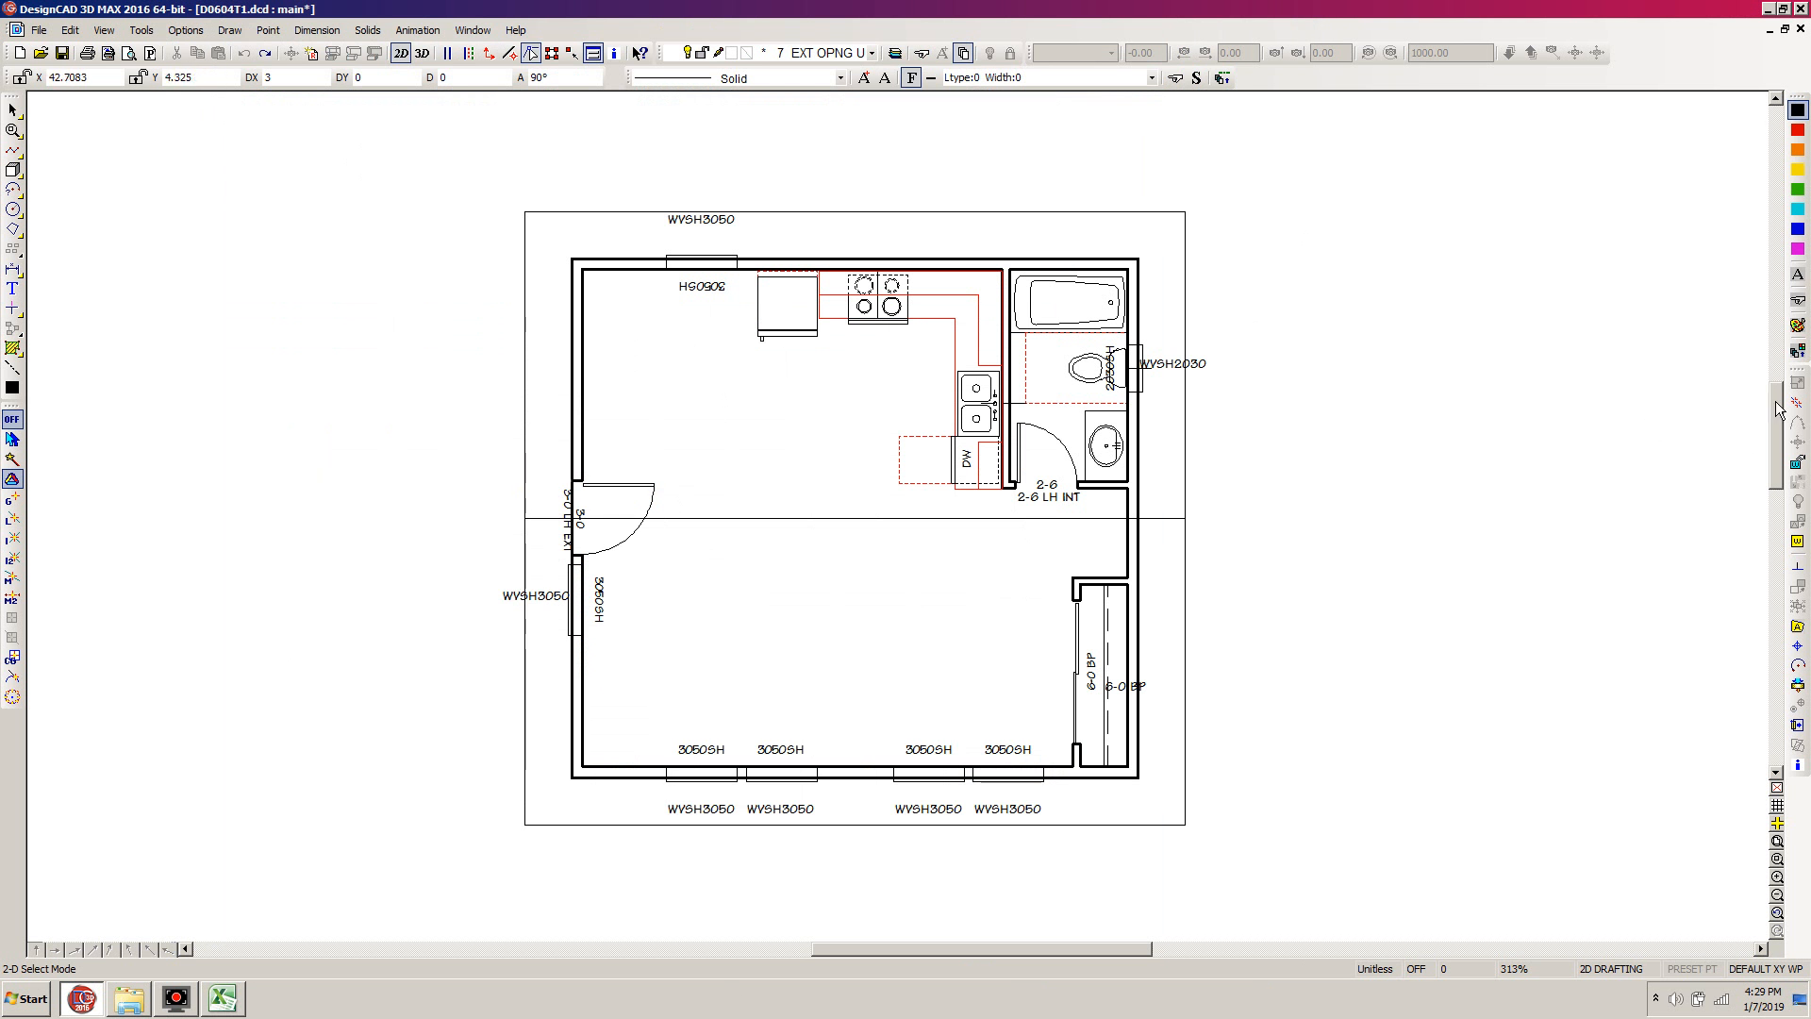
scroll(1574, 493, "down", 3)
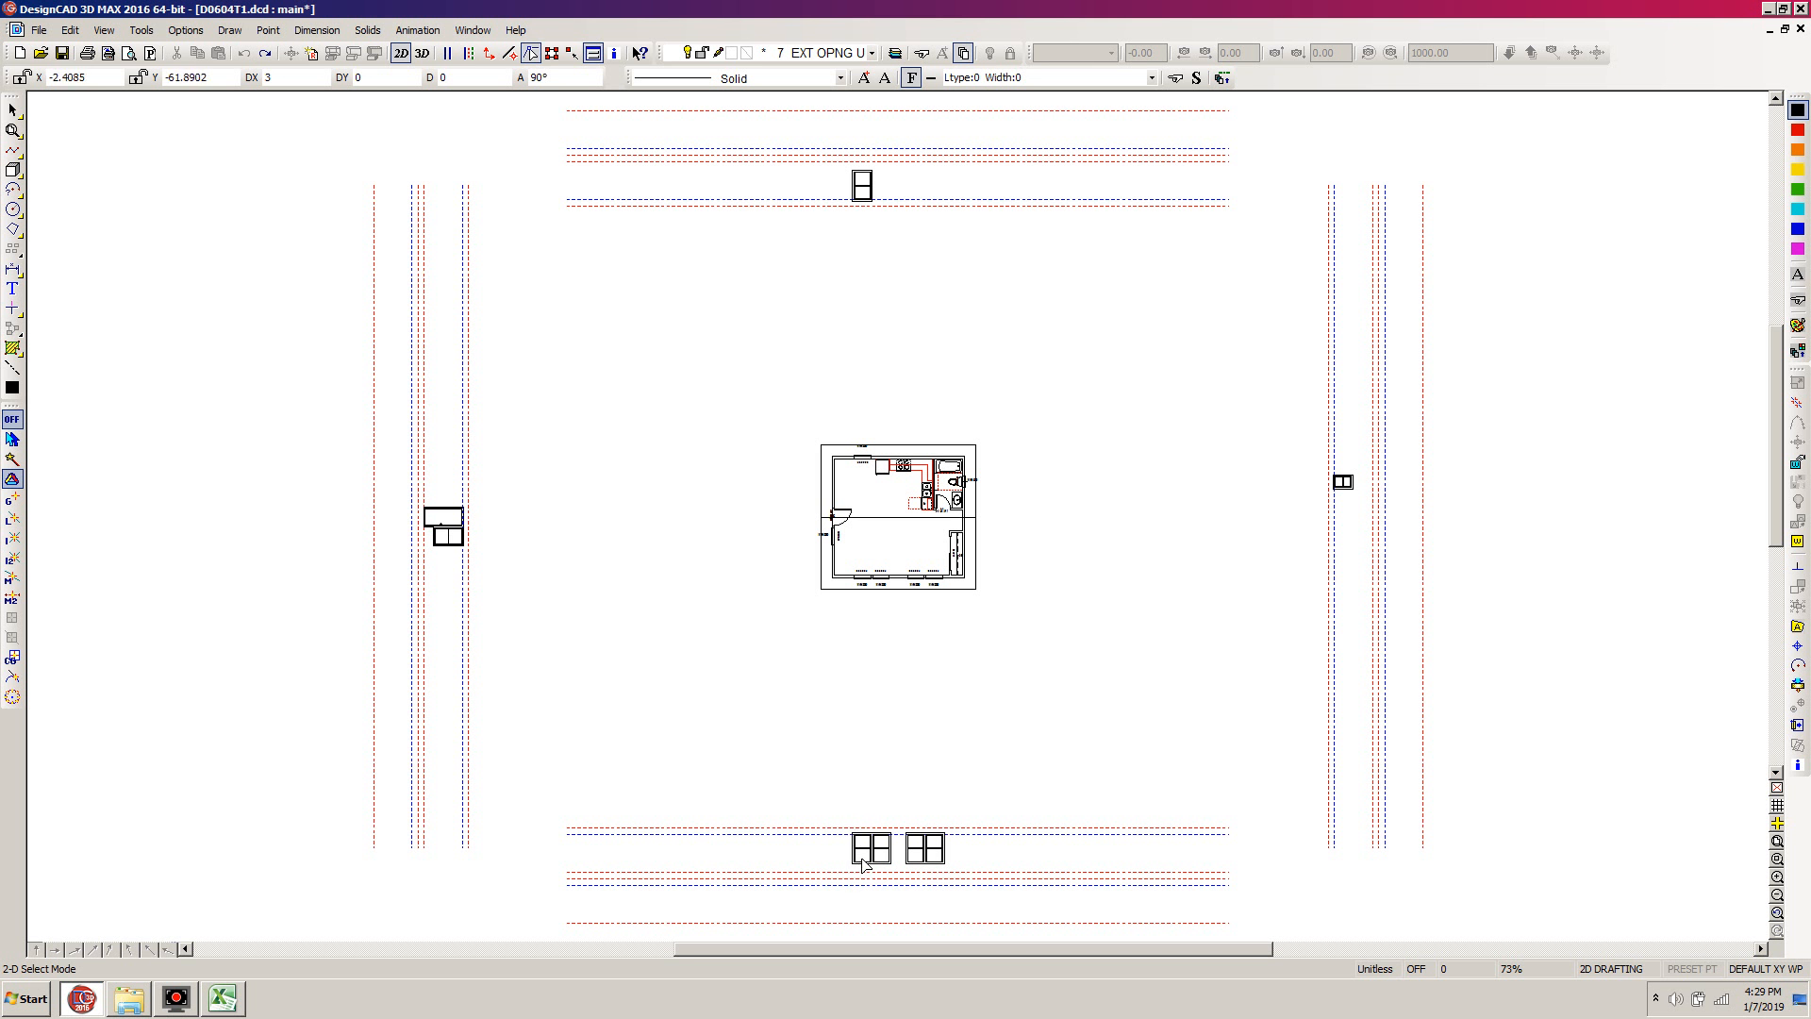
key("w")
left_click(895, 810)
left_click(811, 876)
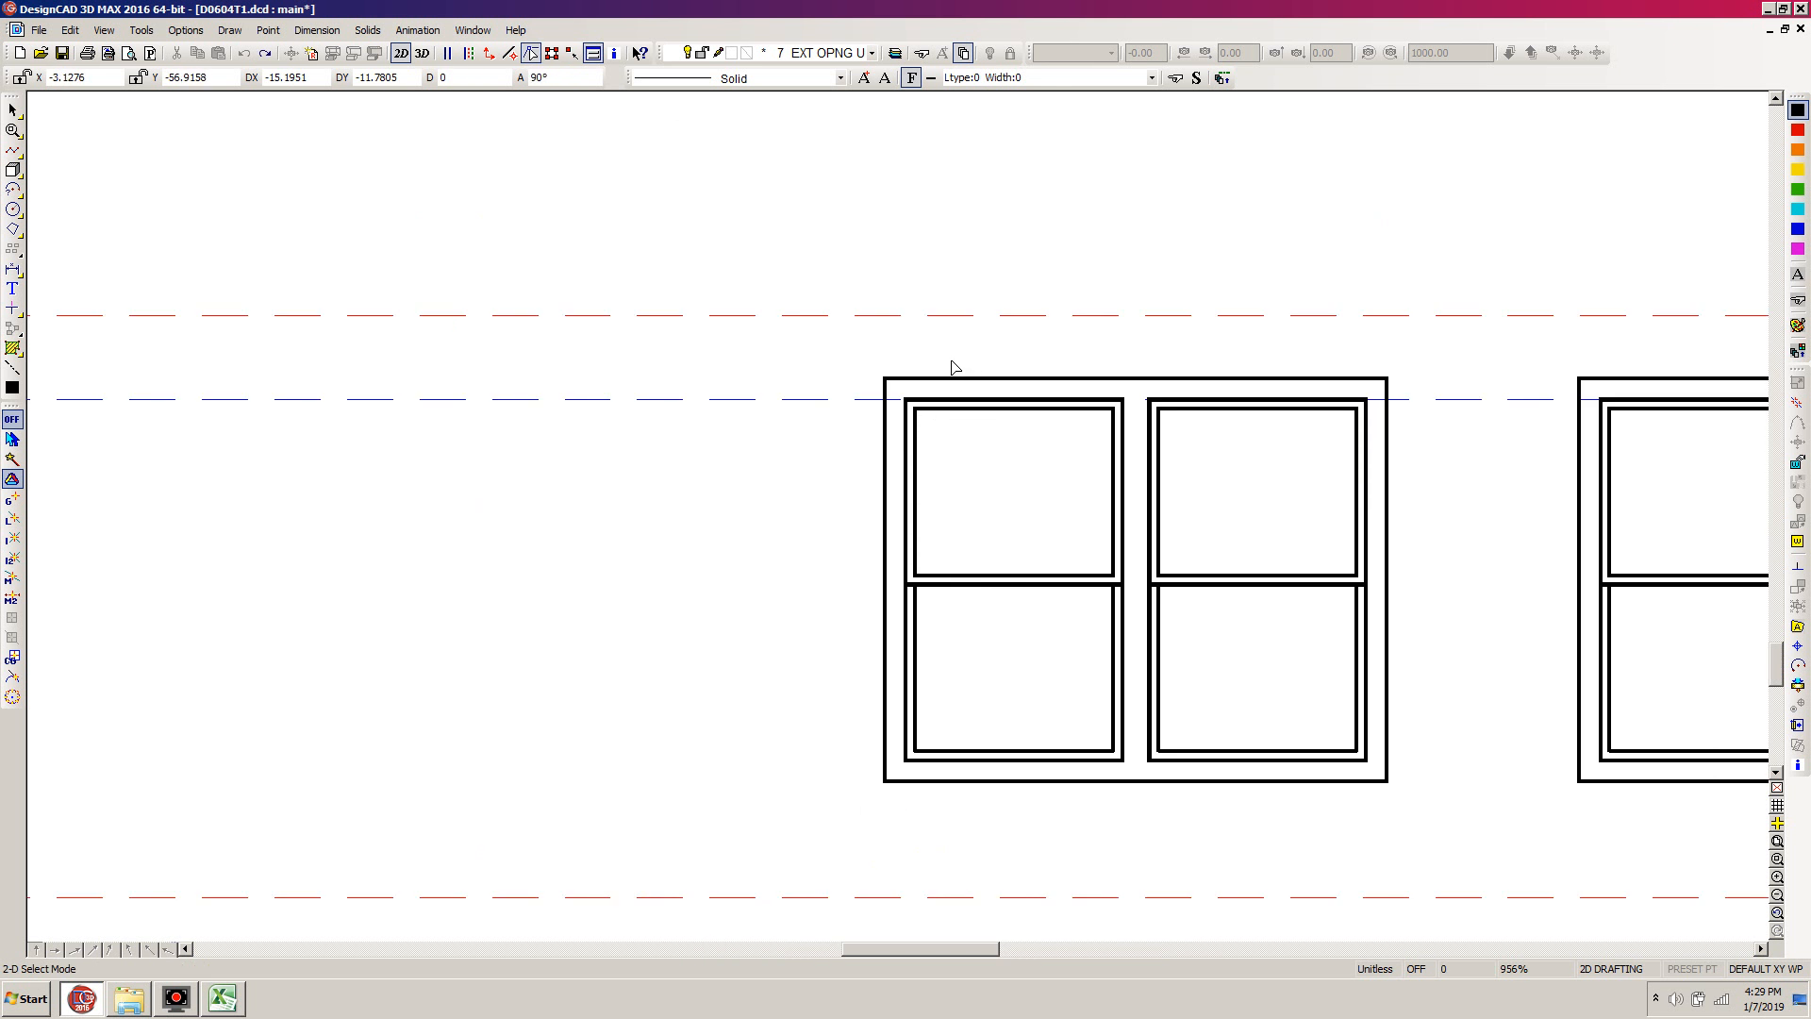
key("l")
left_click(870, 314)
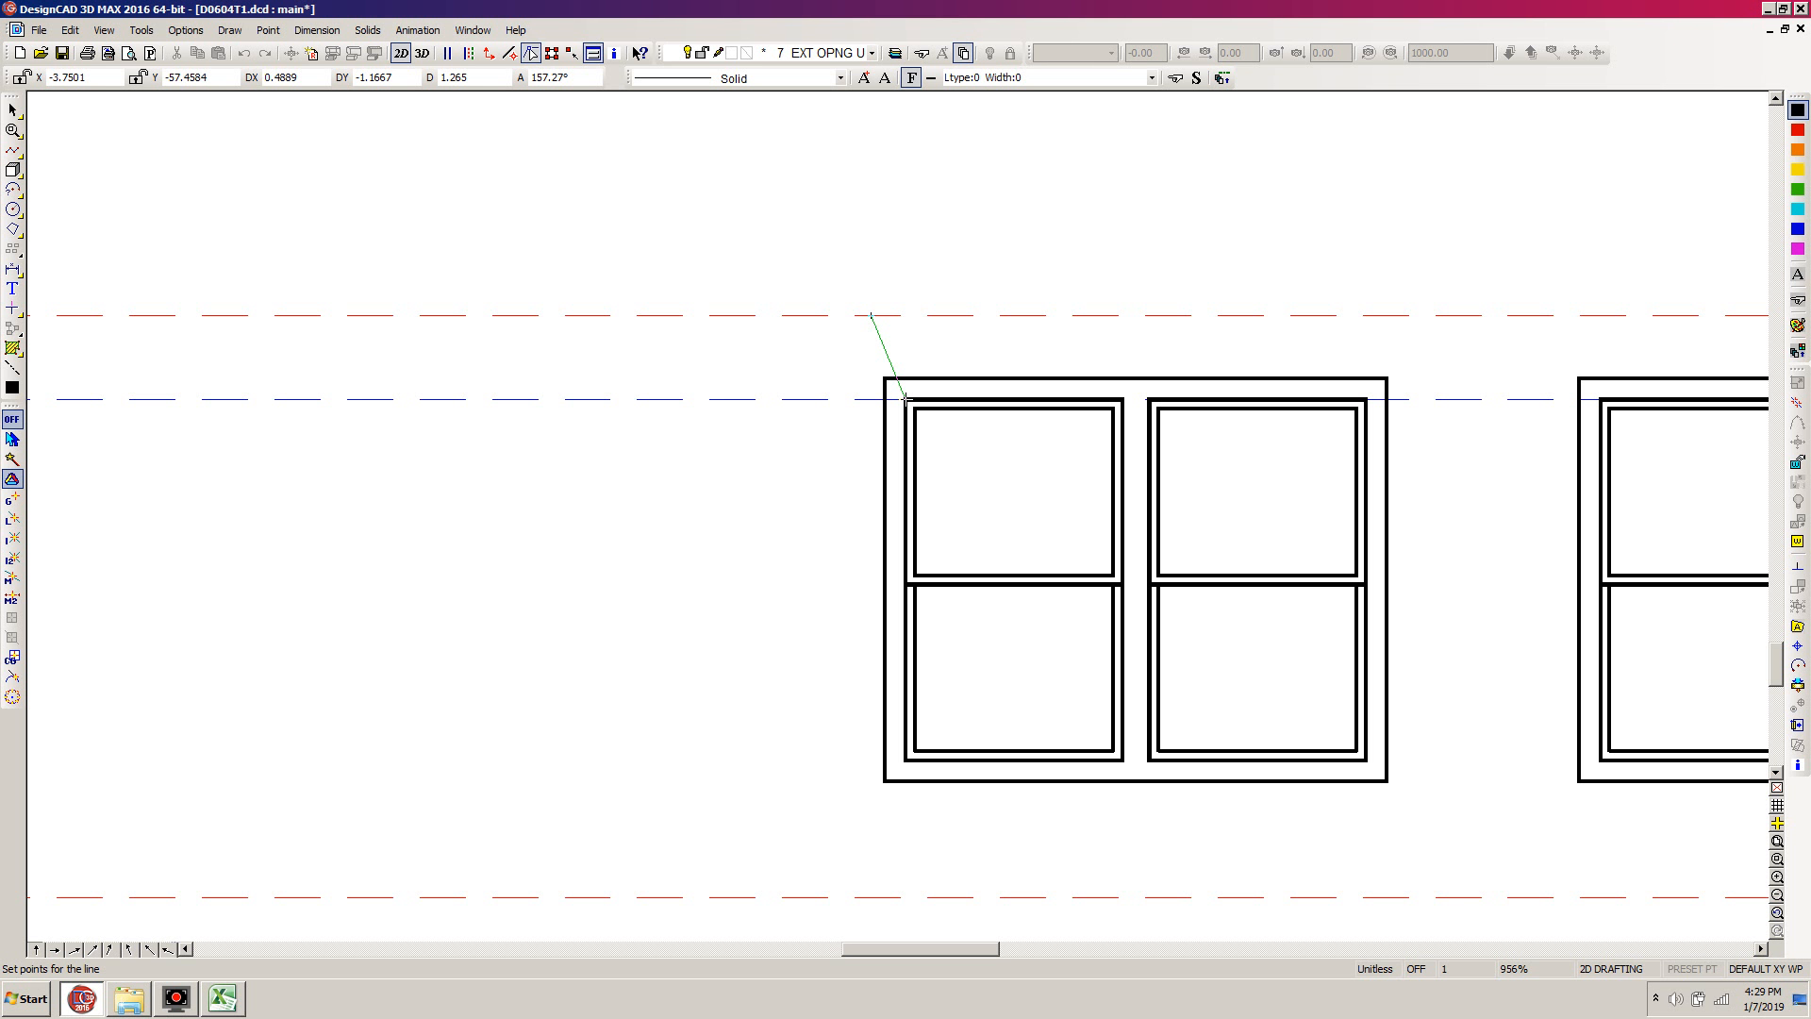
key("Escape")
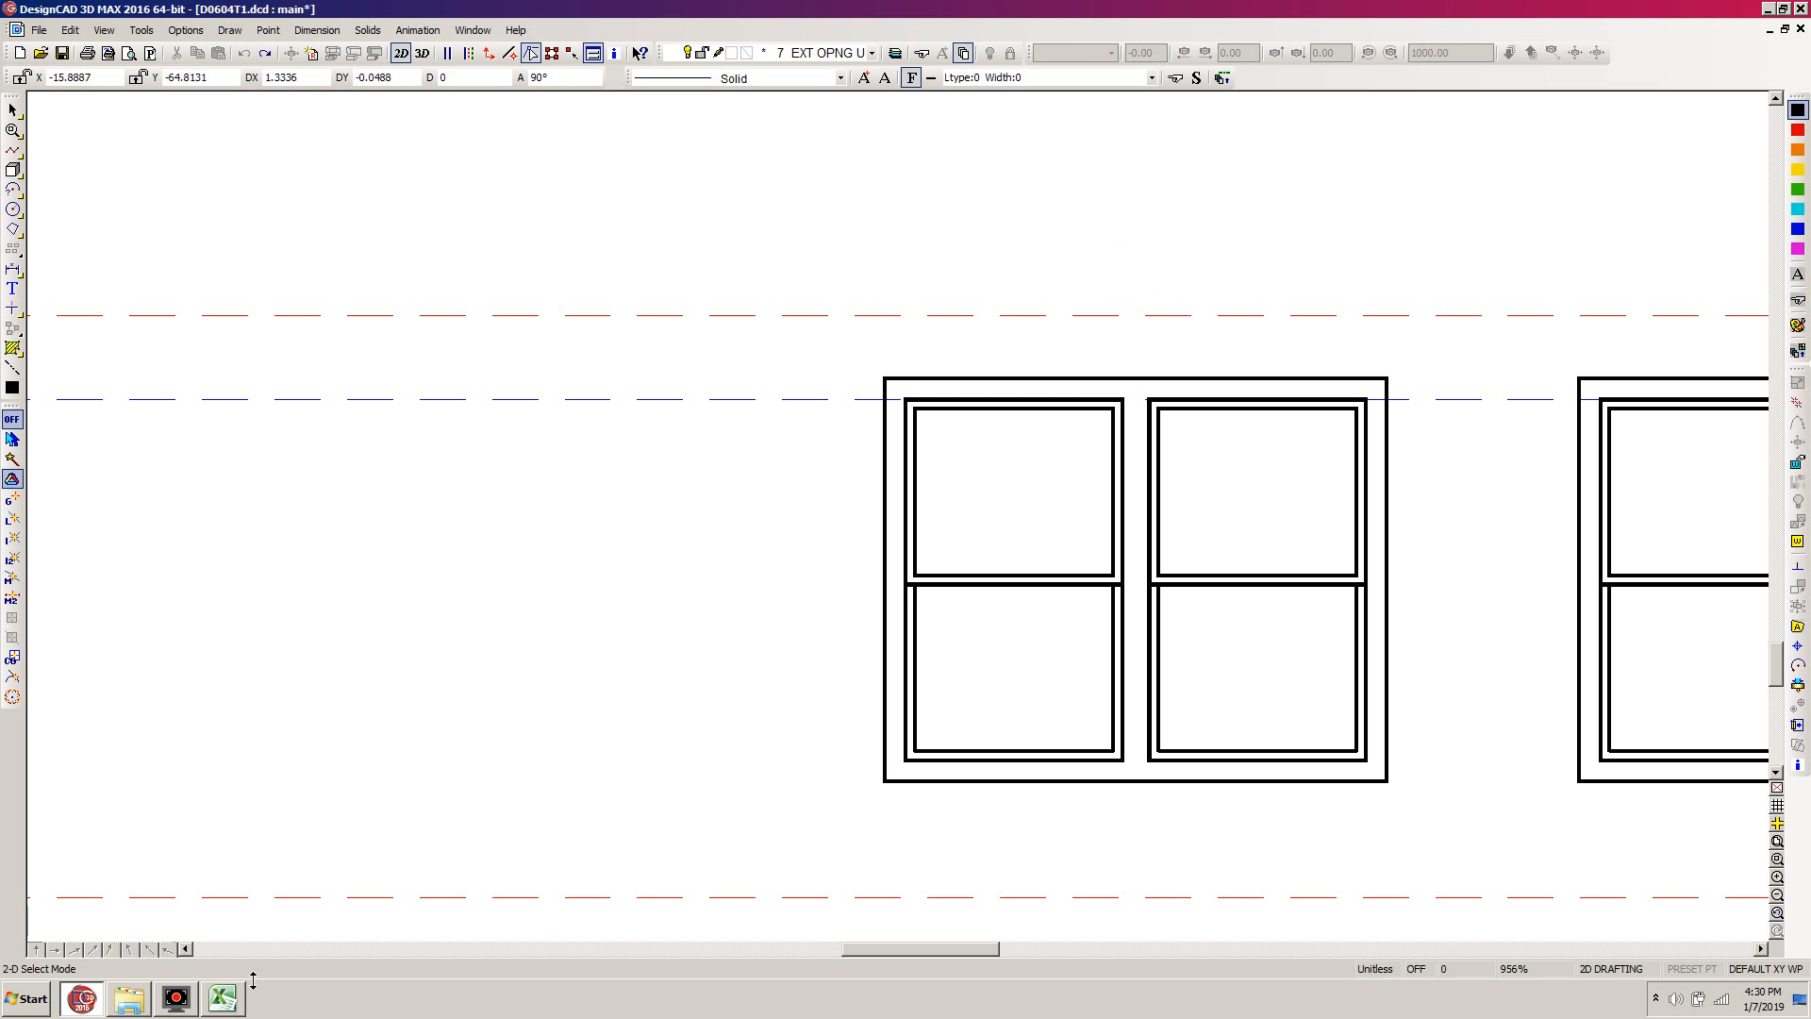
Switch to Excel, create a workbook from the personal Wall Weights template and set the Hardiplank wall height to 1.1667
left_click(225, 1002)
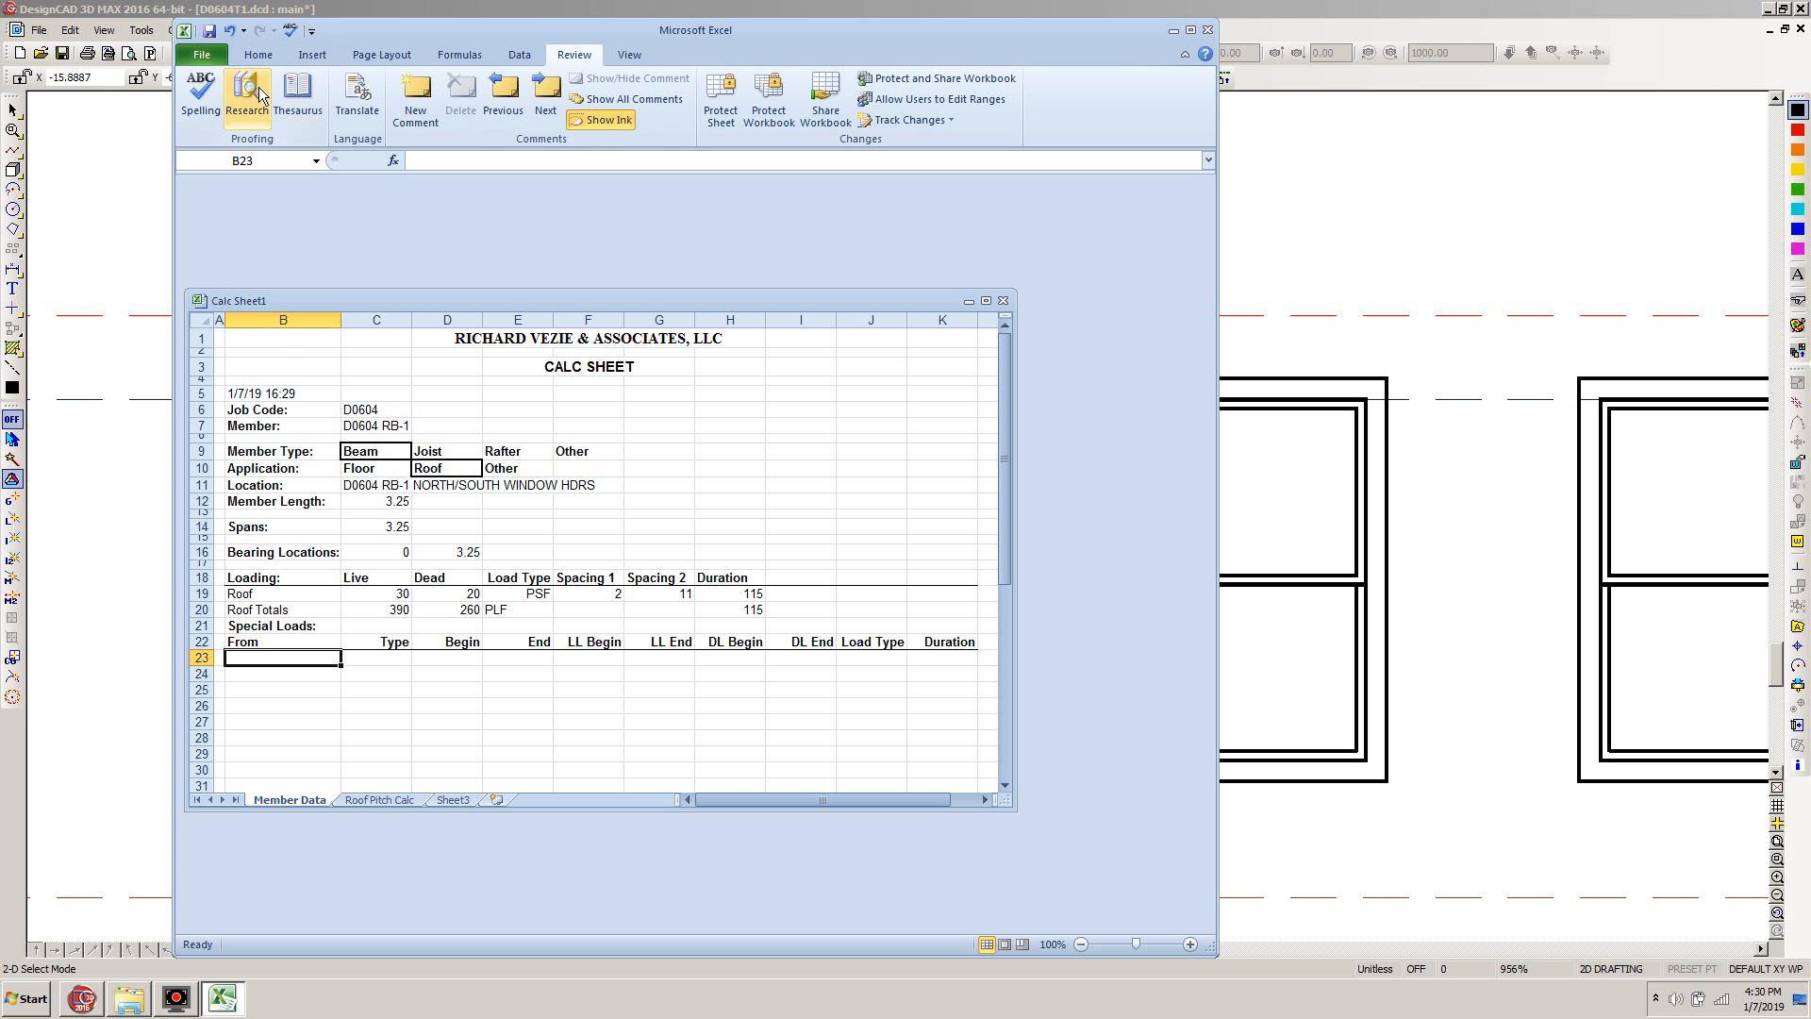
left_click(201, 55)
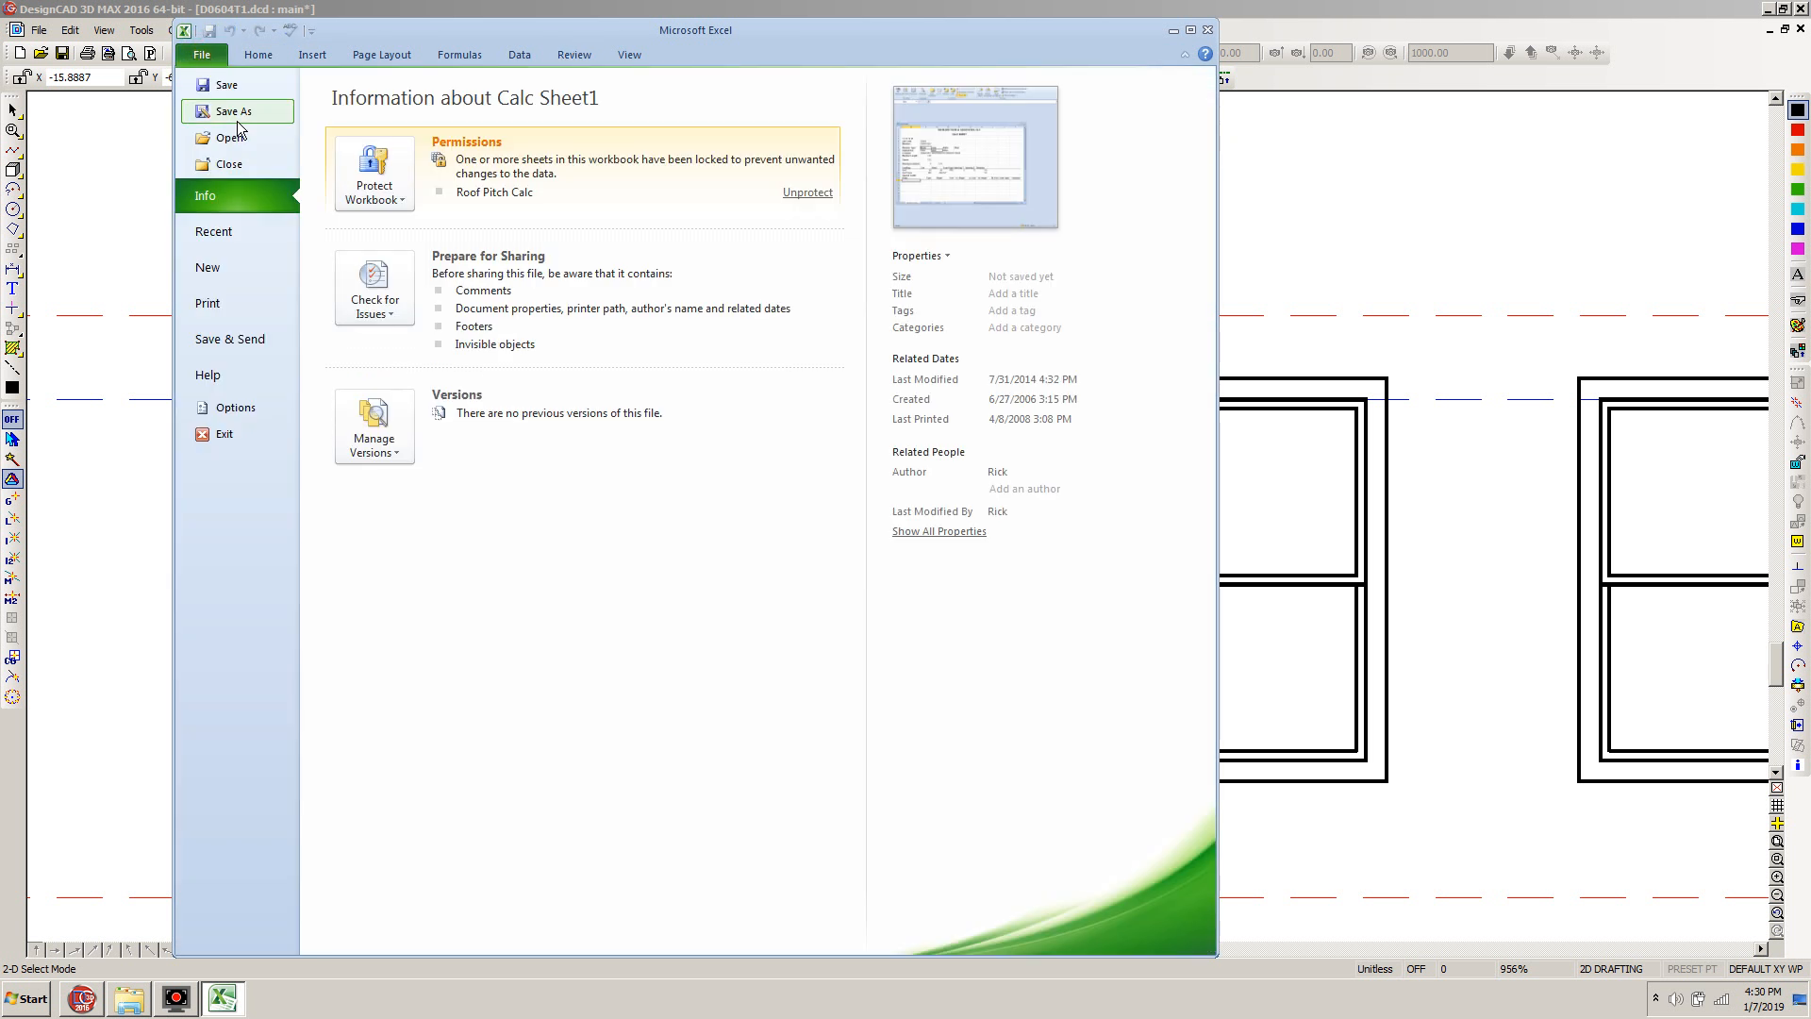
left_click(207, 267)
left_click(604, 200)
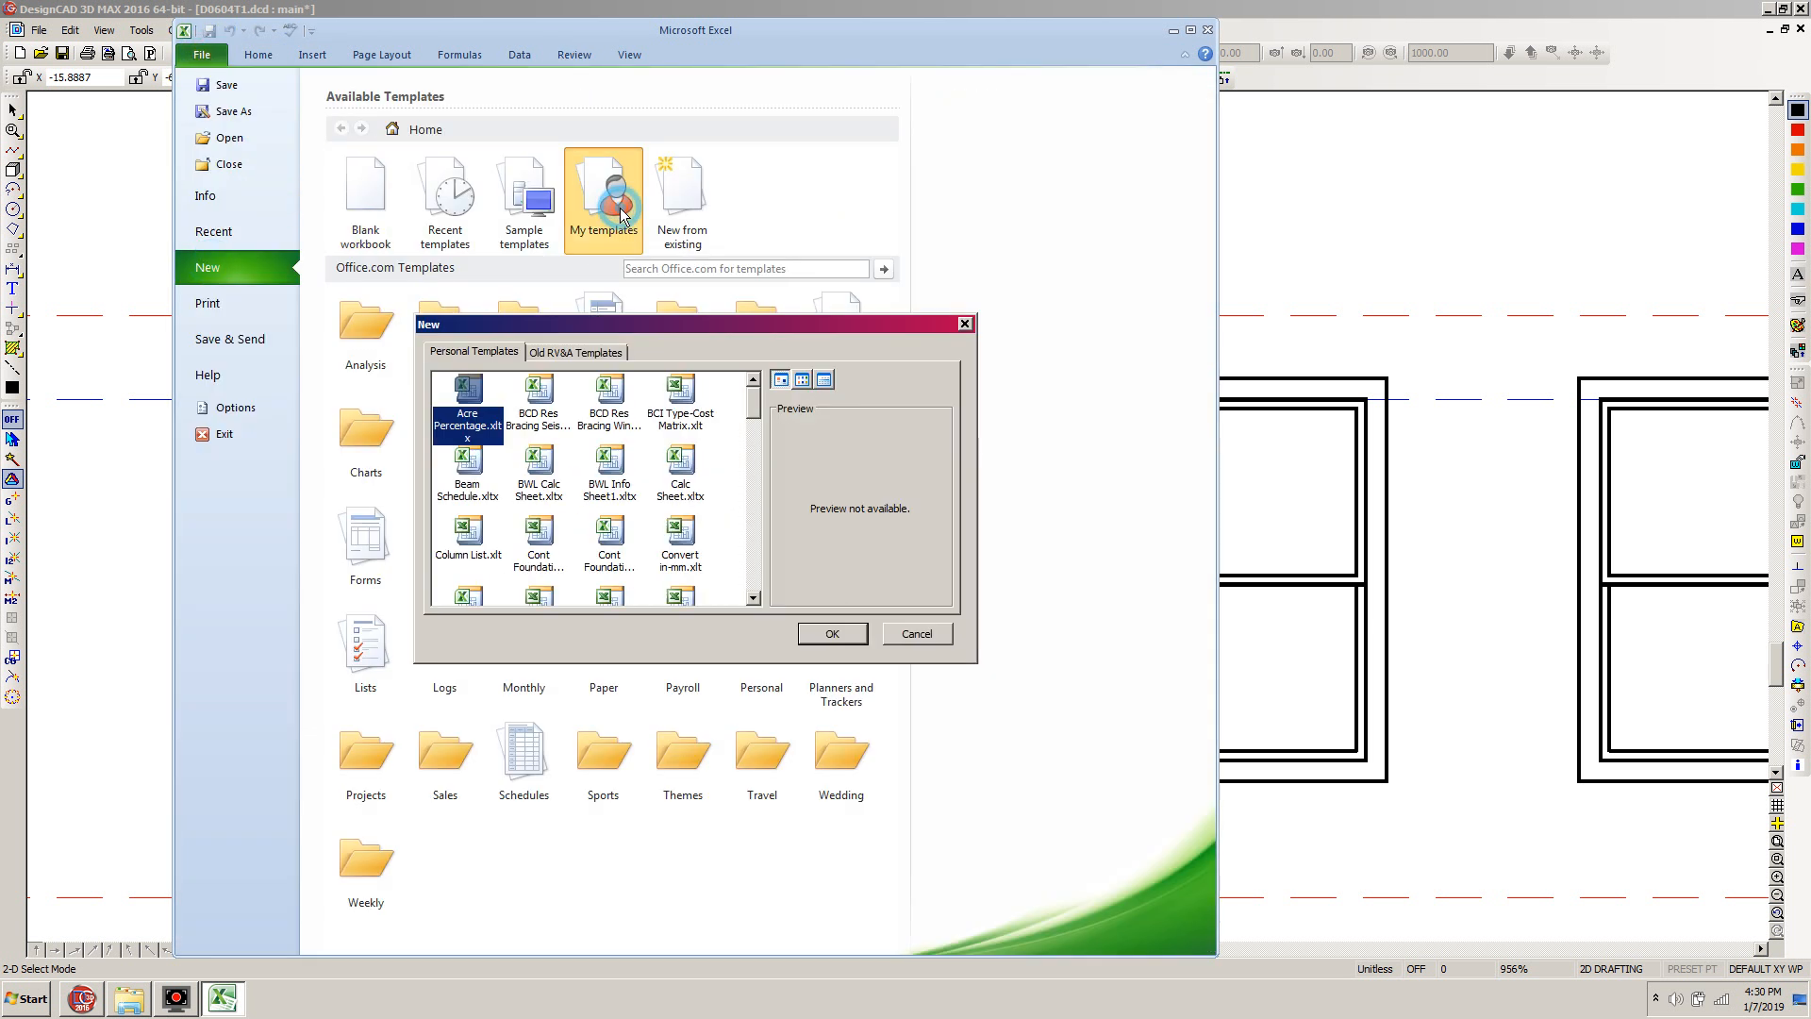
left_click_drag(753, 406, 767, 579)
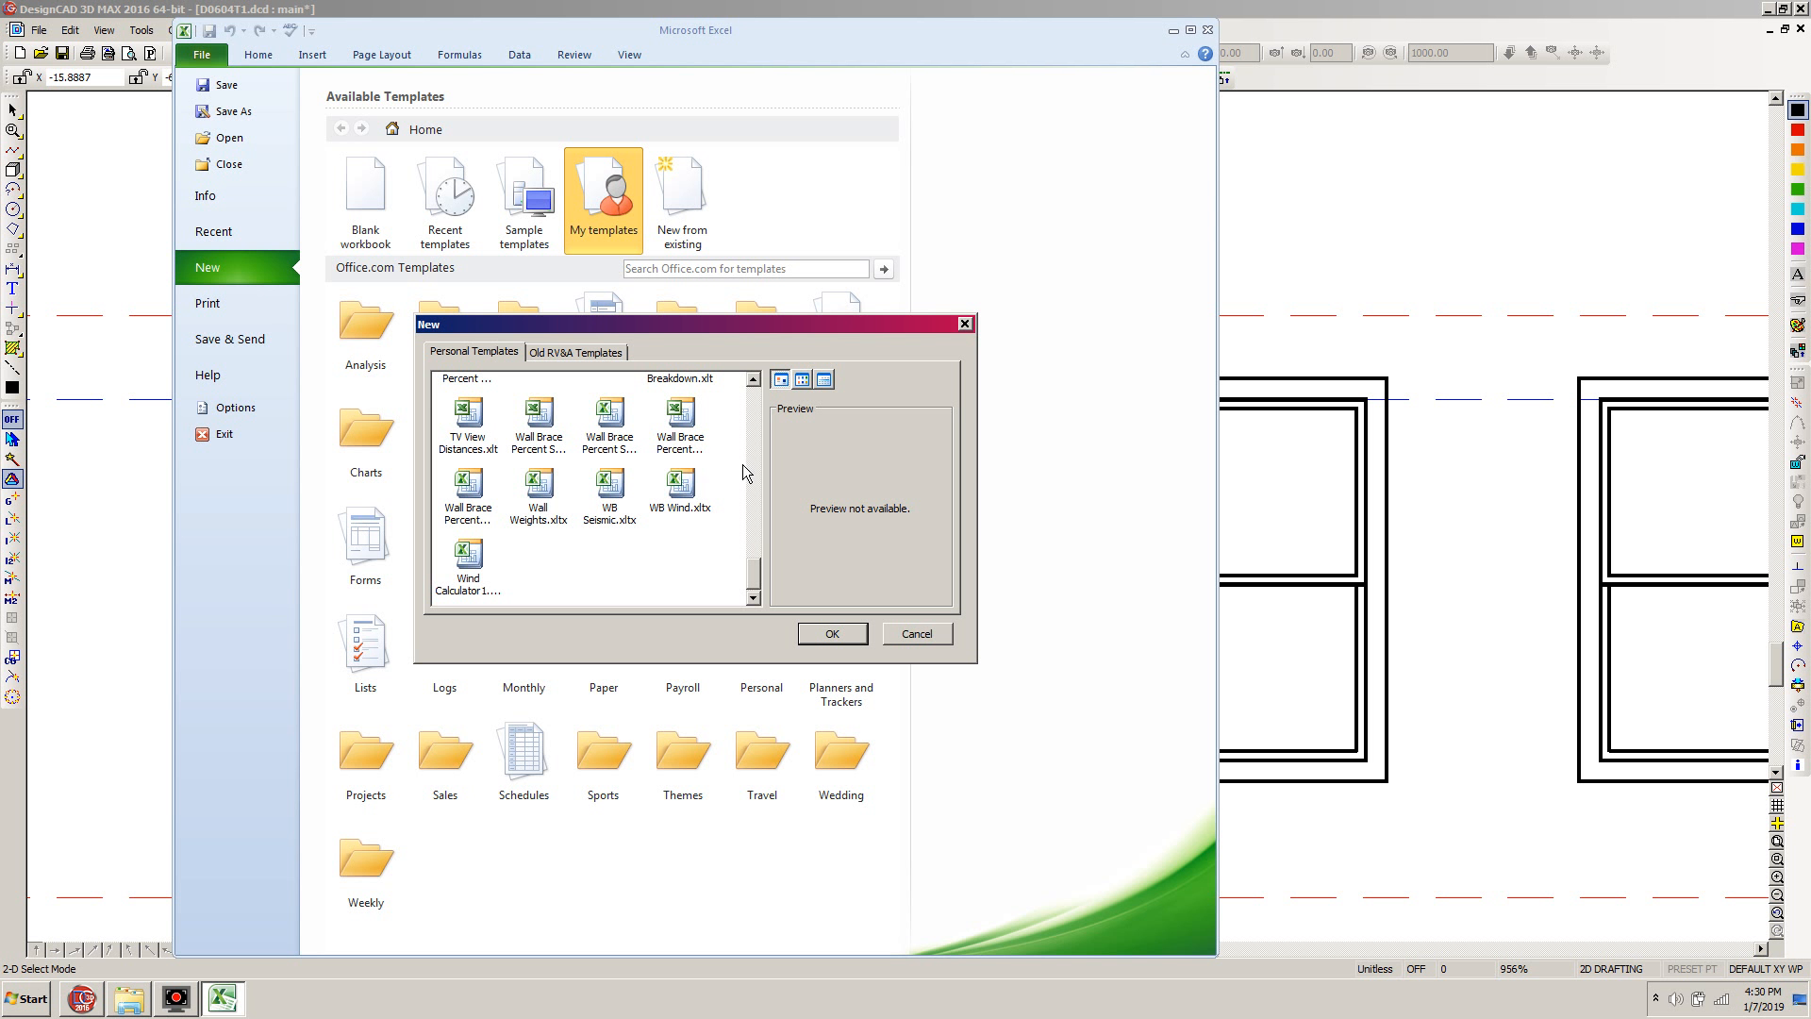
left_click(548, 491)
double_click(547, 490)
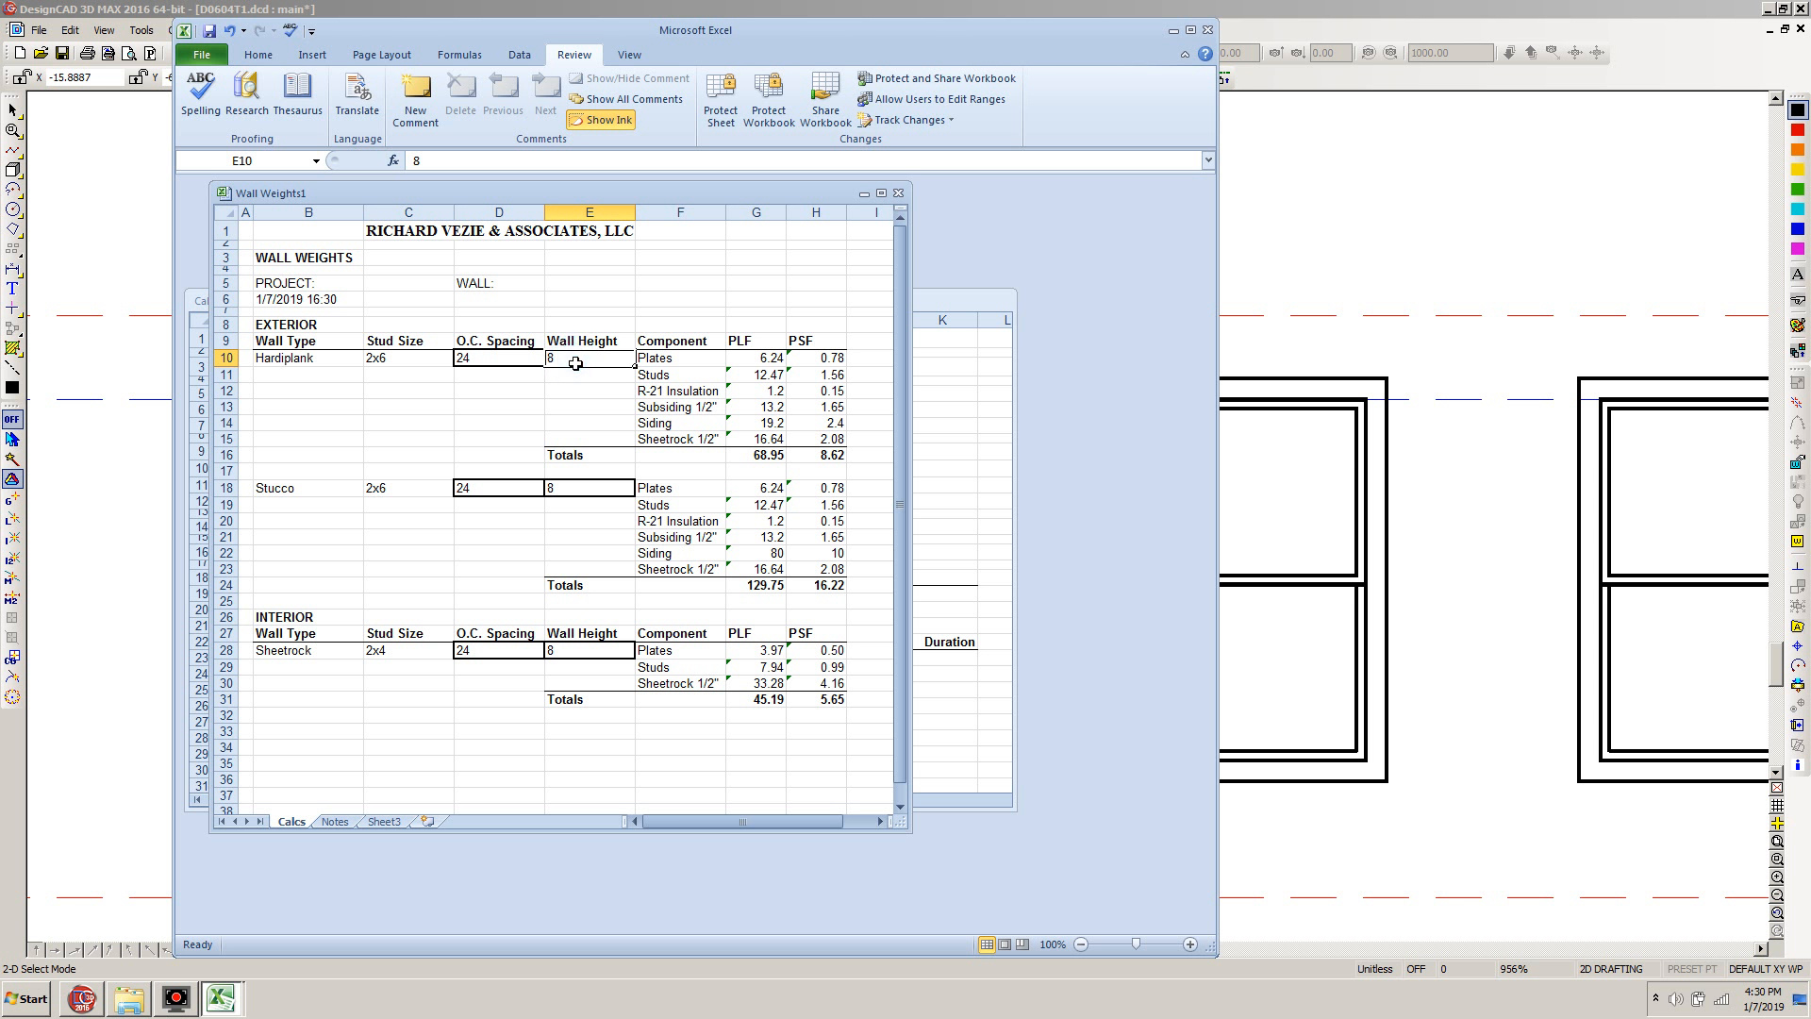
type("1.1667")
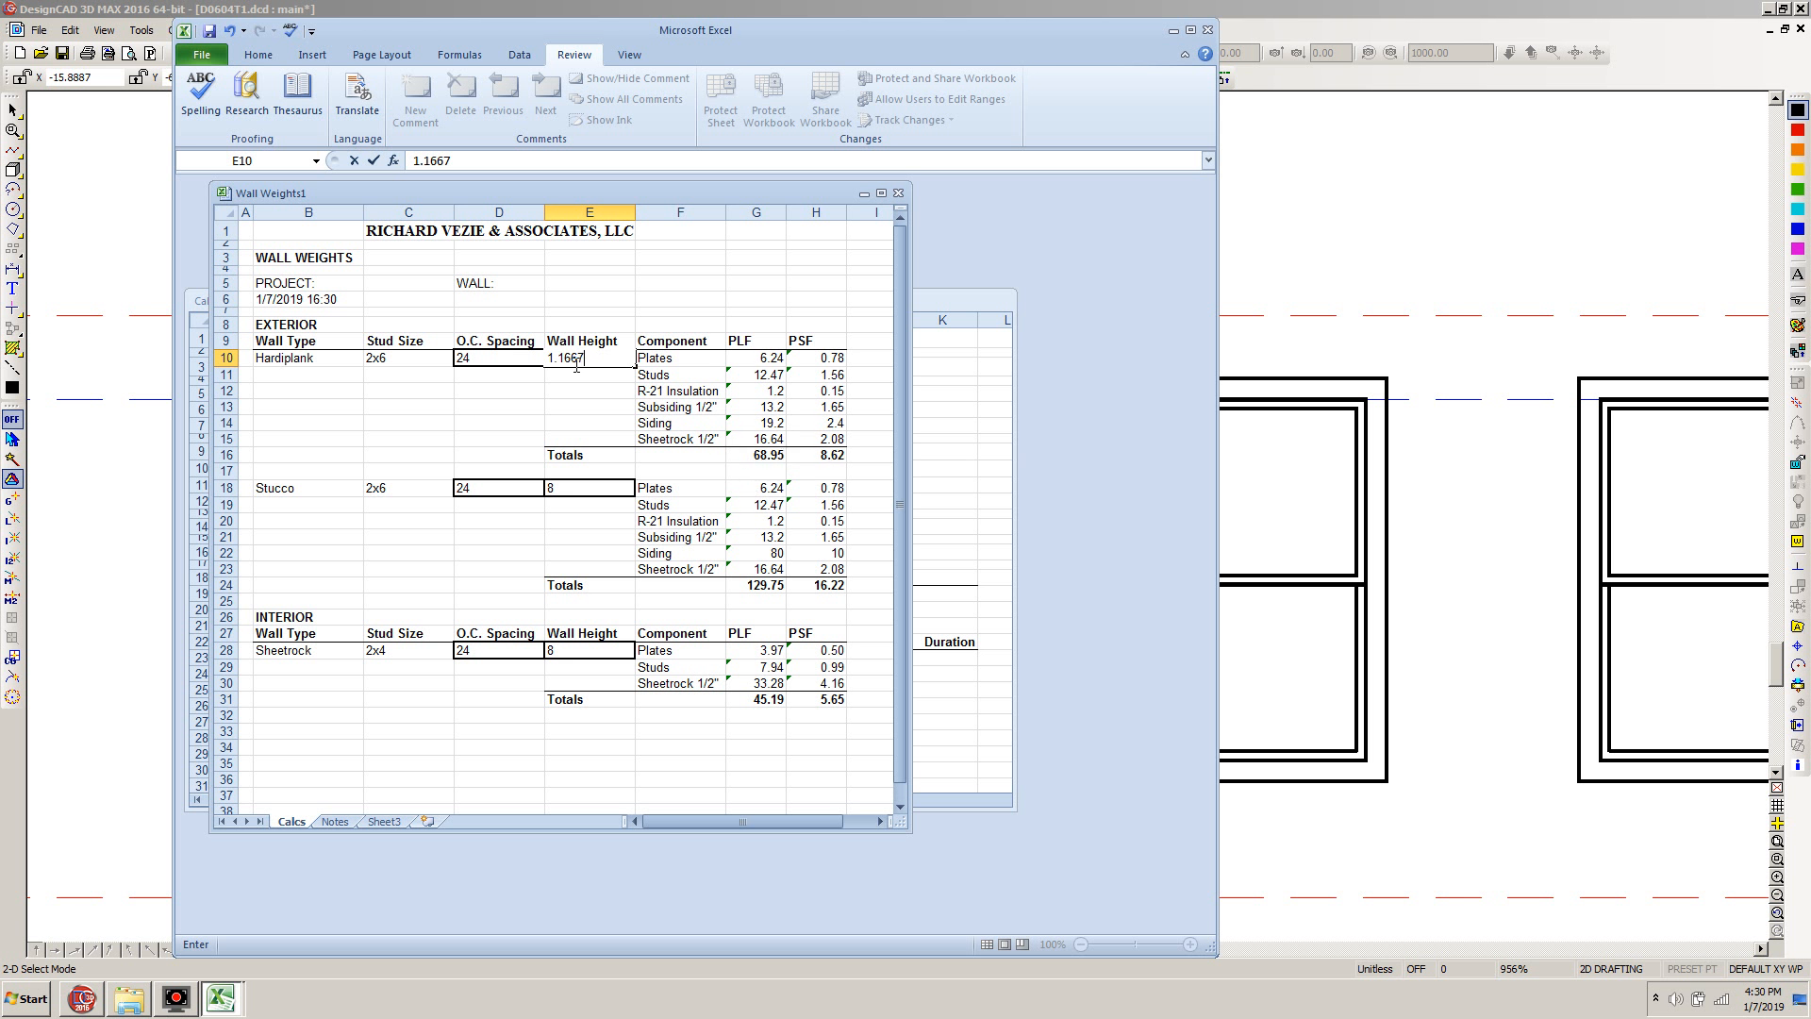
key("Return")
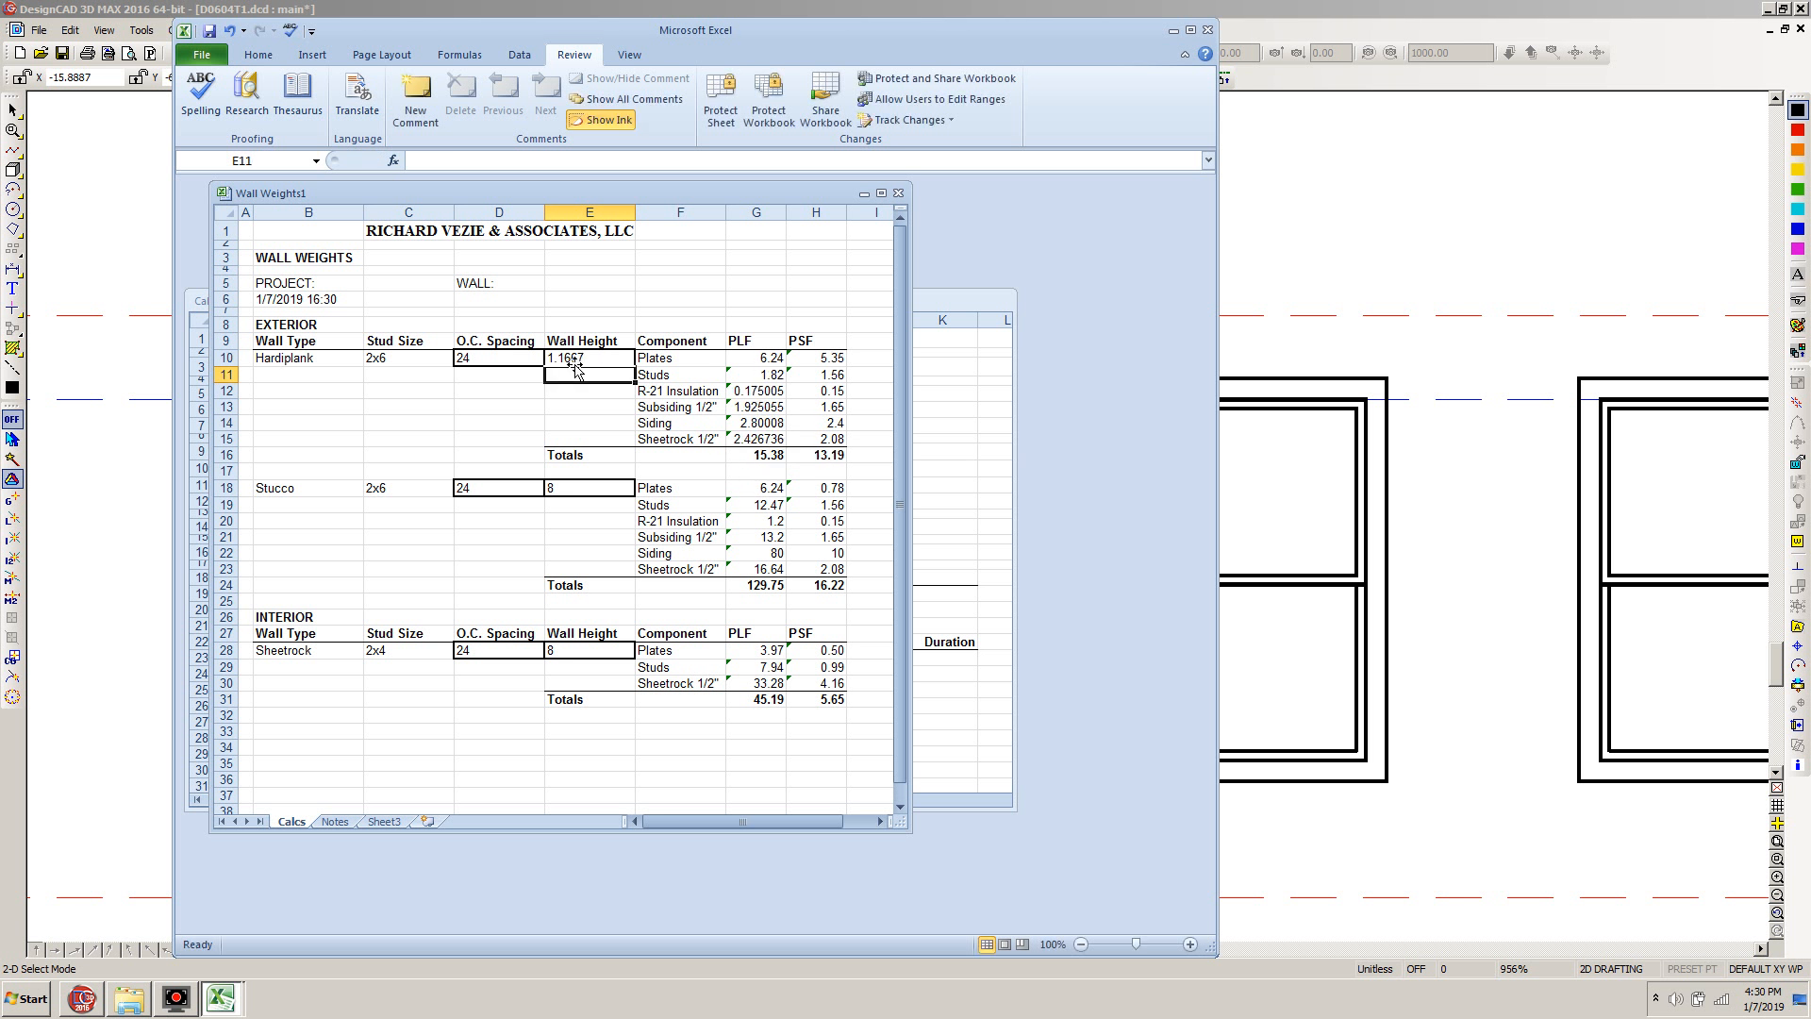
Copy the Hardiplank total PLF weight from Wall Weights1 into DL Begin cell H23 of Calc Sheet1 as a value only
left_click(768, 455)
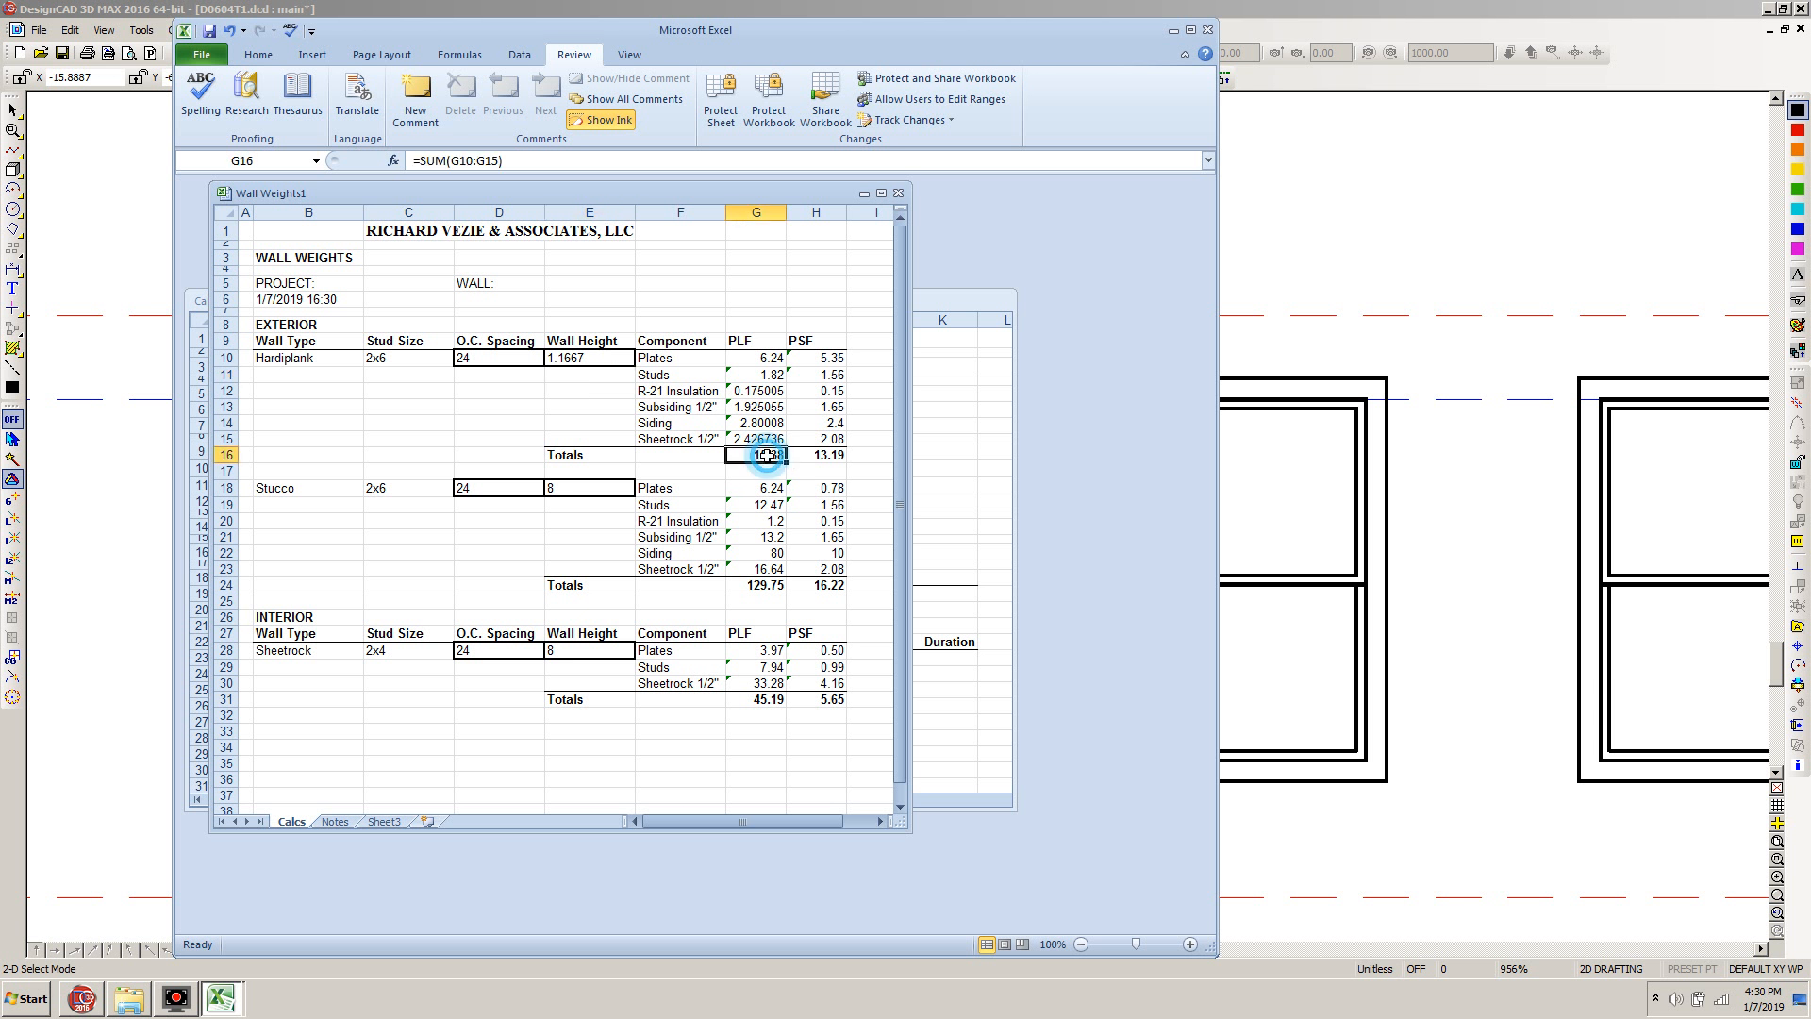
key("ctrl+c")
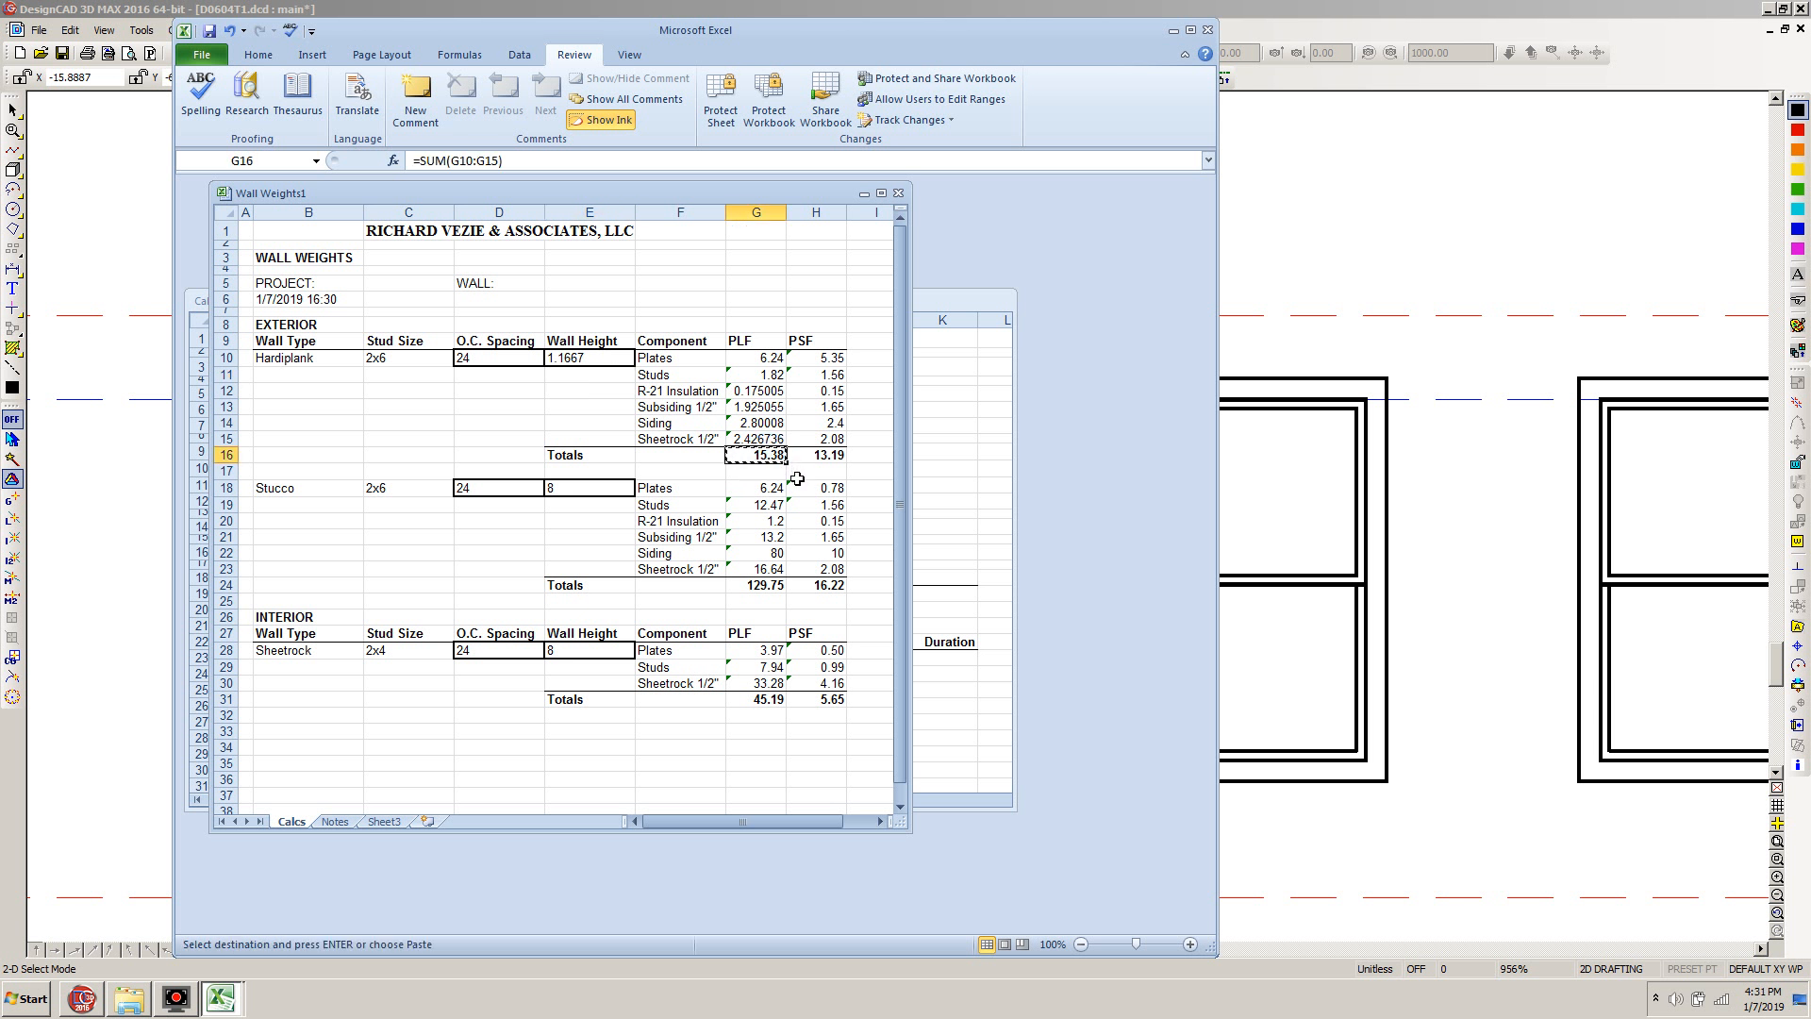
left_click(934, 307)
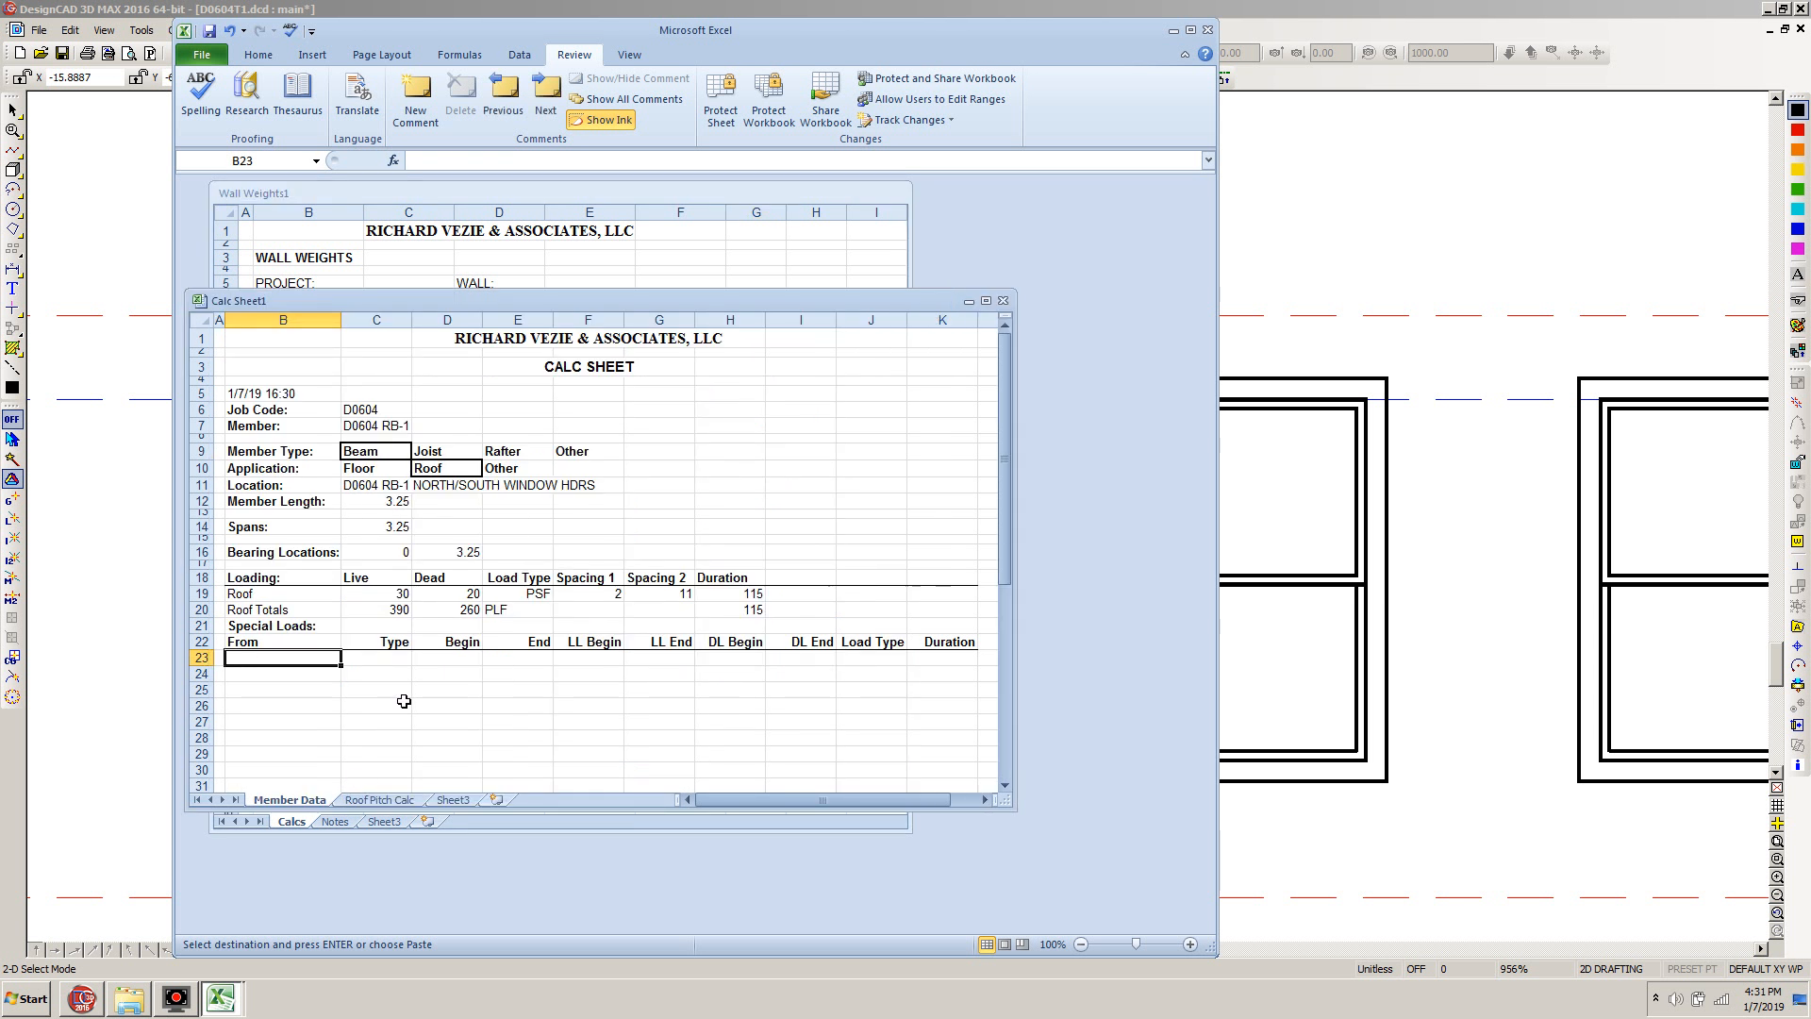
left_click(727, 658)
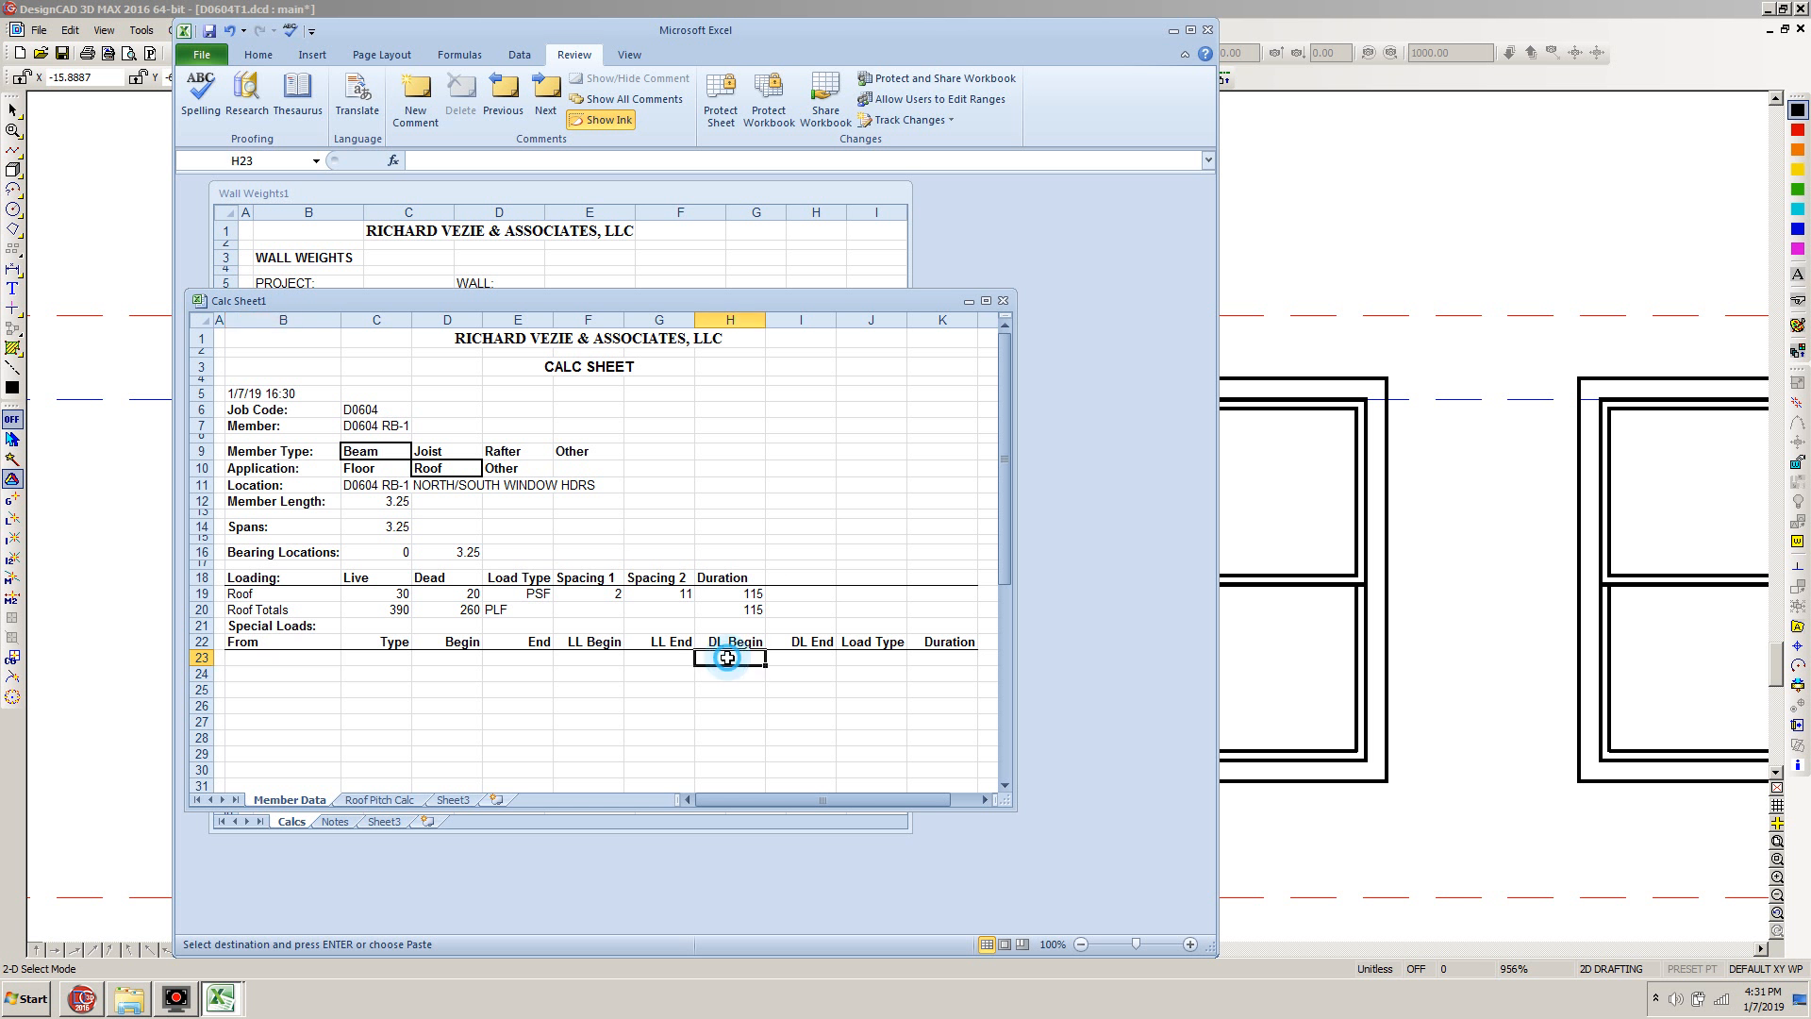
right_click(728, 659)
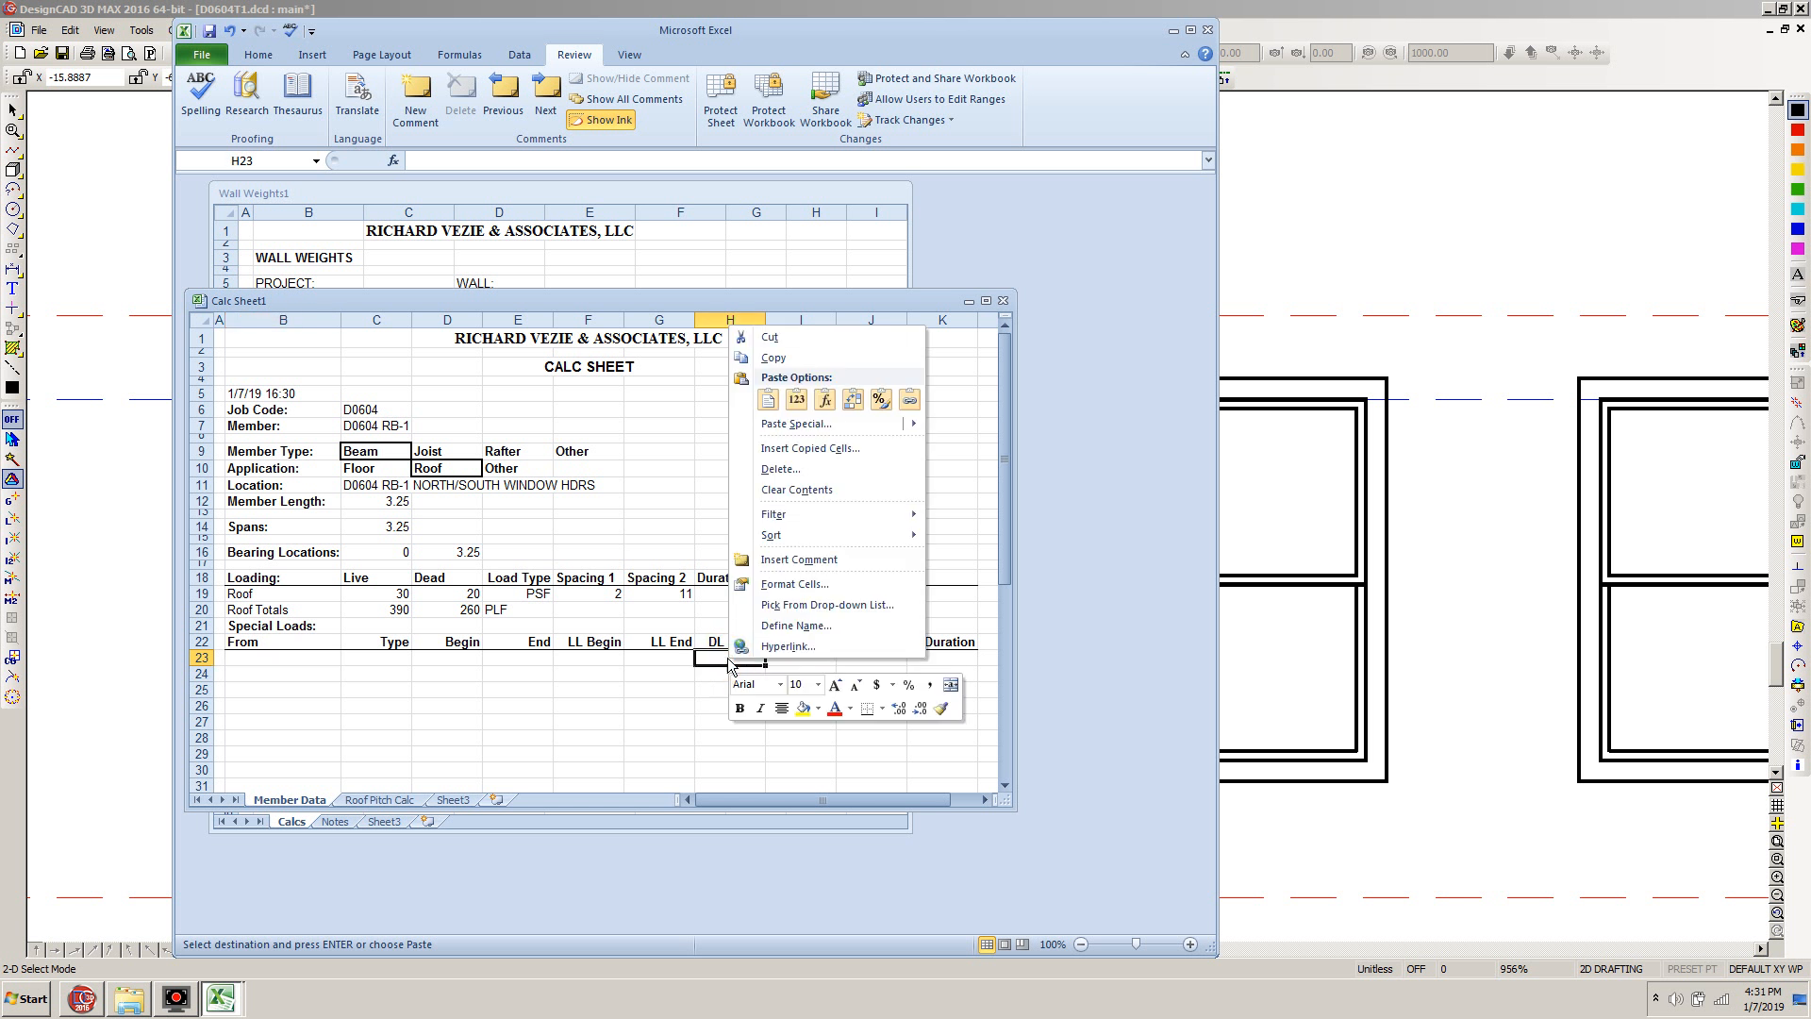
left_click(796, 399)
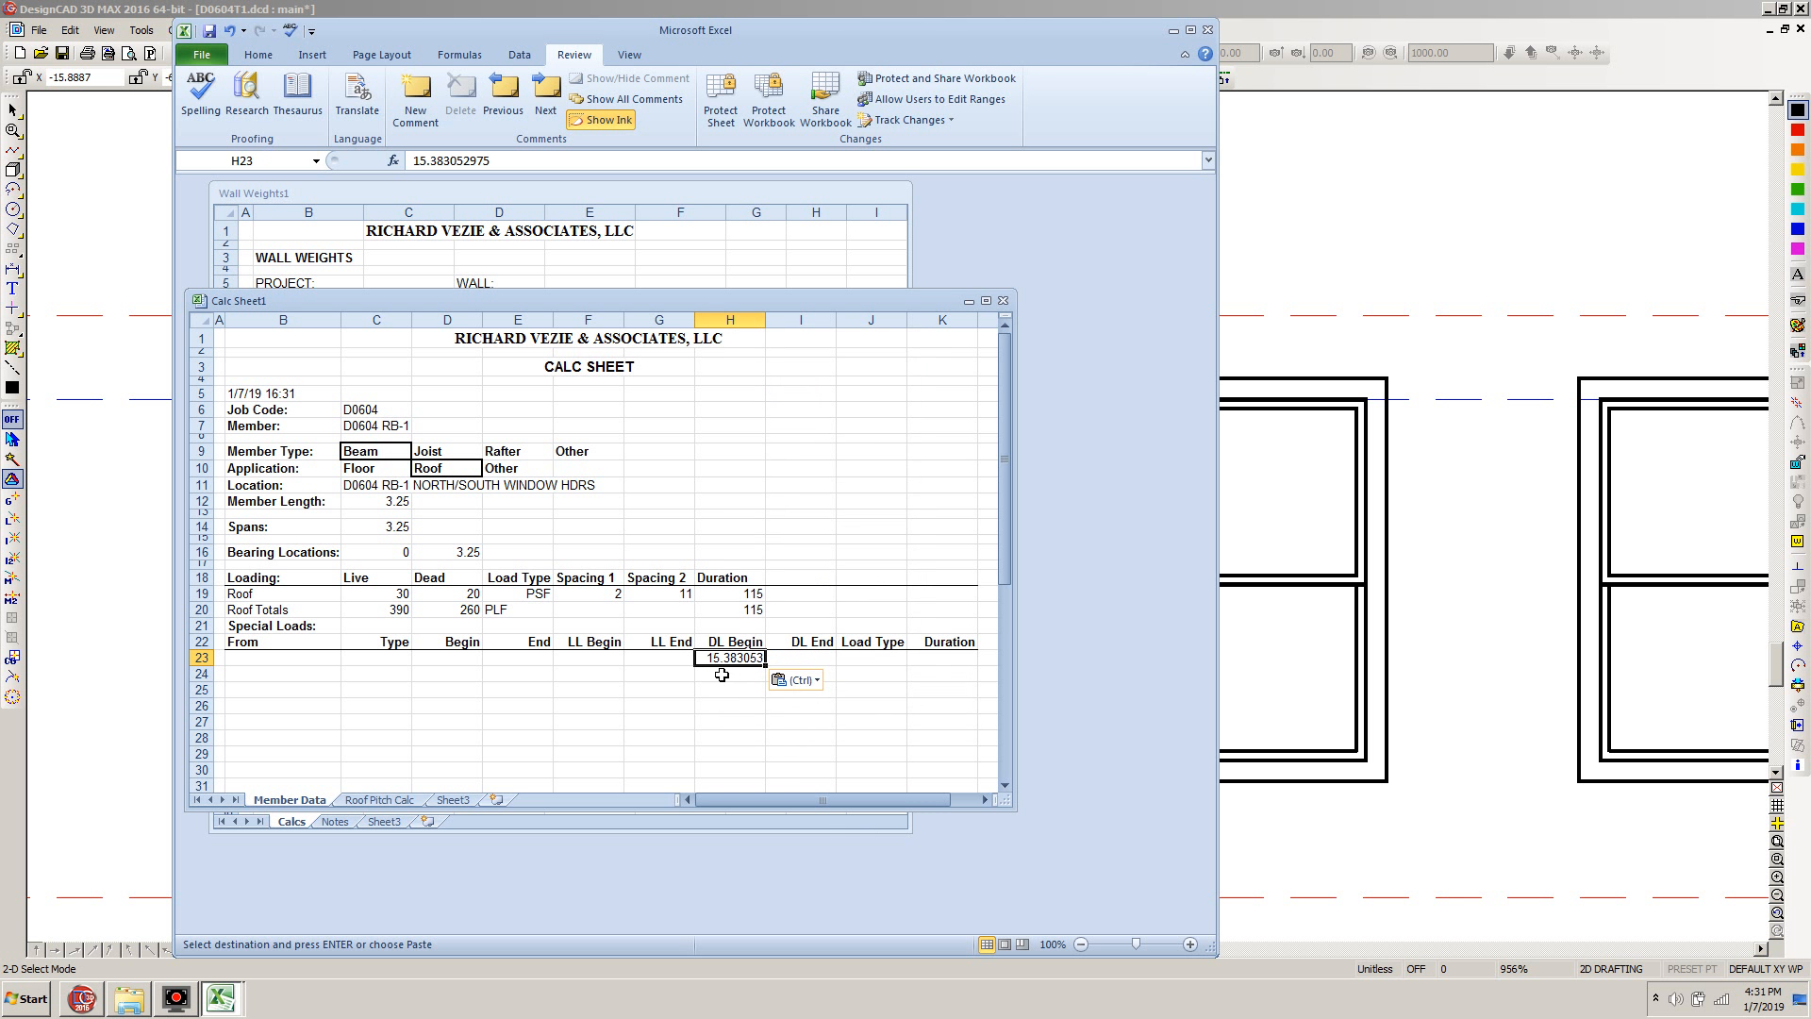
Set the special load's type in J23 to PLF and name its source in B23 as Wall Above
left_click(884, 660)
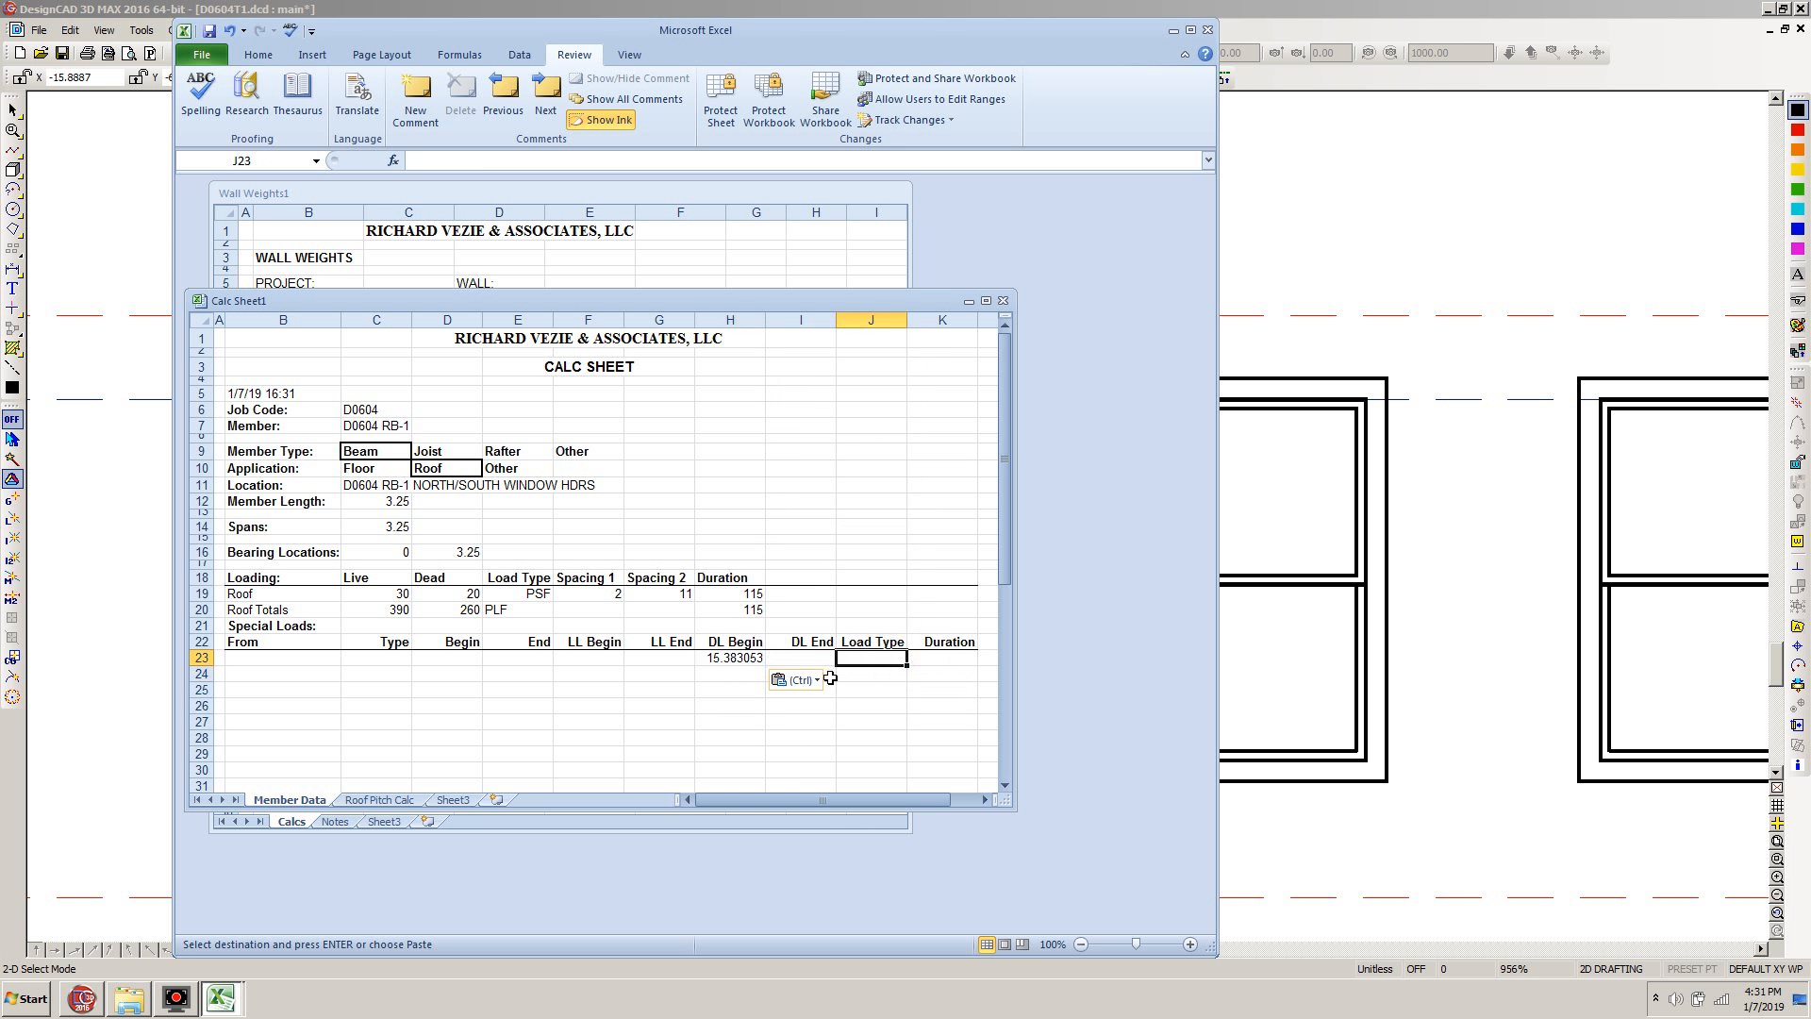
type("PLF")
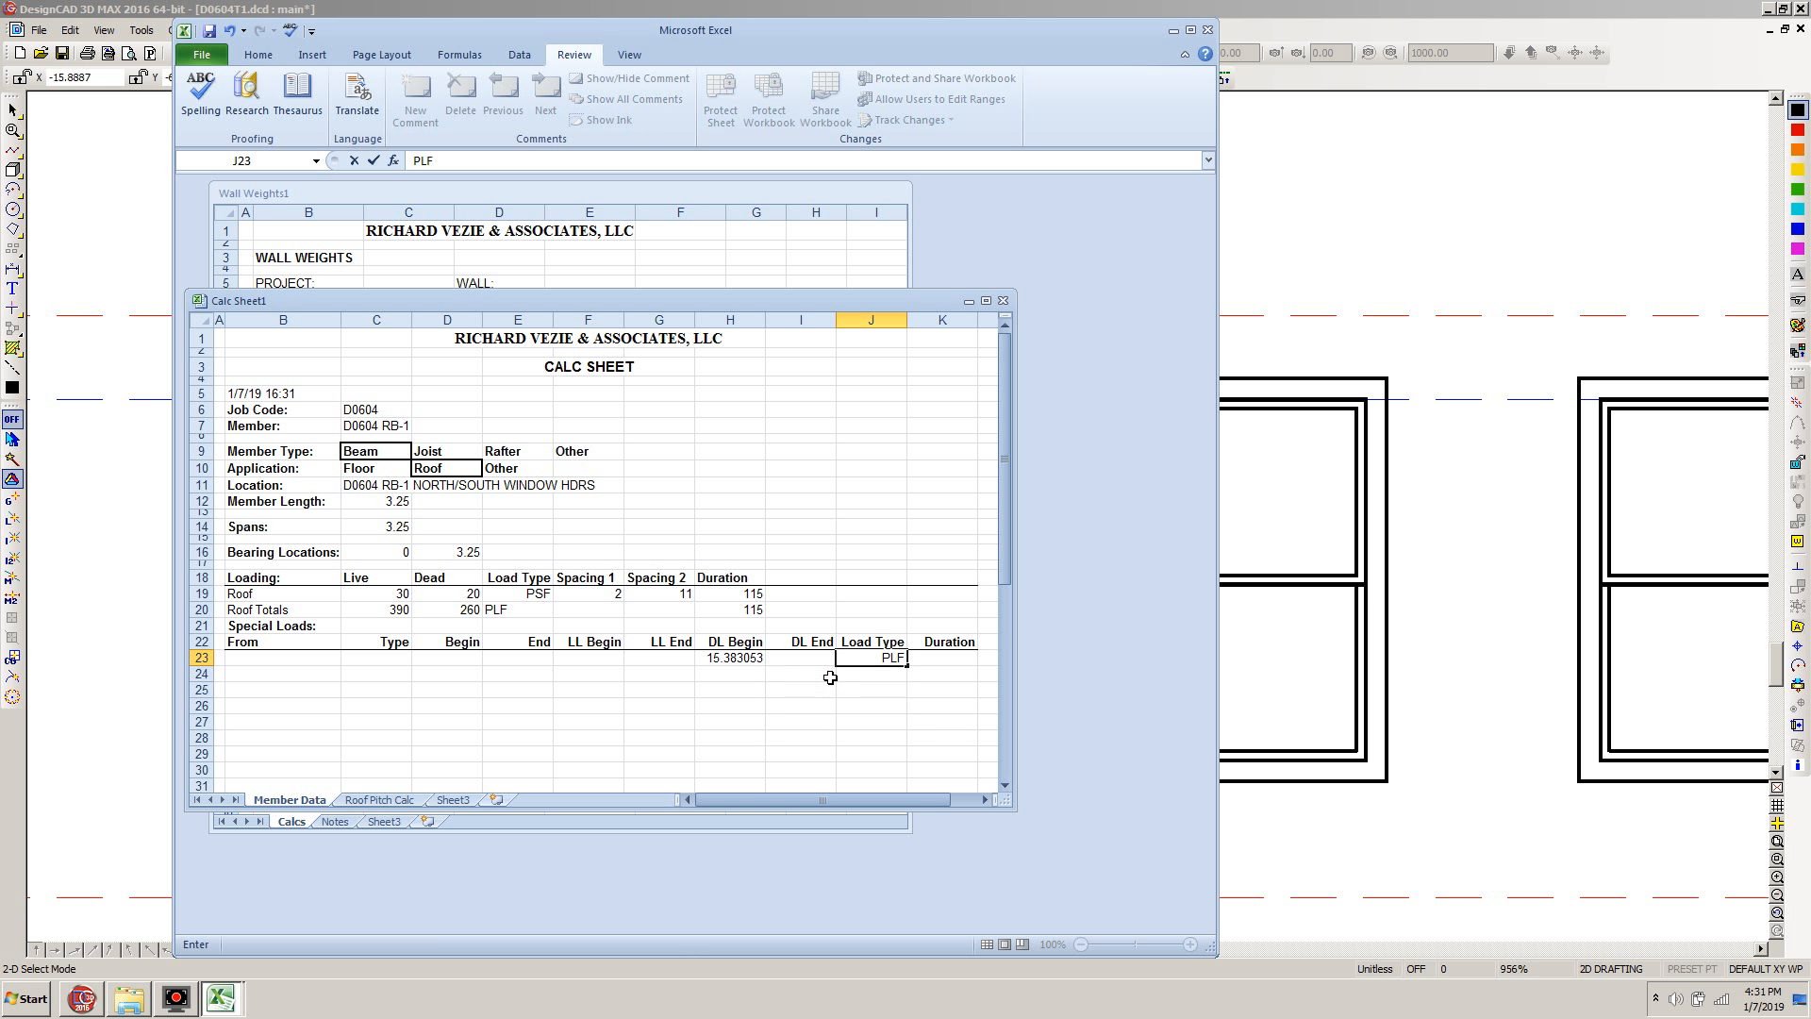
left_click(276, 657)
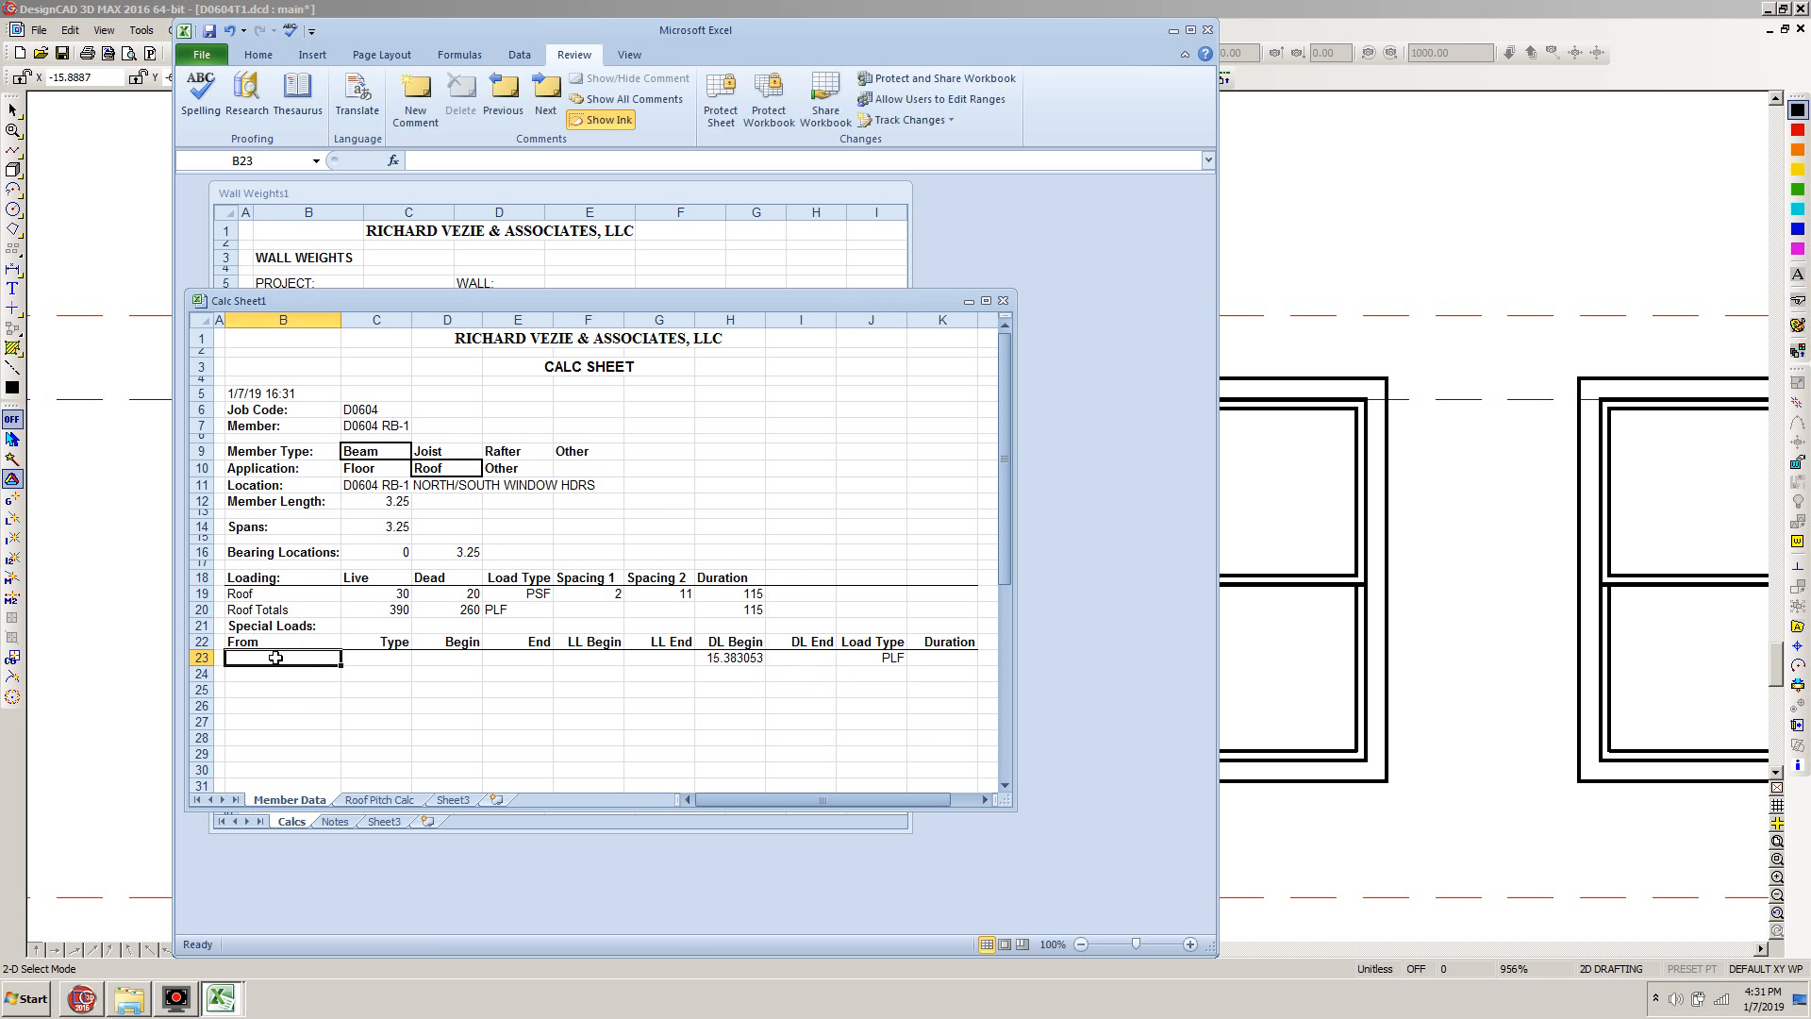
type("Wall Above")
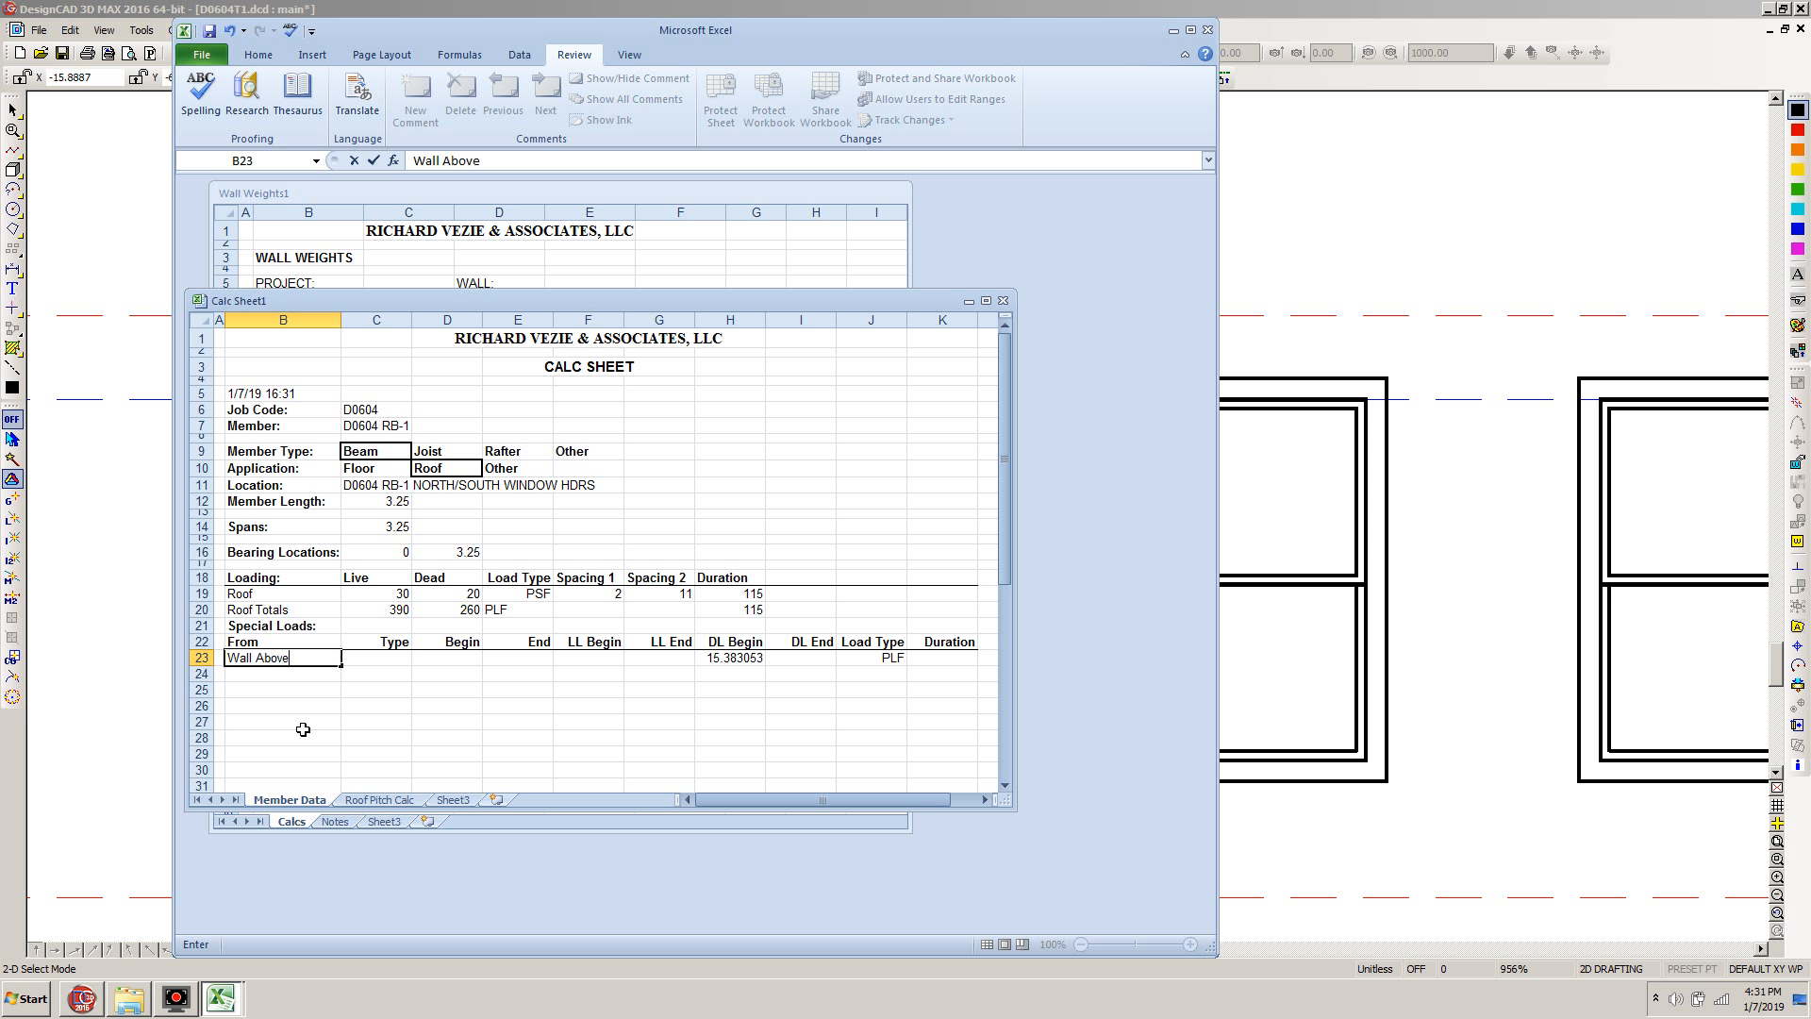
key("Tab")
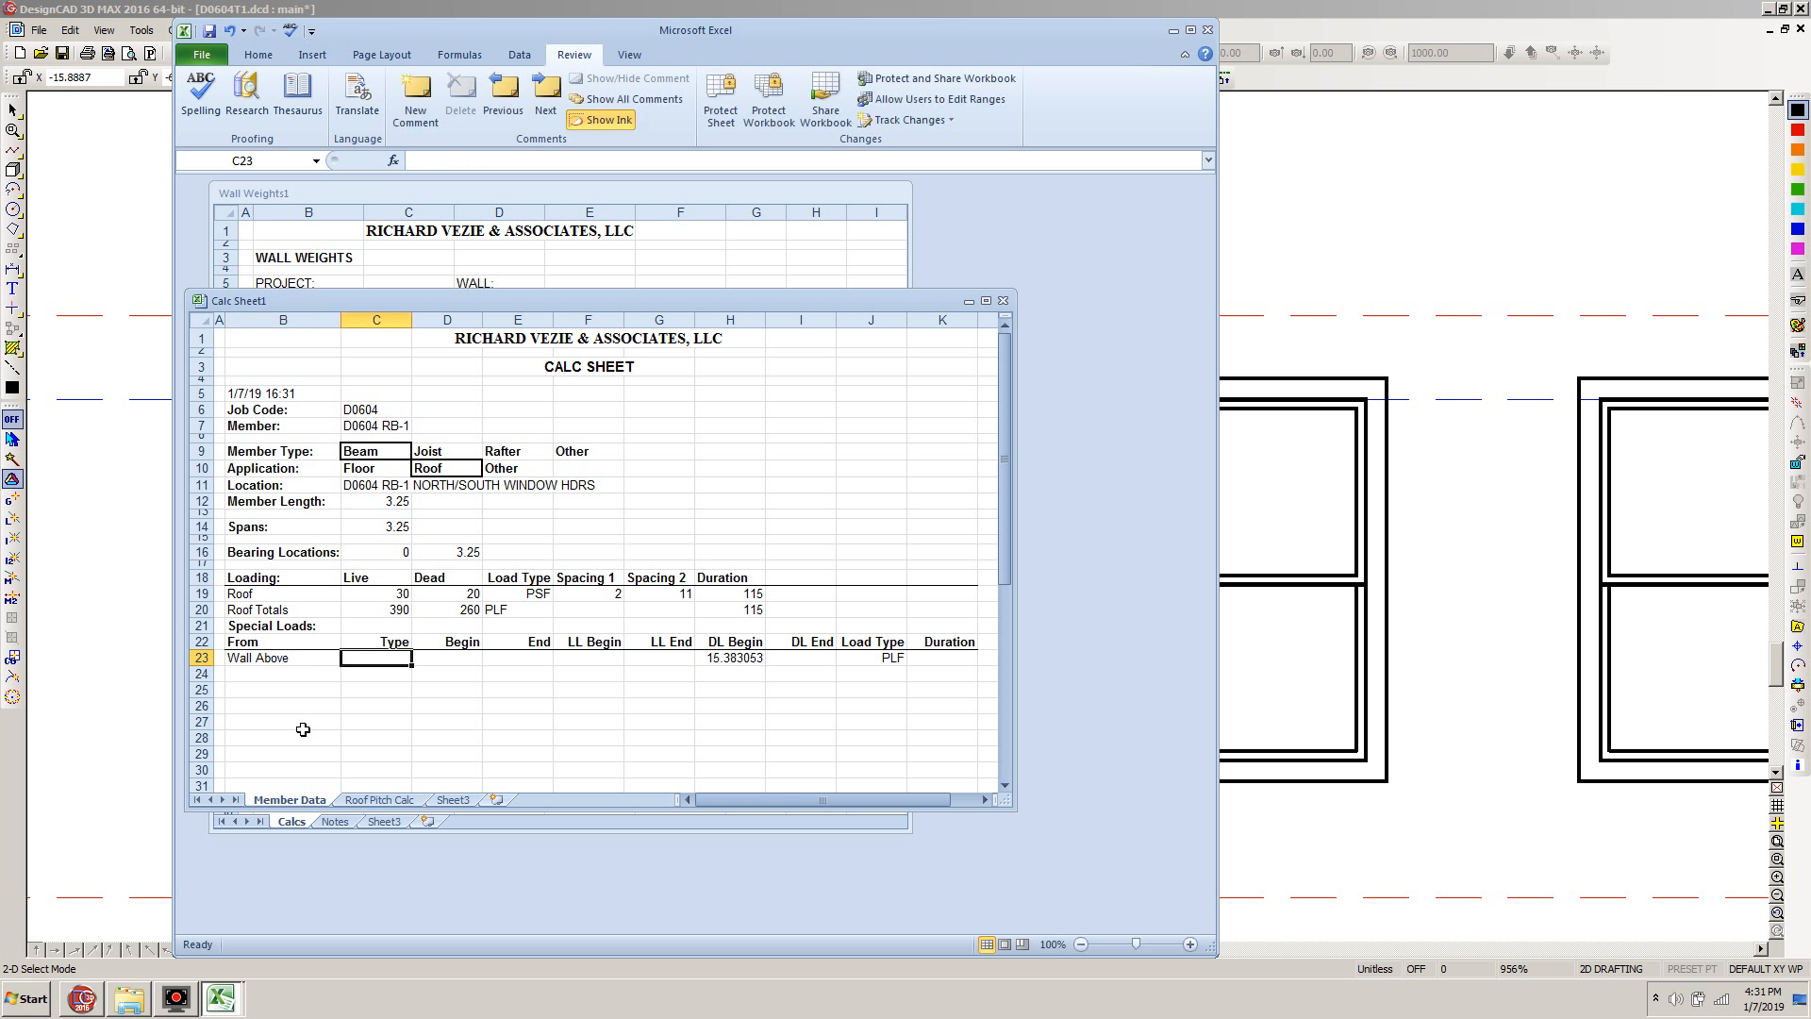
Set the Wall Above load's Type to U, its Begin to 0 and its End to 3.25
type("U")
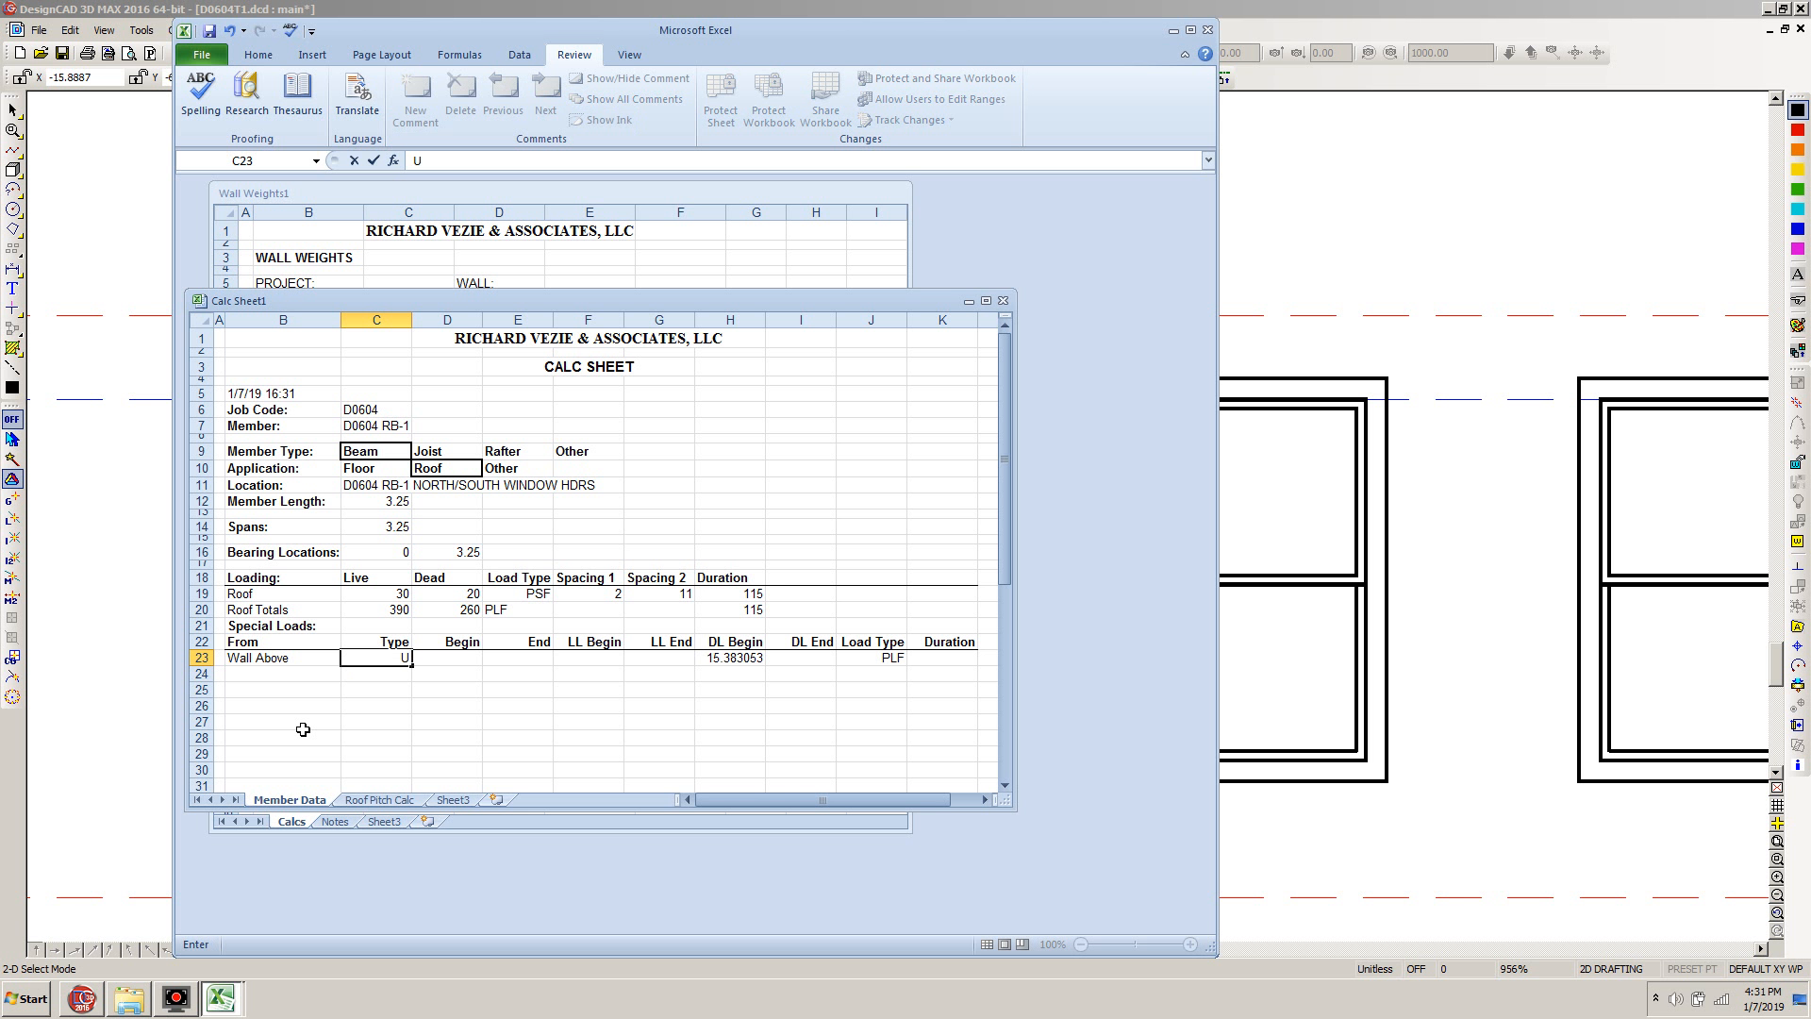
key("Tab")
type("0")
key("Tab")
type("3.25")
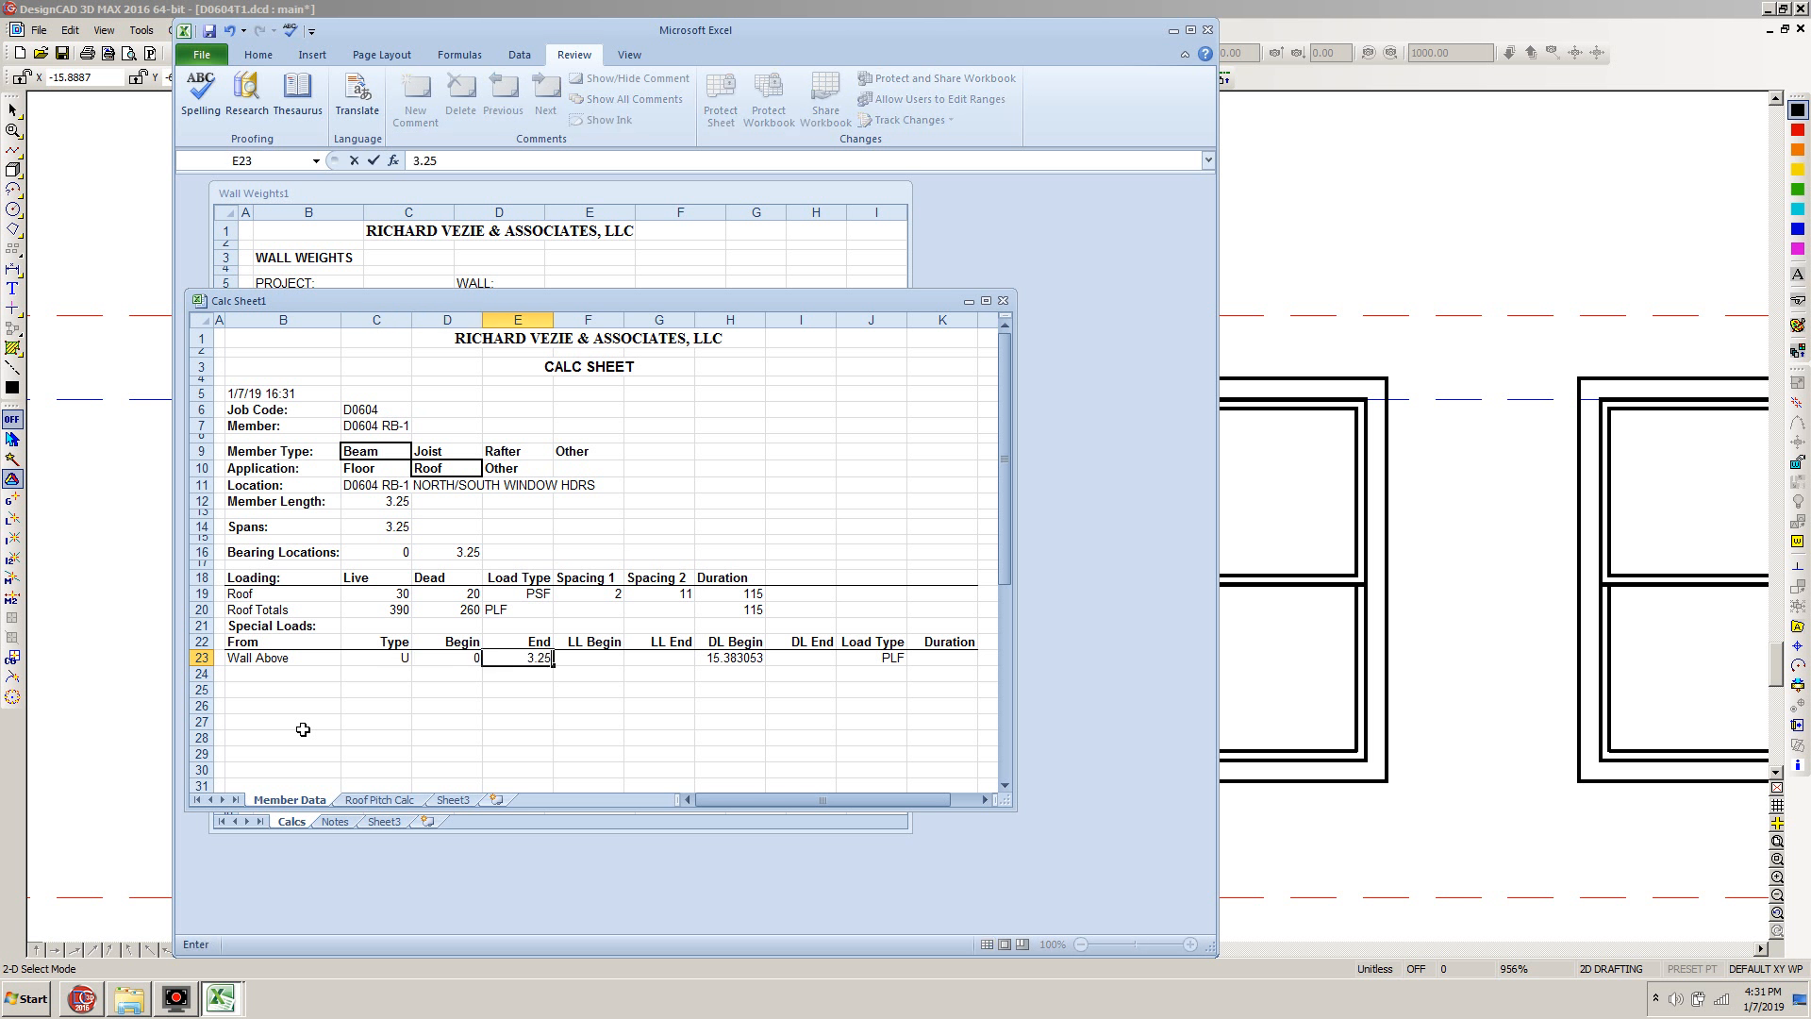
key("Tab")
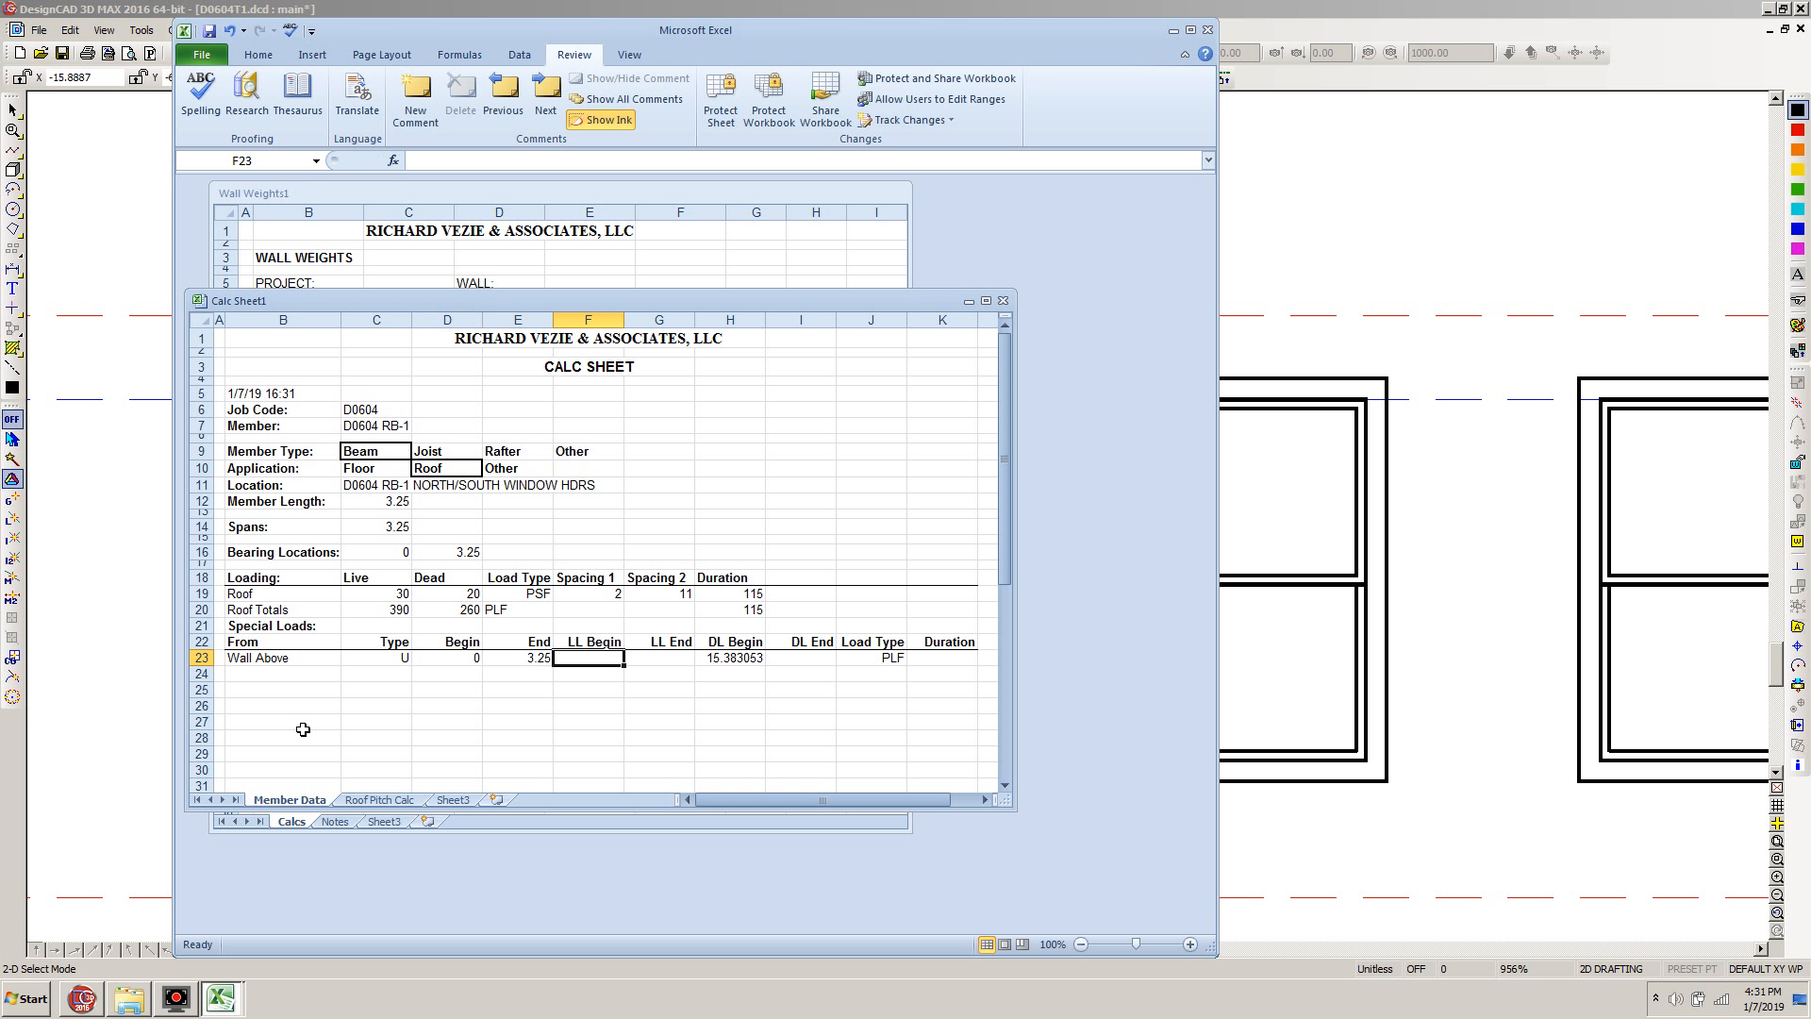
Set the Wall Above load's LL Begin to 0 and its Duration to 100
type("0")
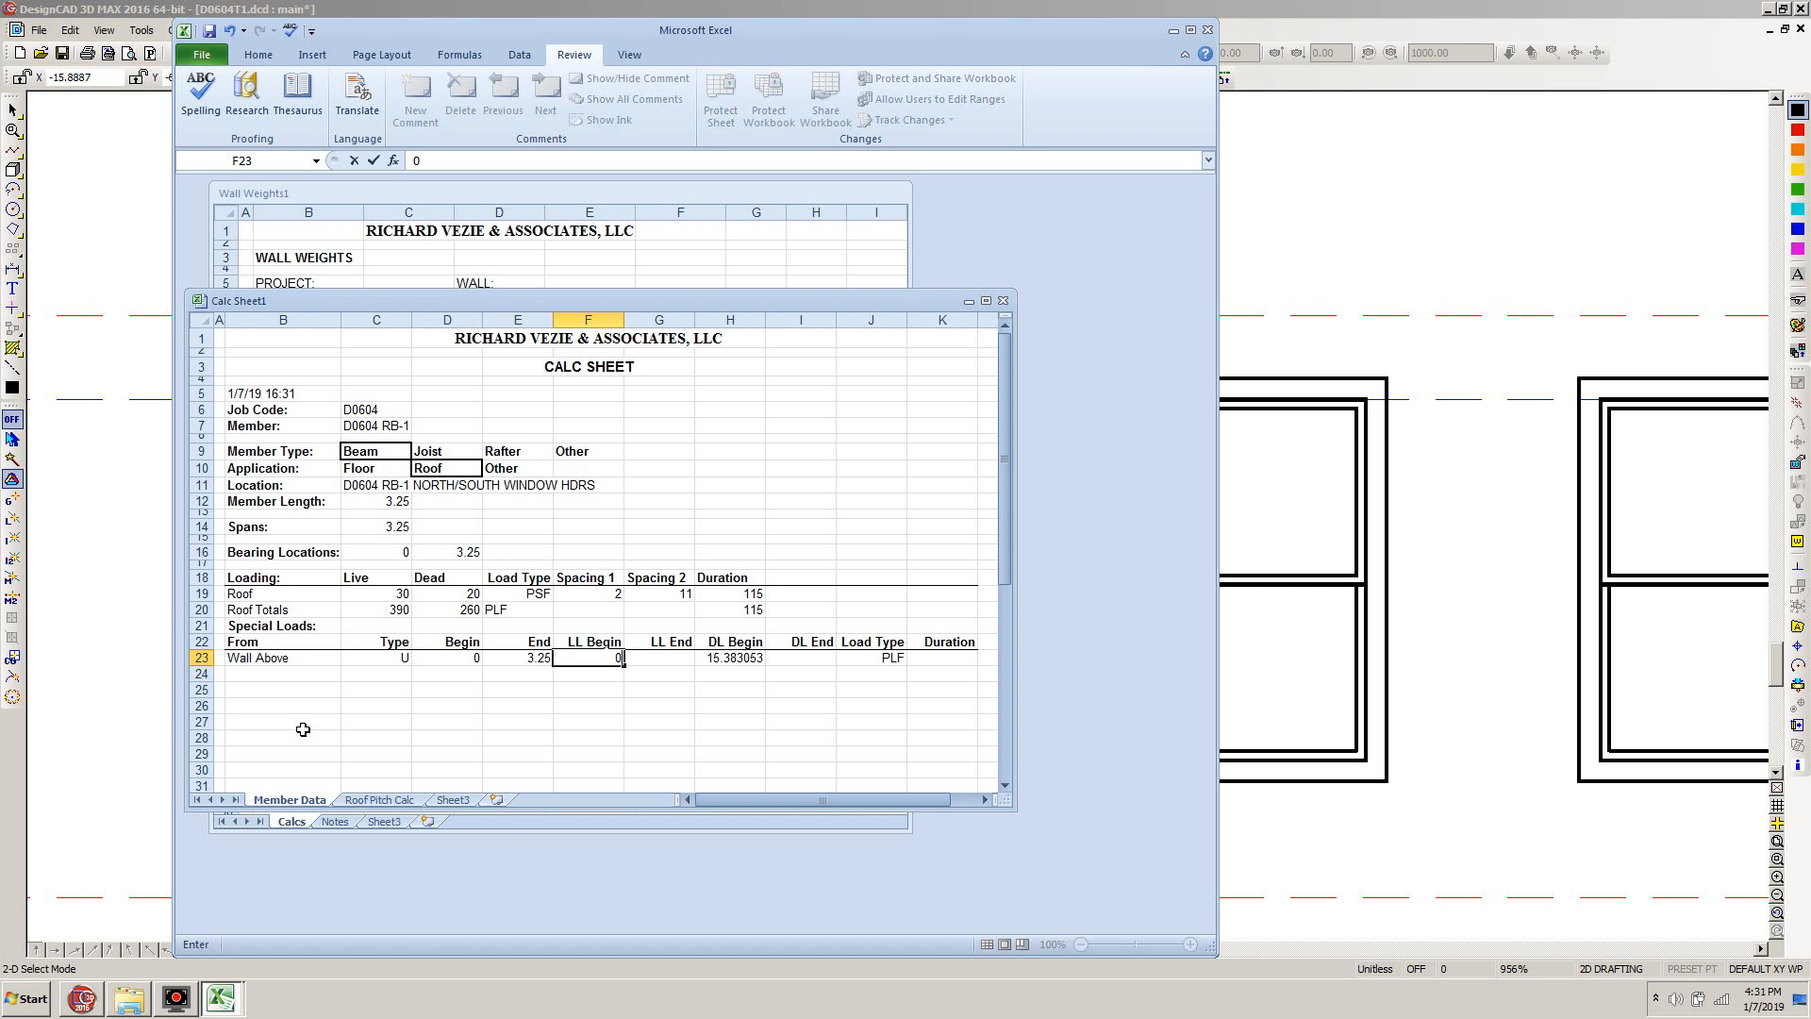
key("Tab")
key("Tab")
key("Tab")
key("Tab")
key("Tab")
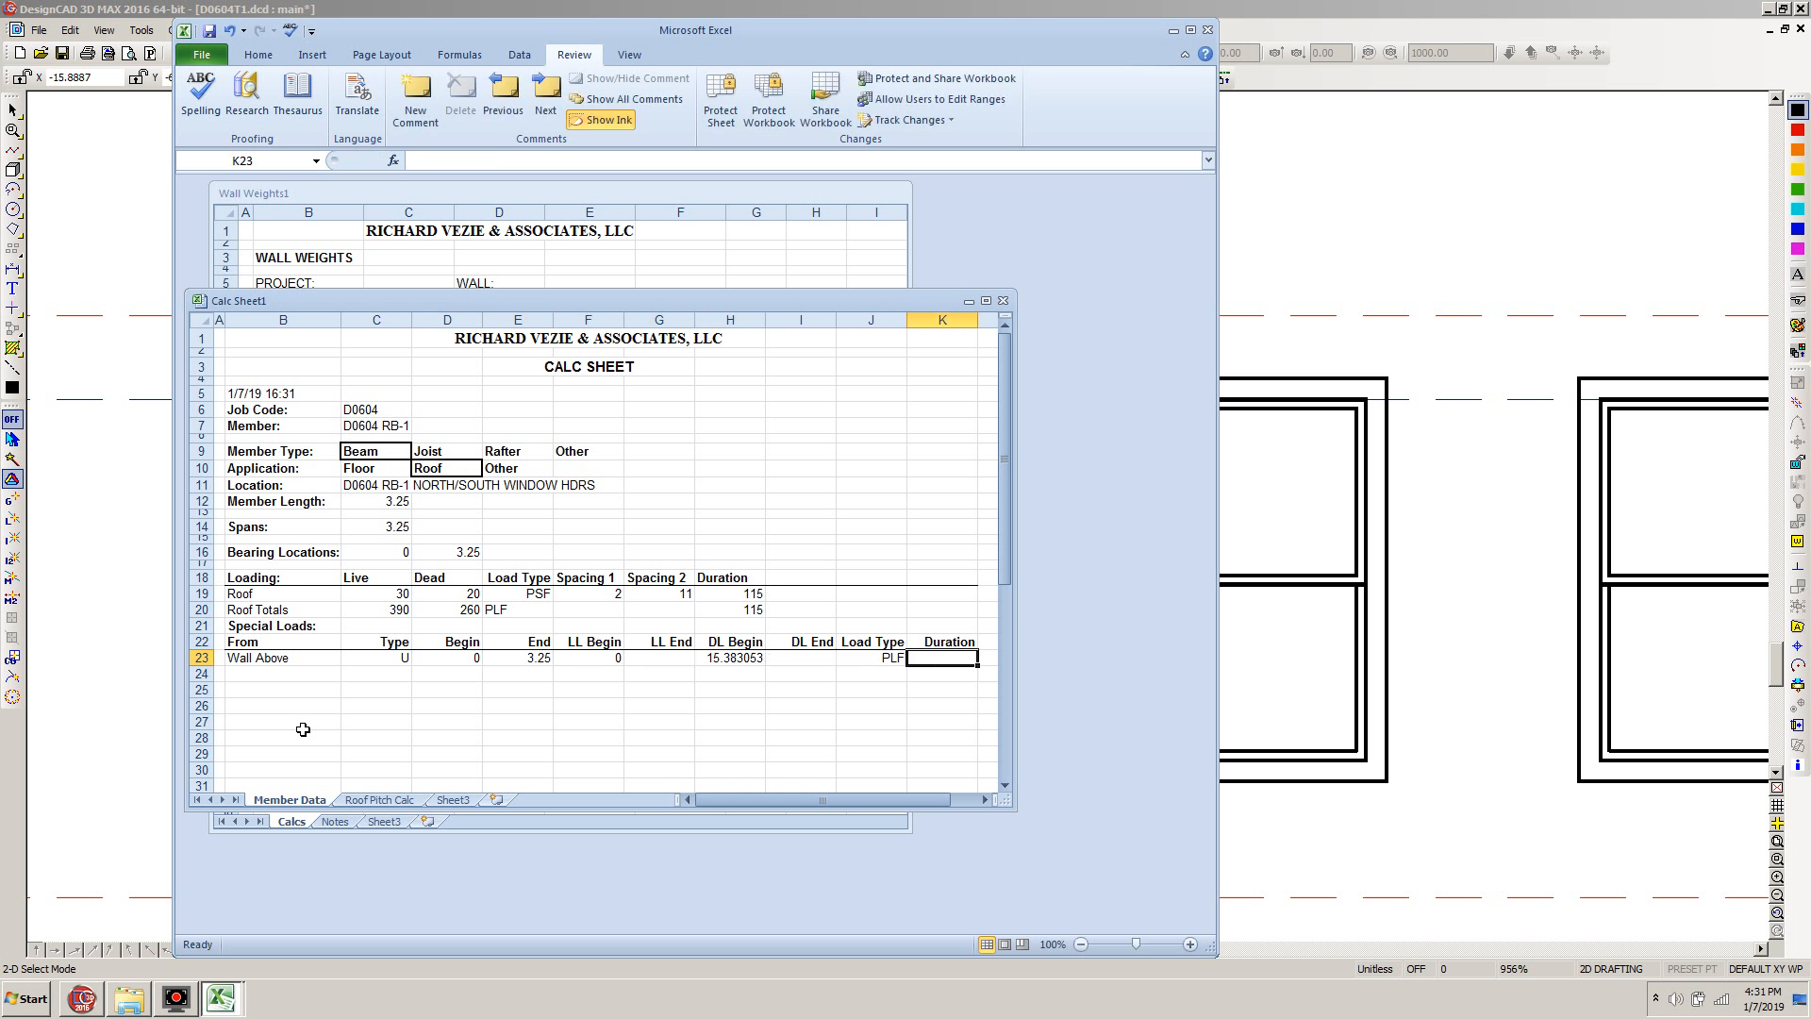
type("100")
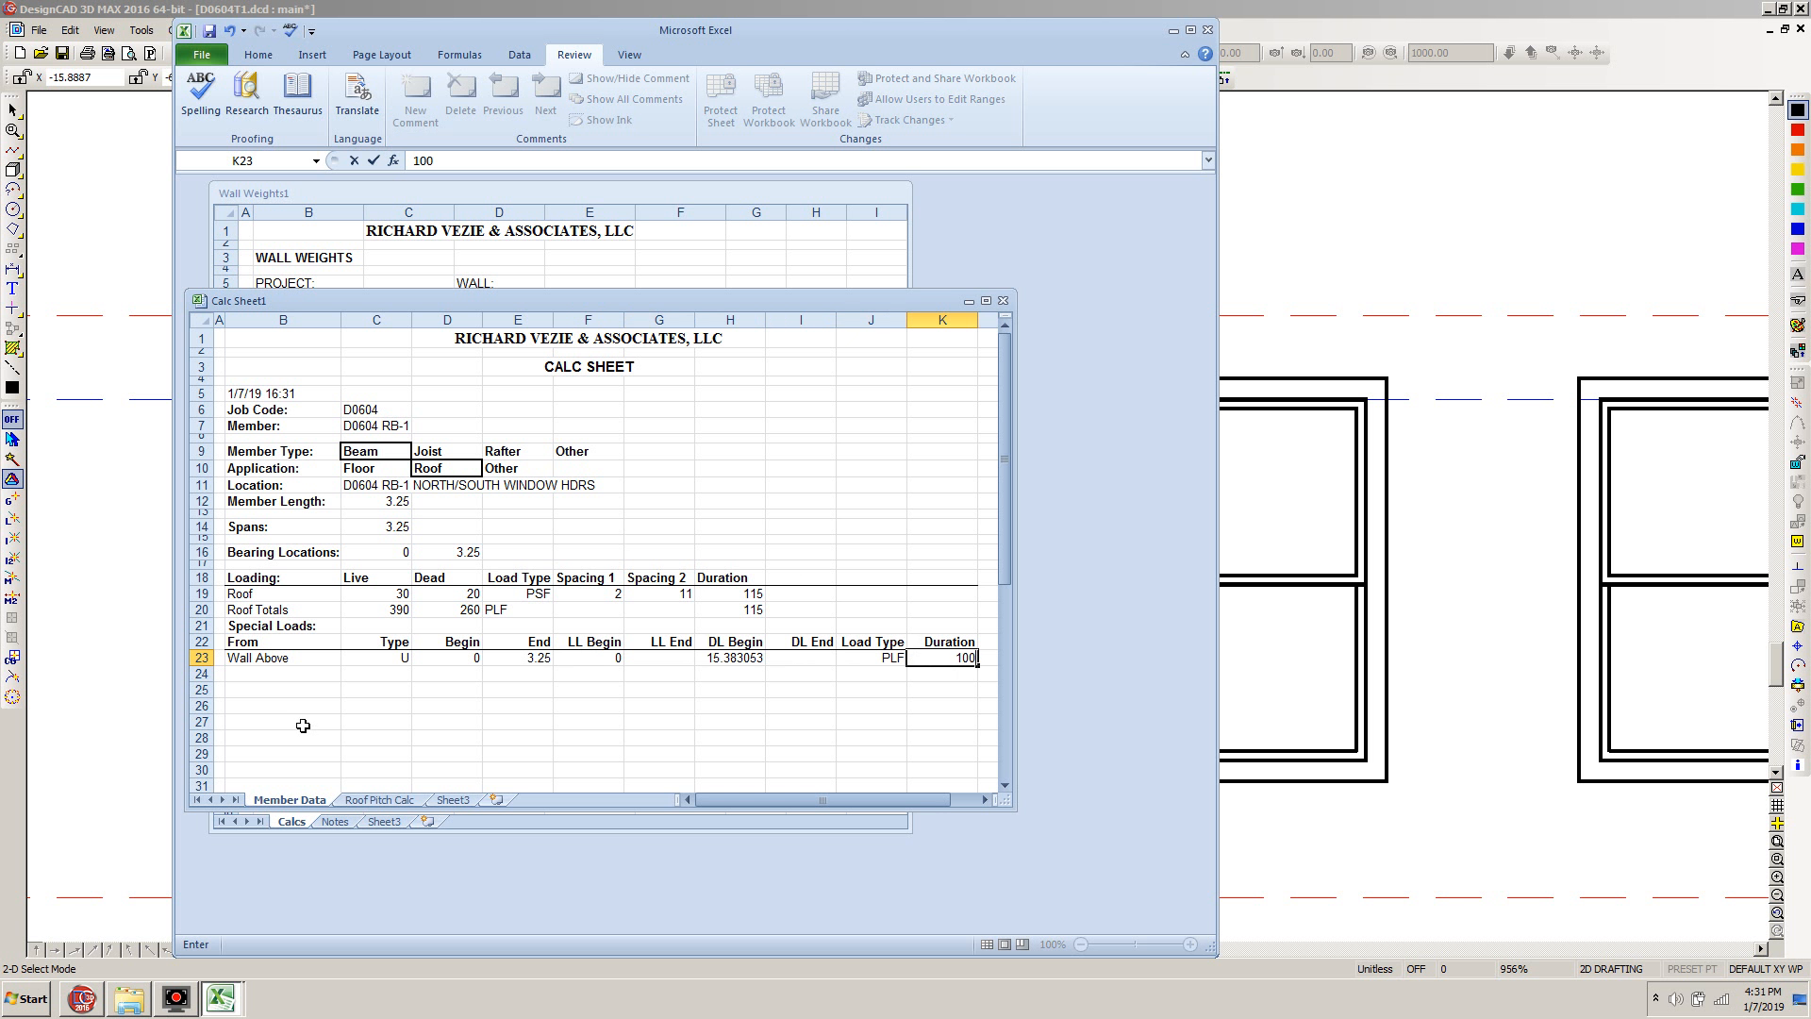
key("Return")
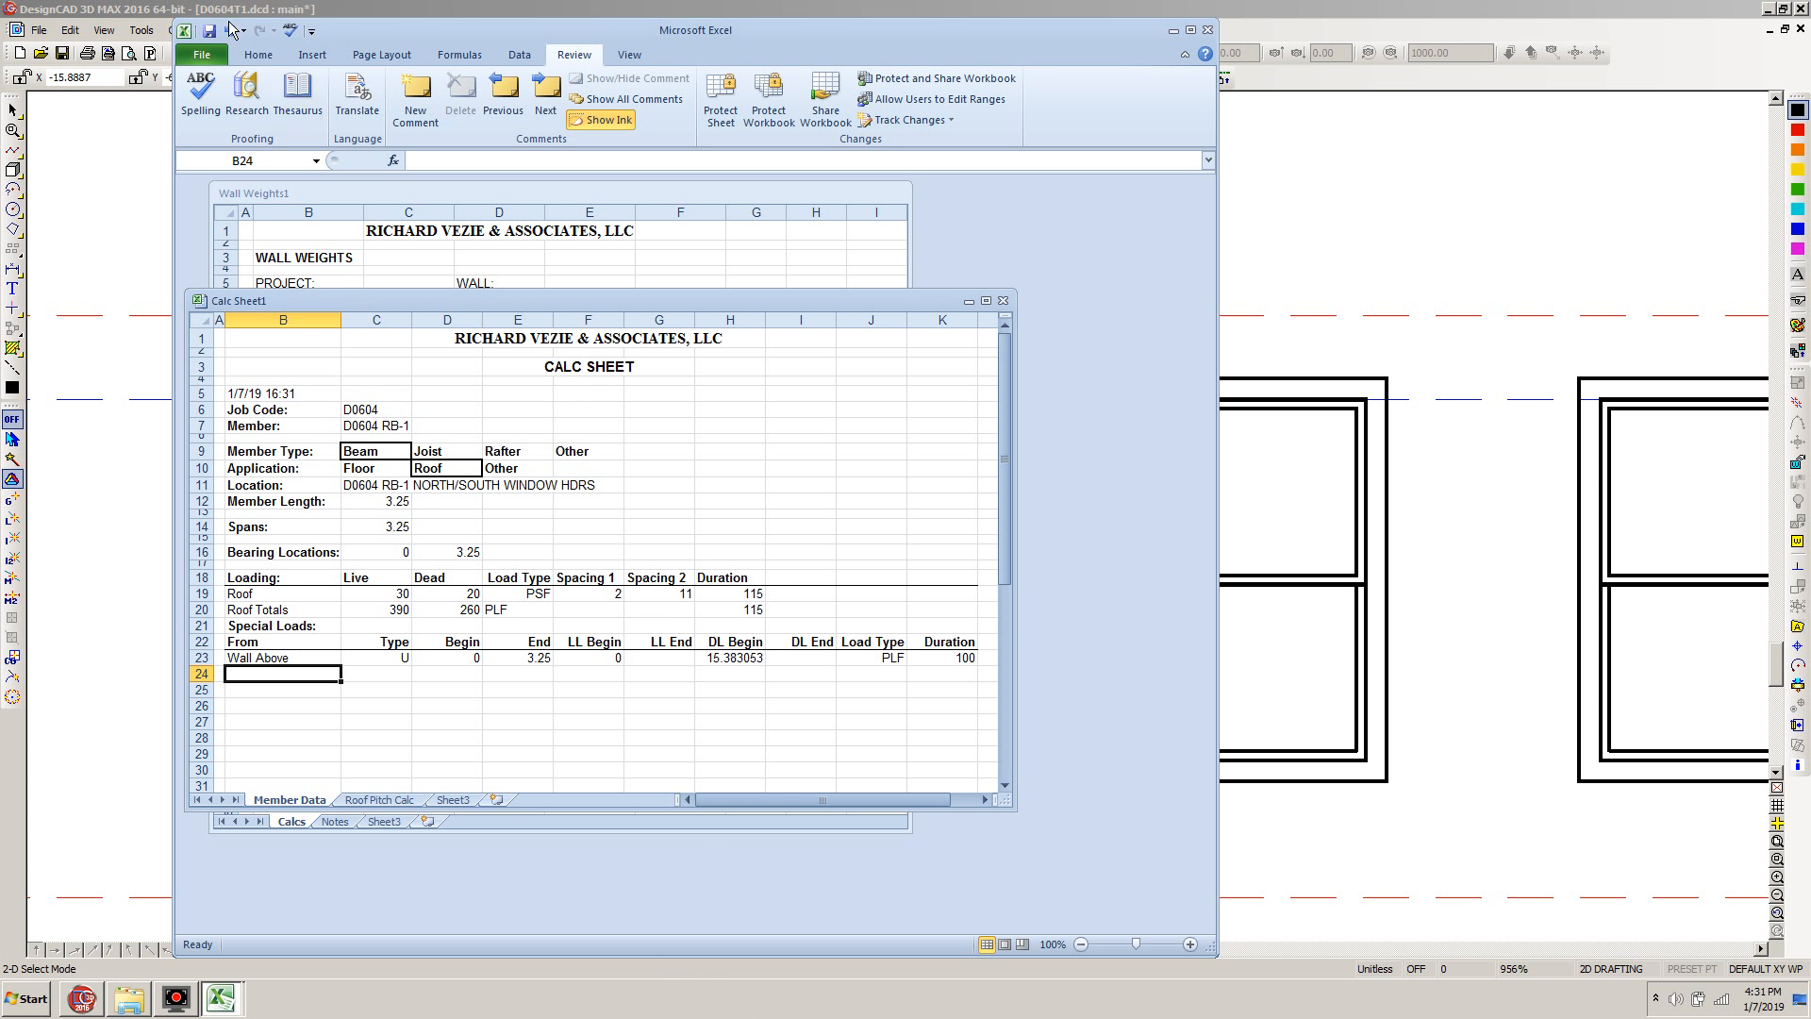
Start saving the calc sheet as a new file and expand the D0604, Structural and Calcs folders under Projects
left_click(206, 58)
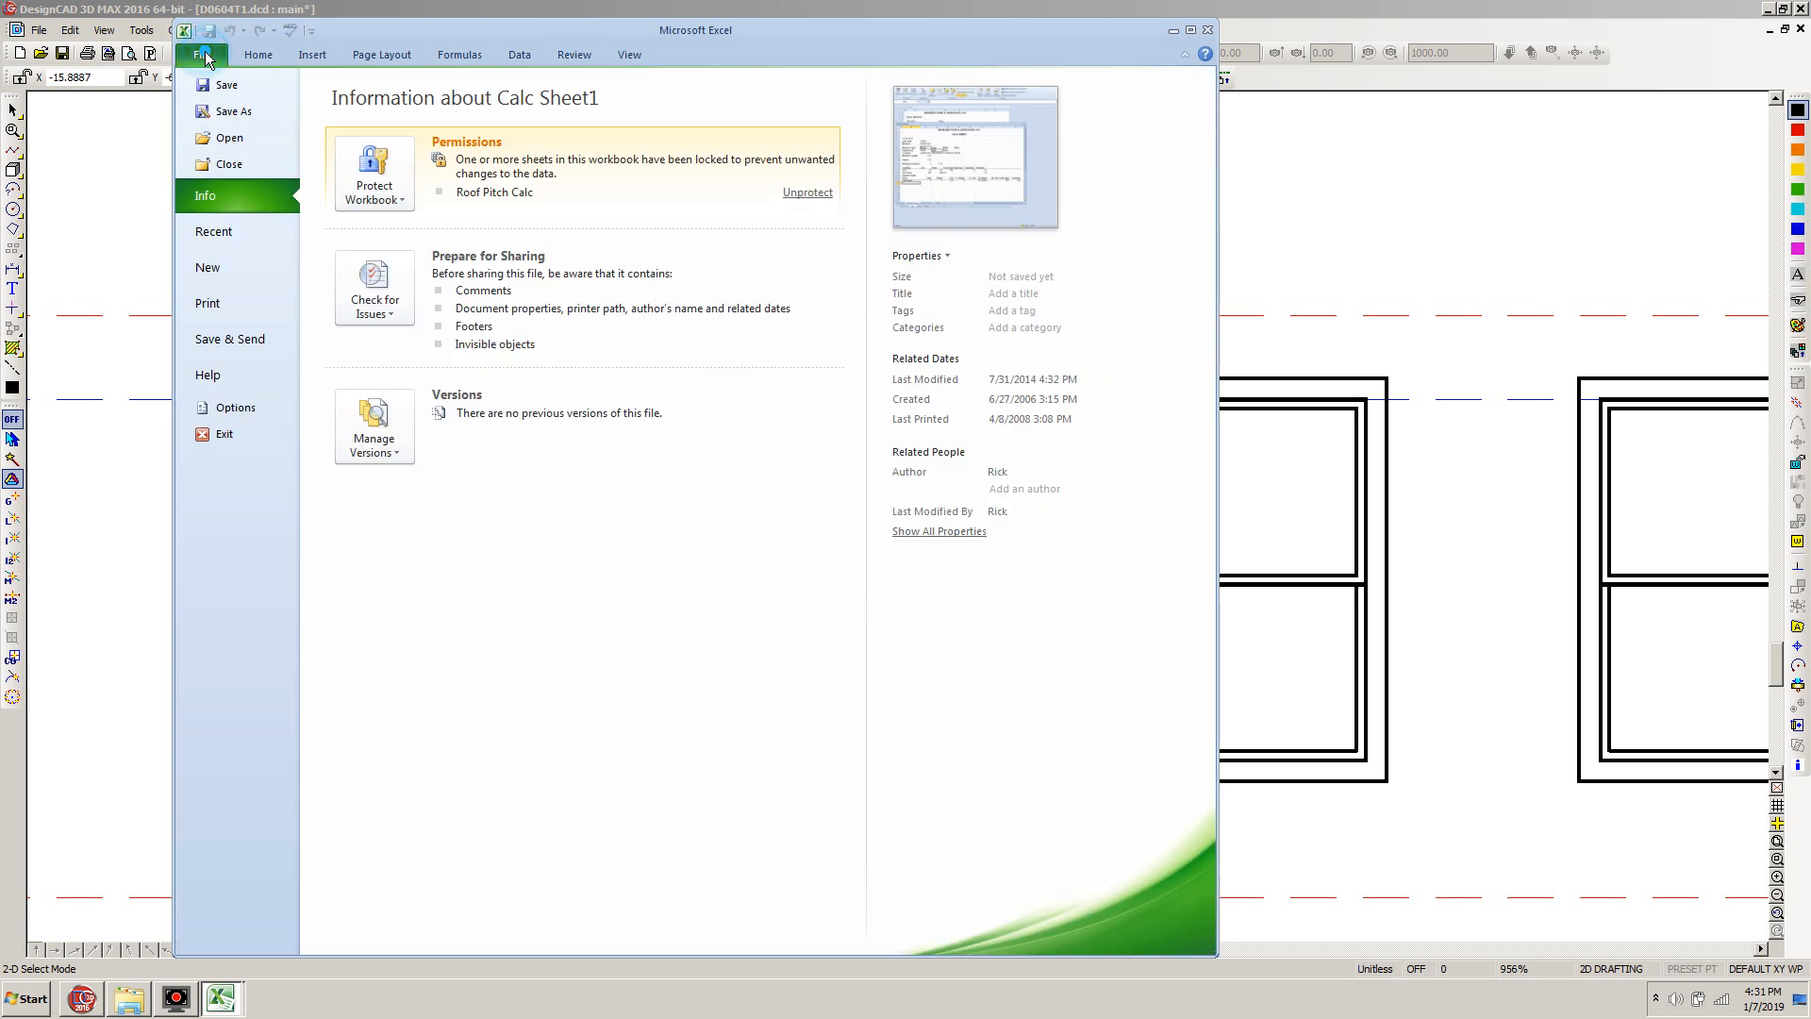
left_click(225, 111)
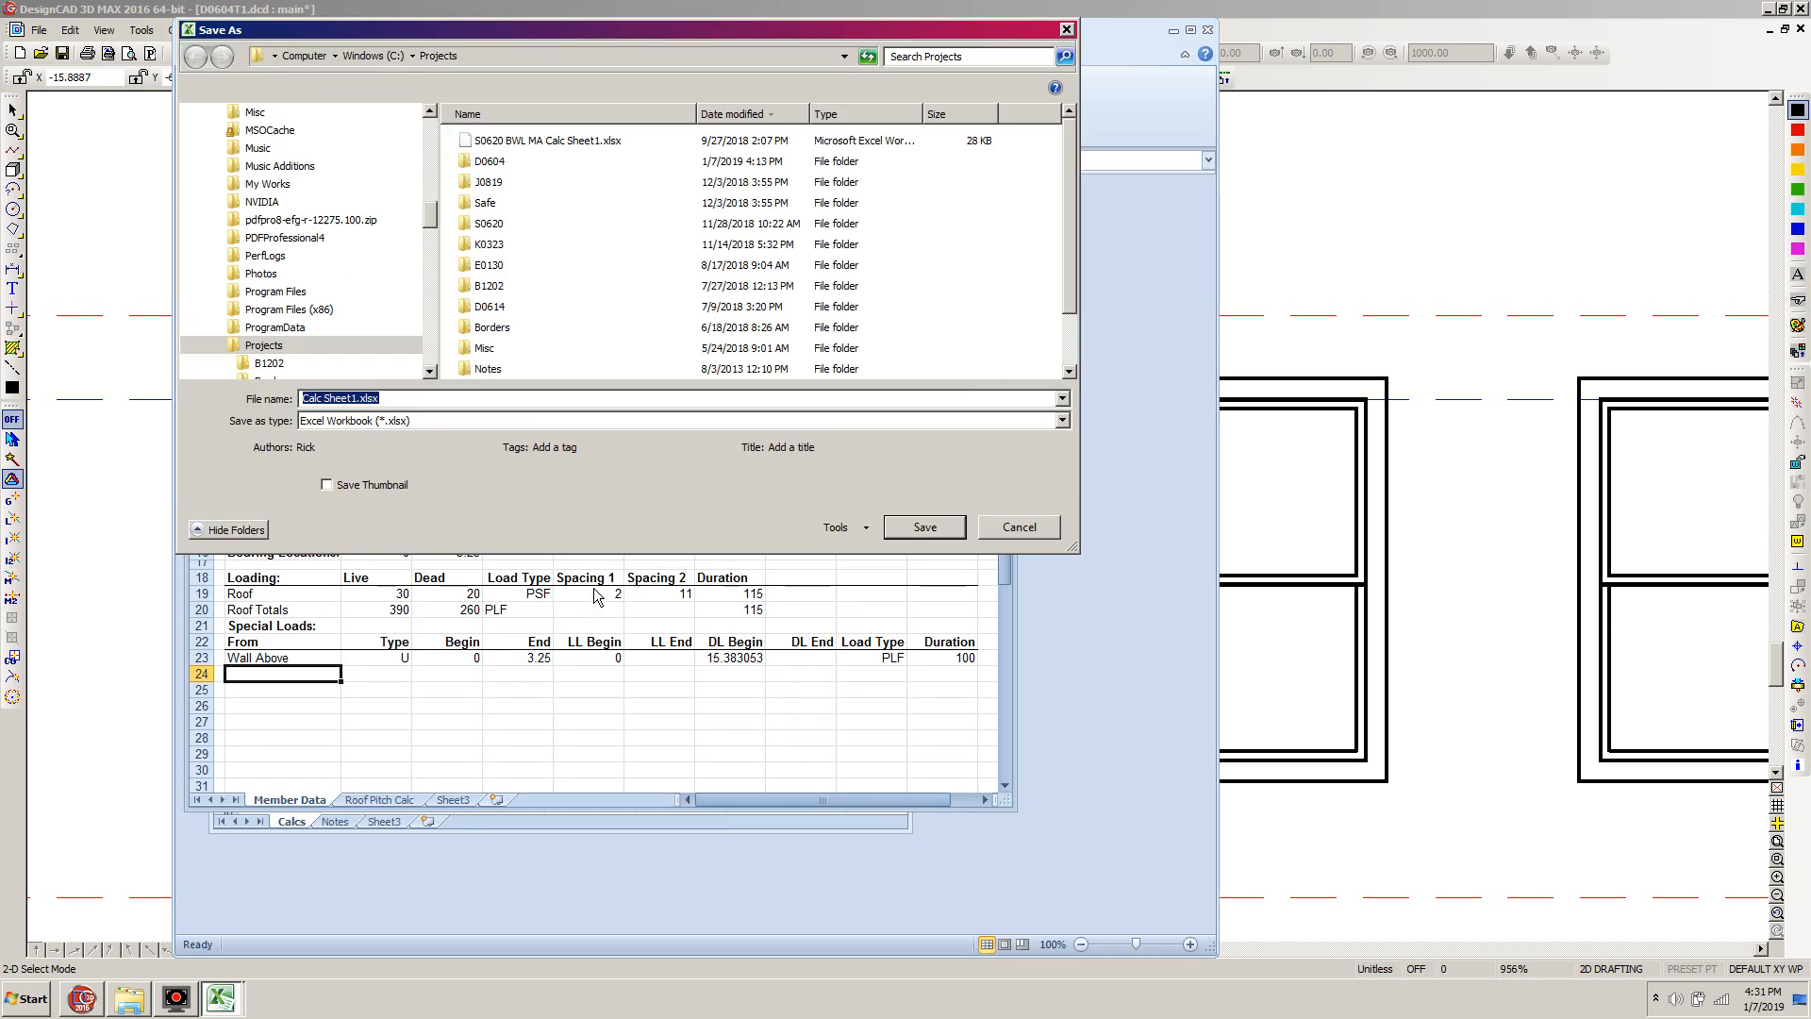
left_click_drag(429, 213, 429, 241)
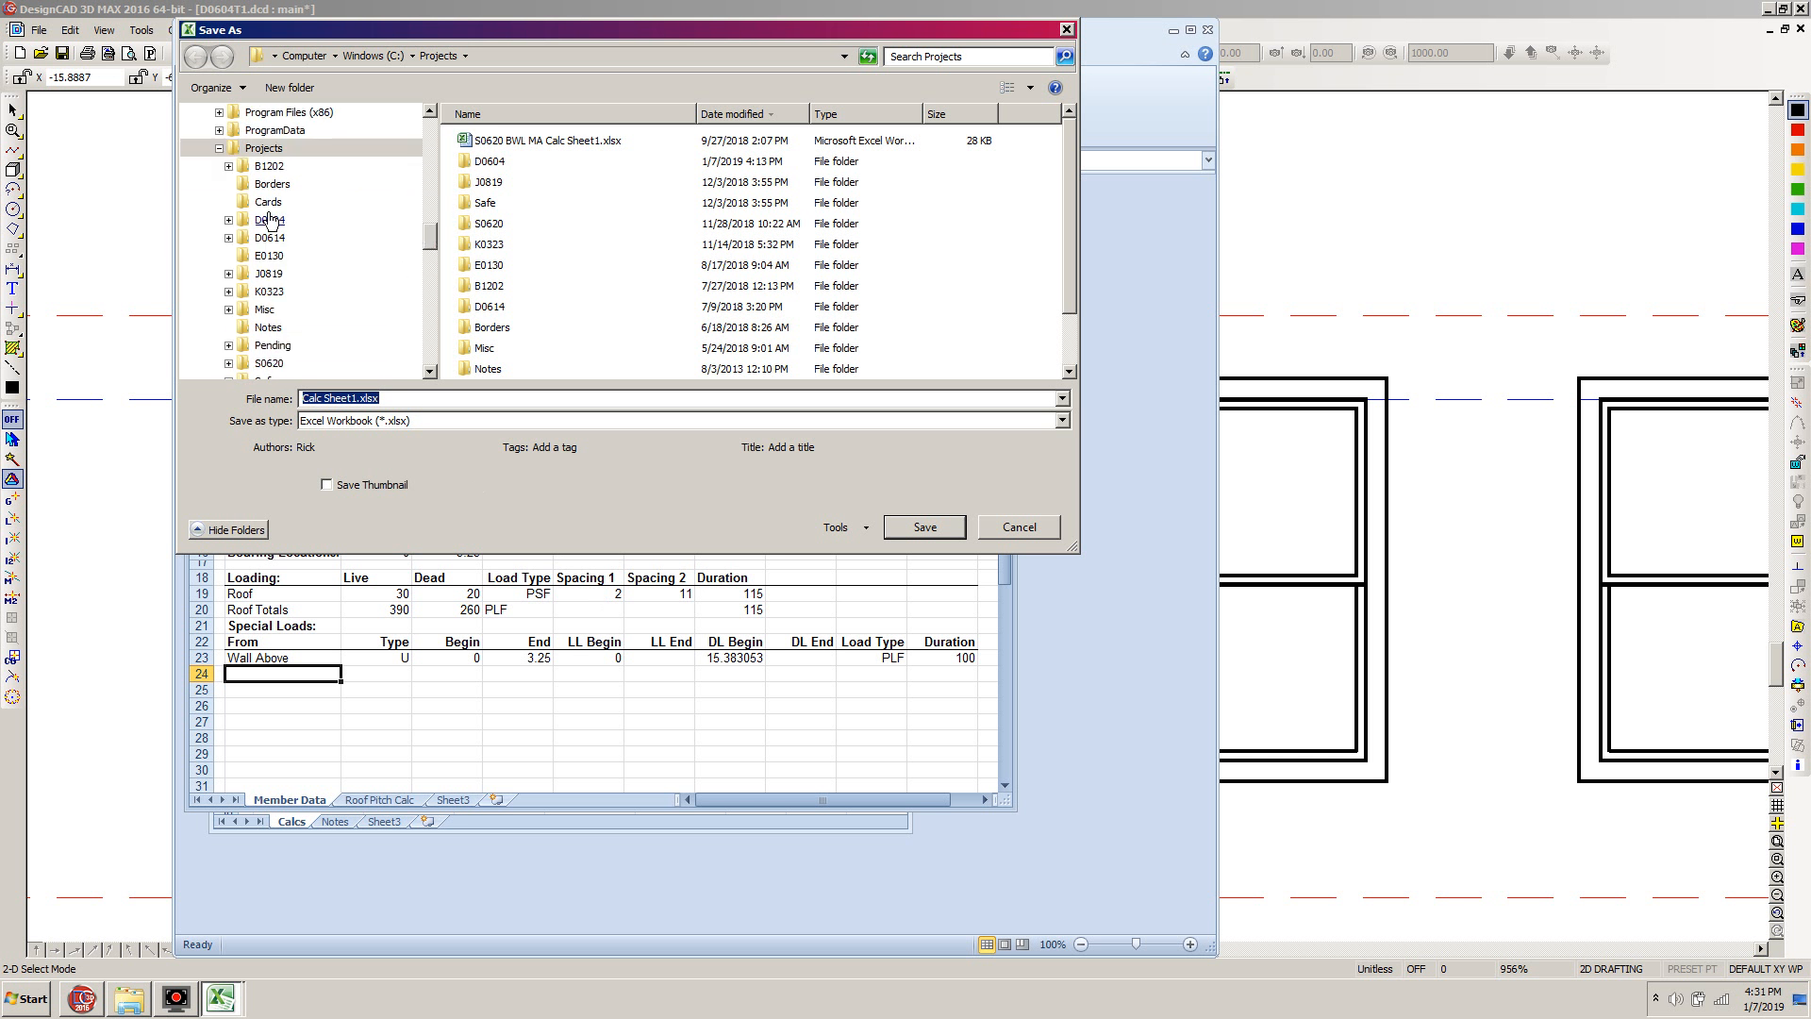
left_click(229, 220)
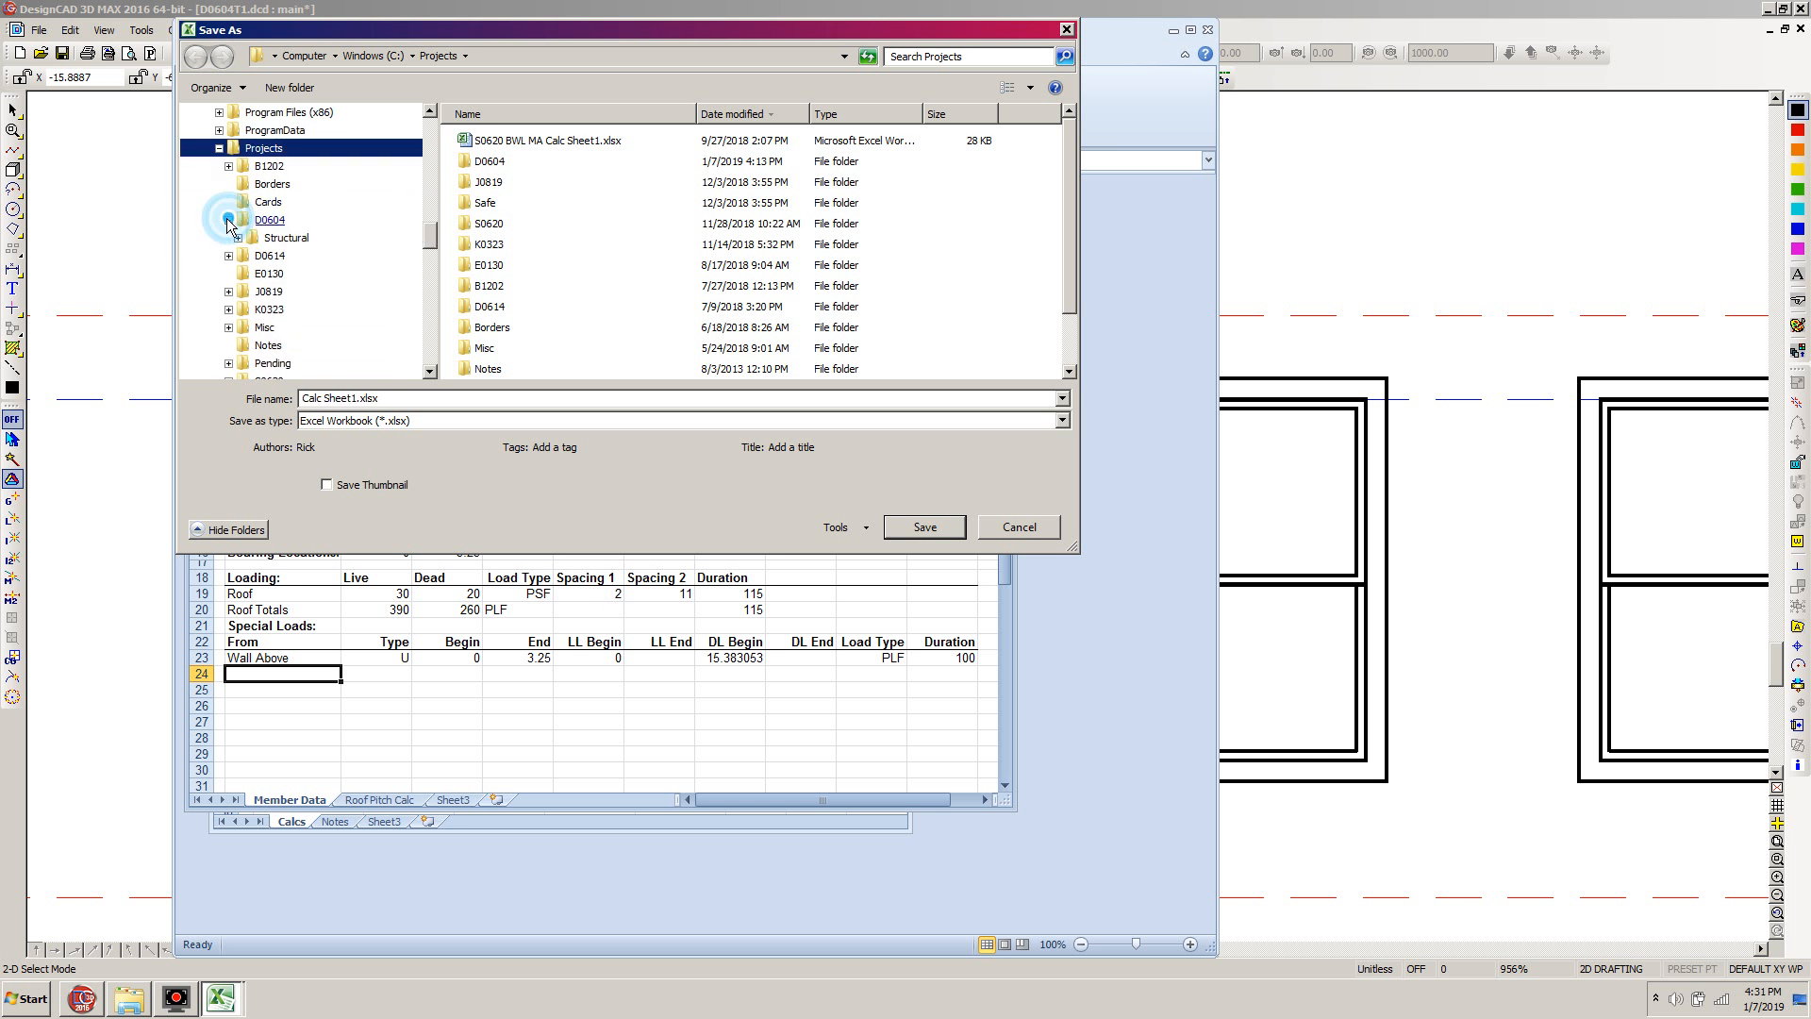
left_click(238, 237)
left_click(247, 256)
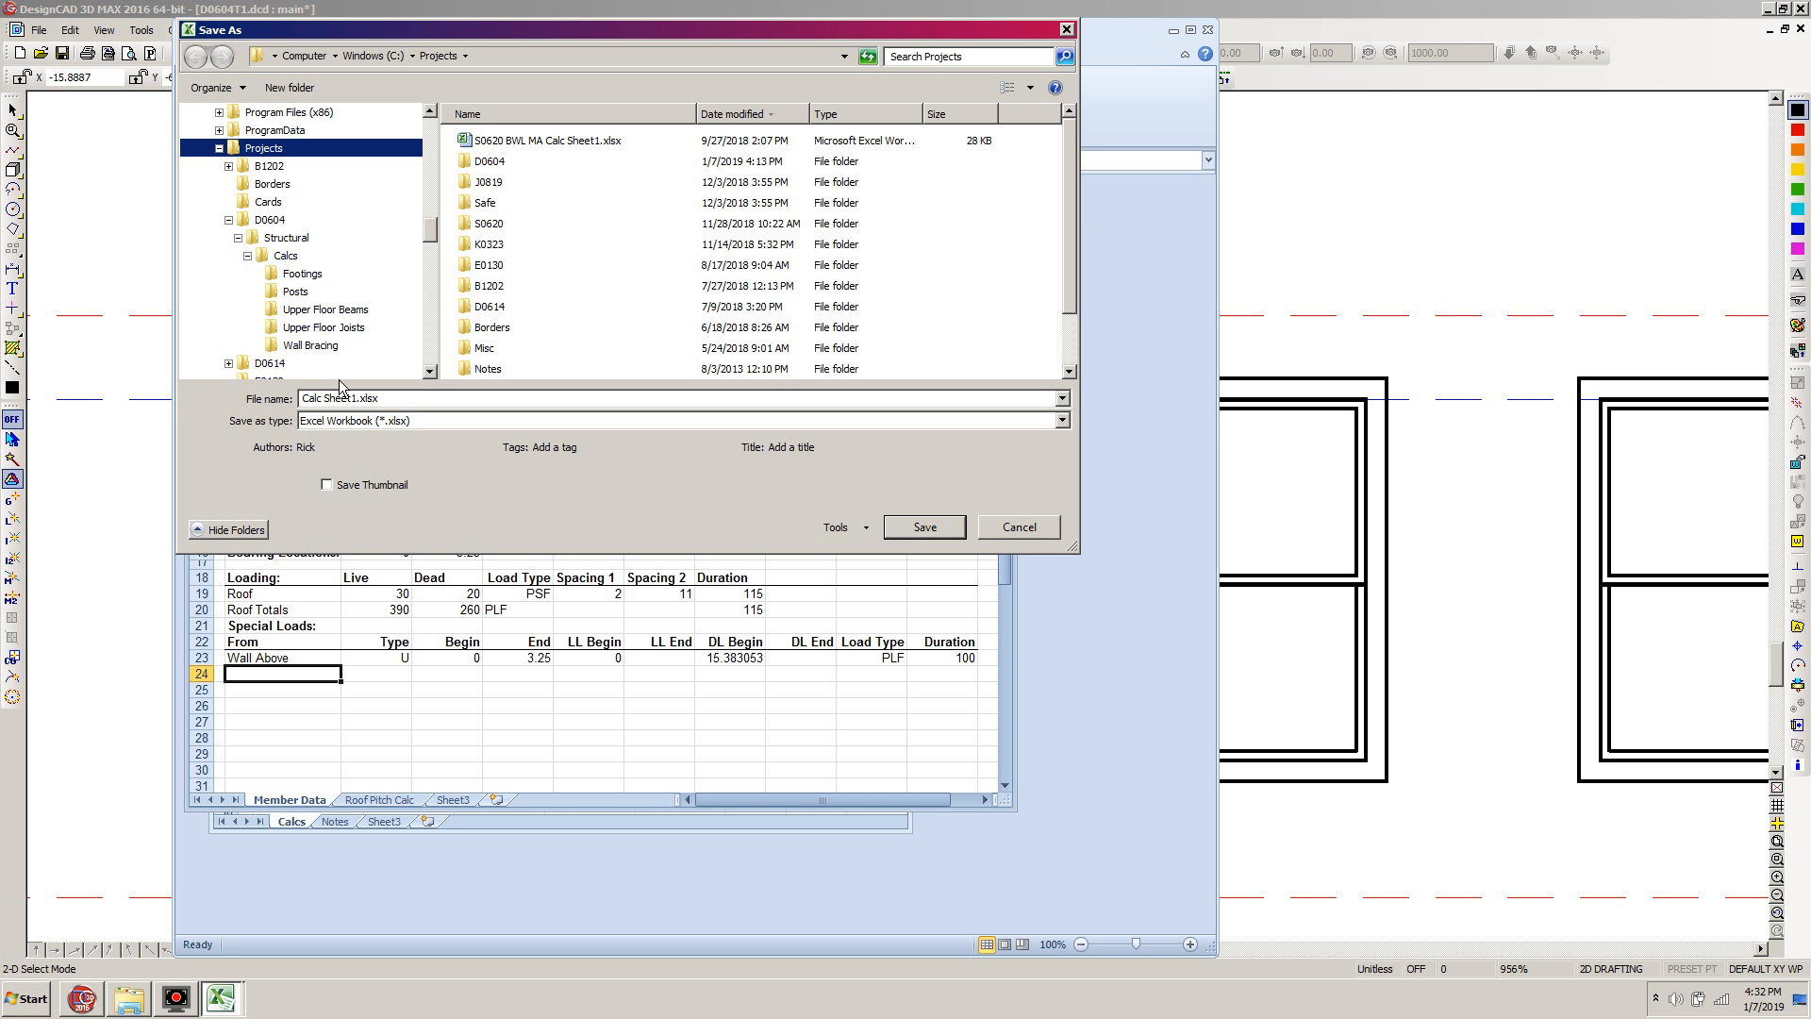
Create a folder named Roof Beams inside the D0604 Calcs folder and open it as the save location
right_click(287, 259)
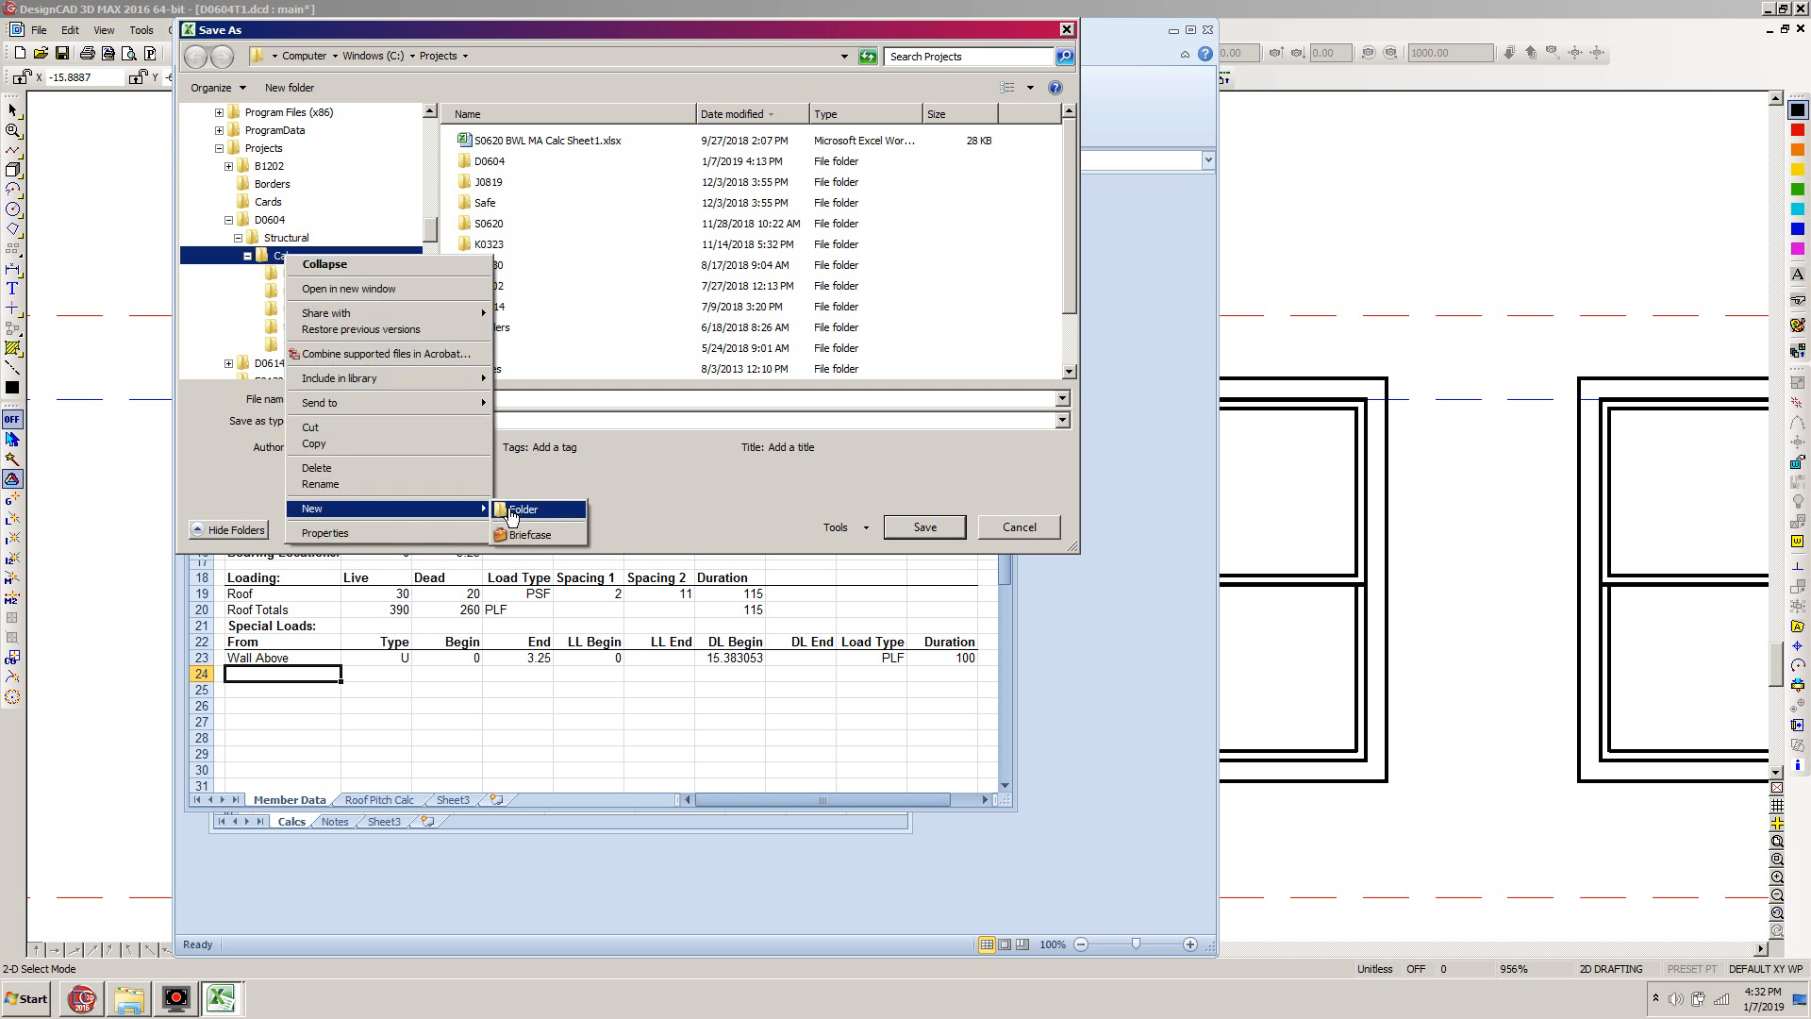
left_click(526, 508)
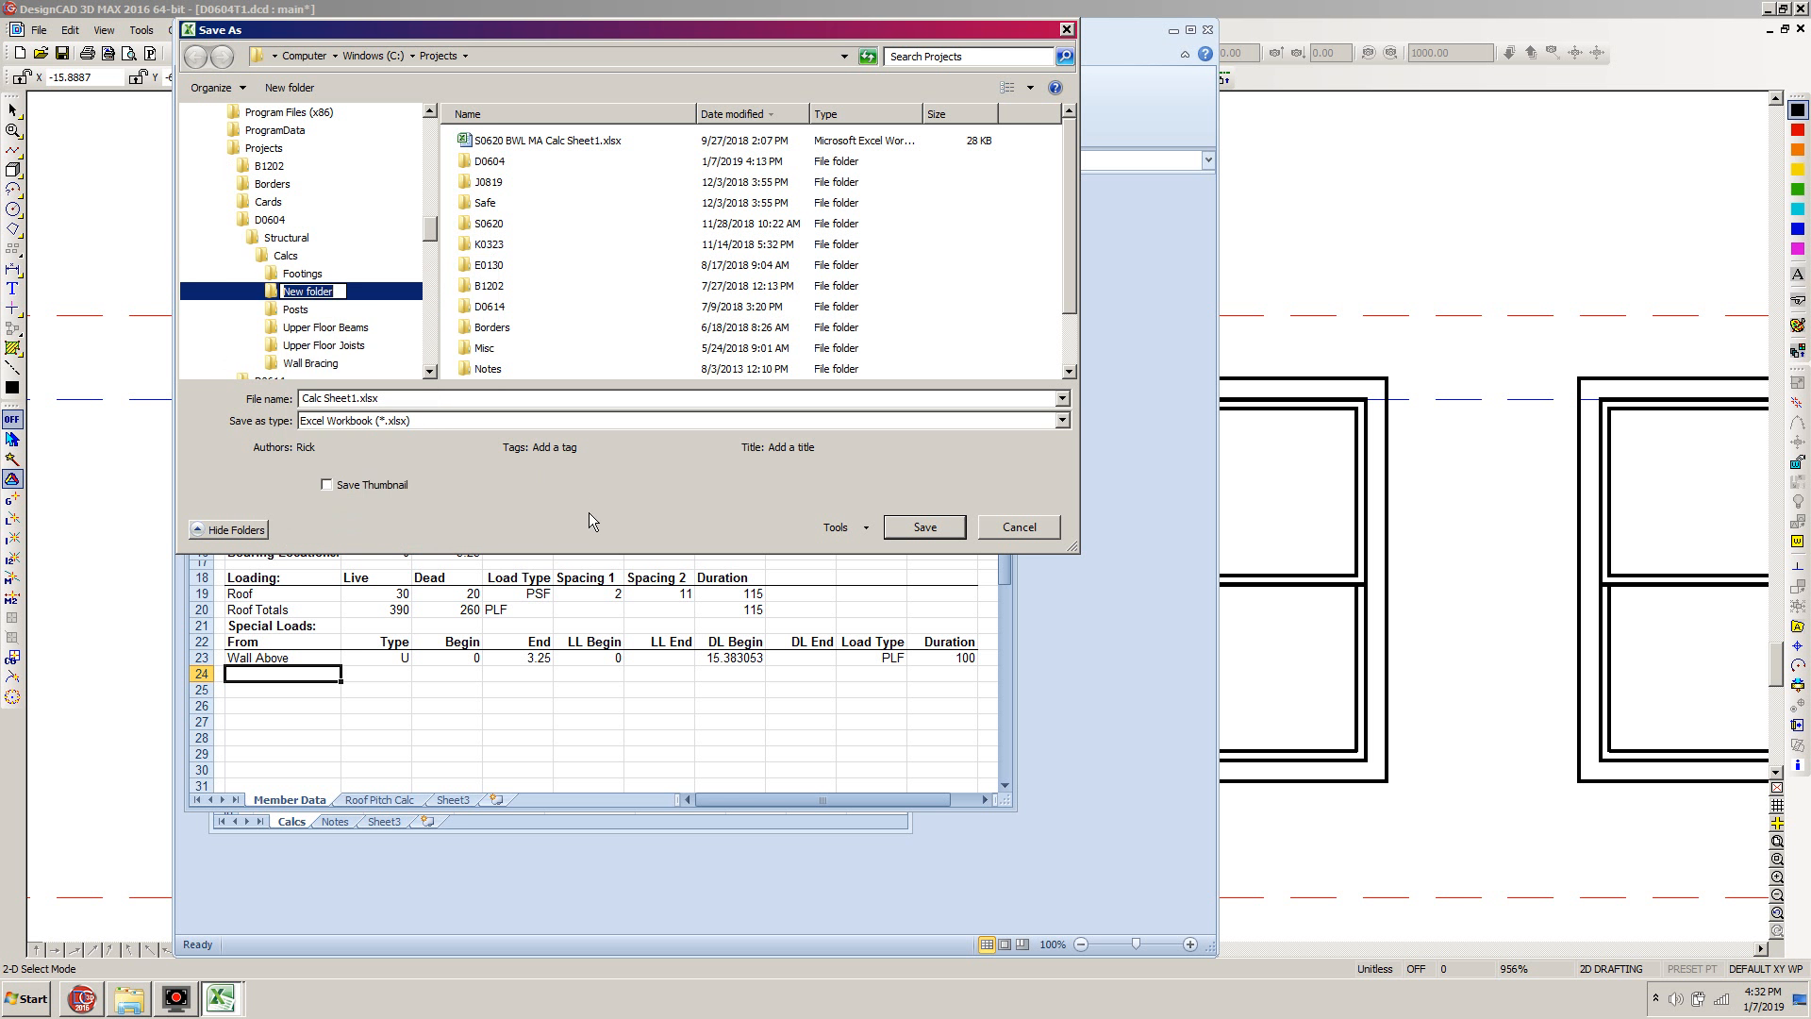
type("Roof Beams")
key("Return")
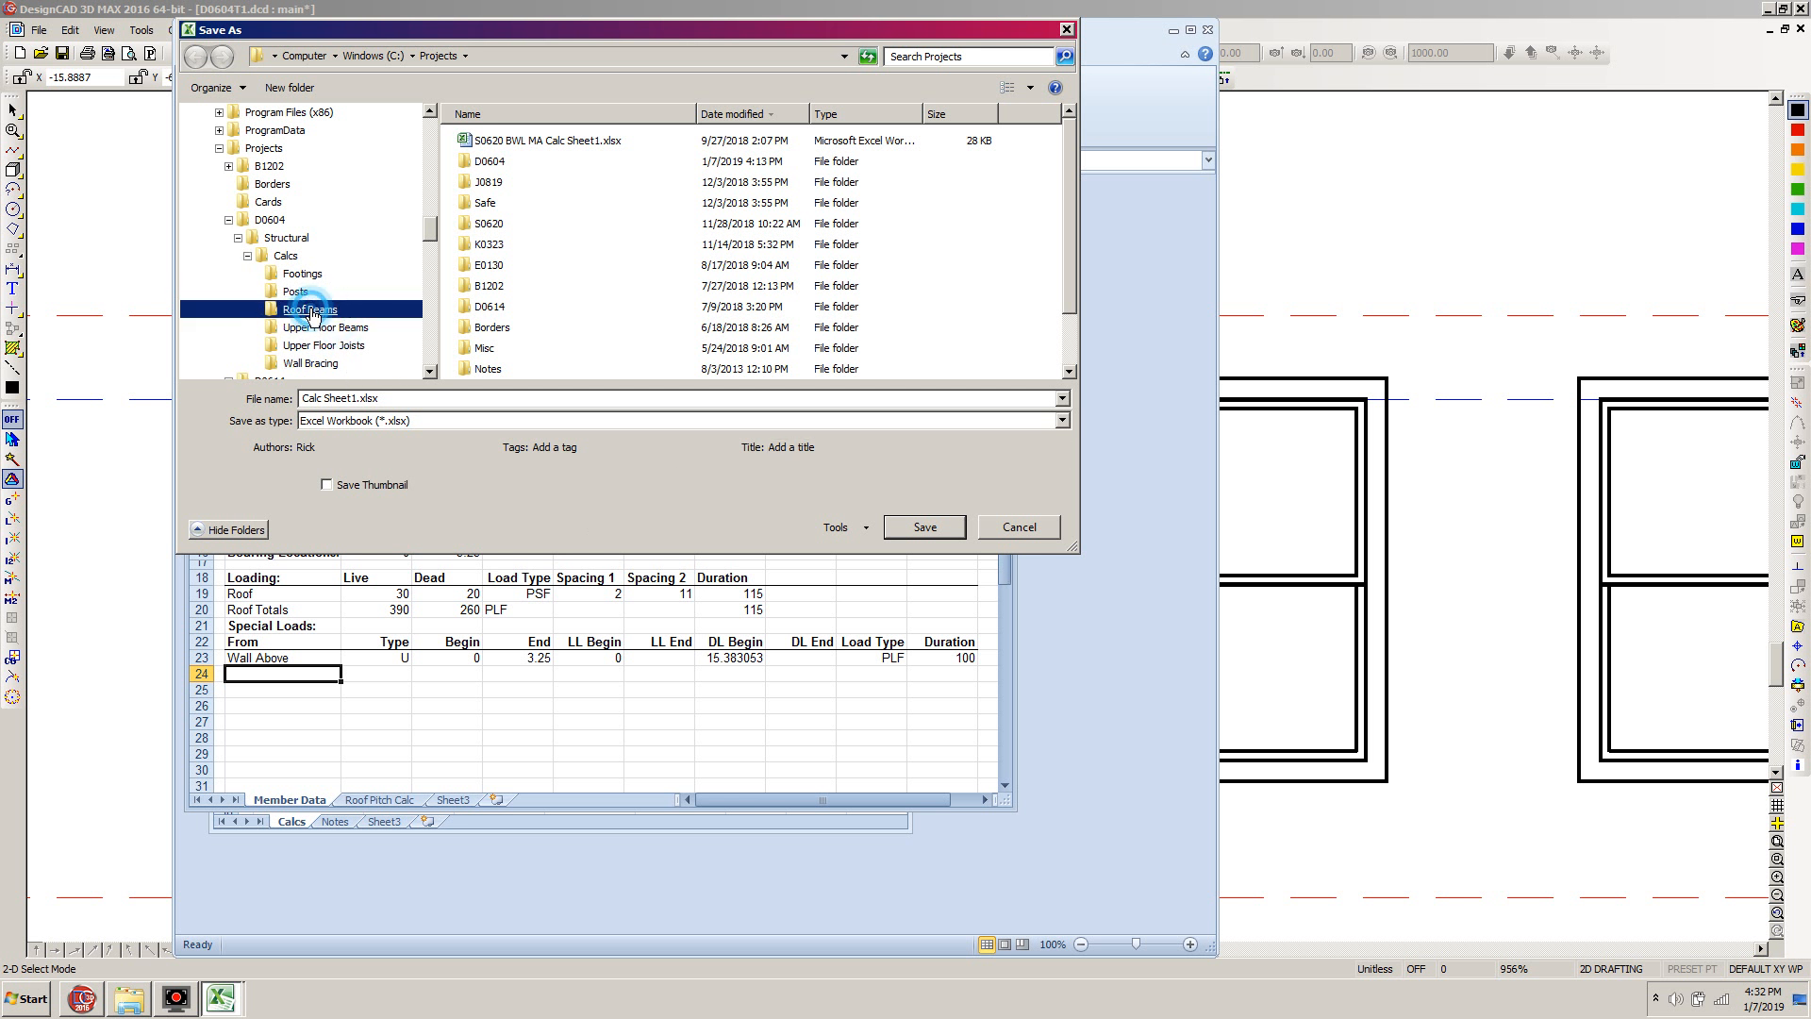
left_click(311, 311)
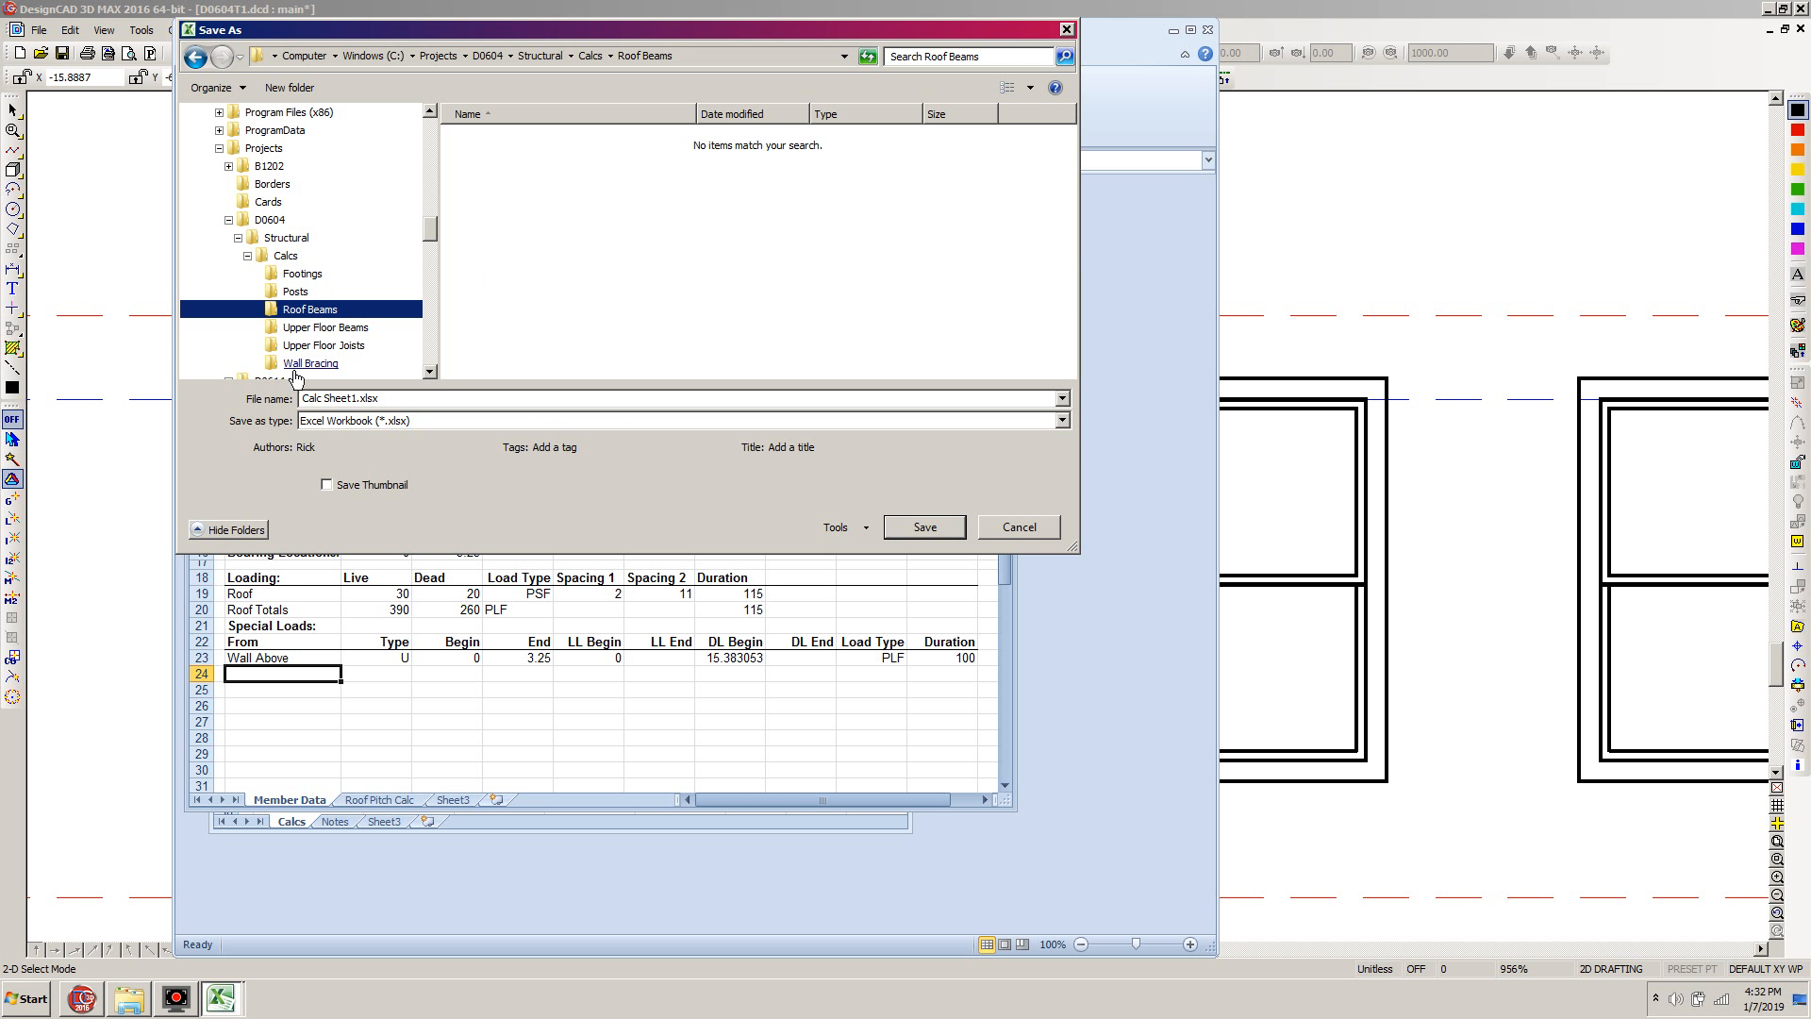
Save the calc sheet workbook in Roof Beams as D0604 RB-1 Calc Sheet1.xlsx
left_click(303, 398)
left_click(303, 398)
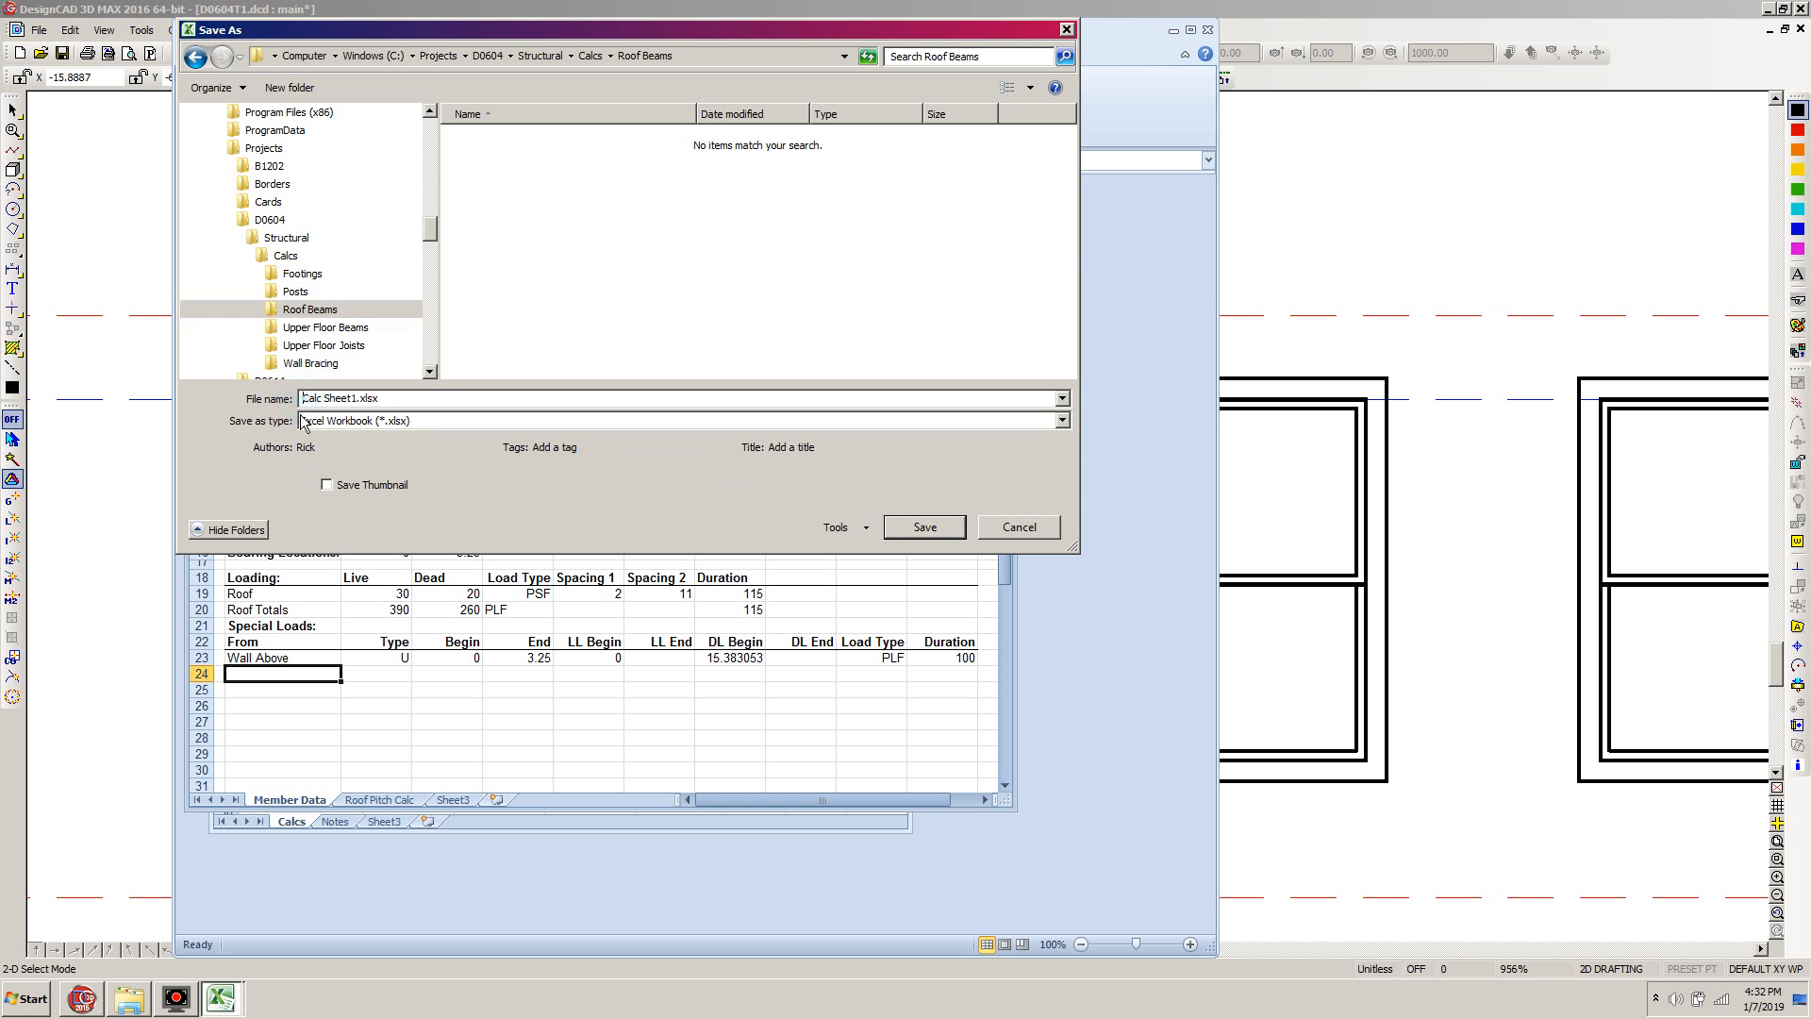
type("20")
type("604")
type(" RB-1")
left_click(921, 526)
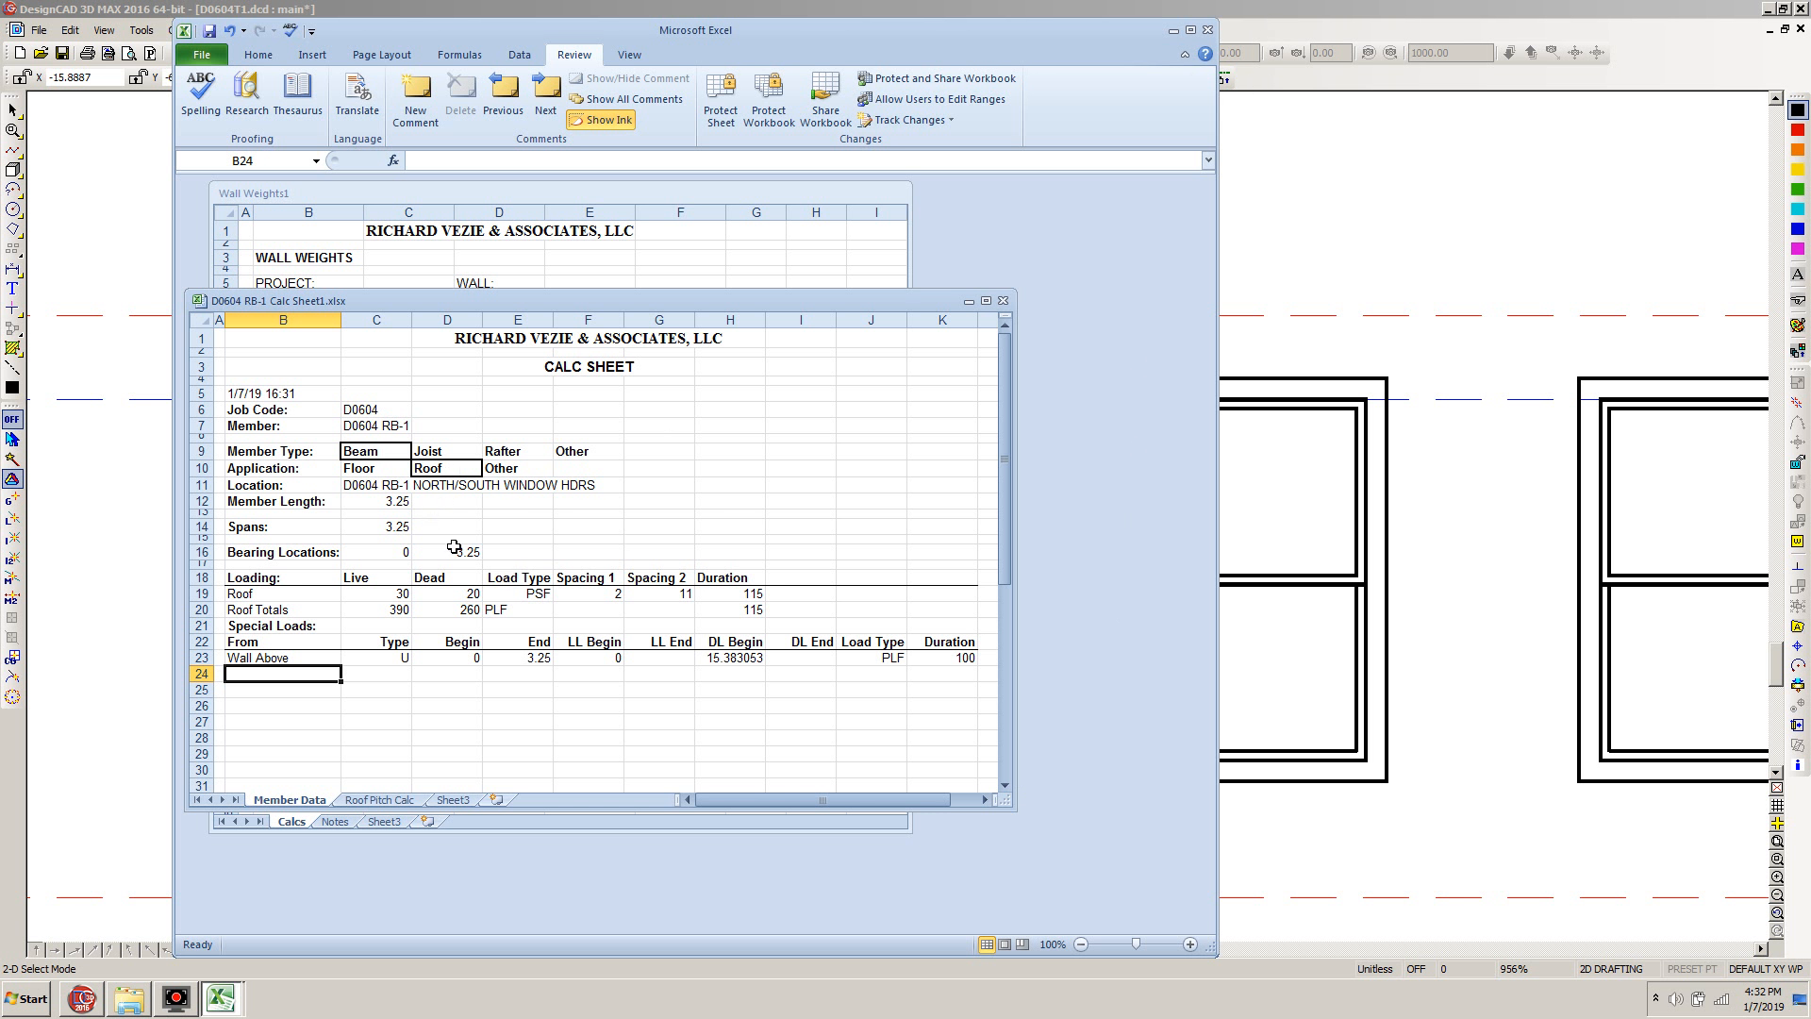
Switch to the DesignCAD drawing and fit the whole drawing in view
left_click(1293, 4)
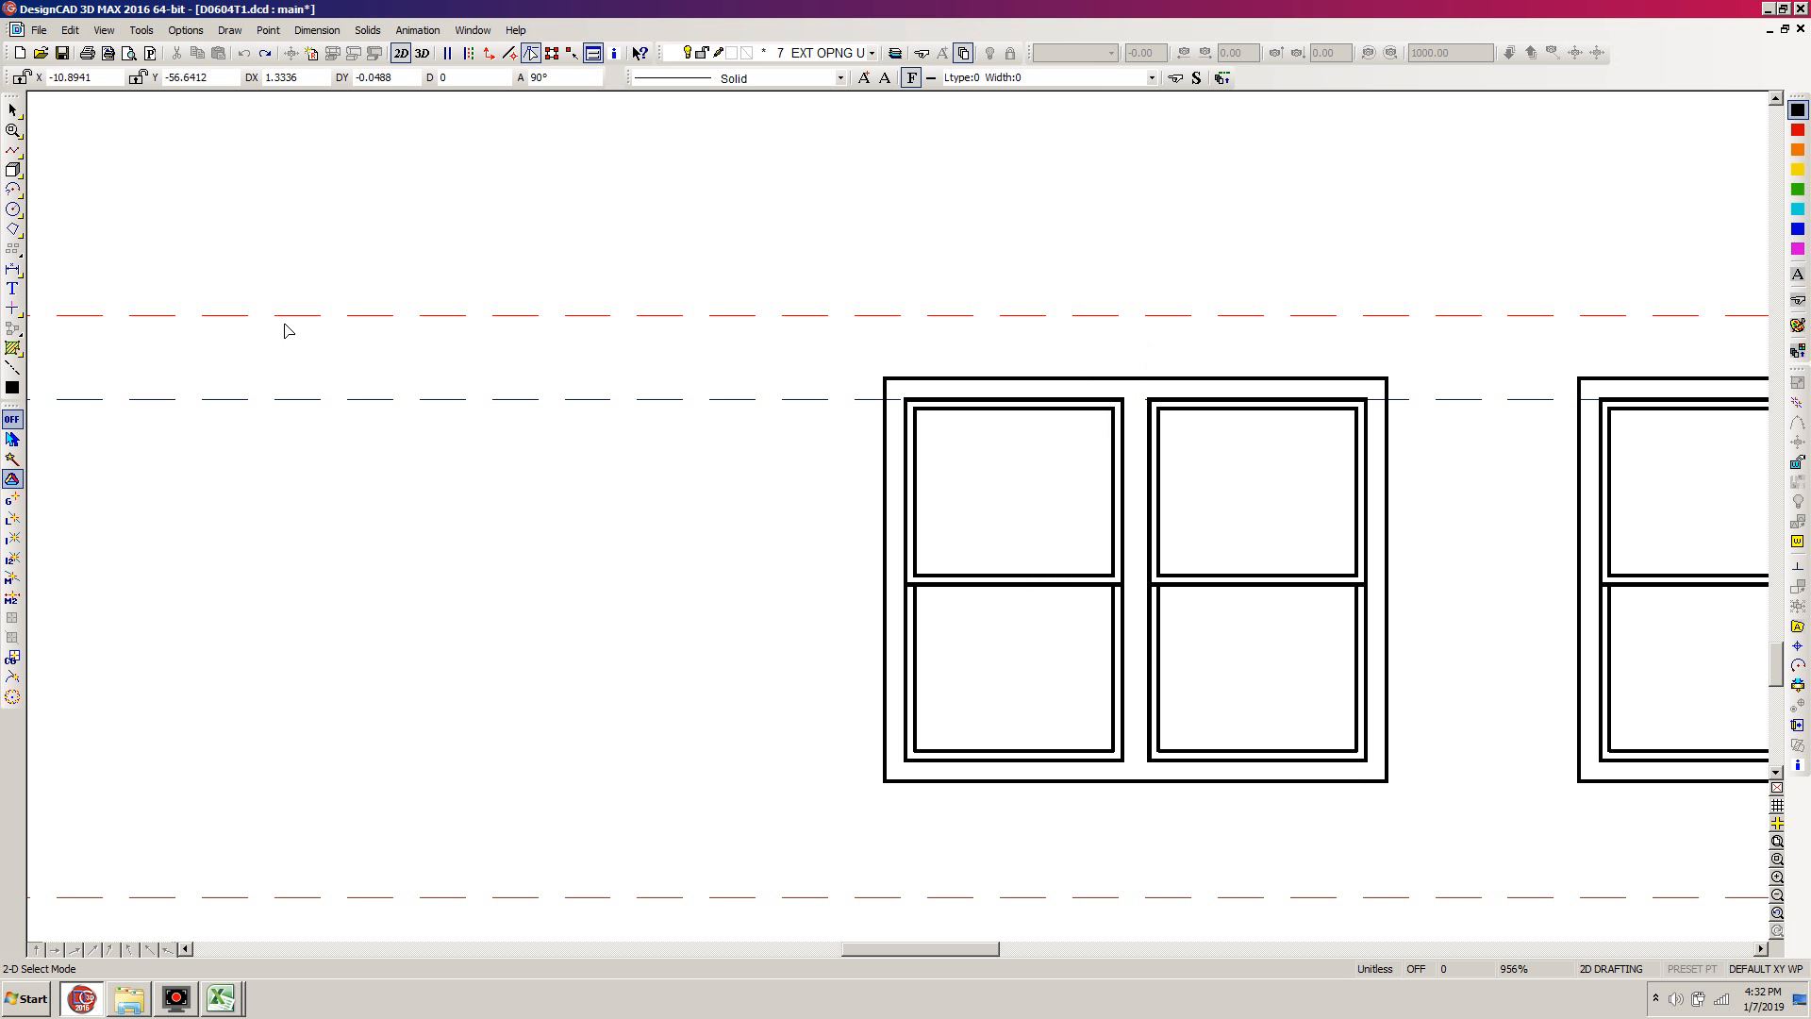
key("f")
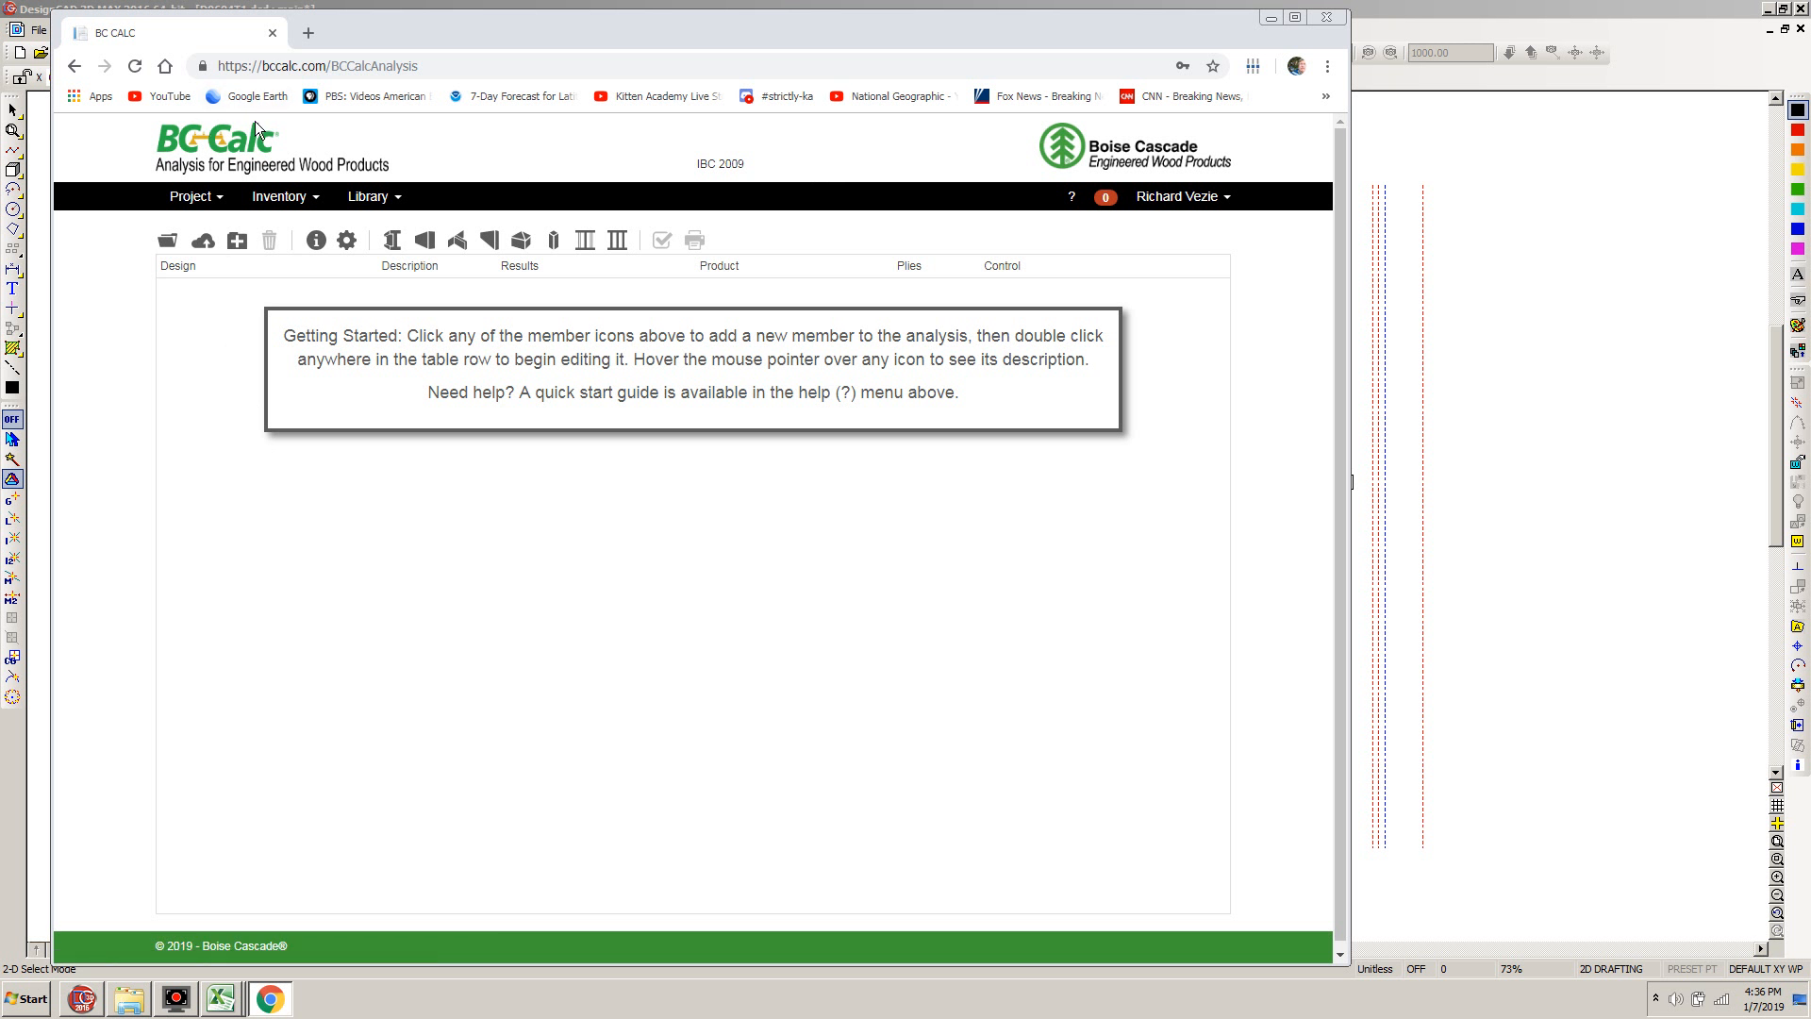
Look through the saved analyses of project D0604 in BC Calc and close the list without opening any
left_click(283, 196)
mouse_move(276, 253)
left_click(167, 241)
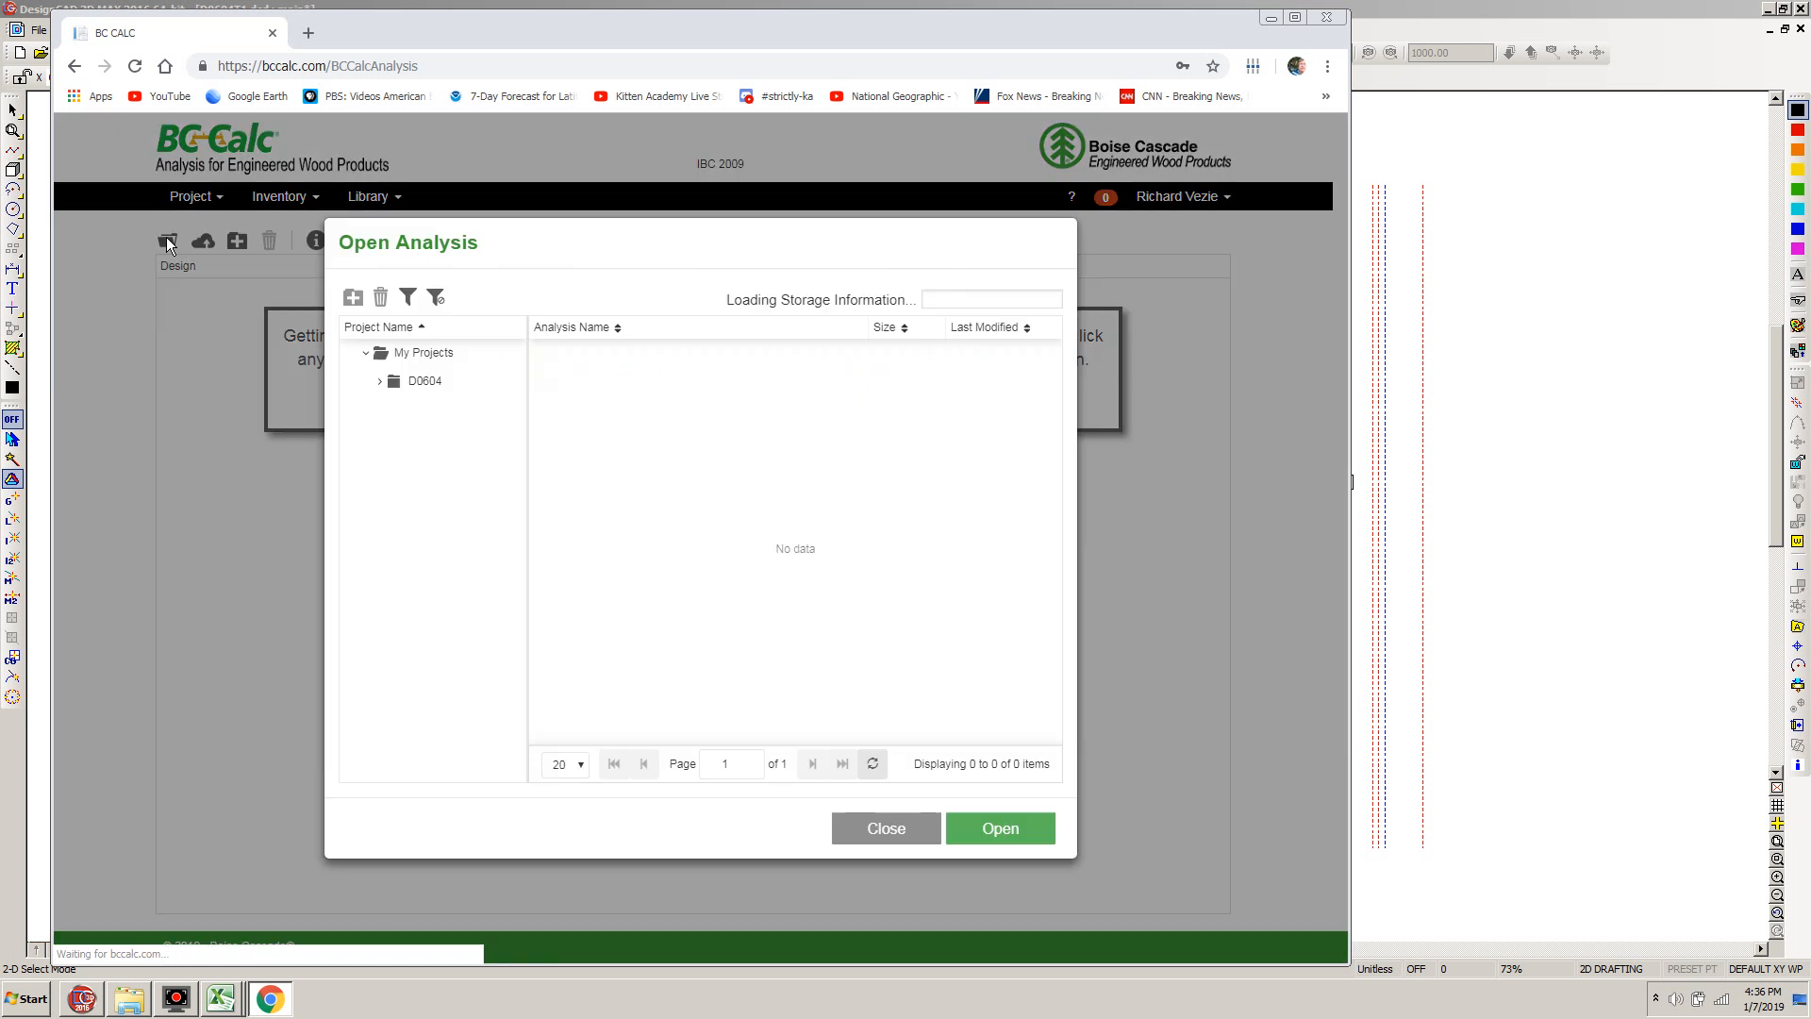
left_click(374, 387)
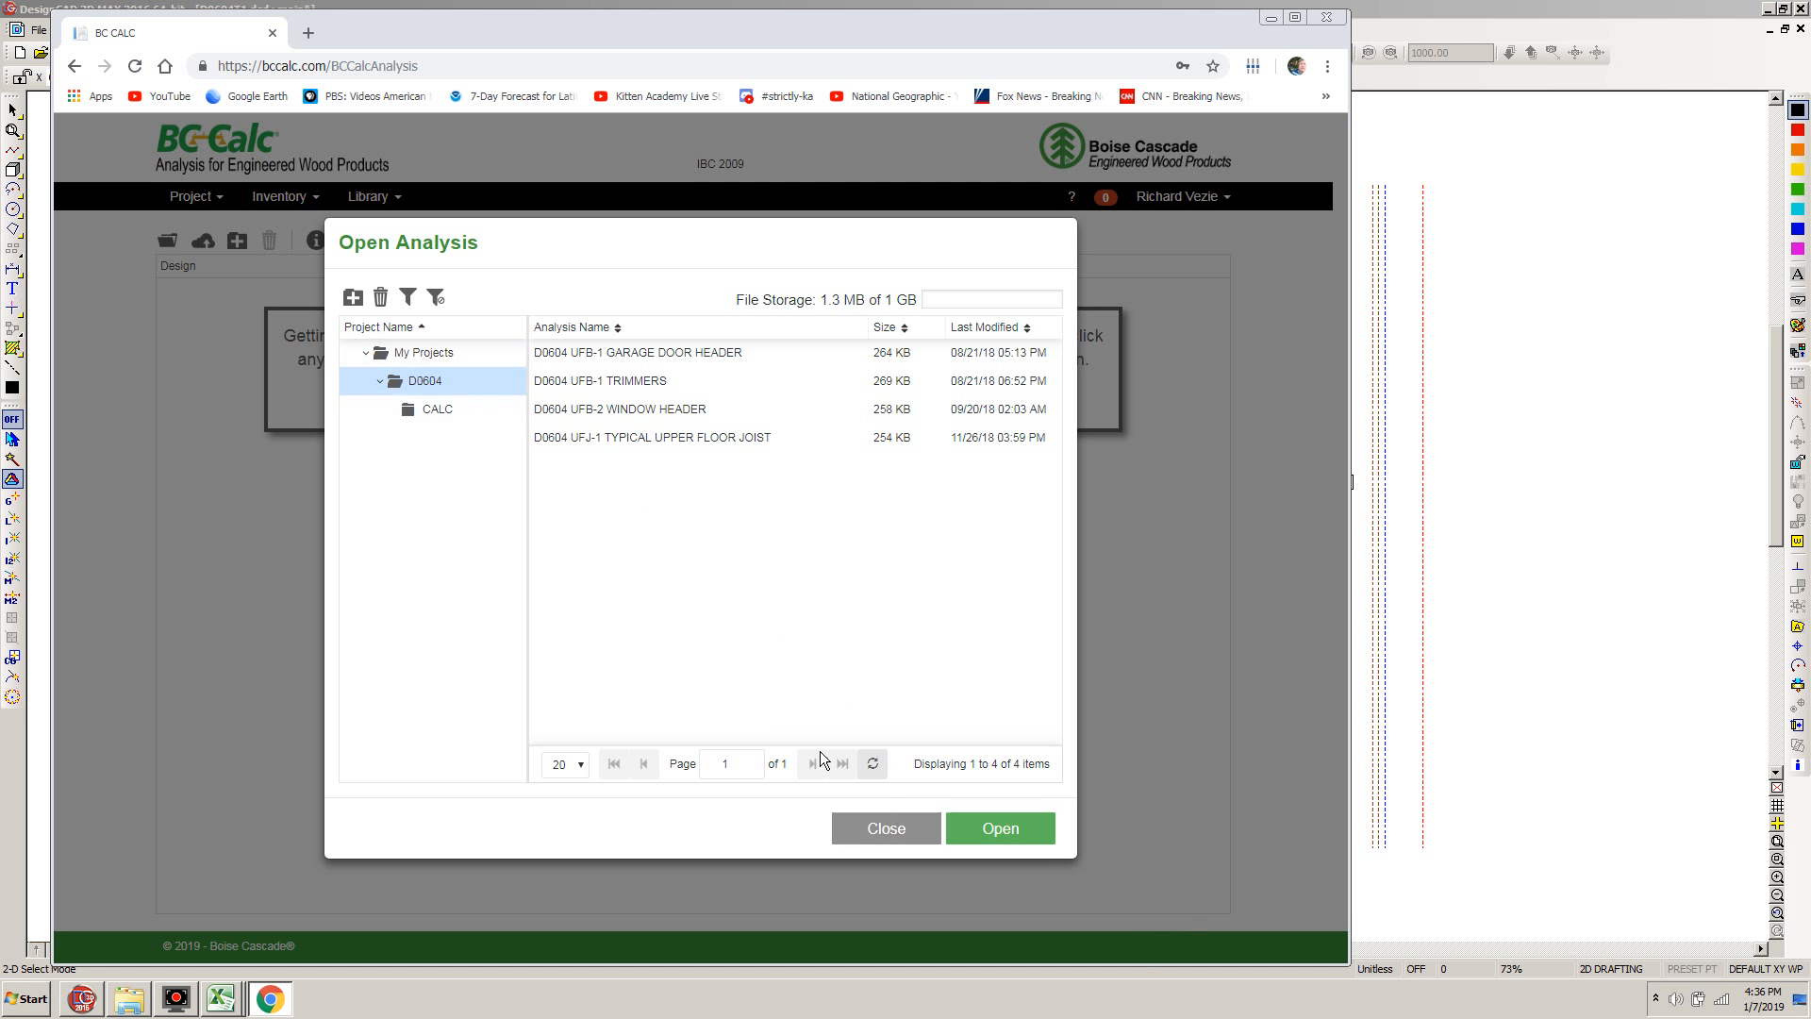
left_click(890, 834)
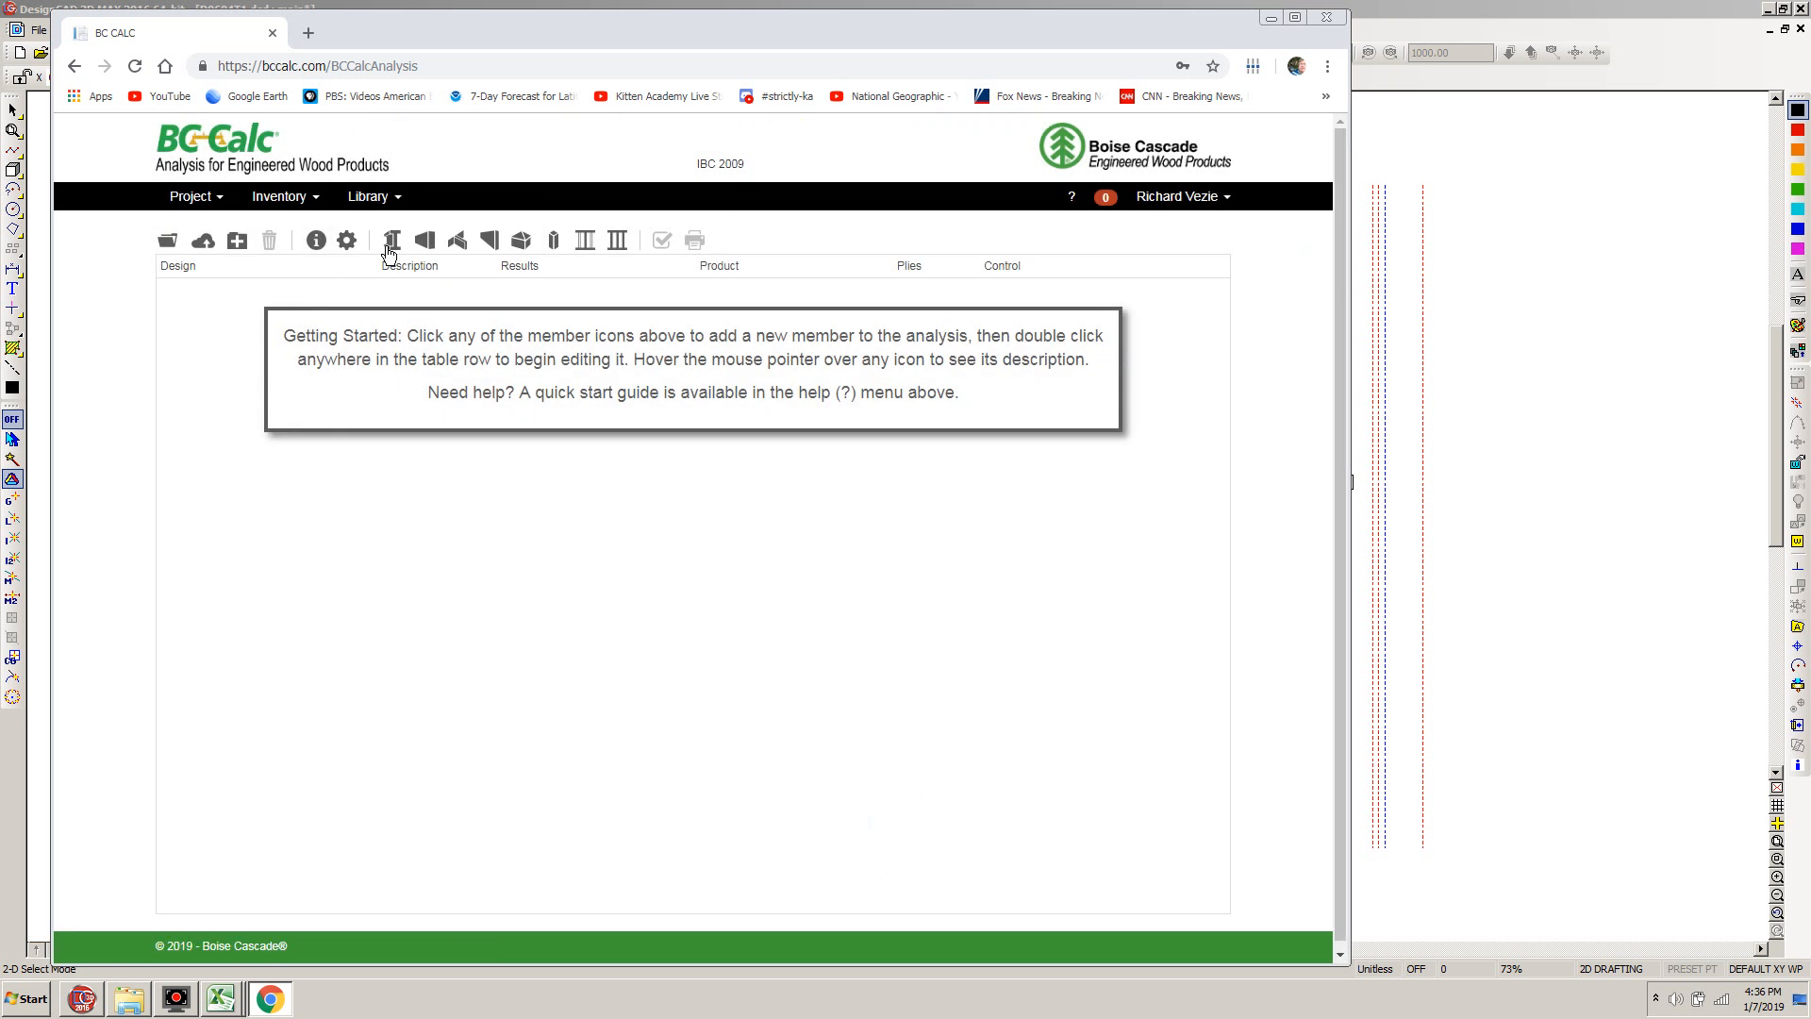
Add a new roof beam member to the BC Calc analysis and open it for editing
left_click(490, 242)
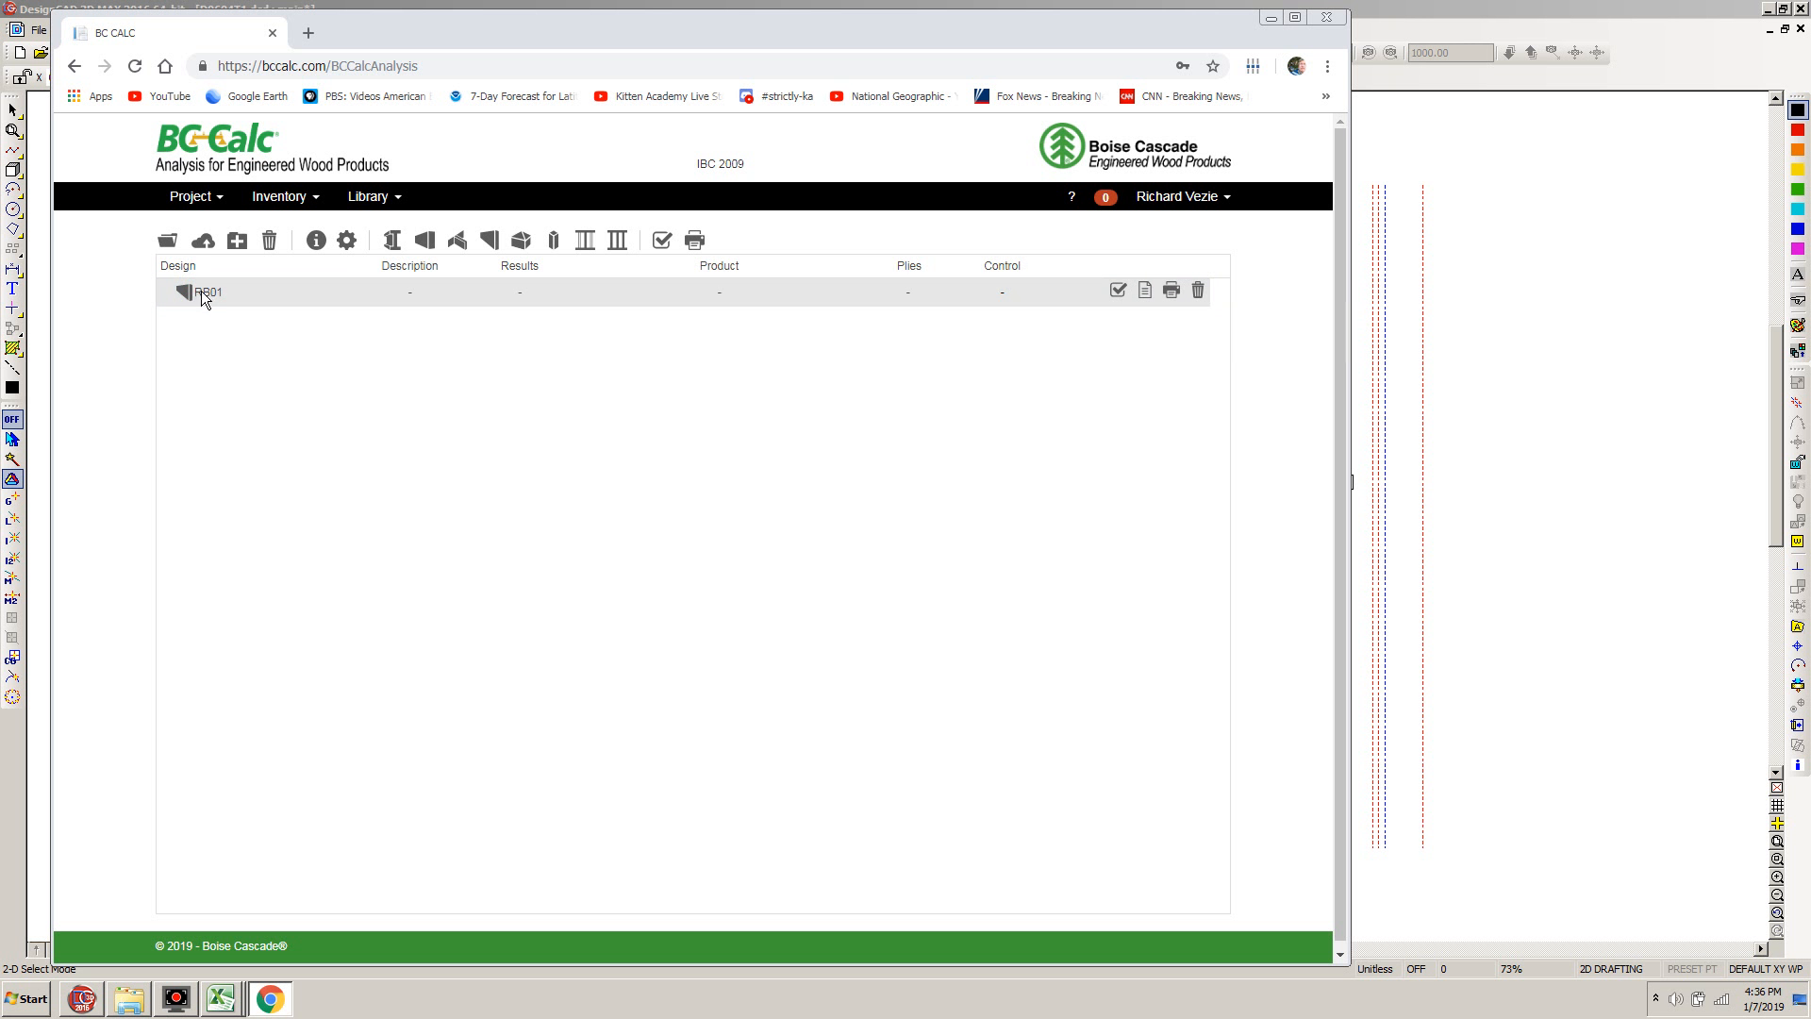
double_click(201, 291)
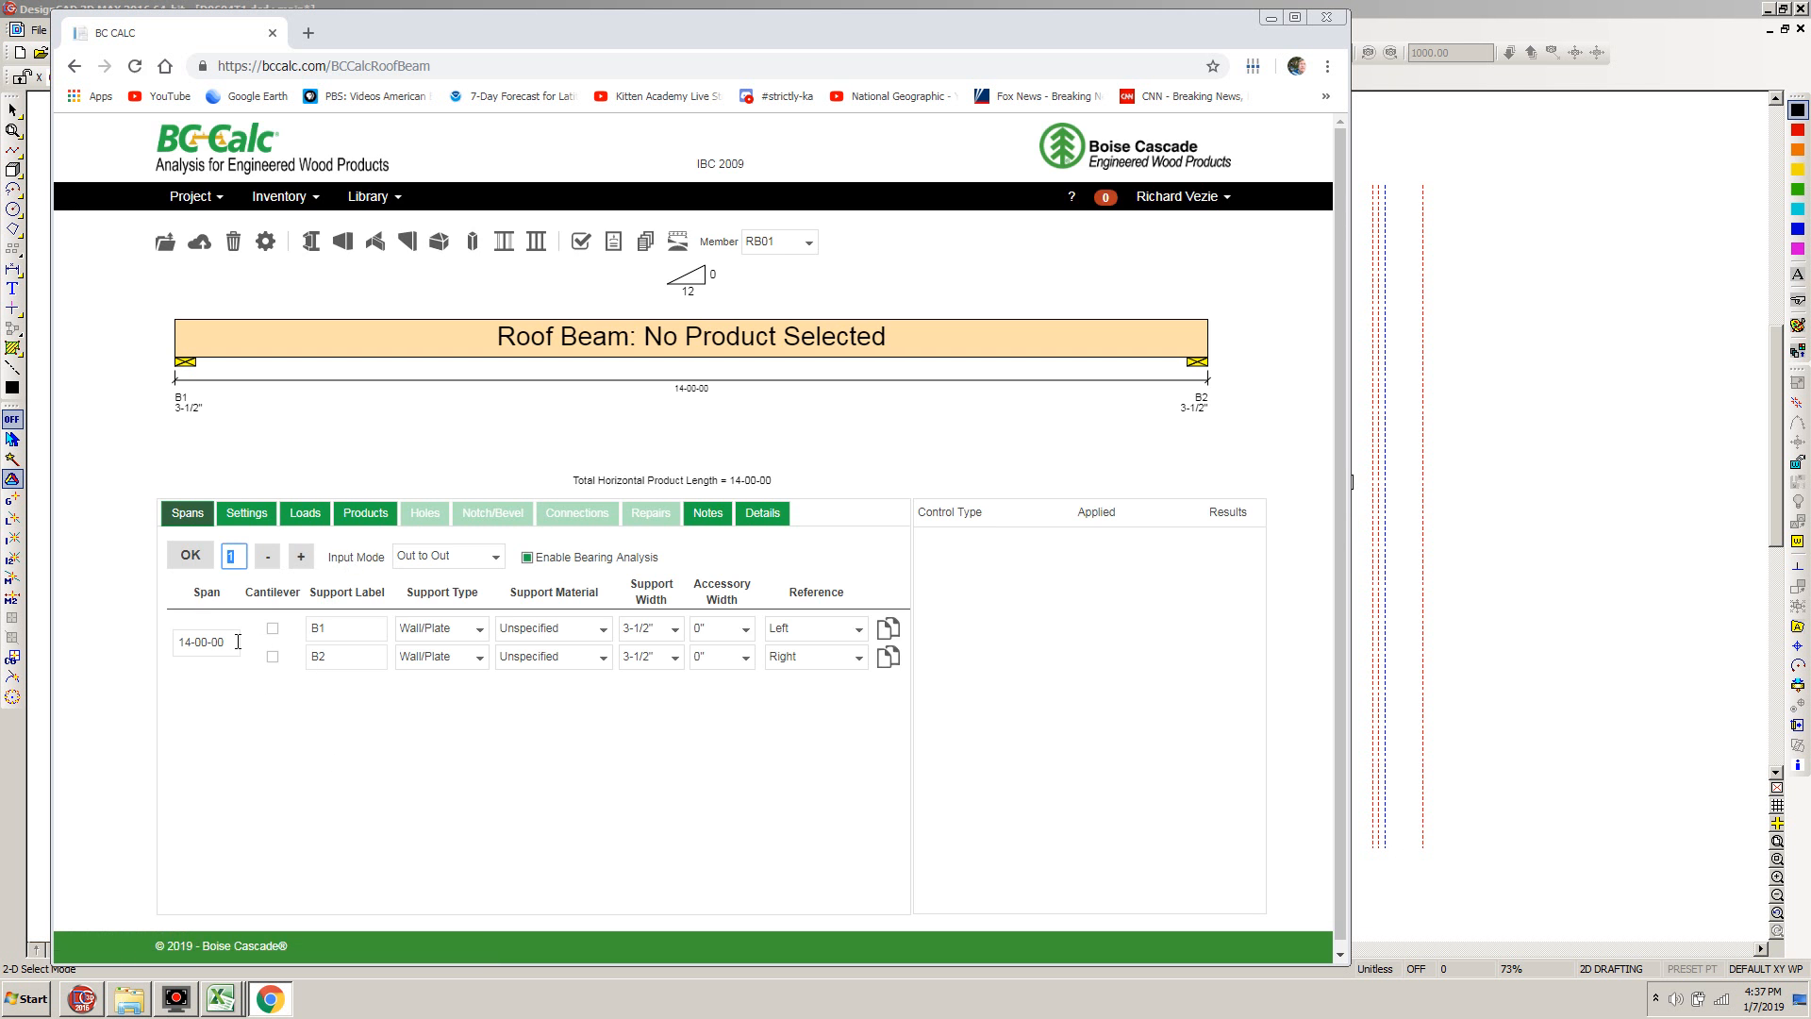
Close the Wall Weights1 workbook in Excel without saving its changes and return to the roof beam in BC Calc
left_click(214, 1002)
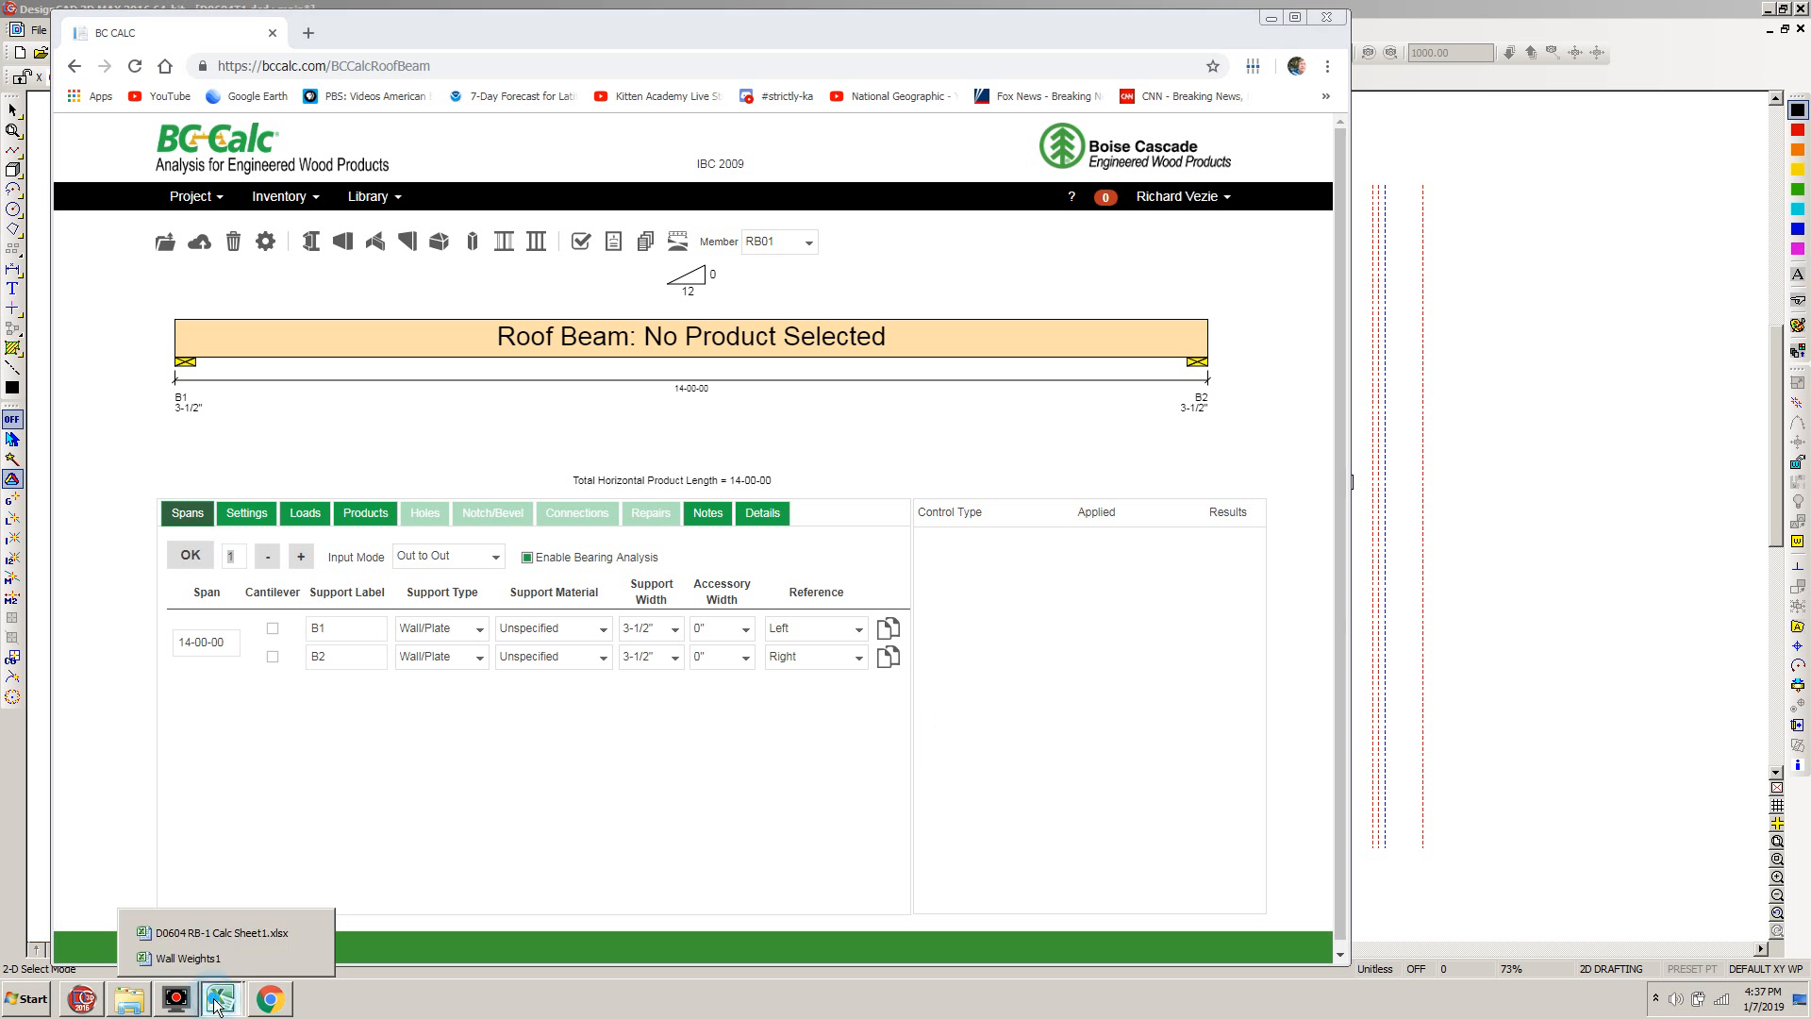
left_click(309, 958)
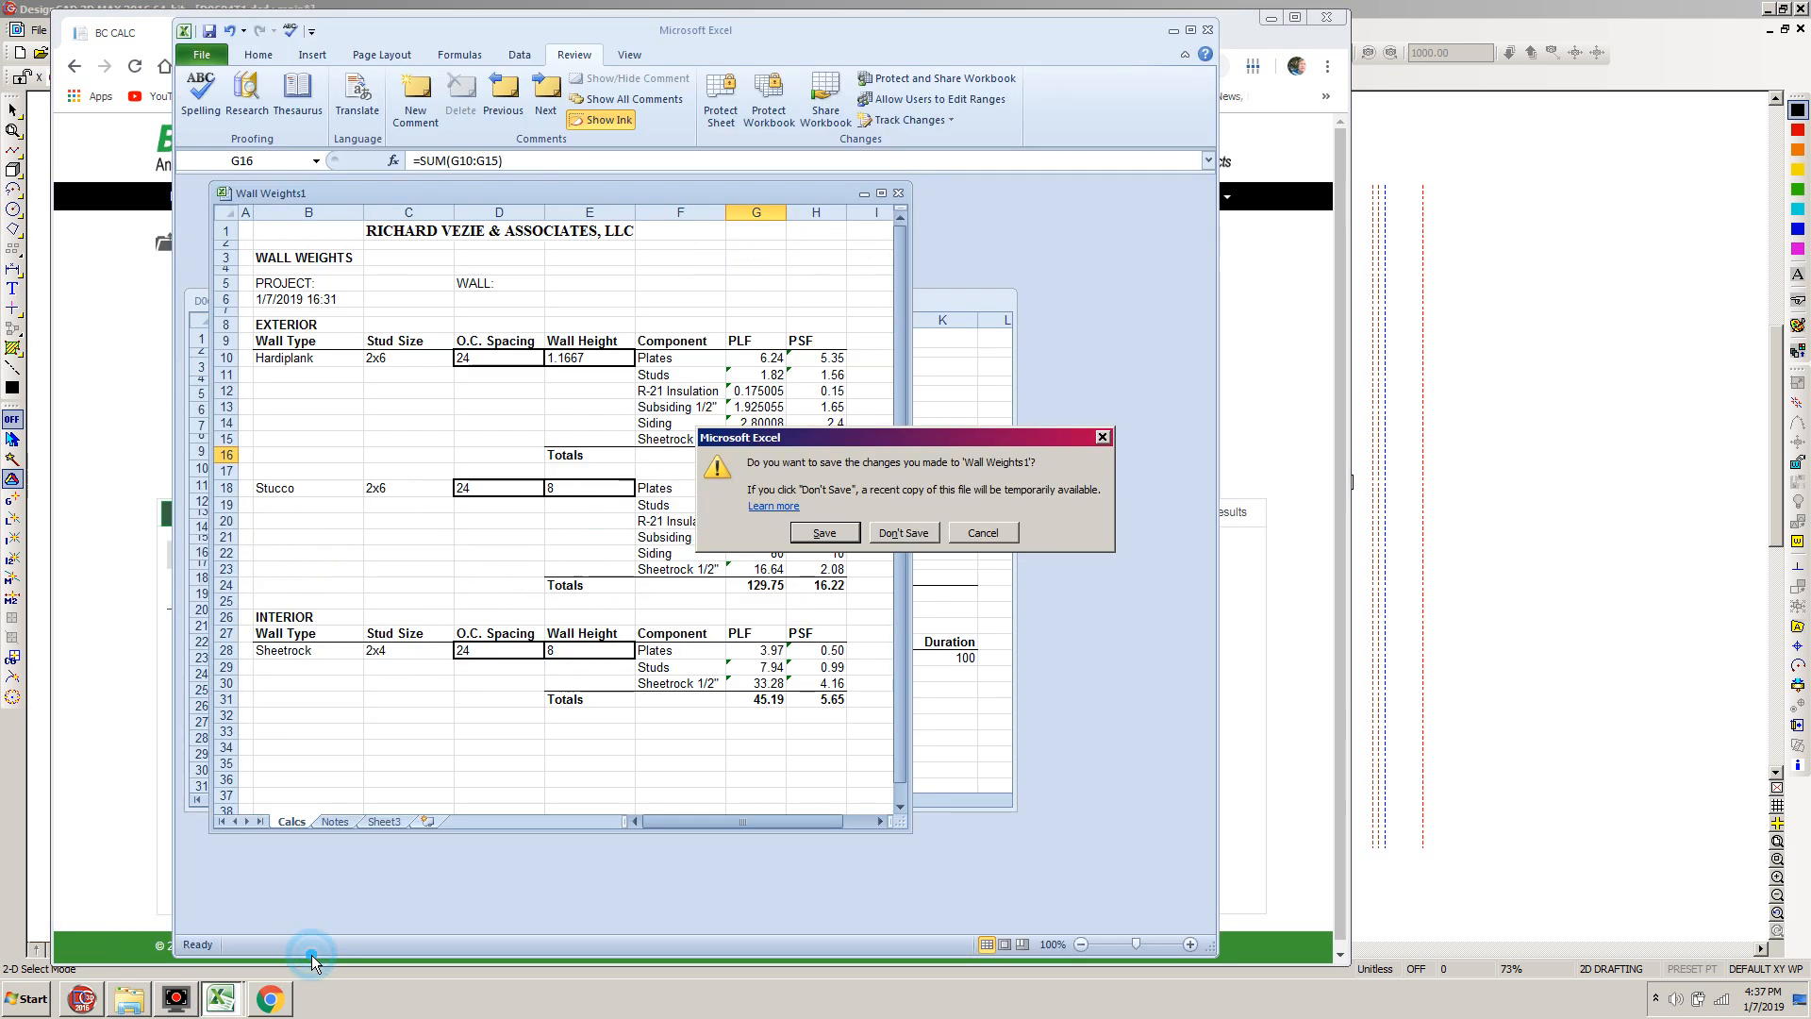
left_click(902, 533)
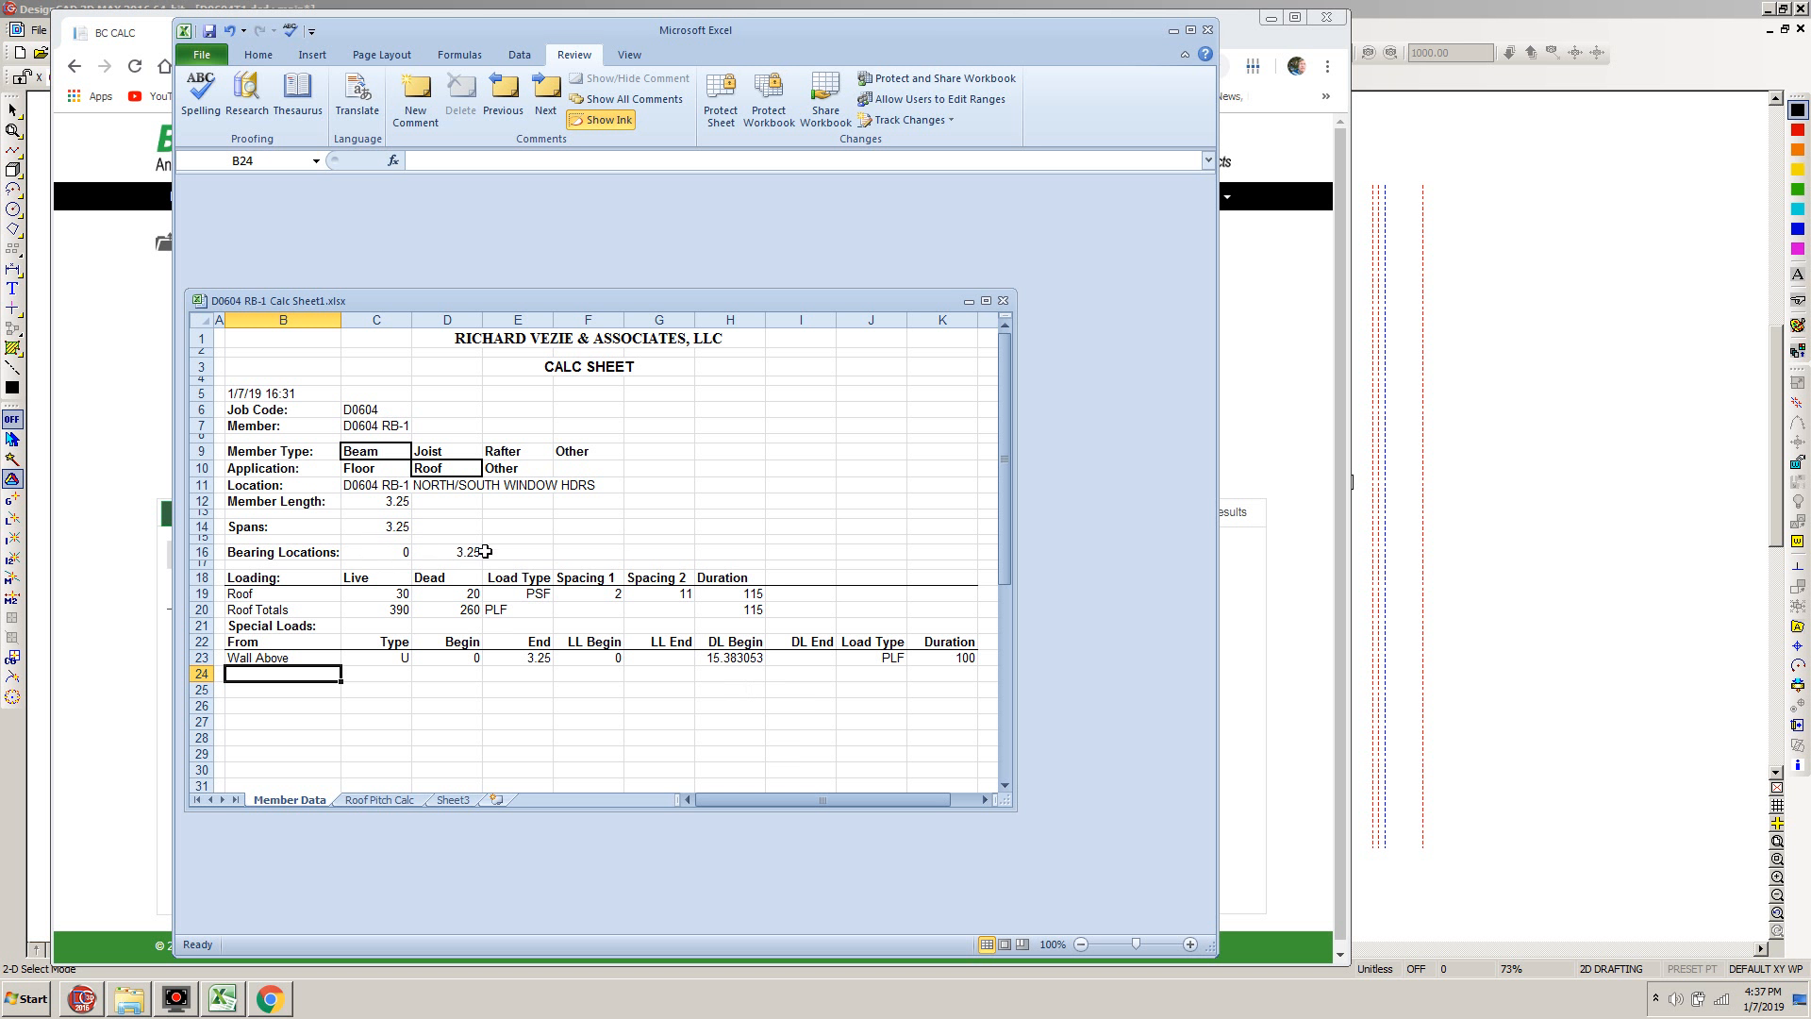
left_click(117, 309)
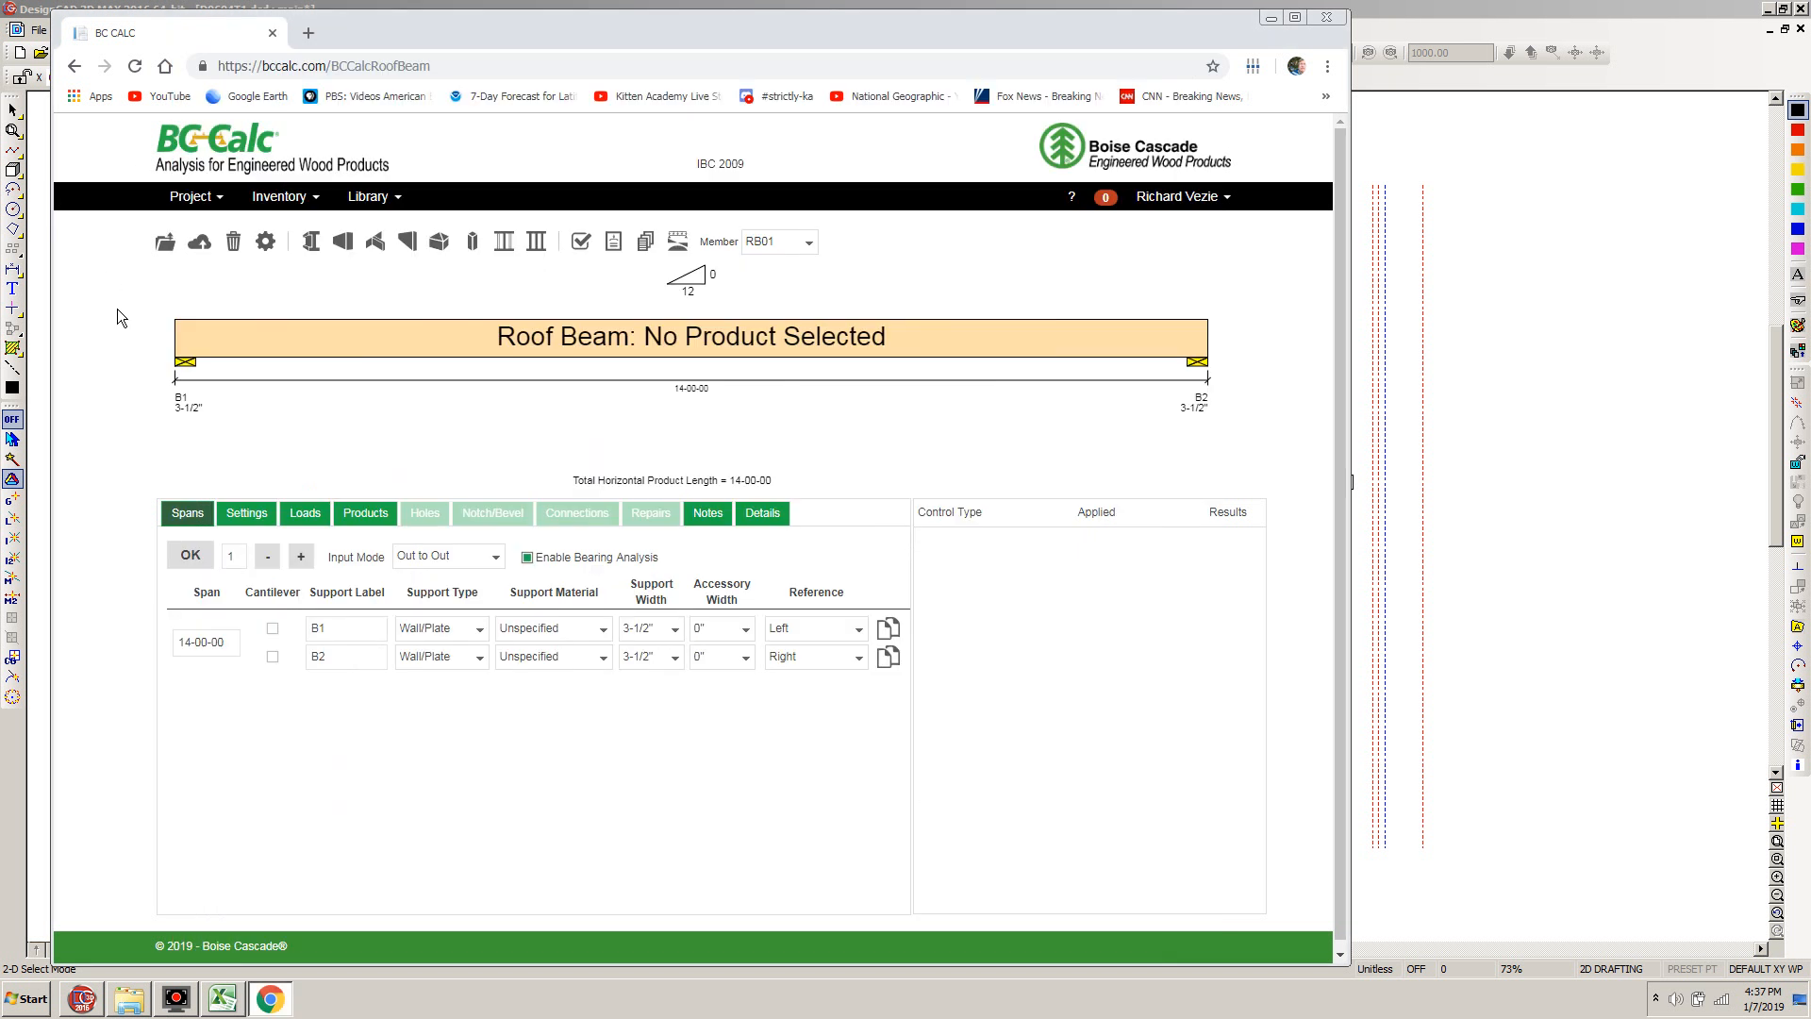
Set the roof beam's span to 03-03-00 and the support type of both B1 and B2 to Column
left_click(229, 645)
type("3-03")
key("Tab")
left_click(481, 632)
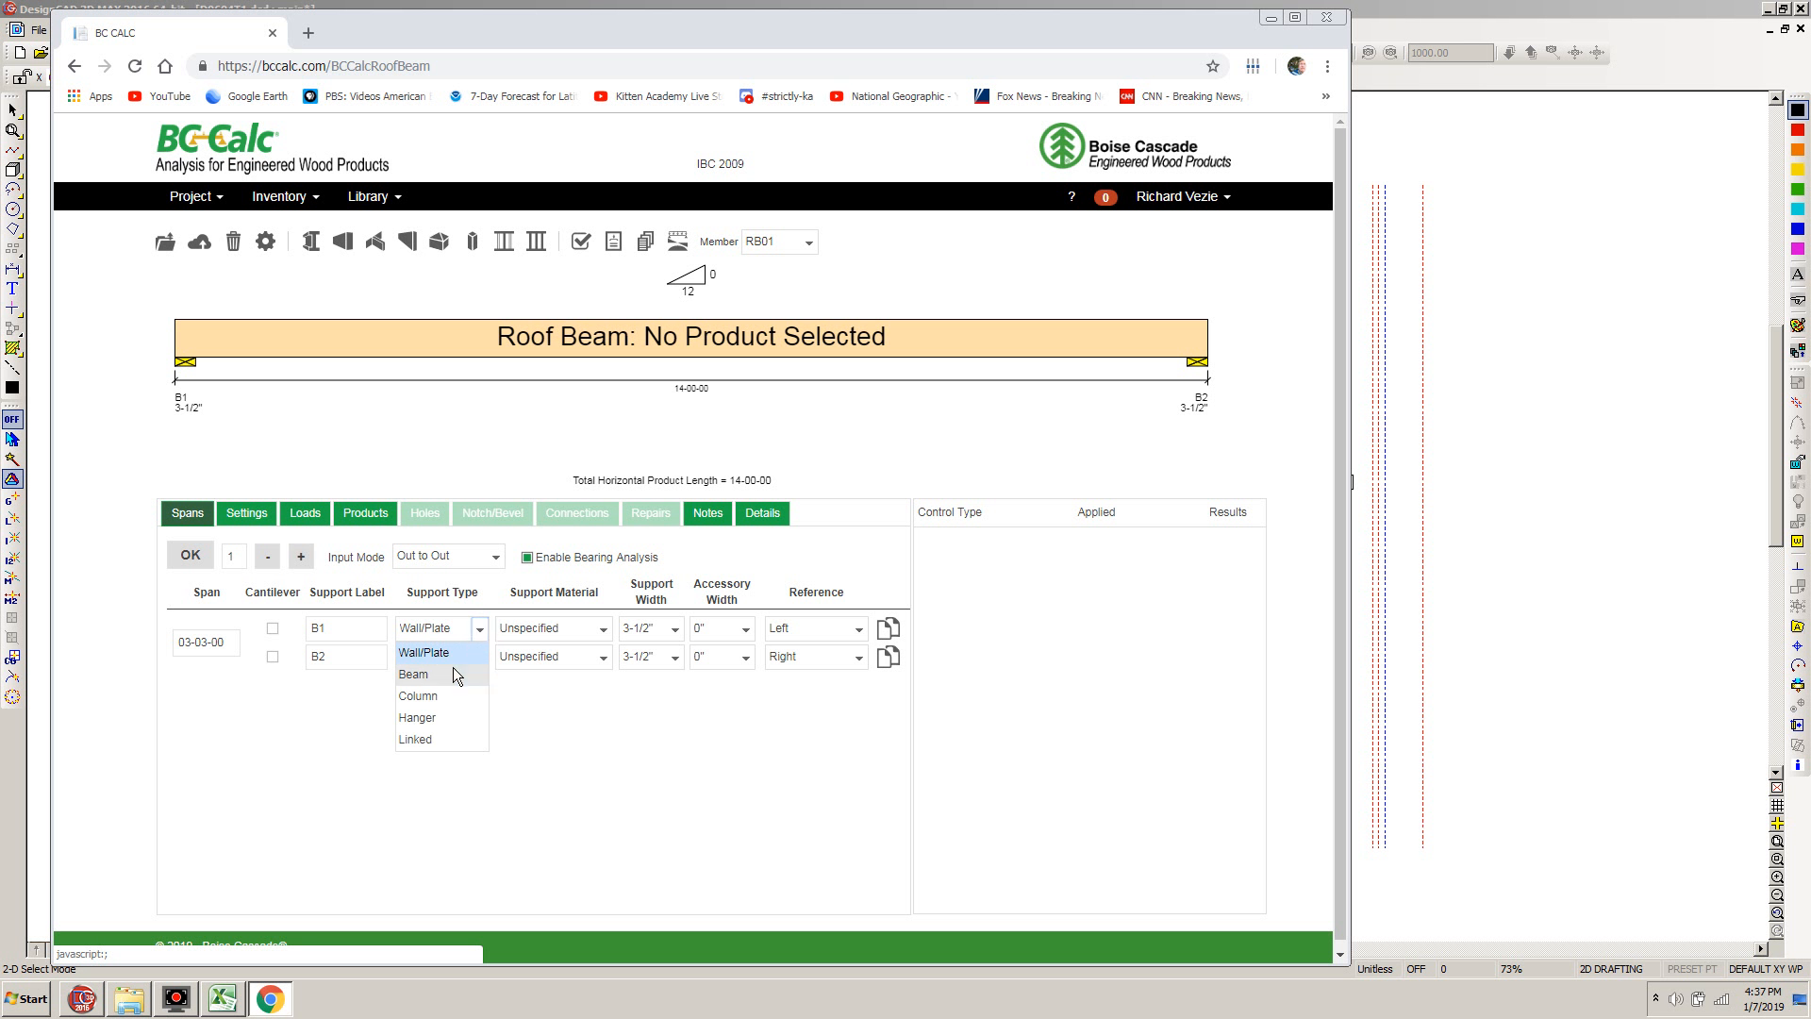
left_click(439, 695)
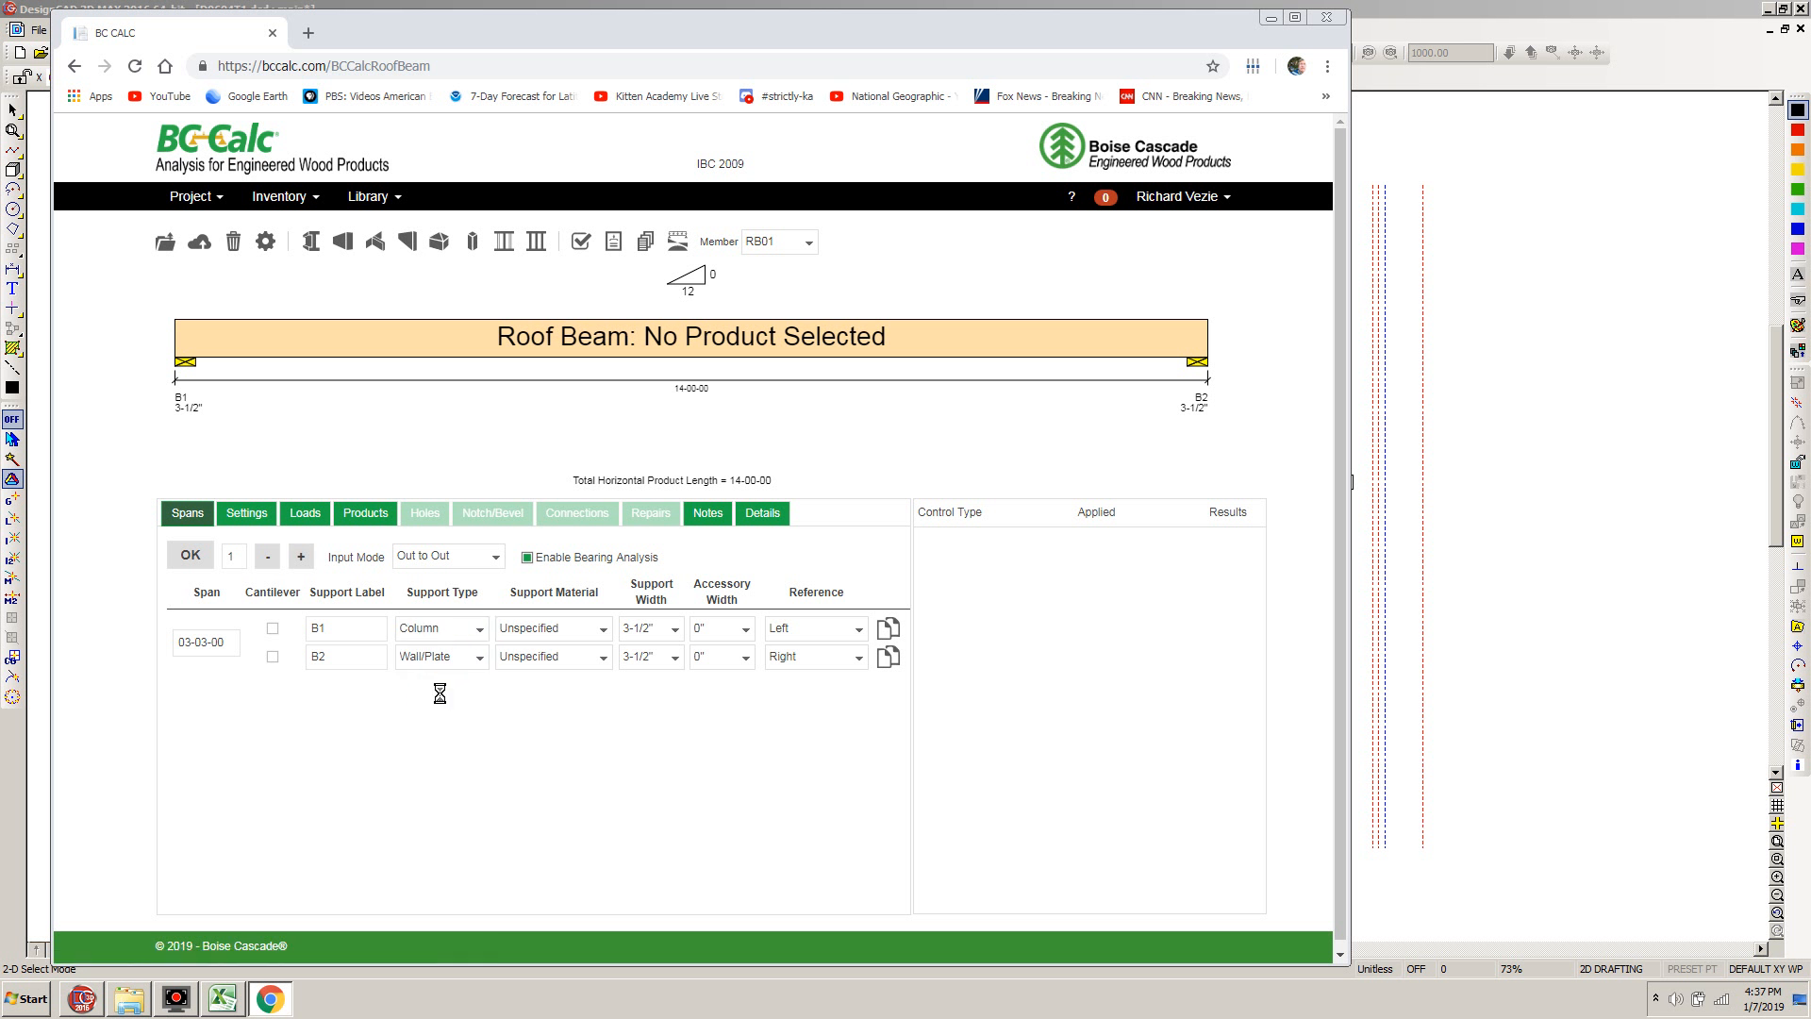
left_click(480, 659)
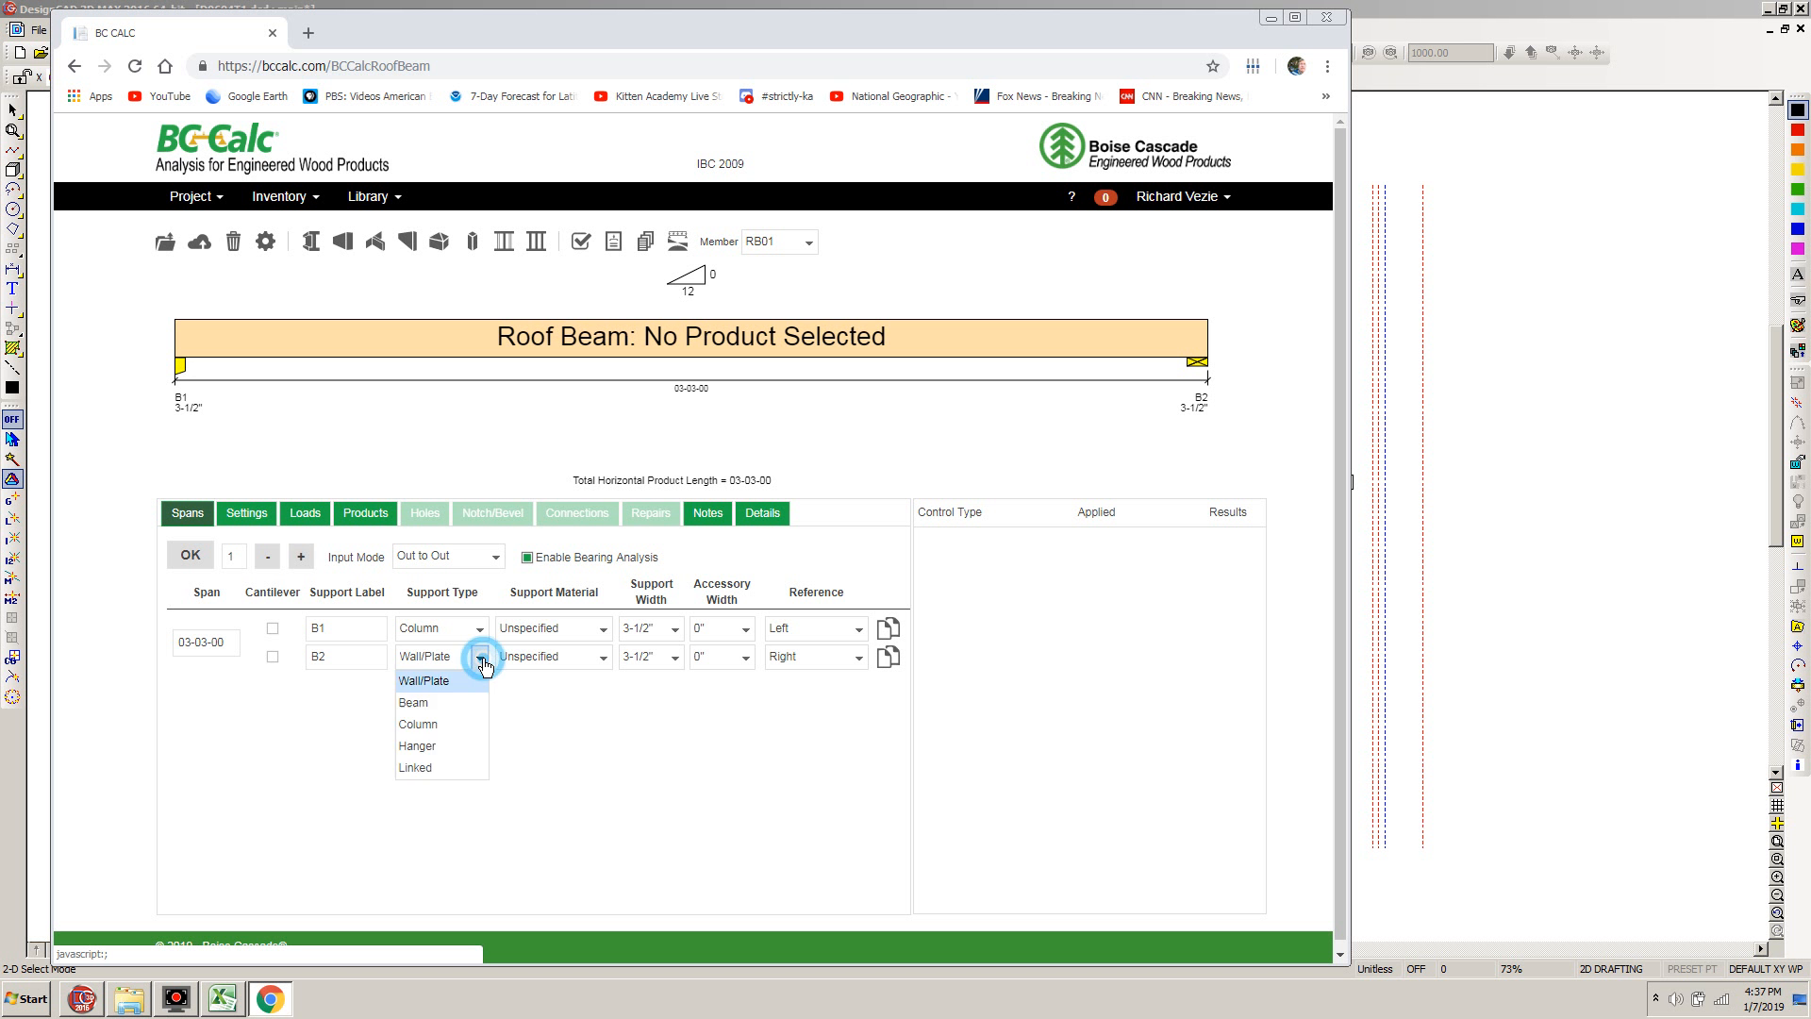
left_click(438, 724)
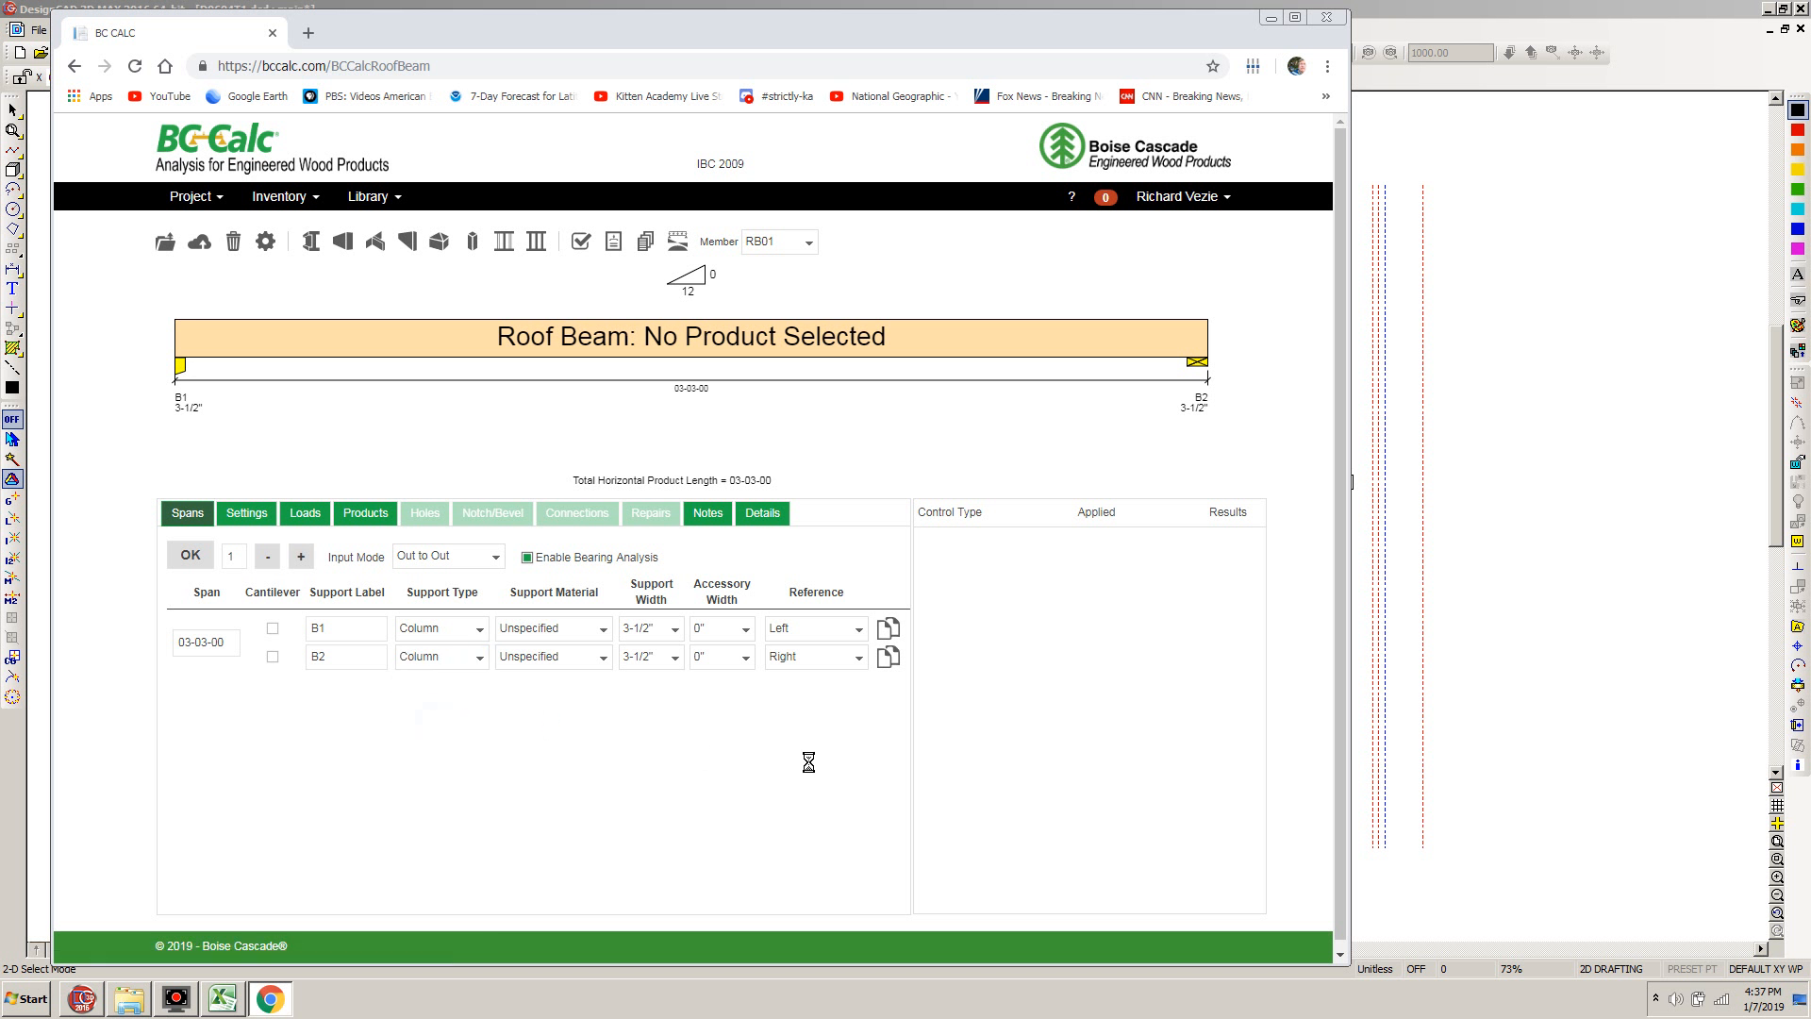
Set the support width of both B1 and B2 to 1-1/2"
left_click(676, 632)
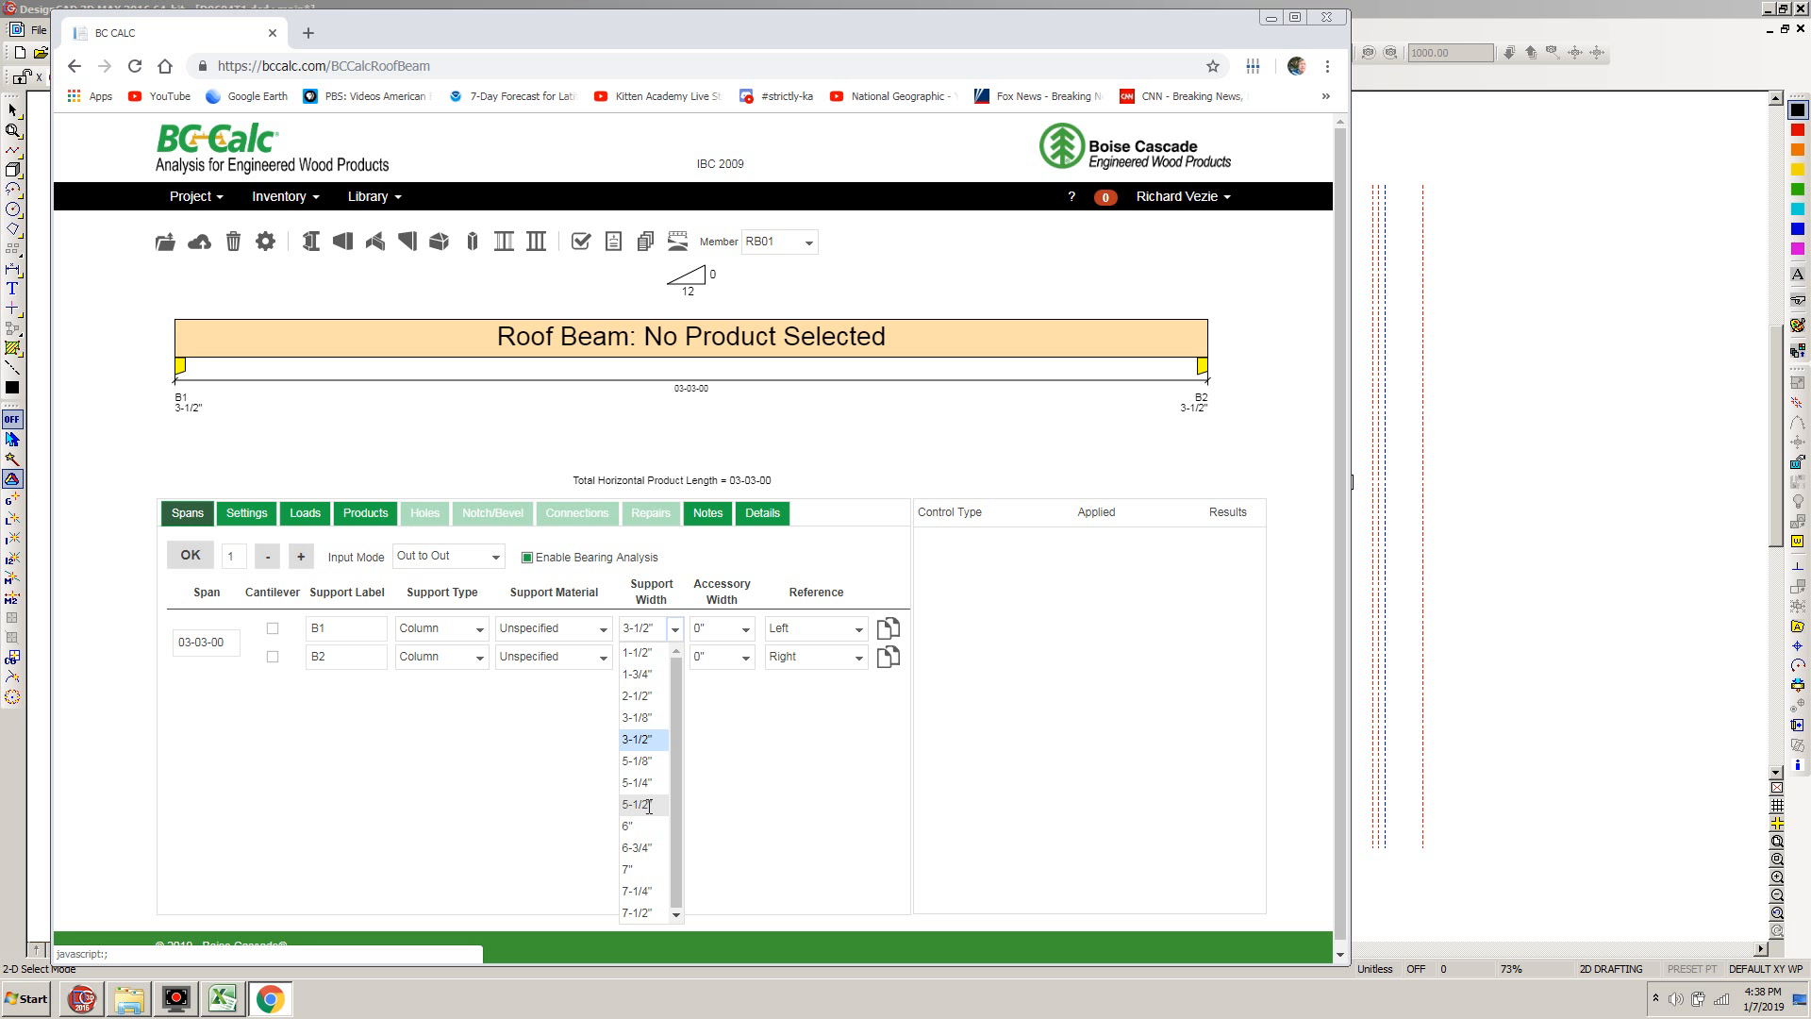
left_click(676, 631)
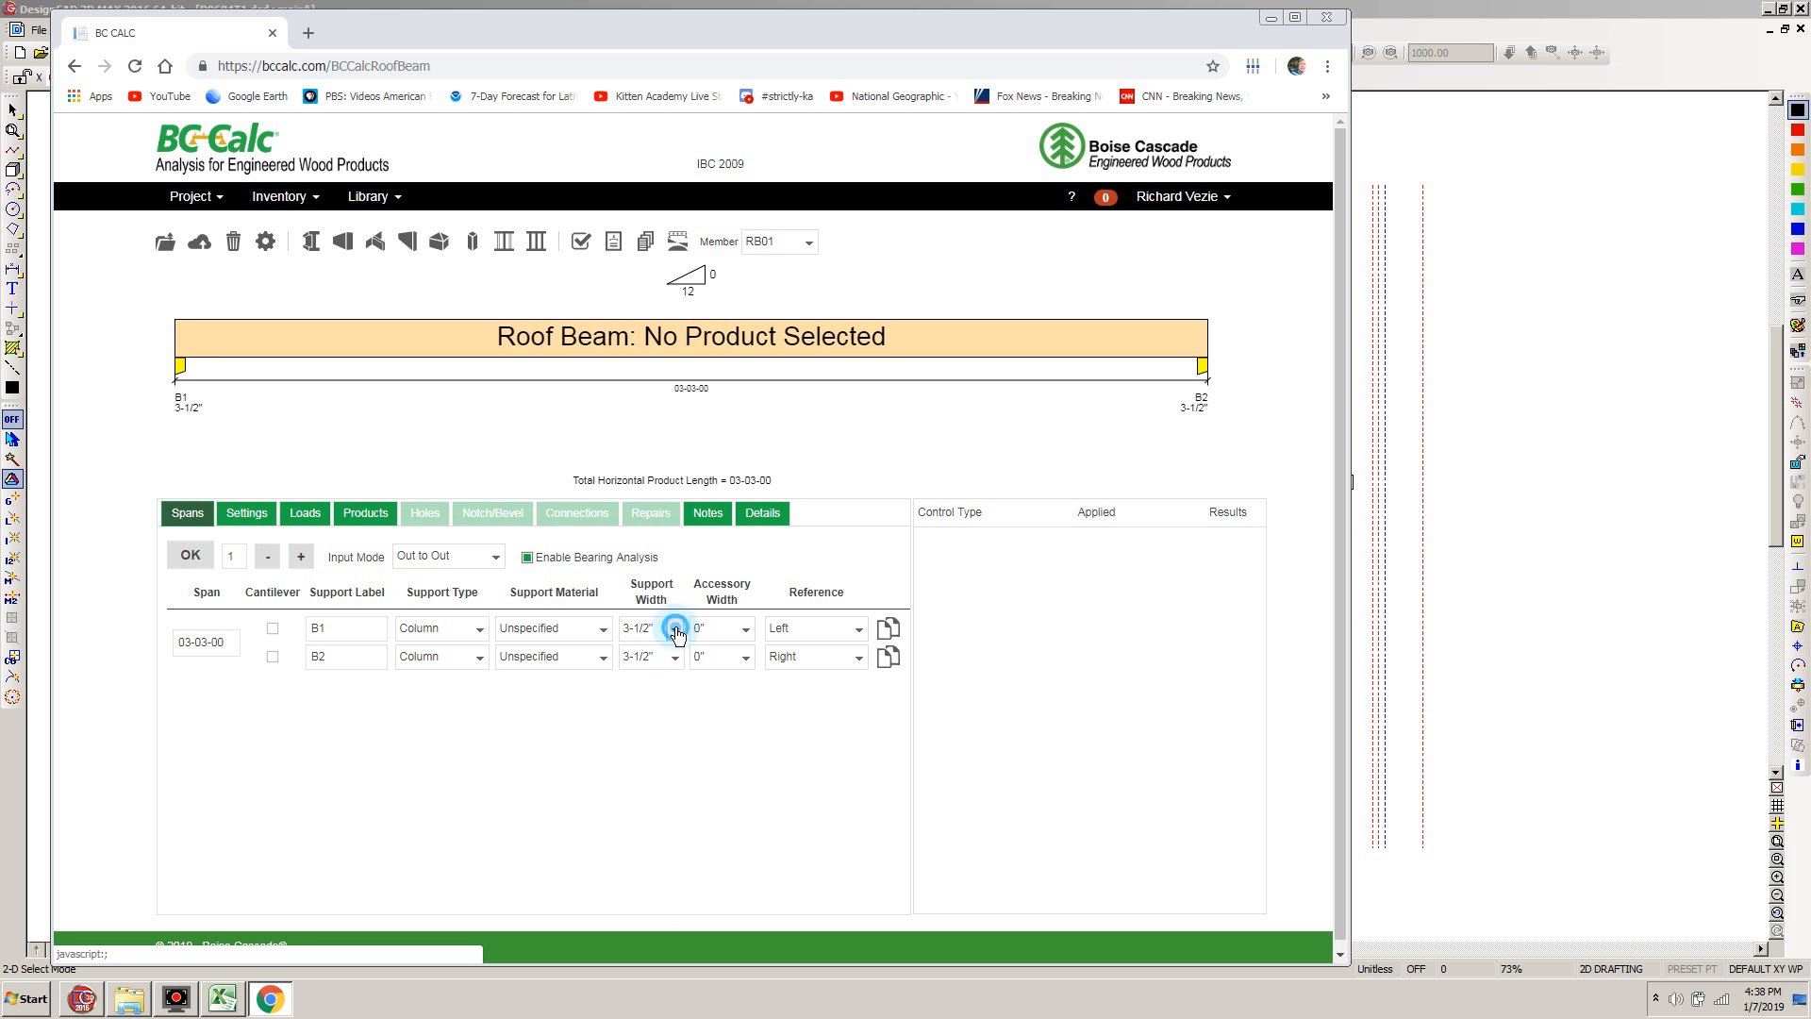
left_click(676, 630)
left_click(634, 652)
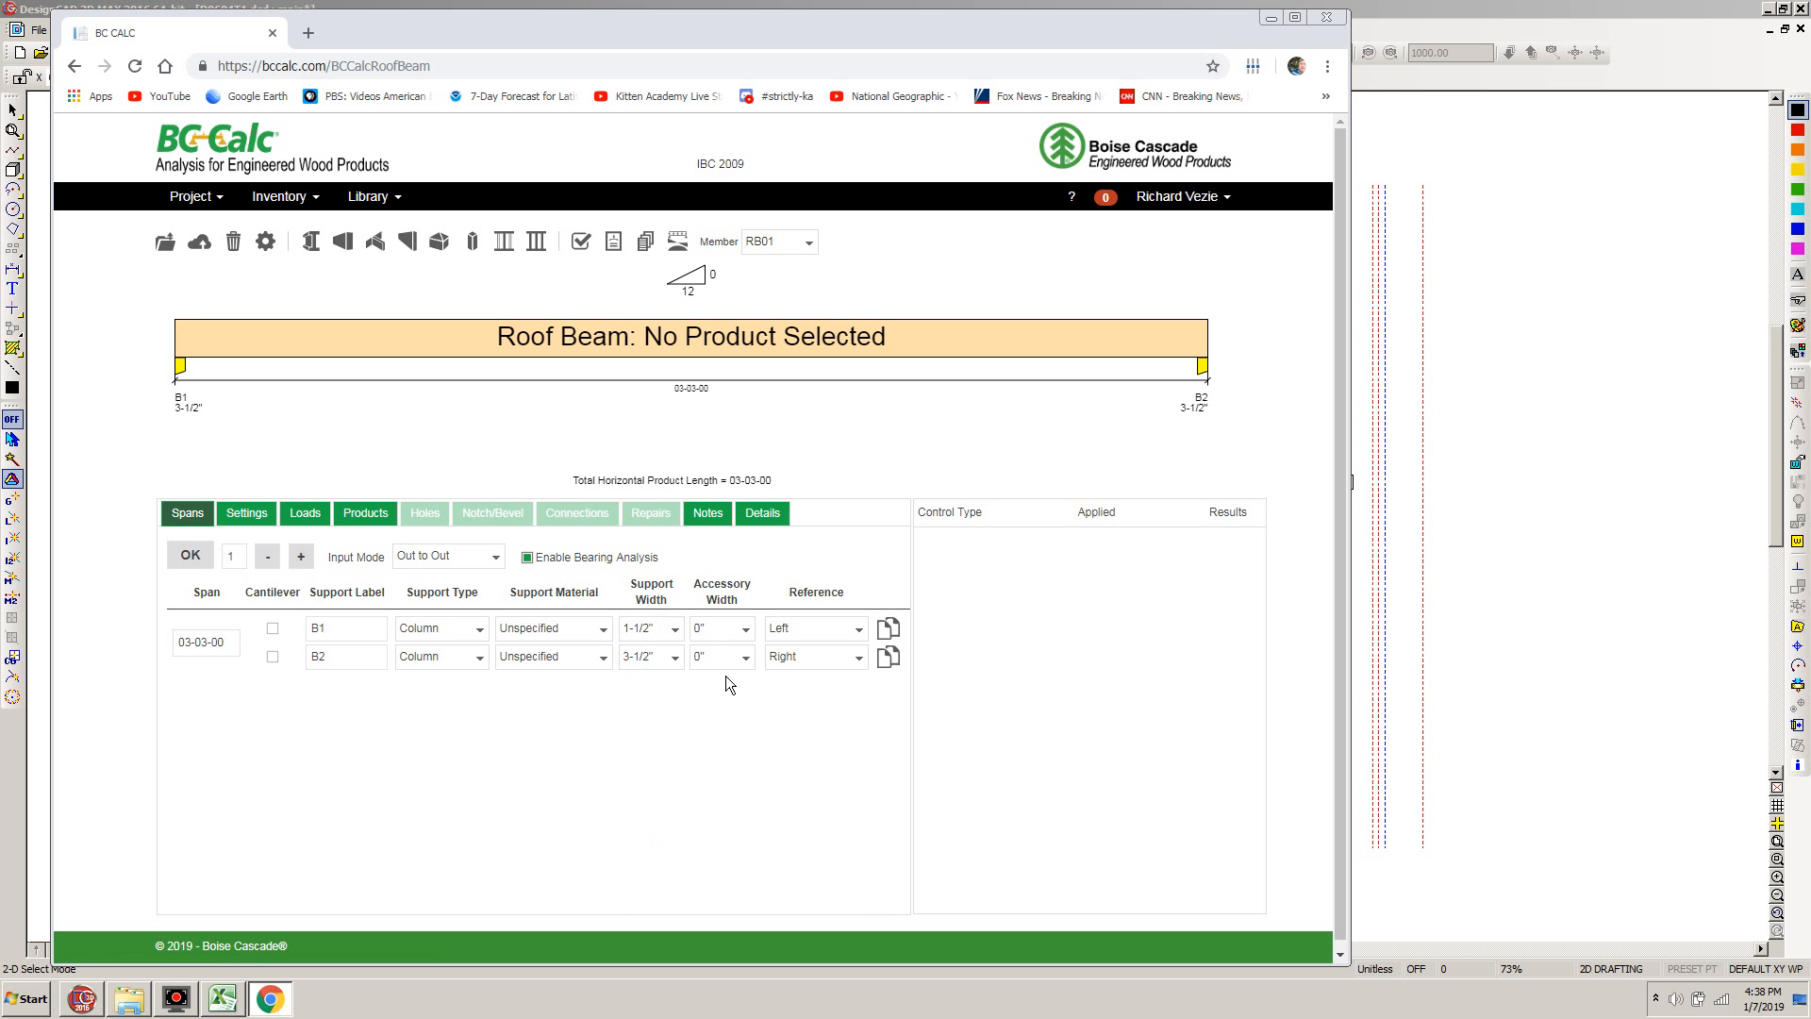
left_click(676, 658)
left_click(649, 681)
Set the roof beam's tributary width of area loads to 13 feet in its settings
left_click(247, 514)
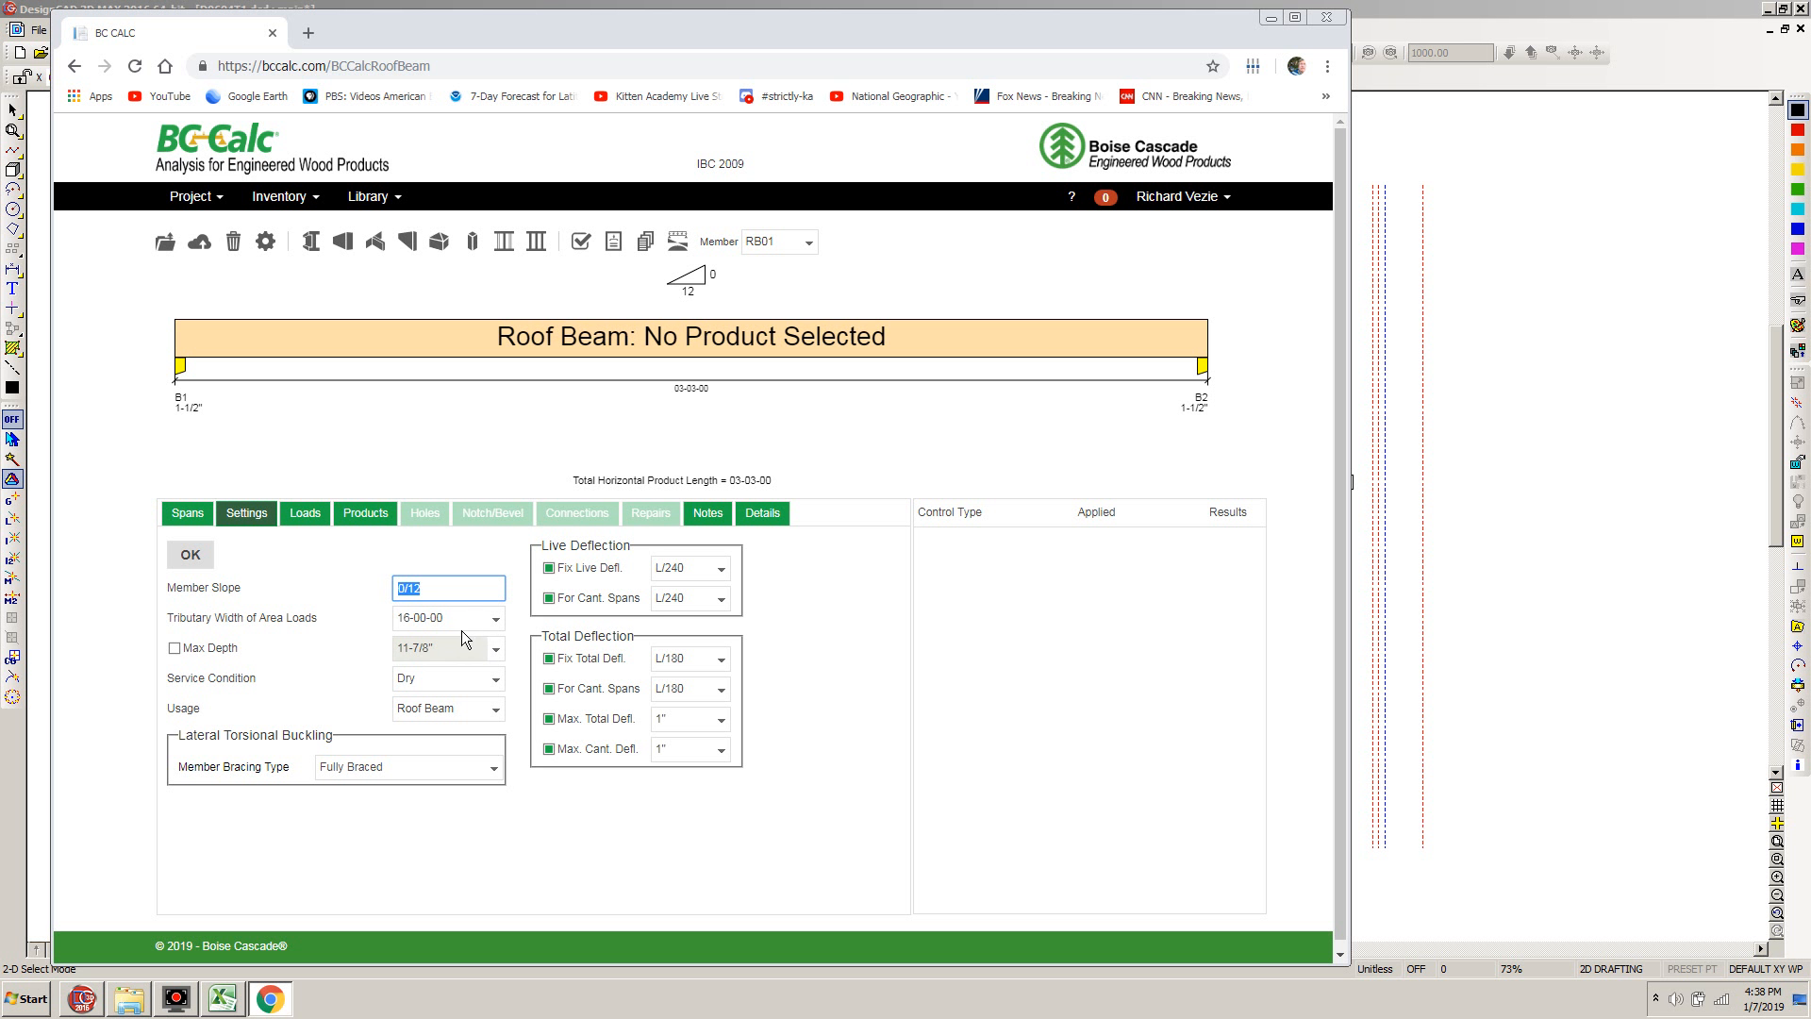
left_click(409, 617)
type("13")
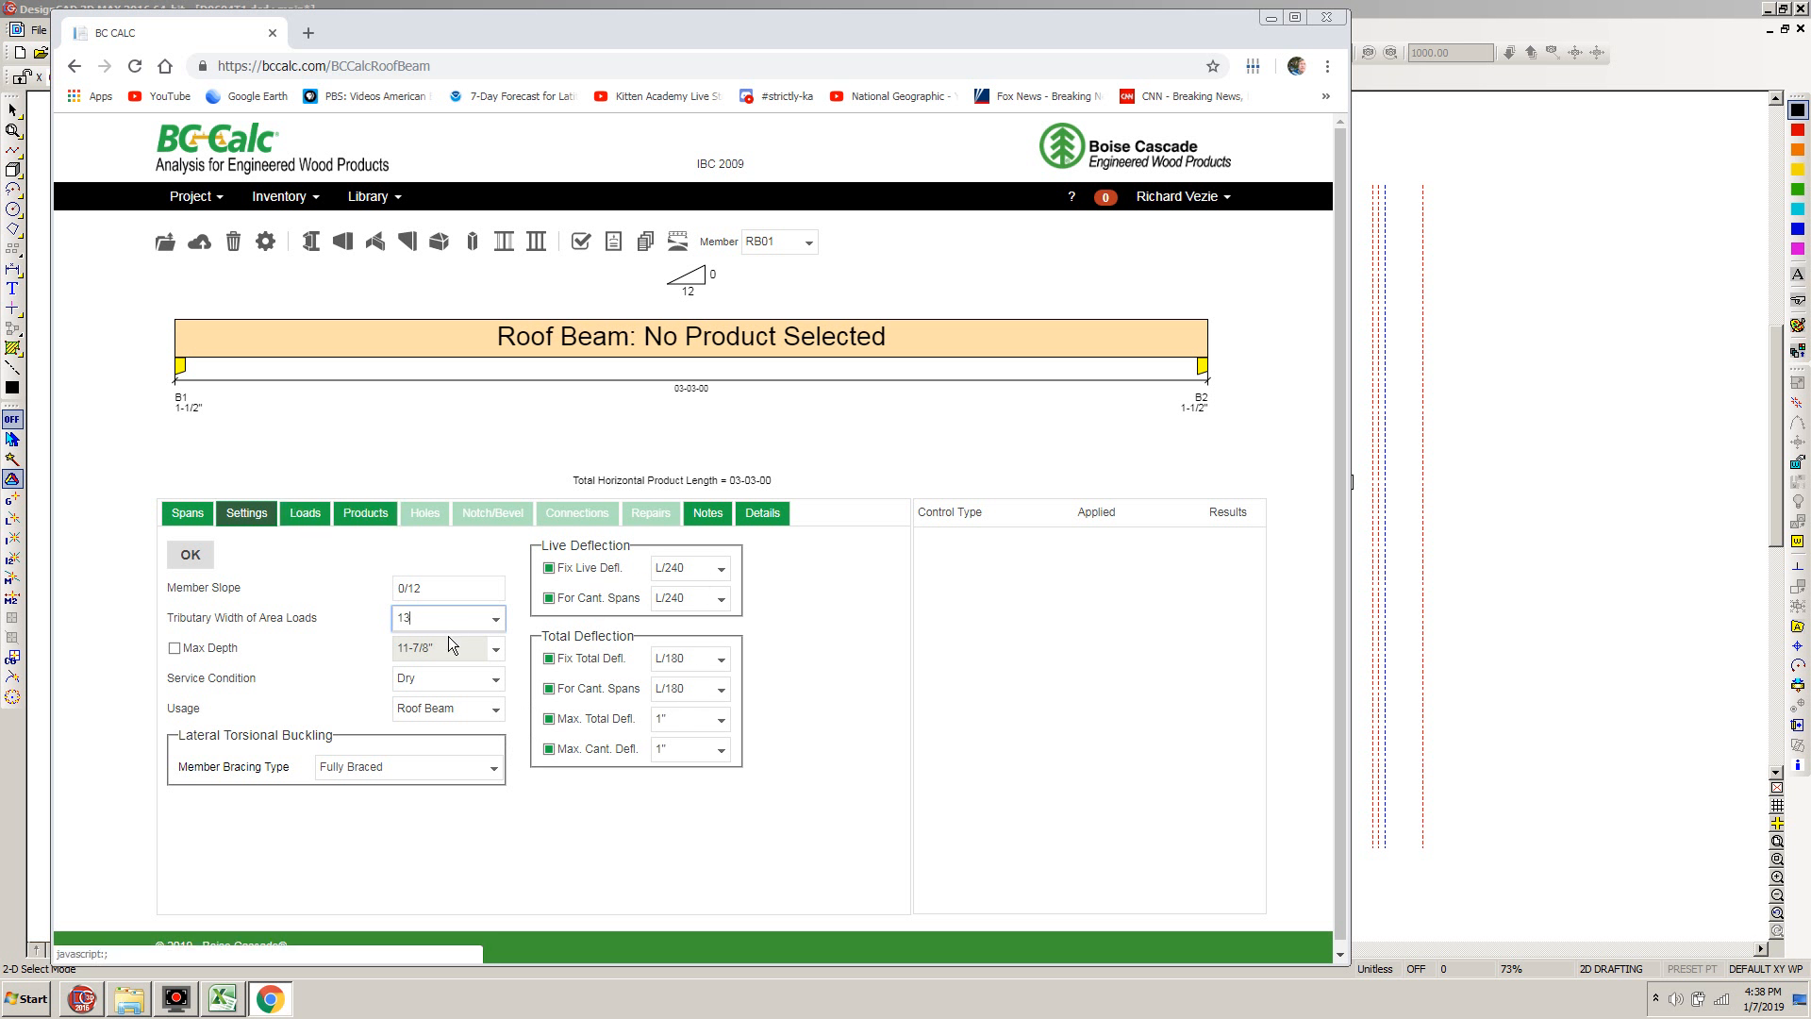
Start a uniform linear load on the roof beam and set its Dead component to 260 lb/ft, the roof total in the Excel calc sheet
left_click(307, 515)
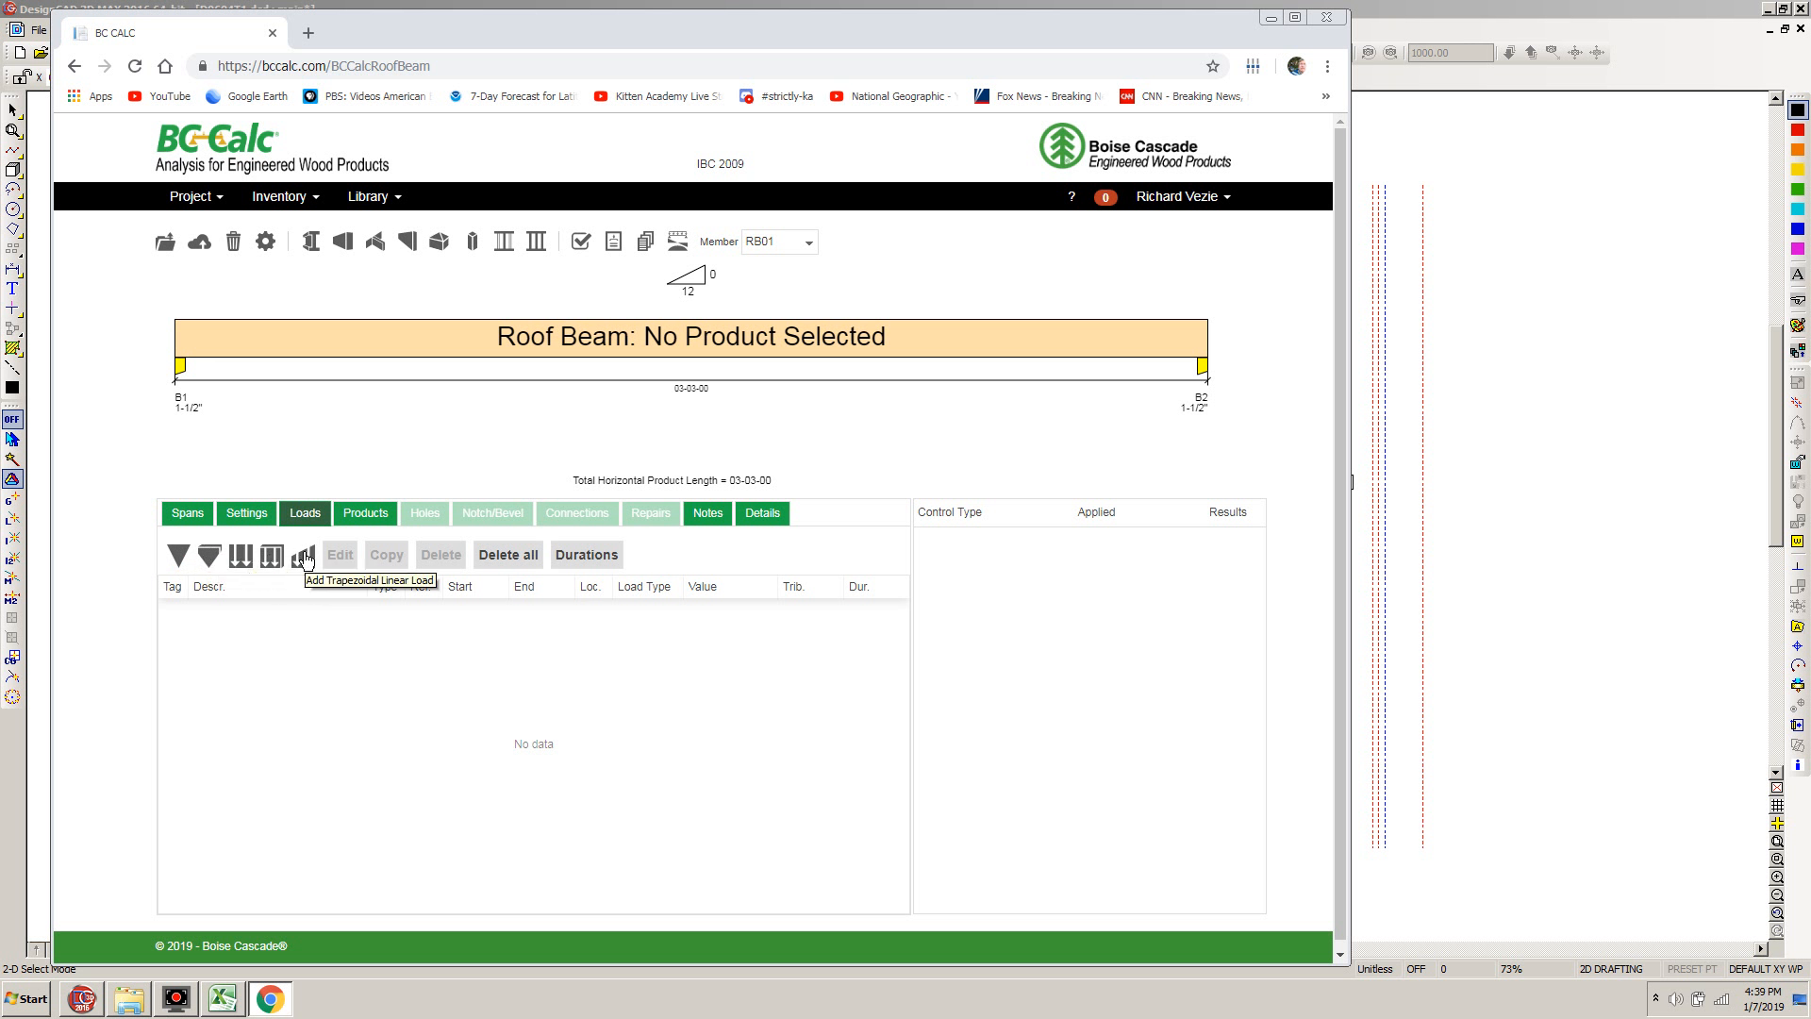
left_click(241, 557)
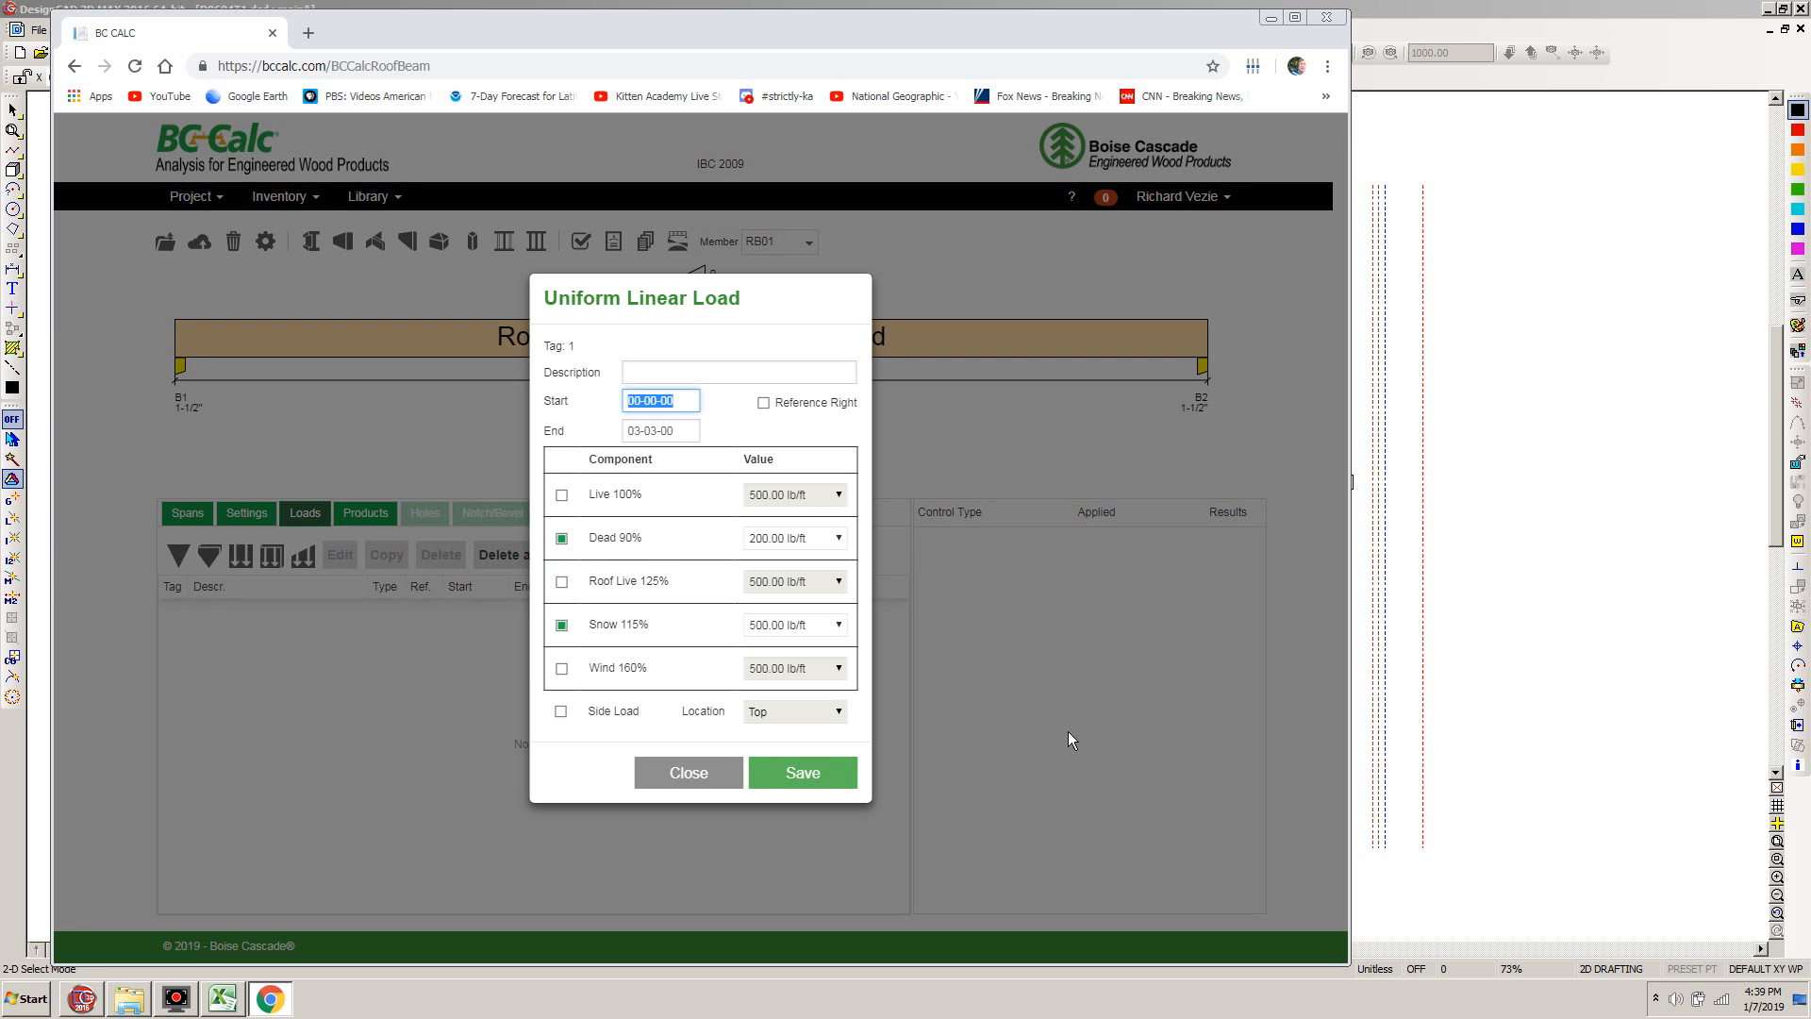
left_click(223, 1002)
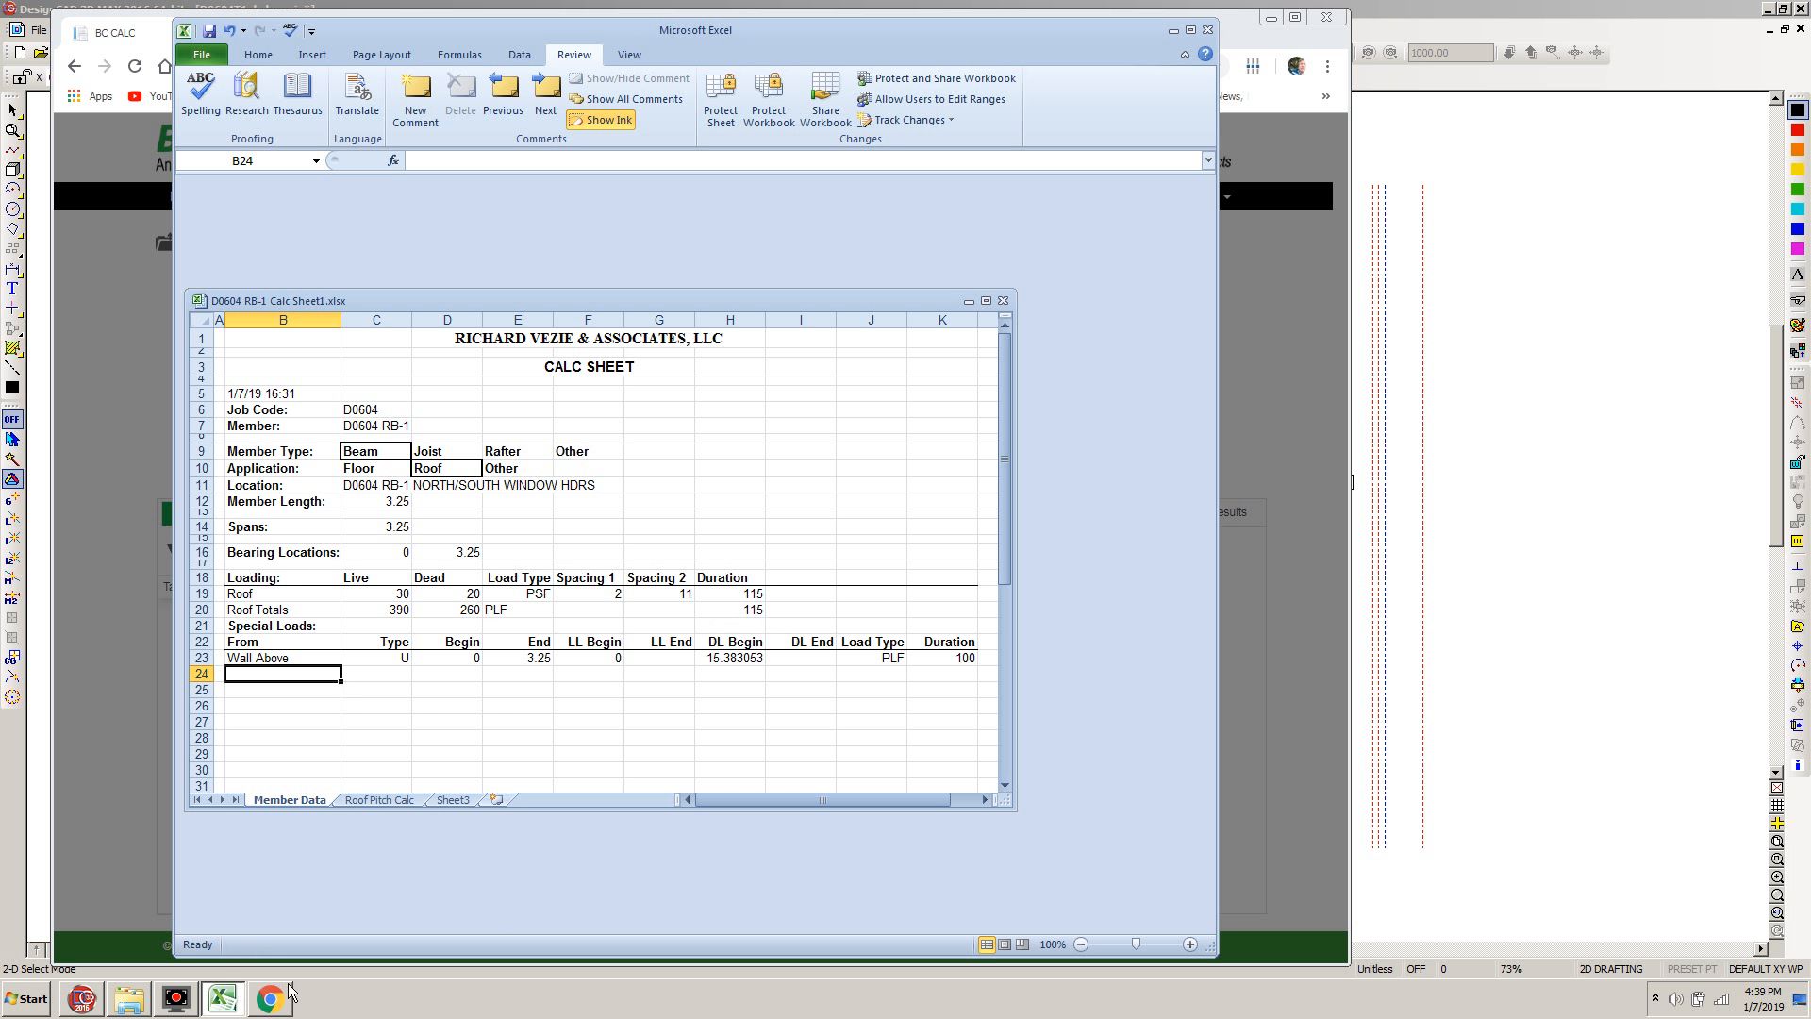
left_click(269, 1000)
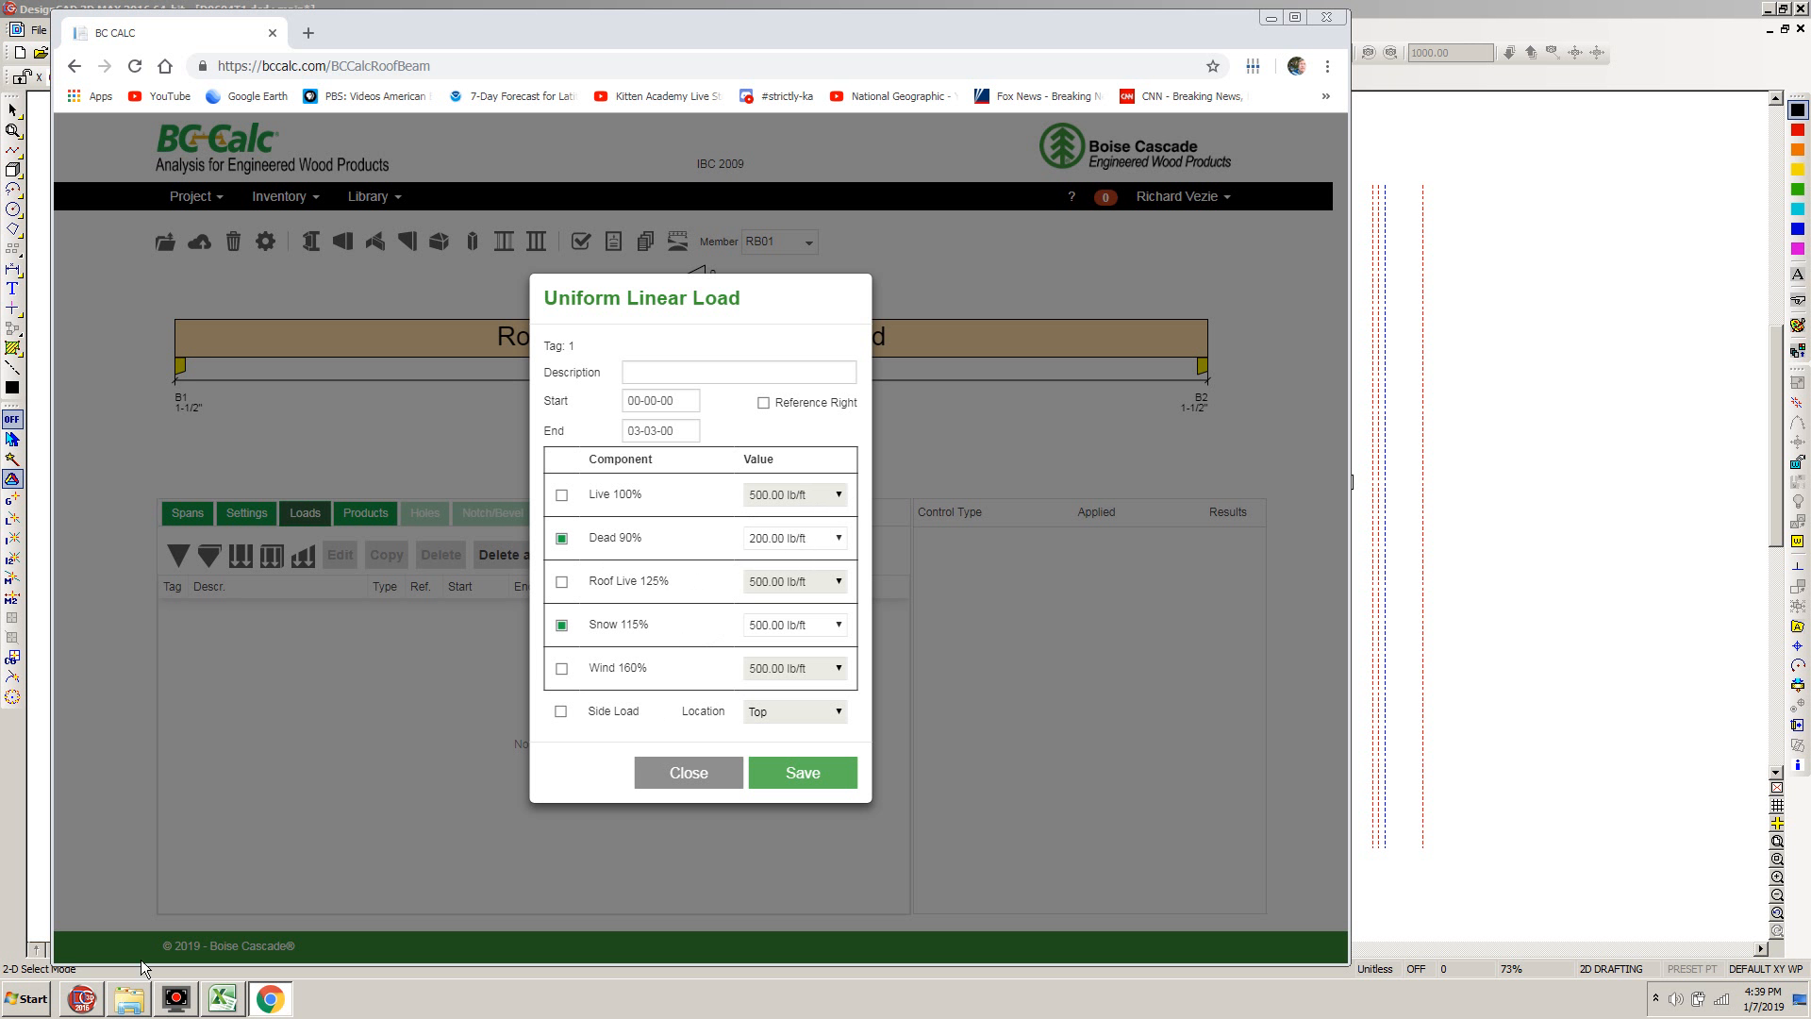
left_click(223, 998)
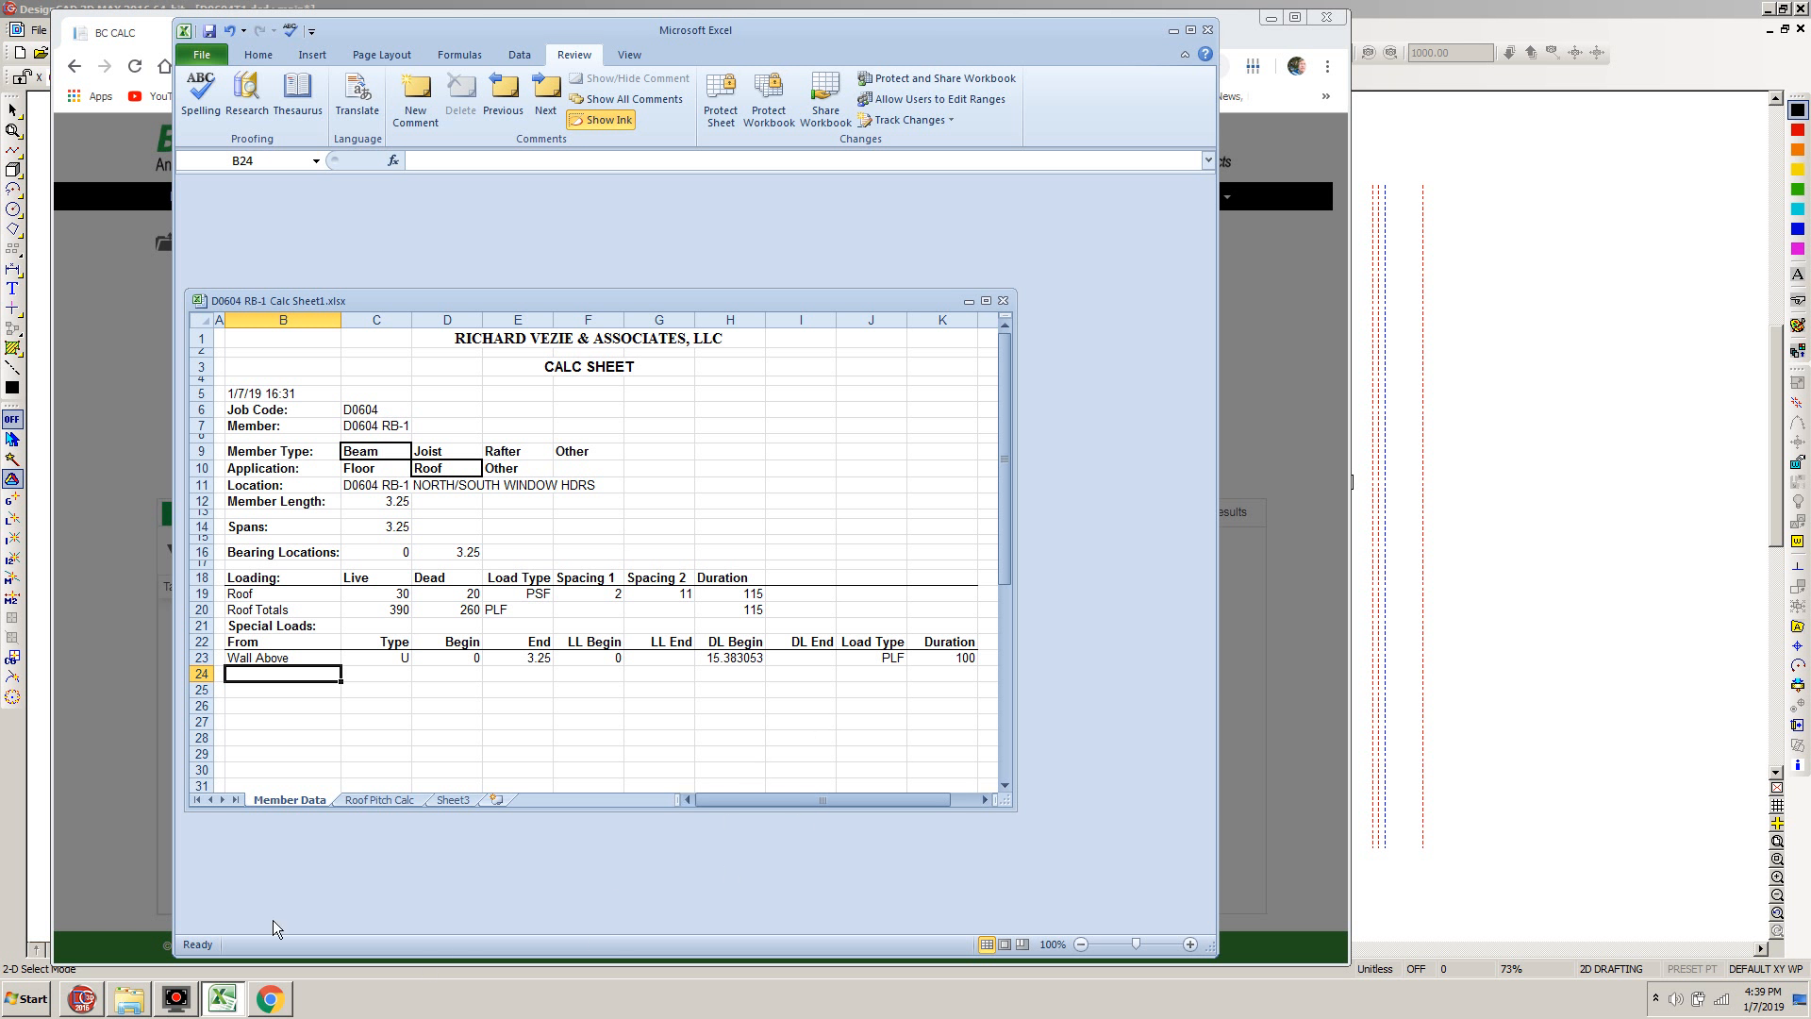
left_click(87, 417)
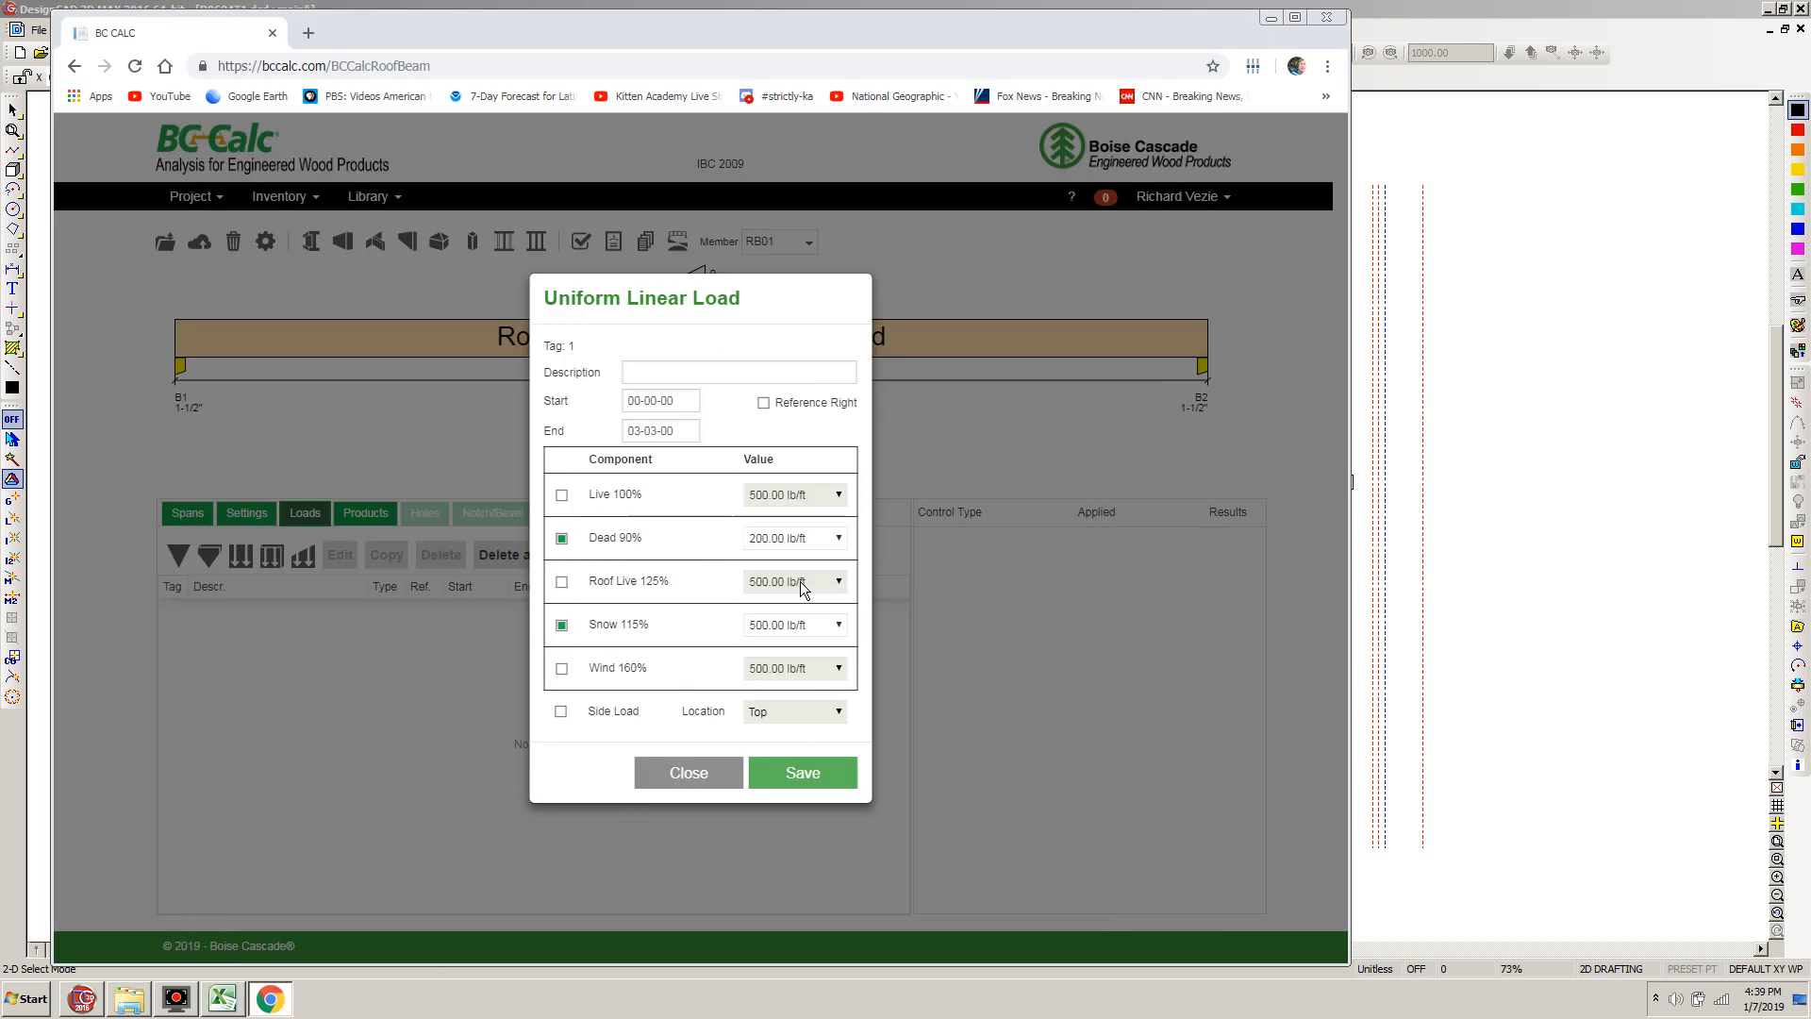
left_click(767, 536)
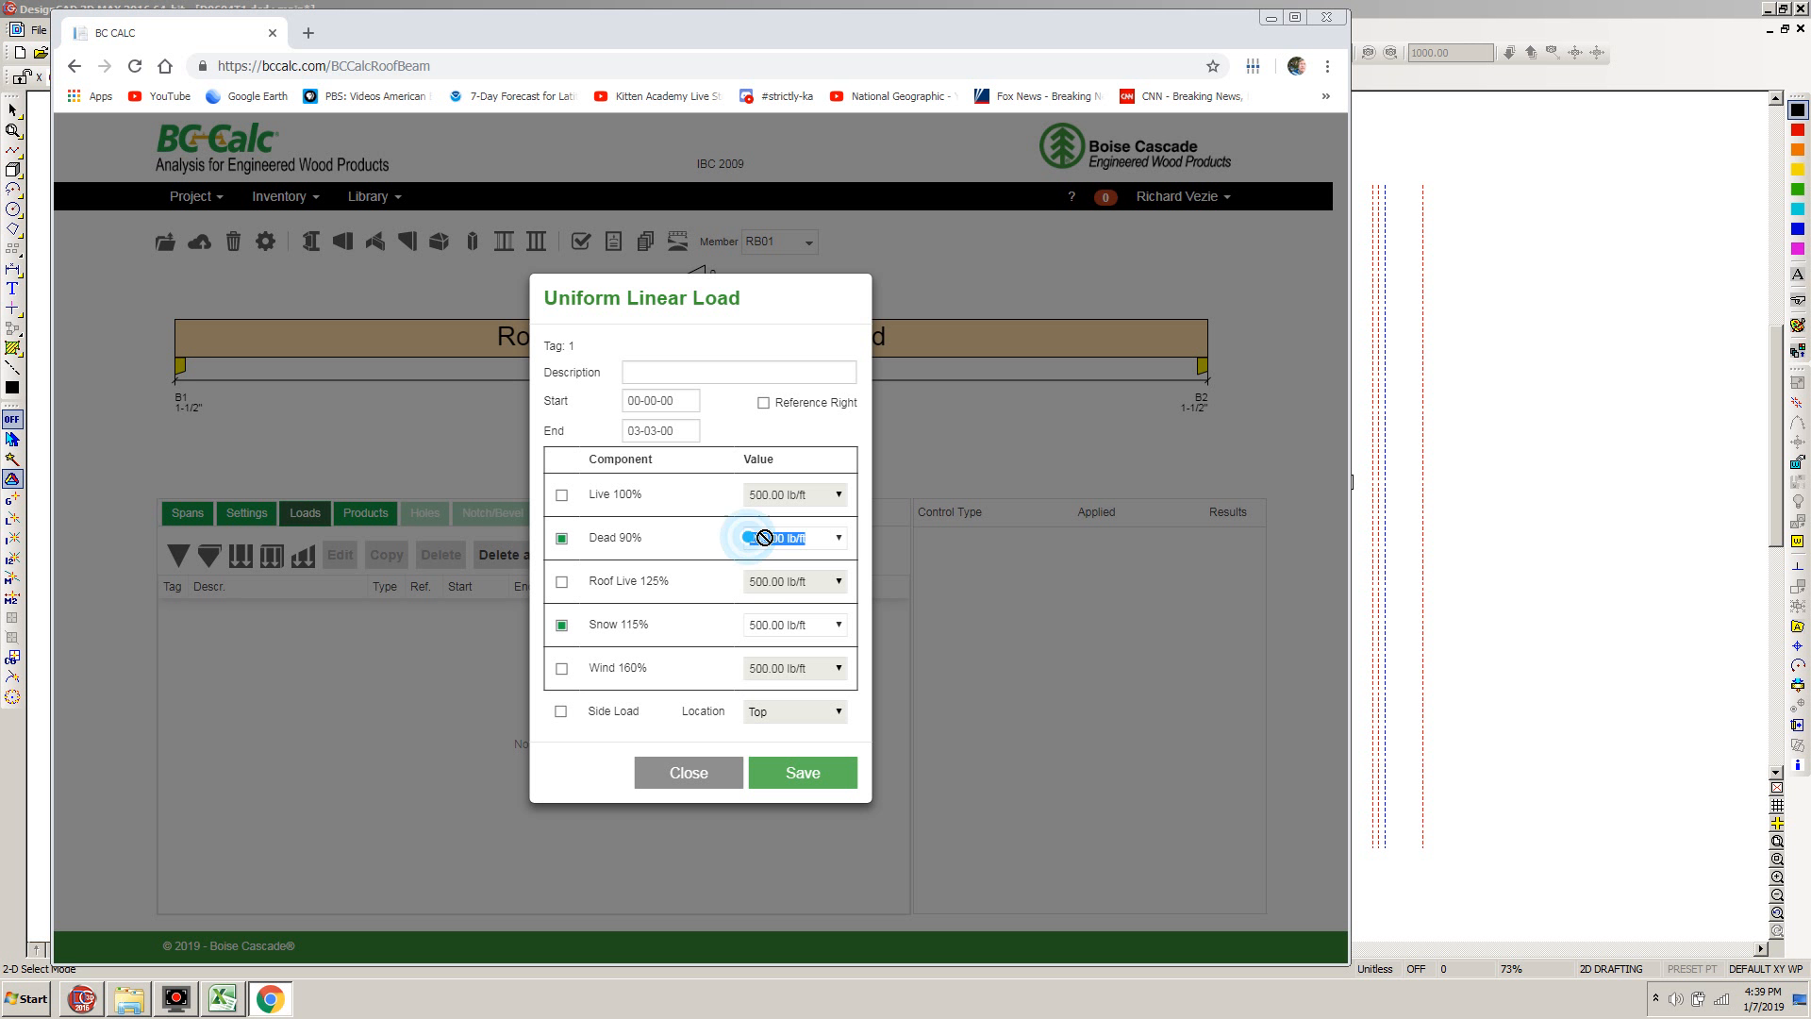
type("260")
Set the load's Snow component to 390 lb/ft and save the uniform linear load
left_click(750, 626)
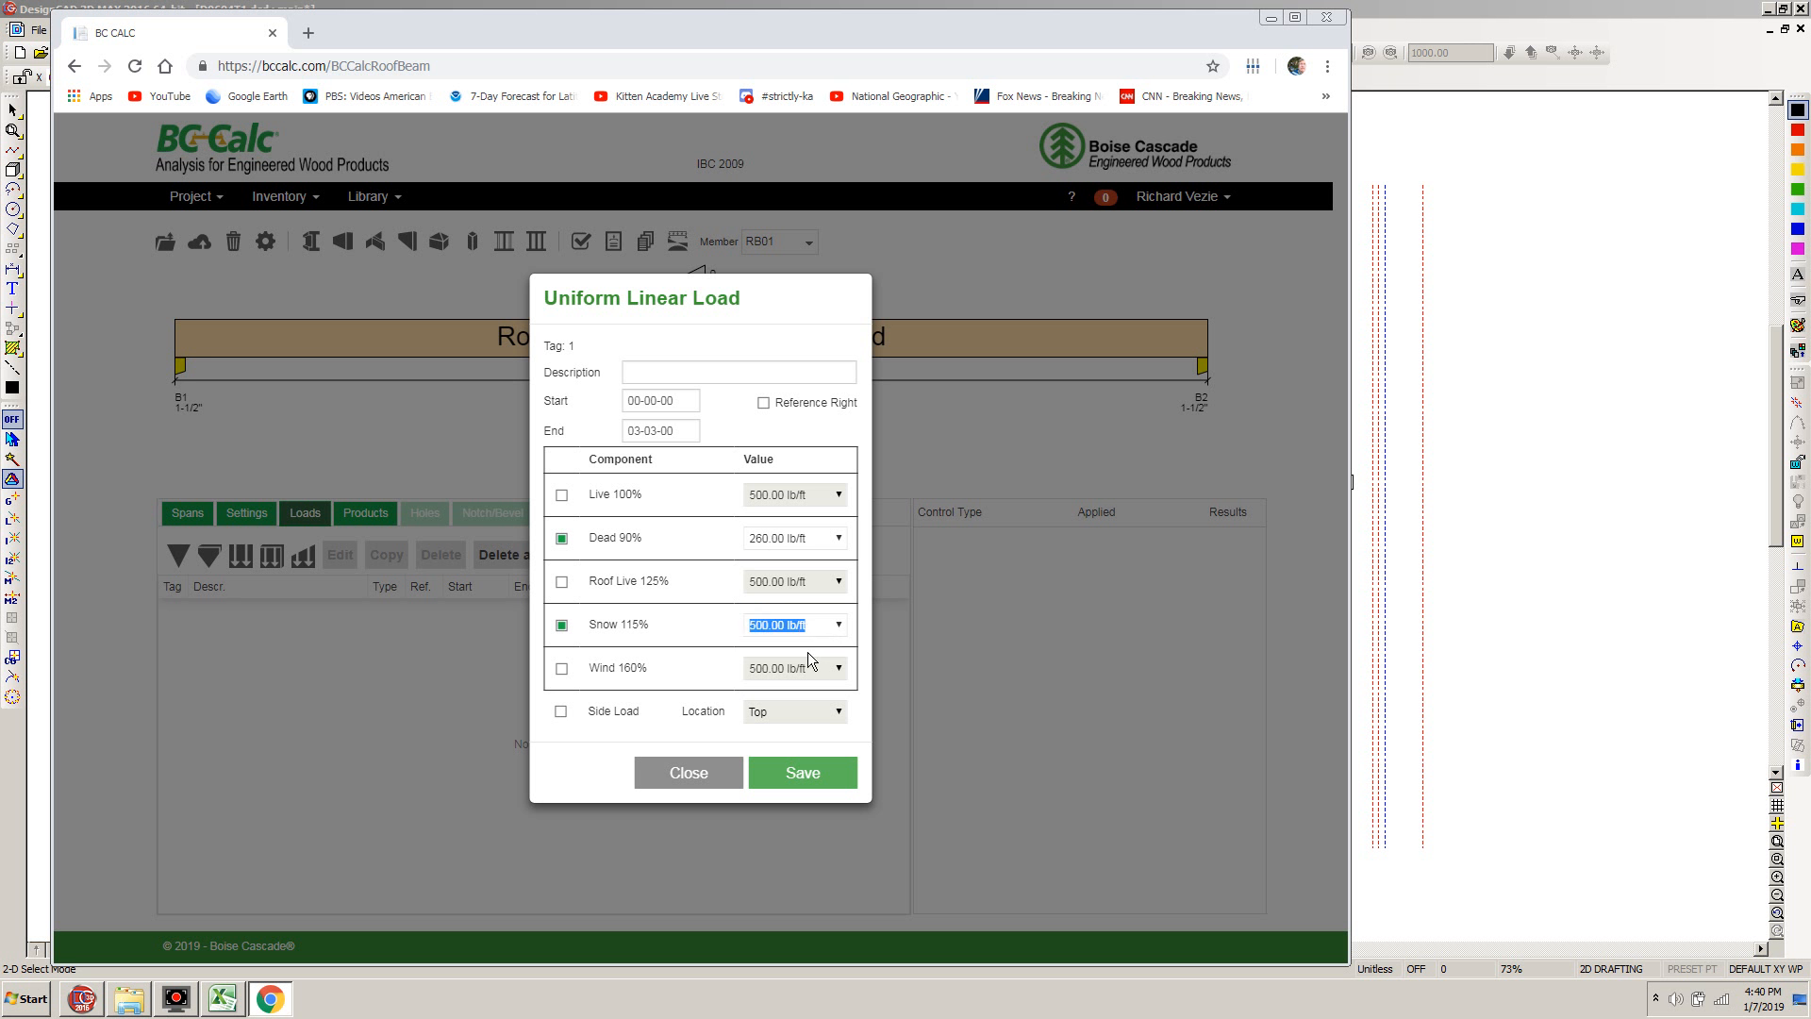
type("3o0")
key("BackSpace")
key("BackSpace")
key("BackSpace")
type("390")
left_click(796, 777)
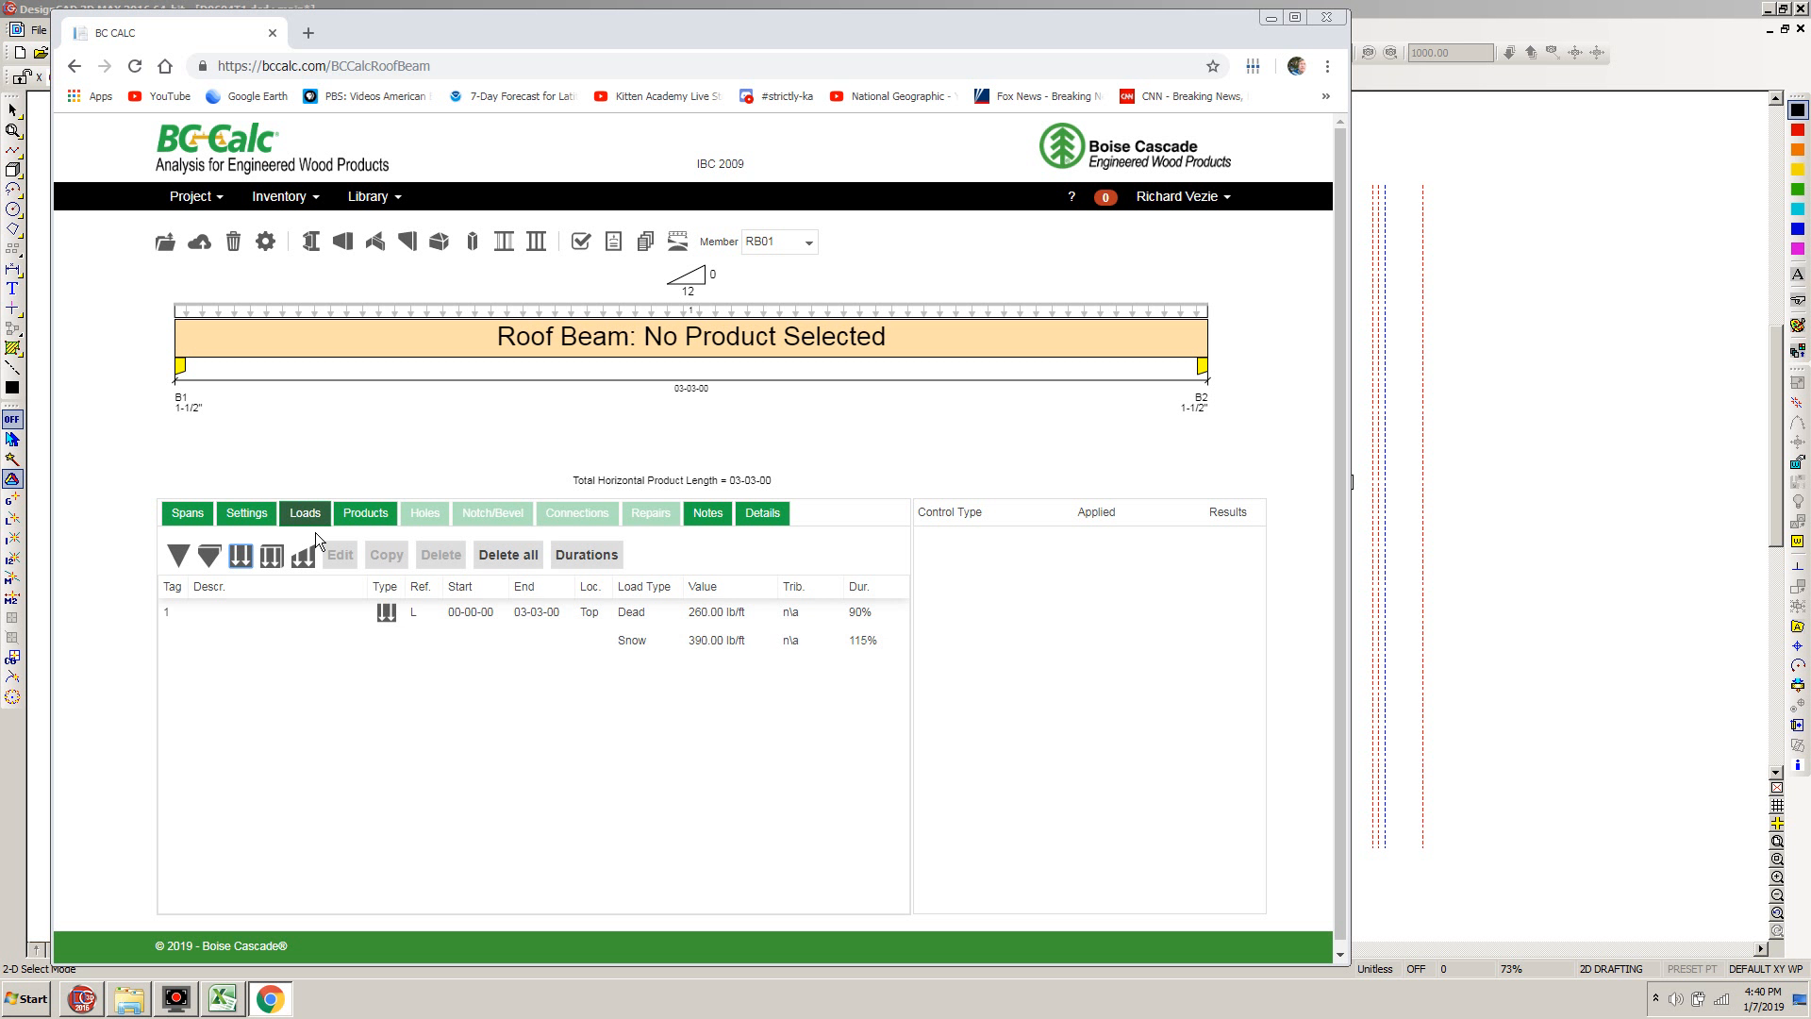
Start a second uniform linear load on the roof beam and exclude its Snow component
left_click(239, 559)
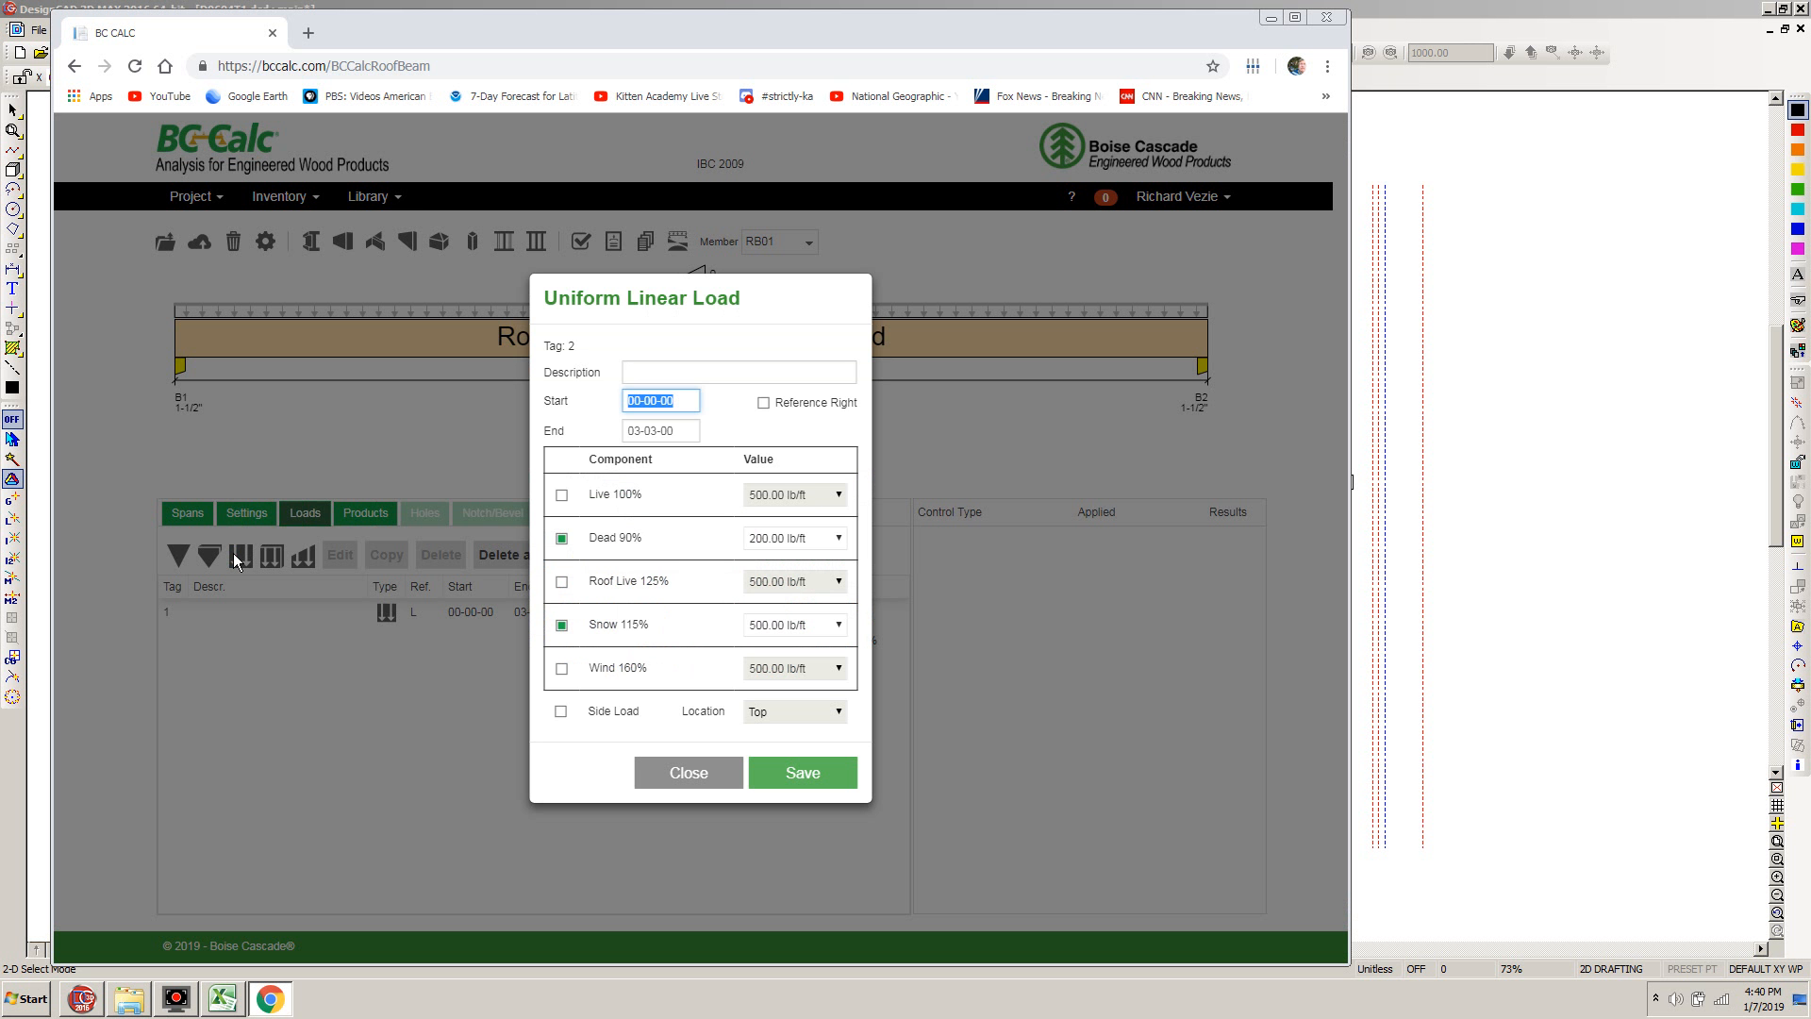
left_click(564, 626)
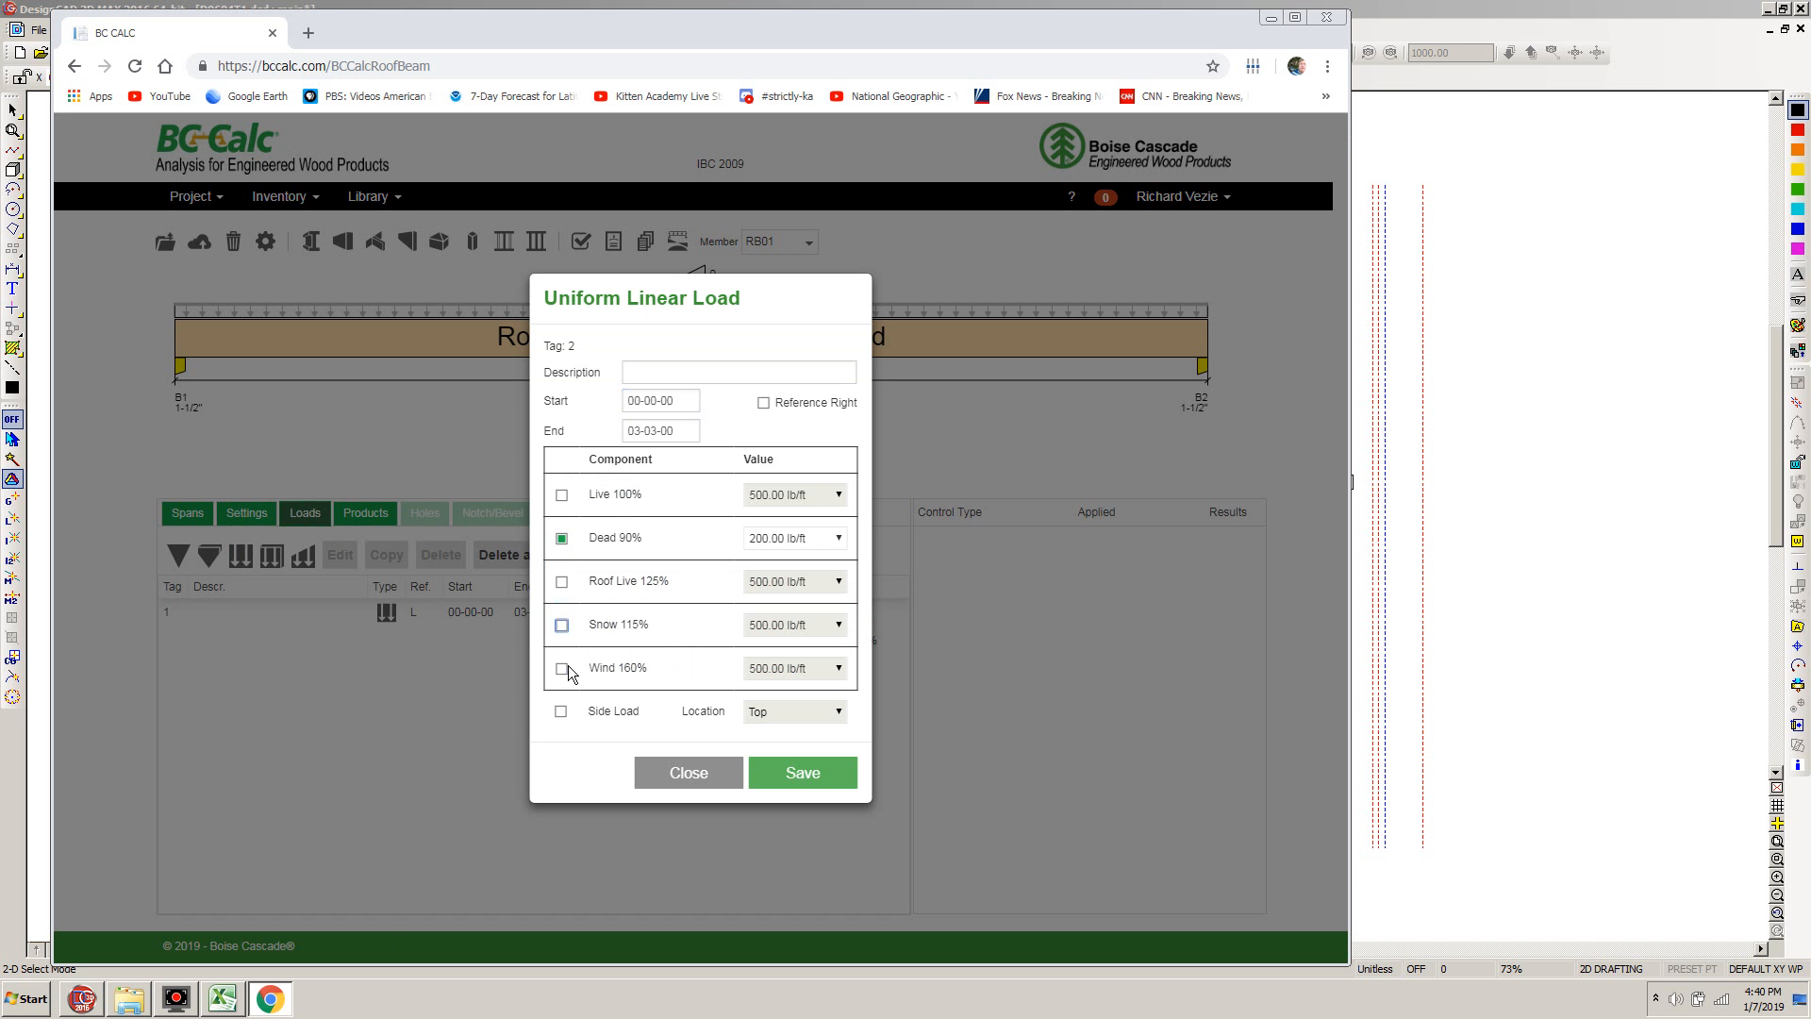
Switch to the RB-1 calc sheet in Excel and format the Wall Above dead load in H23 as a number with two decimal places
left_click(223, 1000)
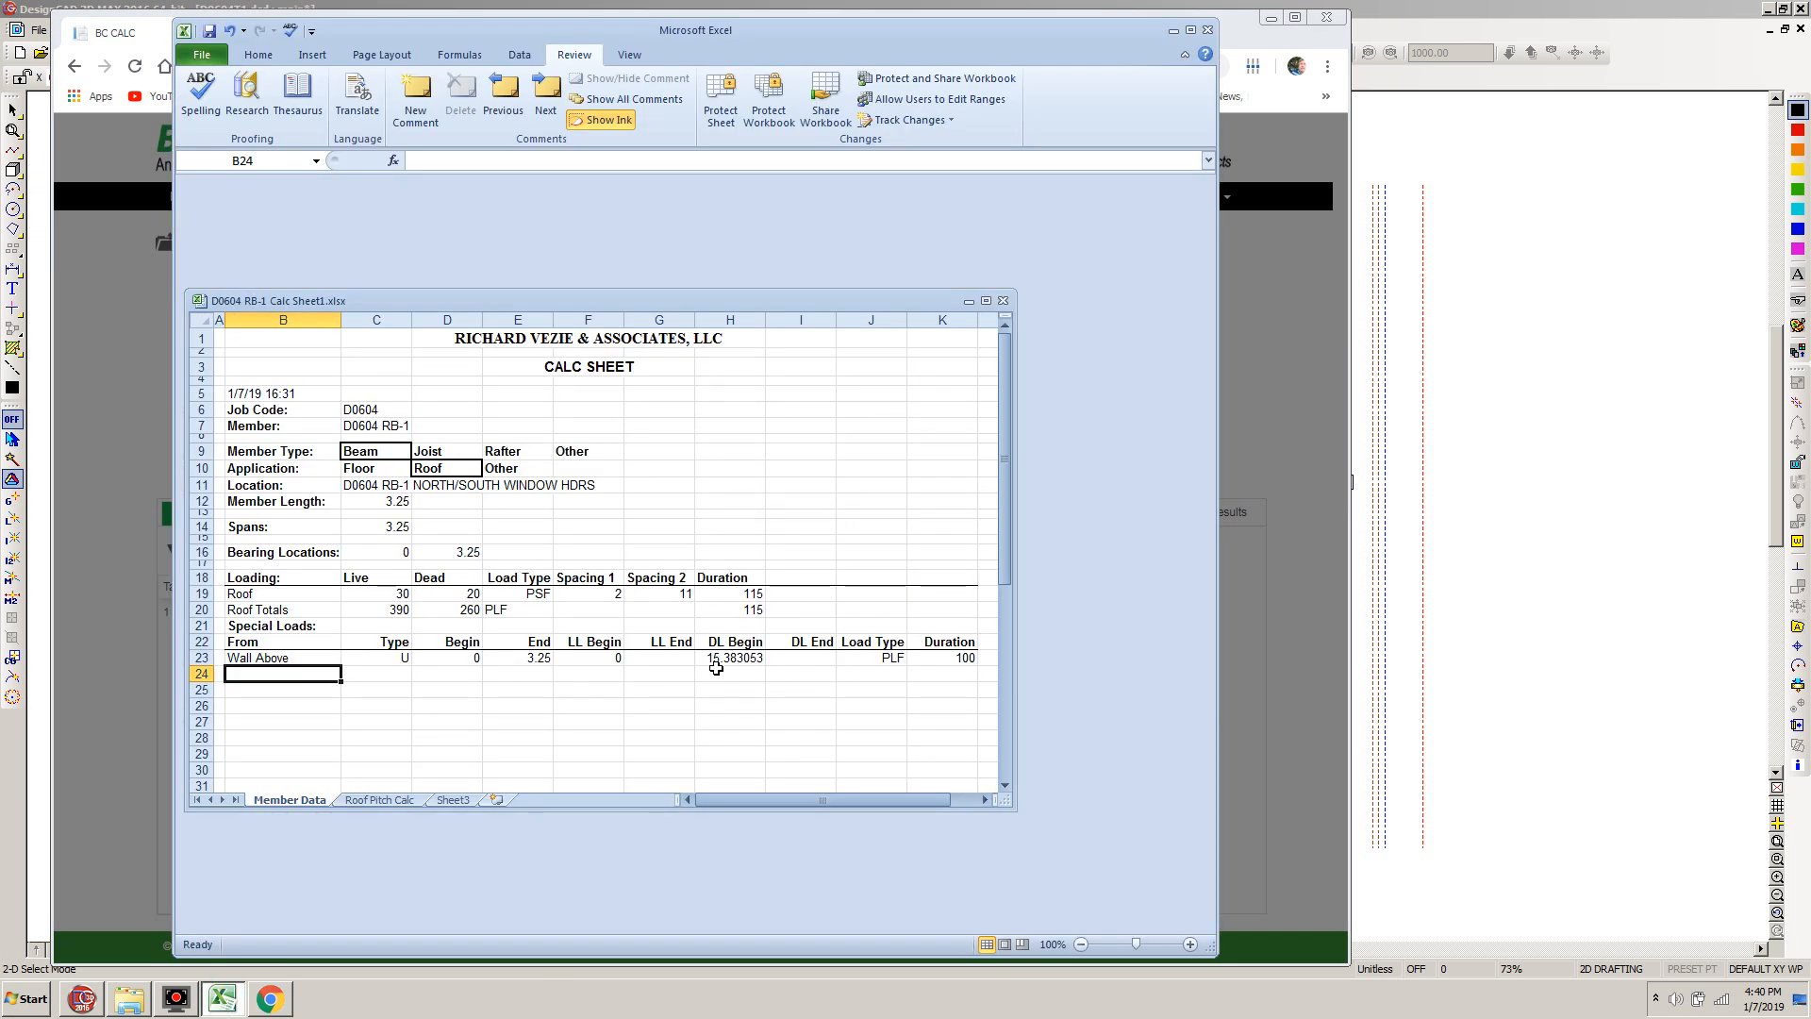
right_click(727, 658)
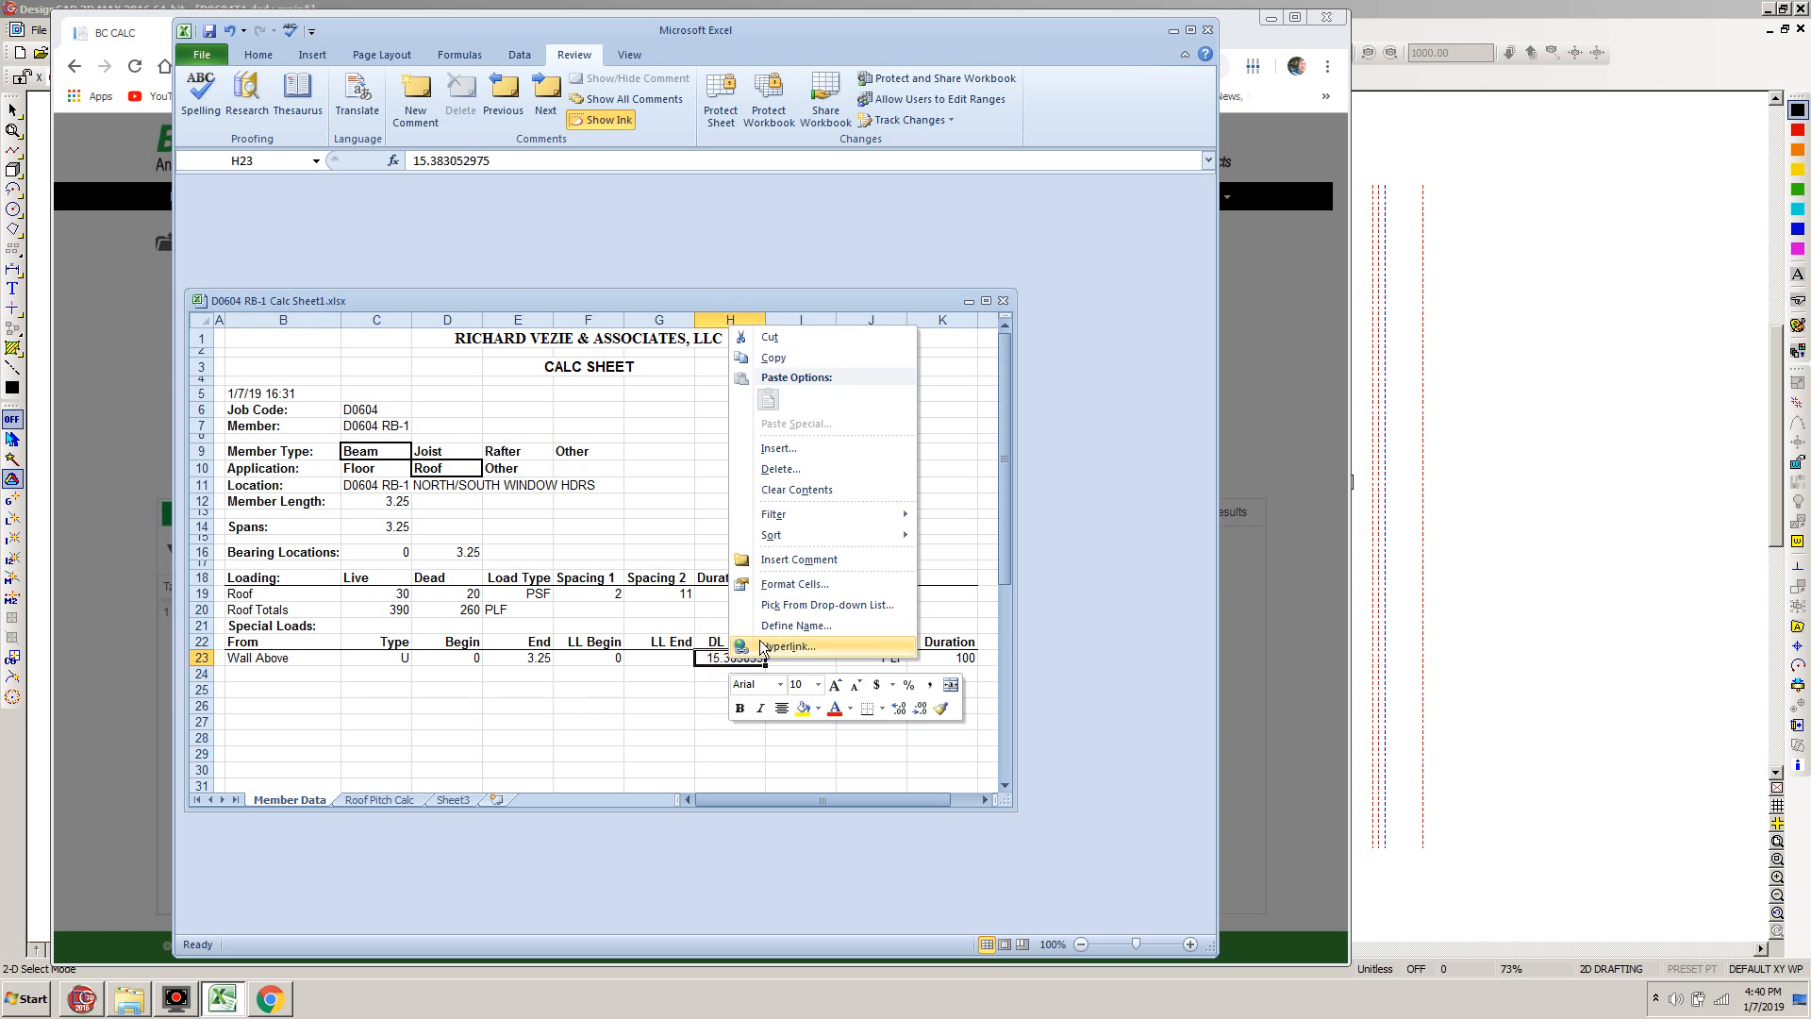
left_click(797, 585)
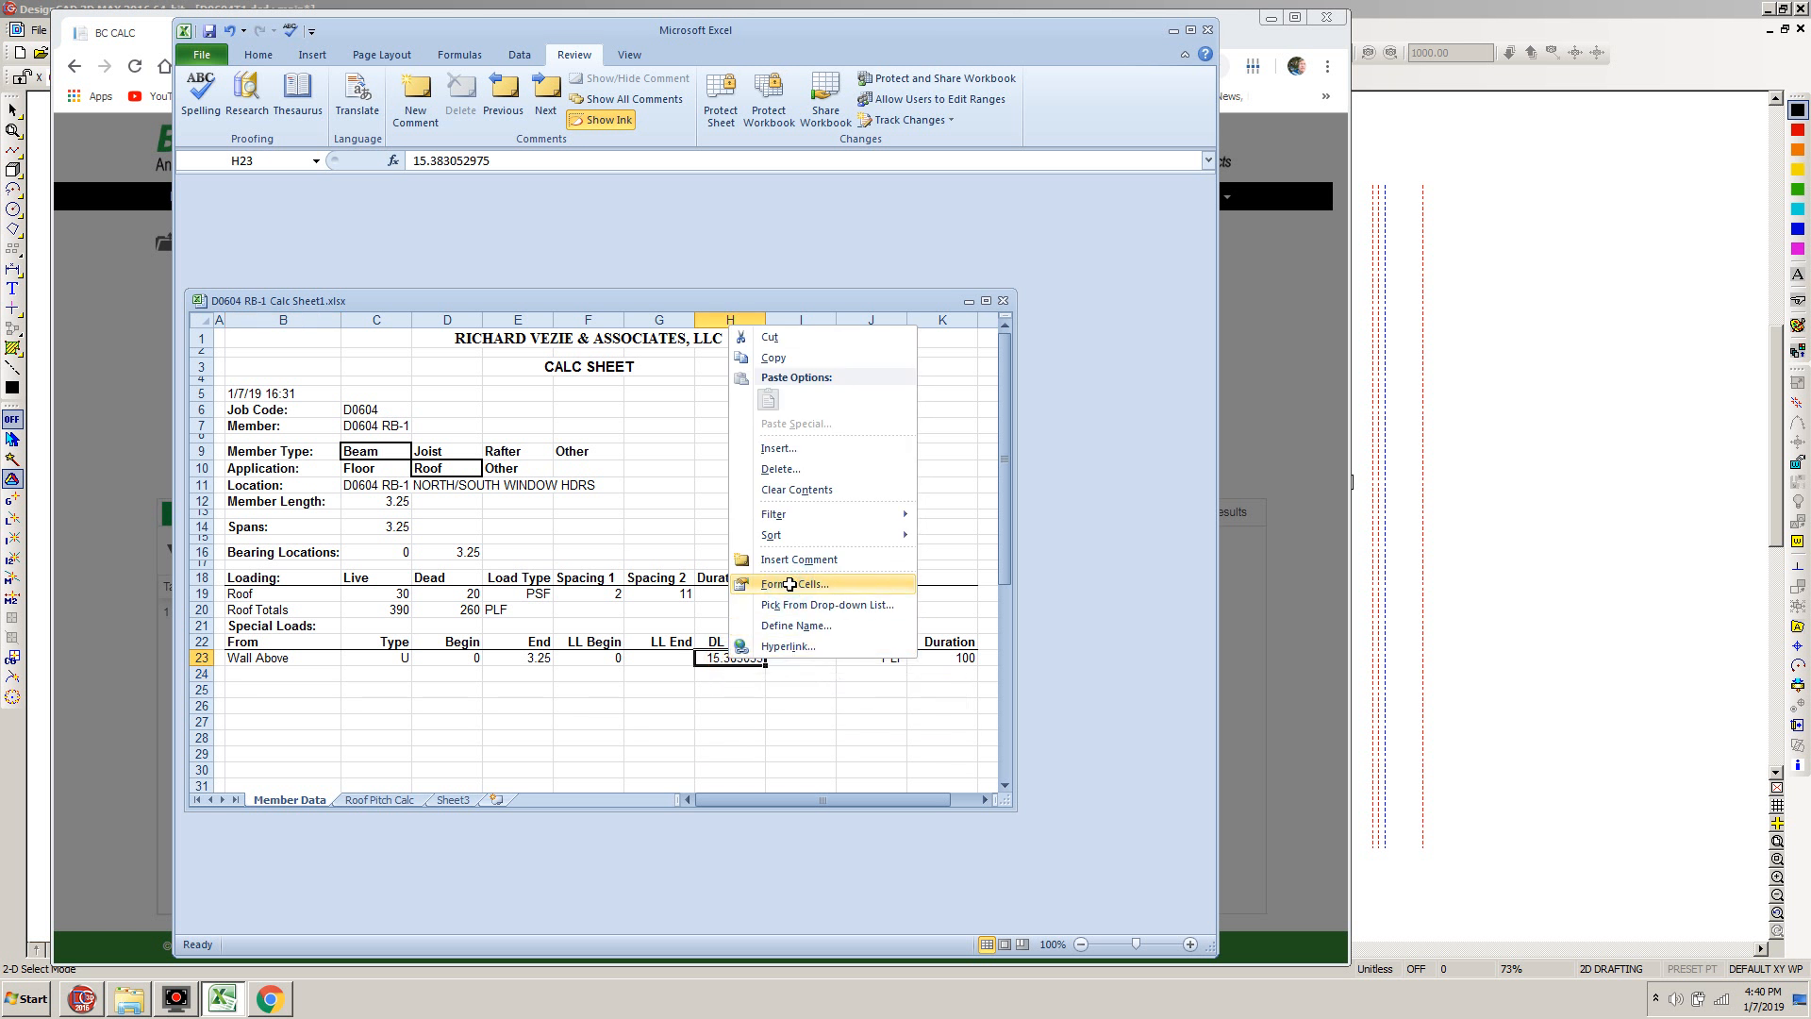
left_click(586, 452)
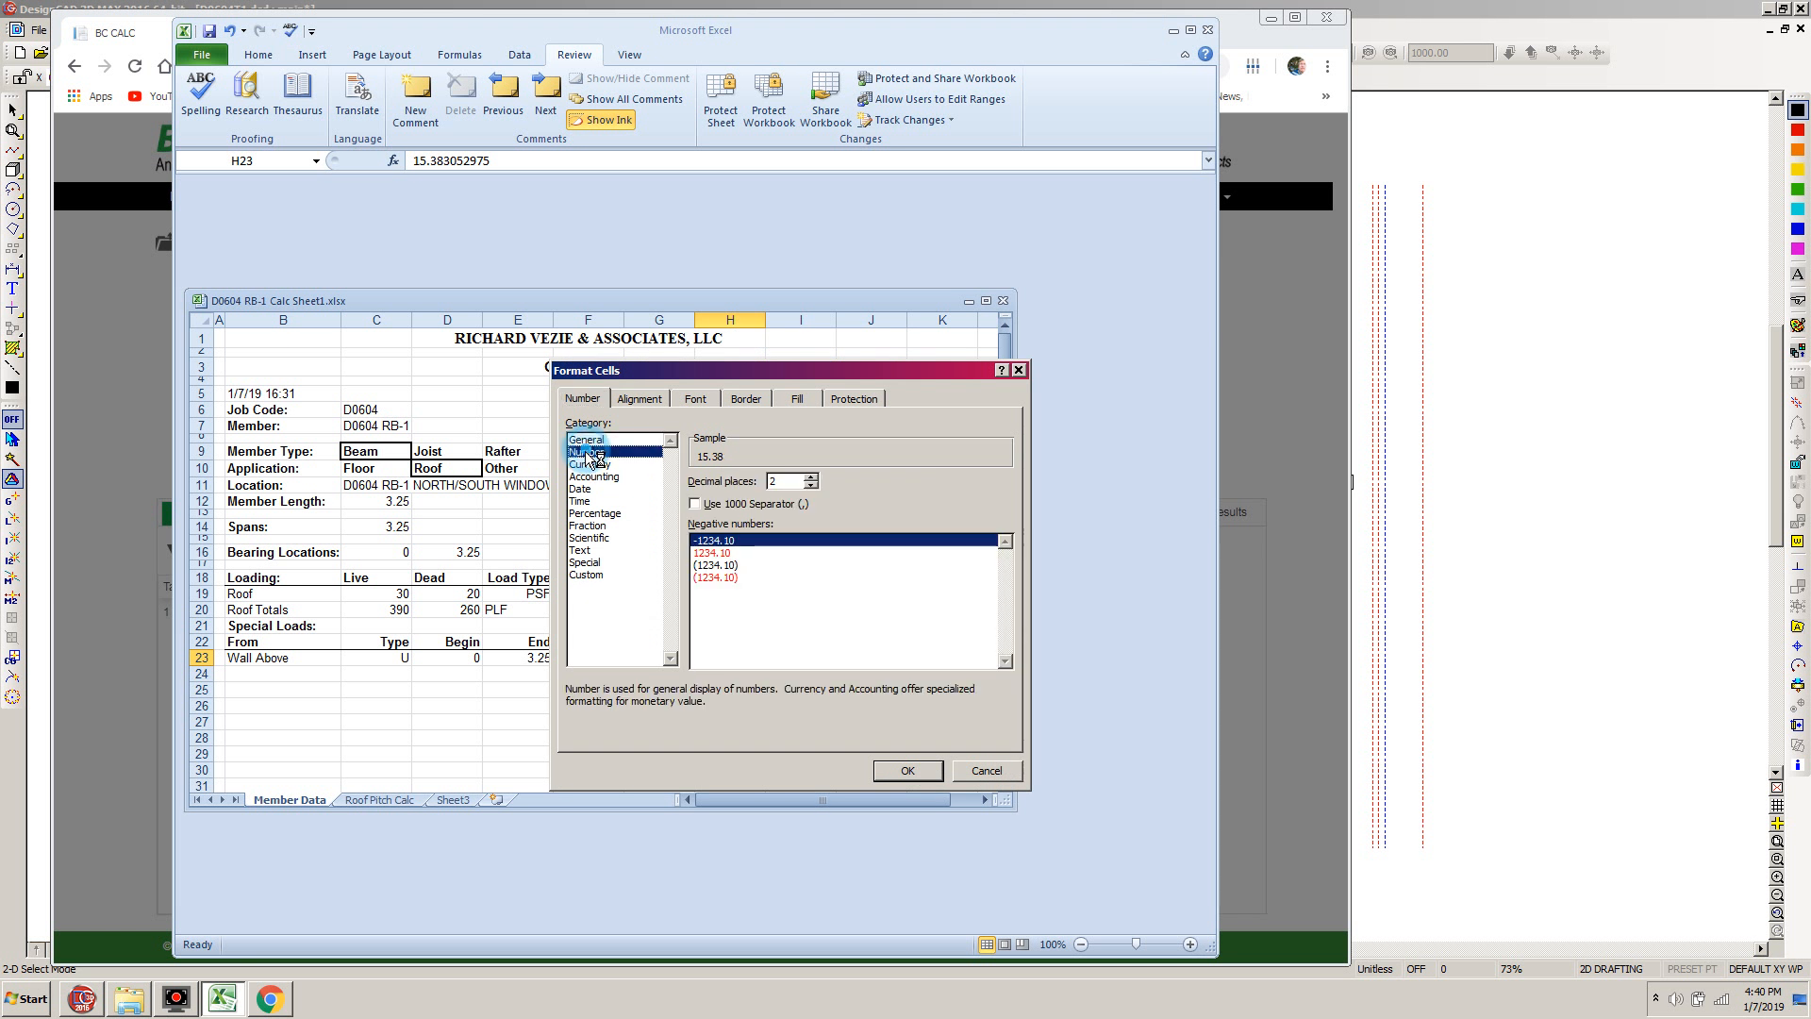
left_click(911, 771)
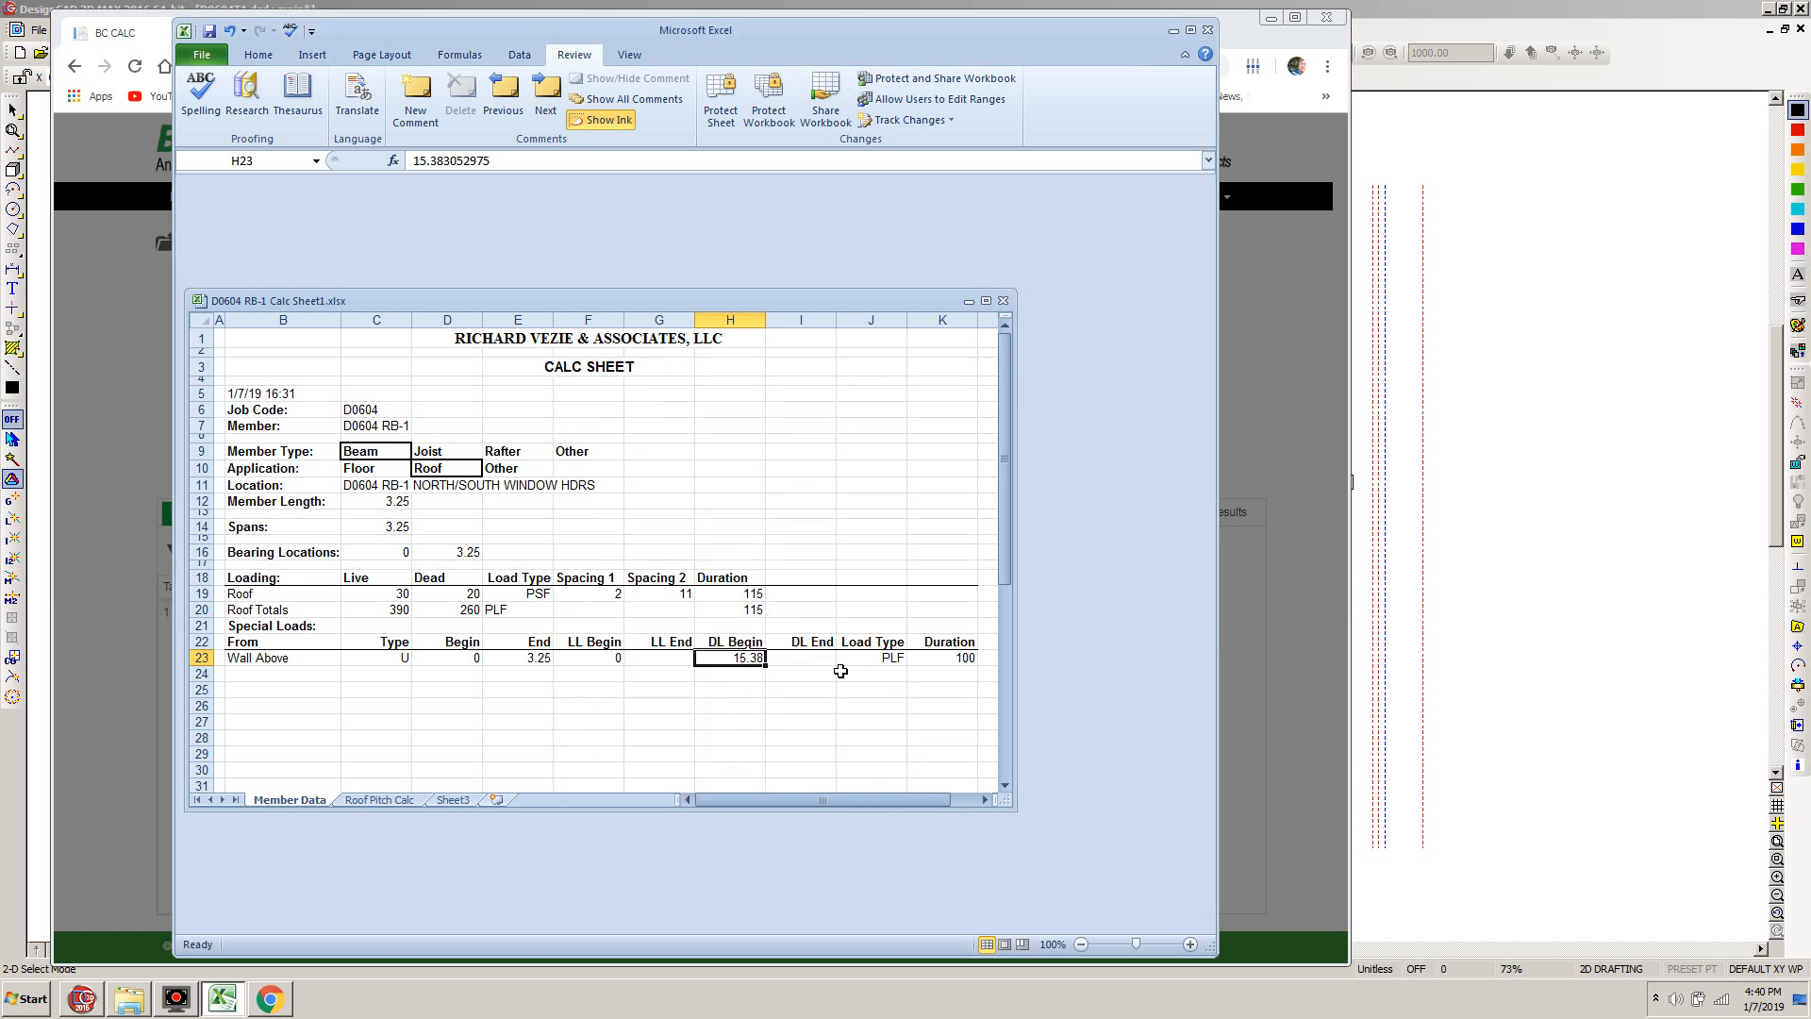
Return to BC Calc, set the second load's Dead component to 15.38 lb/ft and save the load
left_click(115, 908)
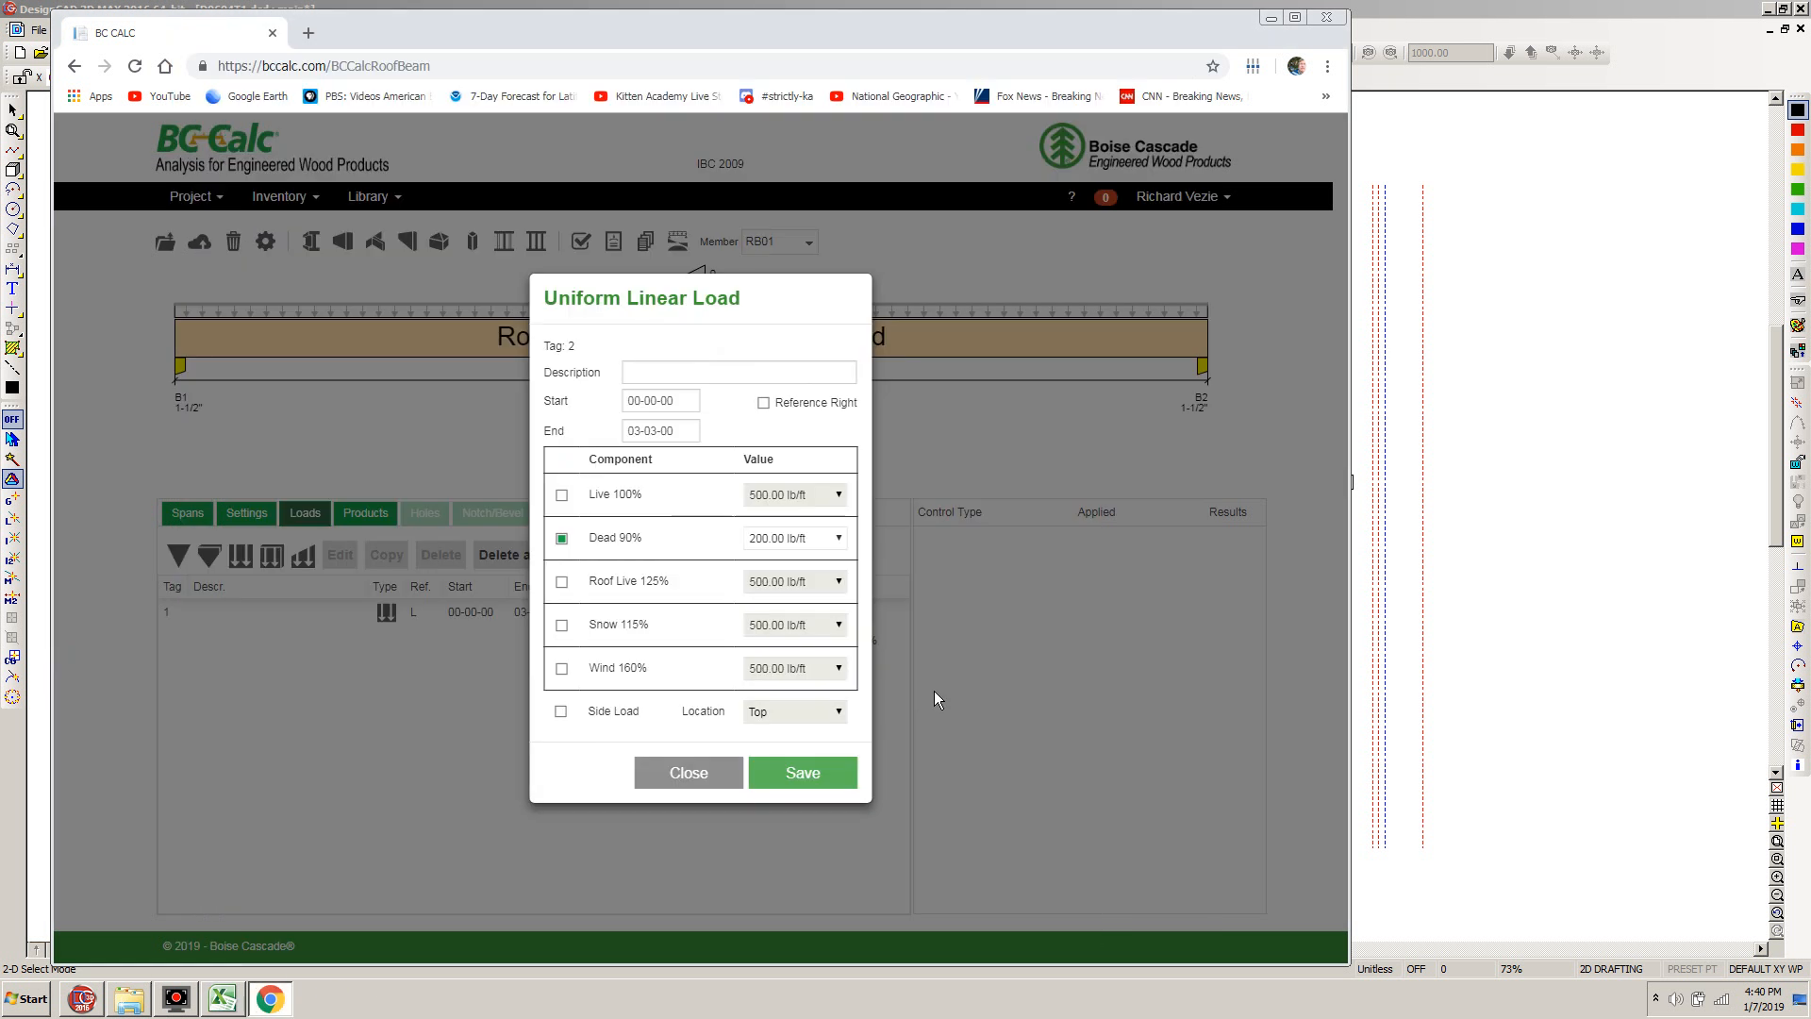
left_click(742, 536)
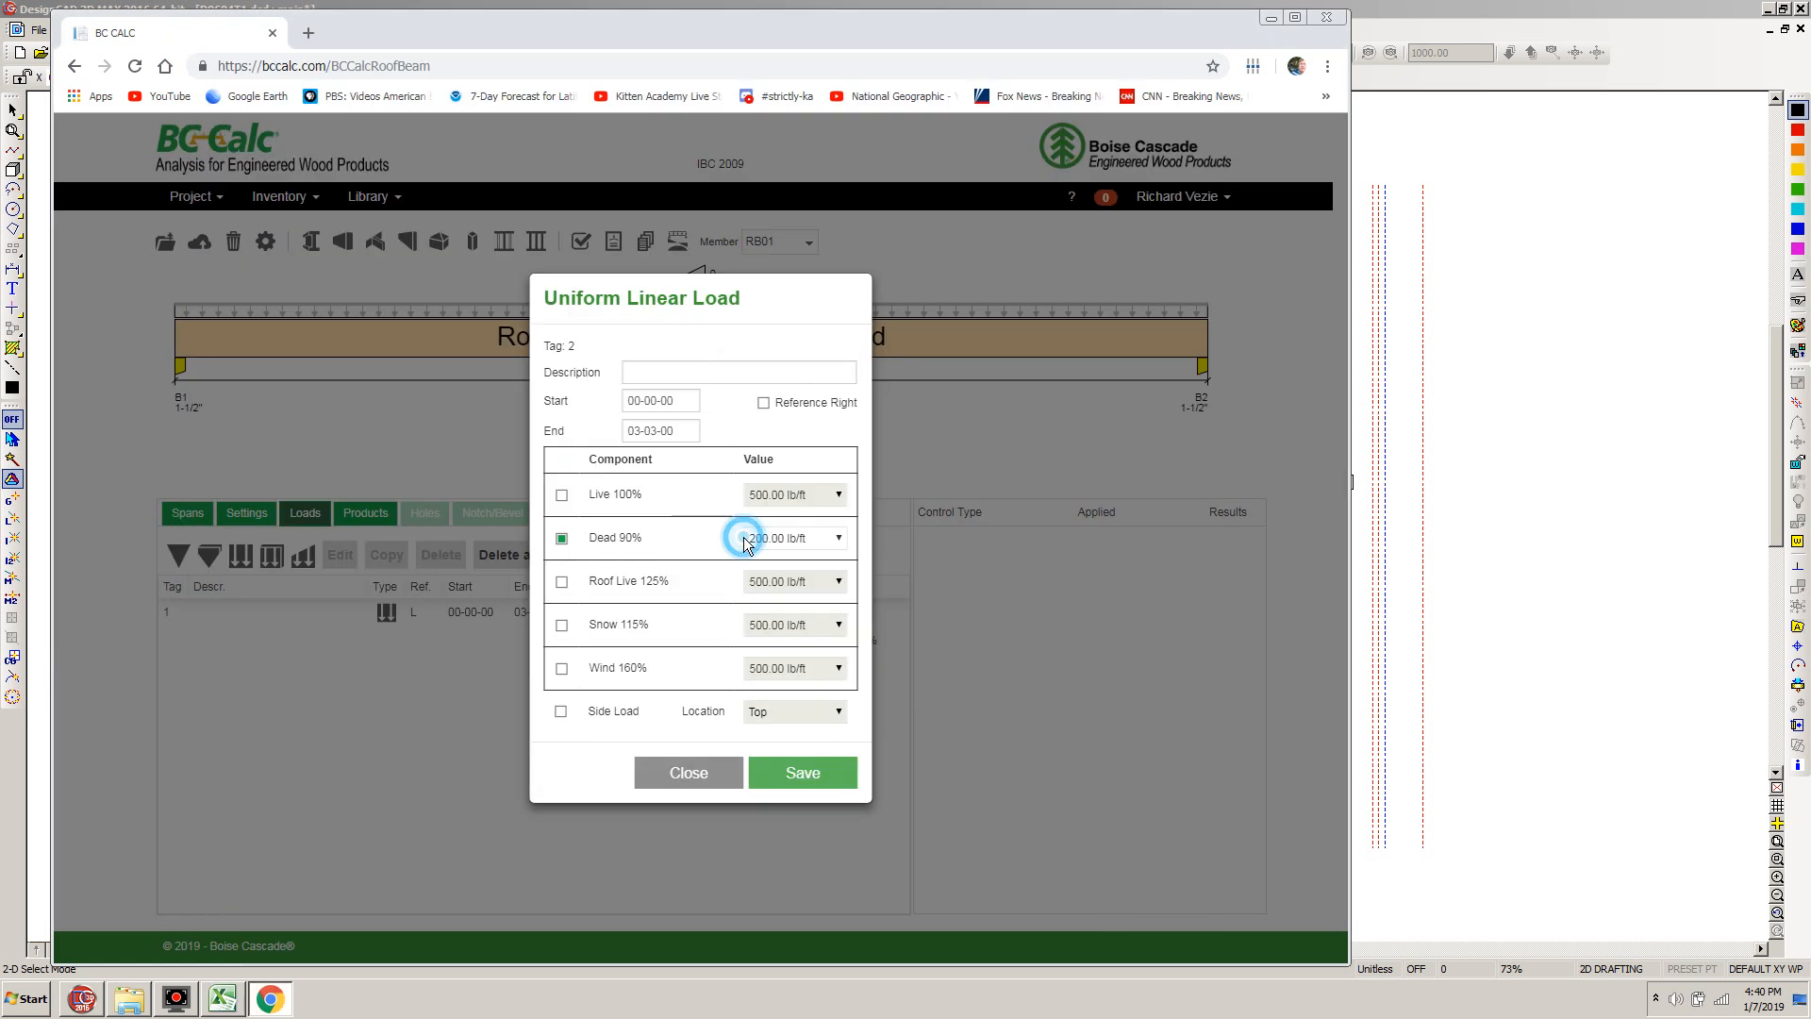
triple_click(764, 539)
left_click(811, 776)
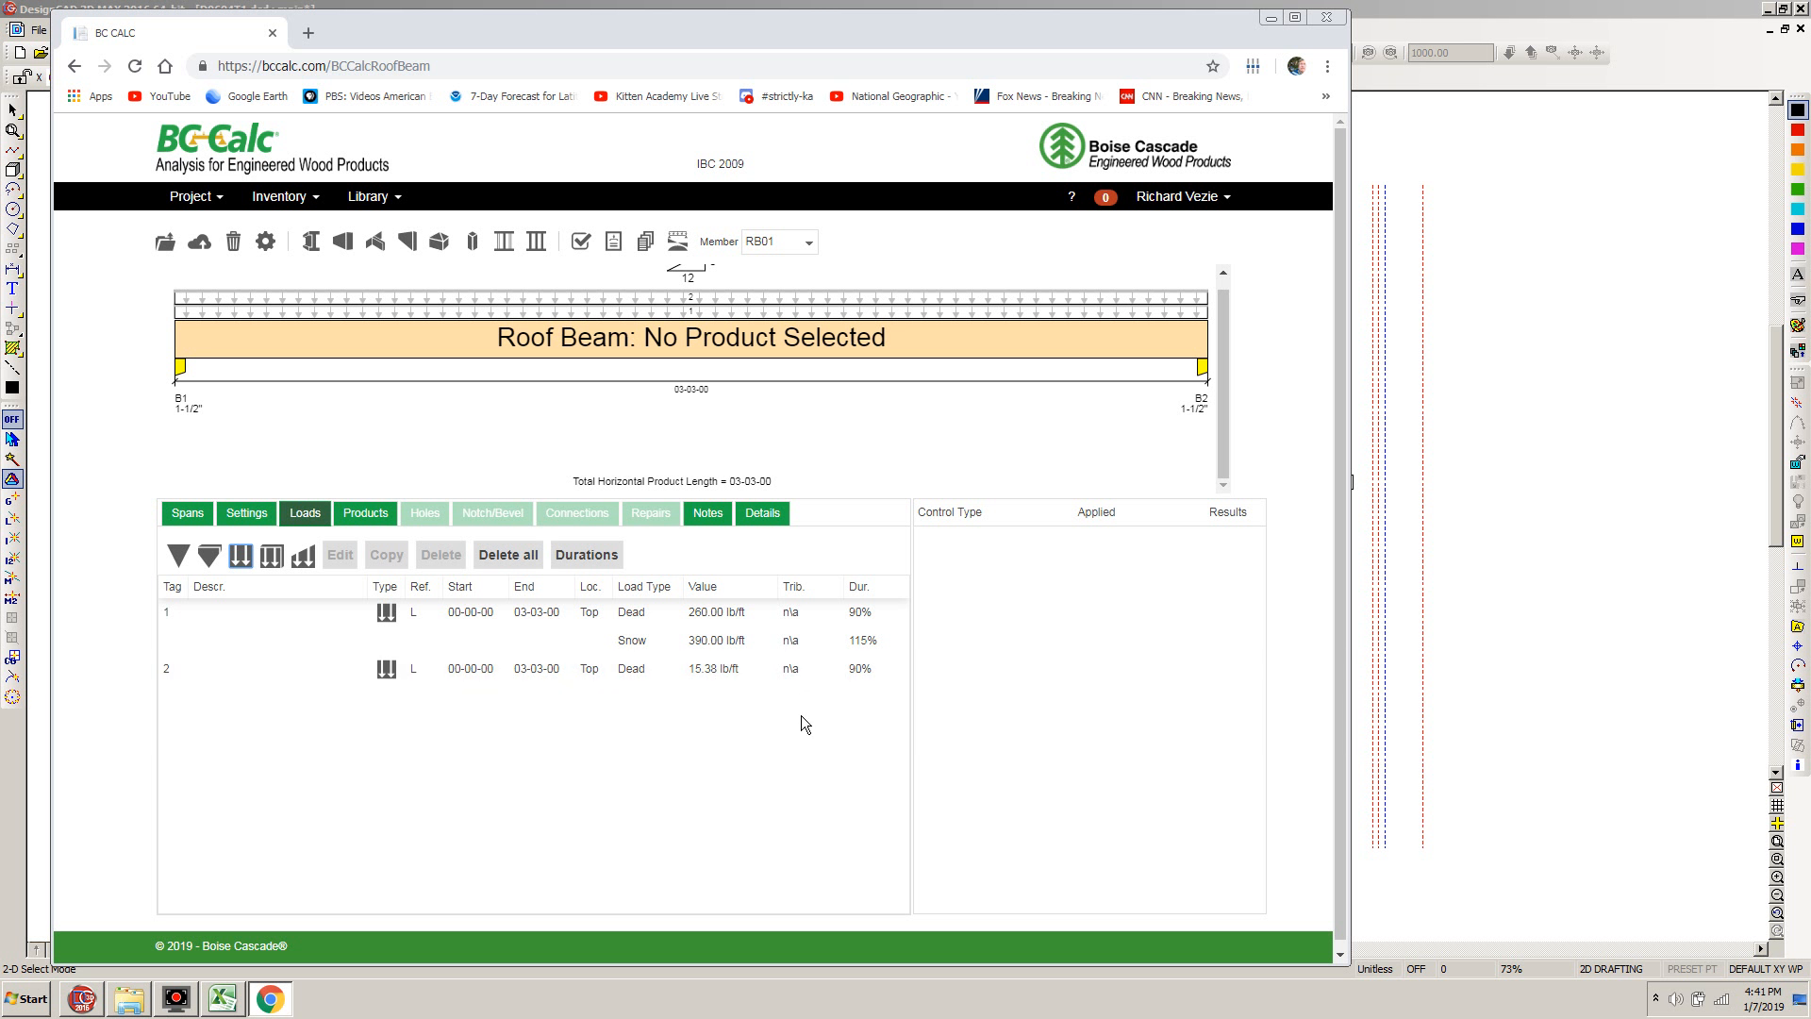
Select the single-ply 4 x 6 DFL #2 product, 3-1/2" wide and 5-1/2" deep, for the roof beam
left_click(359, 513)
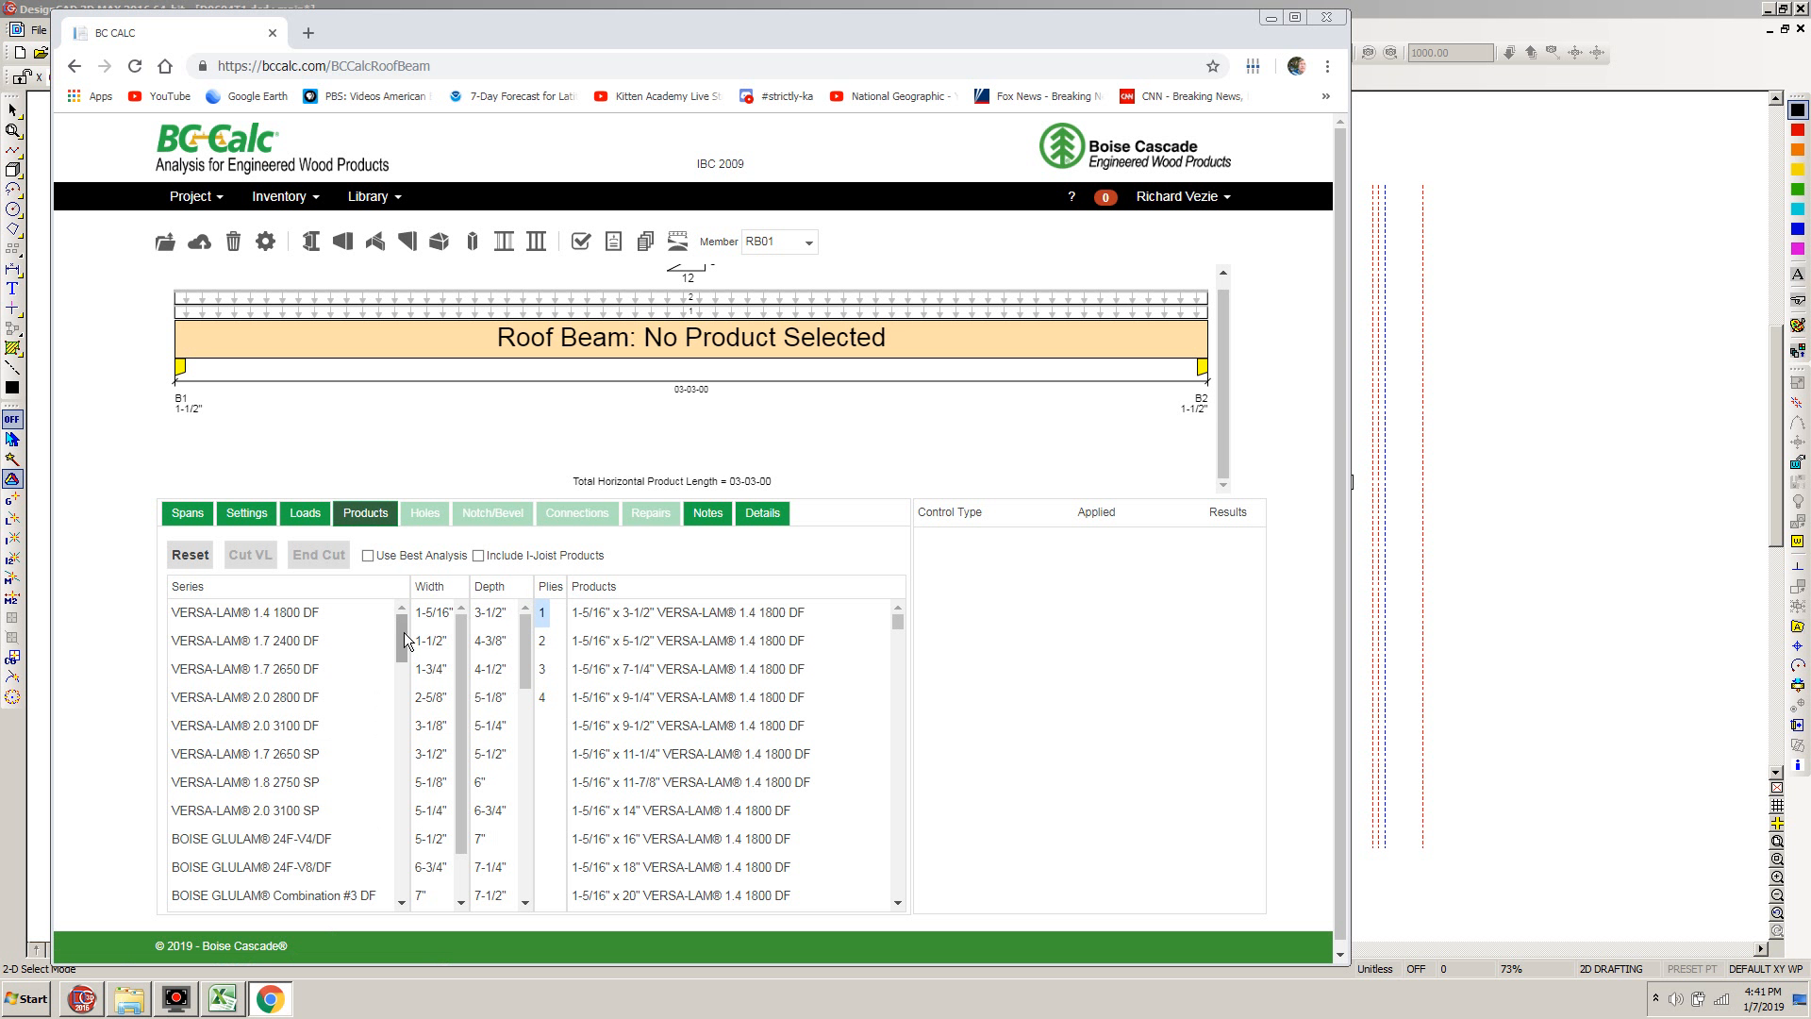
left_click_drag(402, 639, 414, 684)
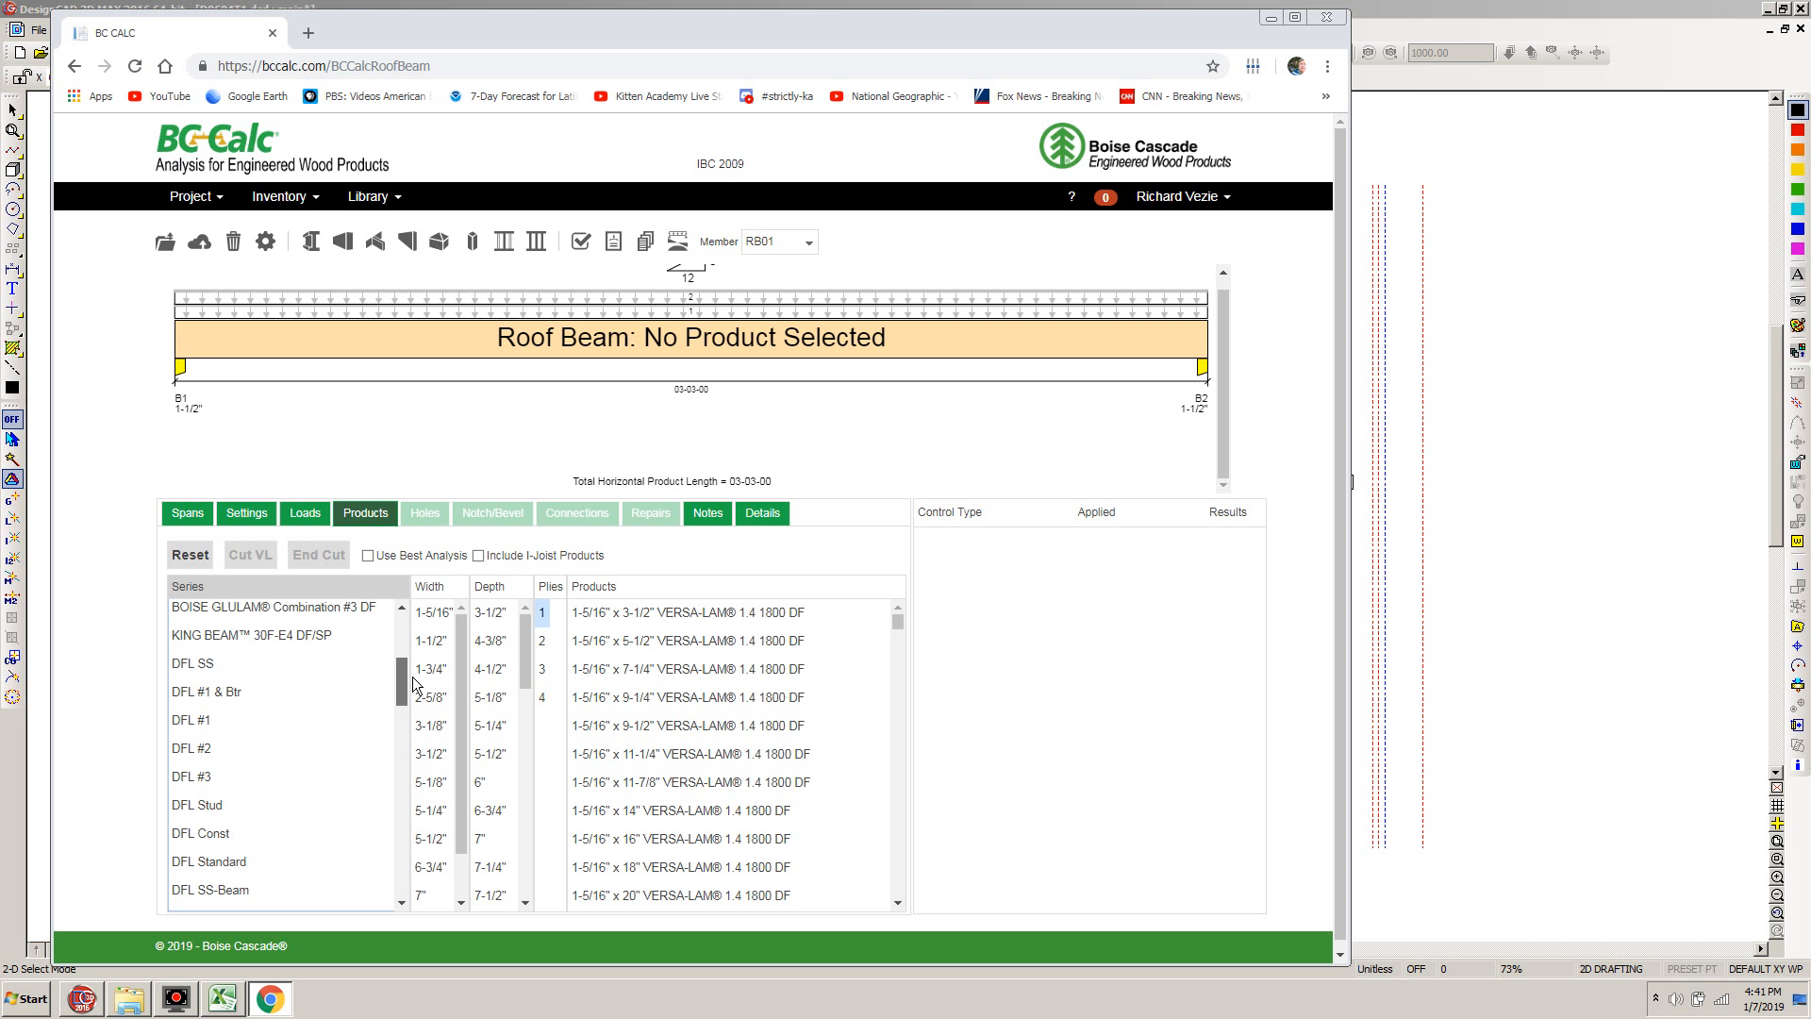
left_click(198, 750)
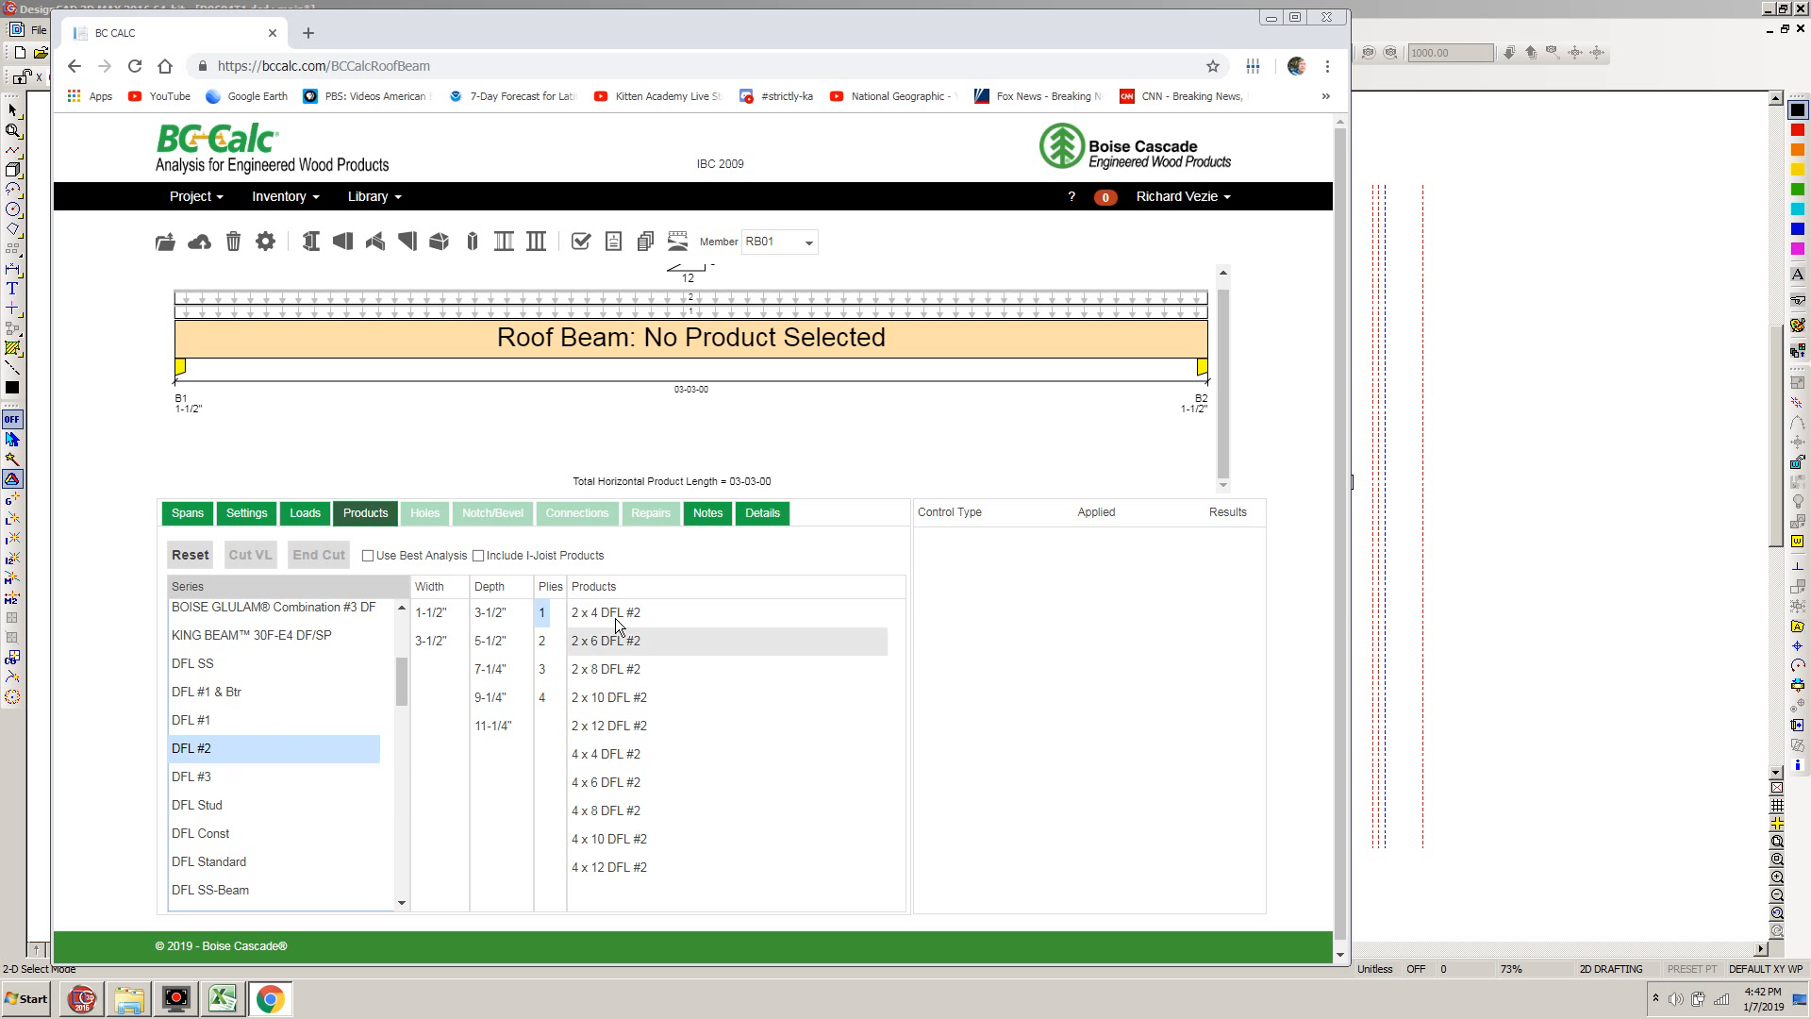
left_click(430, 640)
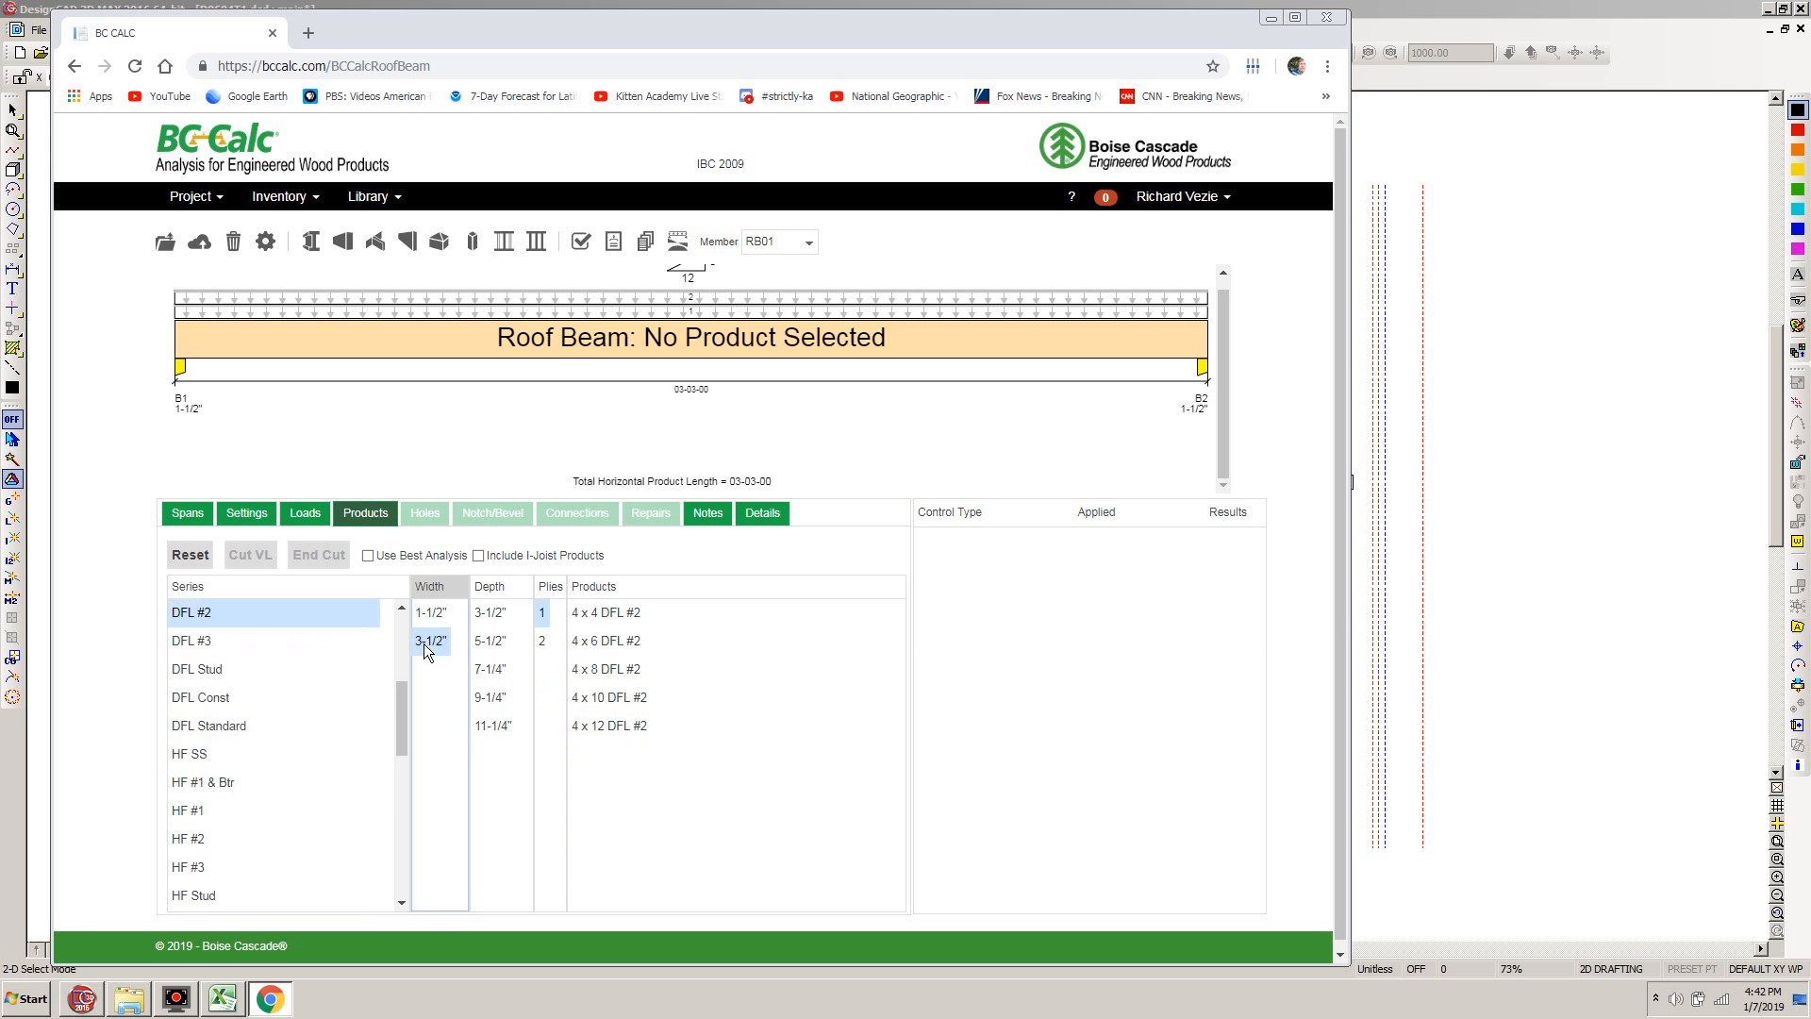
left_click(491, 641)
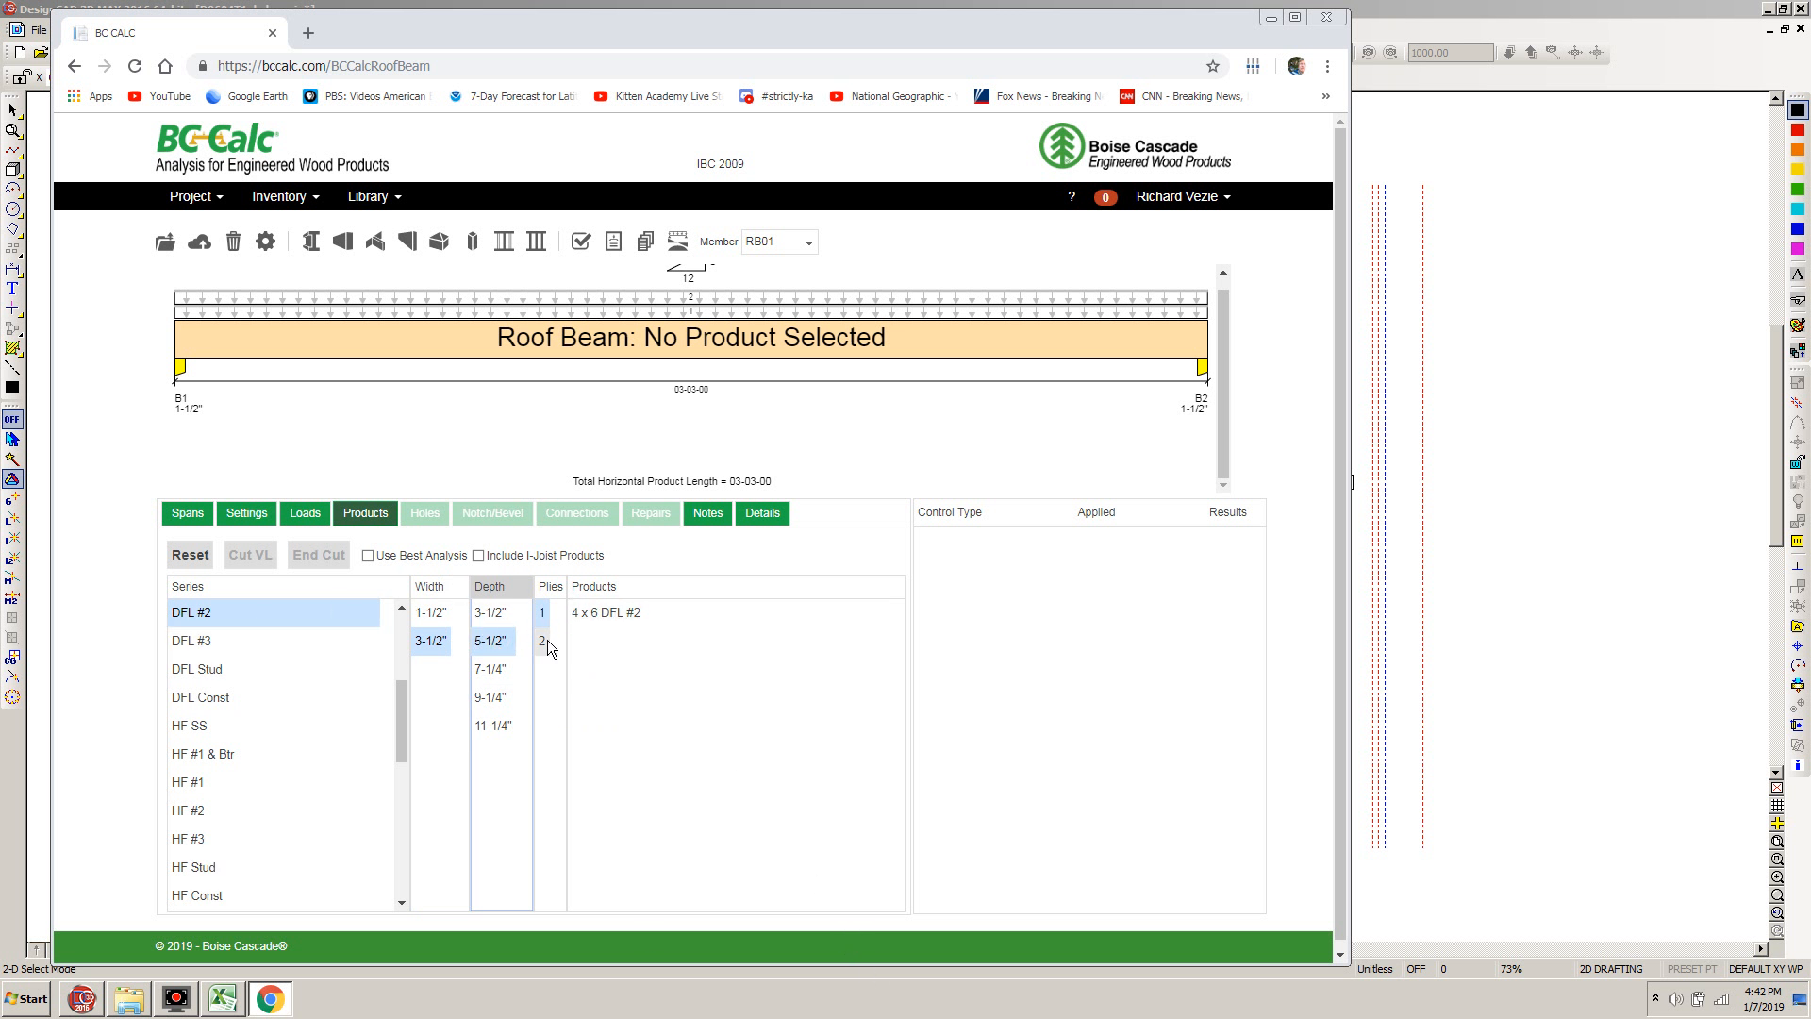
left_click(604, 615)
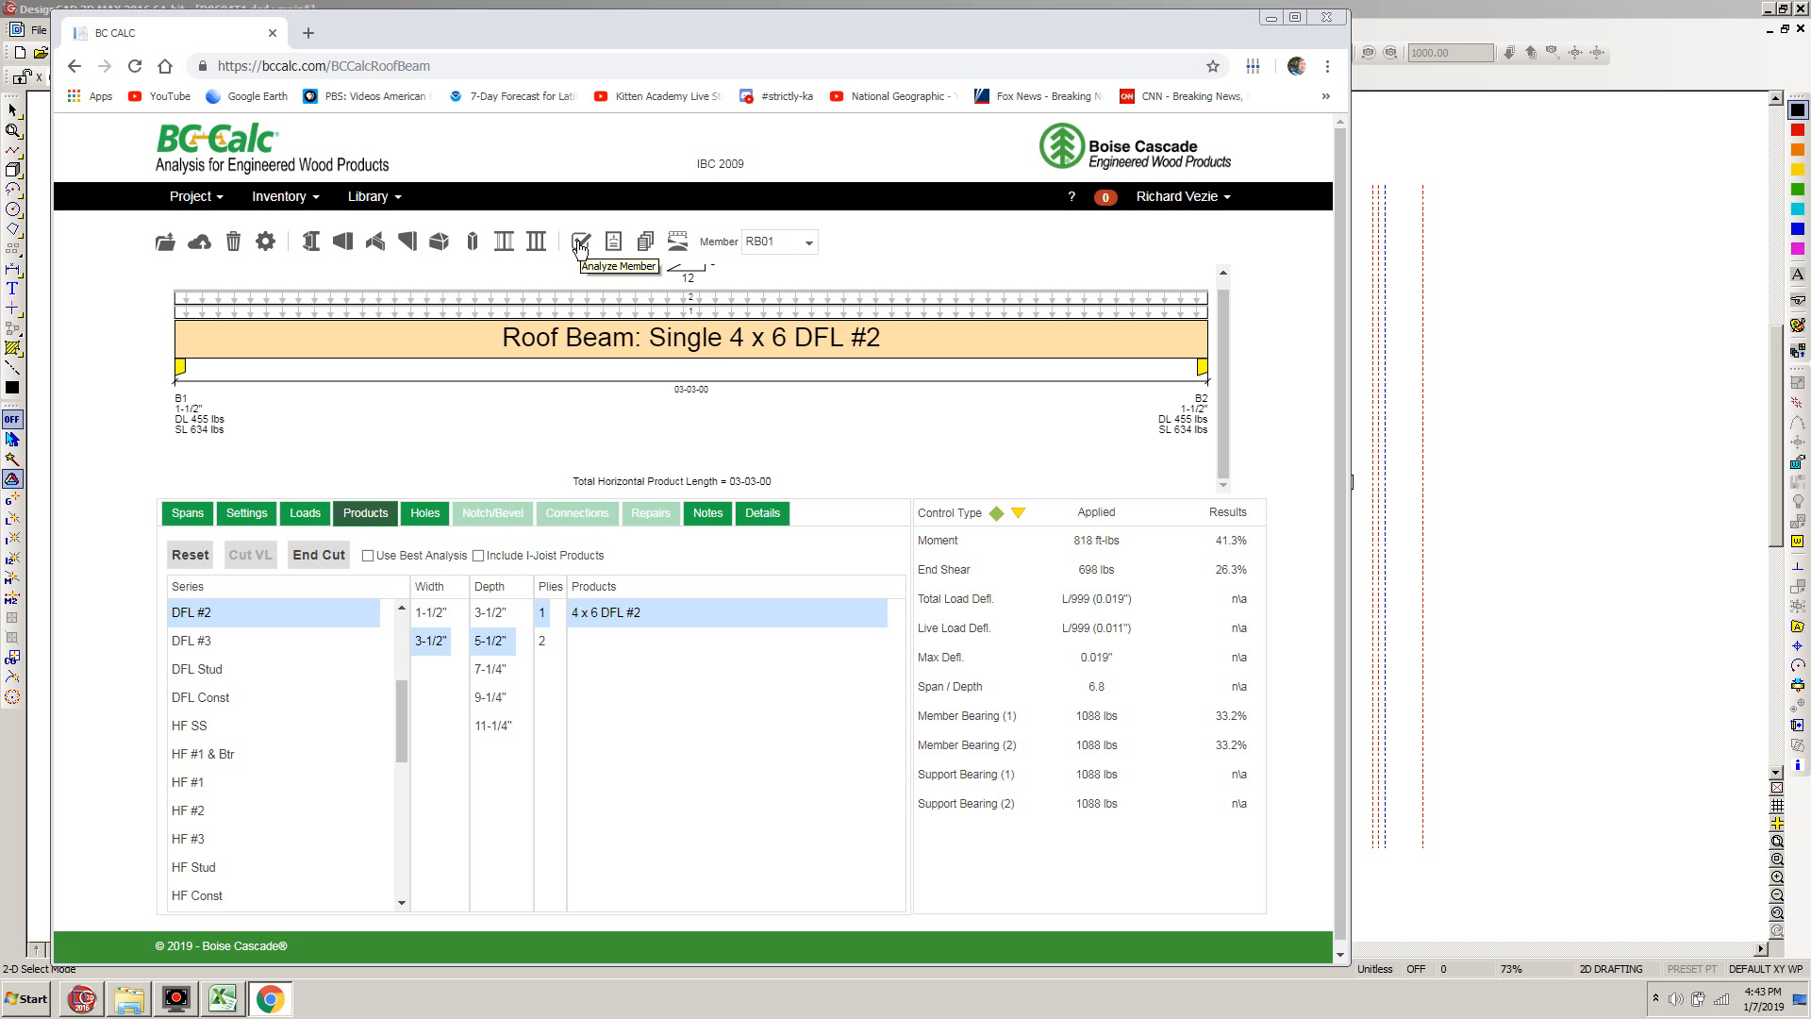
Generate the design report for roof beam RB01 and review its loads, controls summary, bearing supports and notes
left_click(615, 245)
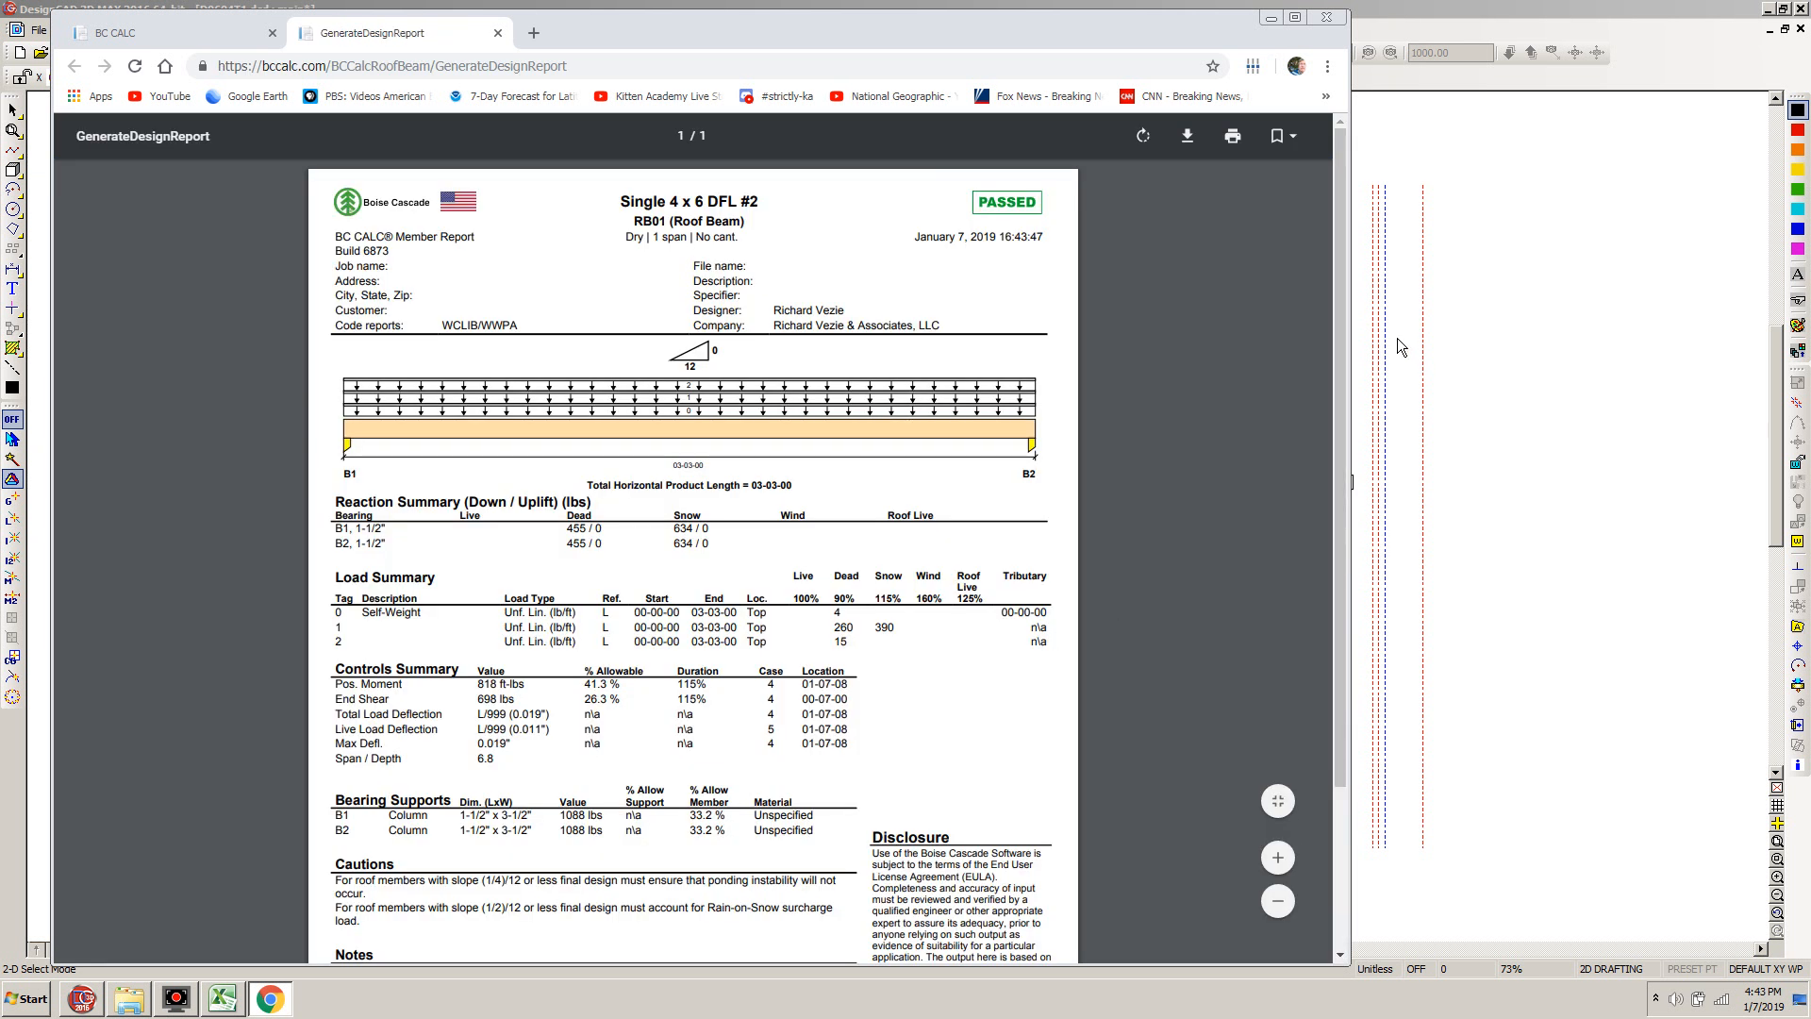
left_click_drag(1340, 292, 1341, 294)
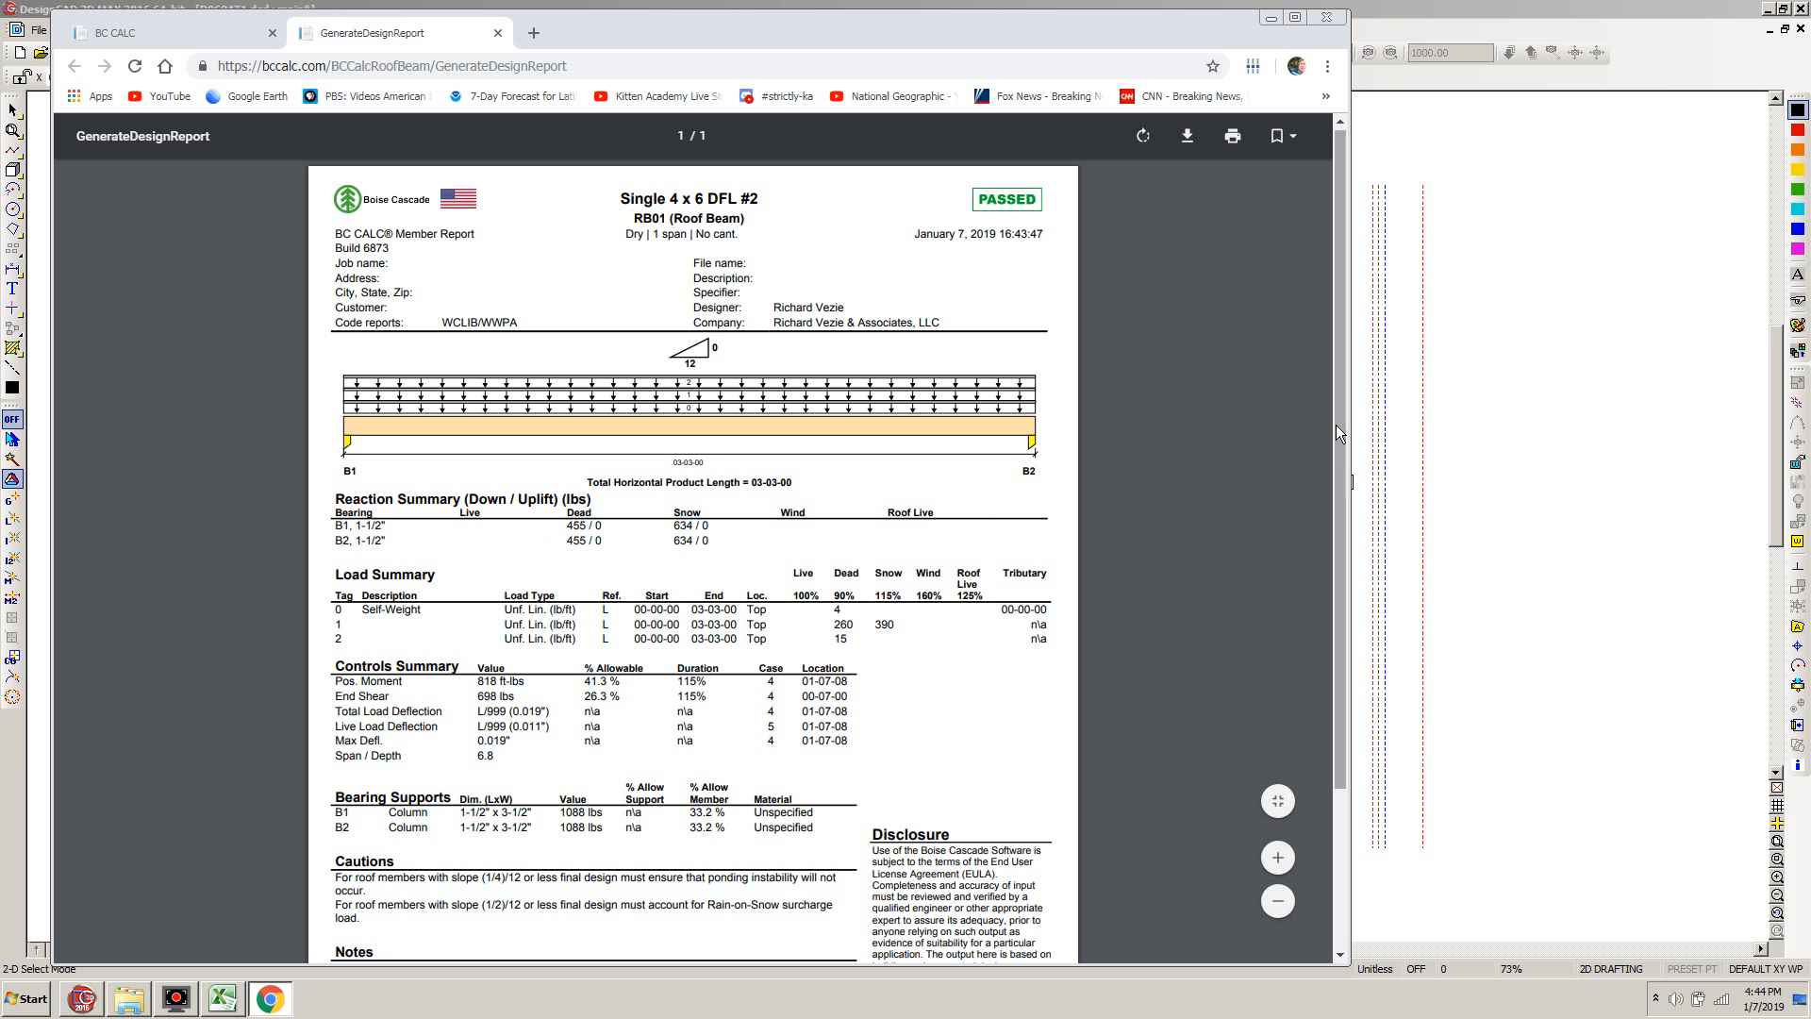
left_click_drag(1341, 414, 1354, 515)
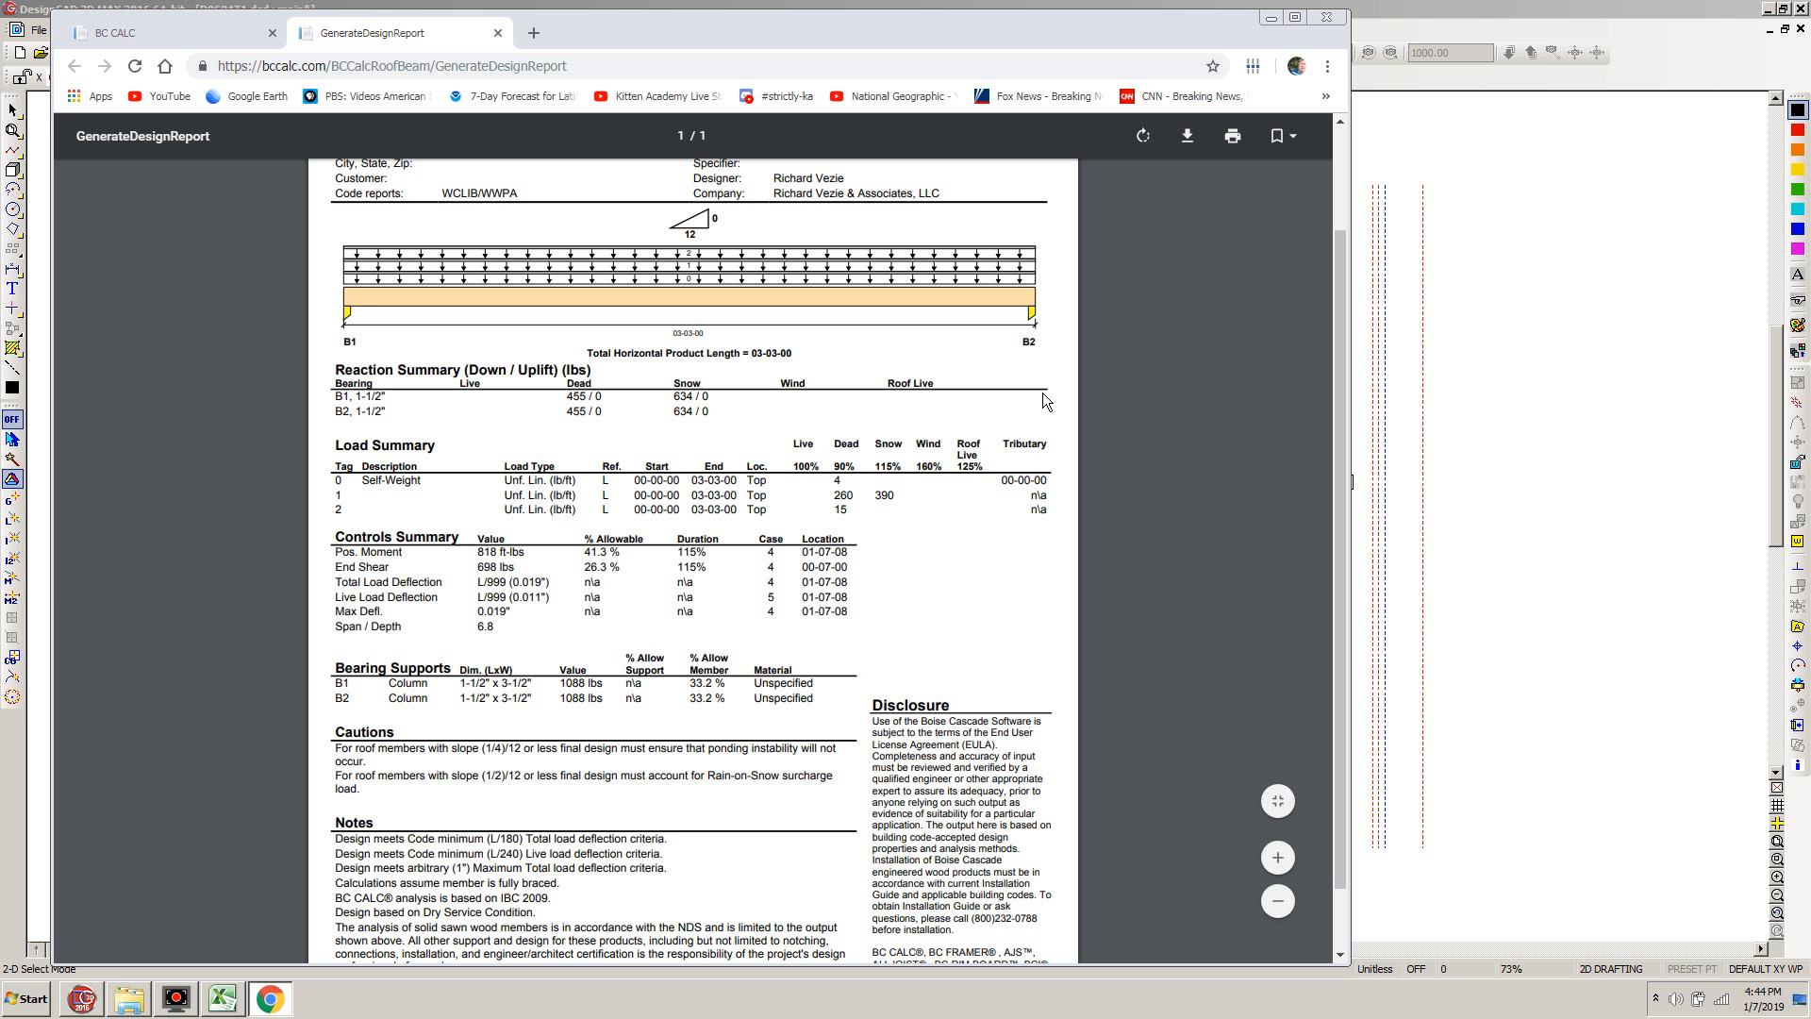
left_click_drag(1344, 471, 1340, 349)
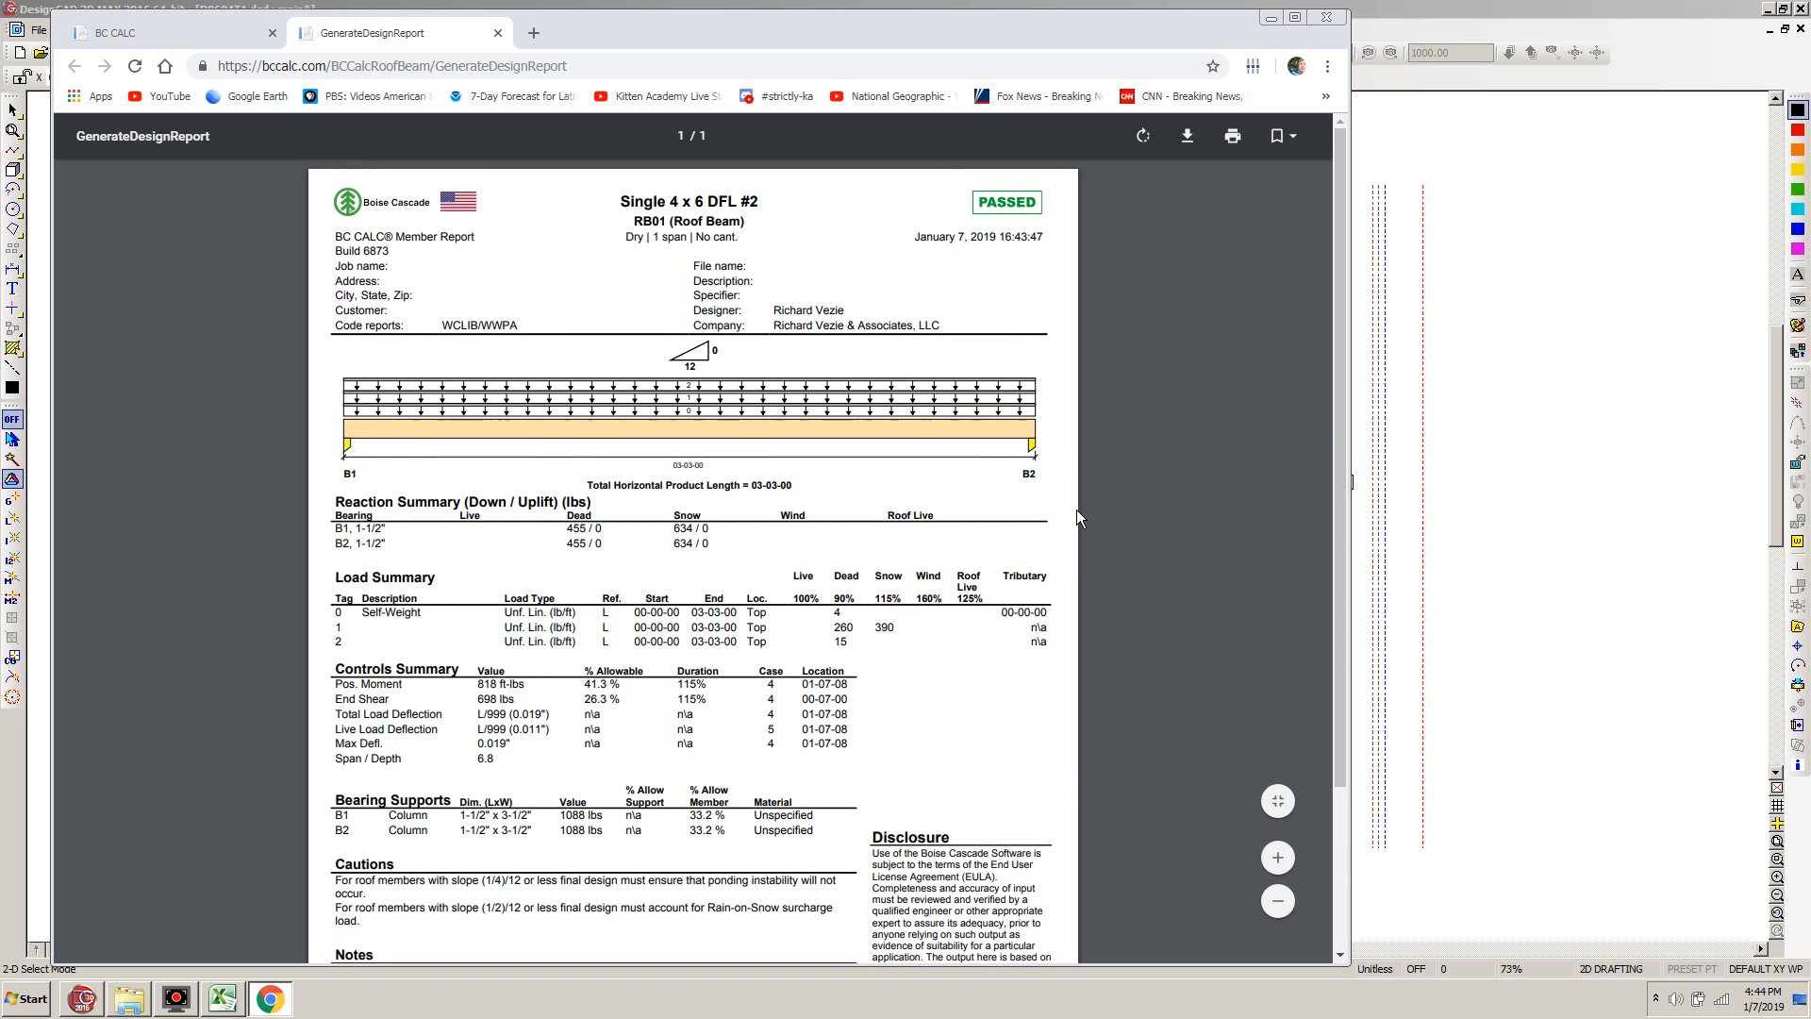
Start downloading the RB01 design report and choose C:\Projects\D0604\Structural\Calcs\Roof Beams as its destination folder
left_click(1187, 141)
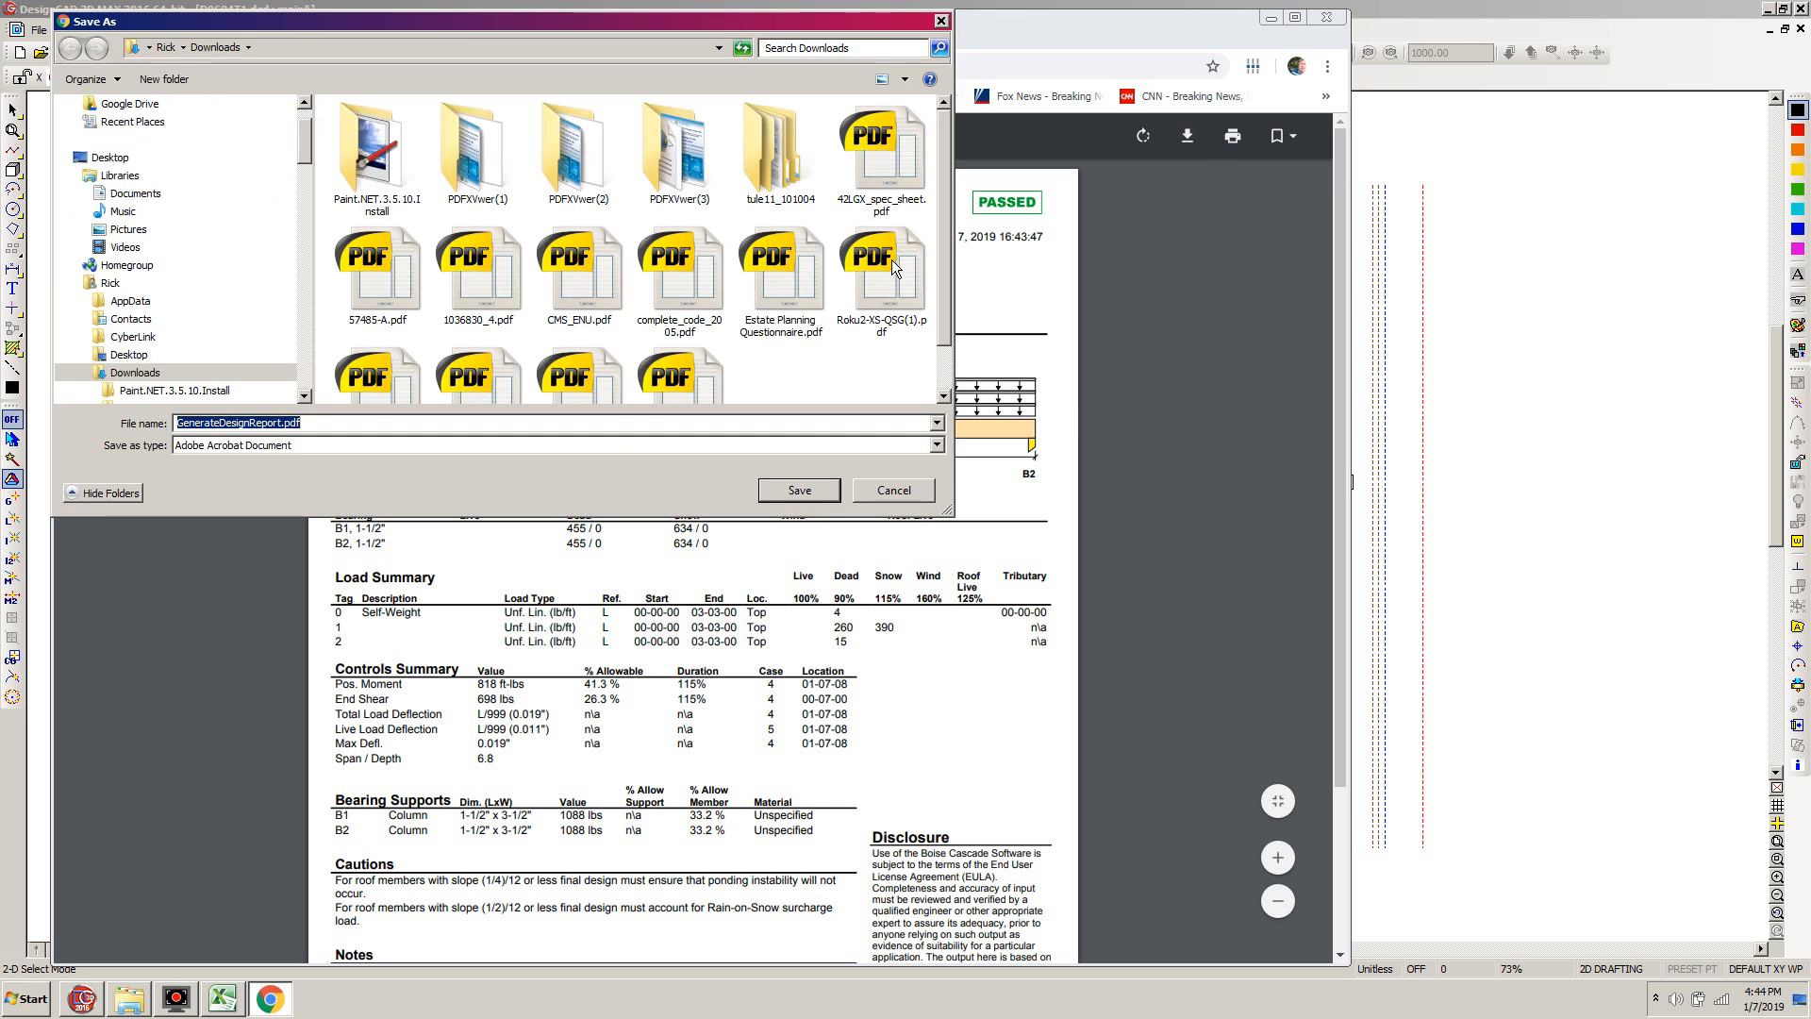
left_click_drag(308, 144, 321, 247)
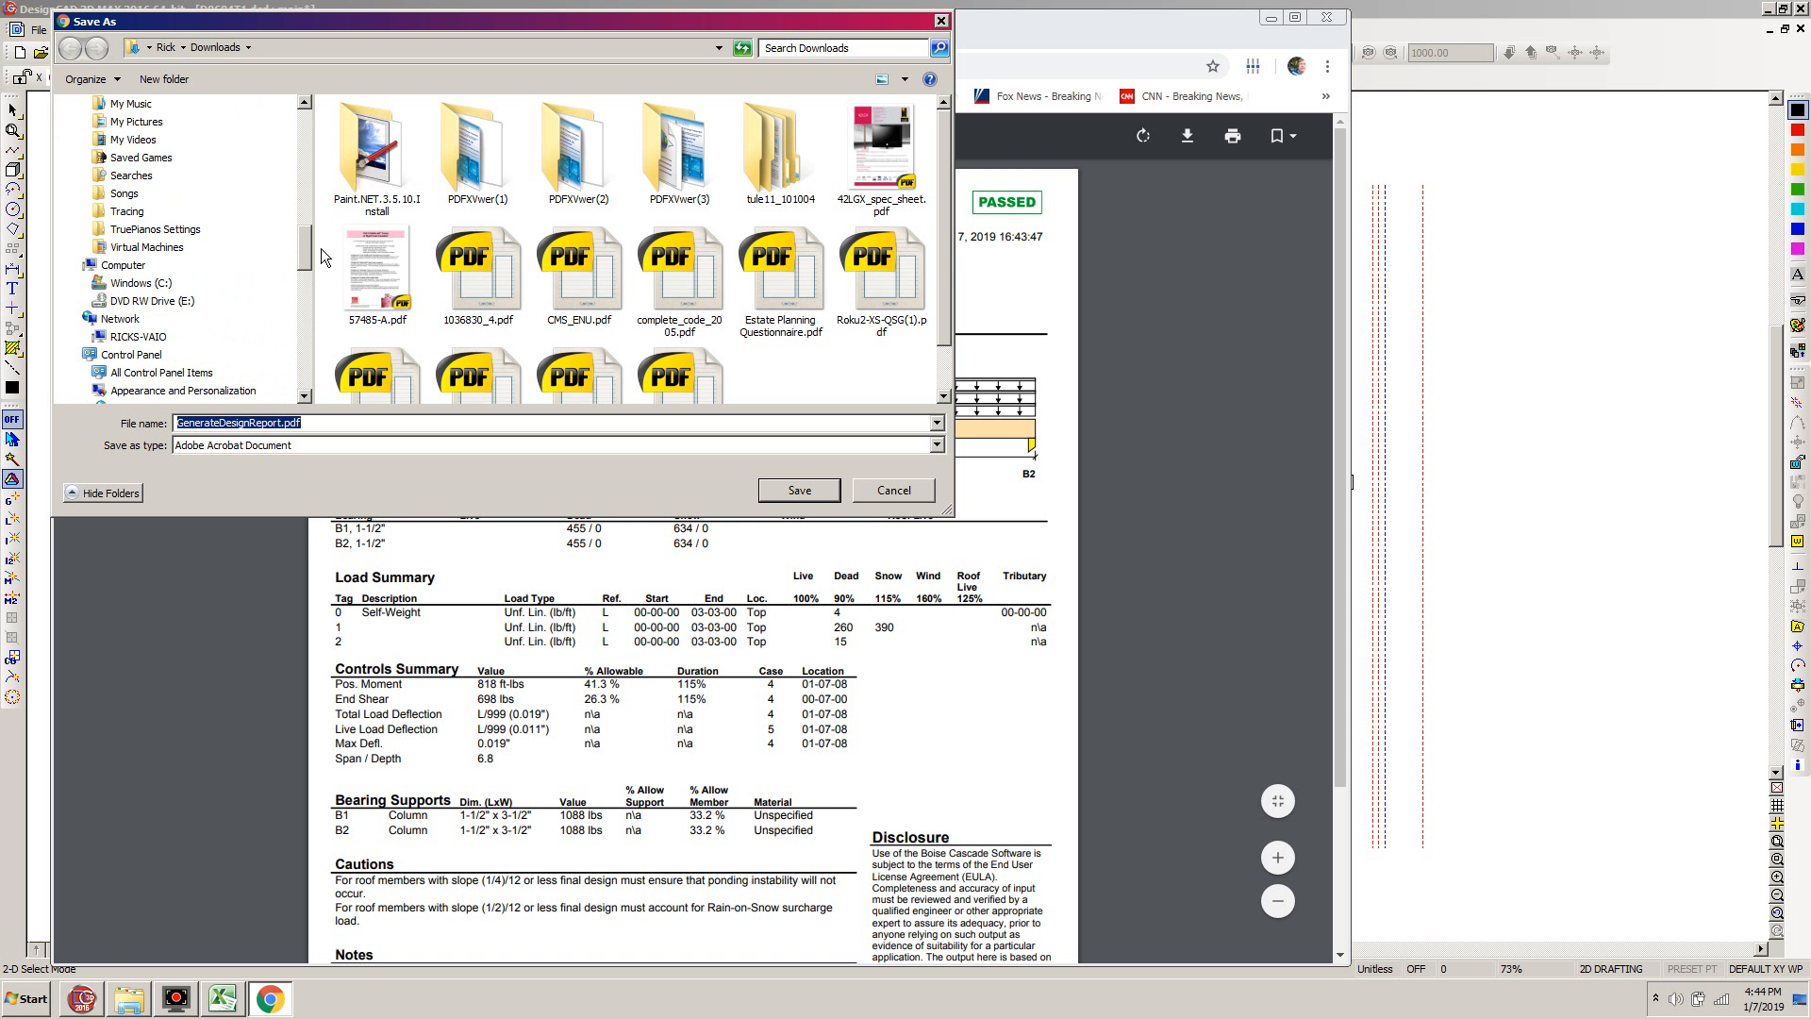
left_click(86, 283)
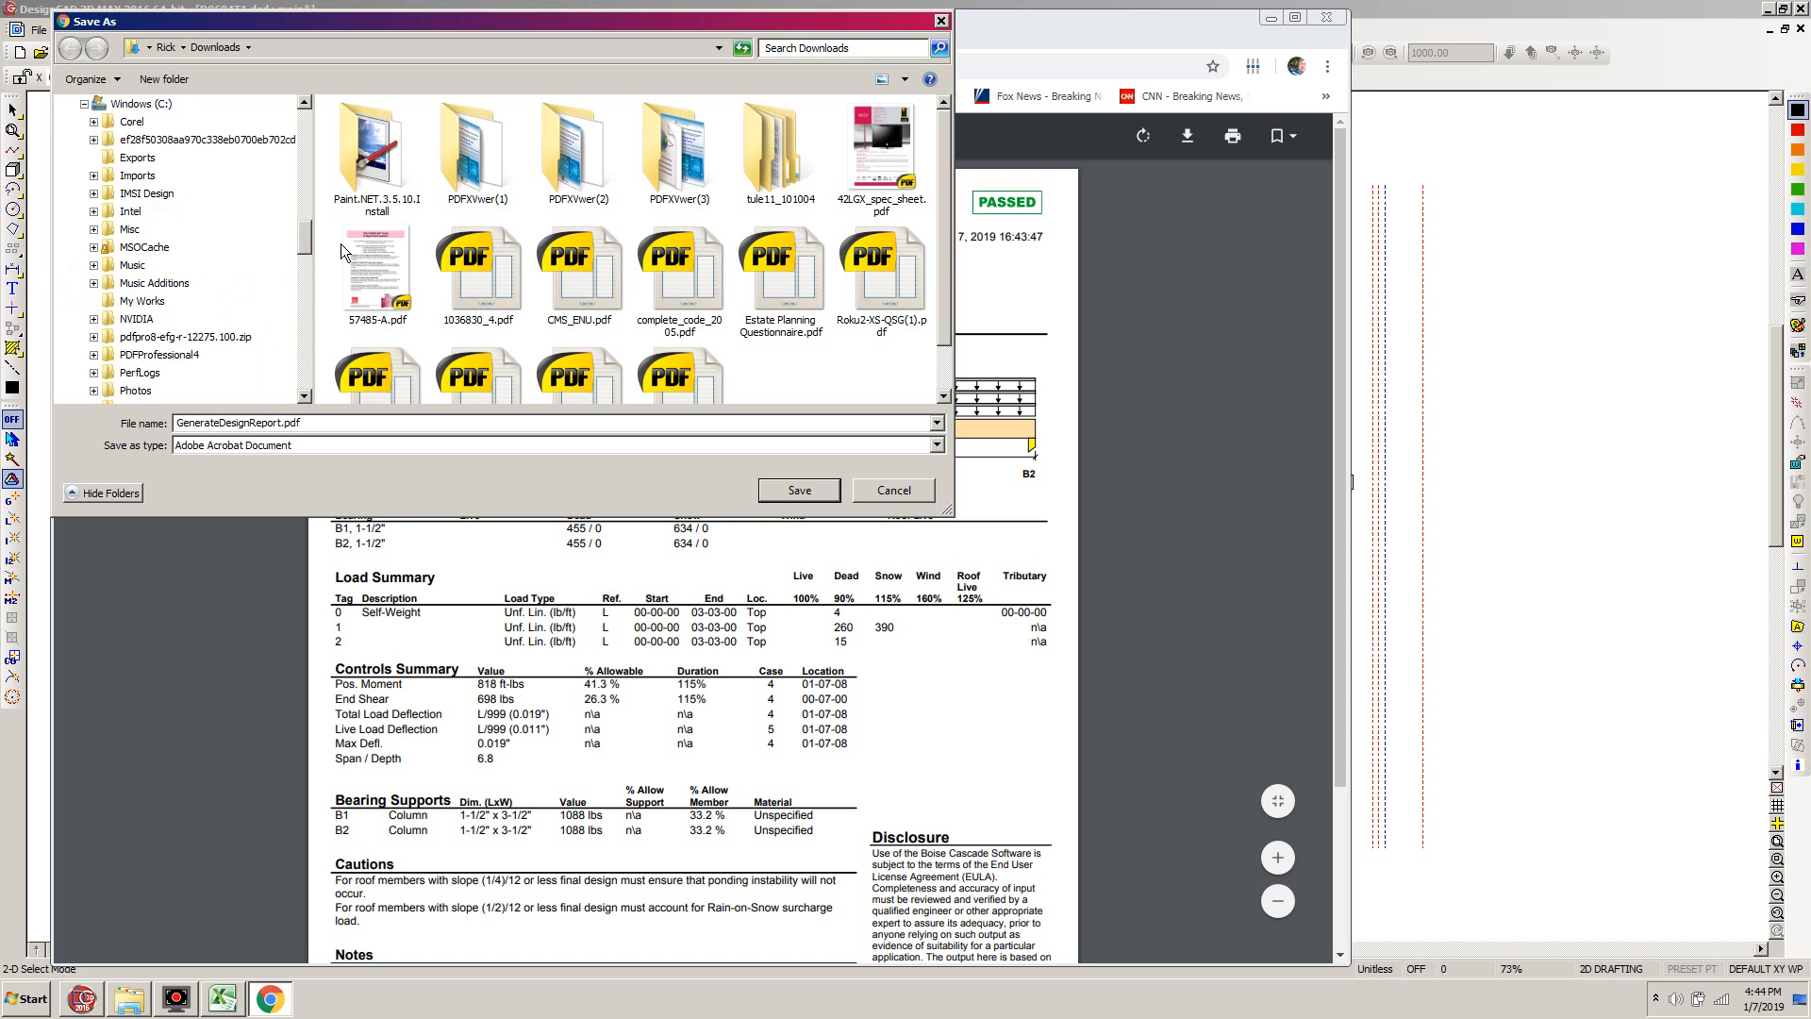
left_click_drag(309, 236, 309, 264)
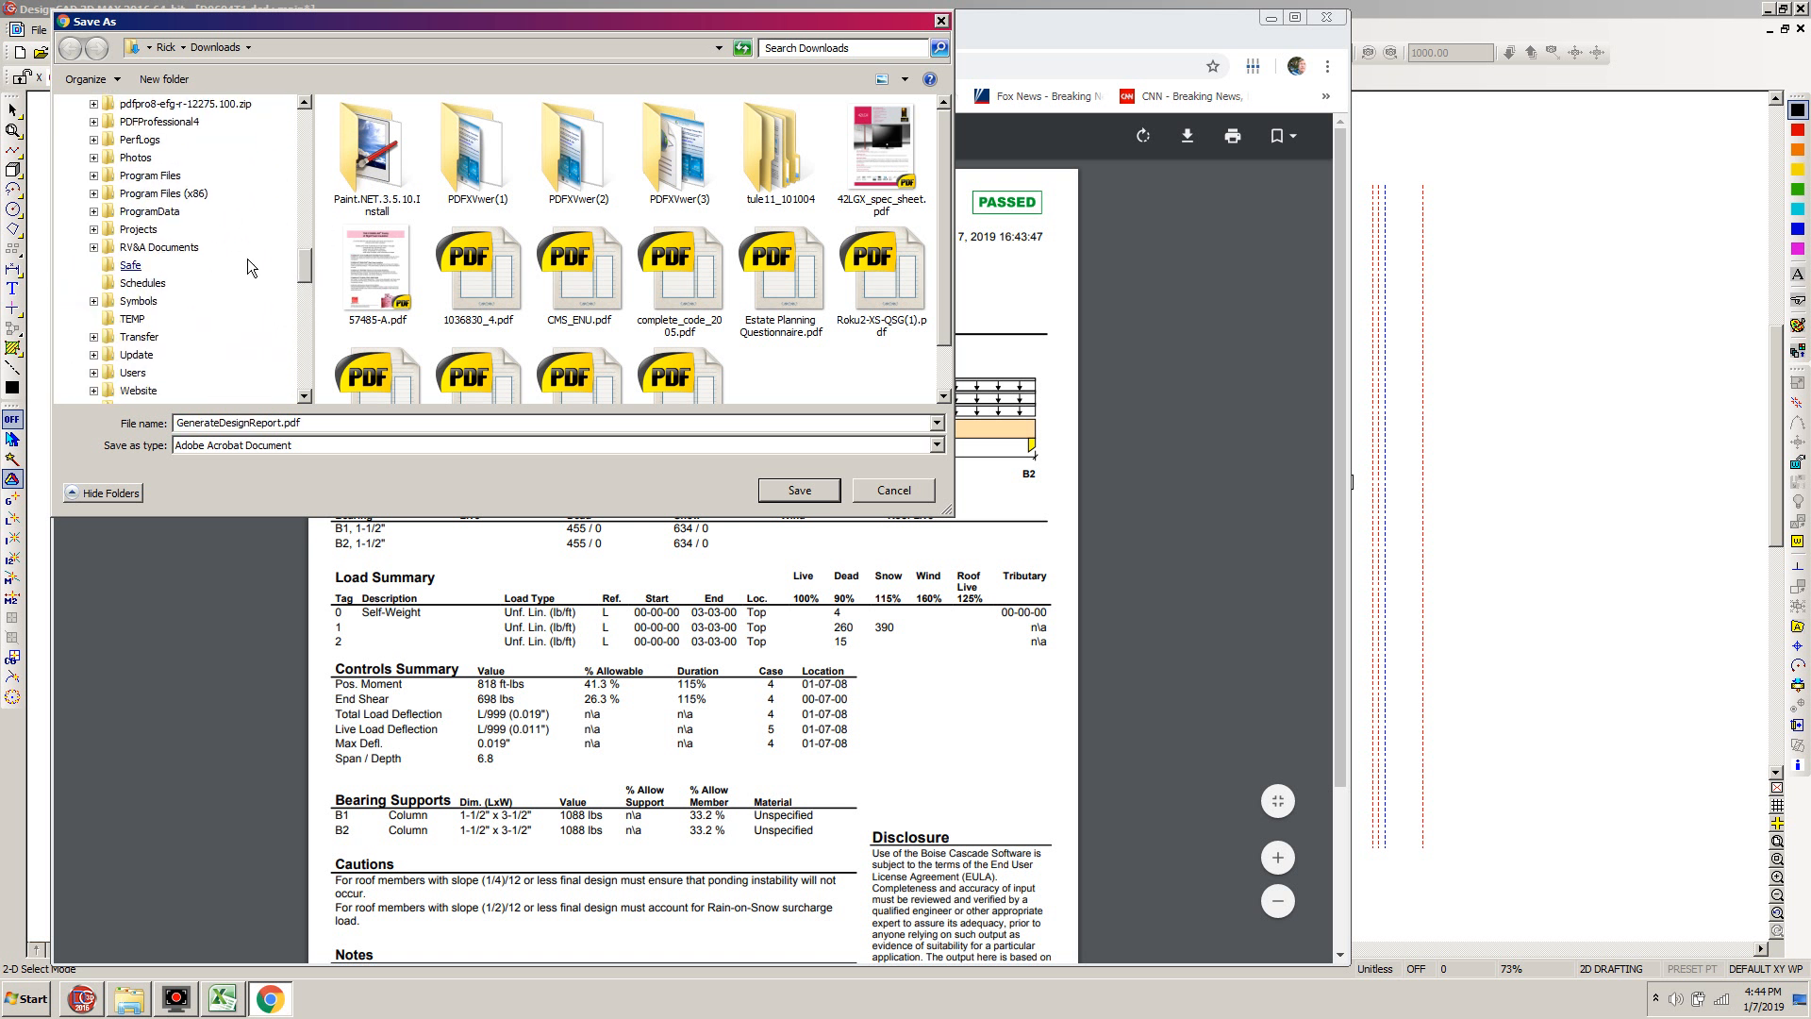
left_click(93, 230)
left_click(103, 194)
left_click(112, 211)
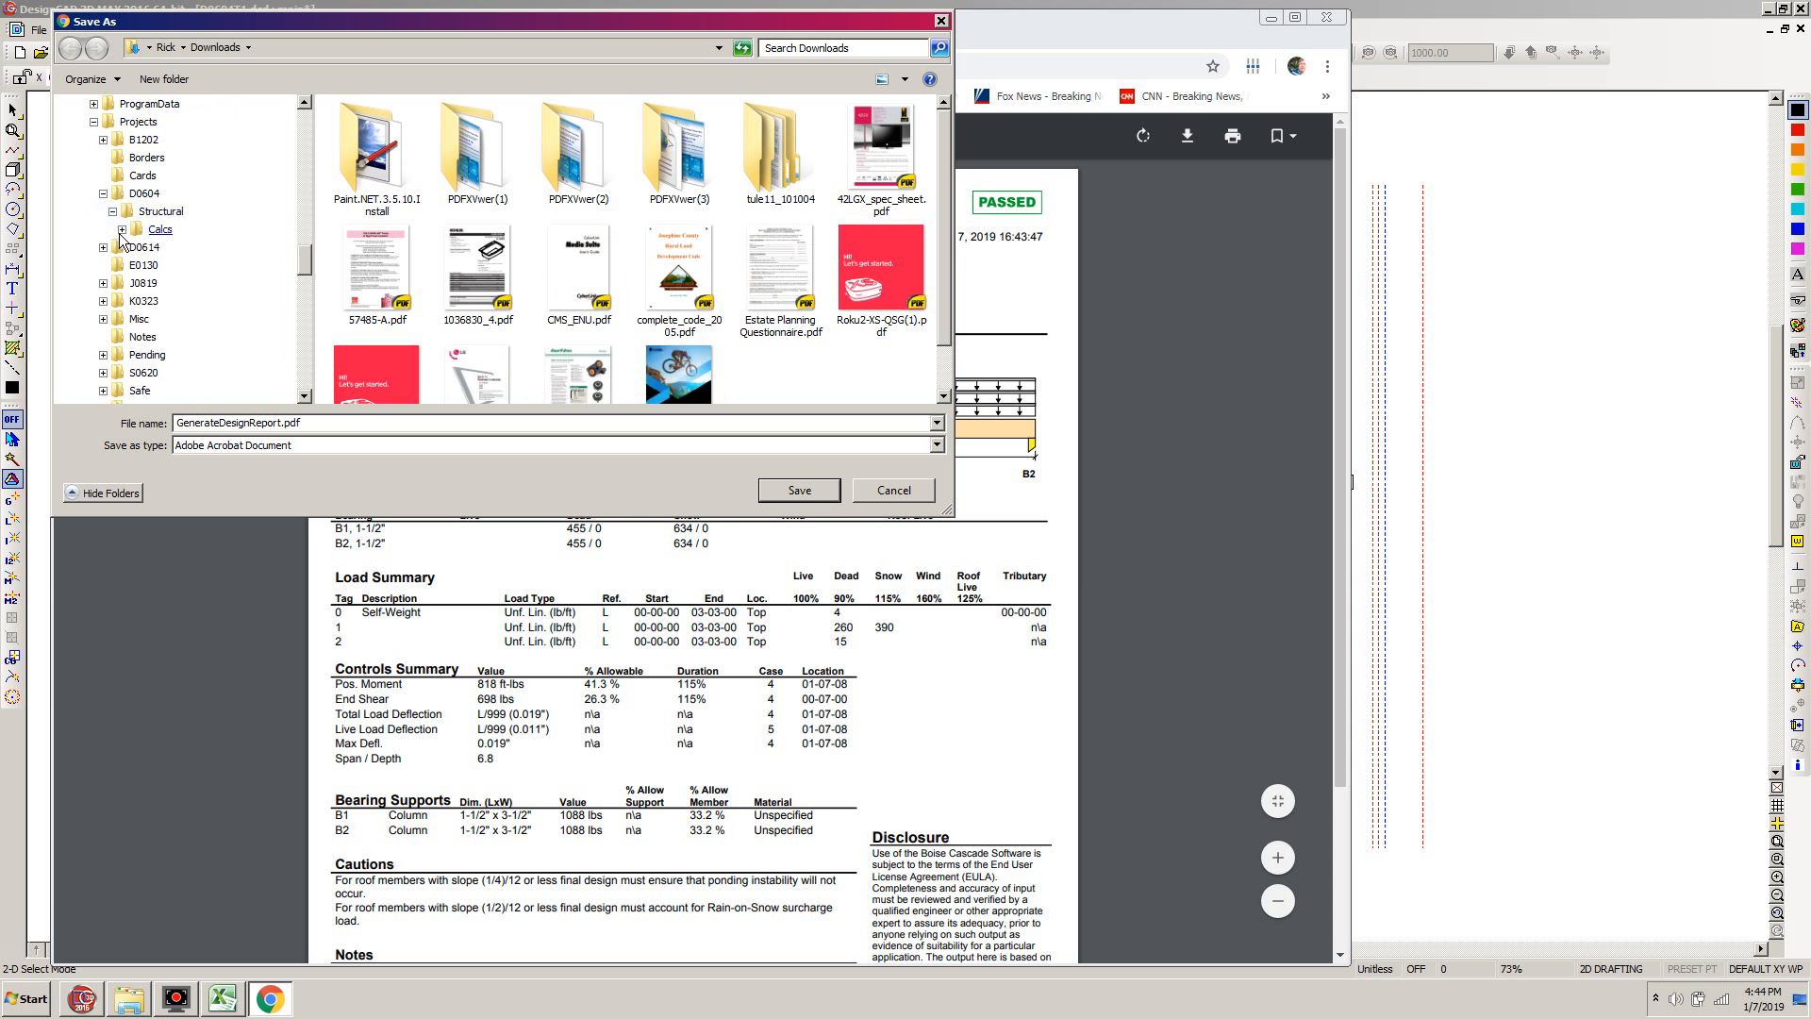
left_click(121, 230)
left_click(188, 284)
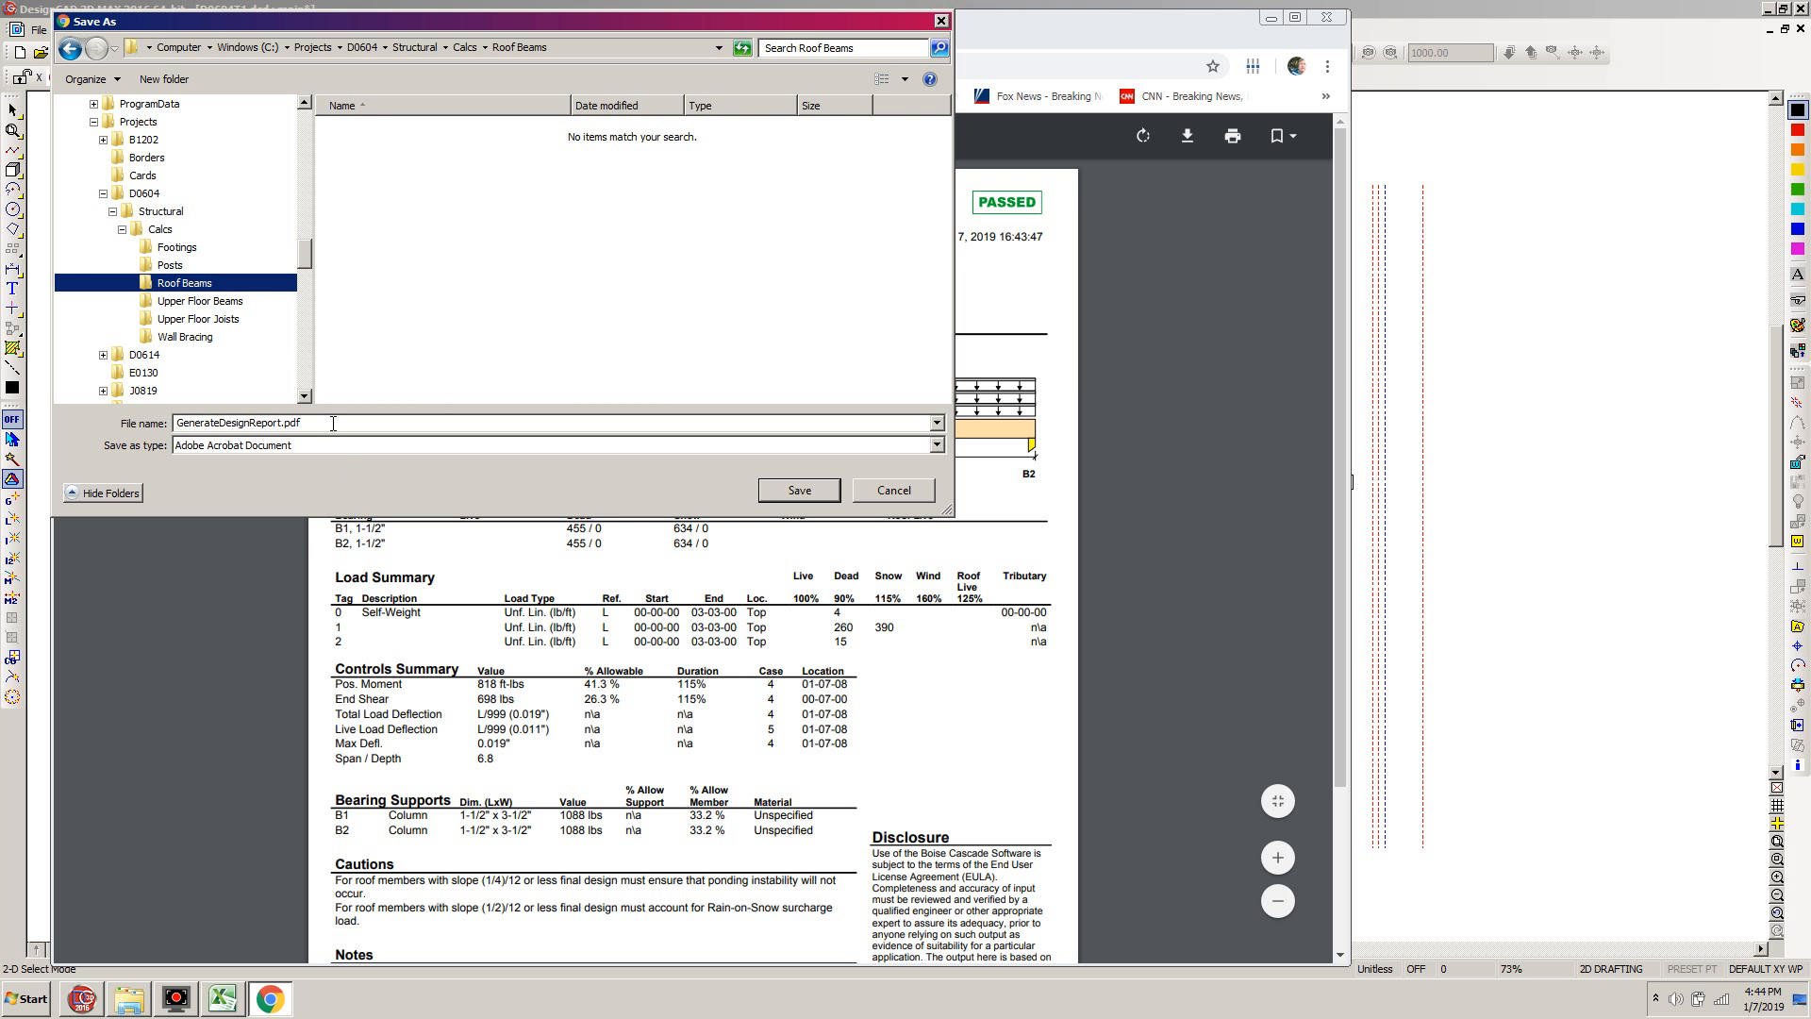
Name the design report PDF D0604 RB-1 and save it in the Roof Beams folder
left_click(326, 426)
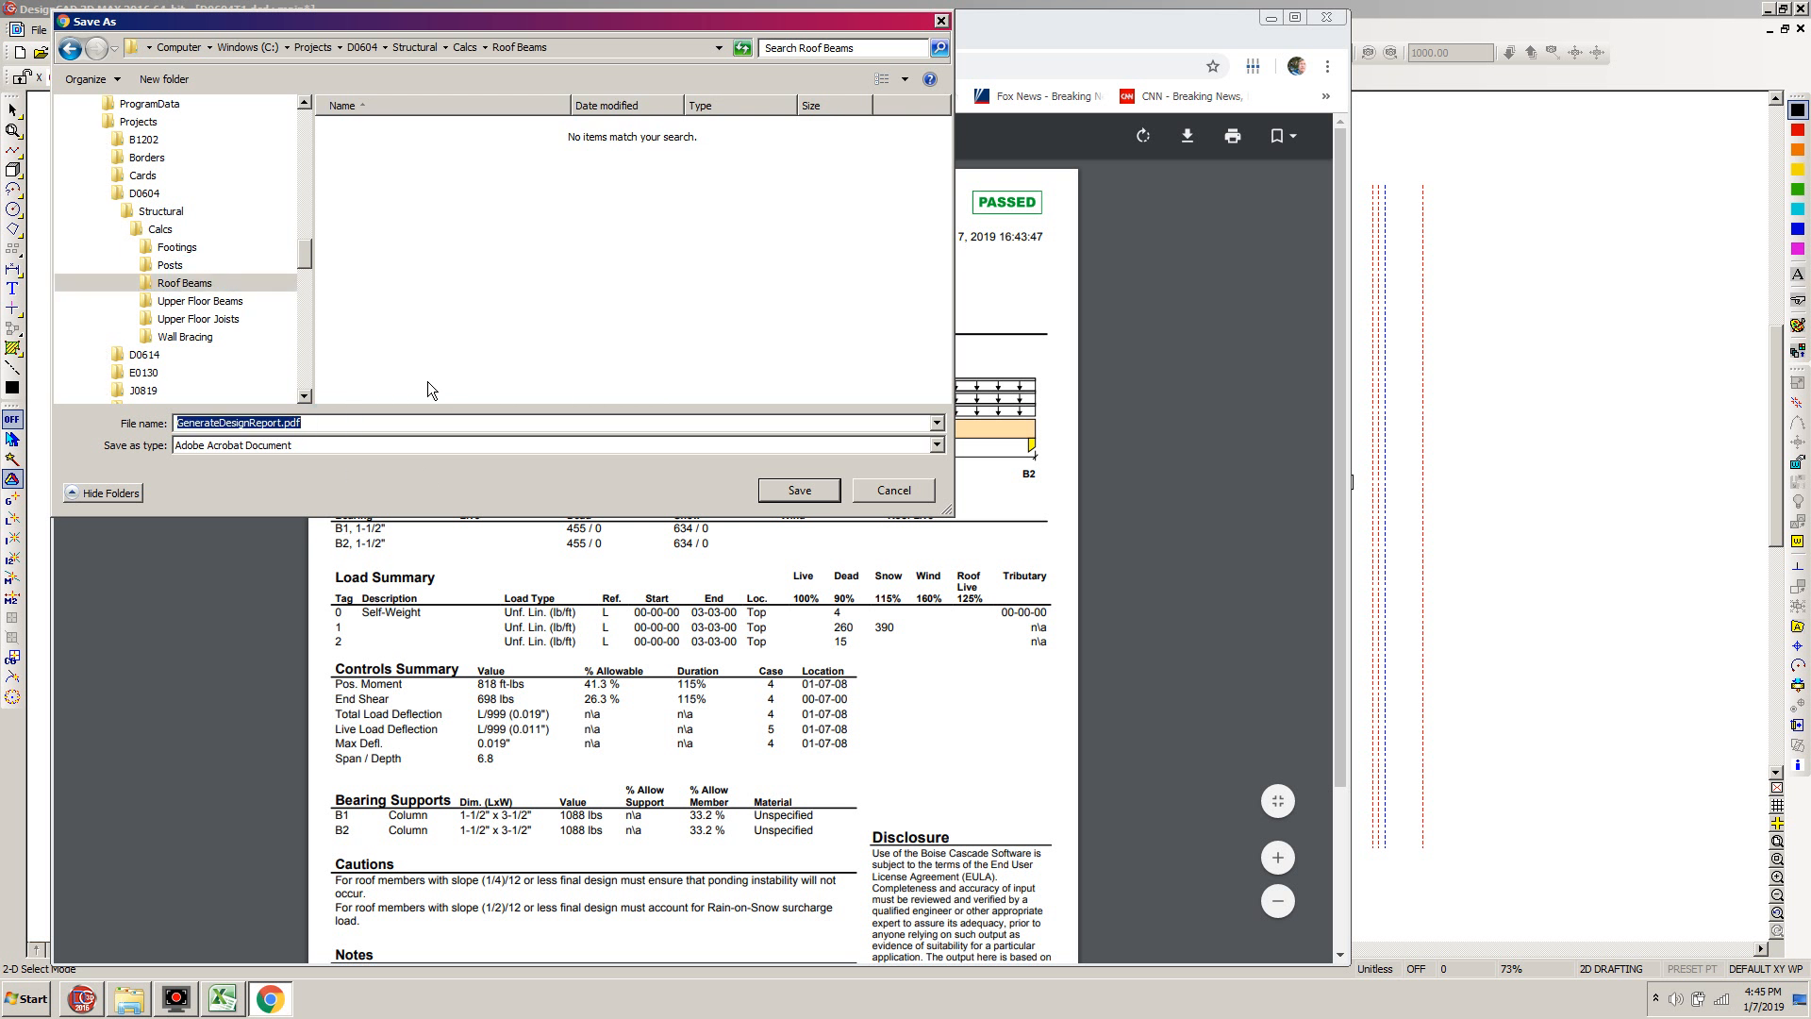
type("D0604")
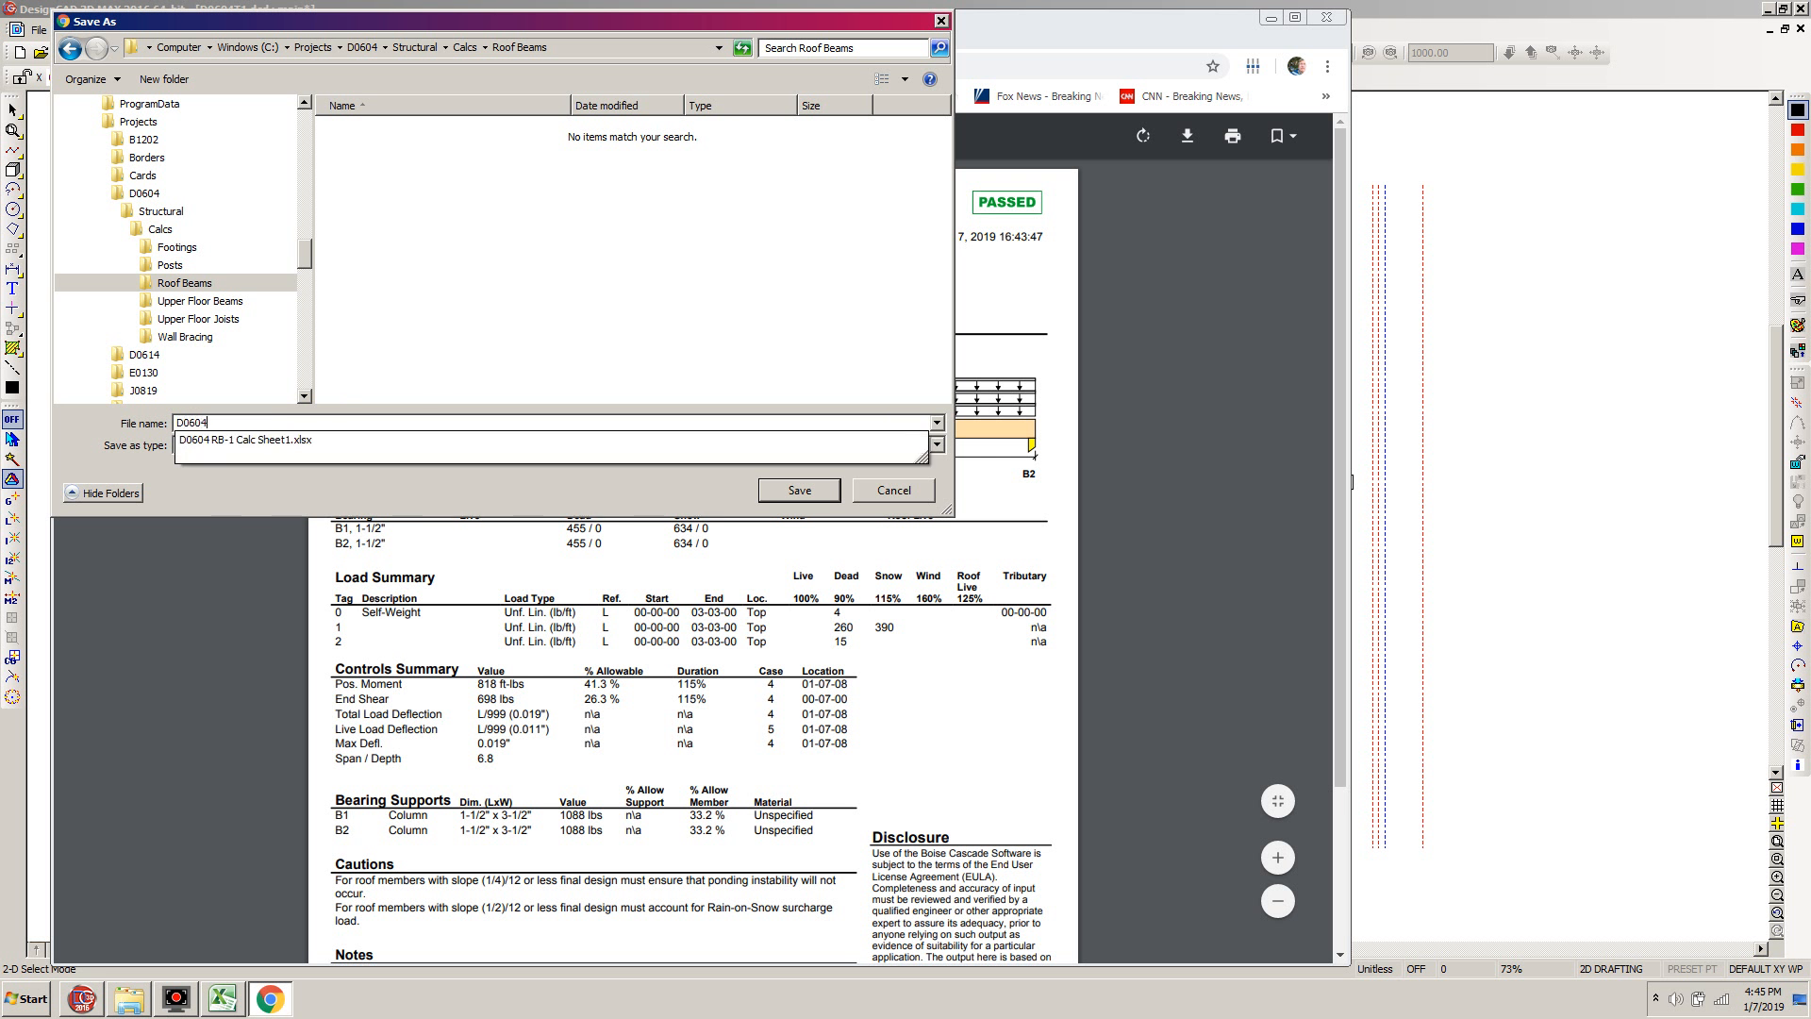
type(" RB-1")
left_click(799, 491)
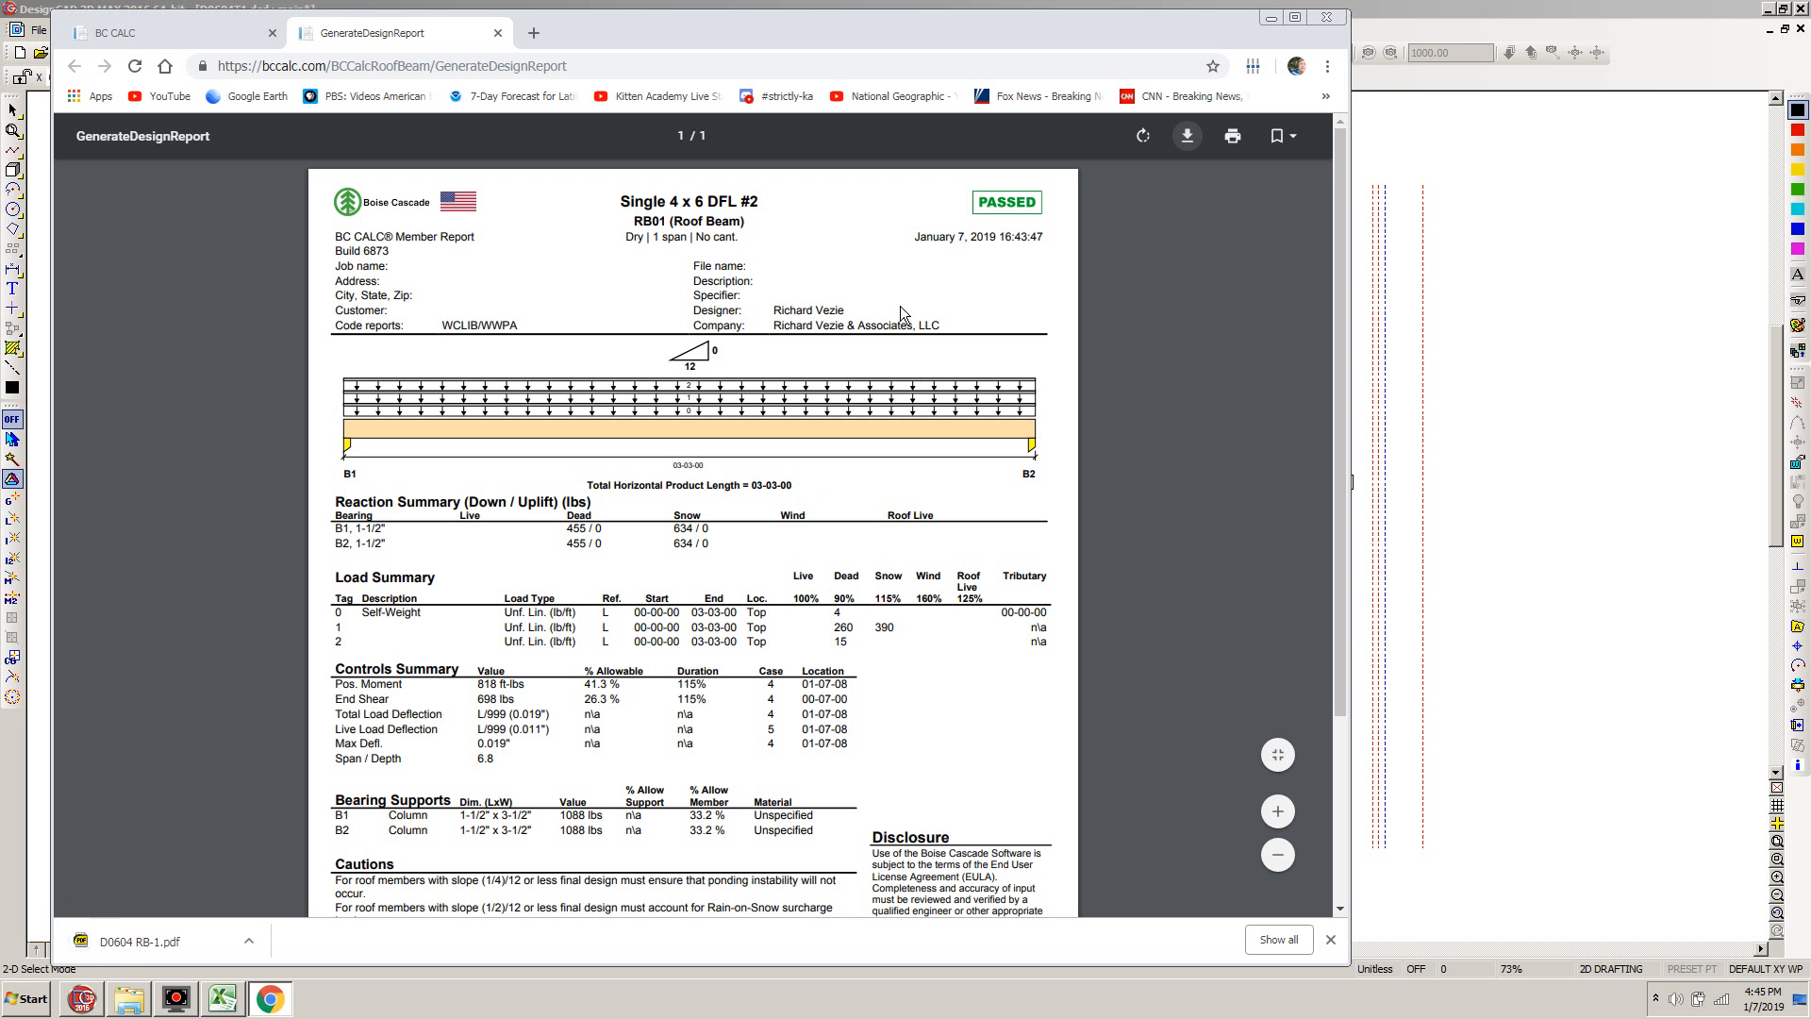
Leave the BC Calc site and close the browser, and save the RB-1 calc sheet before exiting Excel
left_click(1330, 19)
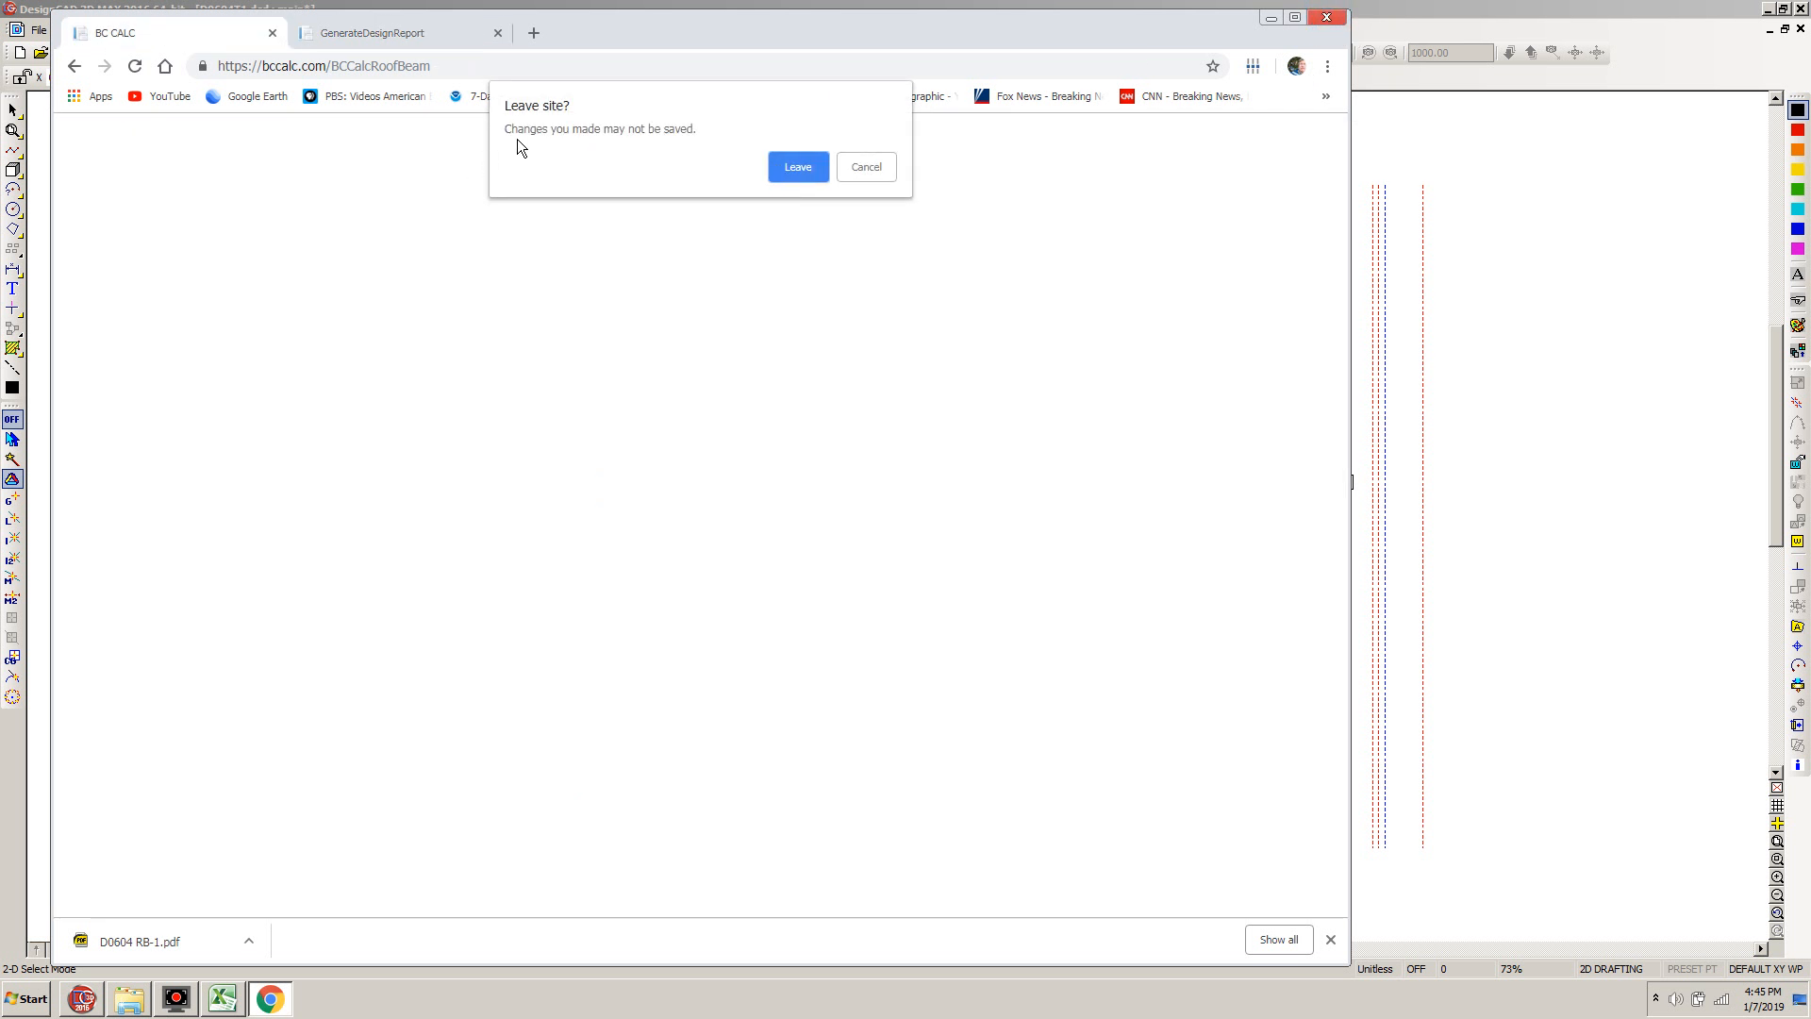
left_click(795, 167)
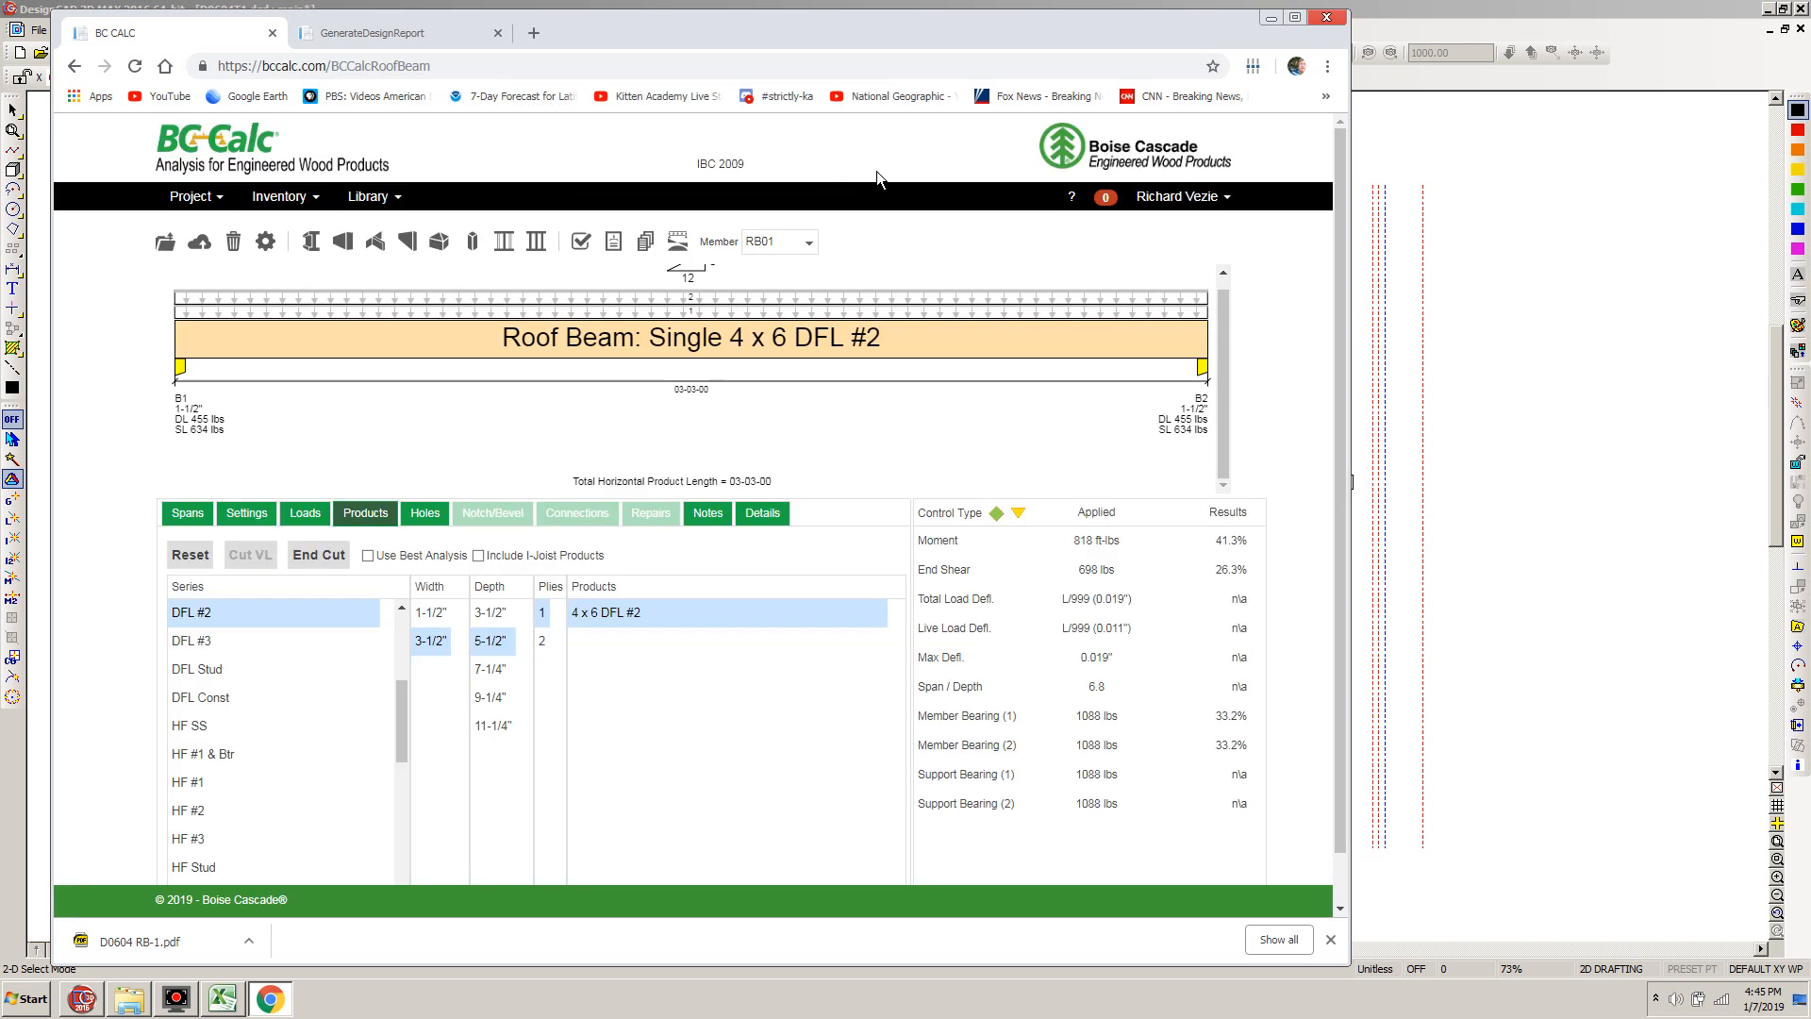
left_click(1330, 19)
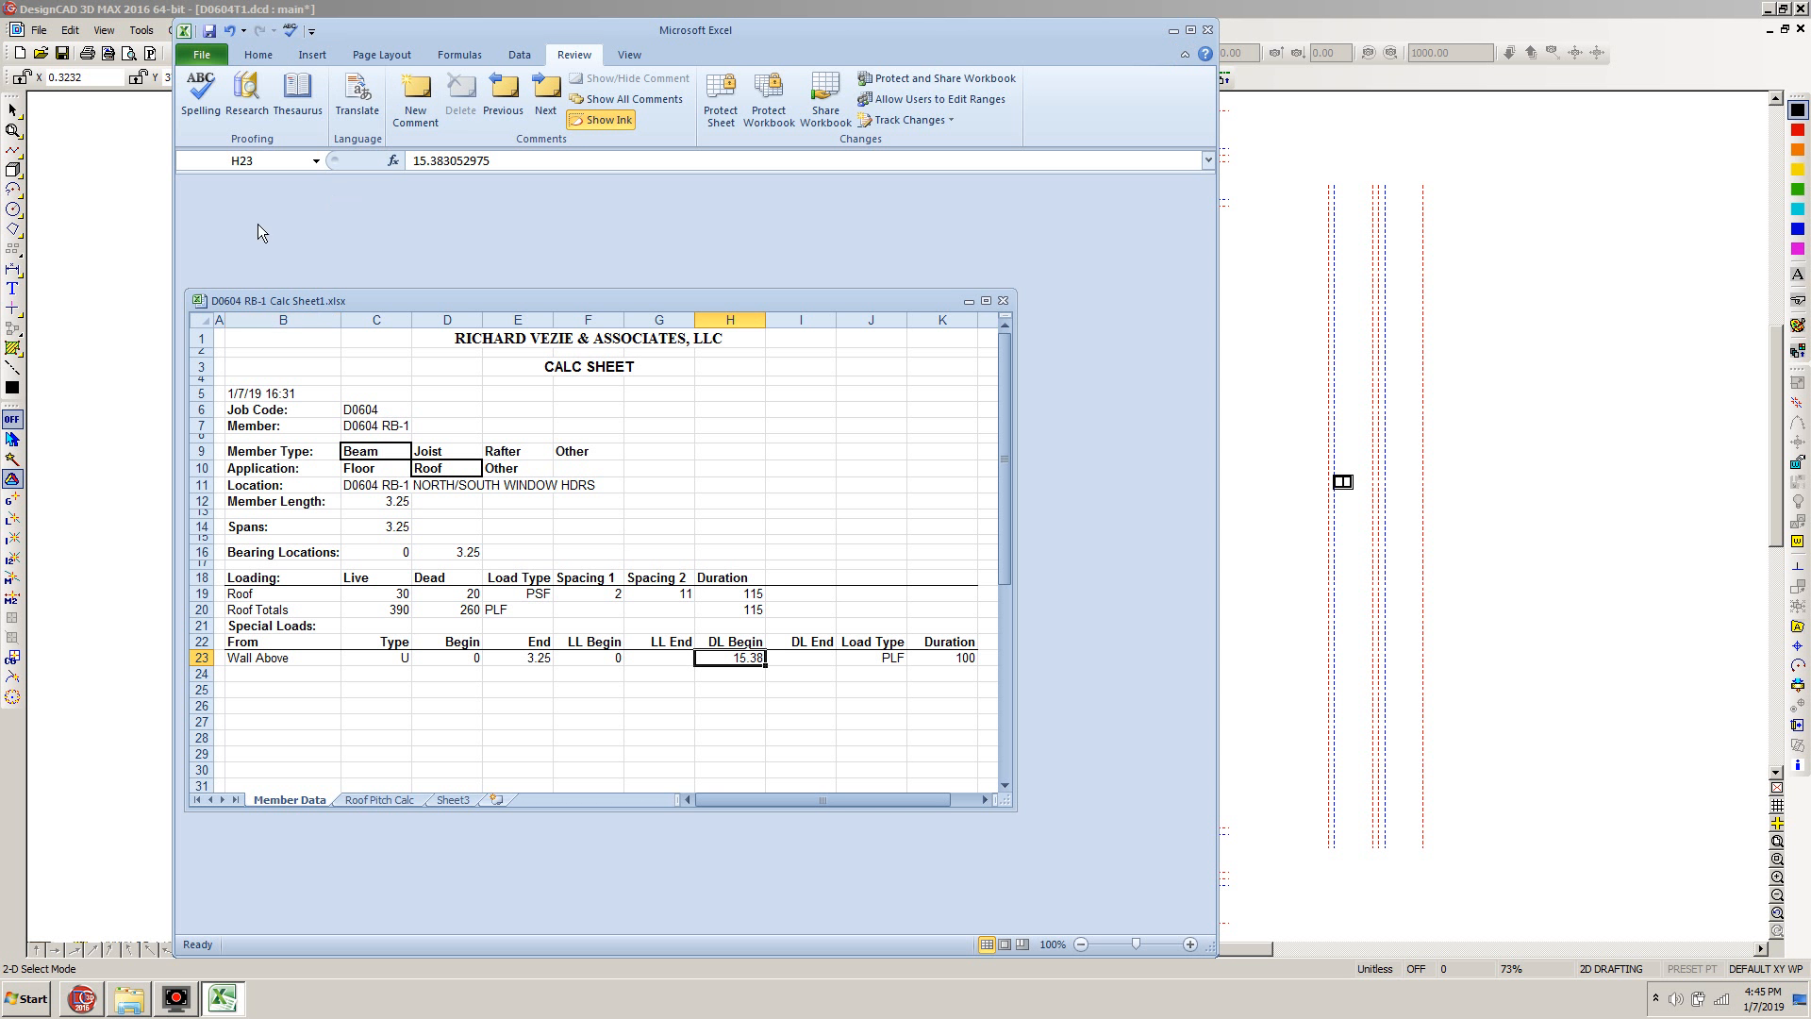
left_click(210, 32)
left_click(1208, 30)
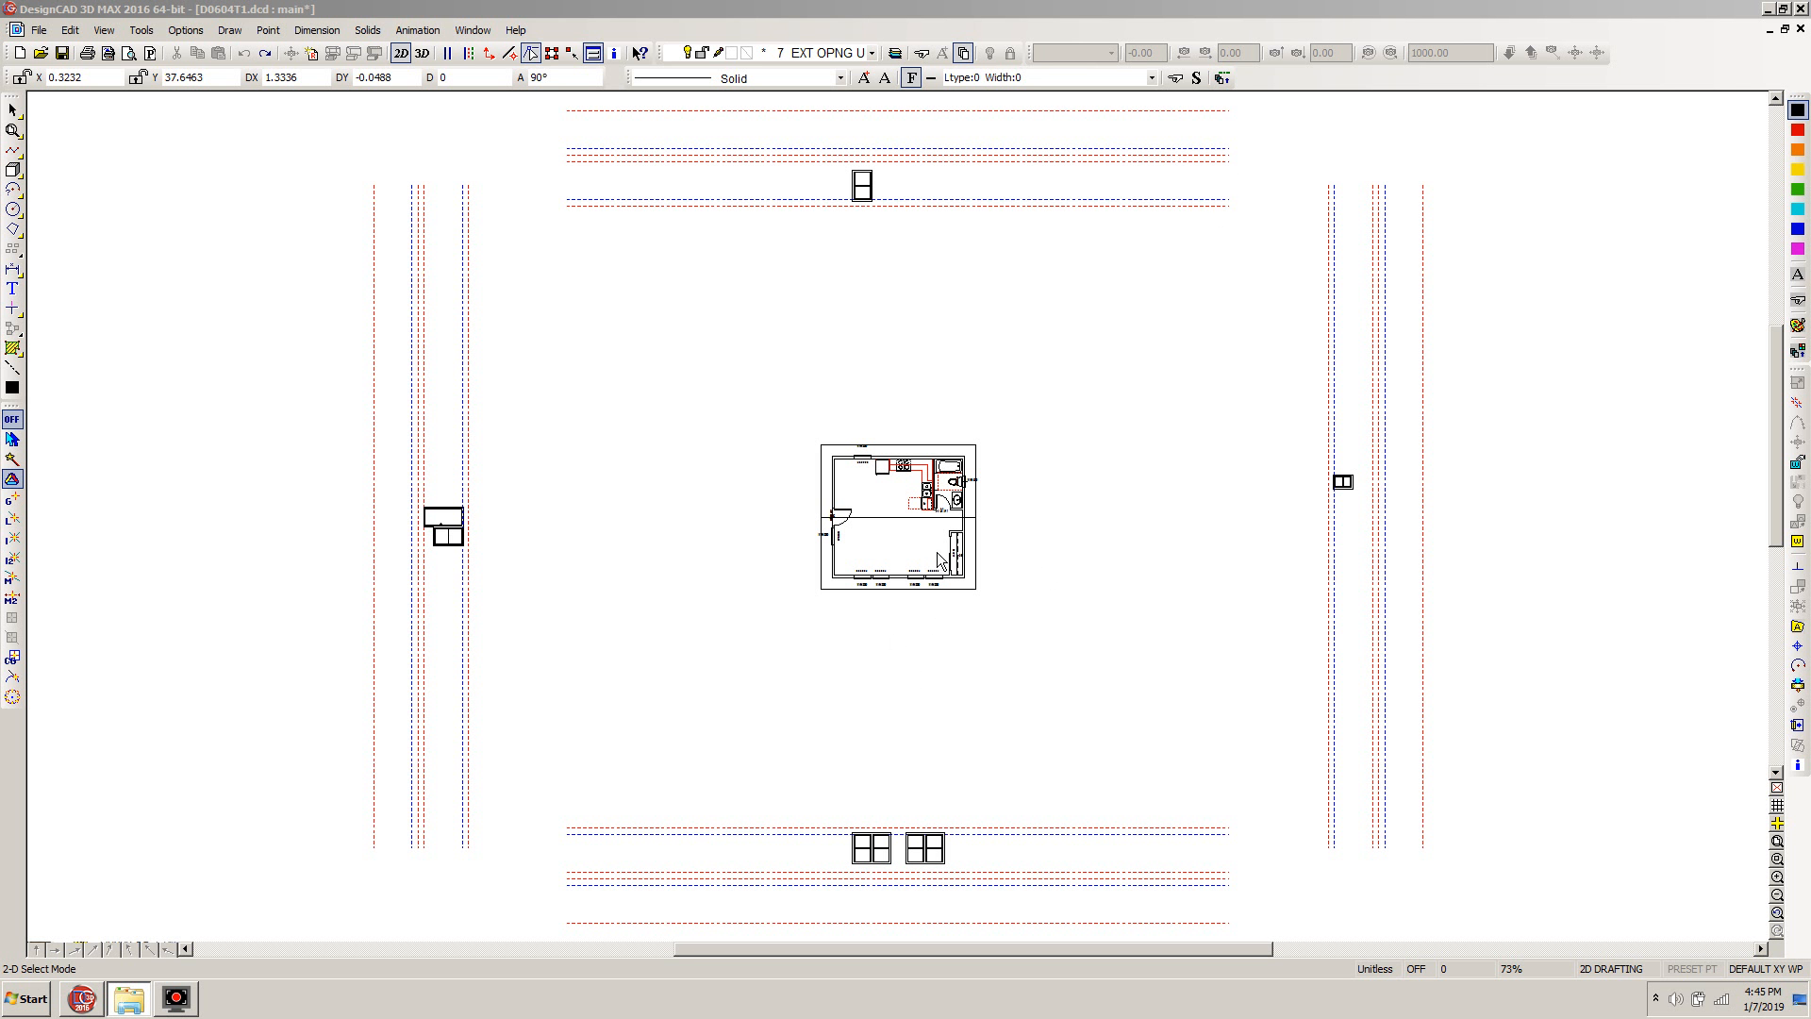
In DesignCAD, open the layer options for the floor plan and set the layer filter to All Layers
left_click(1094, 571)
left_click_drag(982, 494, 727, 623)
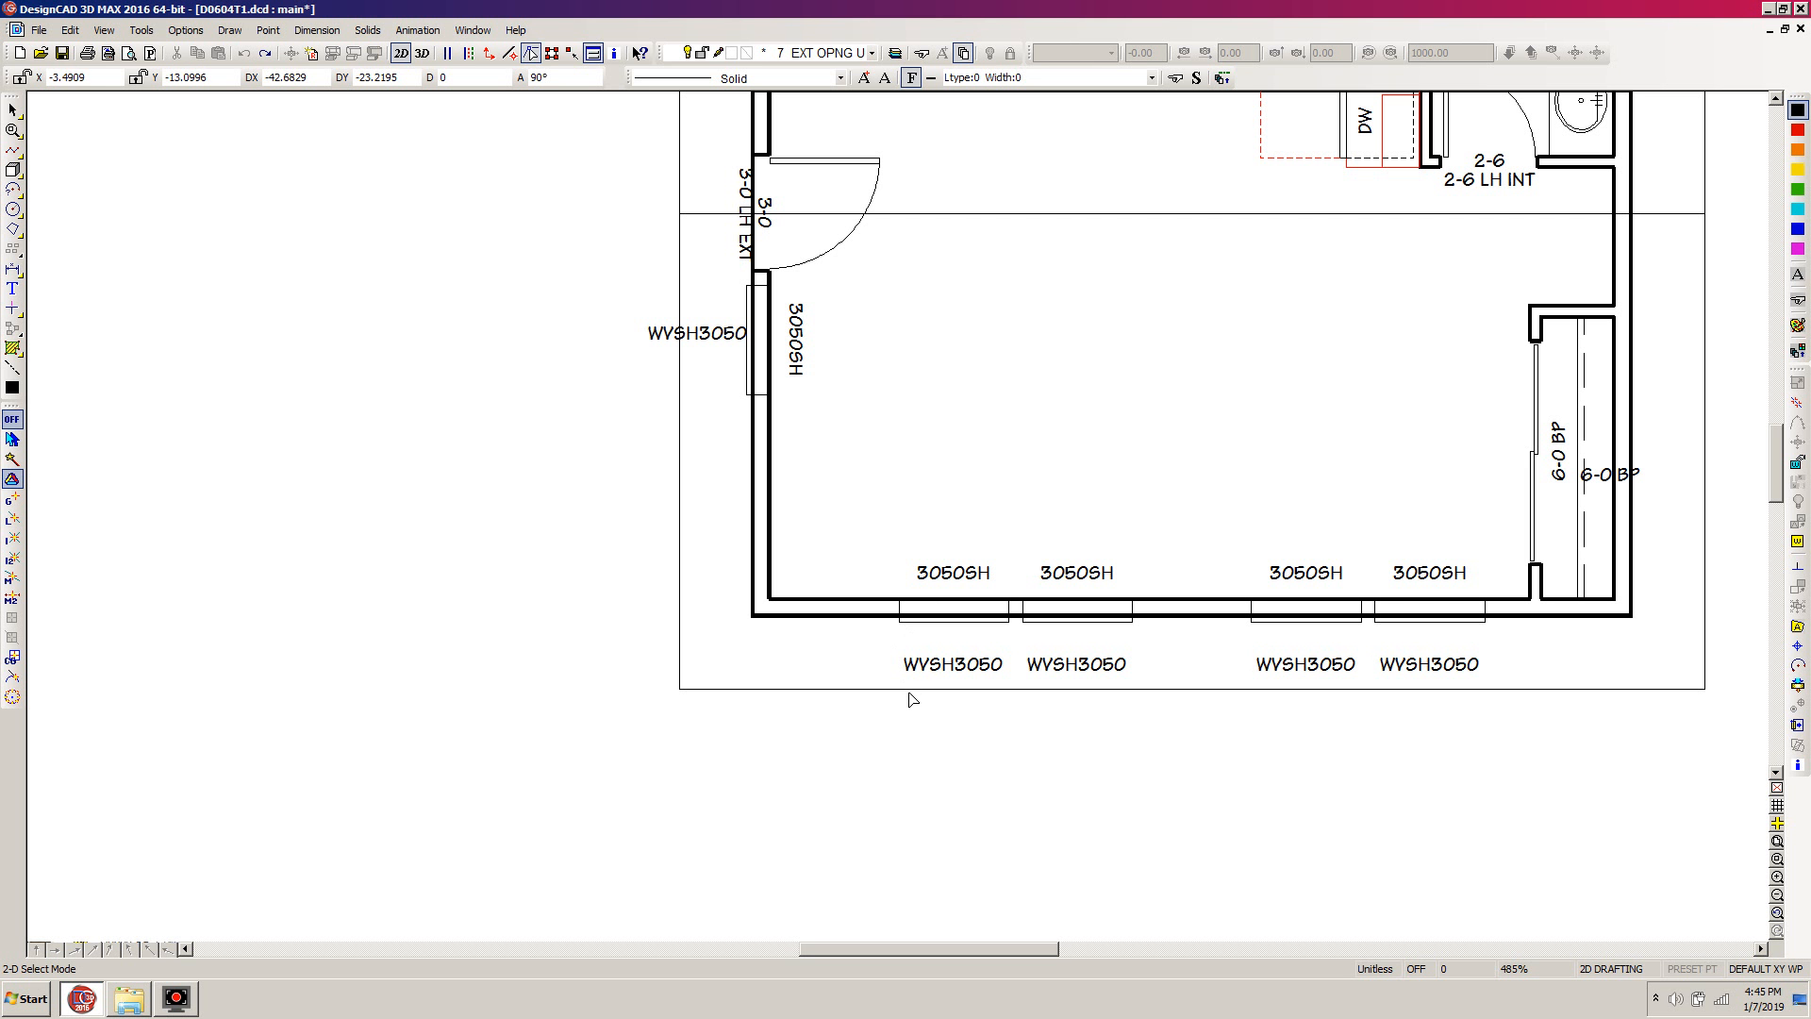
key("ctrl+l")
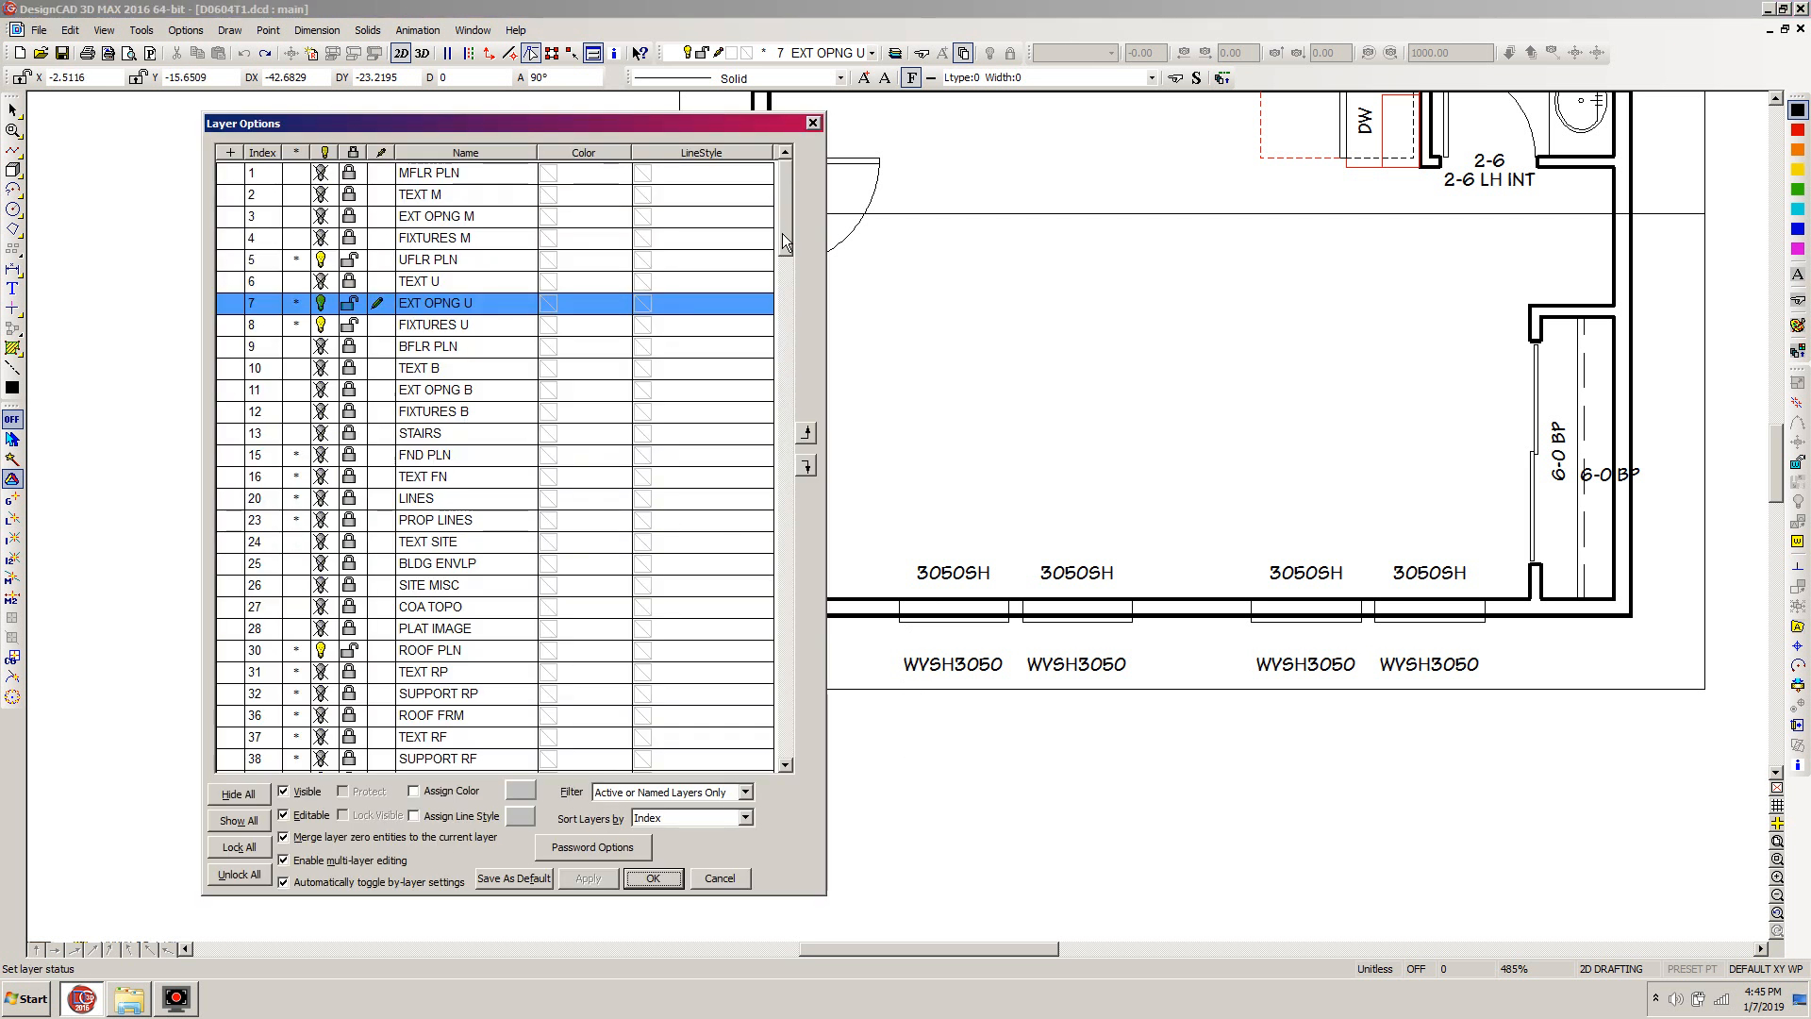
left_click(745, 793)
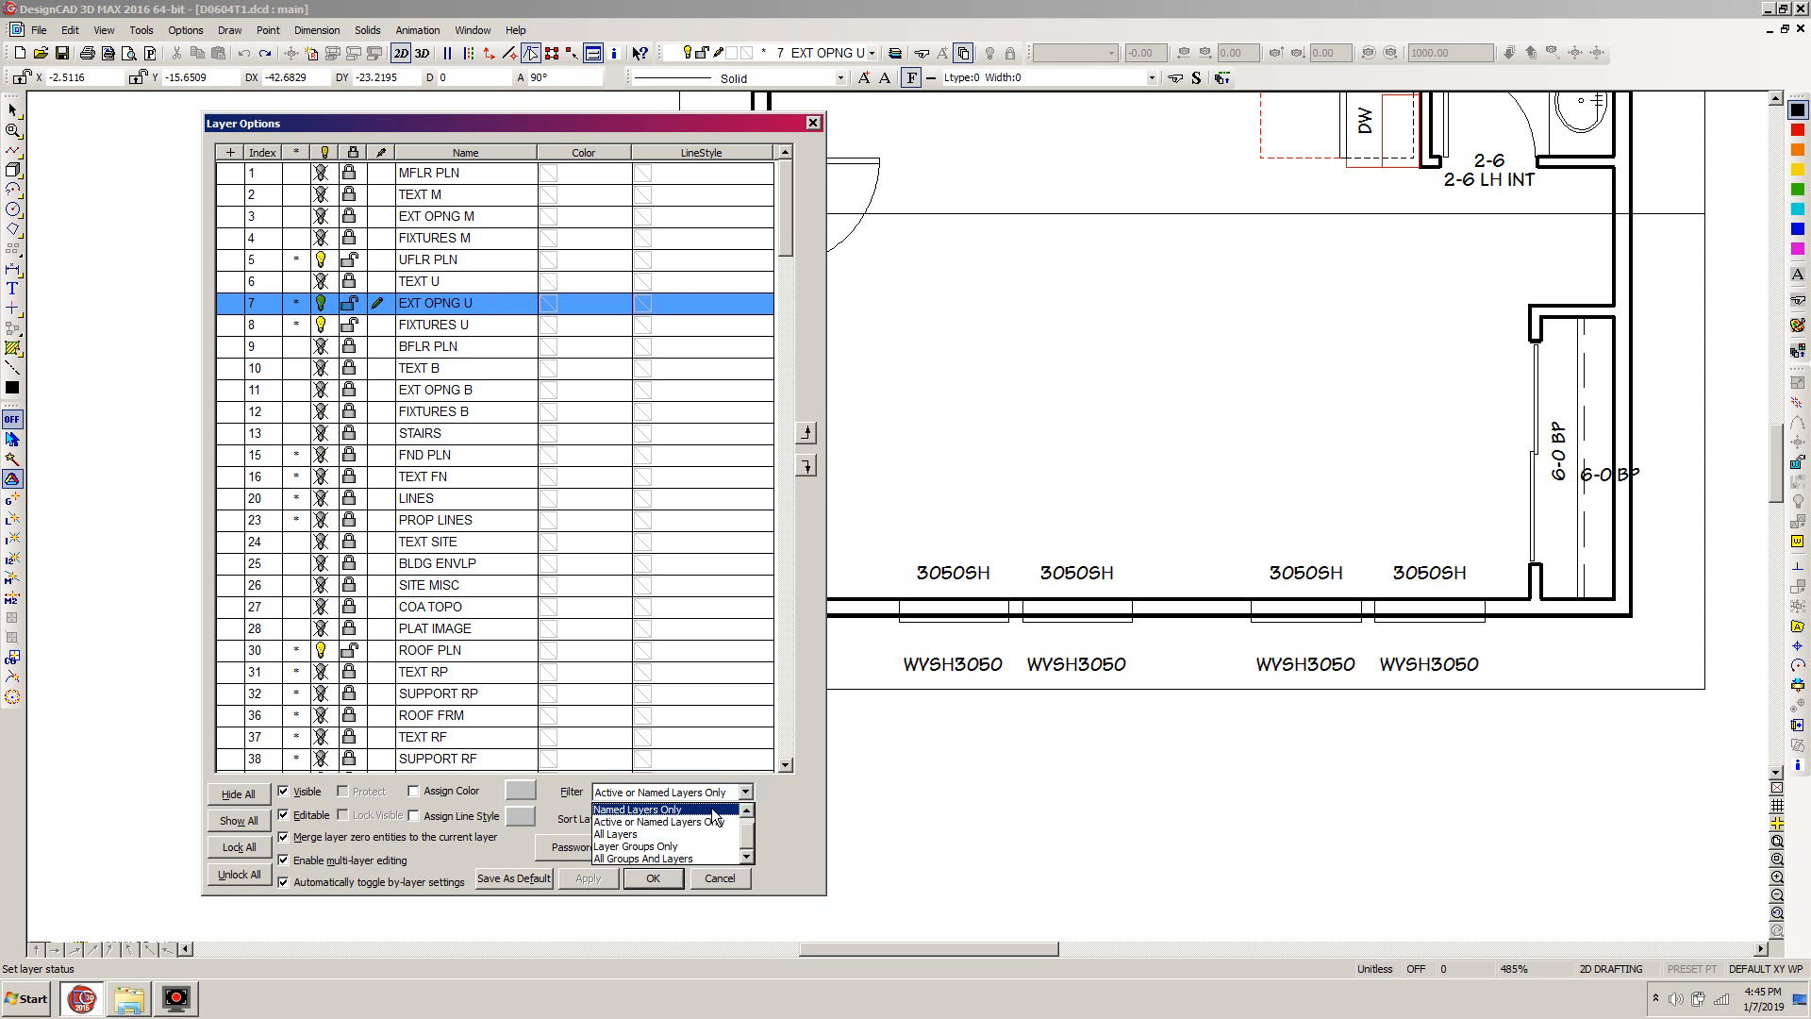
left_click(627, 846)
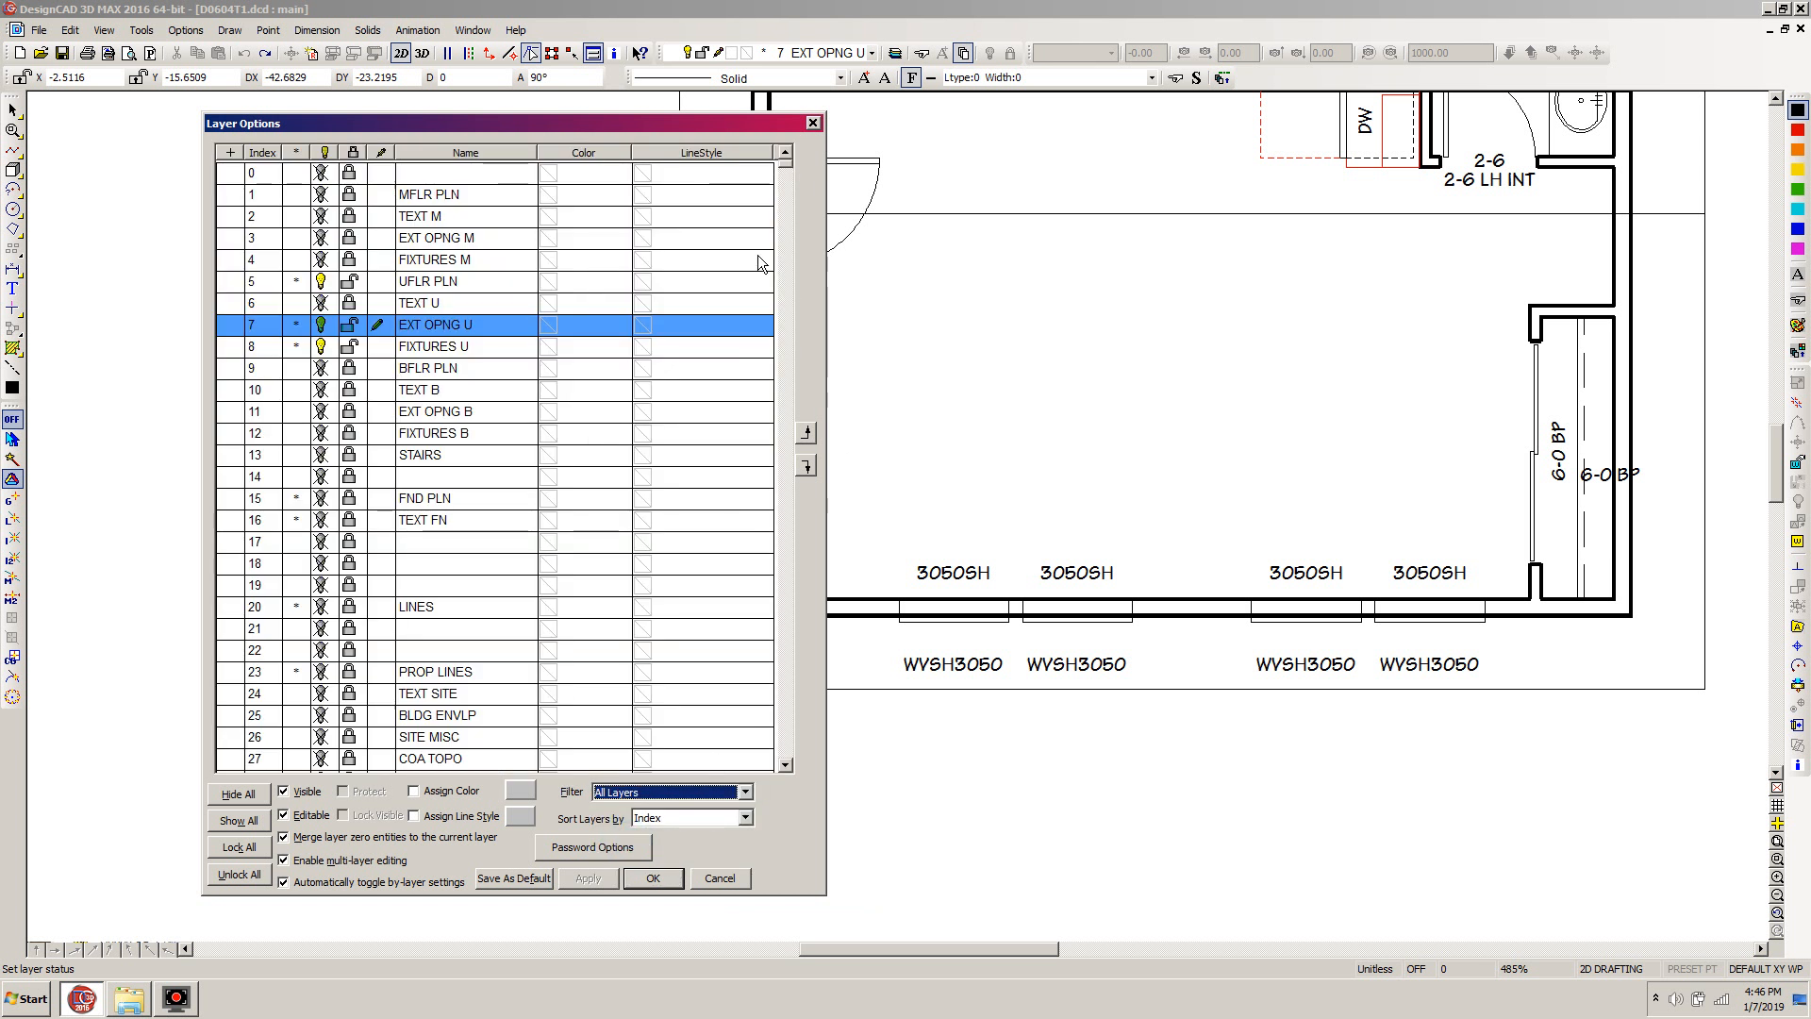
left_click(785, 443)
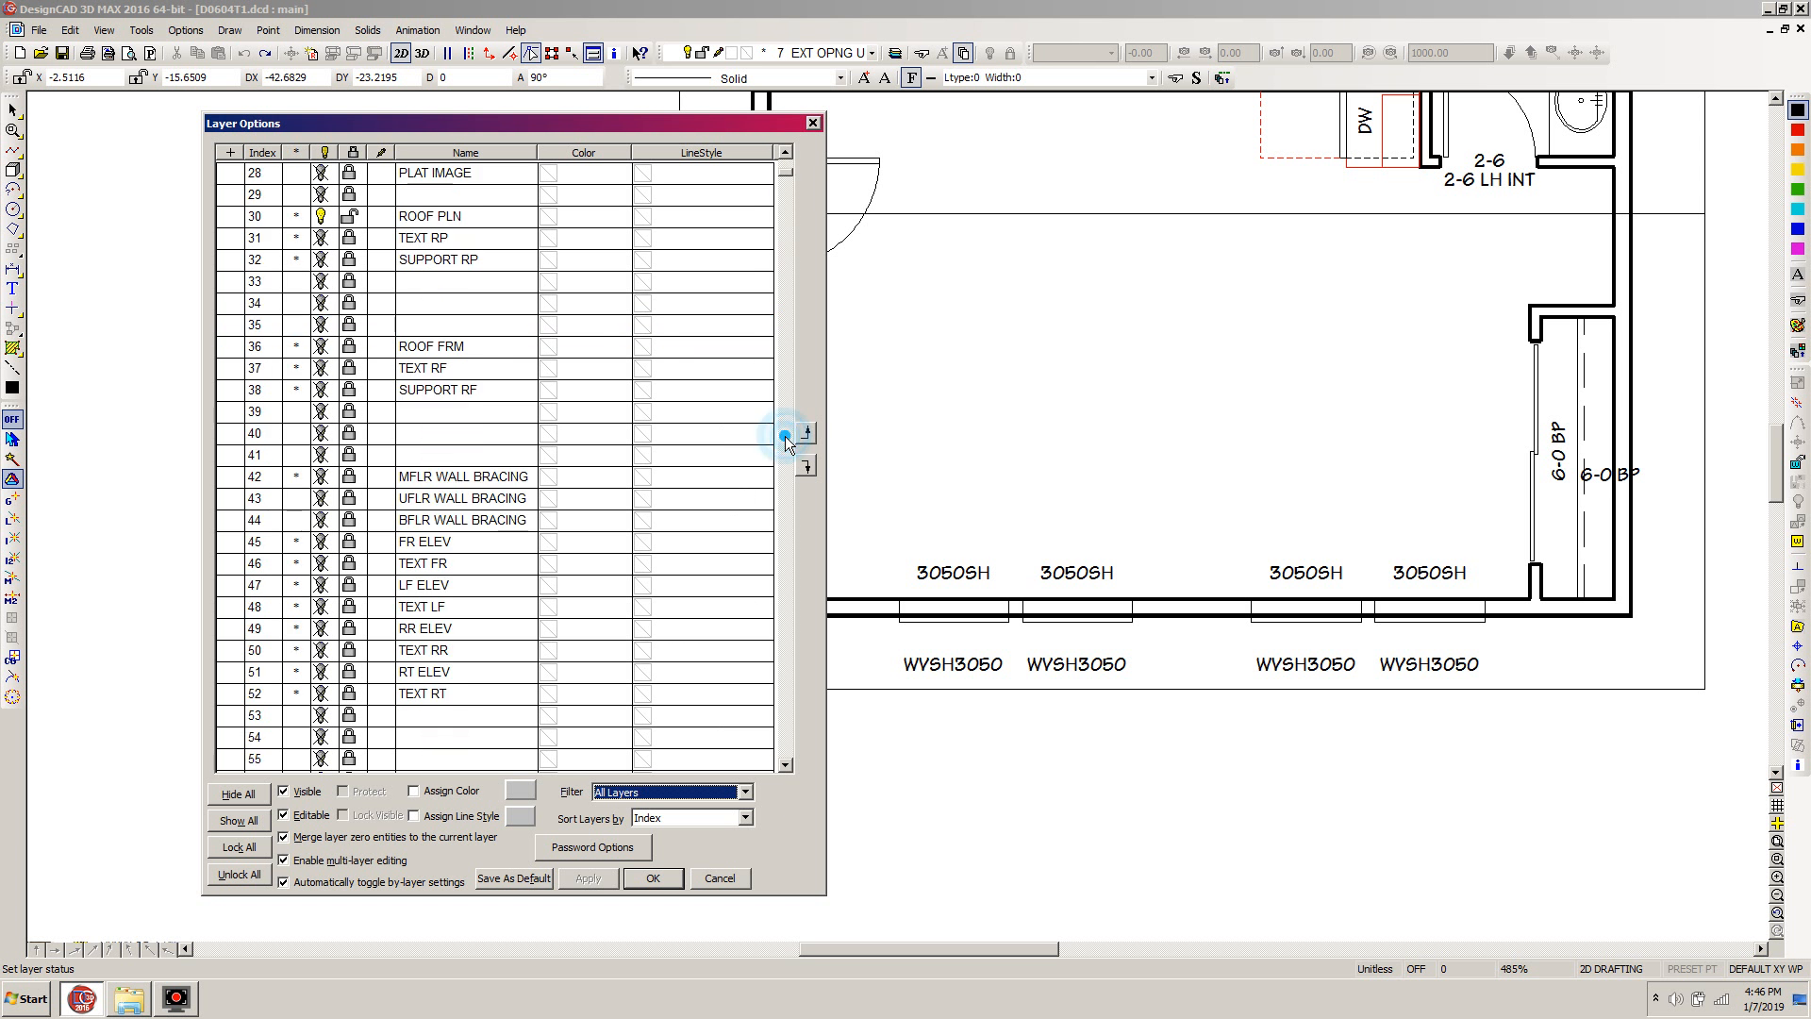
Name the empty layer 39 ROOF BEAMS, make it the current drawing layer and apply the layer settings
left_click(429, 417)
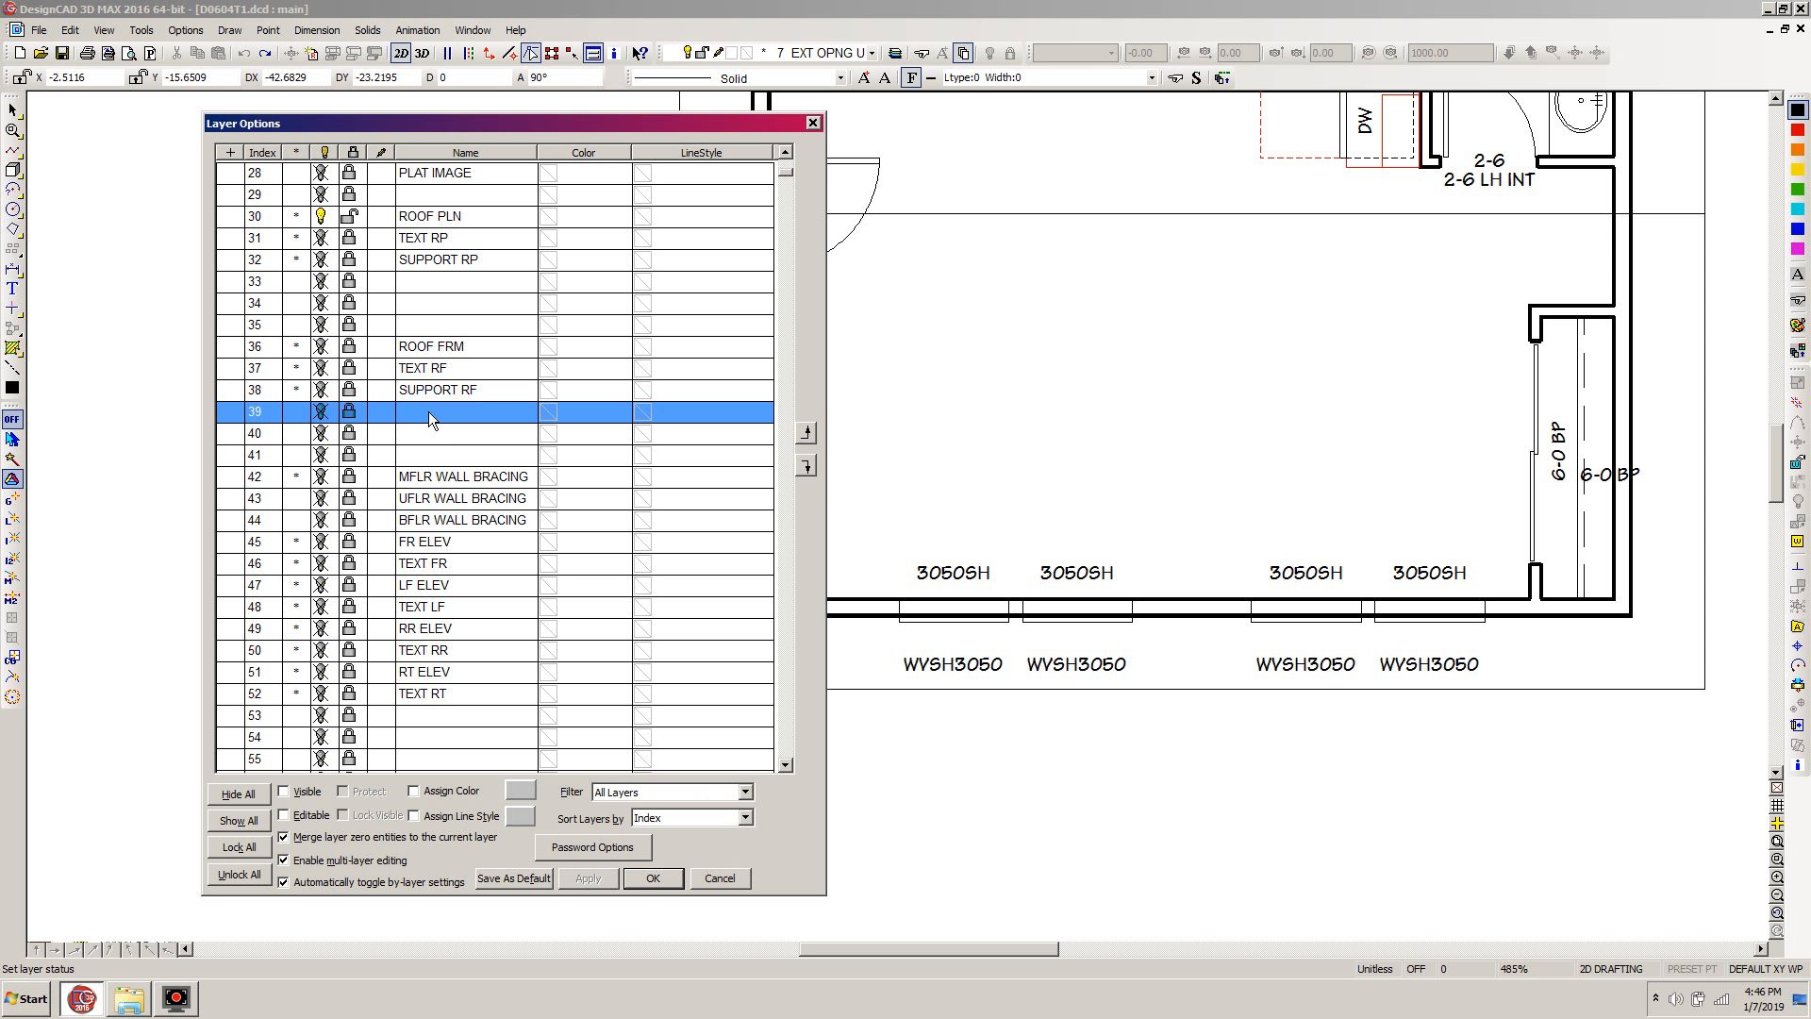
left_click(430, 413)
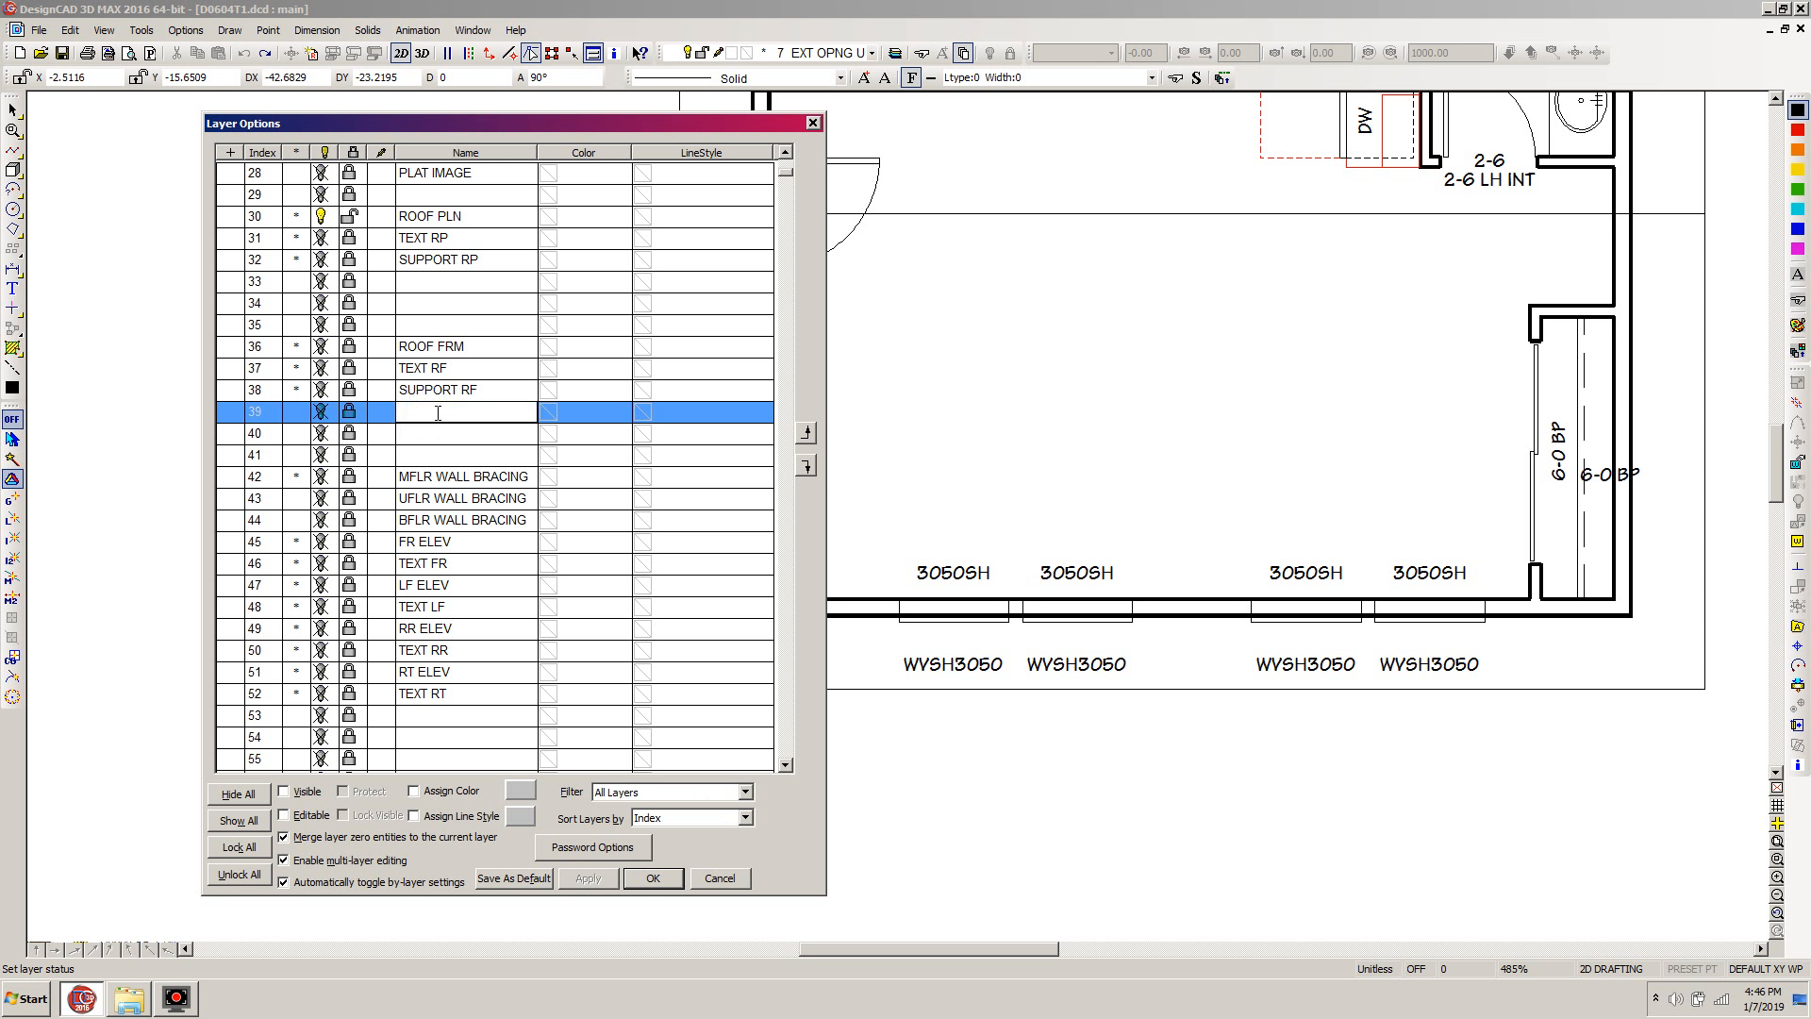
type("ROOF BEAMS")
left_click(380, 411)
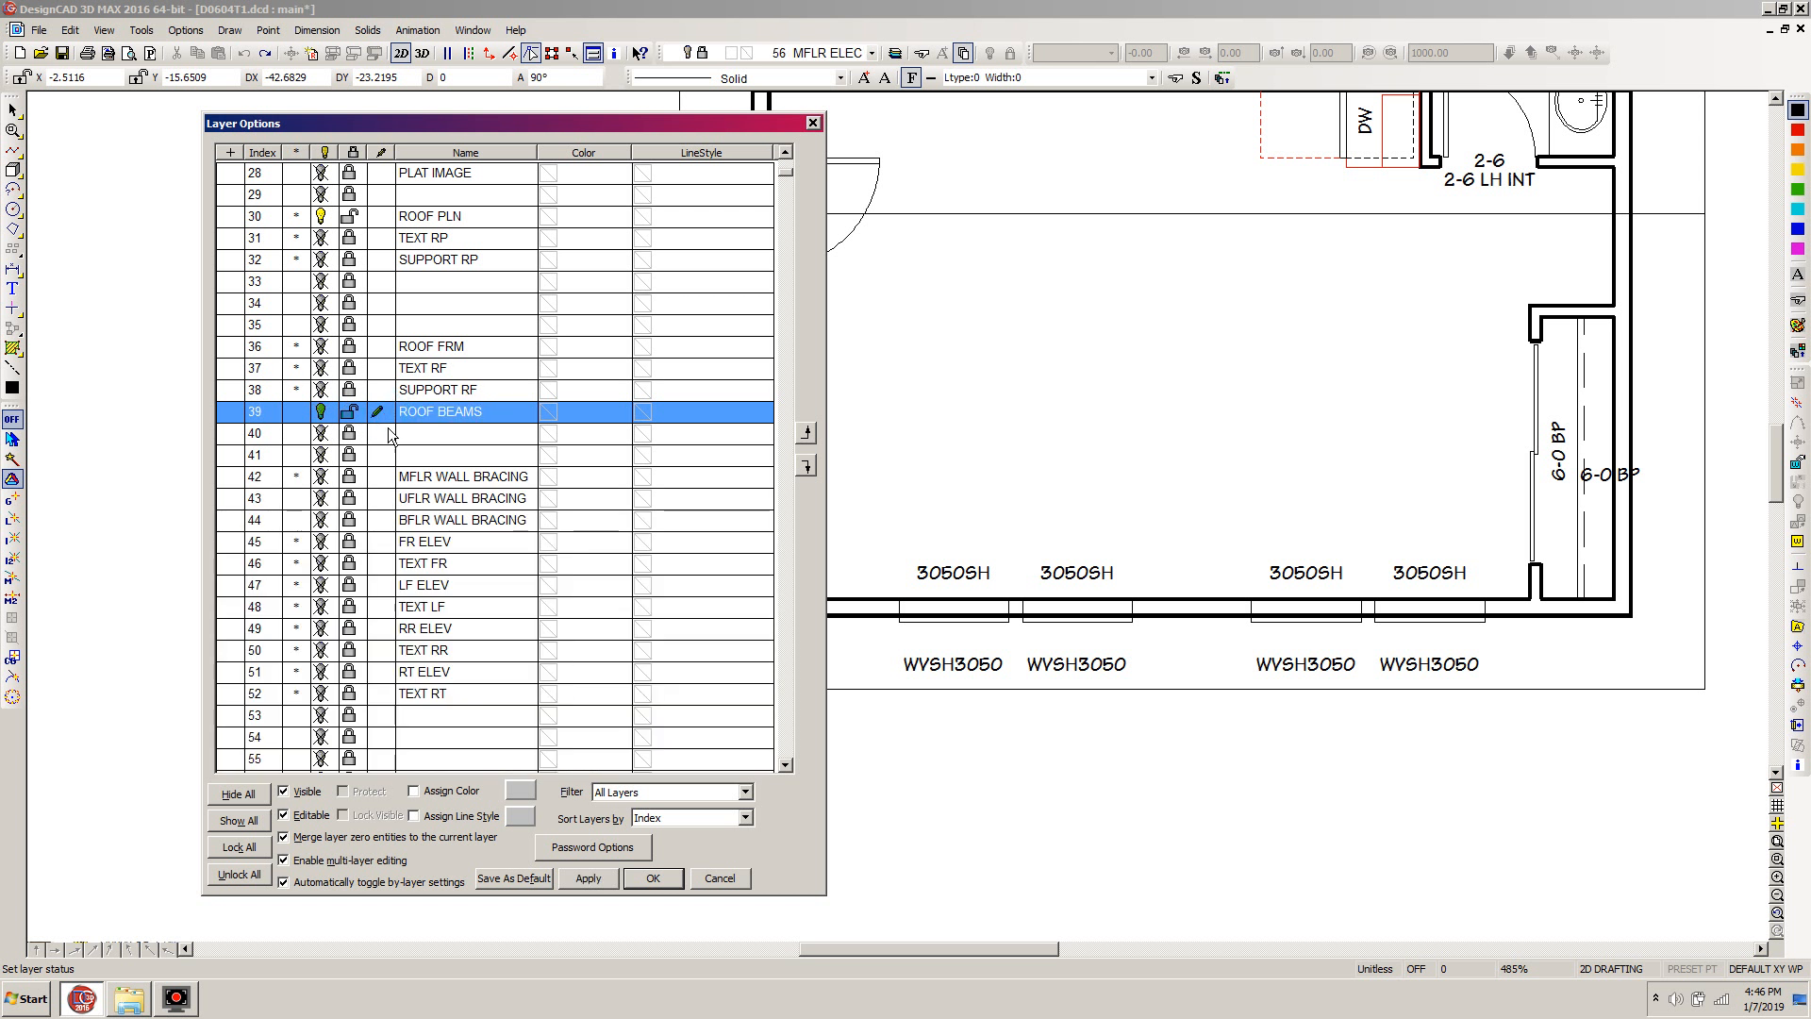
left_click(655, 878)
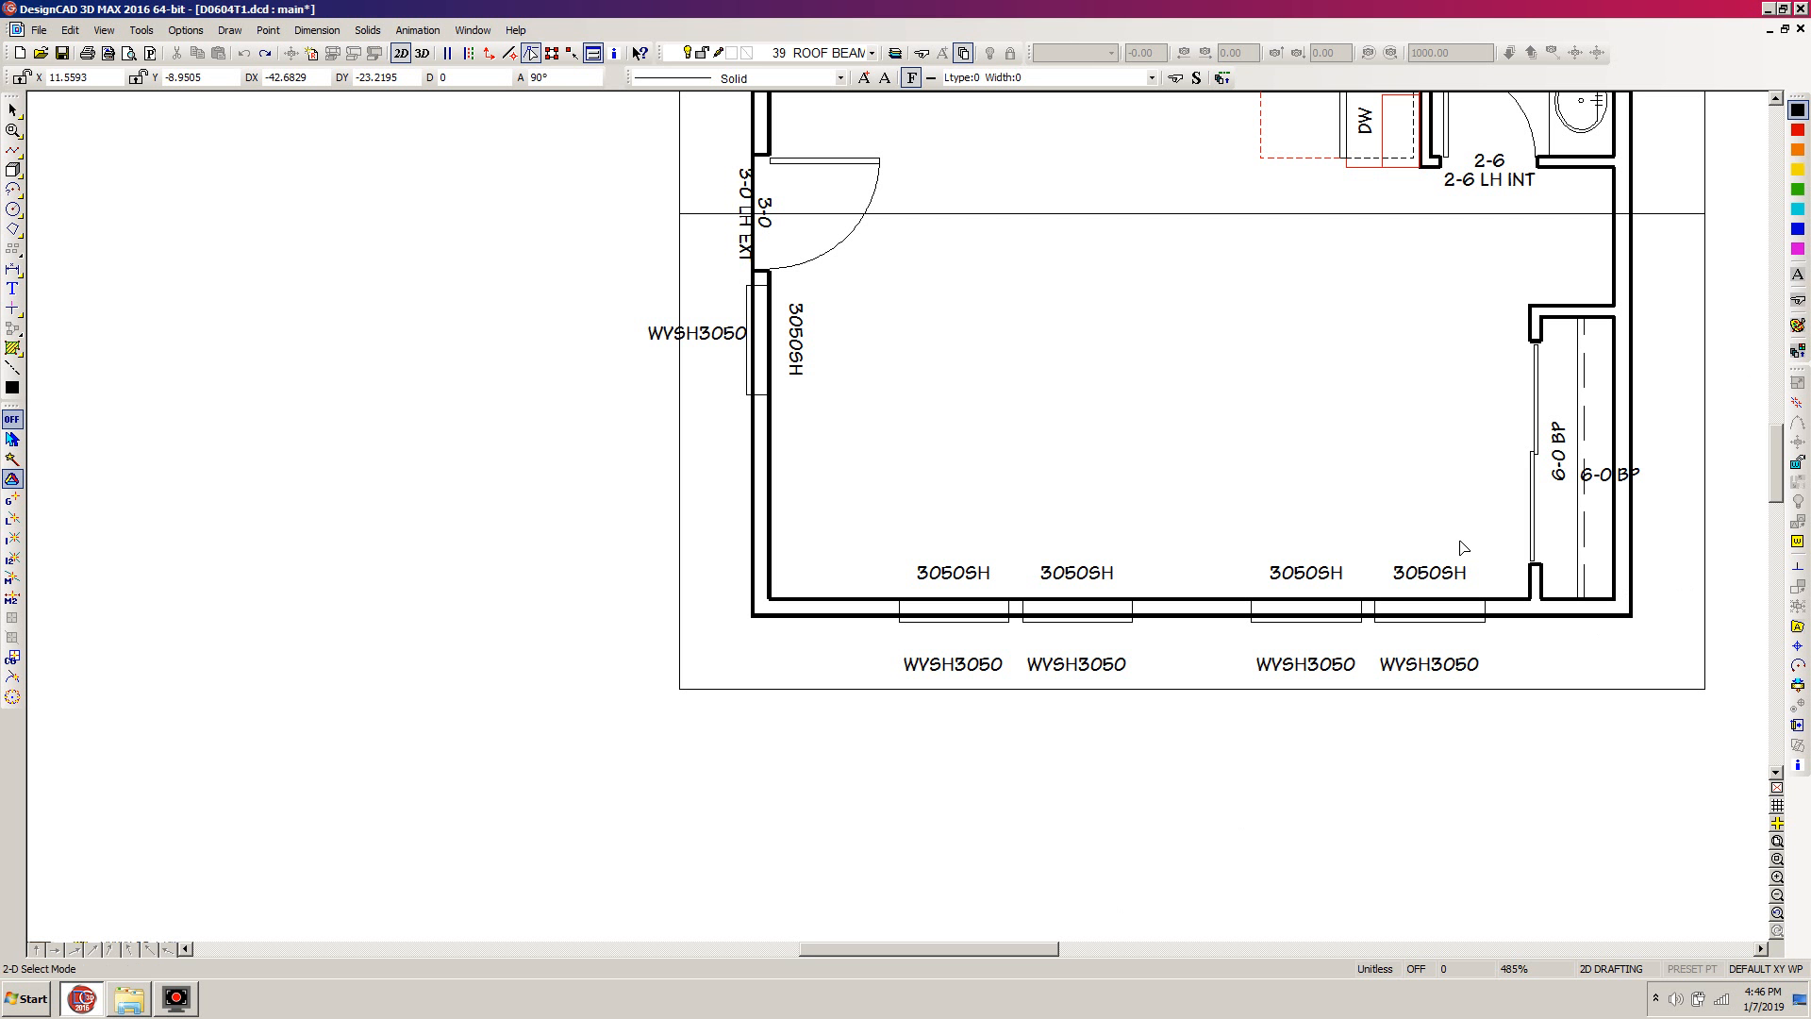
Turn on layer 20 LINES in the layer options so the line style legend displays in the drawing
key("l")
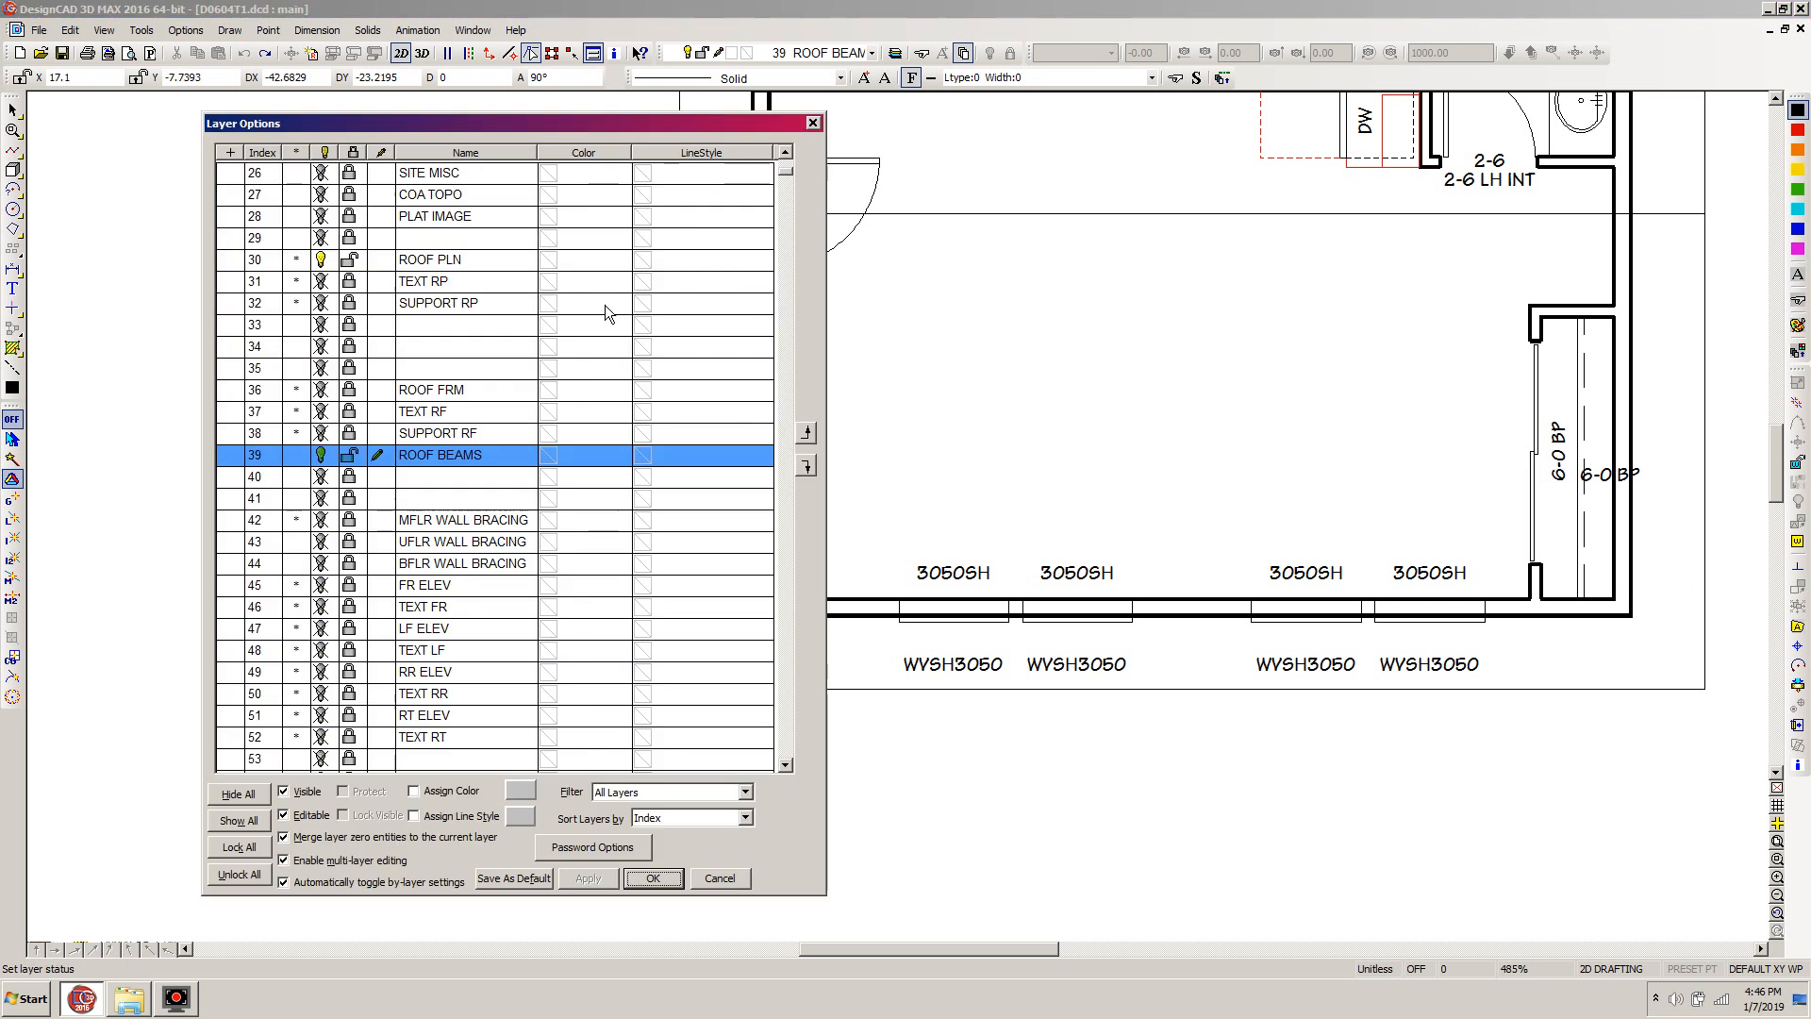
left_click_drag(787, 168, 785, 155)
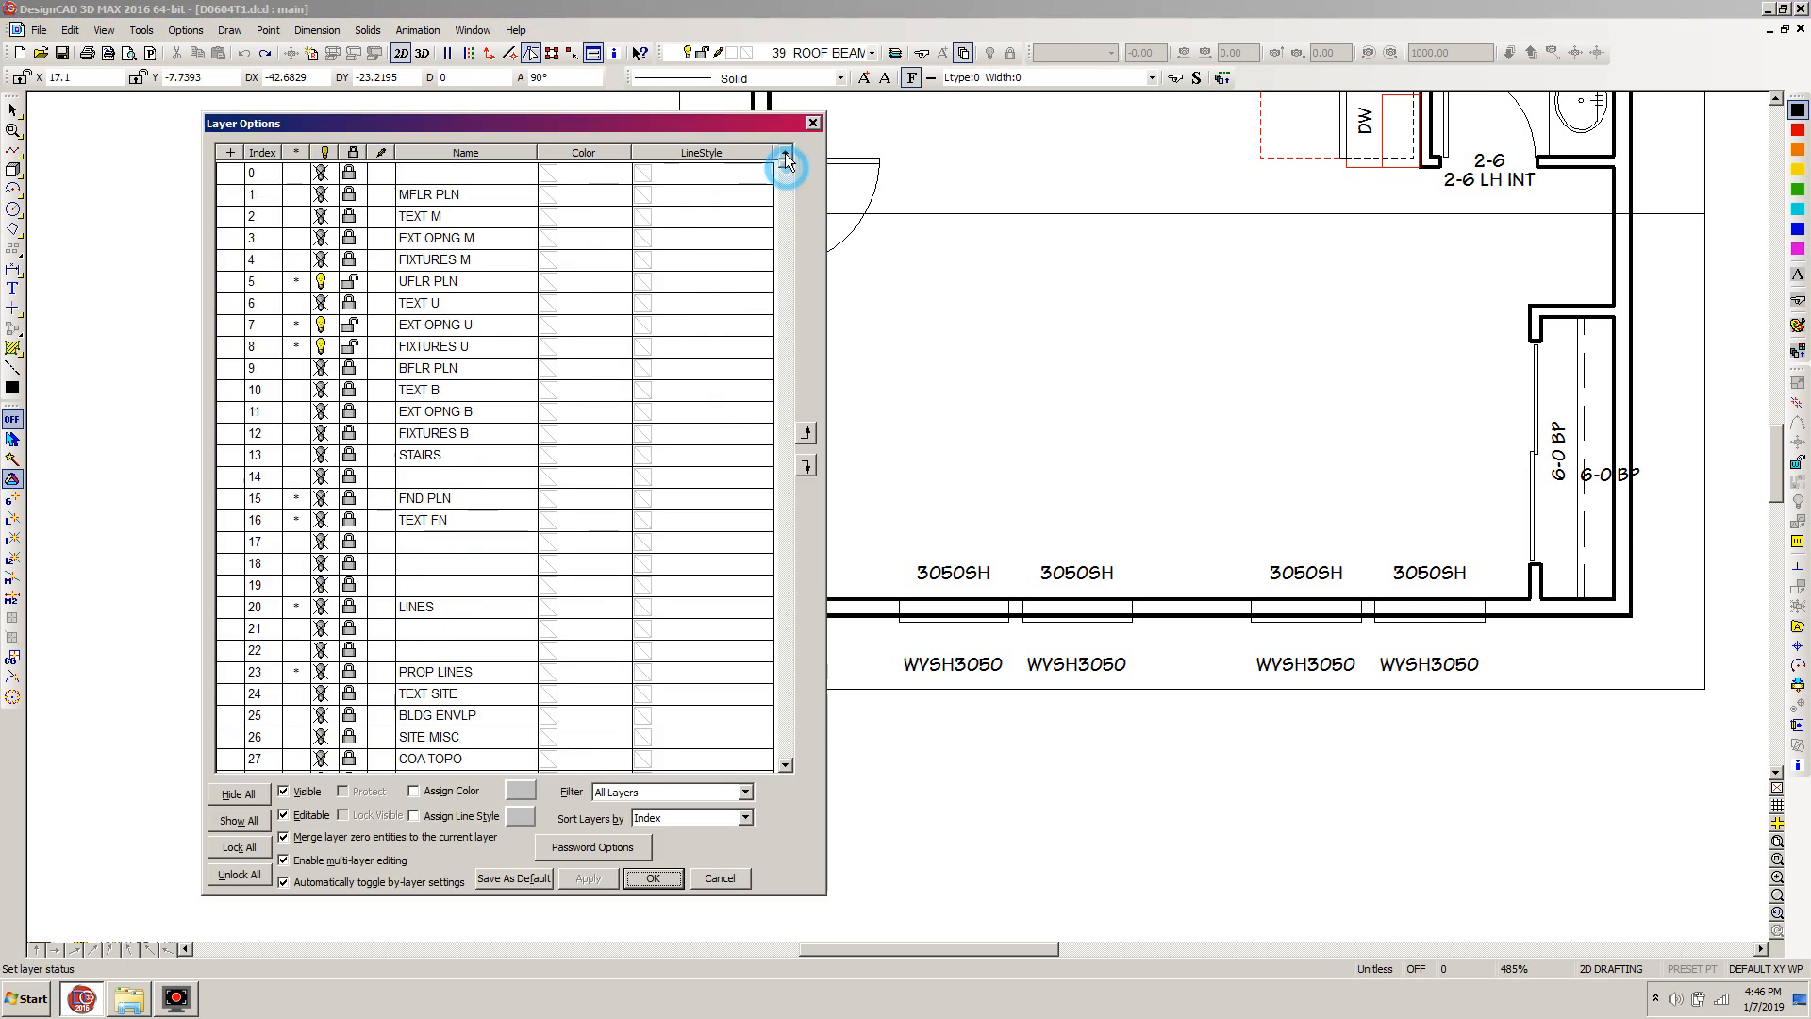
left_click(348, 611)
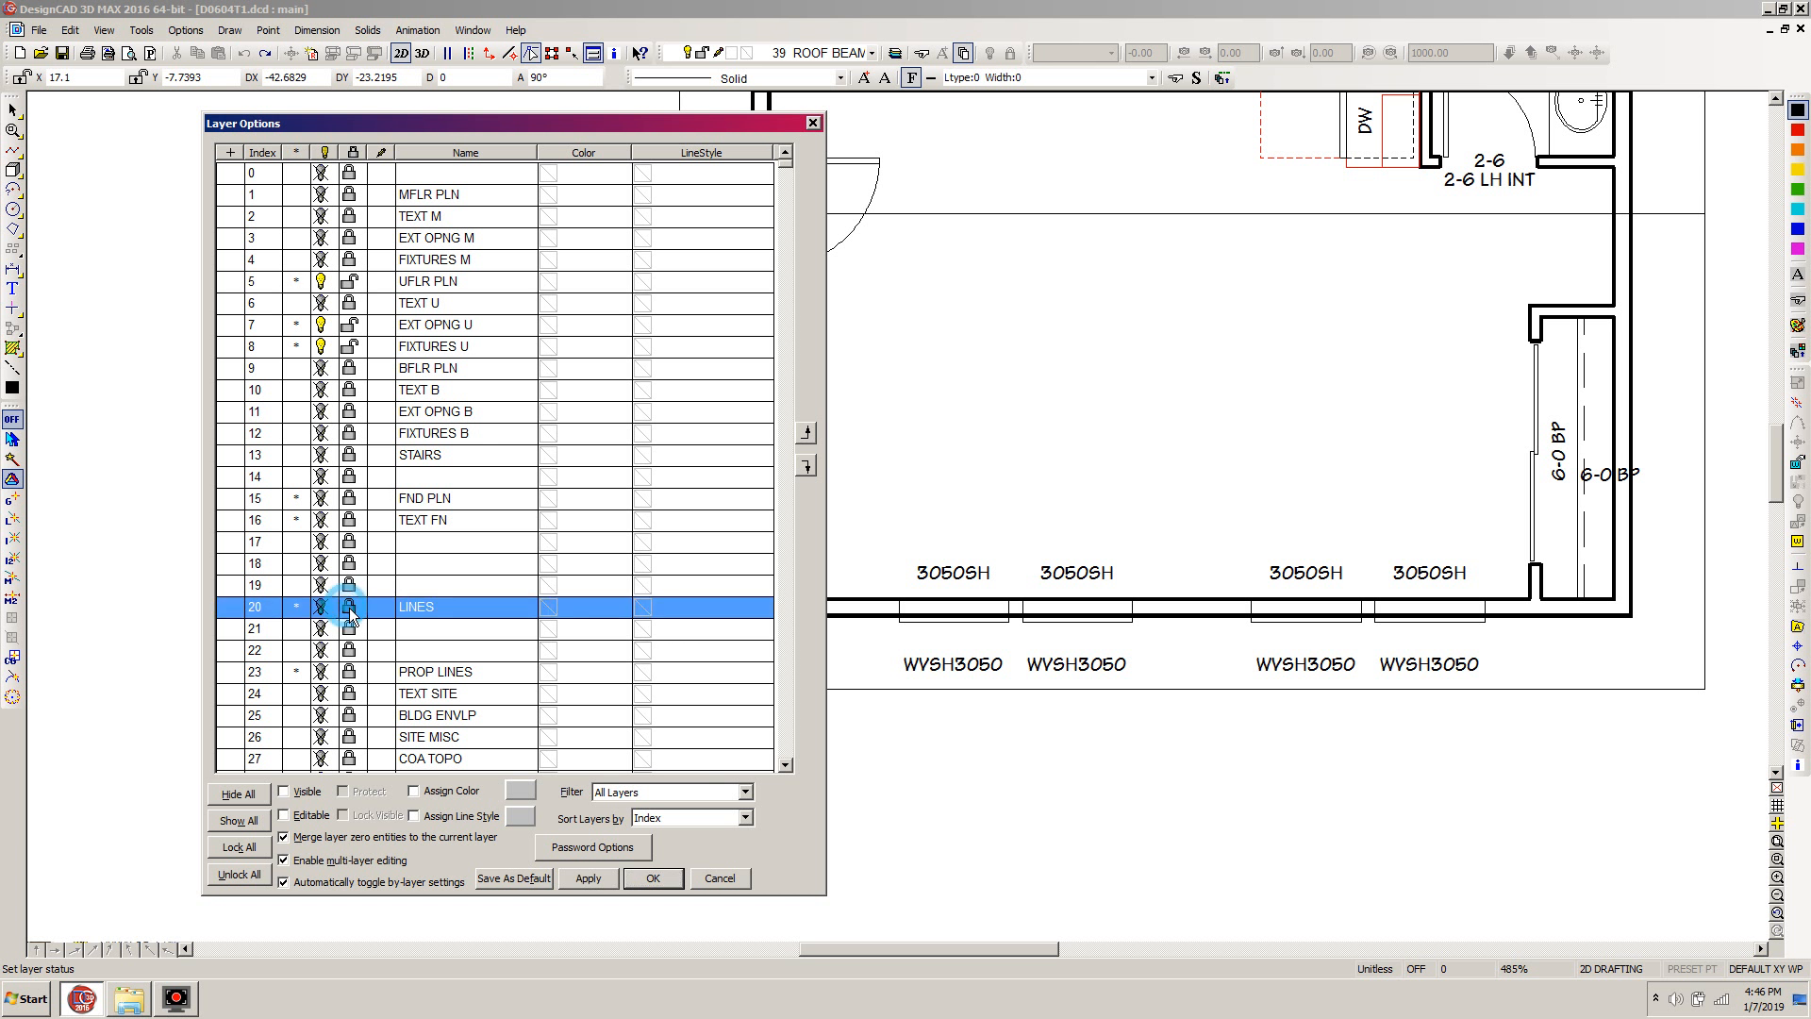
left_click(654, 878)
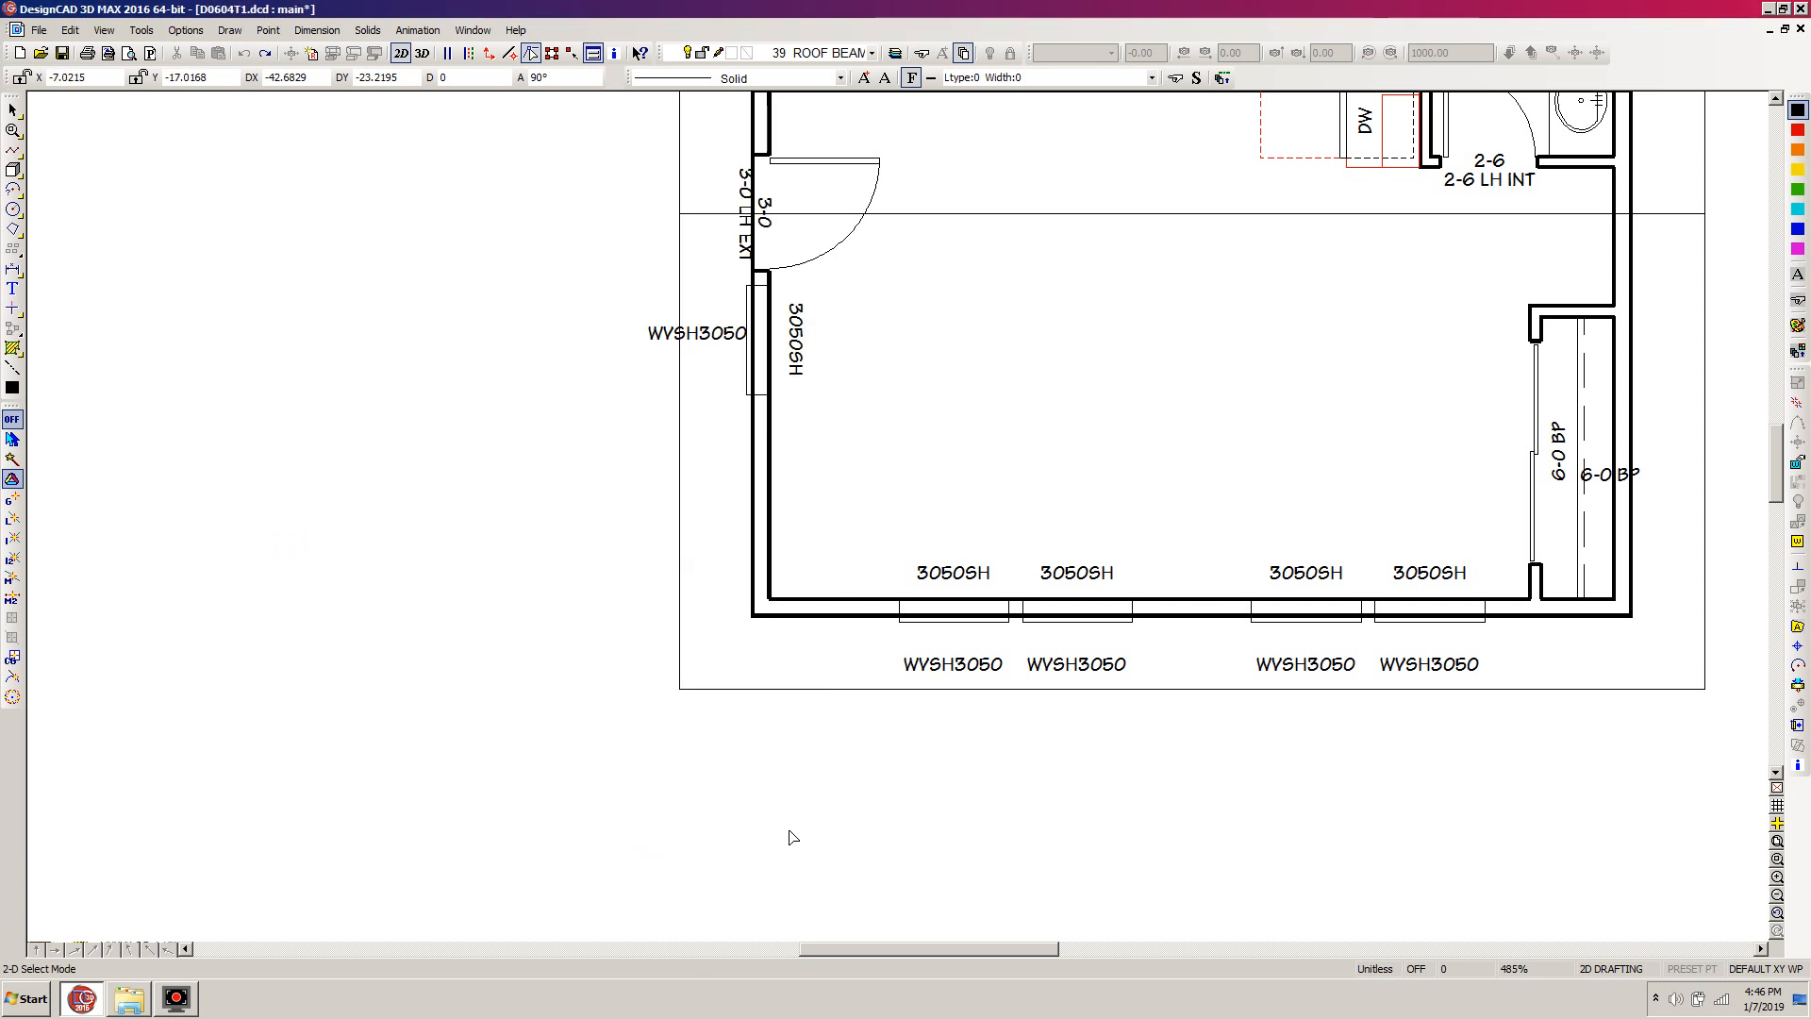
Match the current line style to the FLOOR PLAN BEAMS ABOVE STRUCTURAL legend sample and set the drawing color to red
key("w")
left_click(1105, 531)
left_click(802, 687)
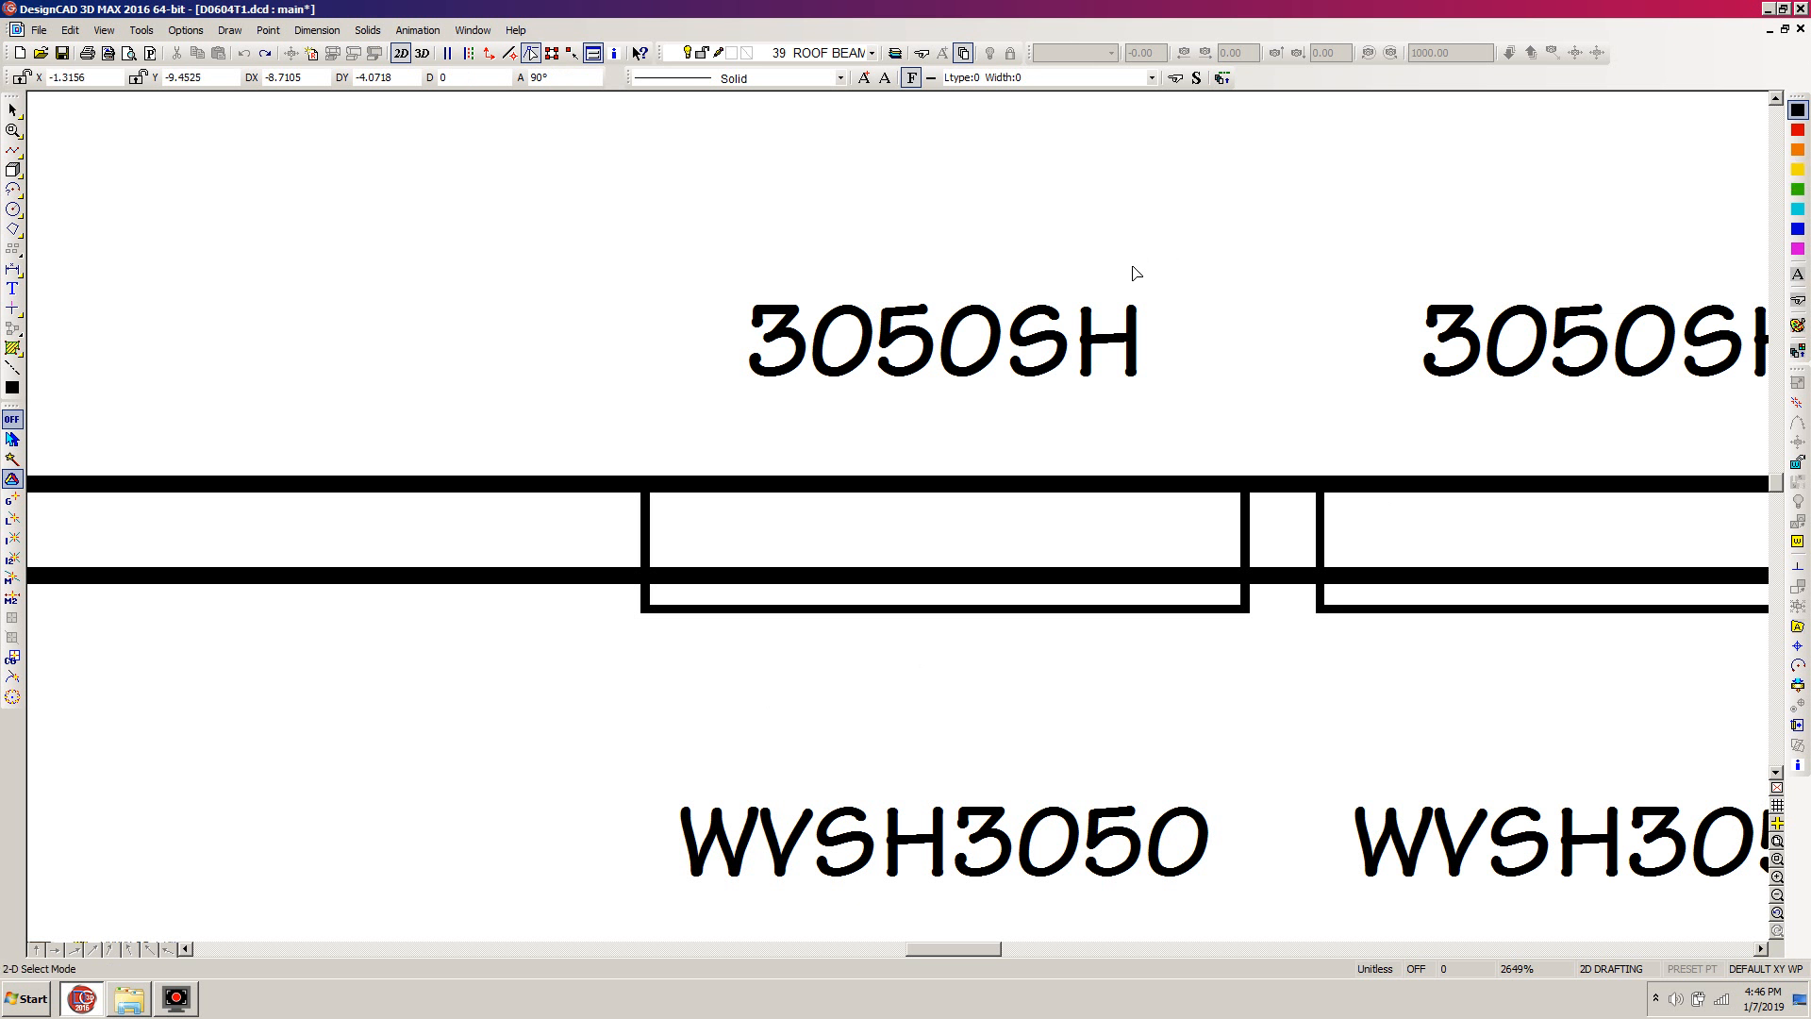
key("w")
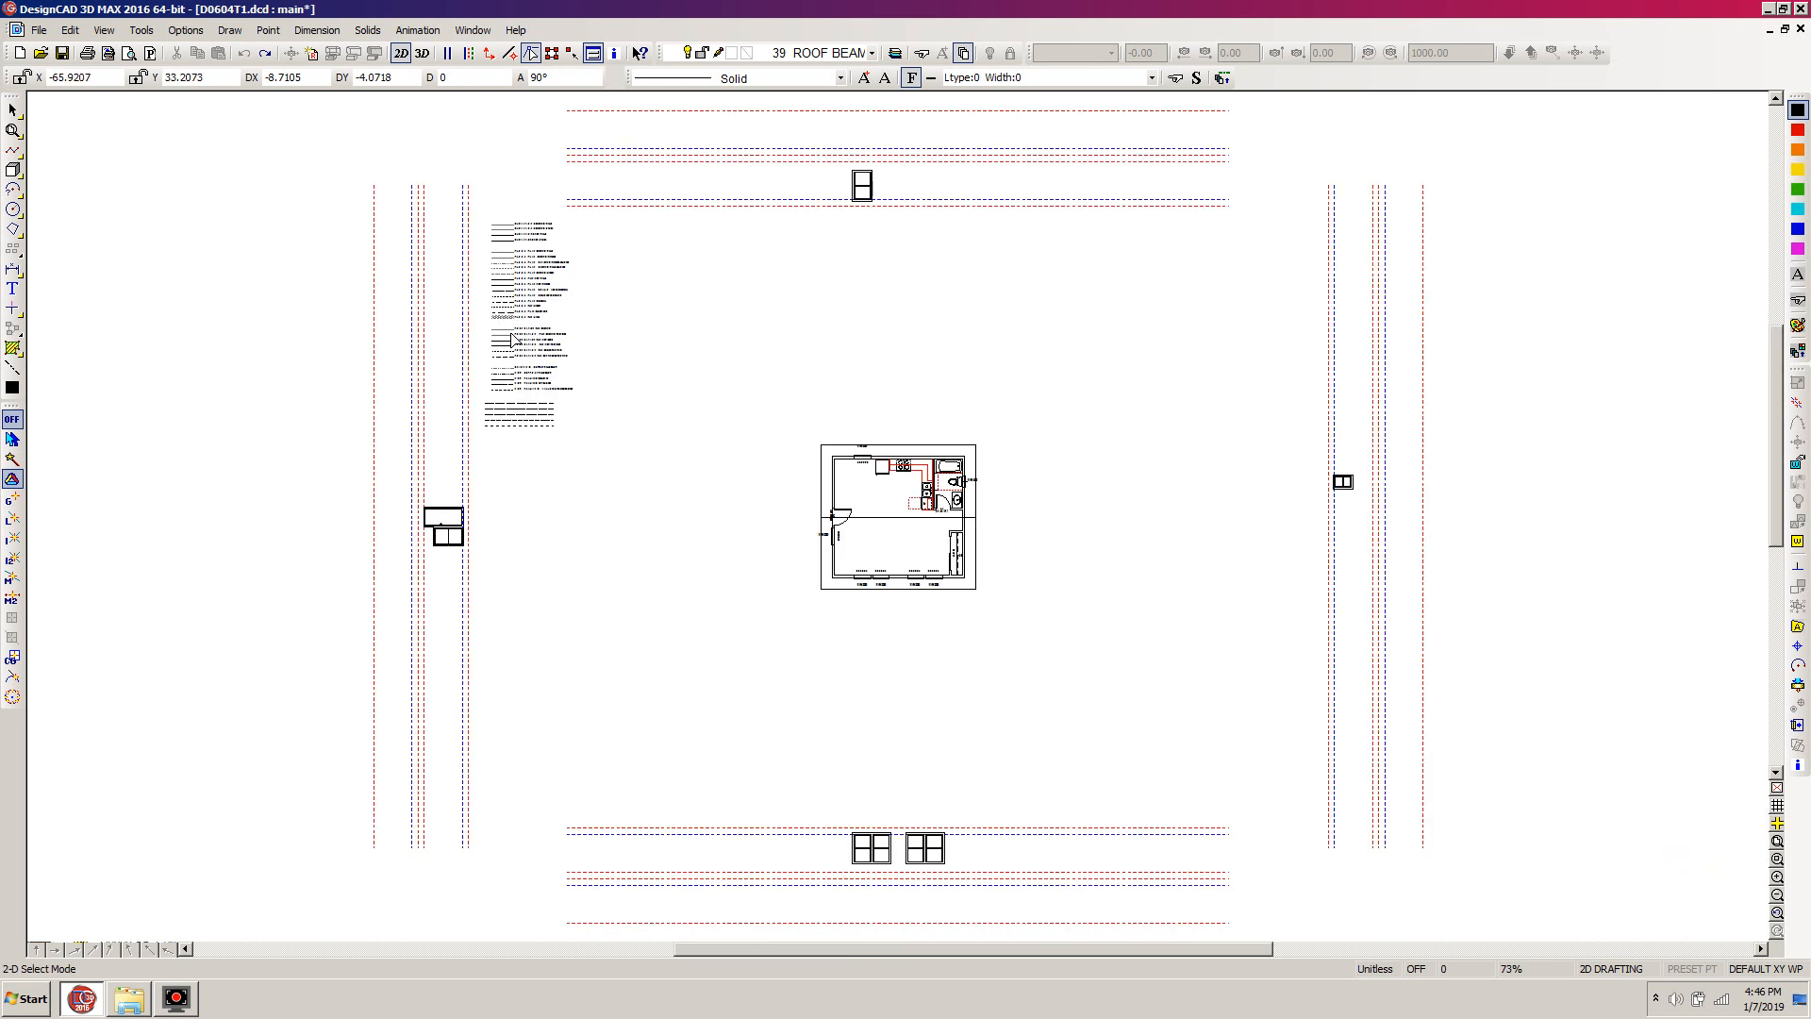
left_click_drag(618, 186, 436, 388)
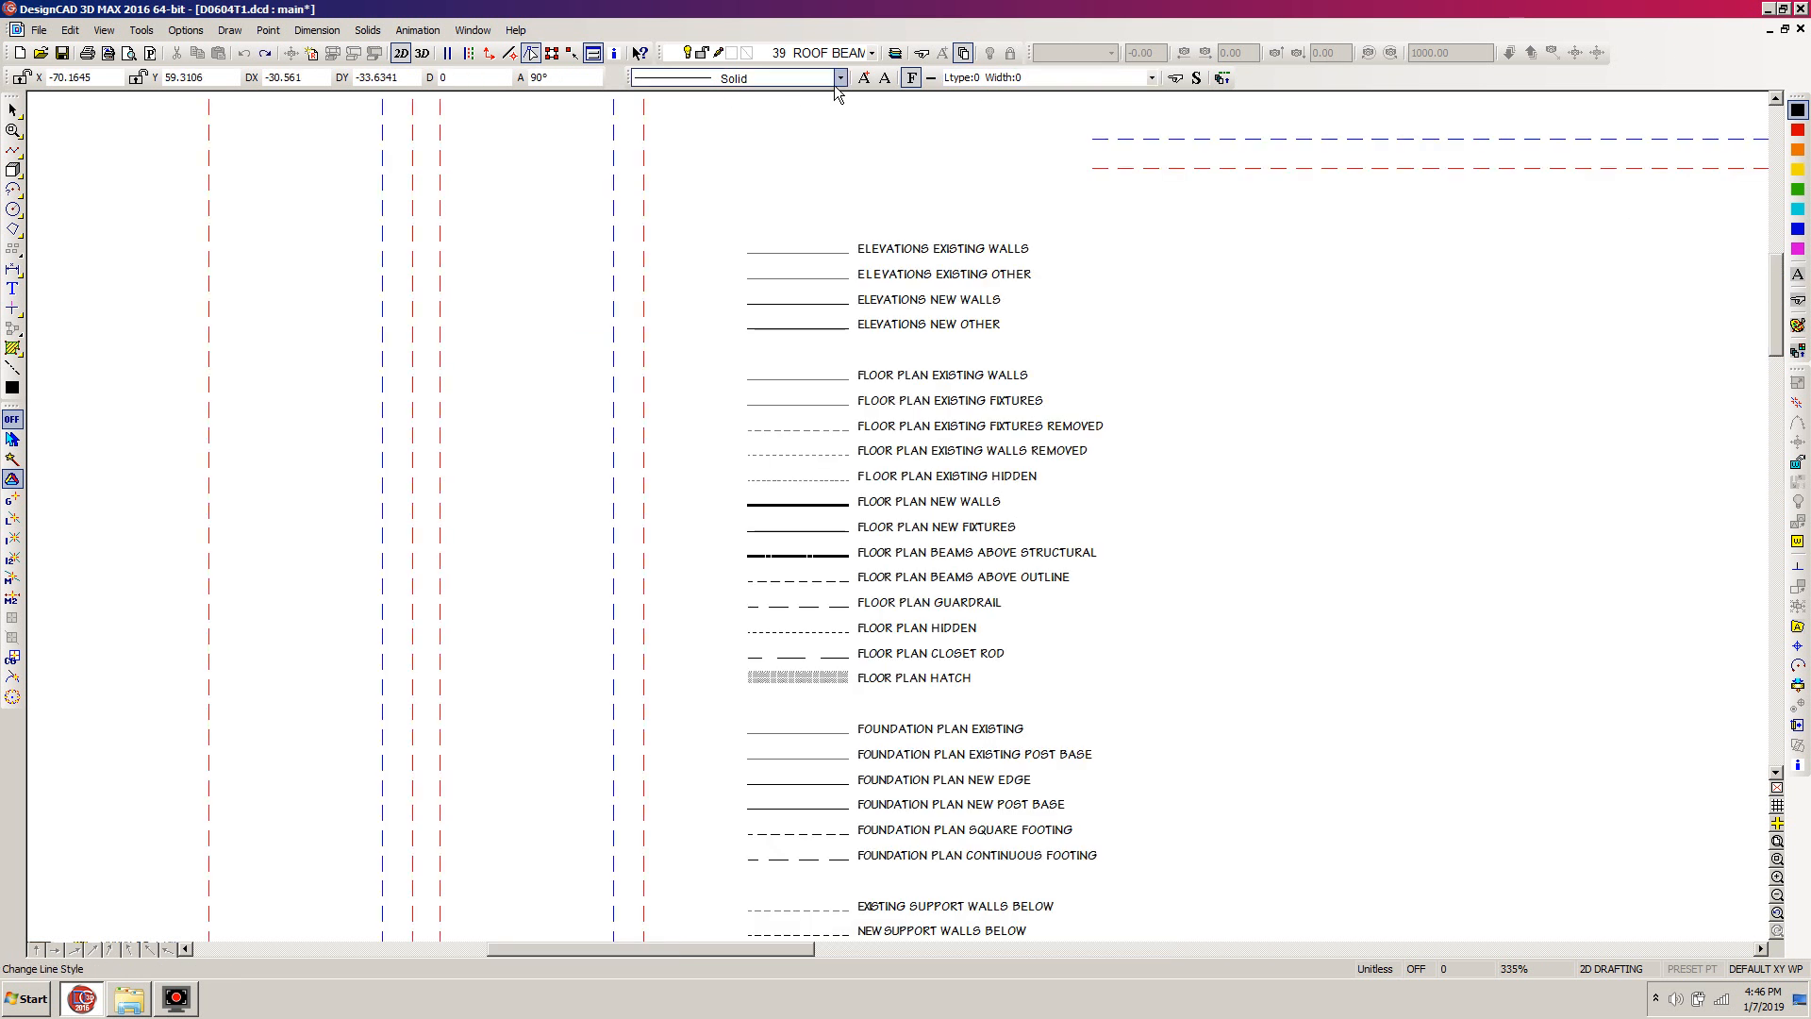
left_click(1176, 82)
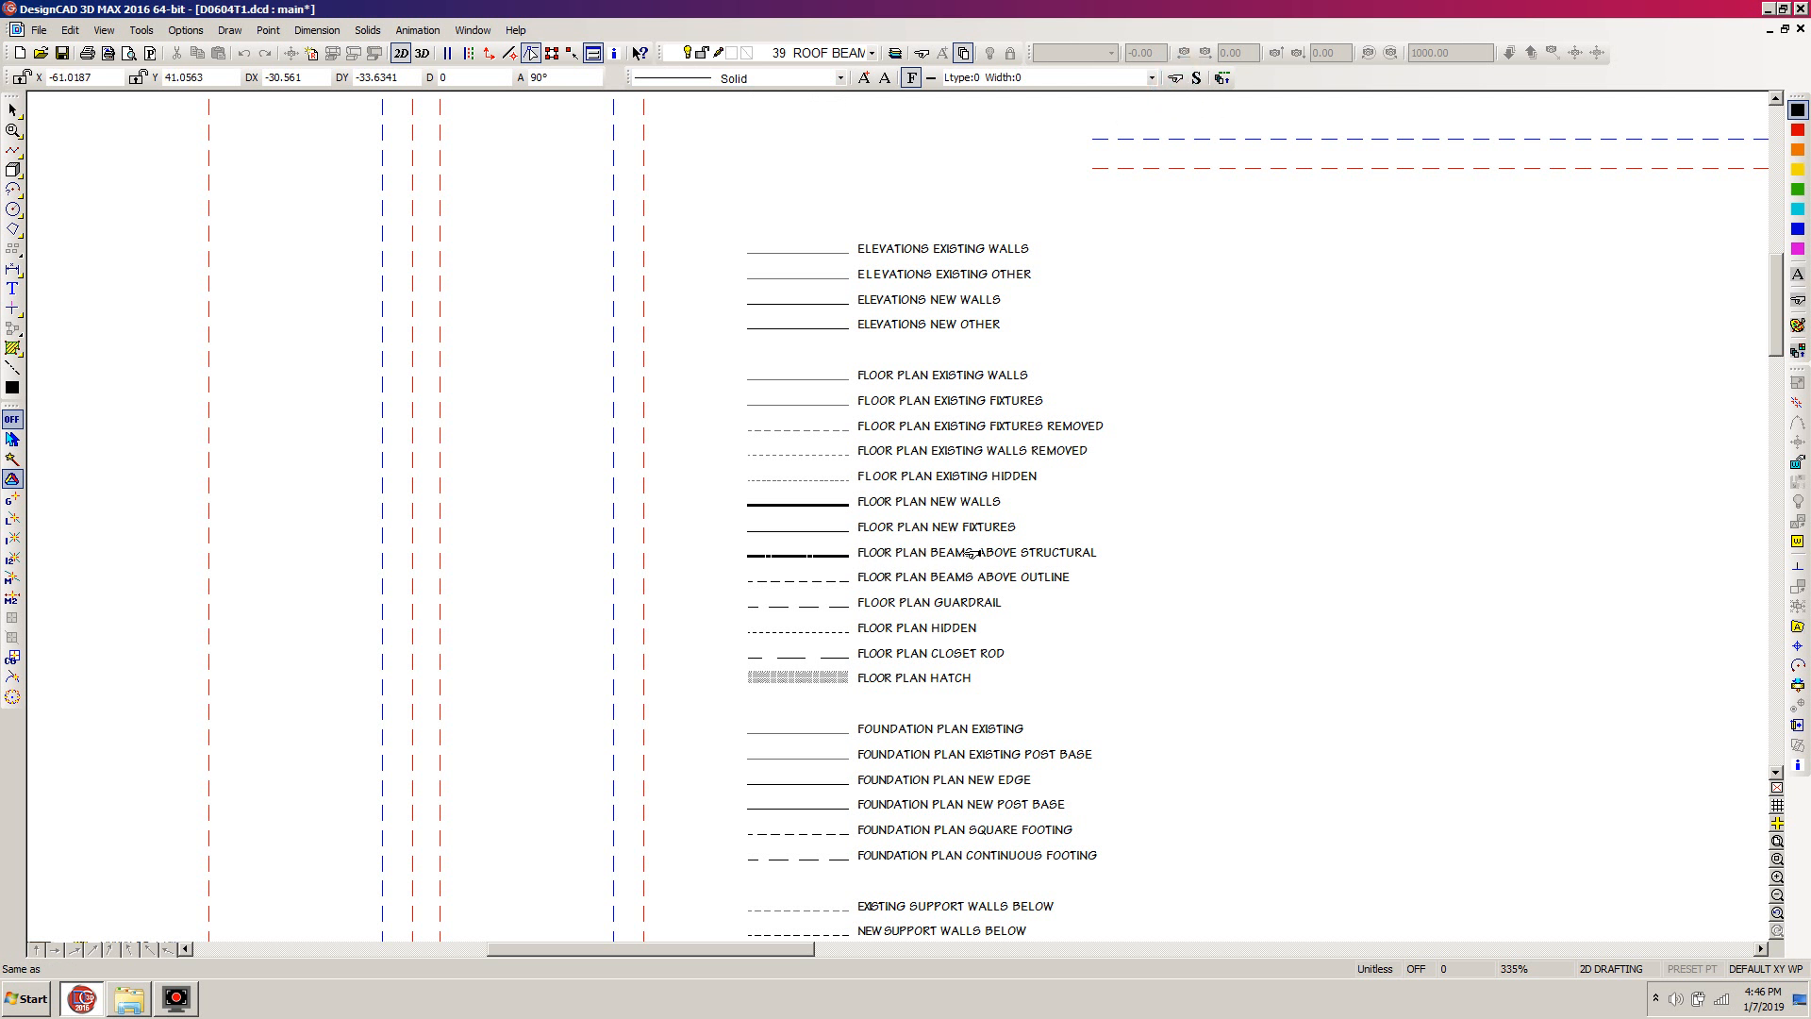
left_click(806, 556)
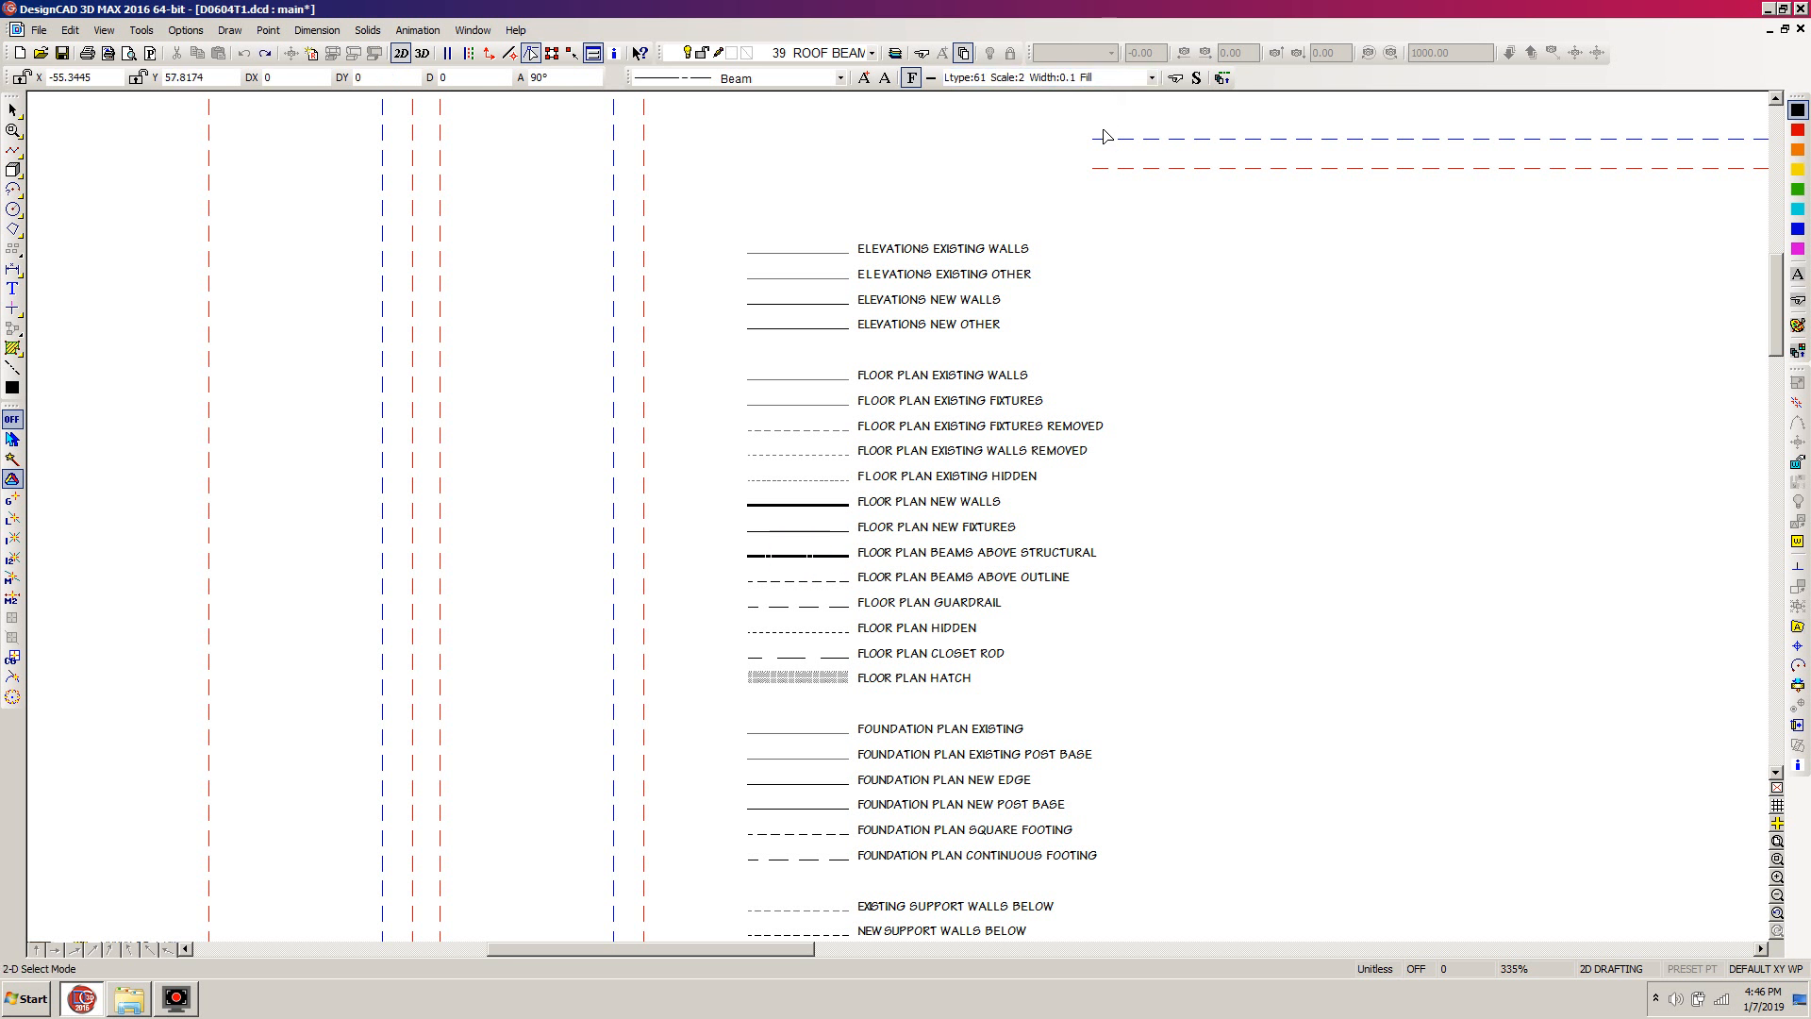
left_click(1799, 131)
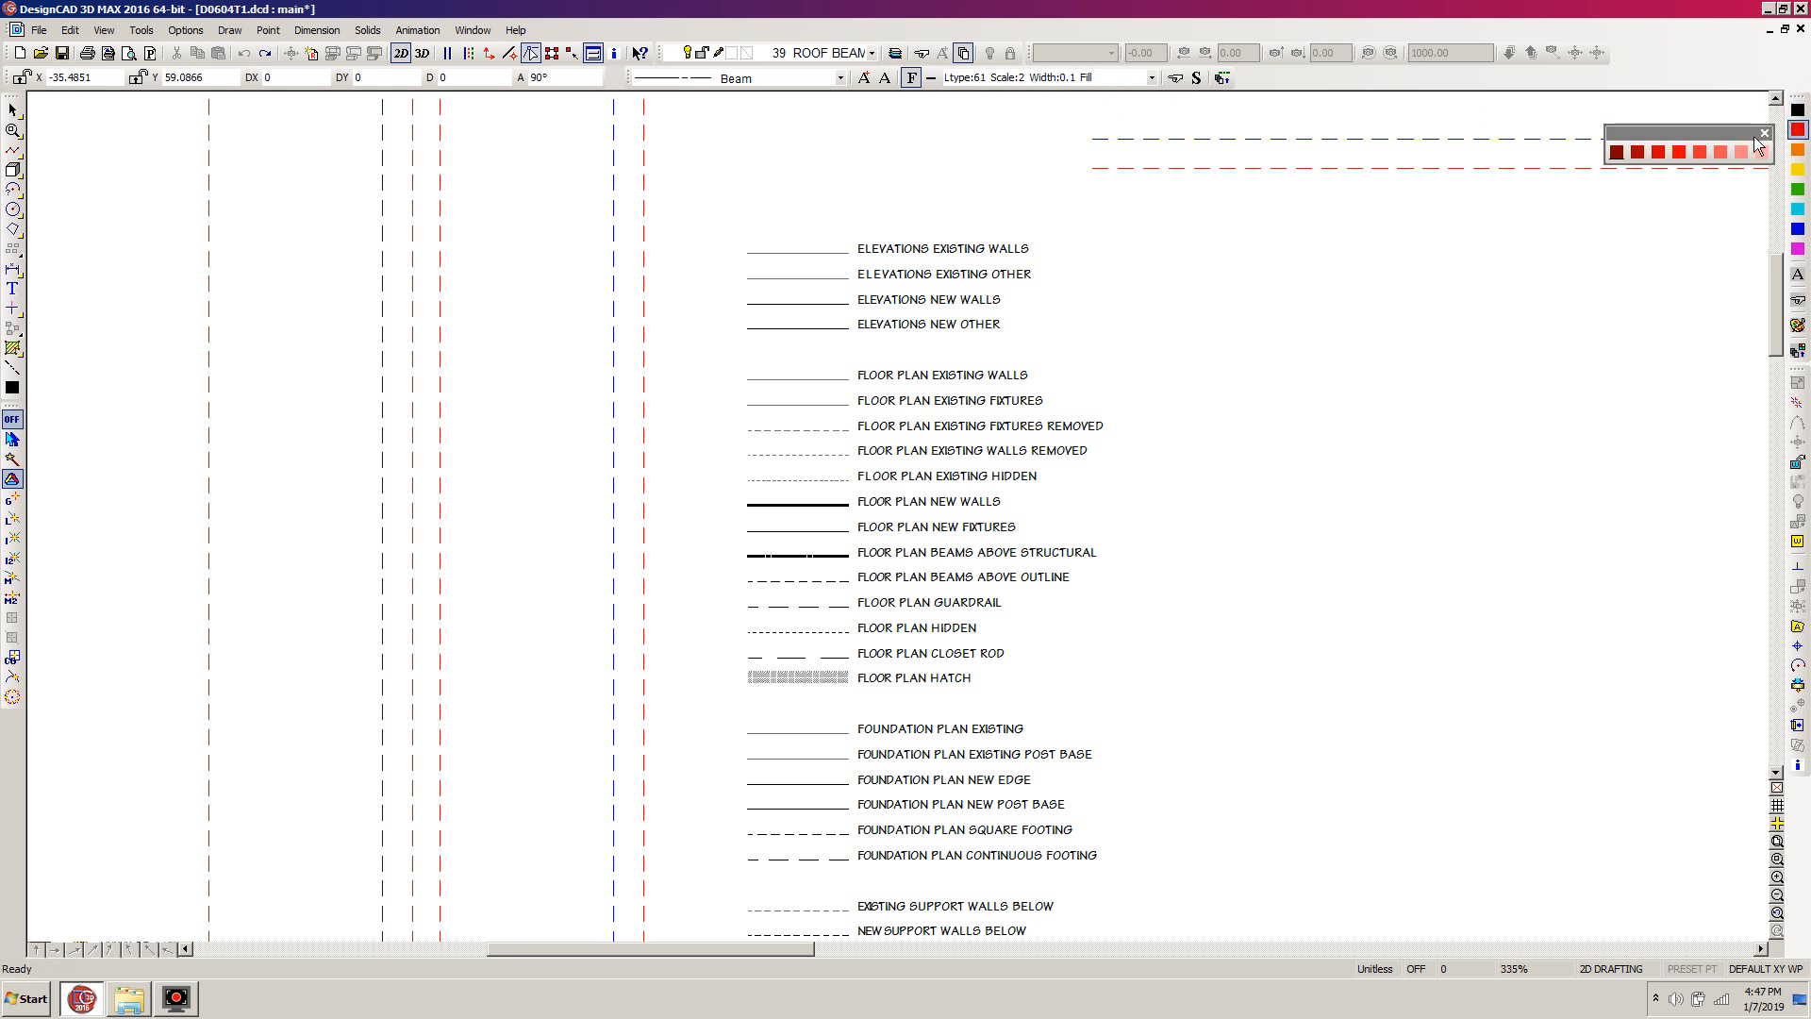
left_click(1686, 156)
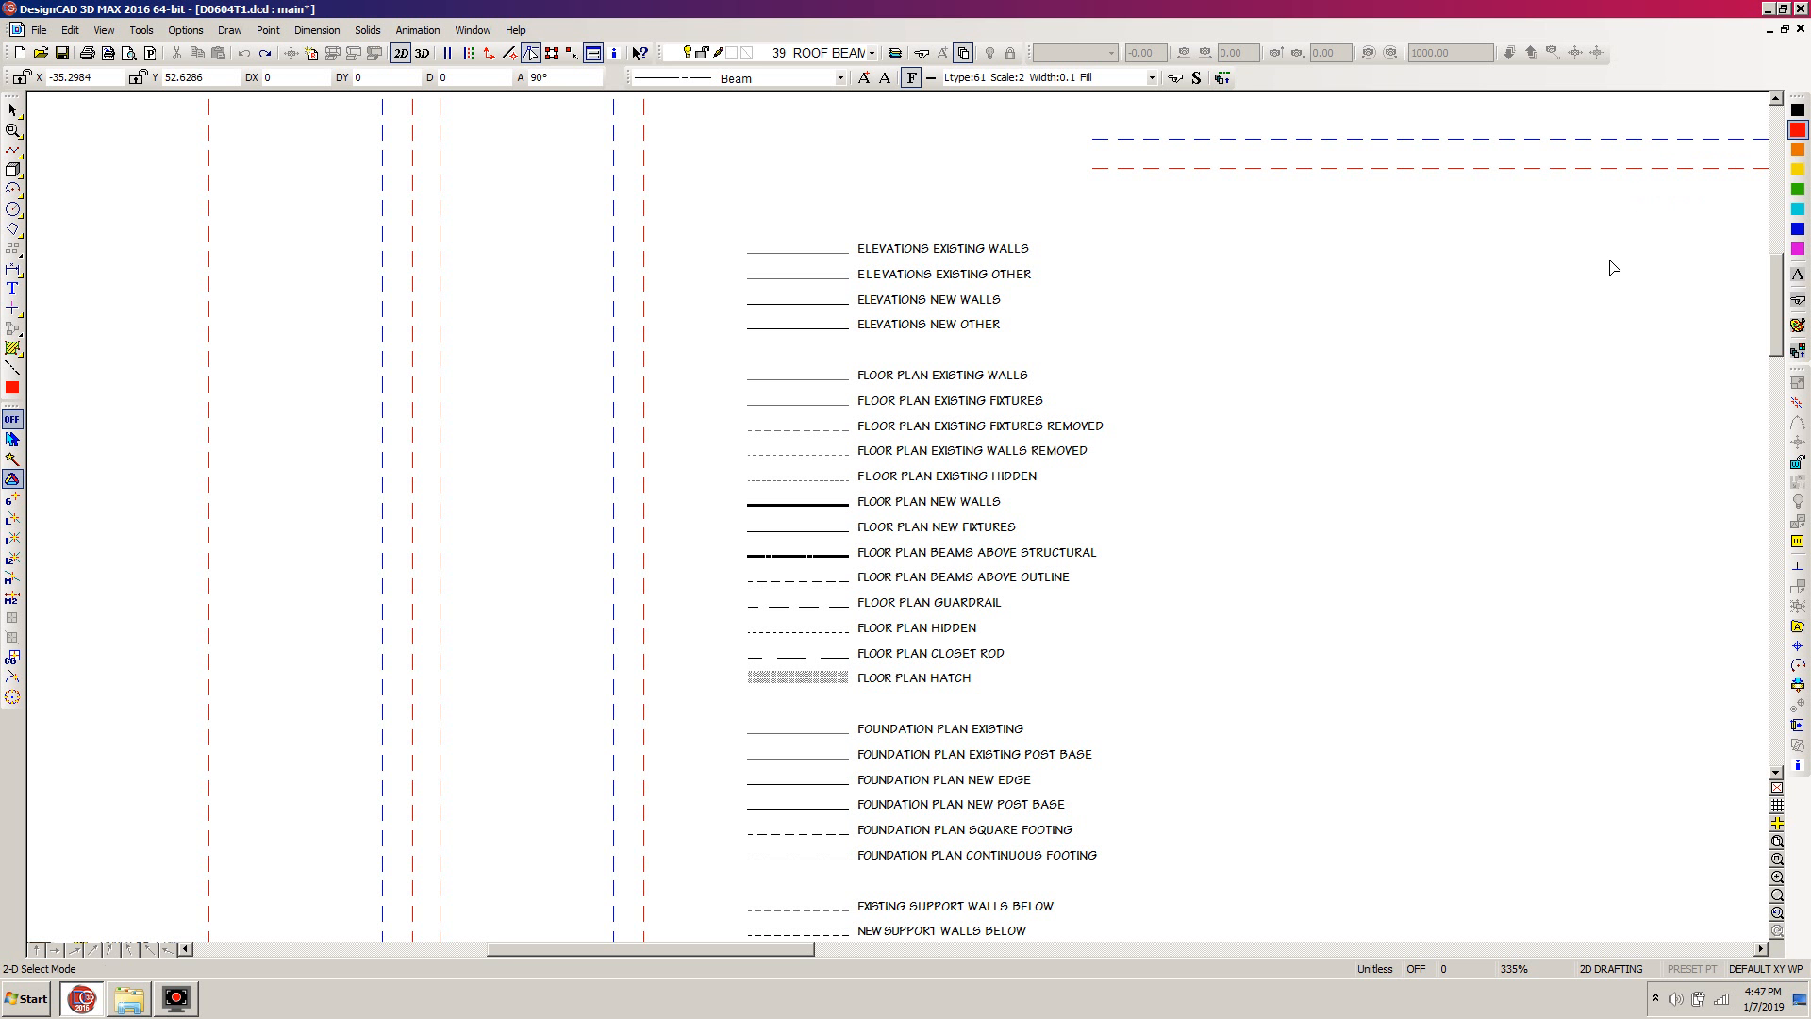
Start a beam line offset DX -1.5" and DY -1.5" from the upper-left corner of the leftmost 3050SH window in the plan's lower wall
key("Home")
key("End")
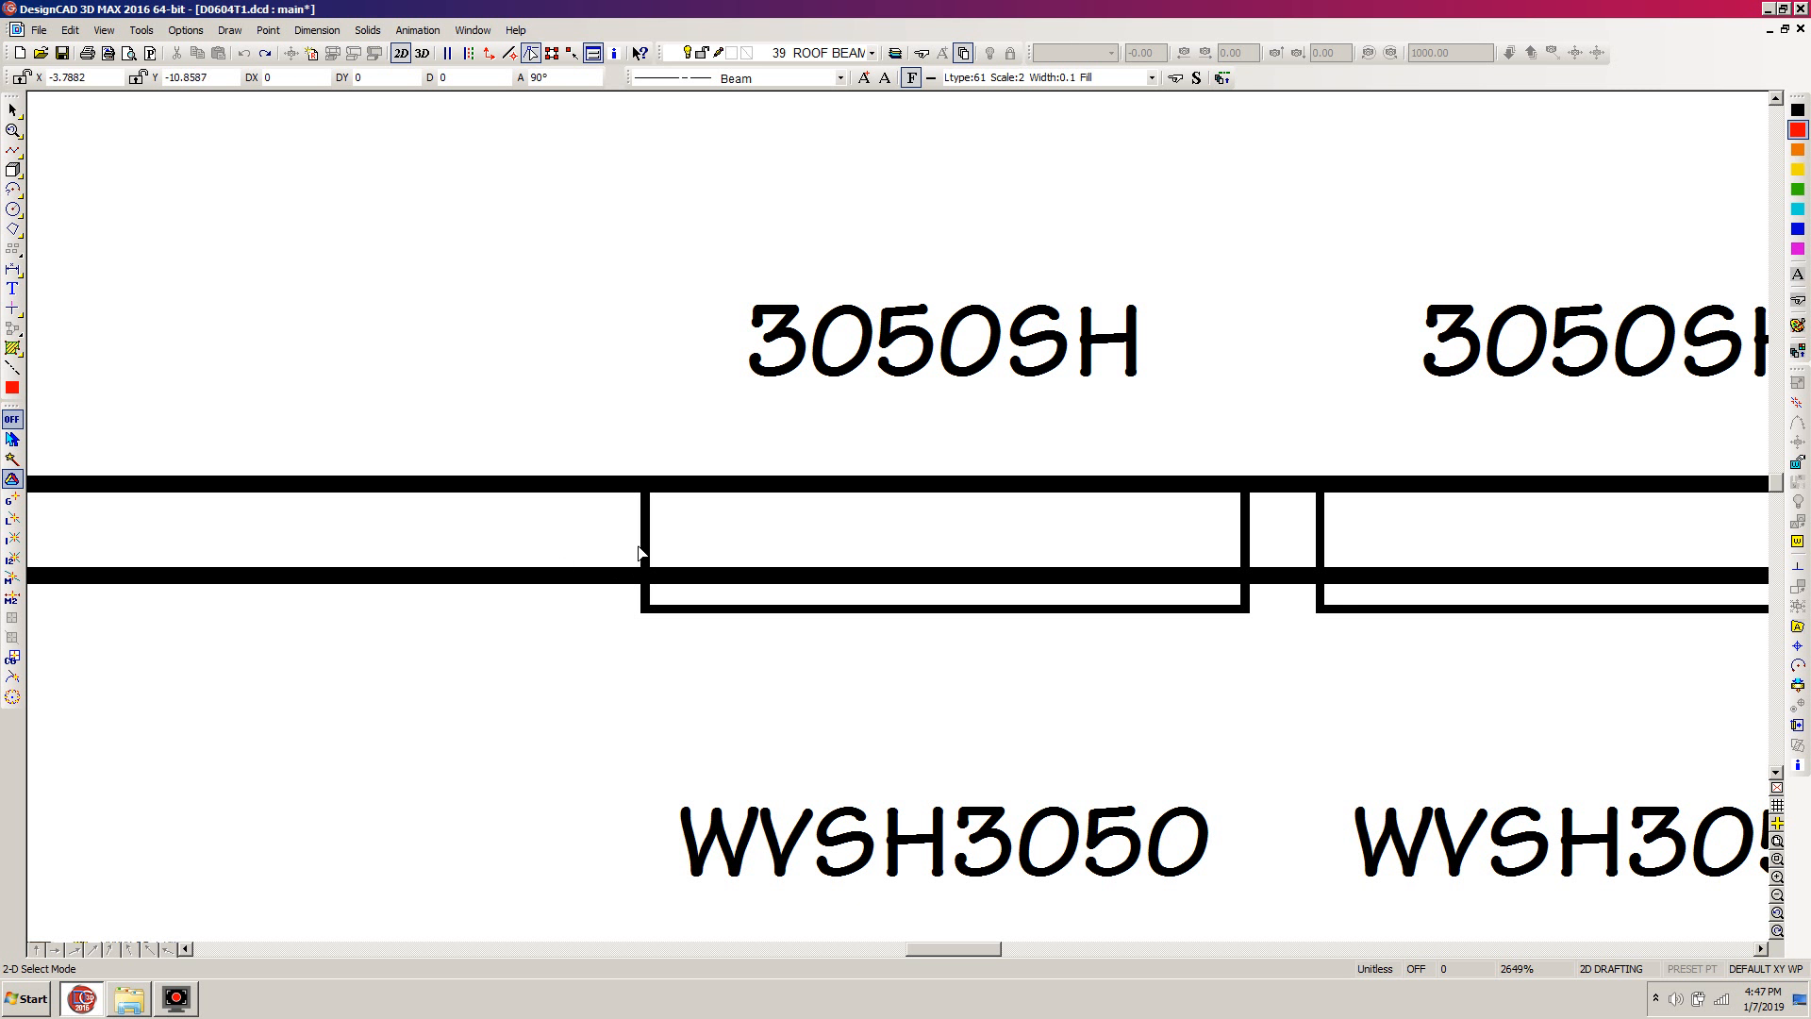
scroll(635, 557, "down", 3)
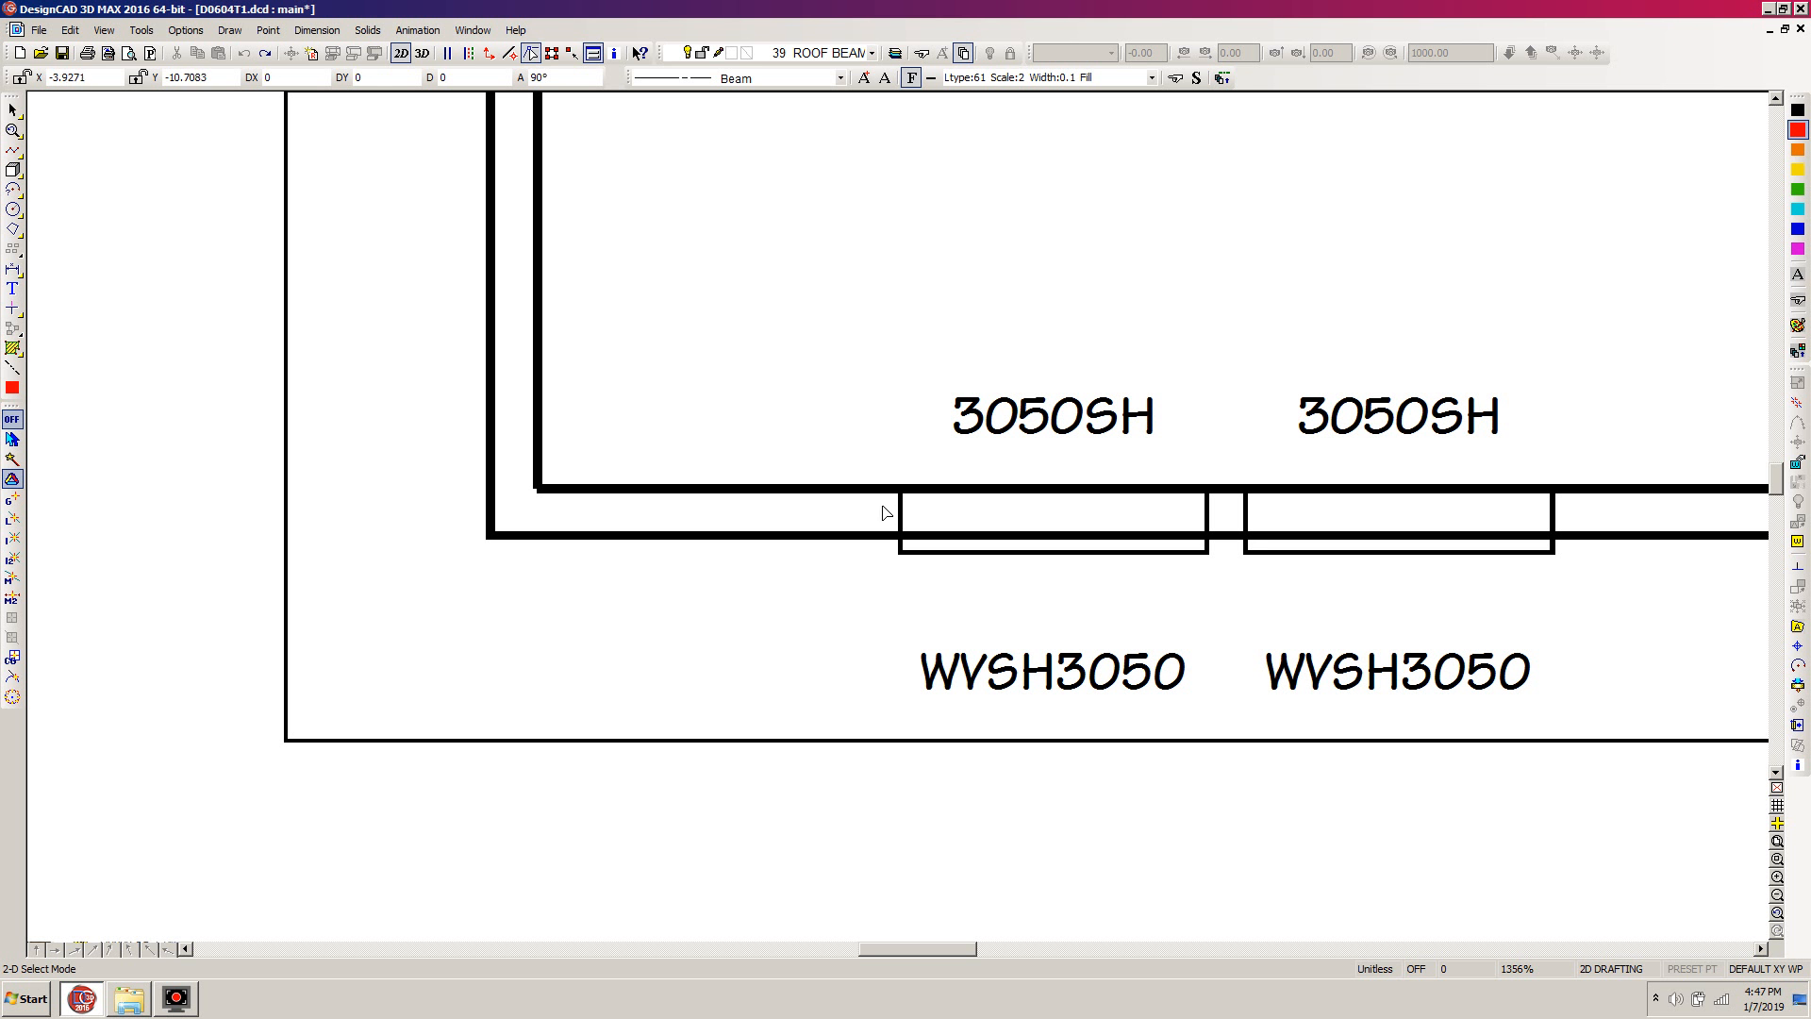
key("l")
key("apostrophe")
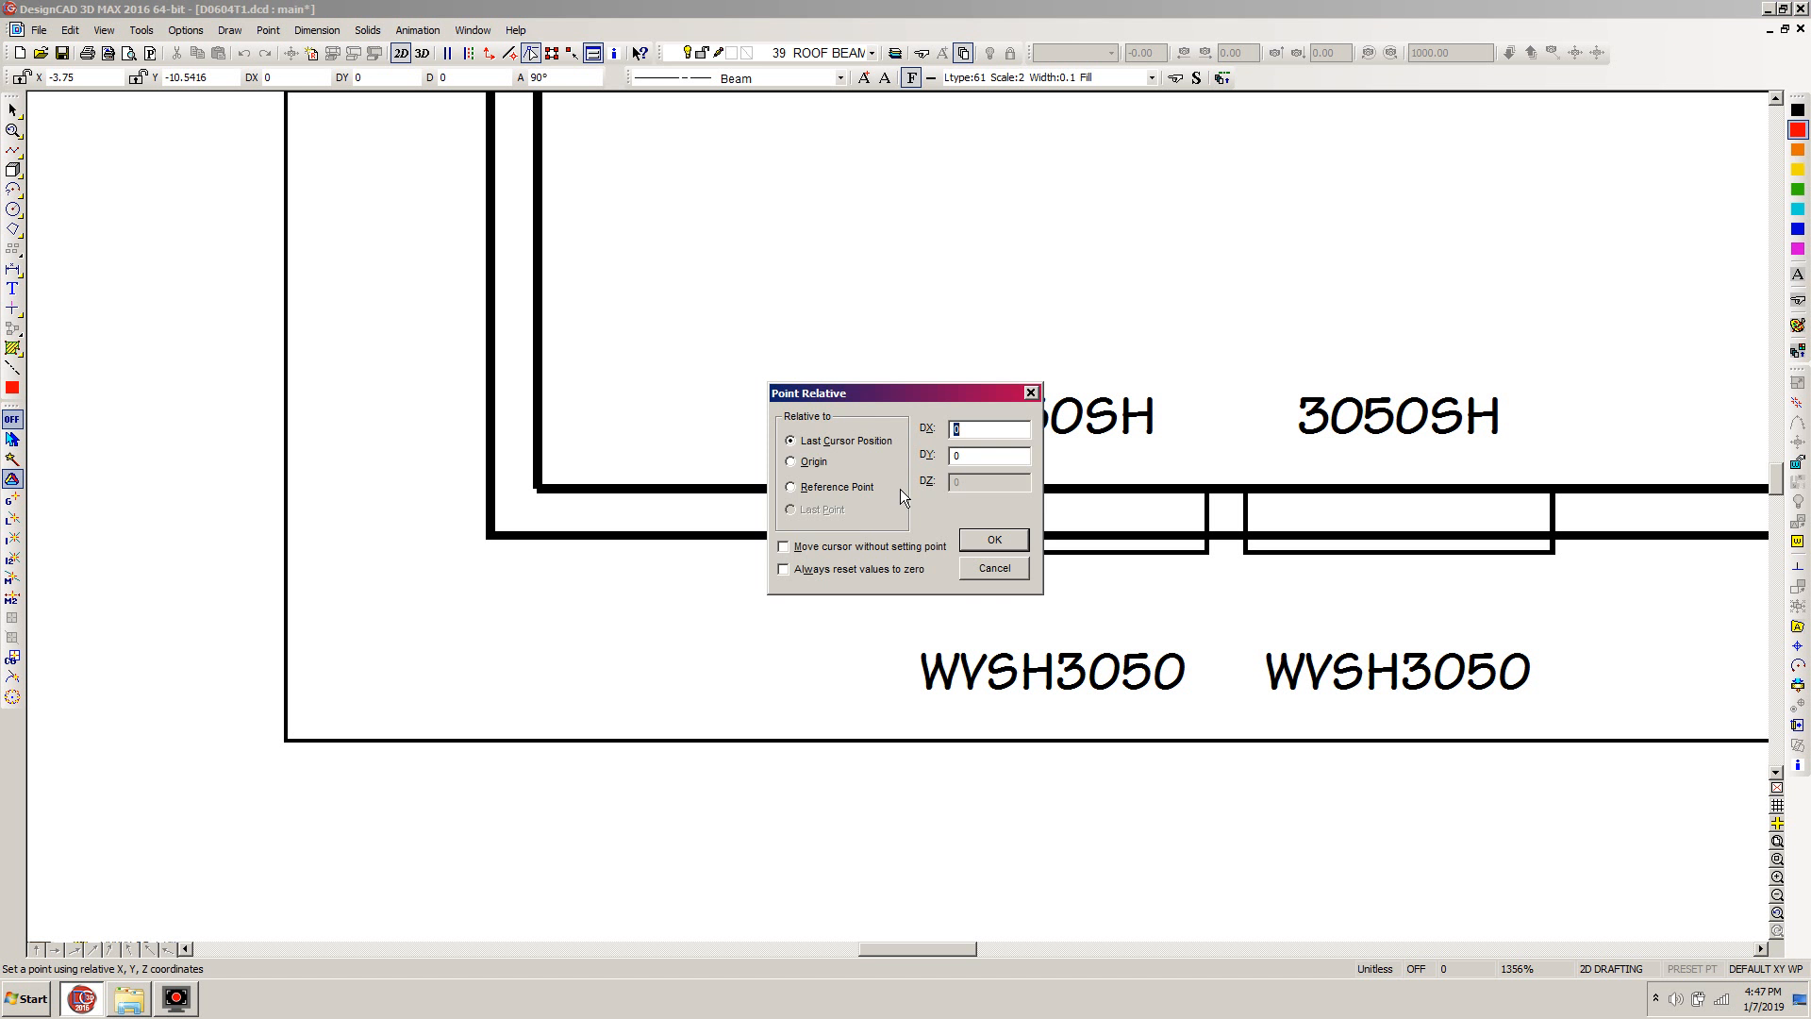
type("-1.5\"")
key("Tab")
key("Return")
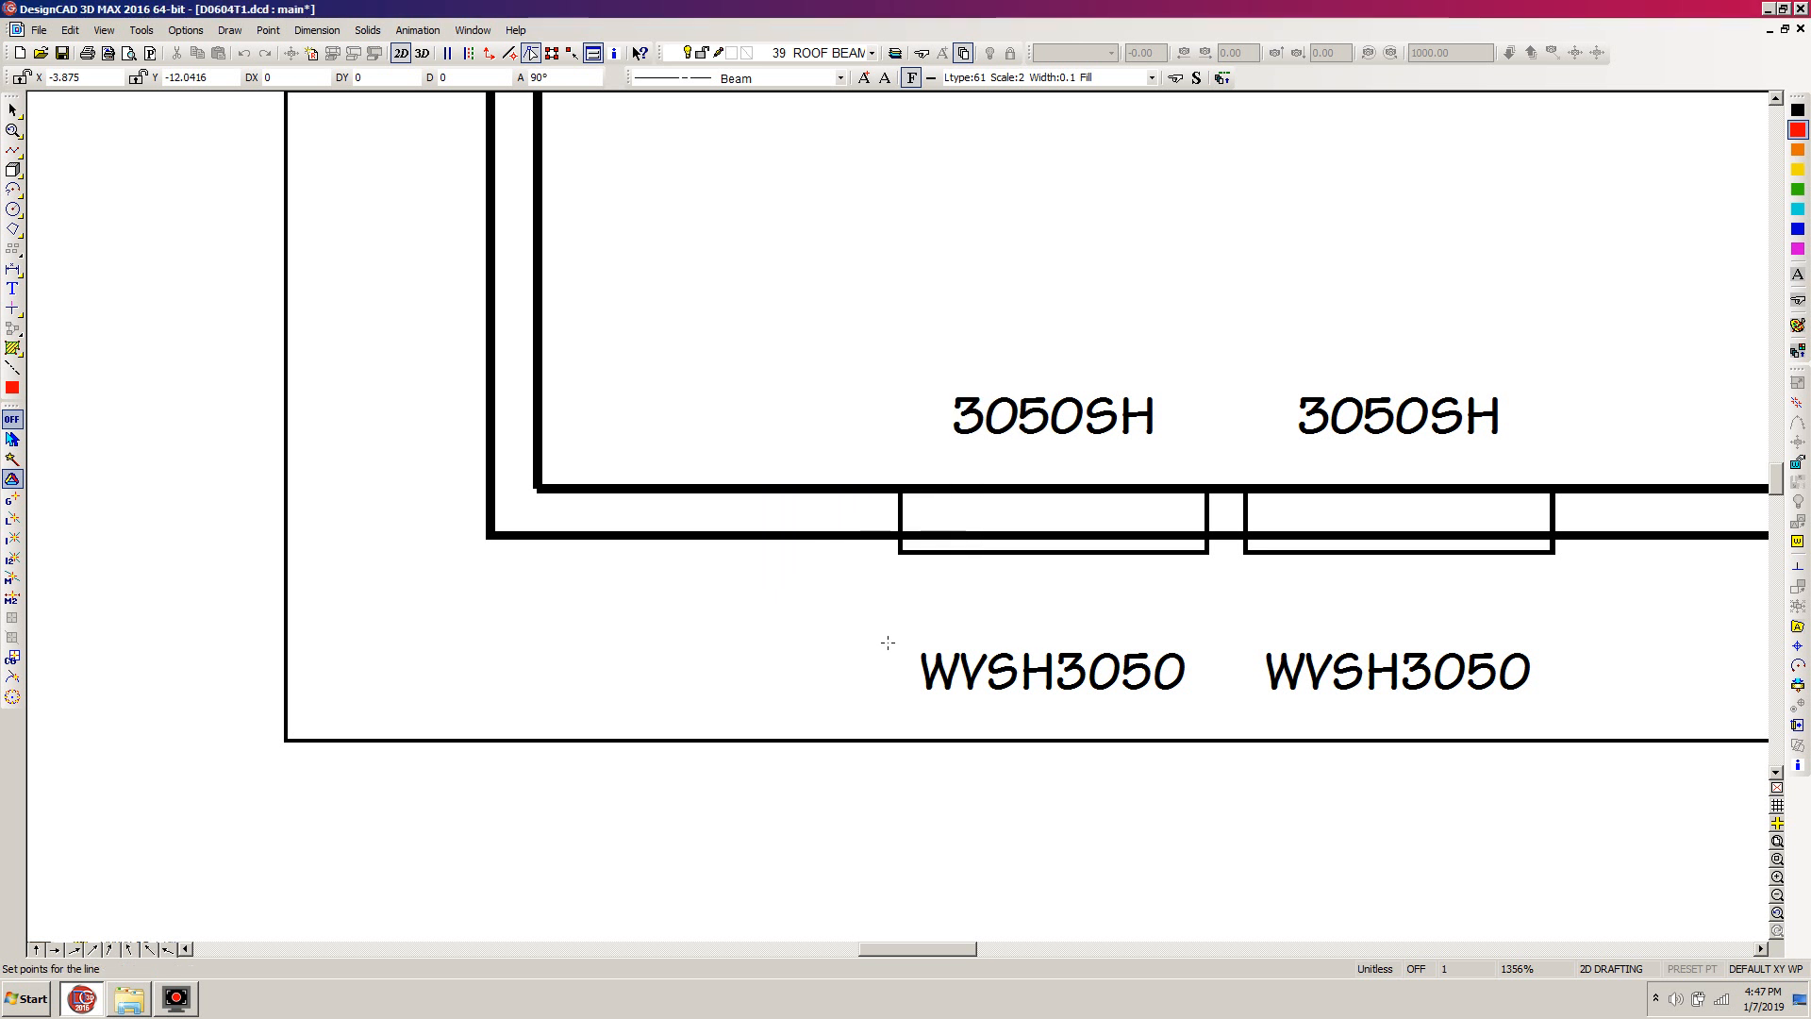
key("BackSpace")
key("grave")
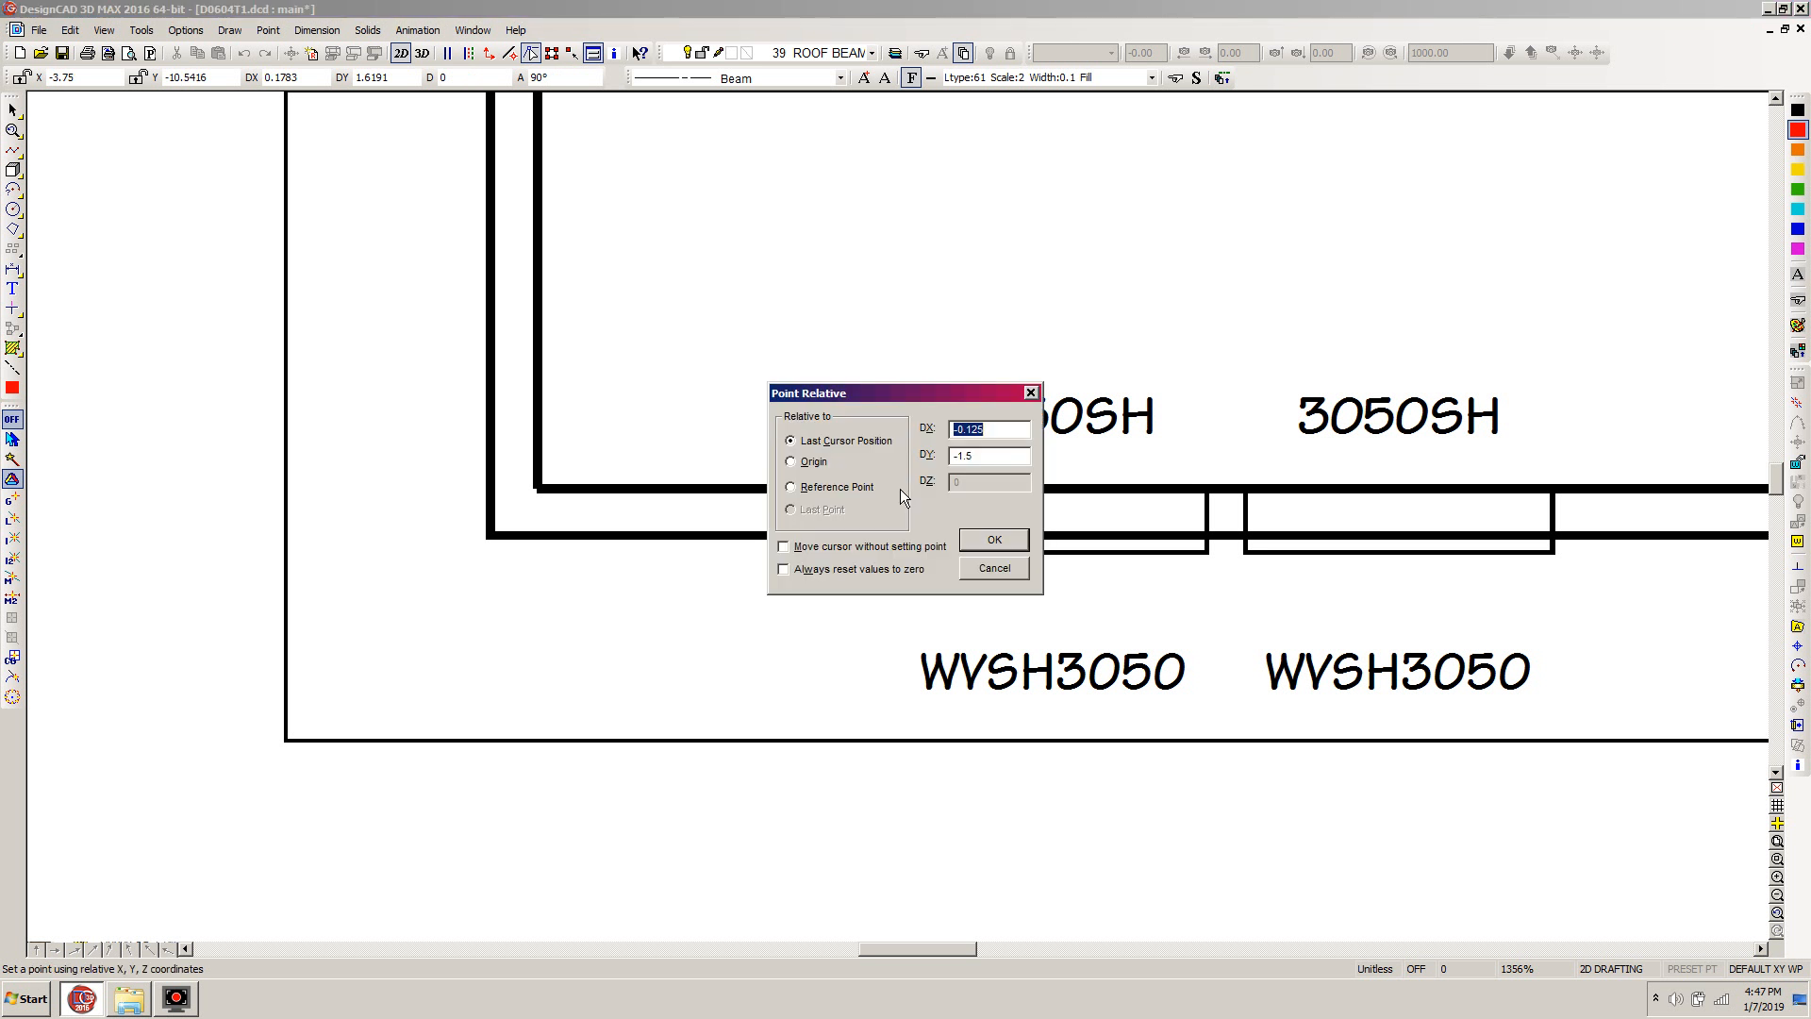
key("Tab")
type("-1.5")
key("Return")
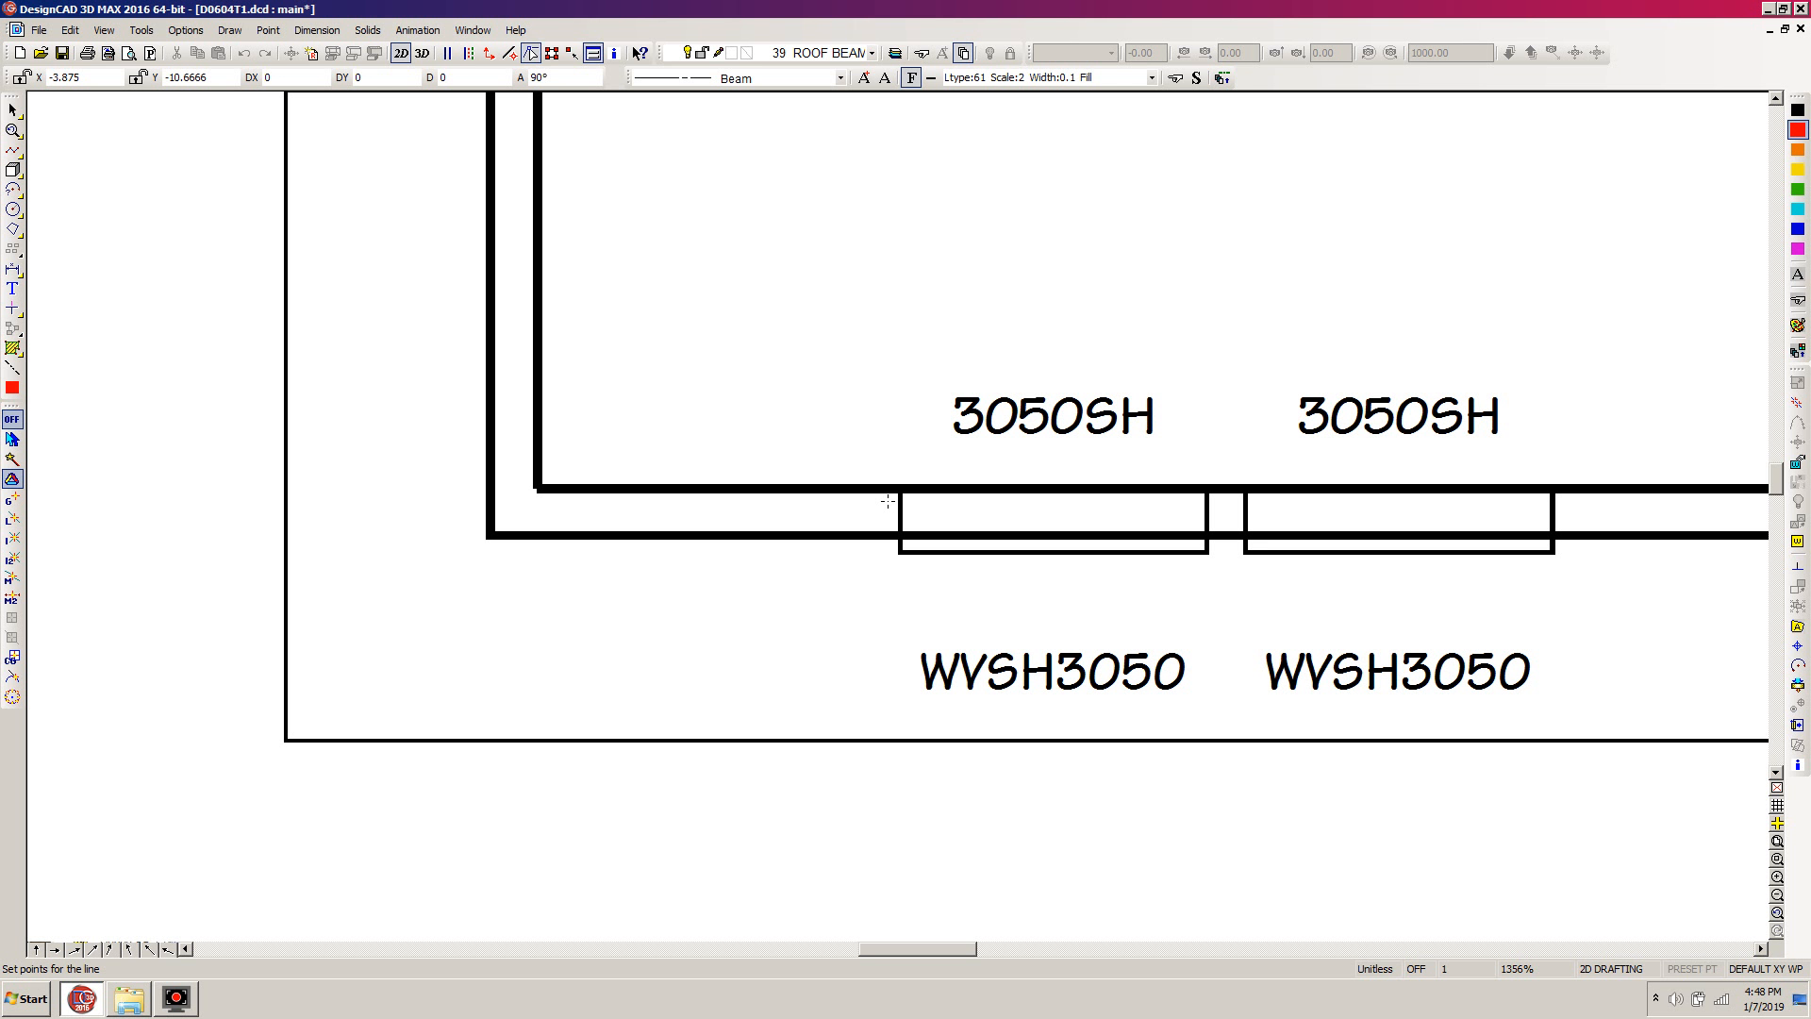
Finish the horizontal beam line at DX 1.5" and DY 0 beyond the same window's right edge
key("o")
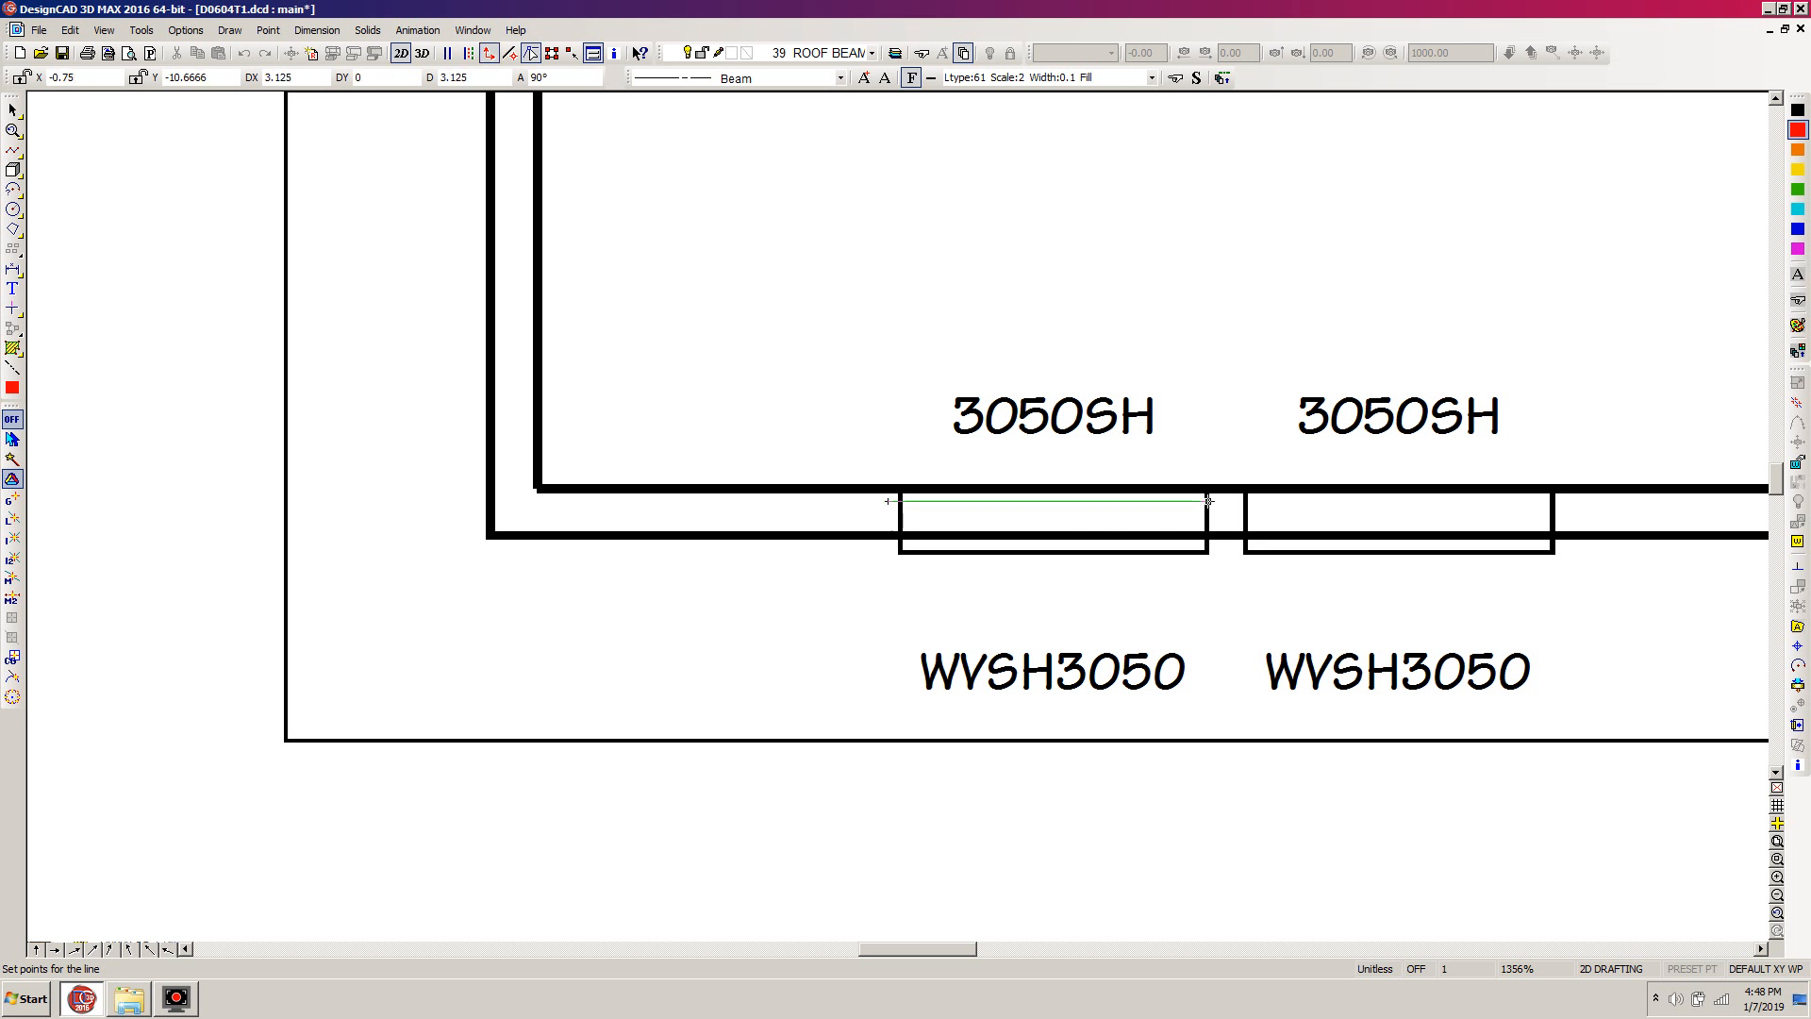
key("apostrophe")
type("1")
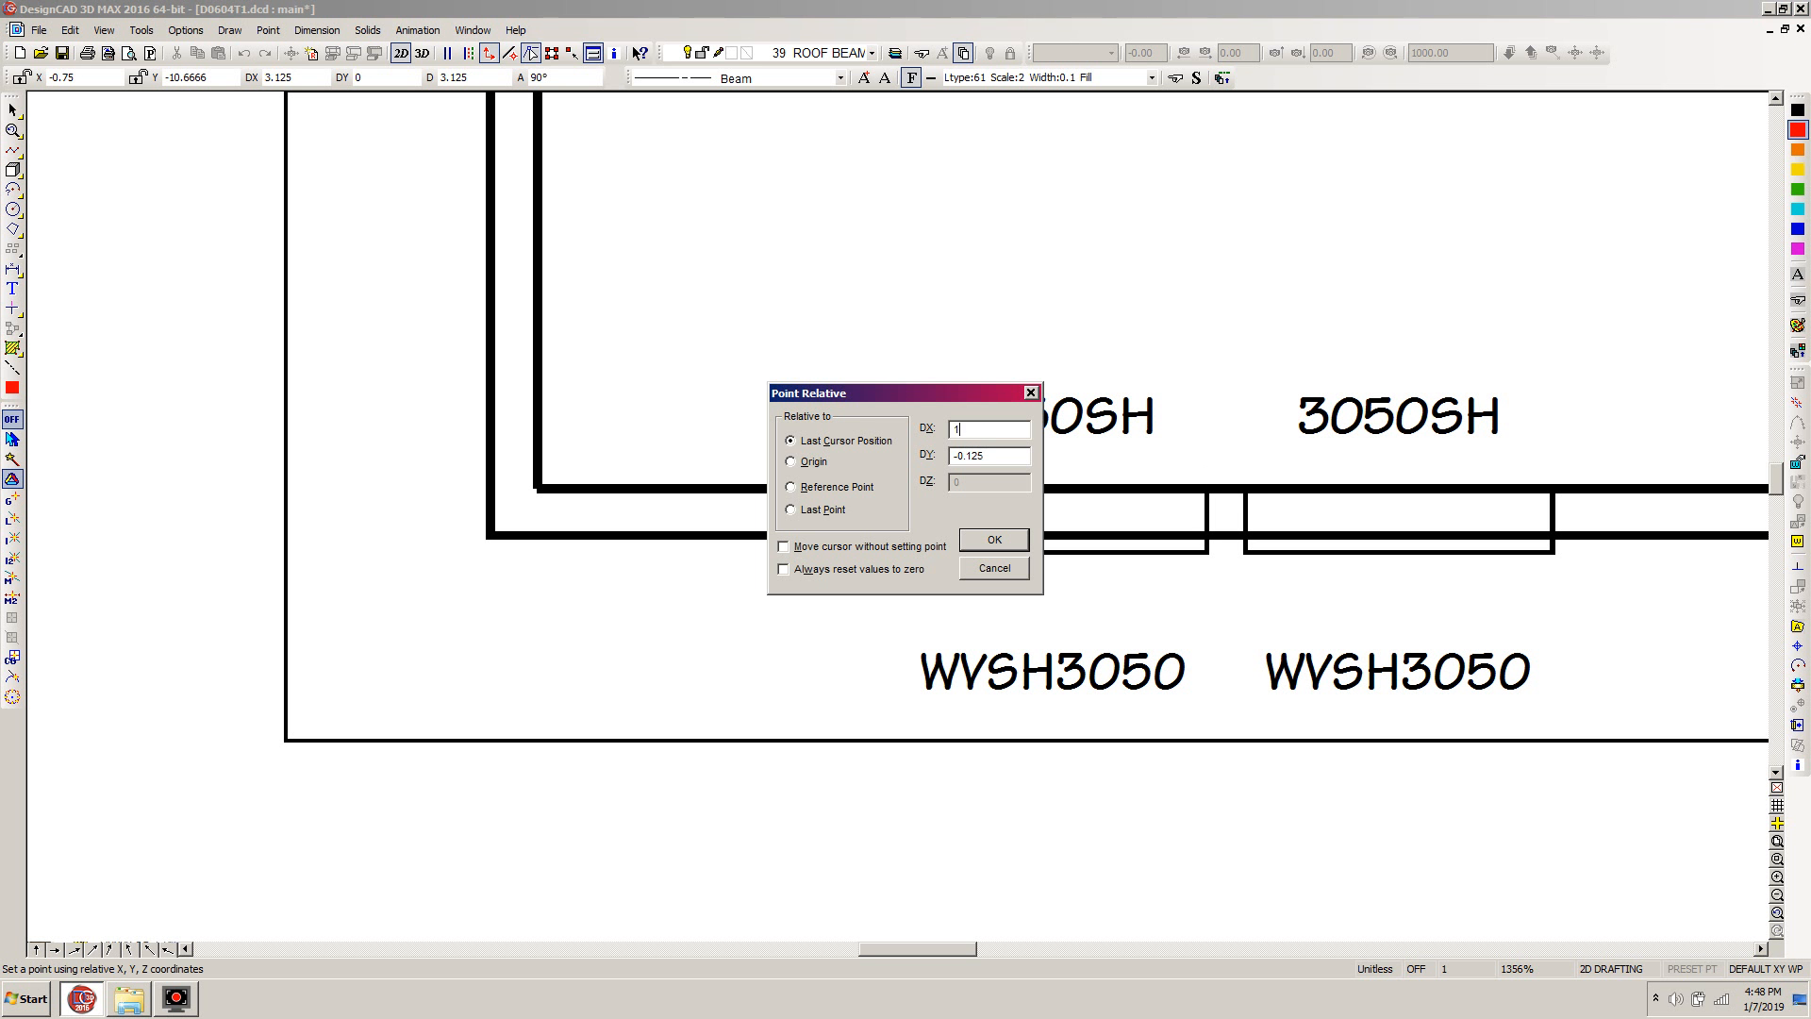
type(".5\"")
key("Tab")
type("0")
key("Return")
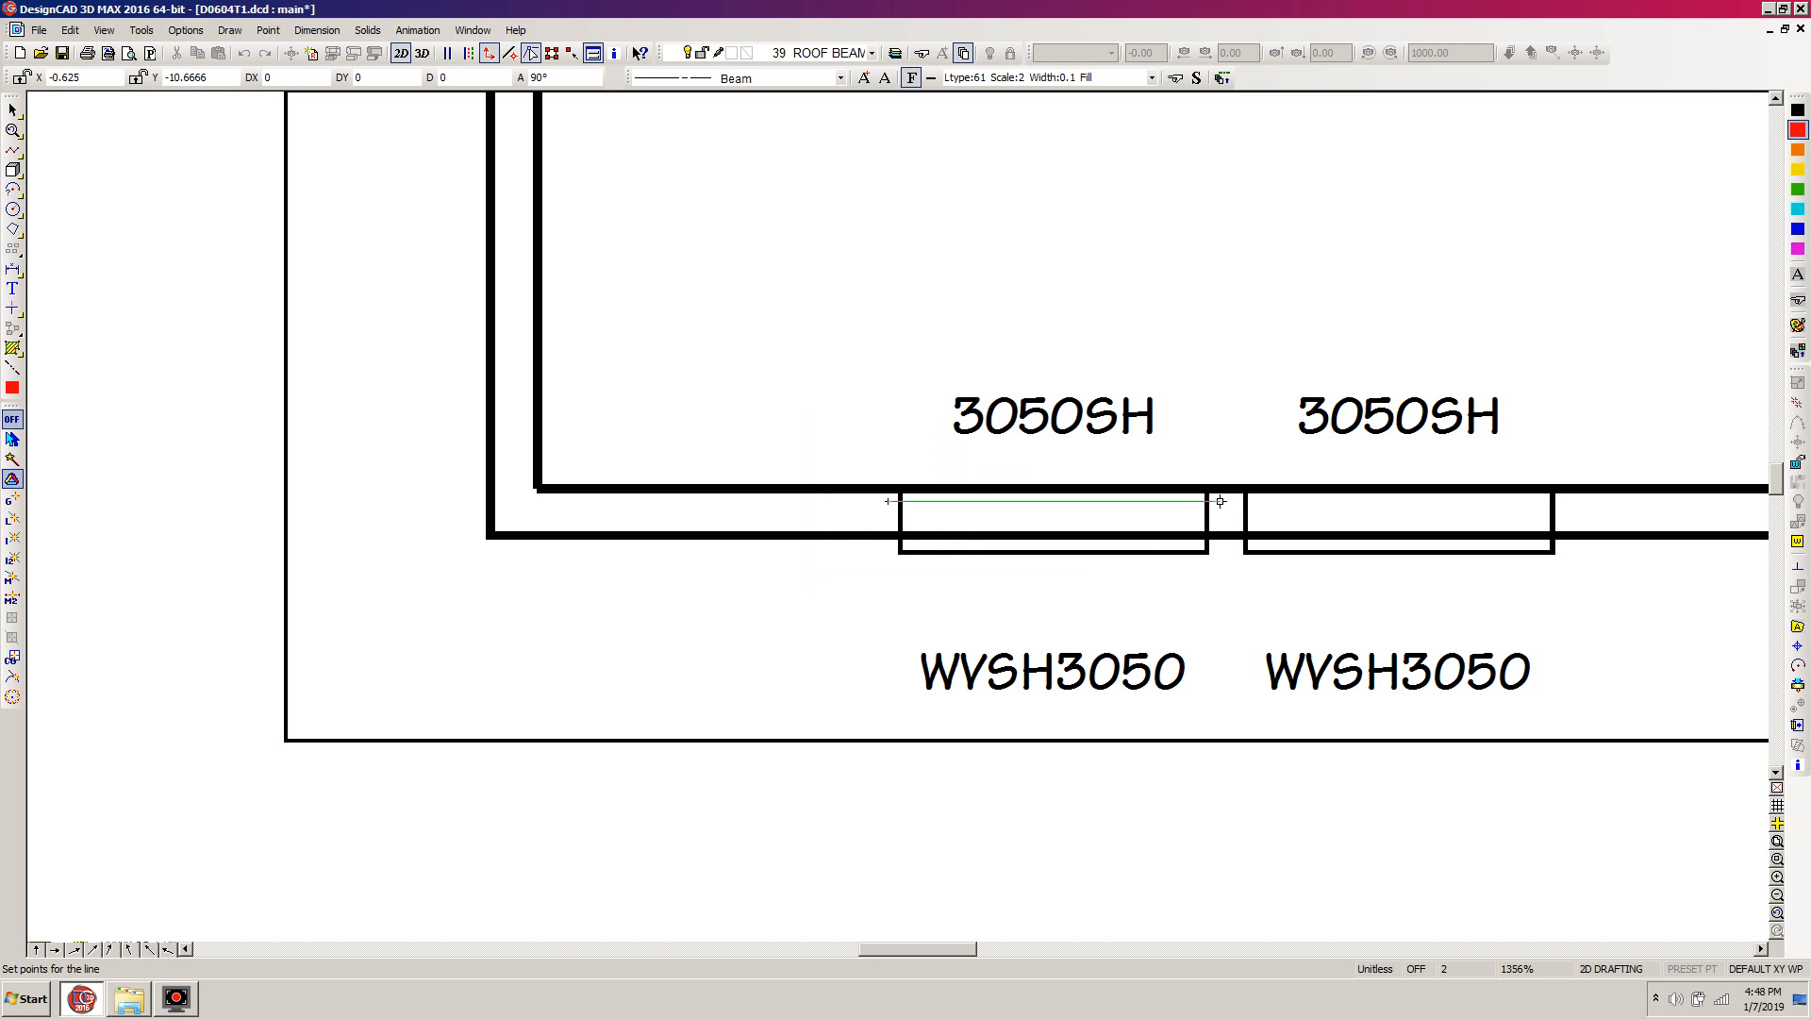
key("Return")
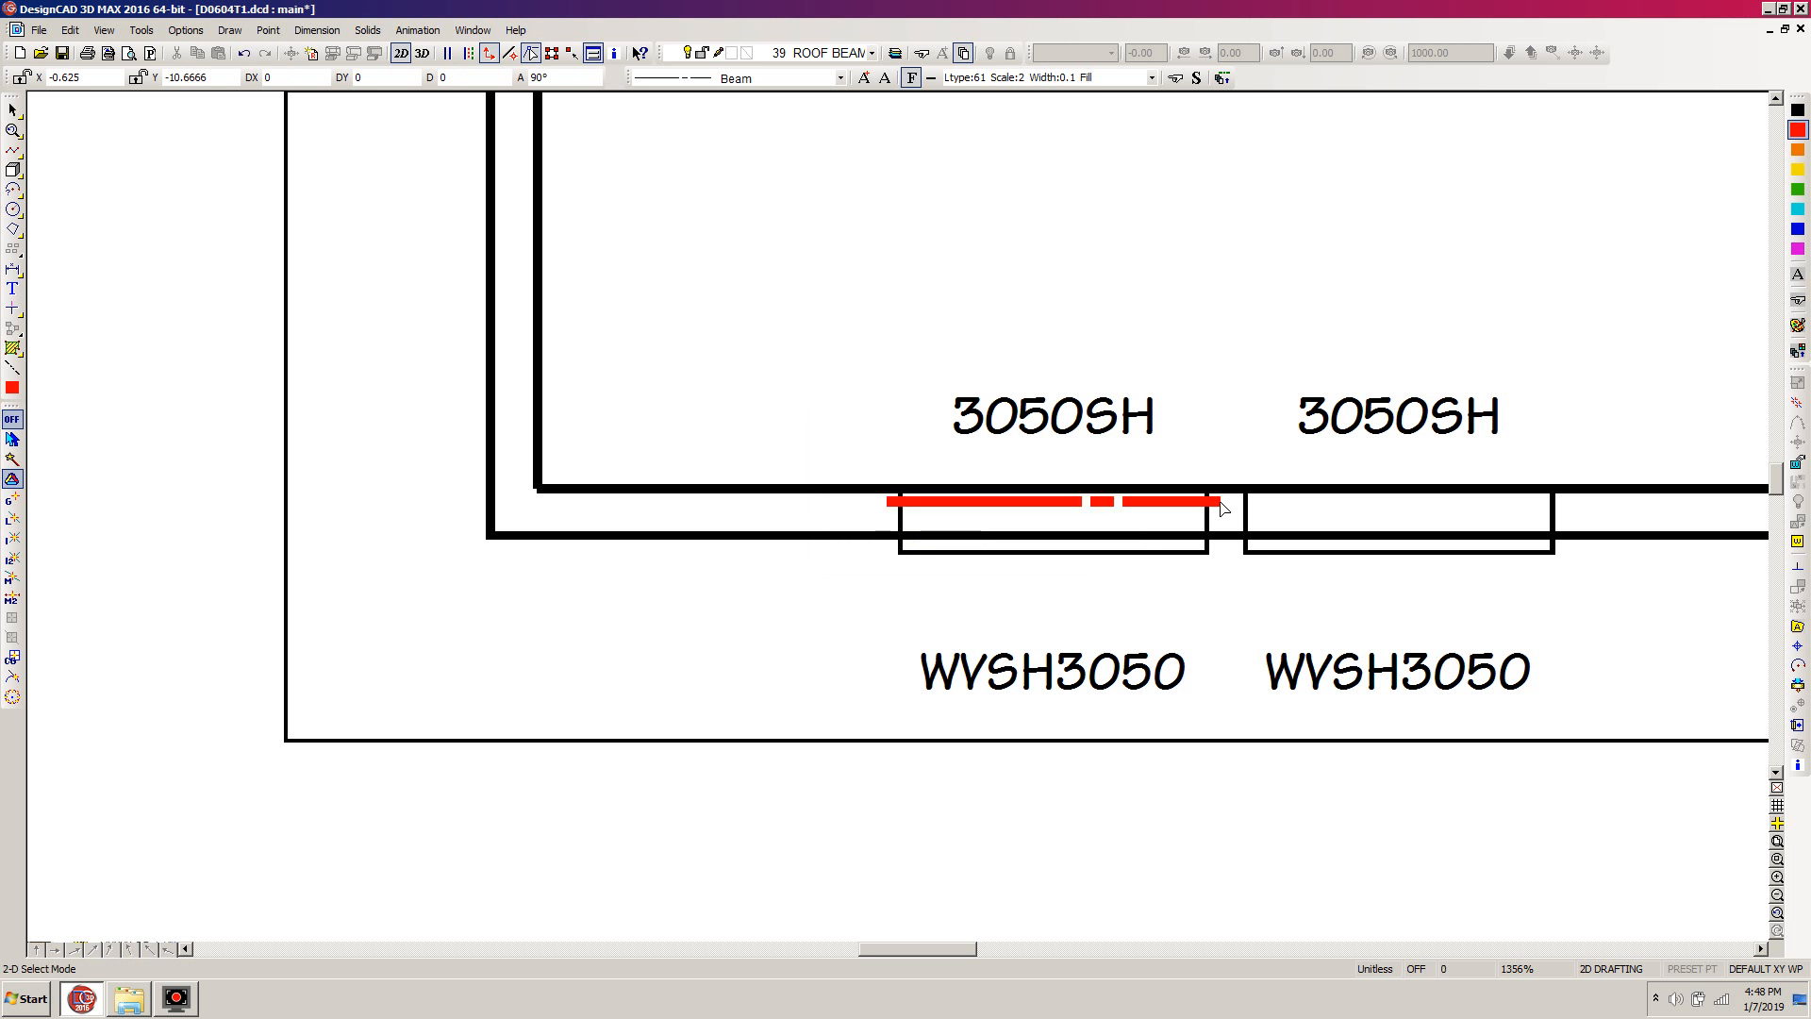
Place the text label RB-1 just above the new beam line
key("t")
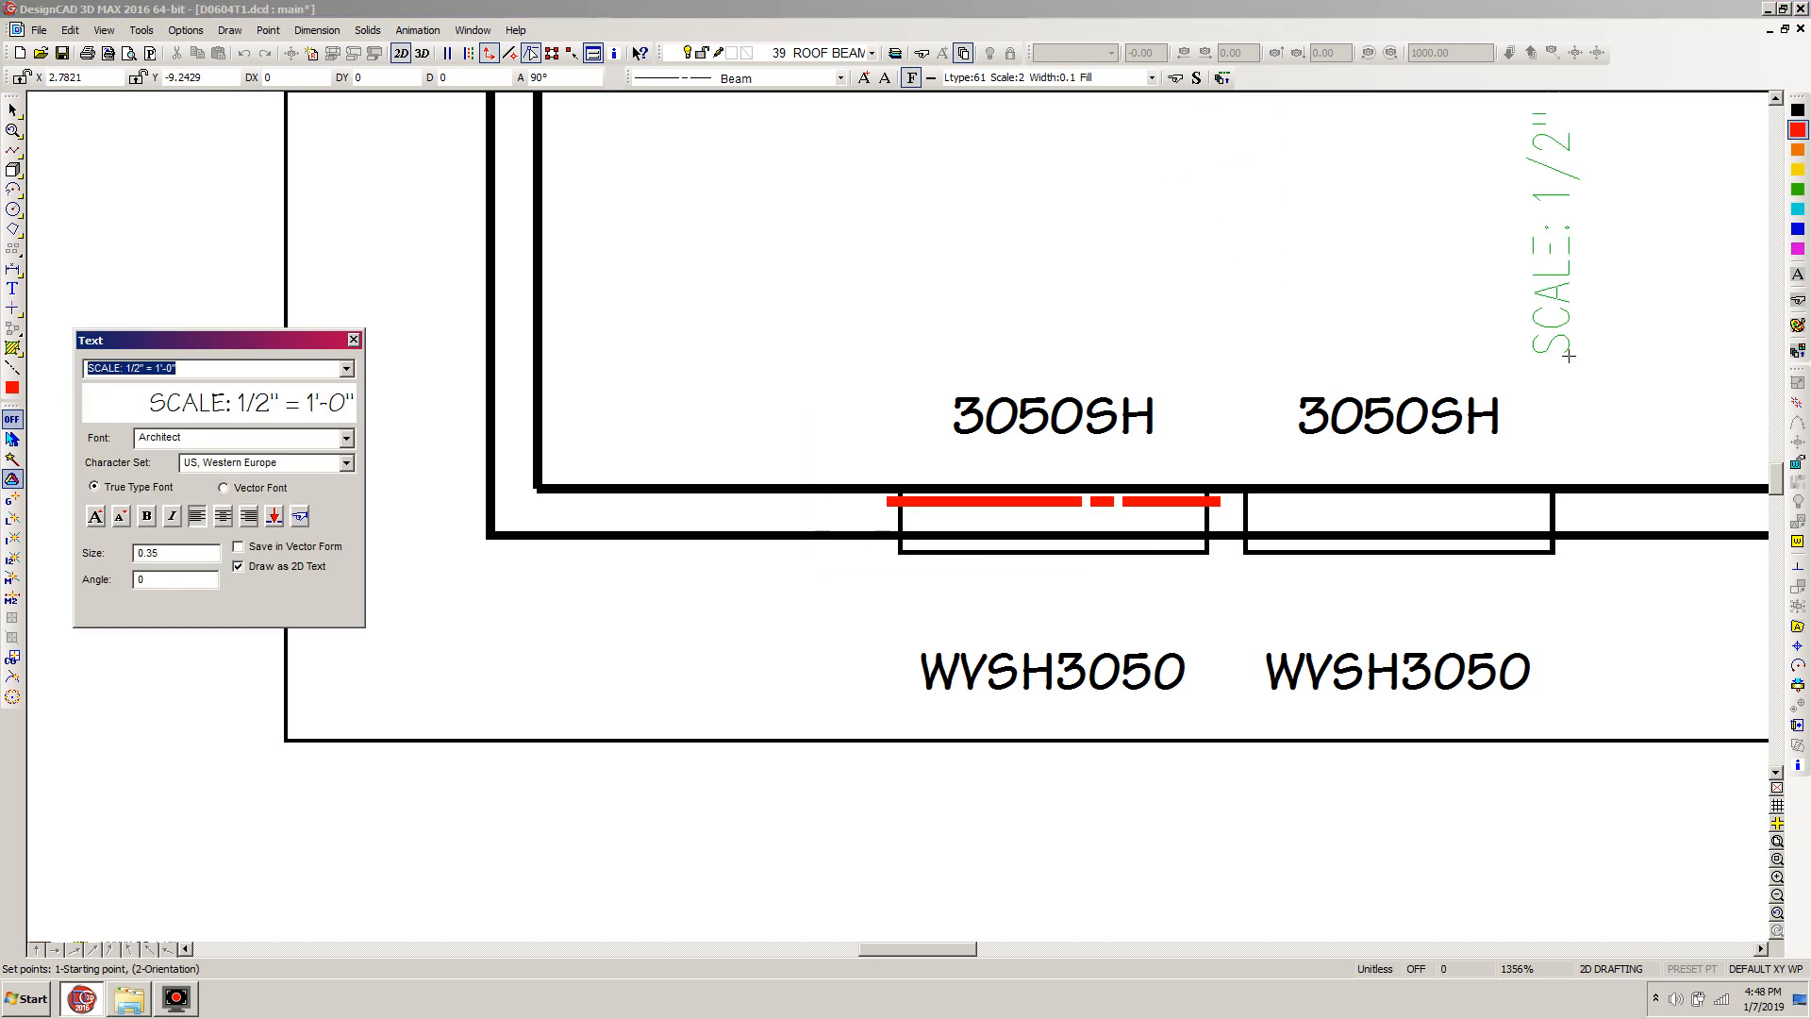
double_click(162, 582)
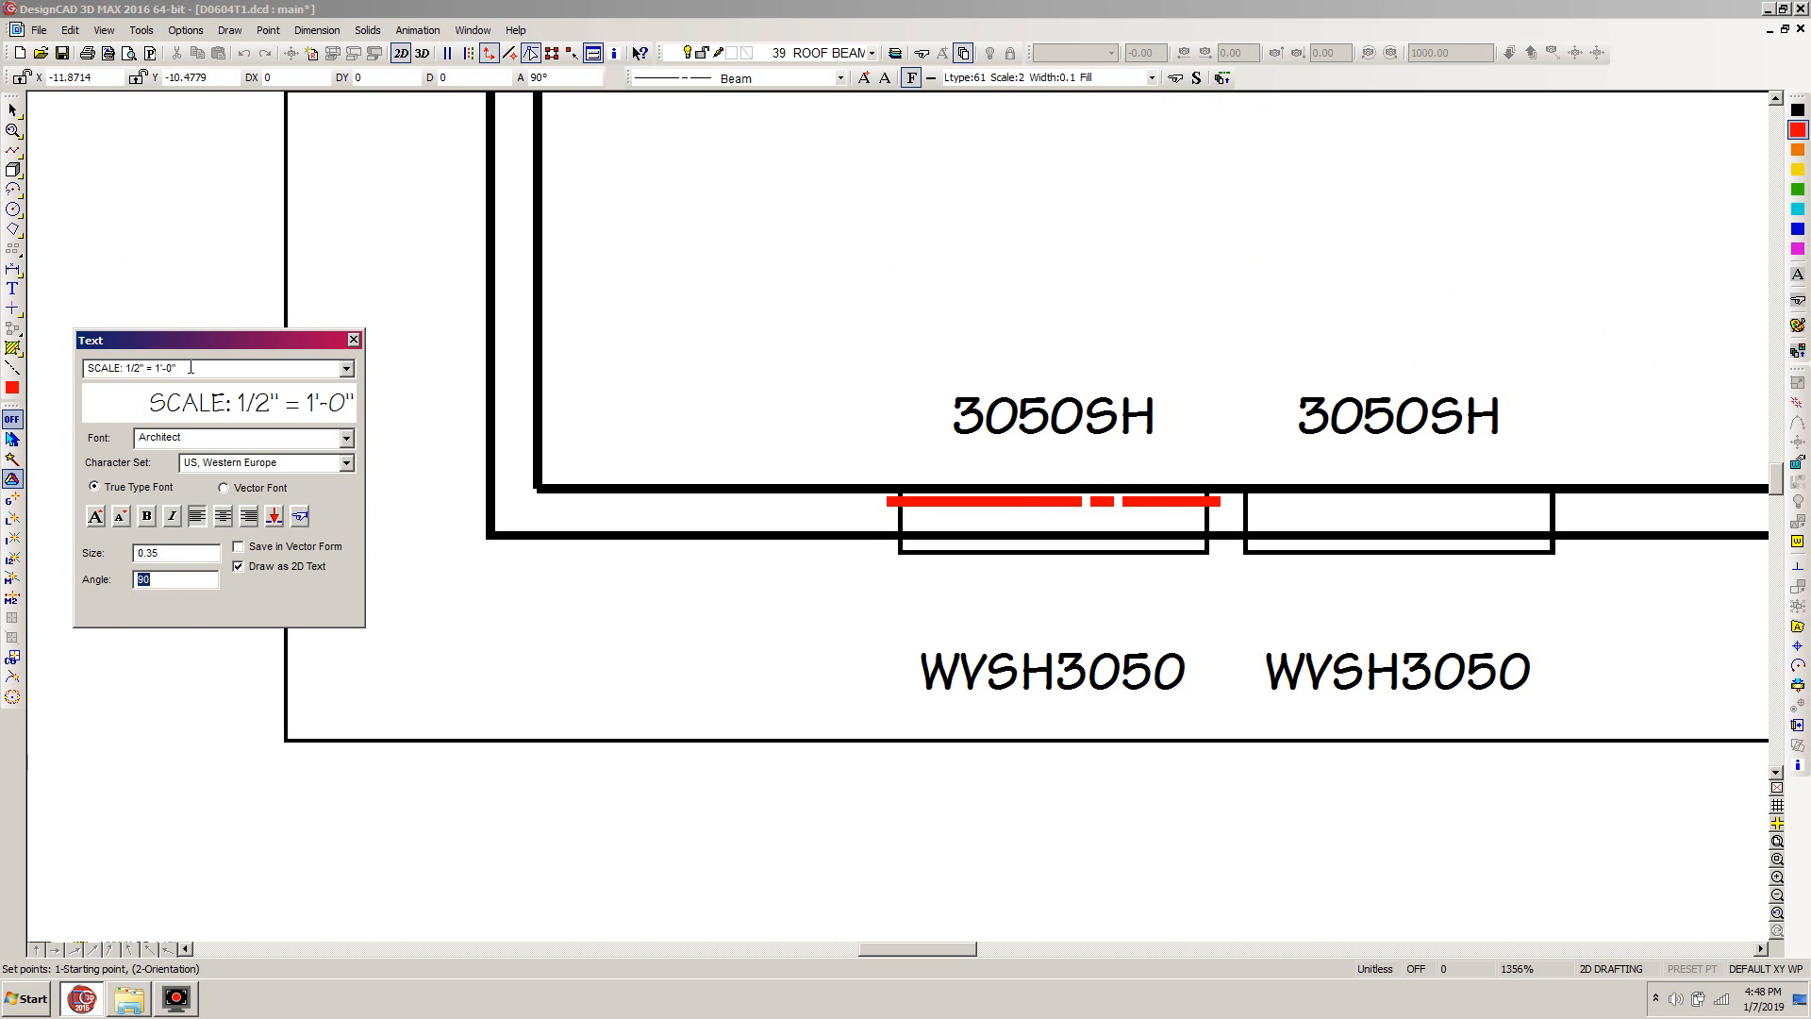
left_click(191, 367)
type("RB-1")
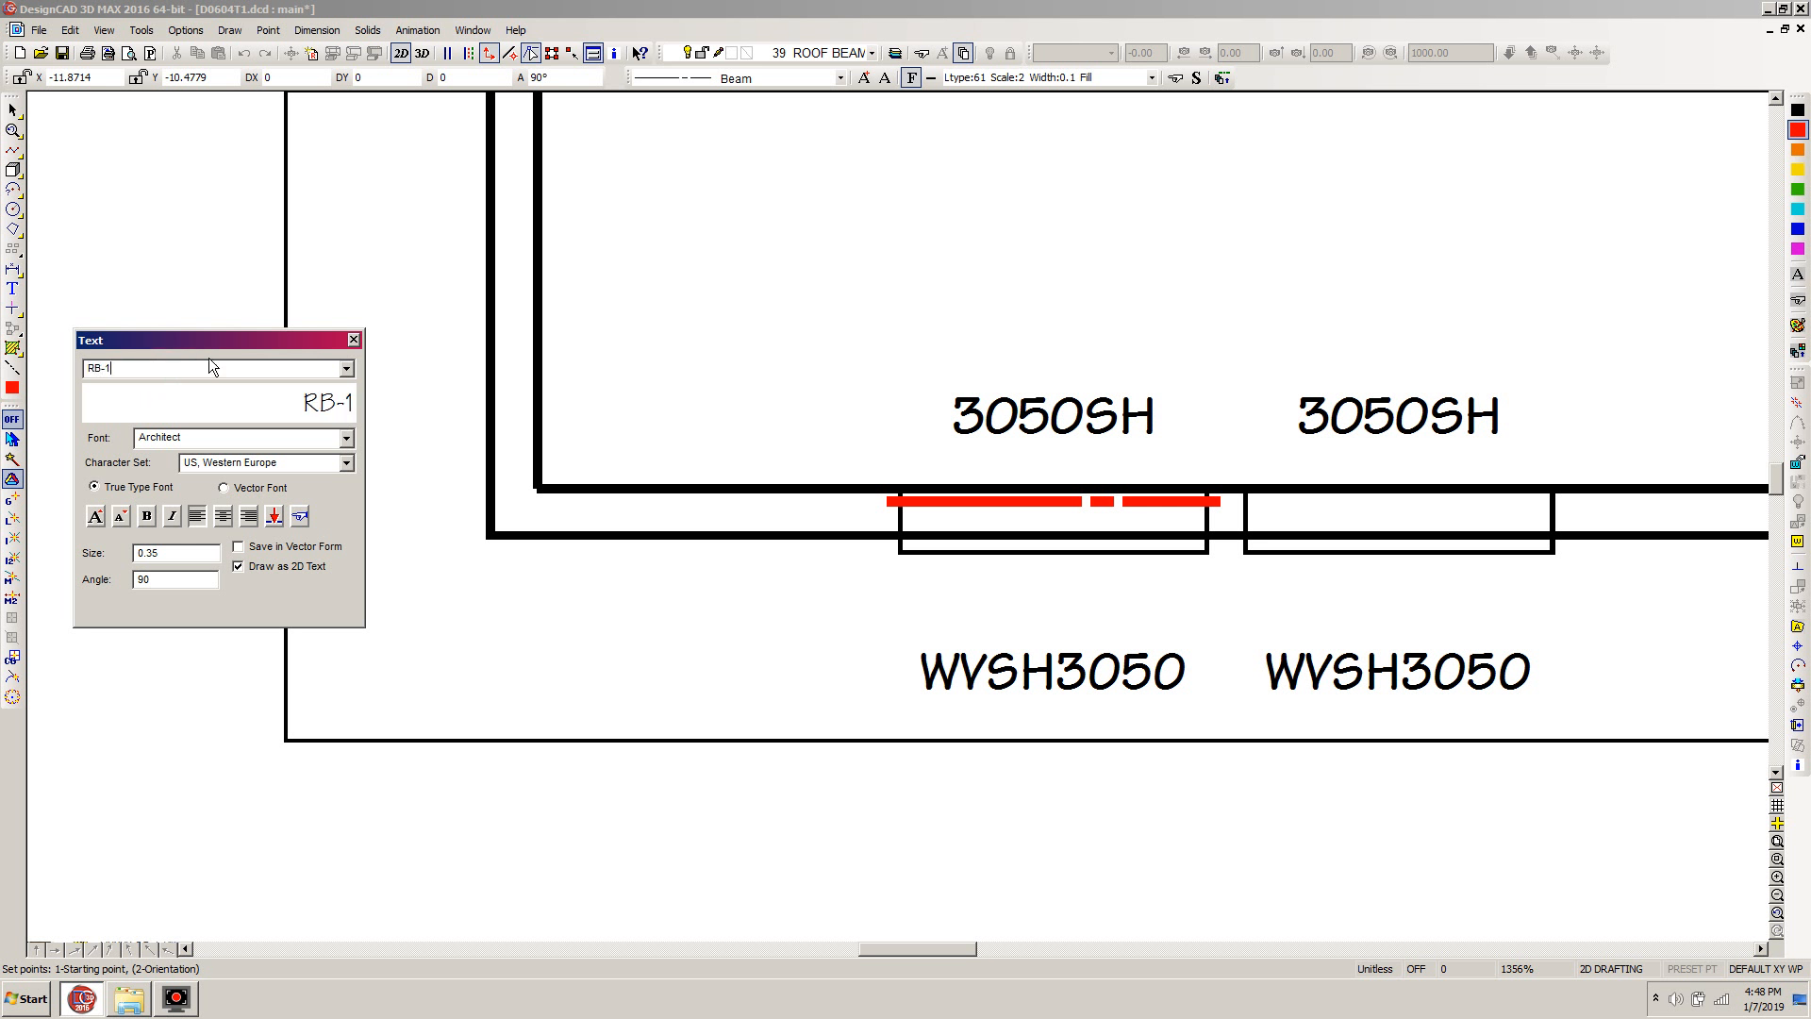
left_click(1000, 467)
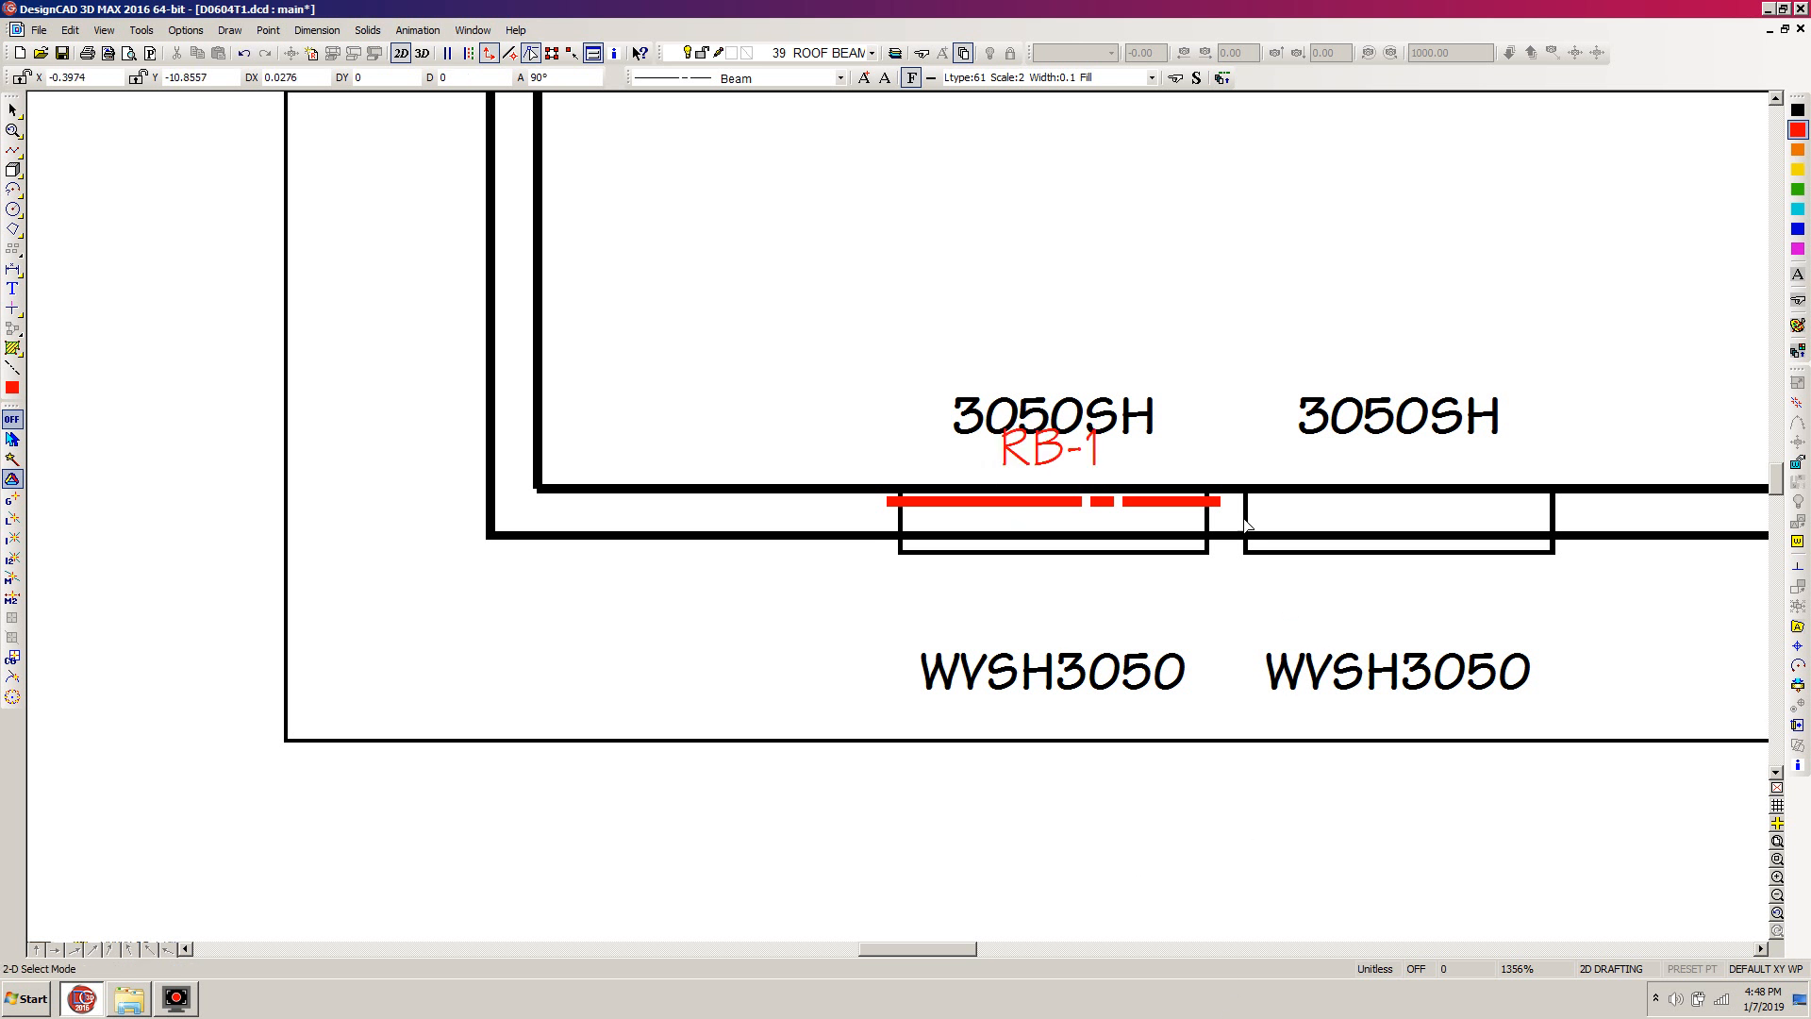
Select the beam line with its RB-1 label and set their selection handle at the window's lower-left corner
left_click(1072, 503)
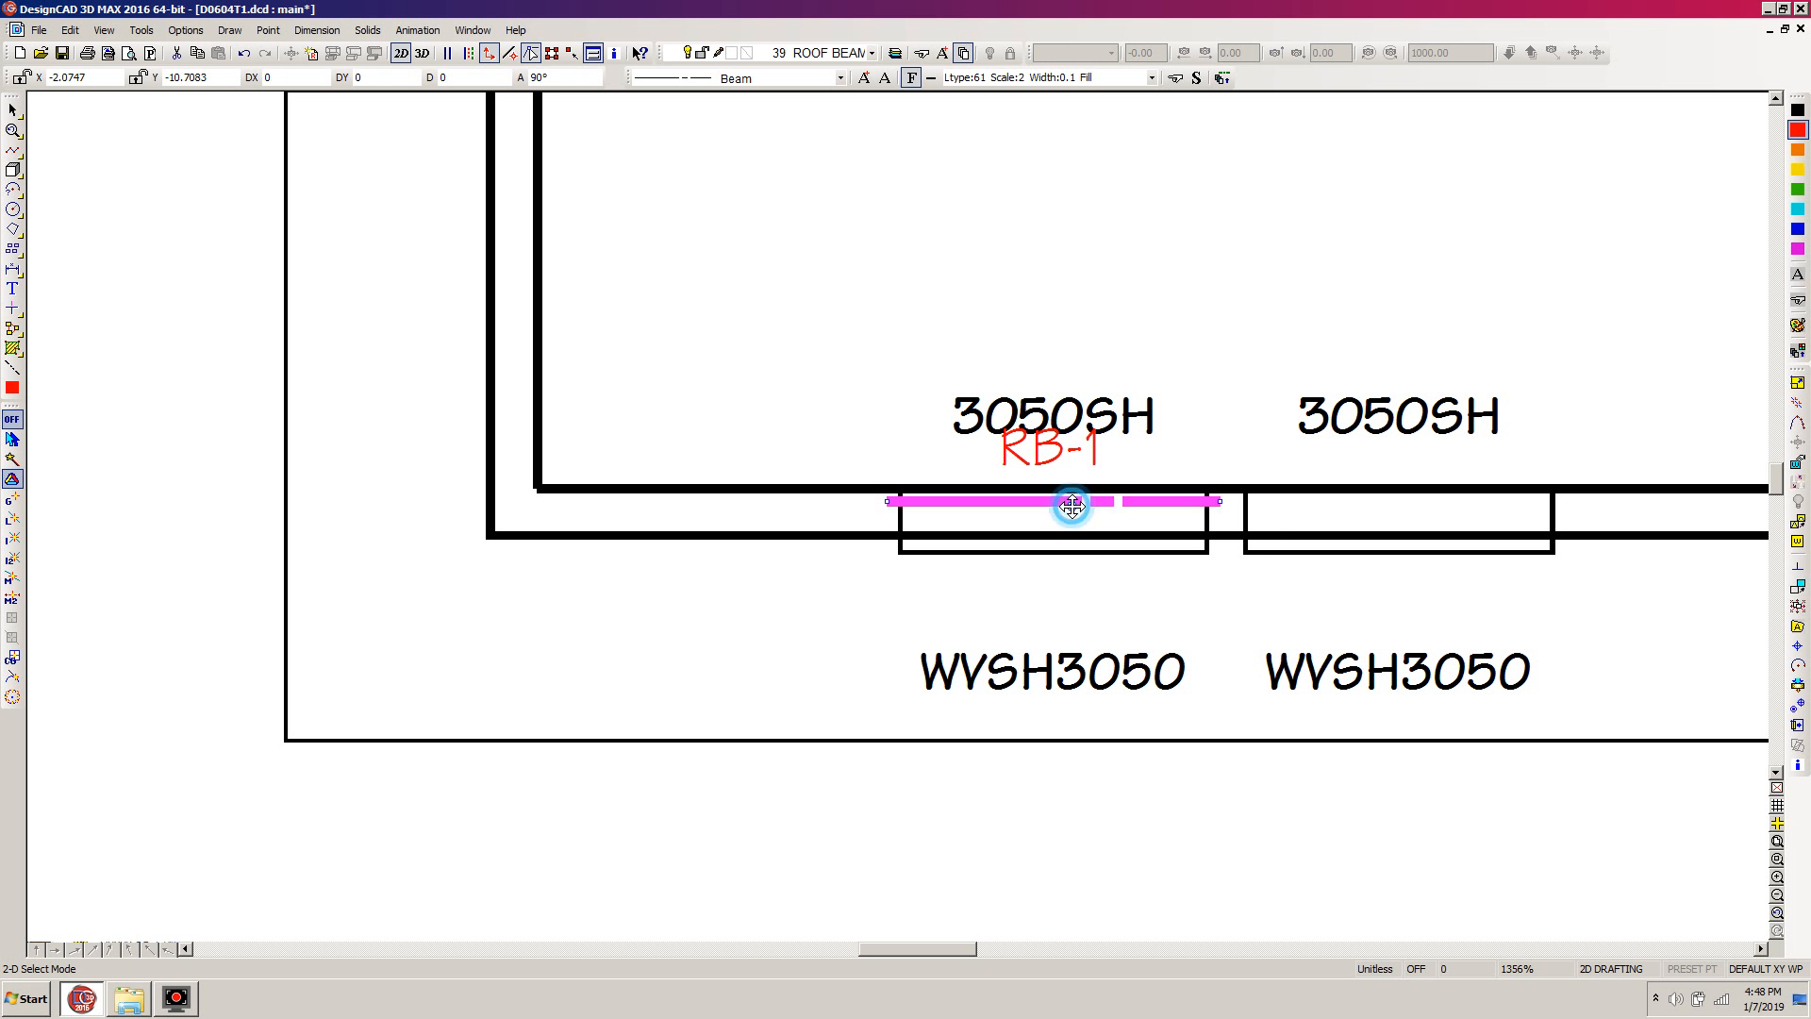
left_click(1081, 455)
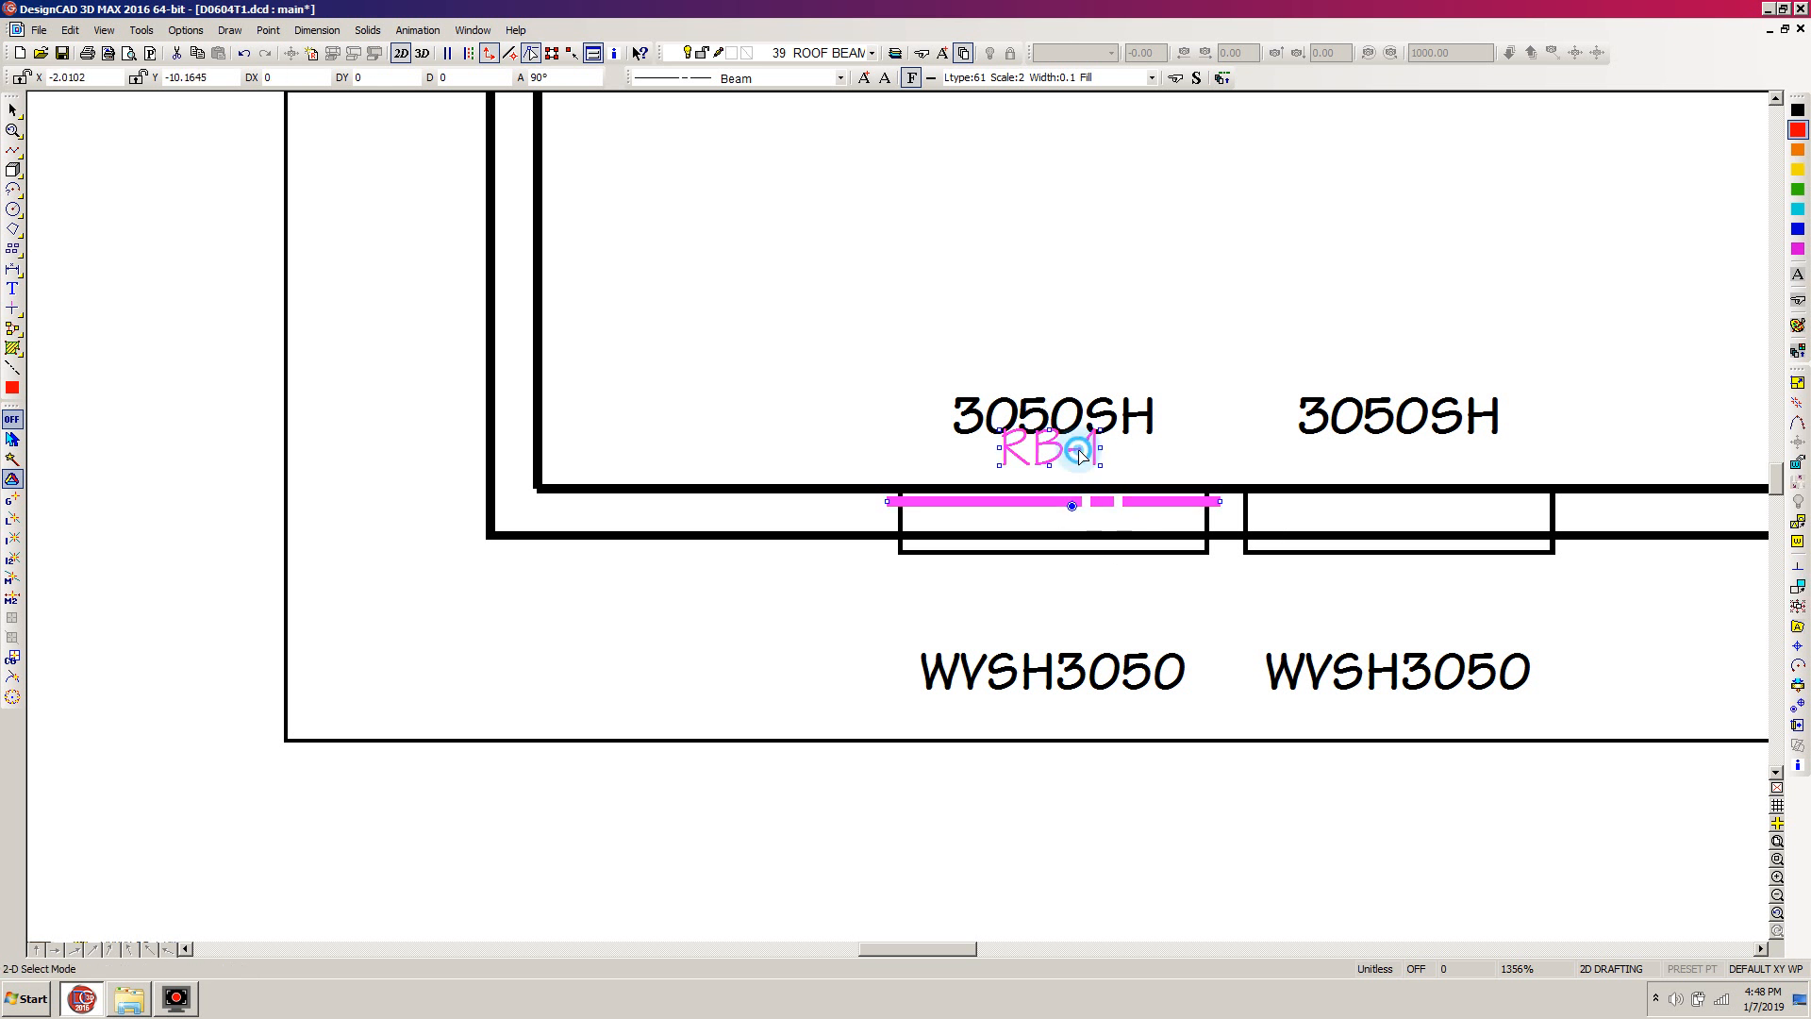
left_click(1799, 713)
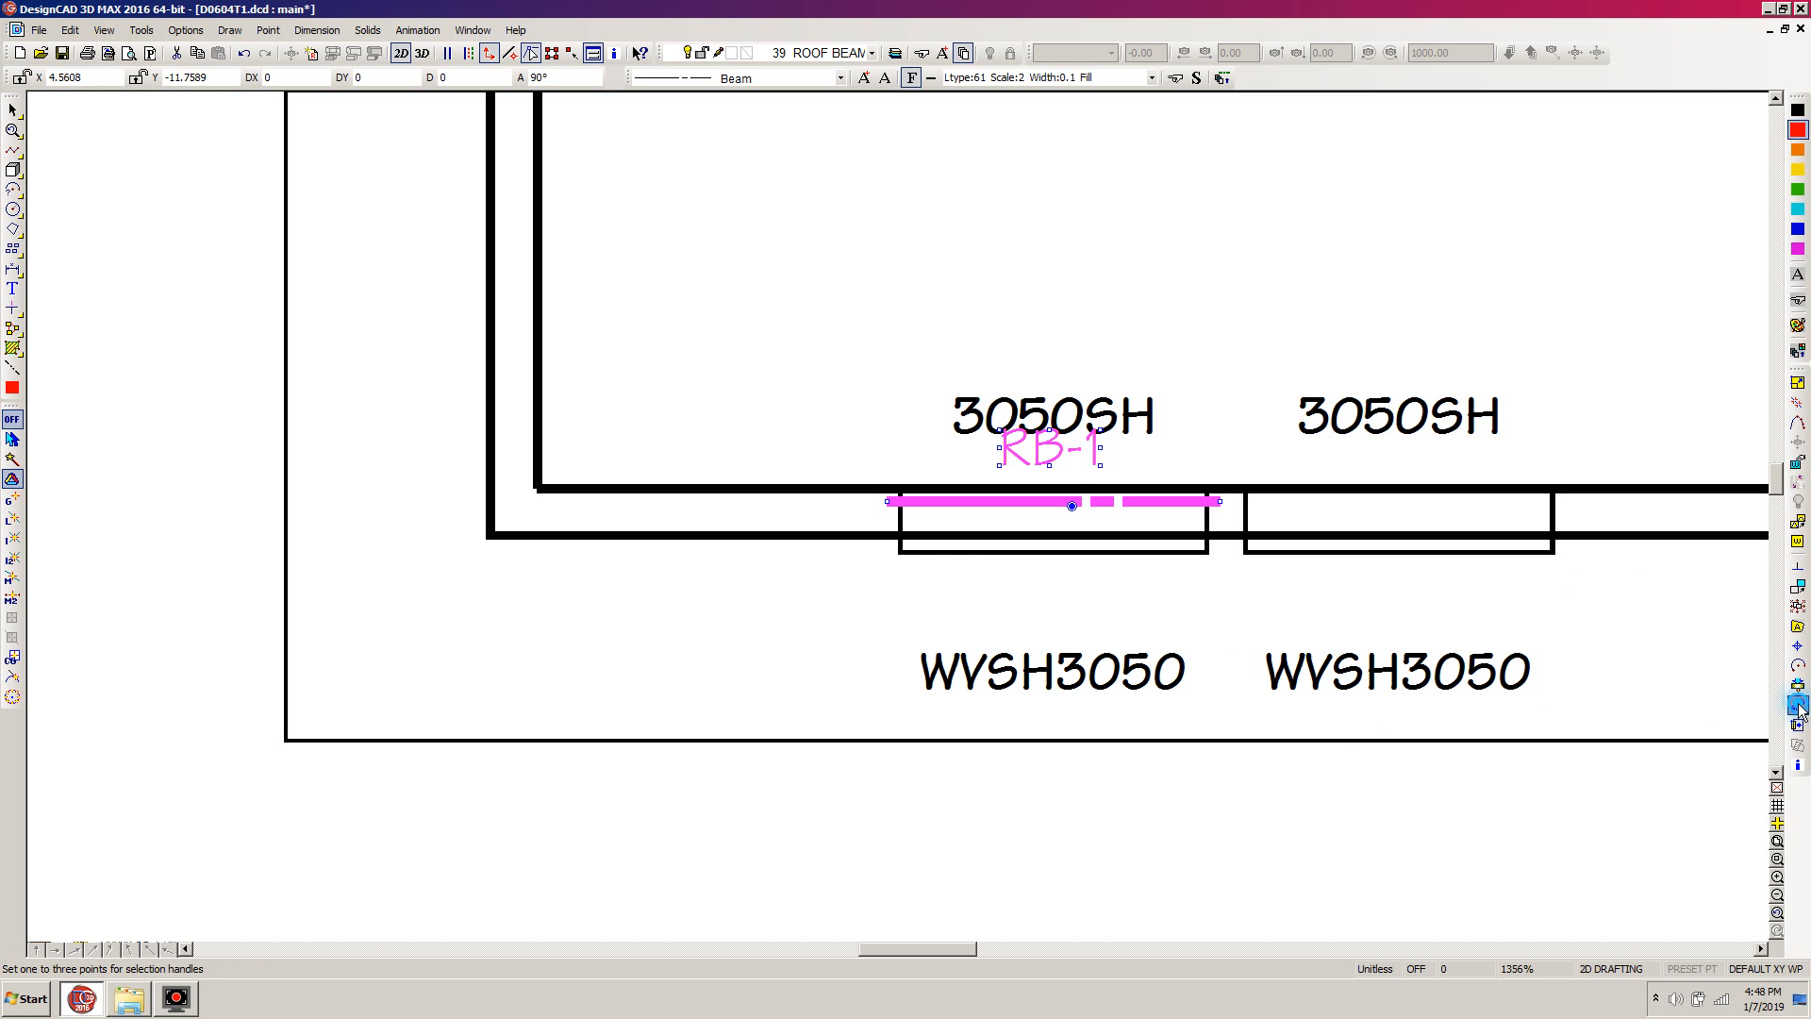
left_click(900, 552)
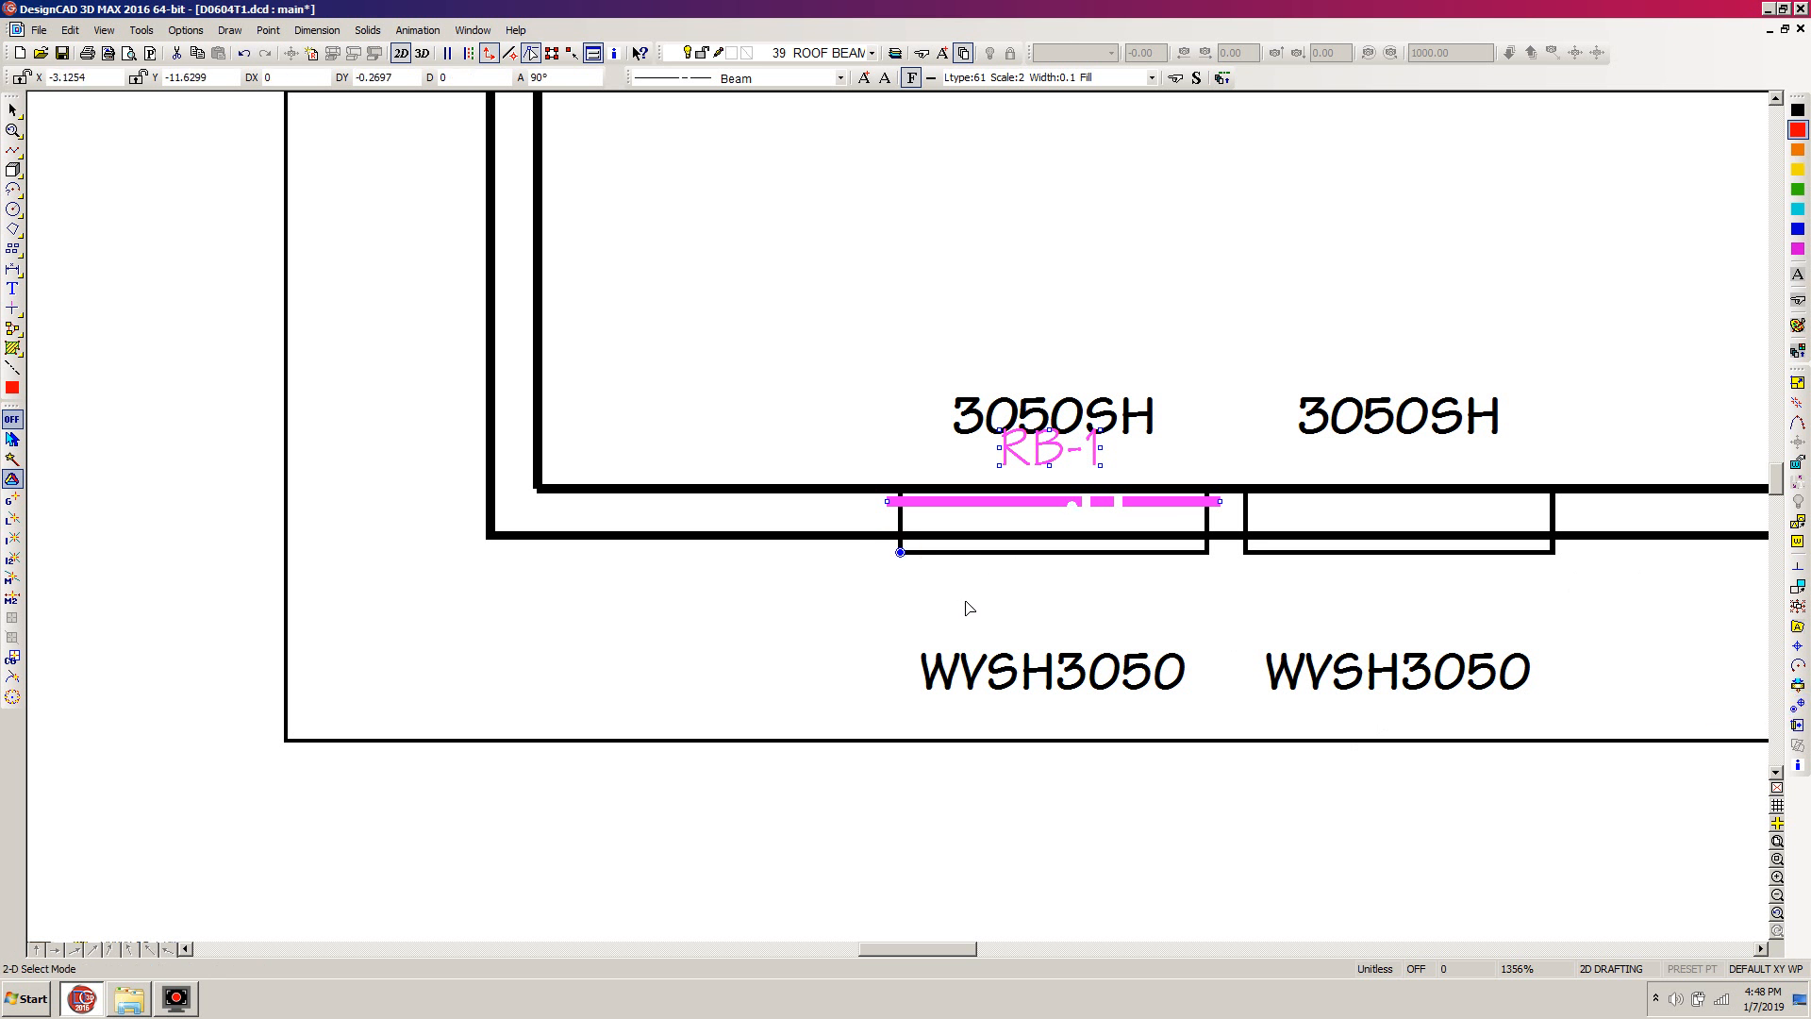
Copy the beam and RB-1 label to the matching corners of the other three 3050SH windows along the lower wall
scroll(964, 606, "down", 2)
key("c")
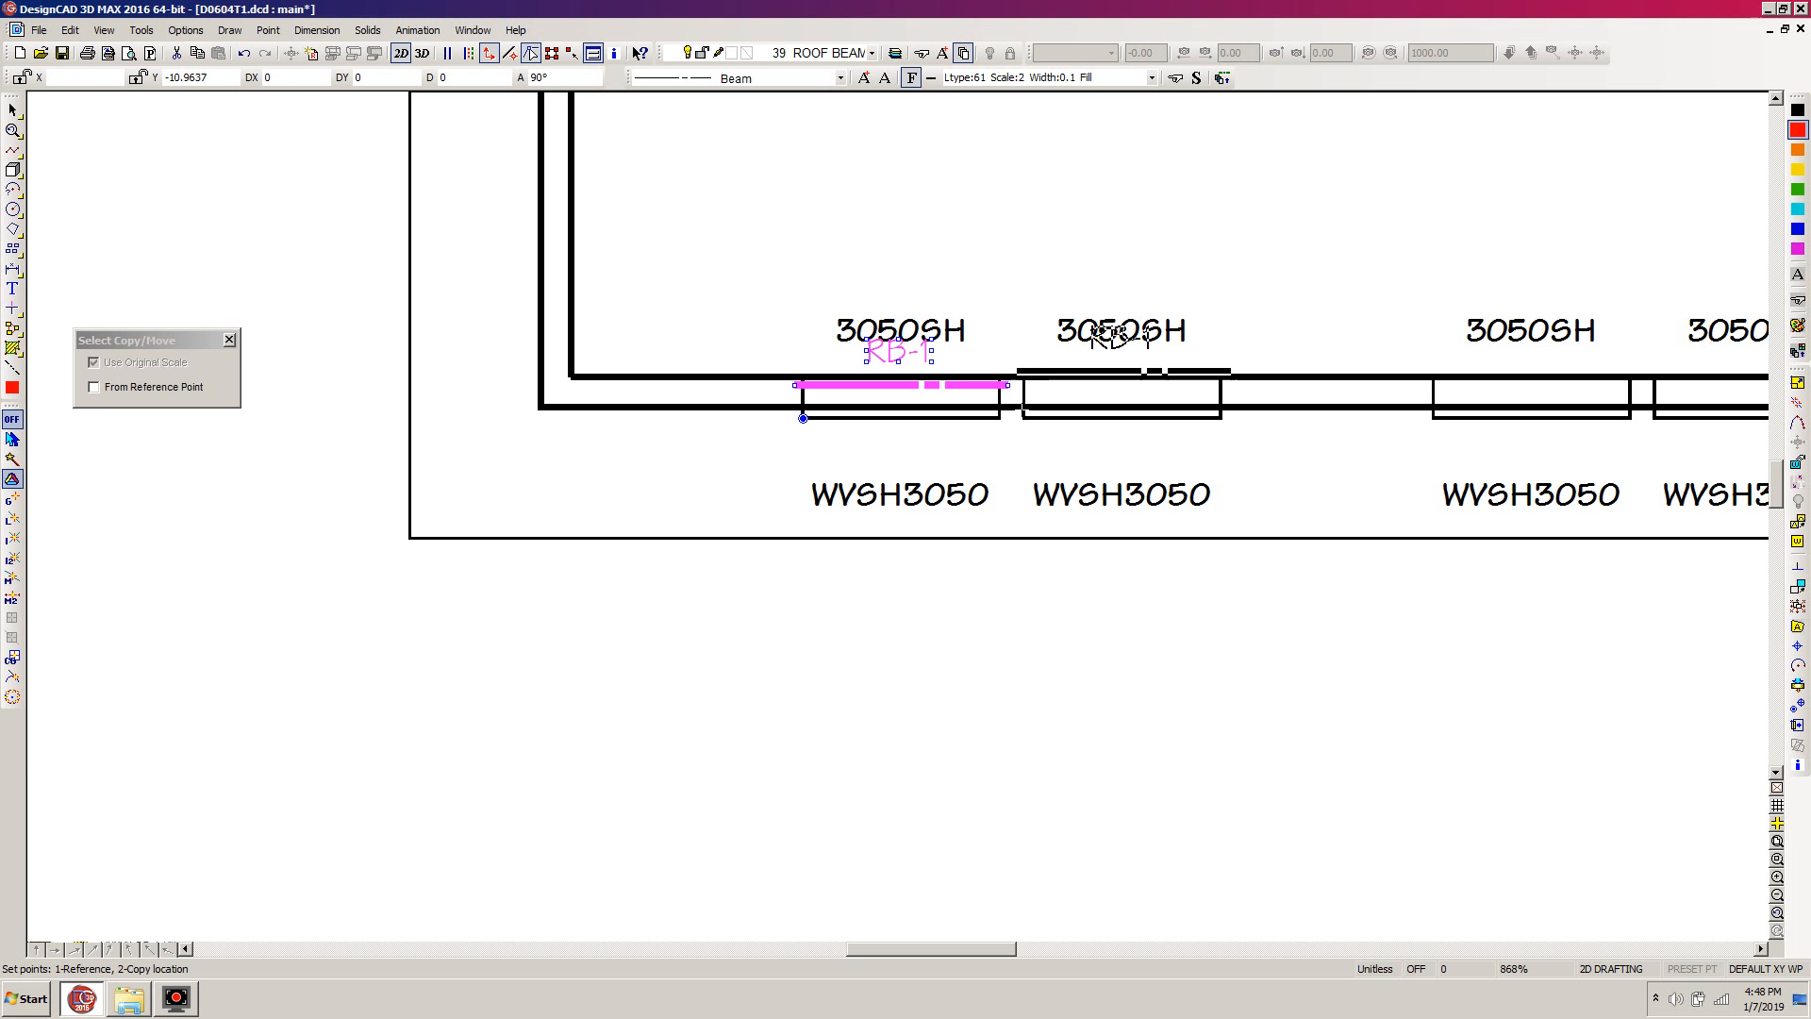
left_click(1024, 418)
left_click(1427, 417)
left_click(1656, 423)
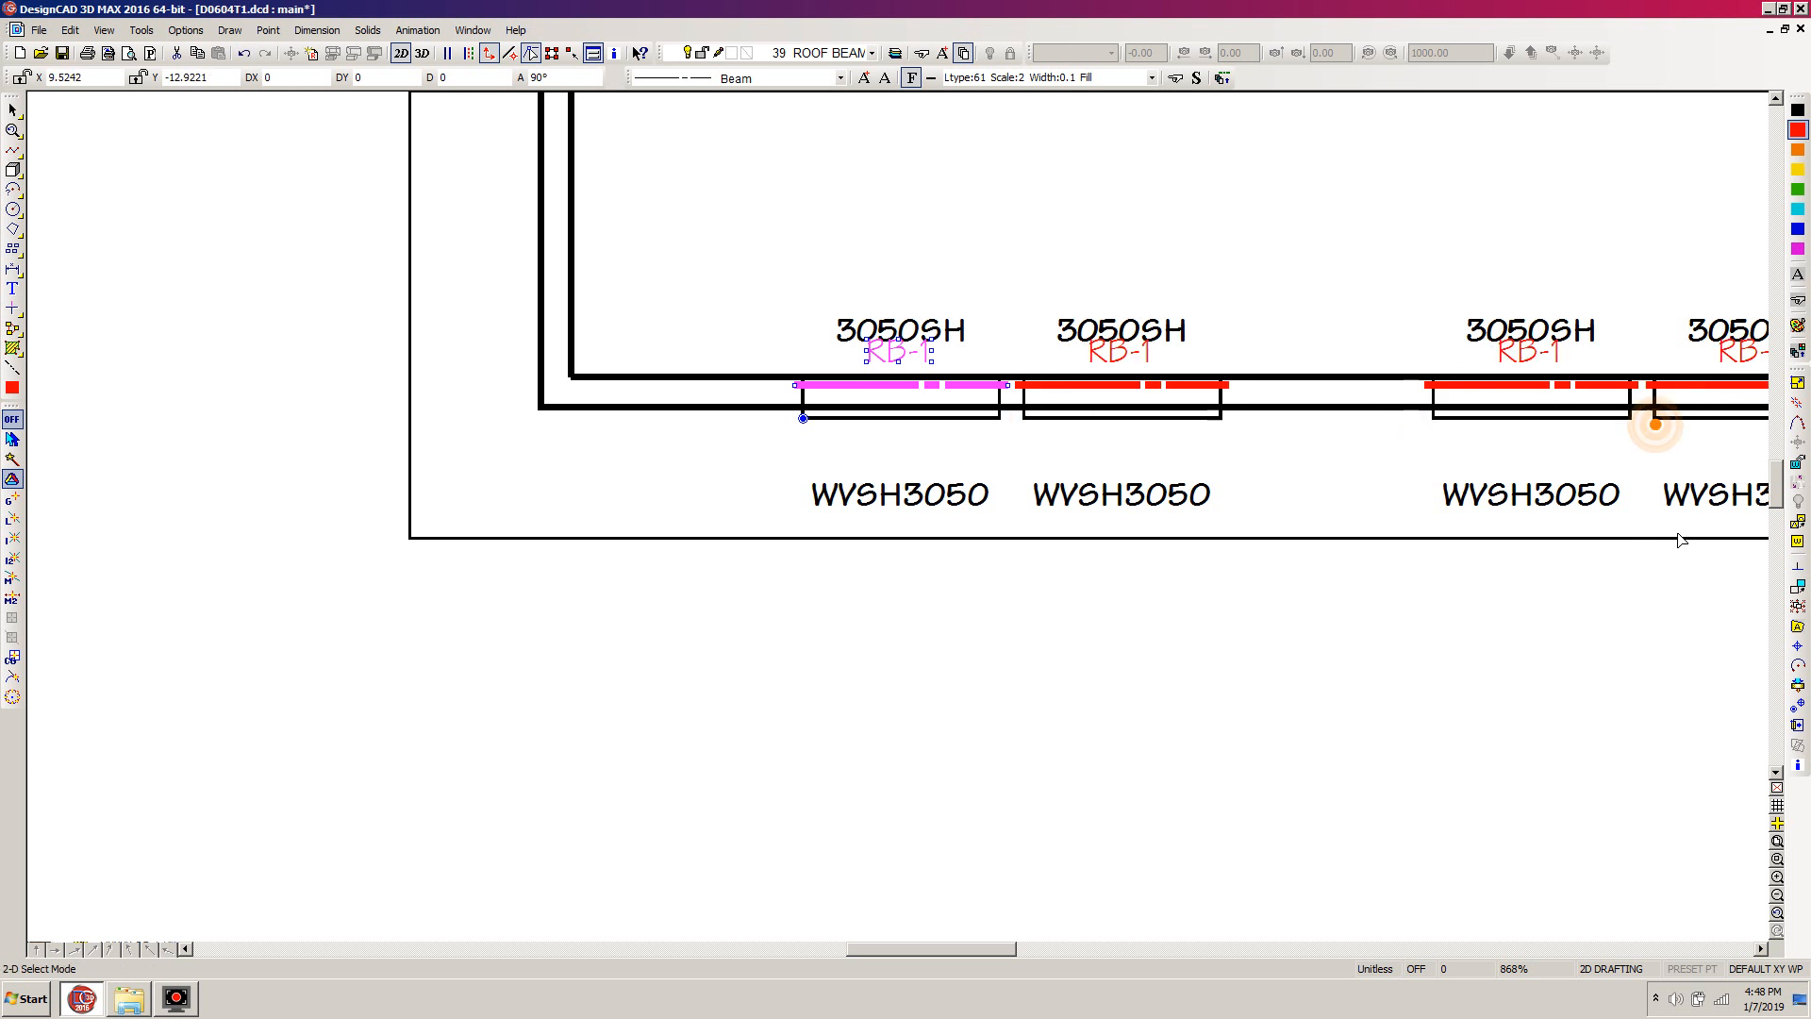
Duplicate the leftmost beam and label in place and rotate the selected set 180 degrees about its handle
left_click_drag(1778, 486, 1778, 462)
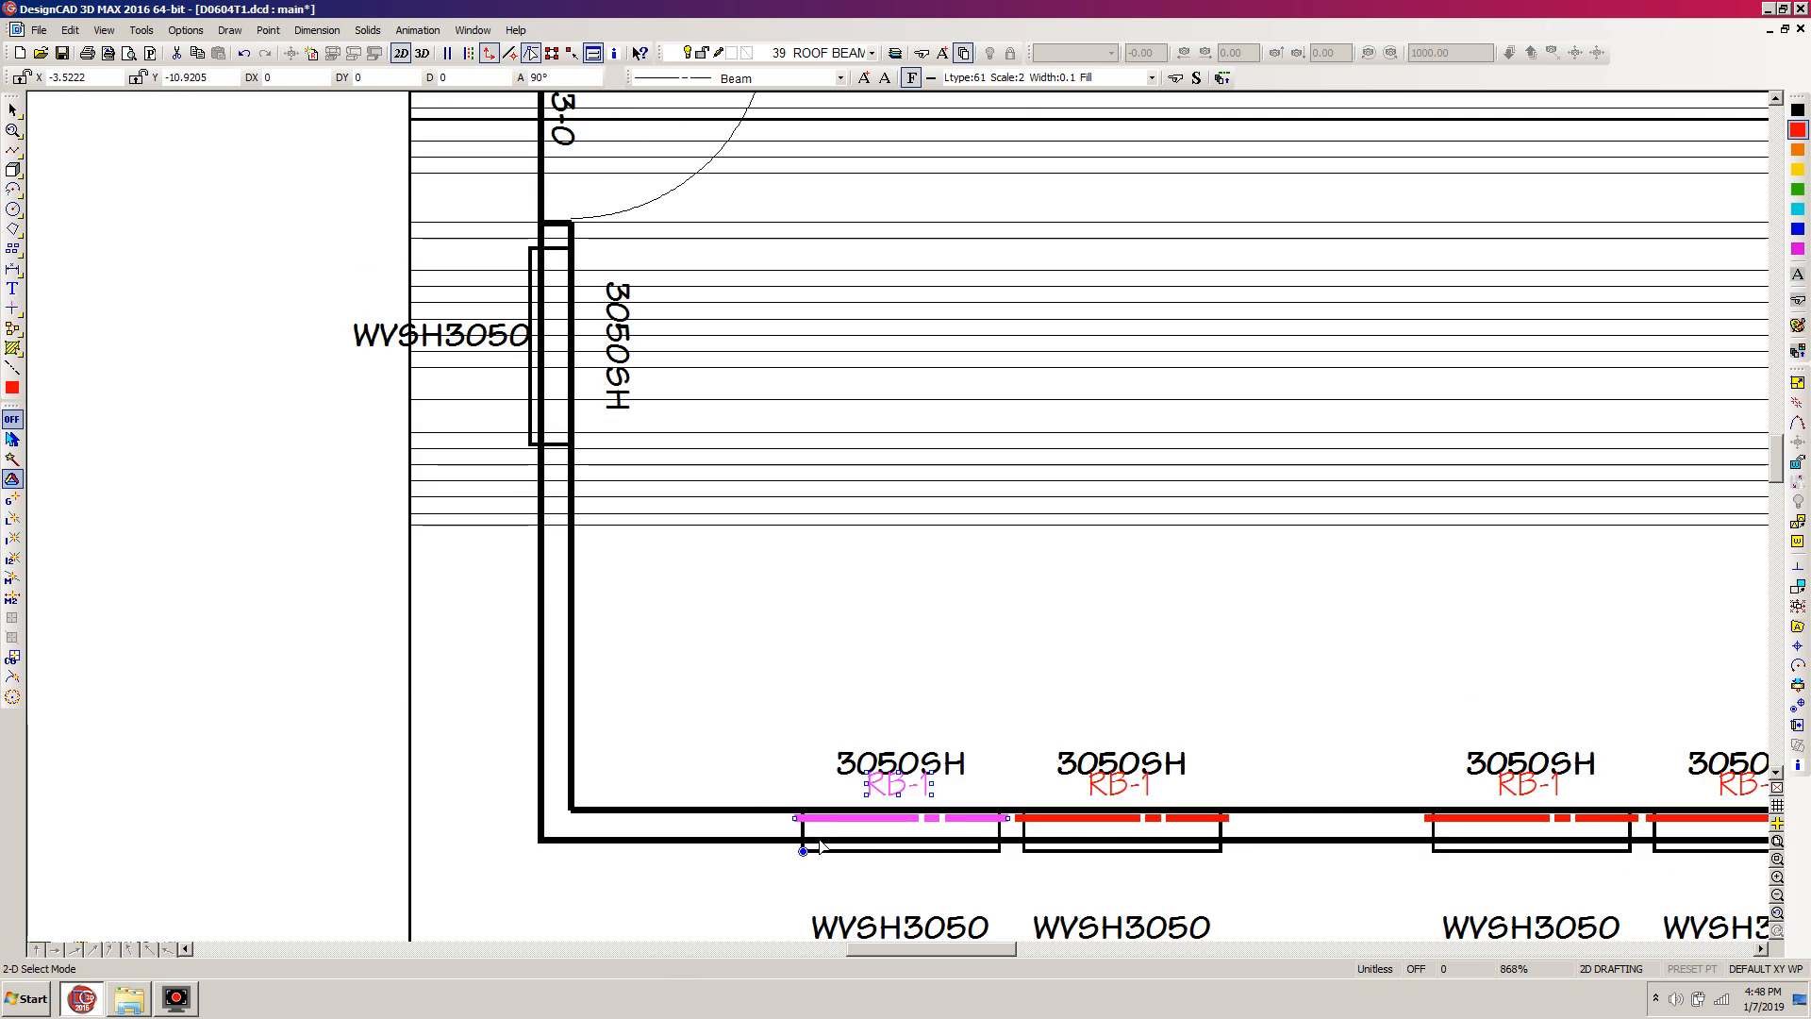
key("m")
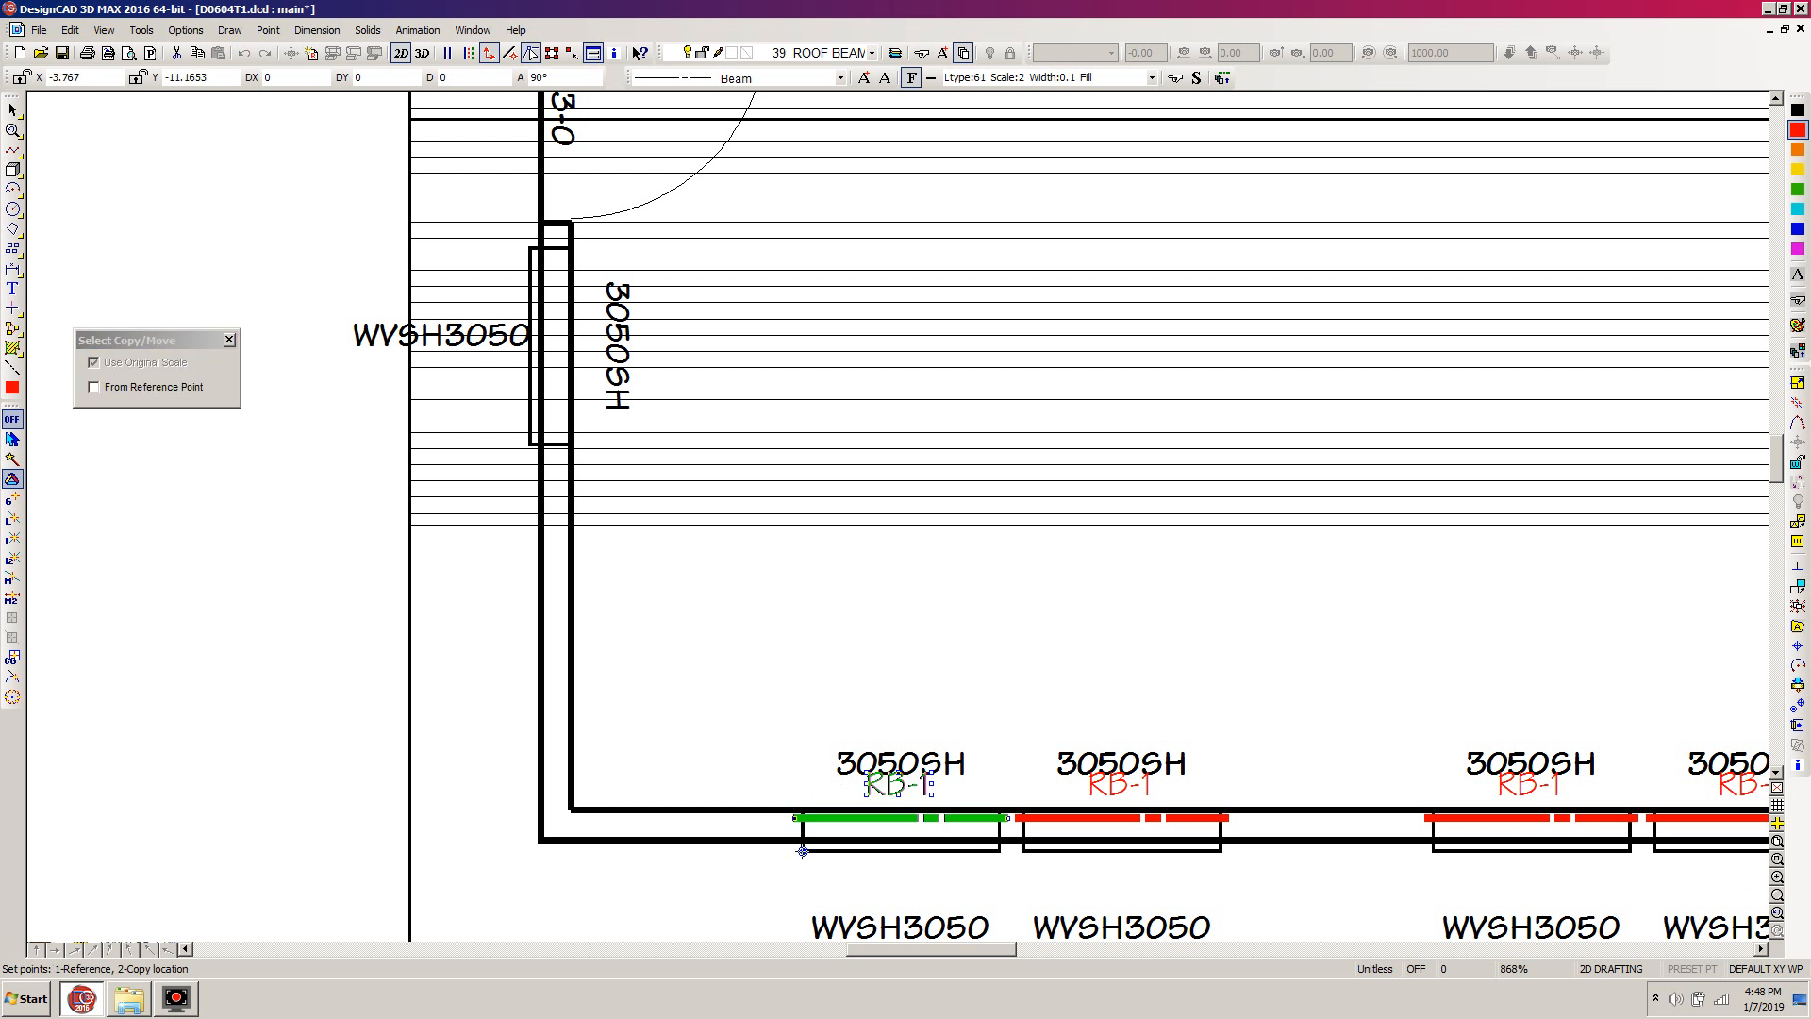
right_click(802, 850)
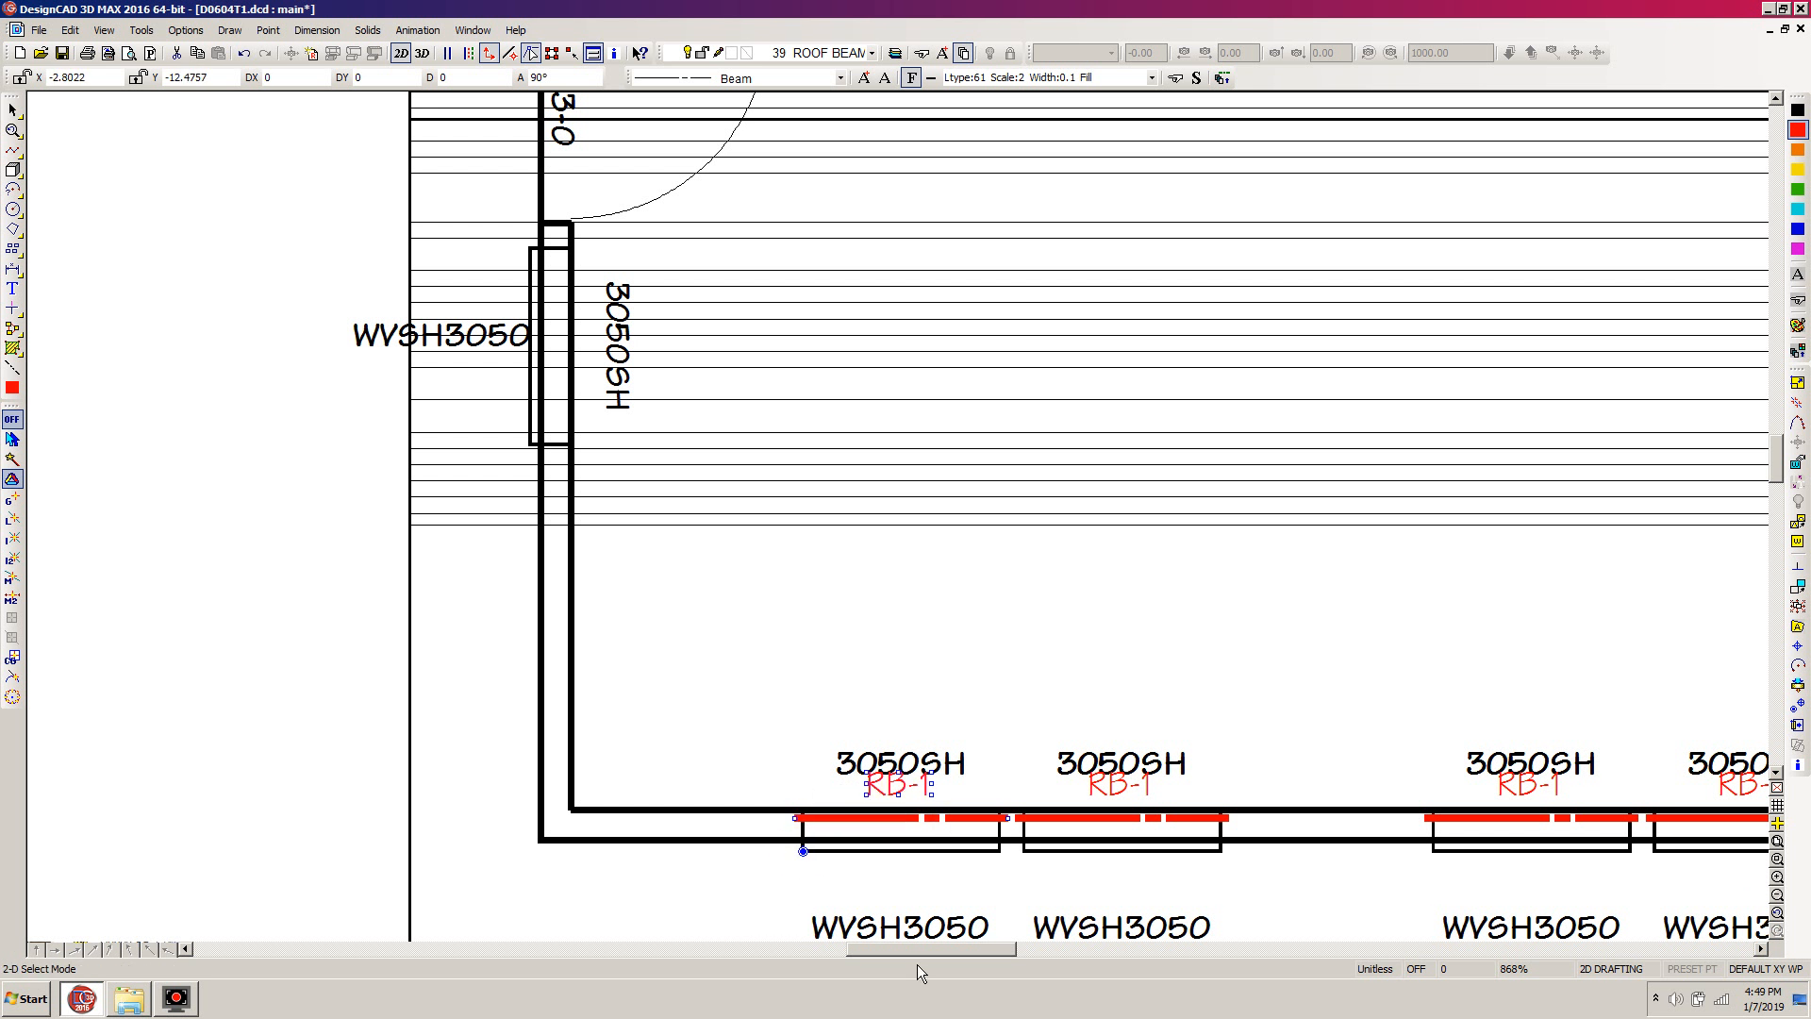
key("r")
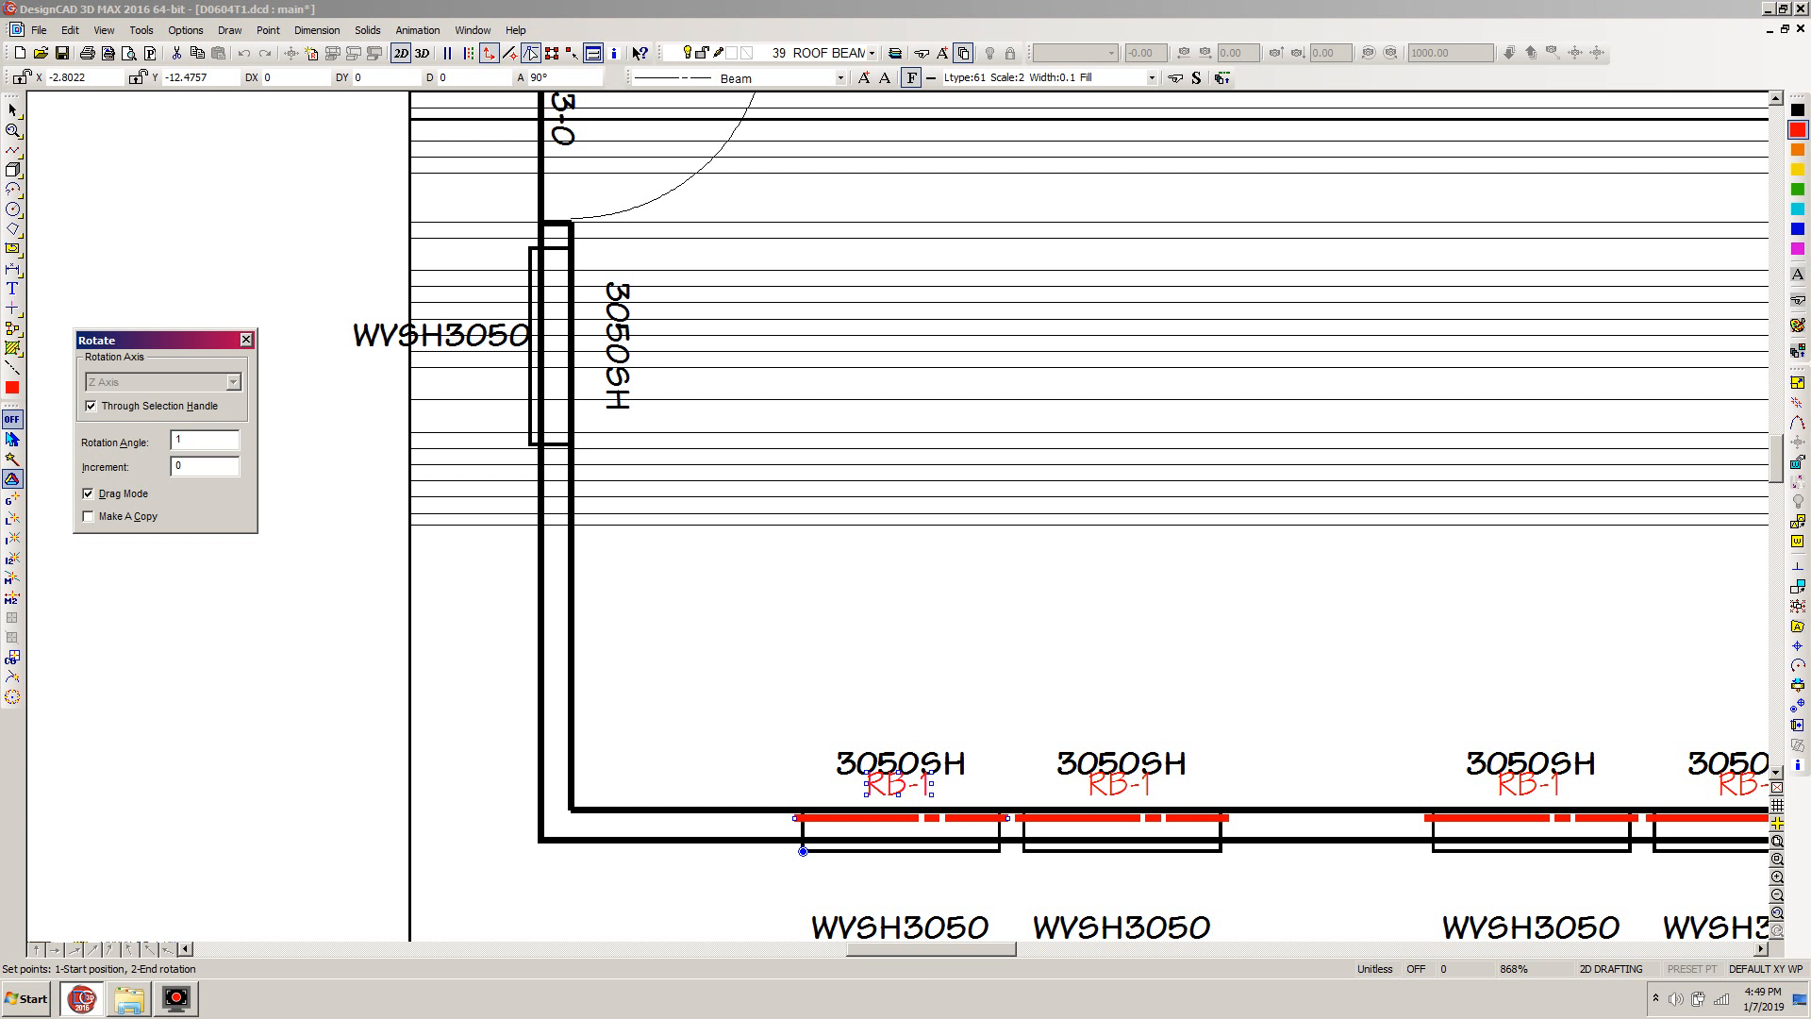
type("180")
key("Return")
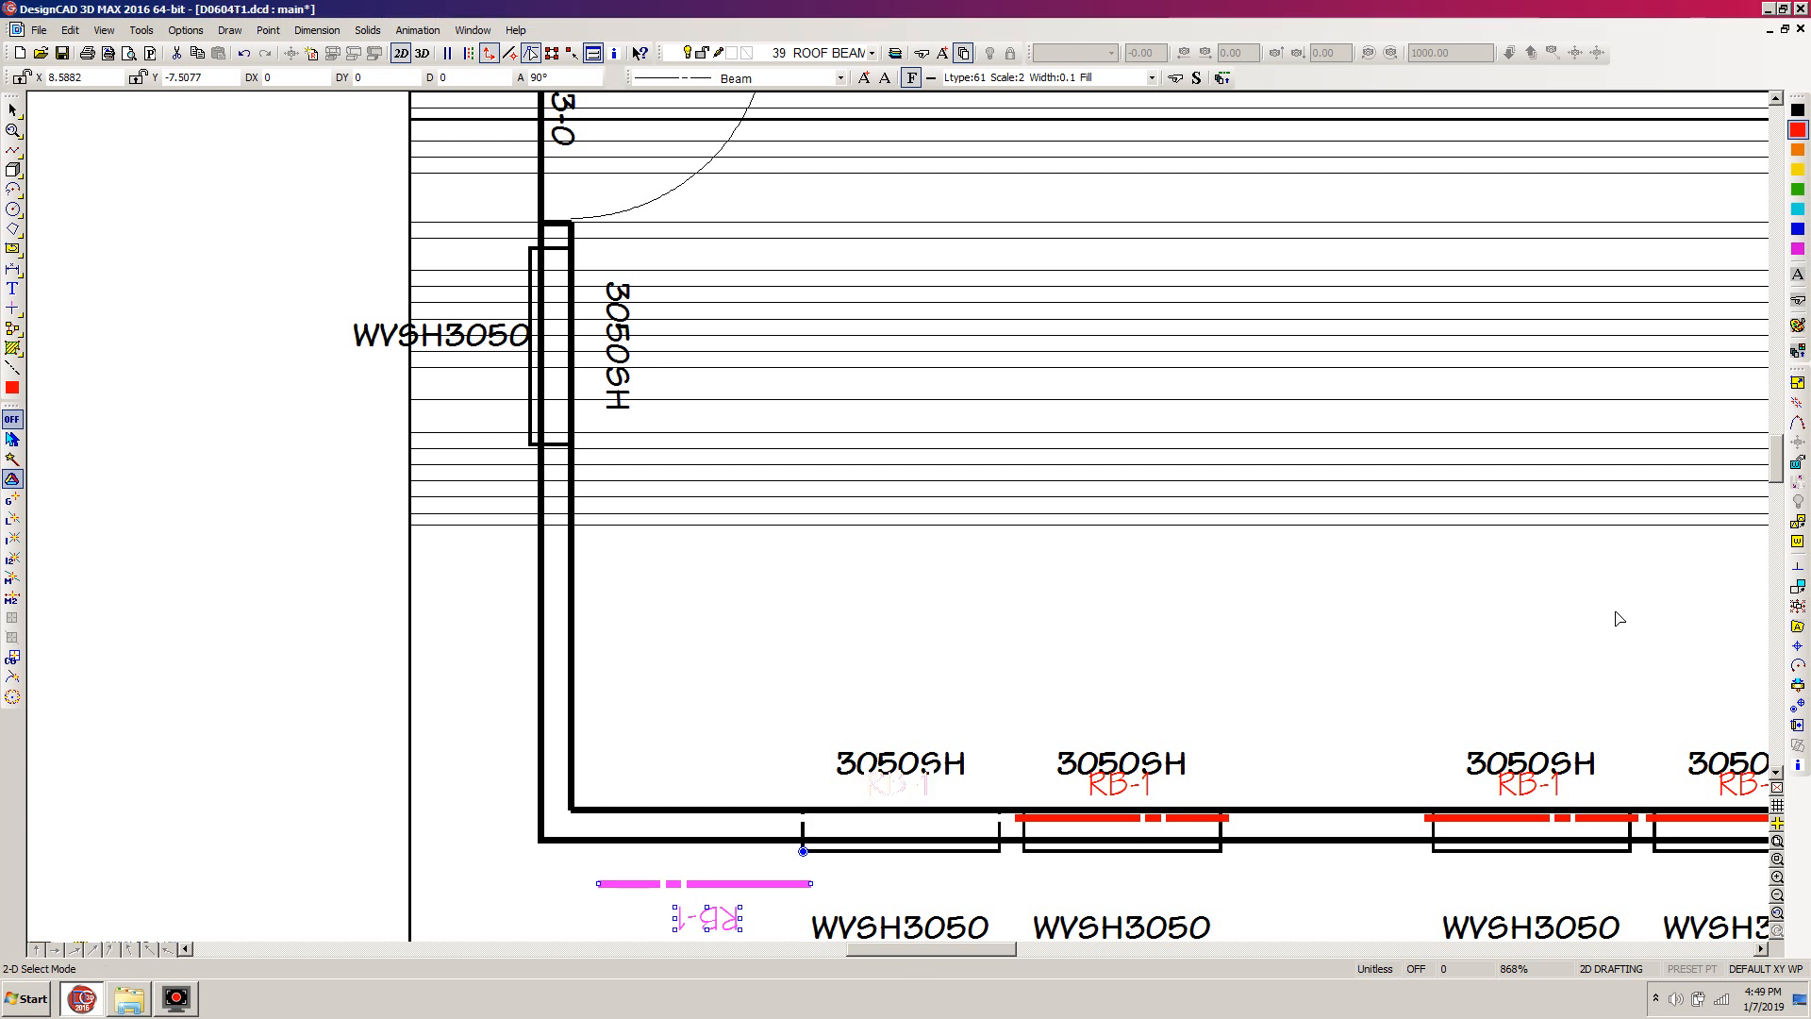
Move the rotated beam and label to the upper-right corner of the 3050SH window in the kitchen's upper wall
left_click_drag(1777, 461, 1778, 415)
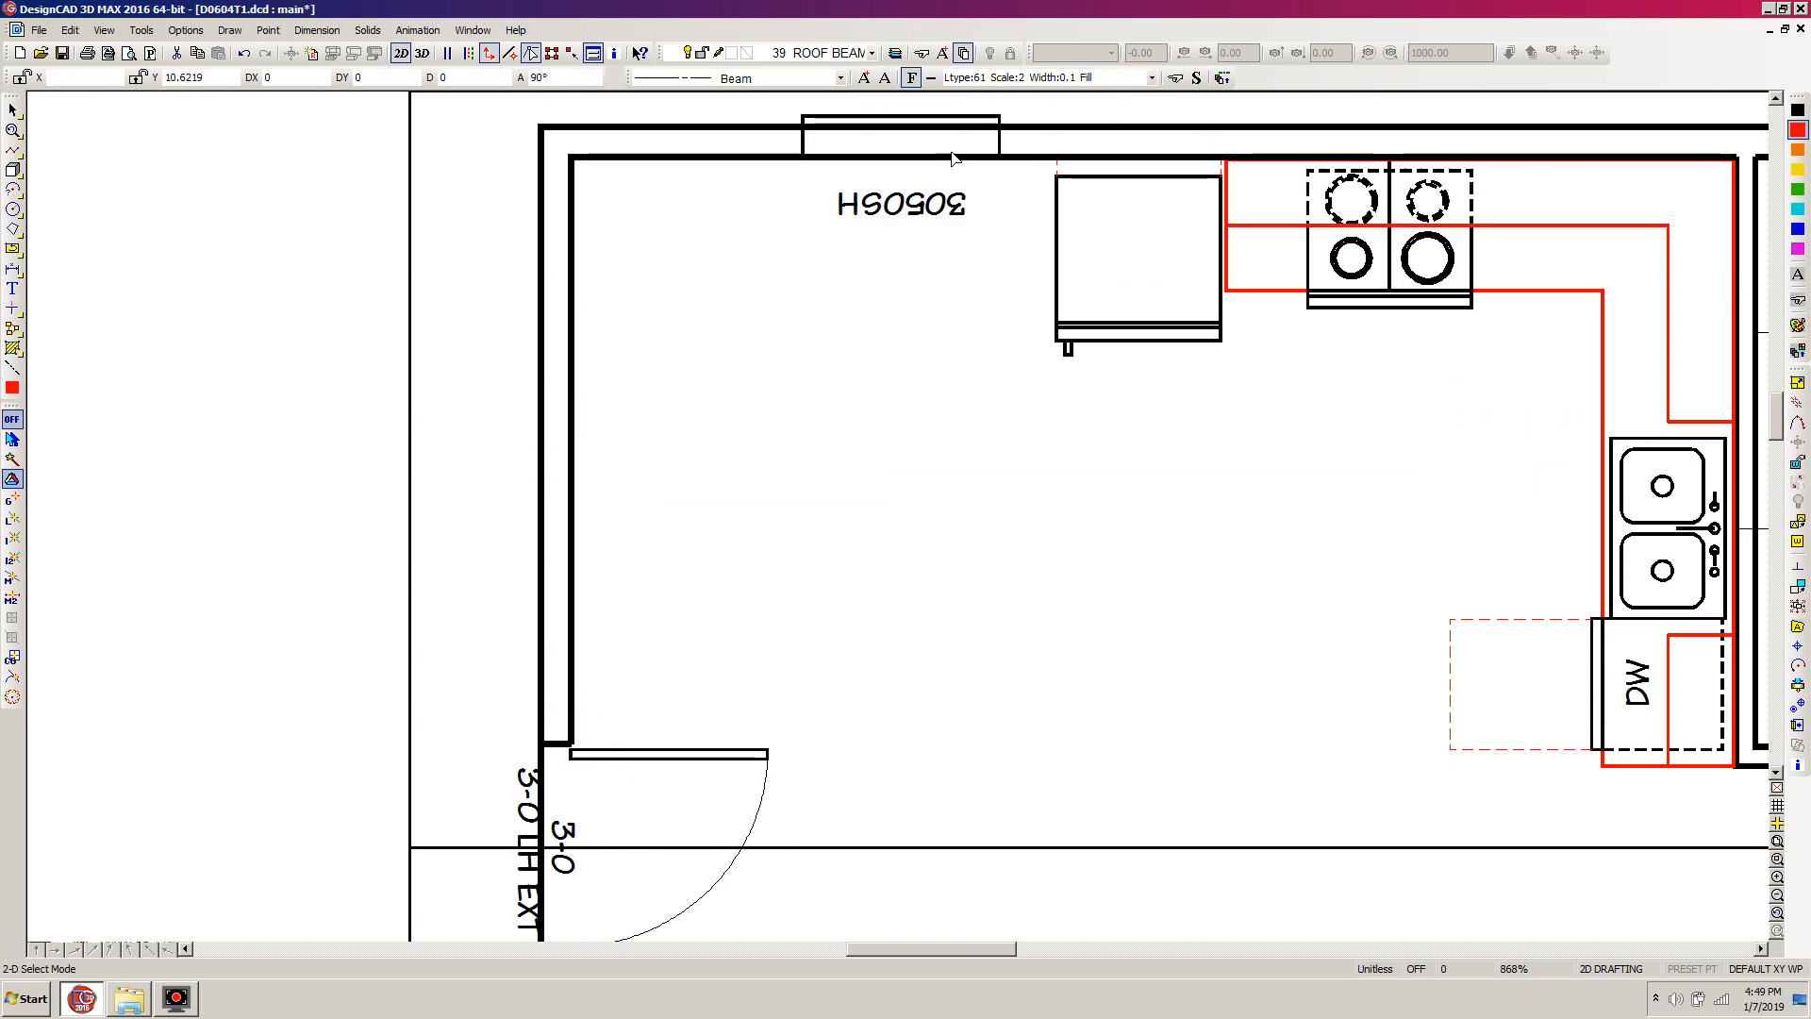
scroll(1254, 141, "up", 1)
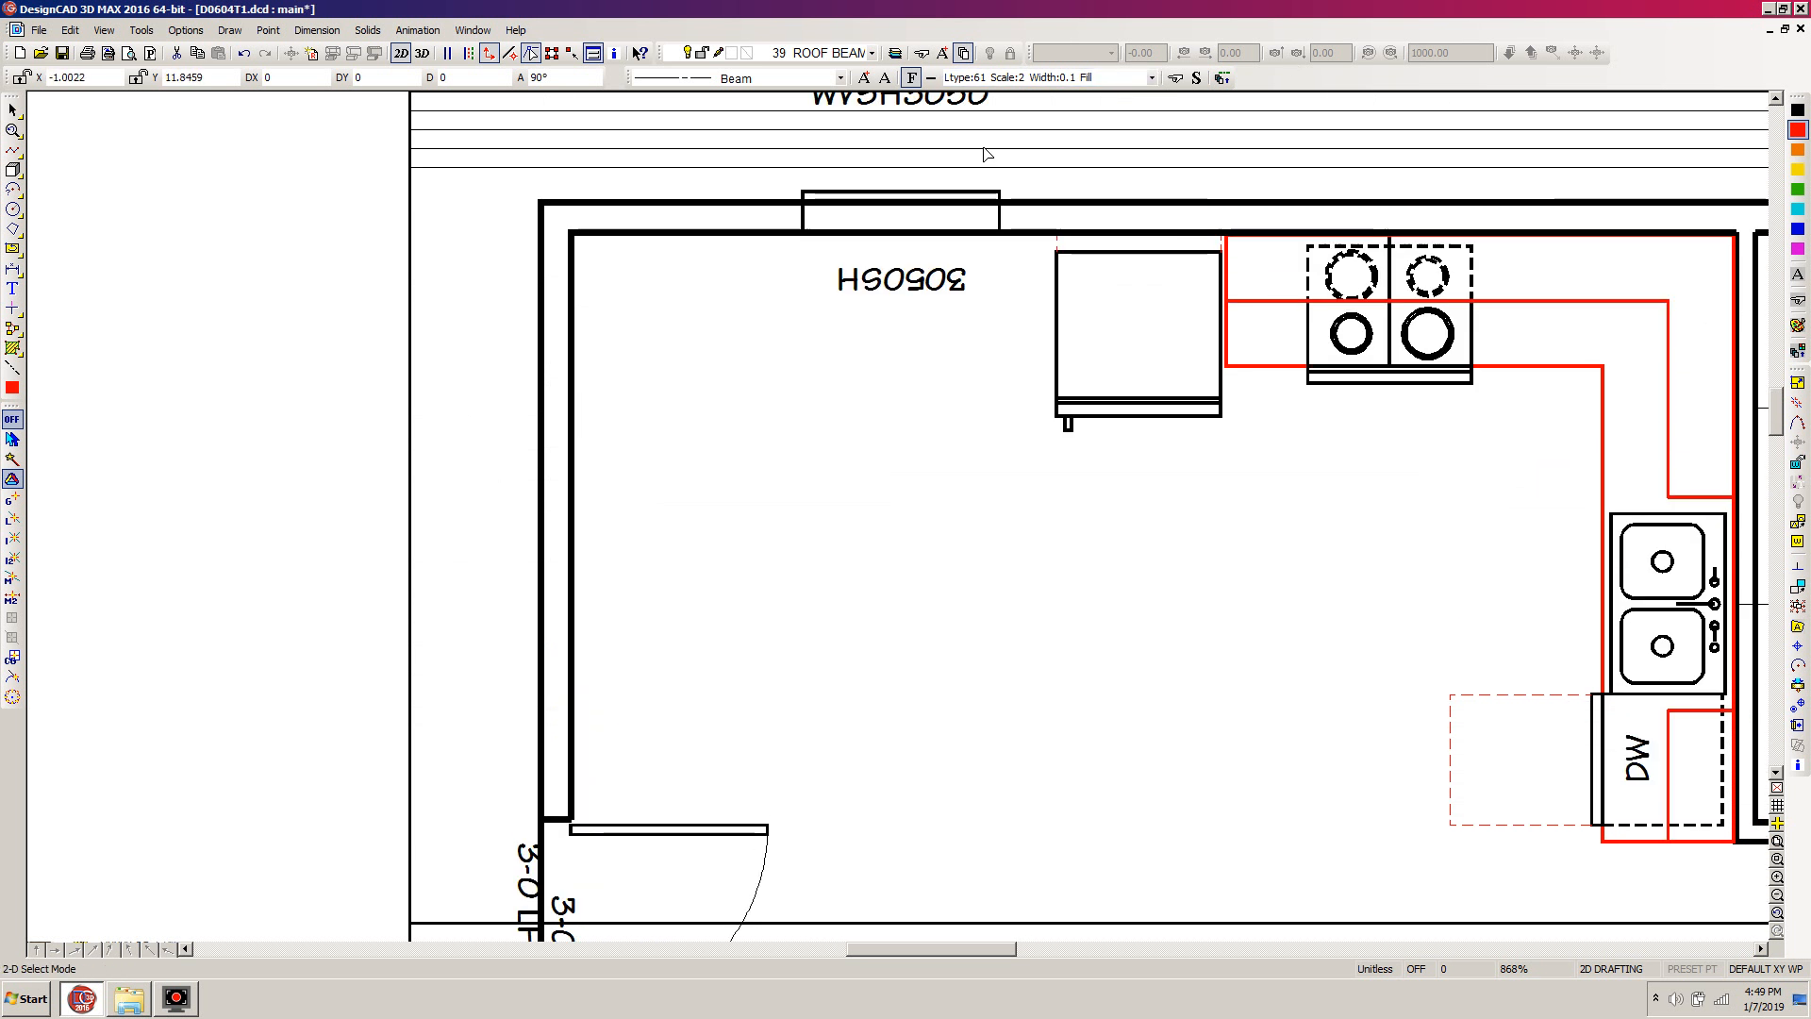
key("ctrl+v")
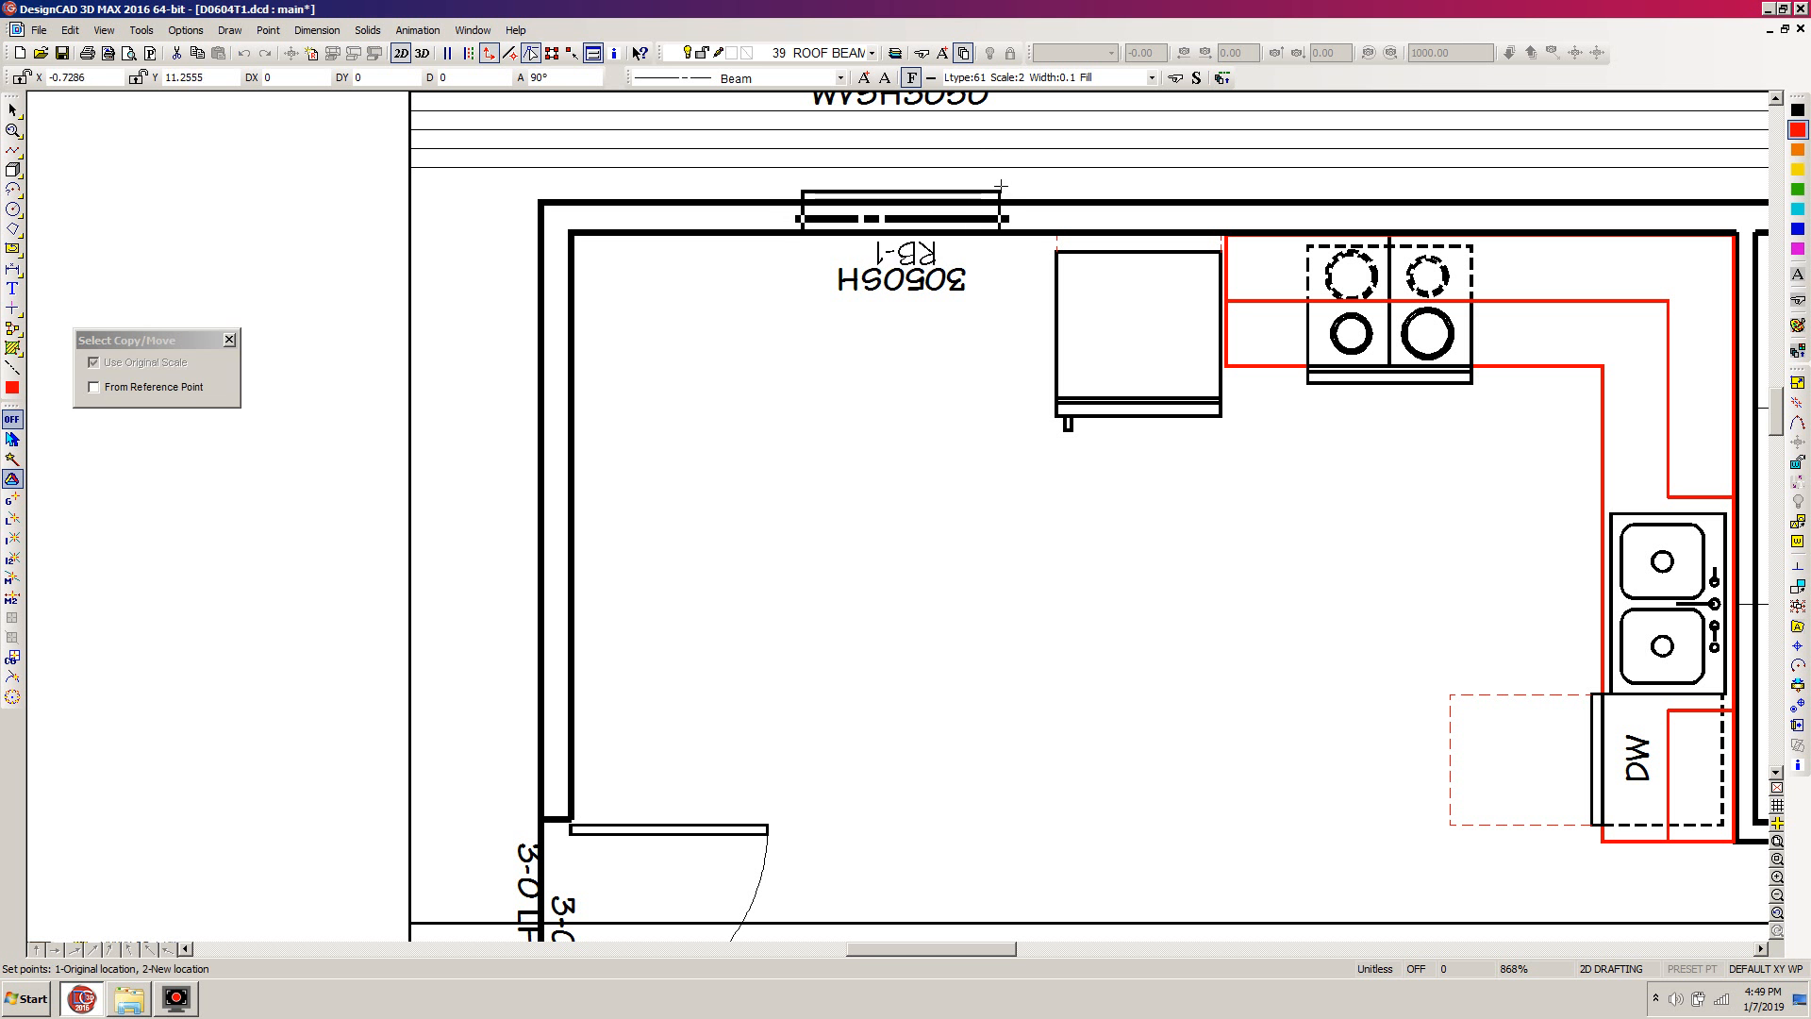
left_click(1001, 188)
Rotate the upside-down RB-1 label at the kitchen window 180 degrees so it reads upright
left_click(904, 262)
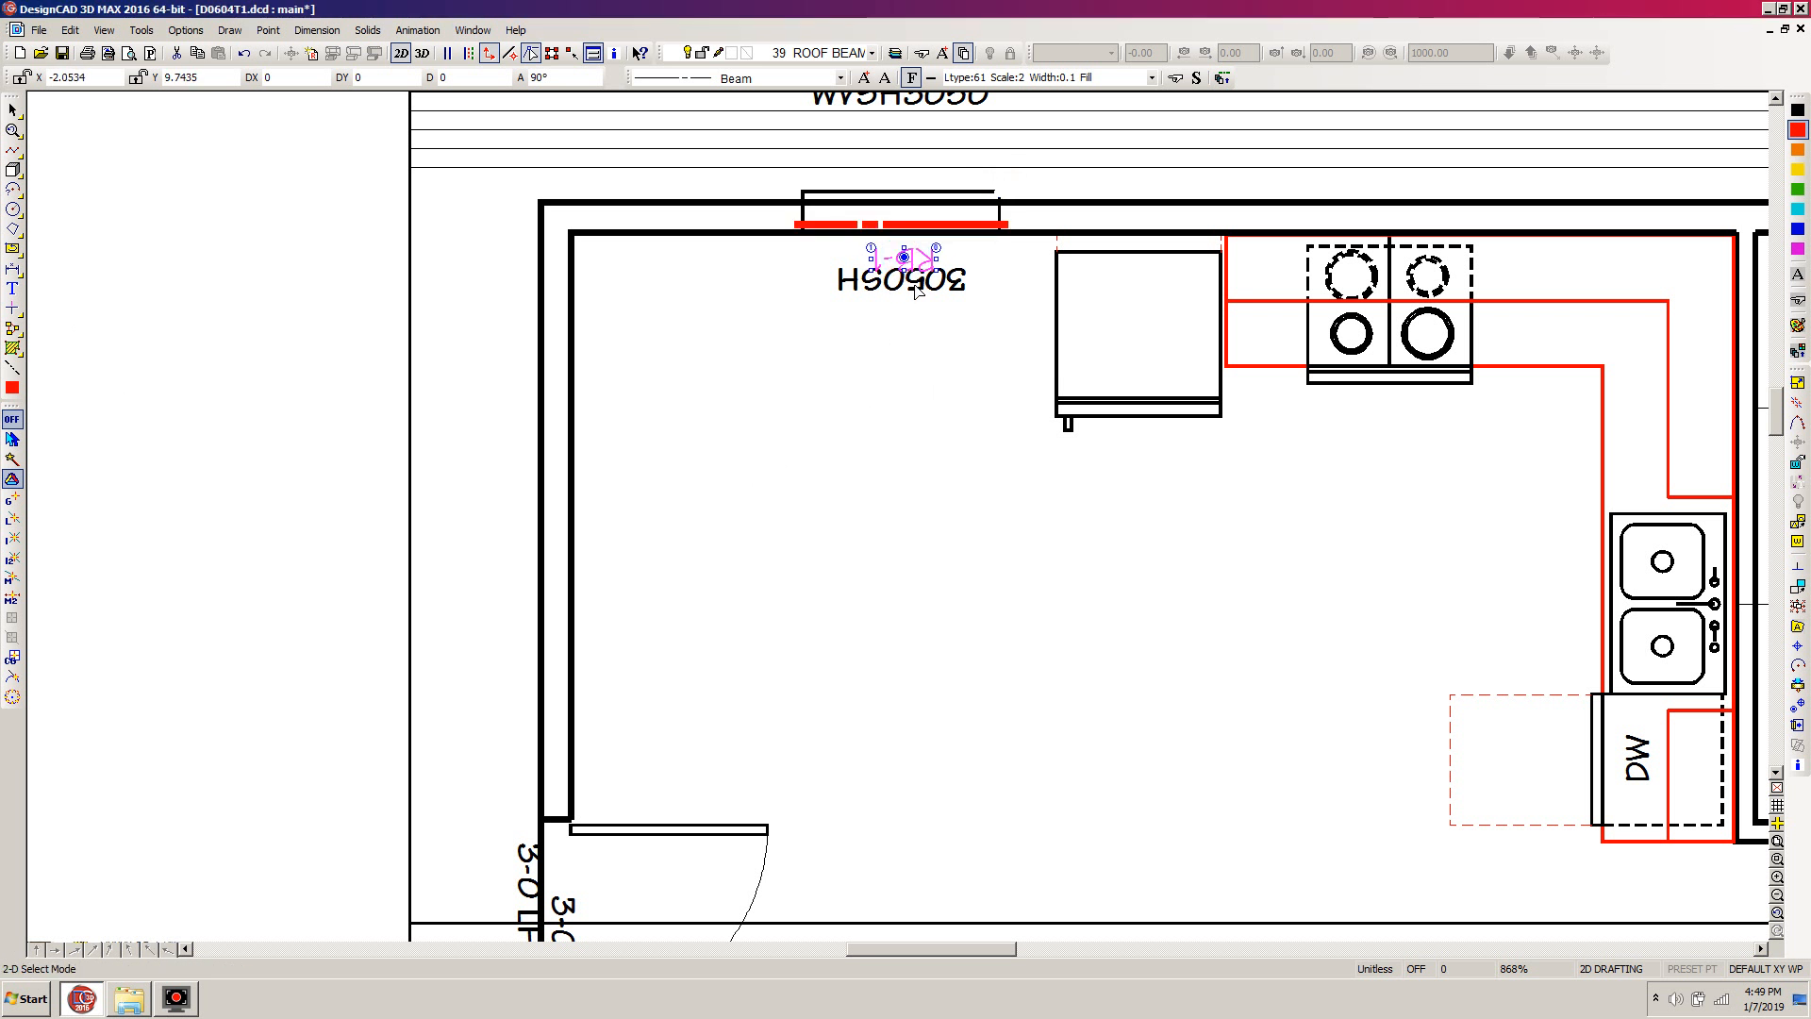
type("r")
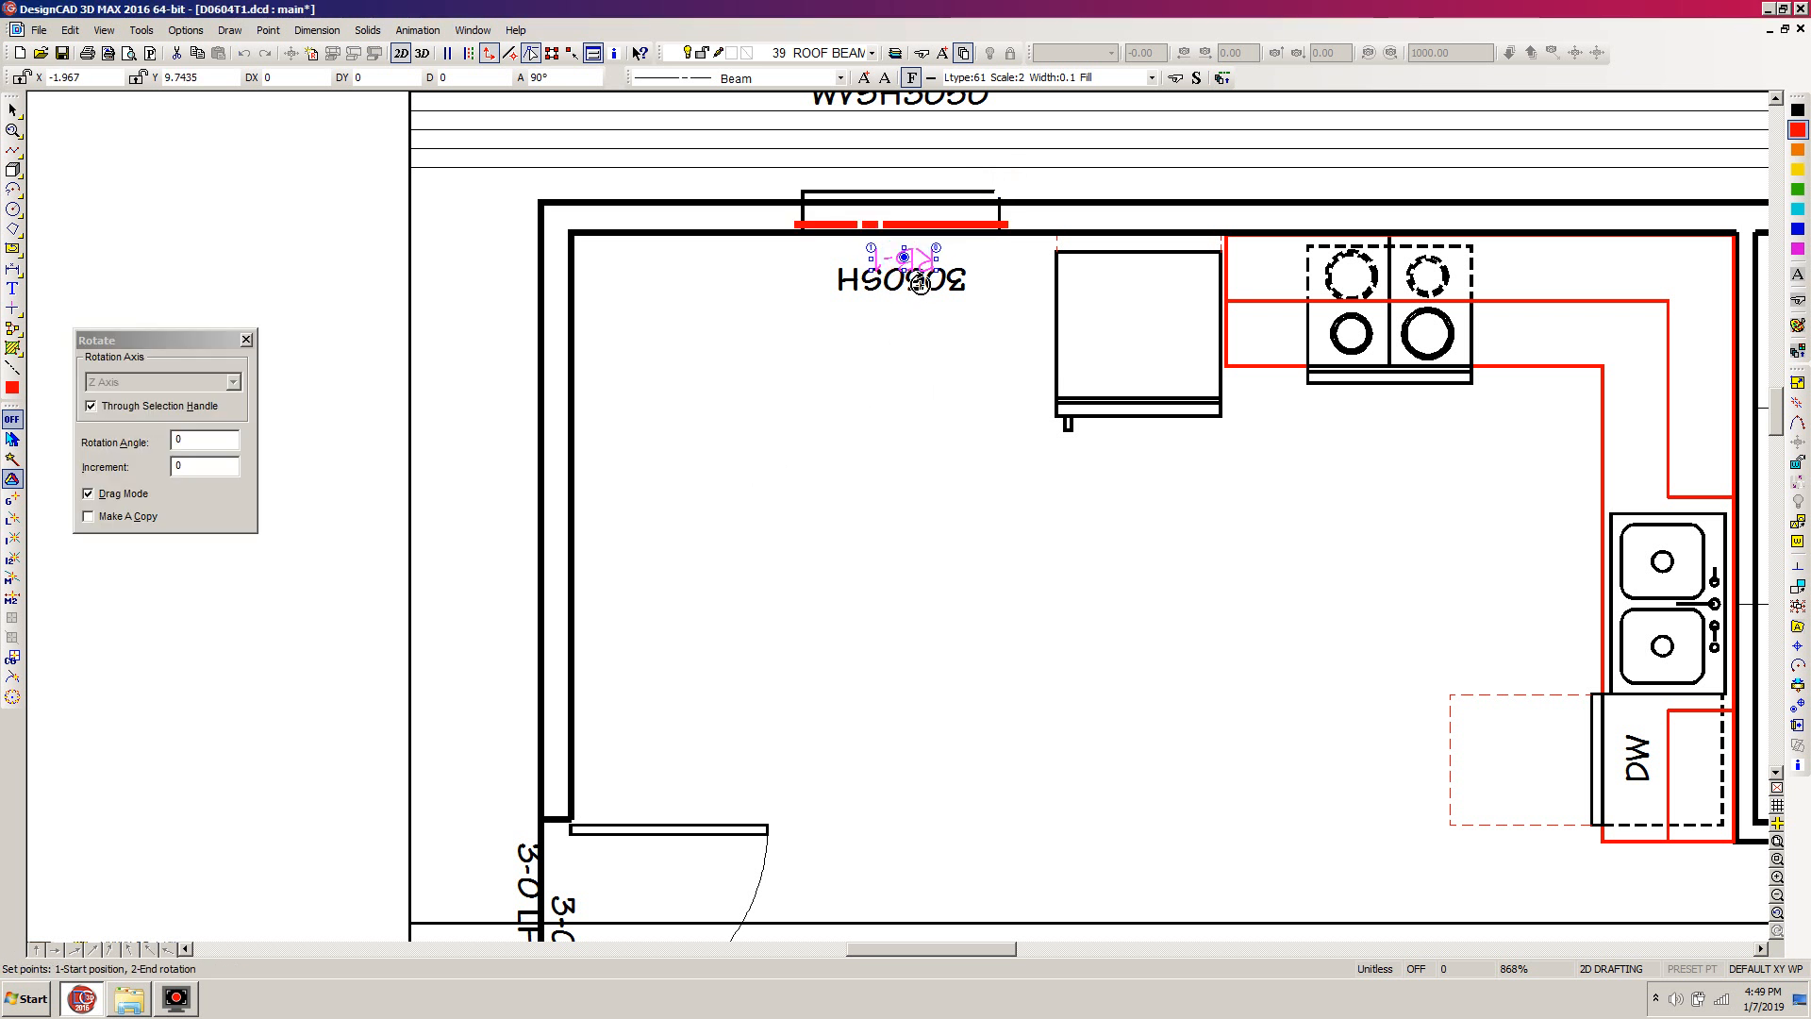
type("180")
key("Return")
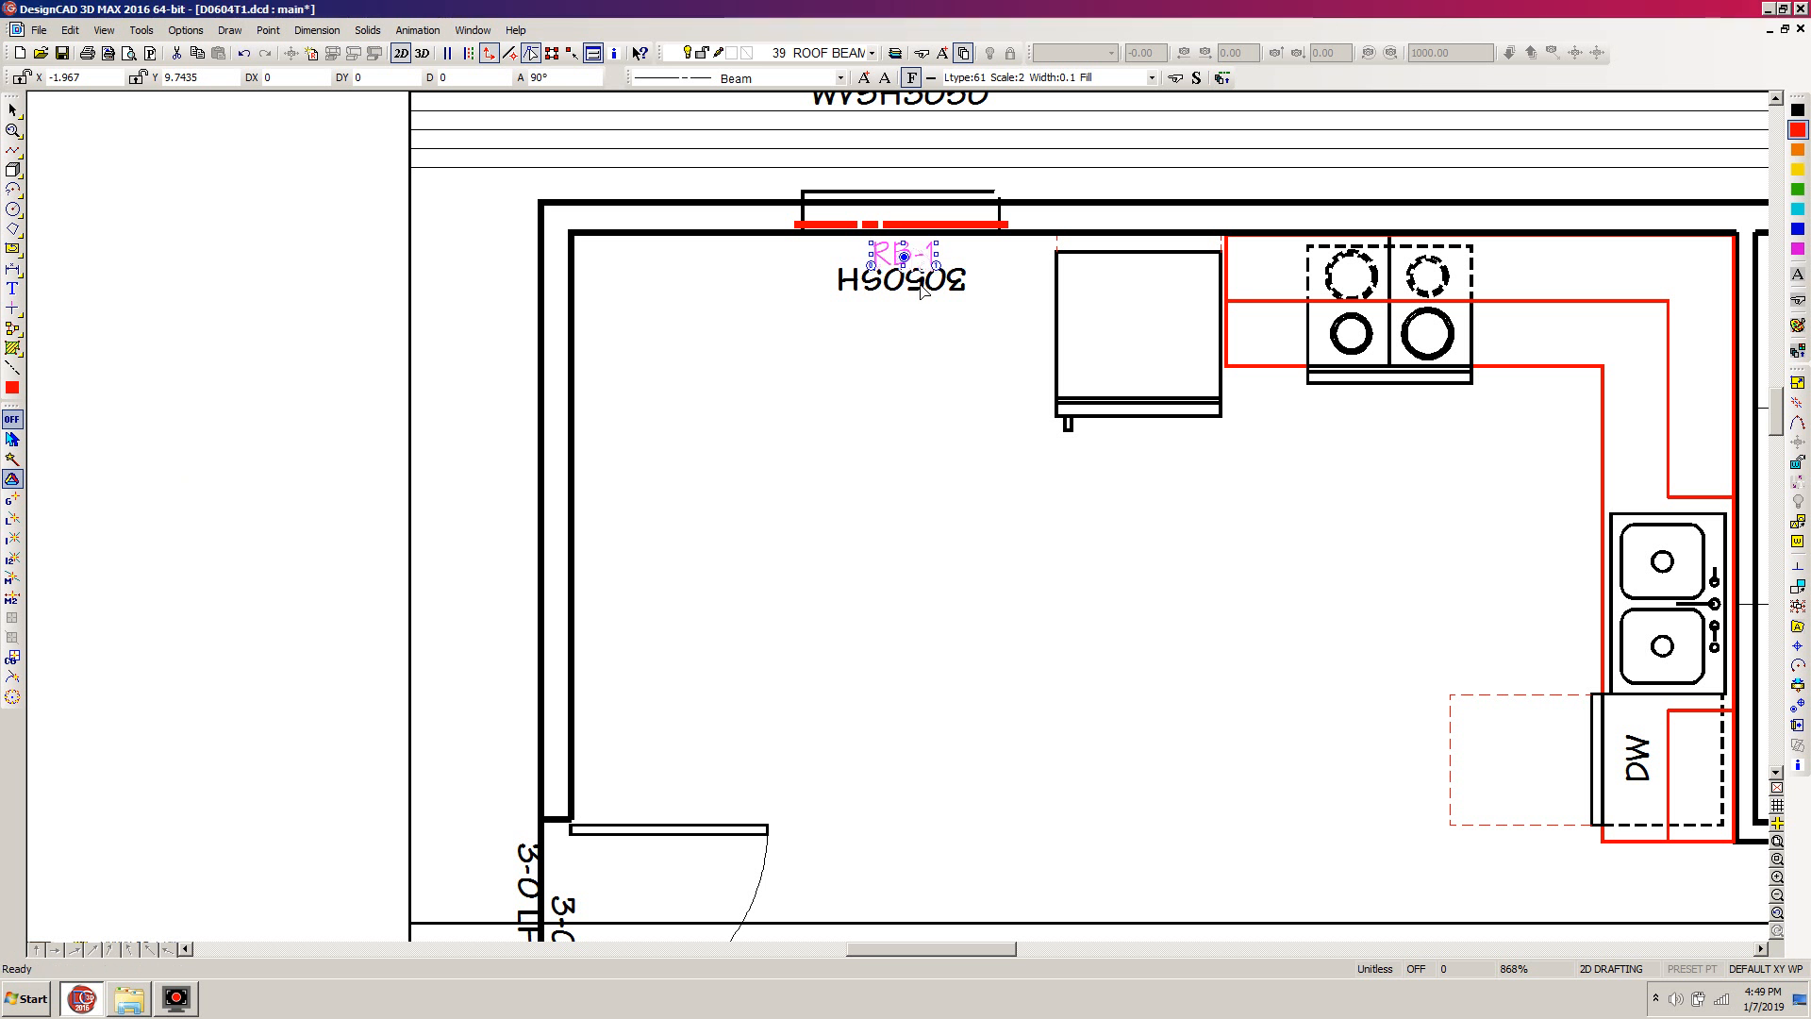
left_click(875, 431)
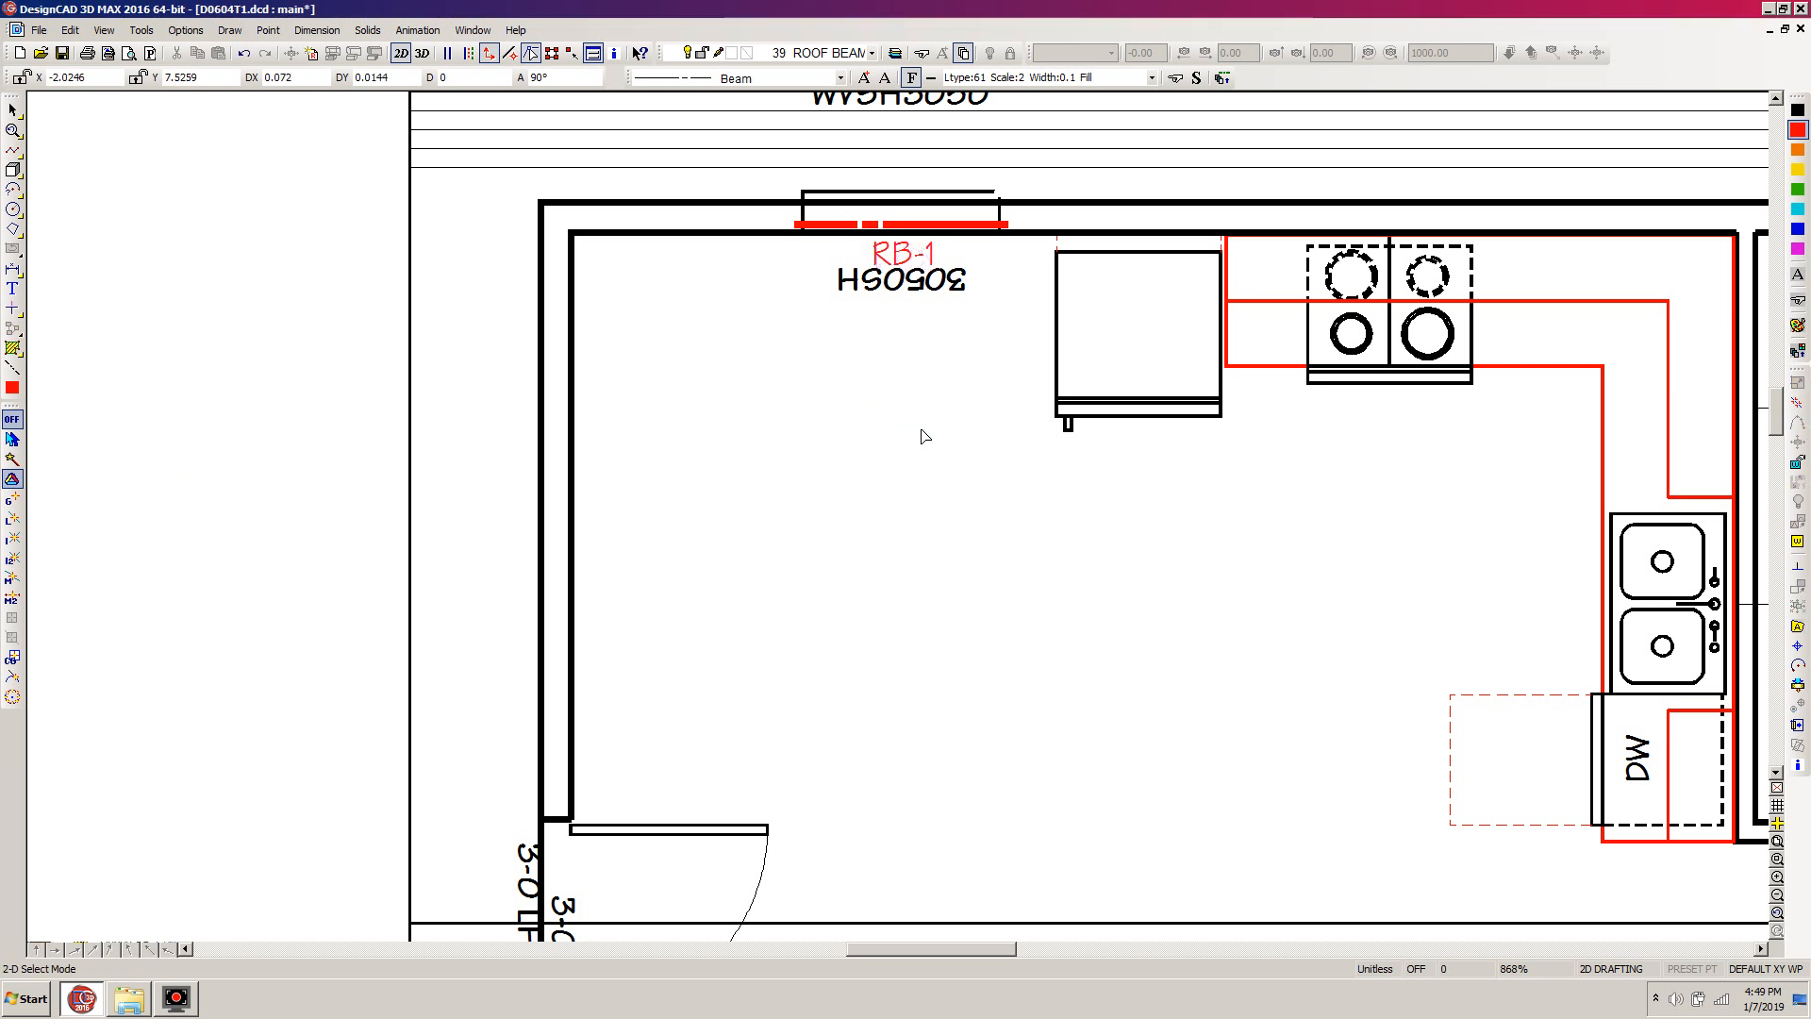
scroll(898, 518, "down", 2)
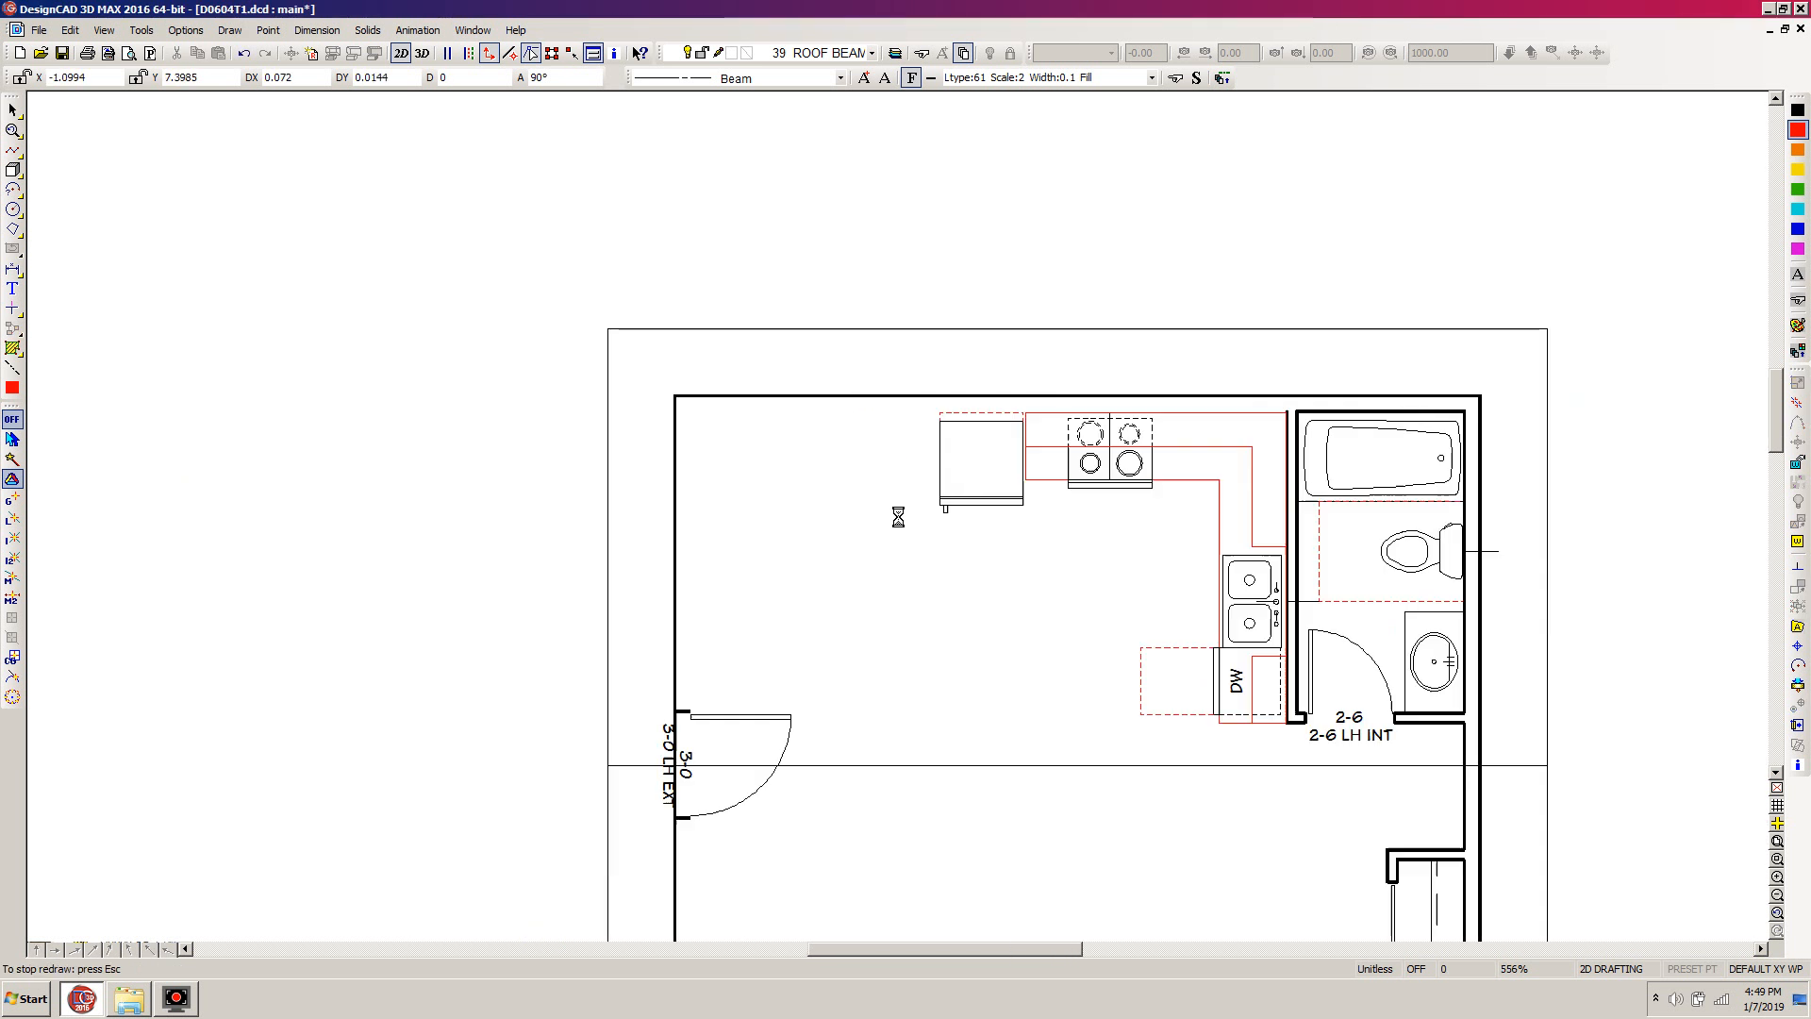
scroll(956, 554, "down", 2)
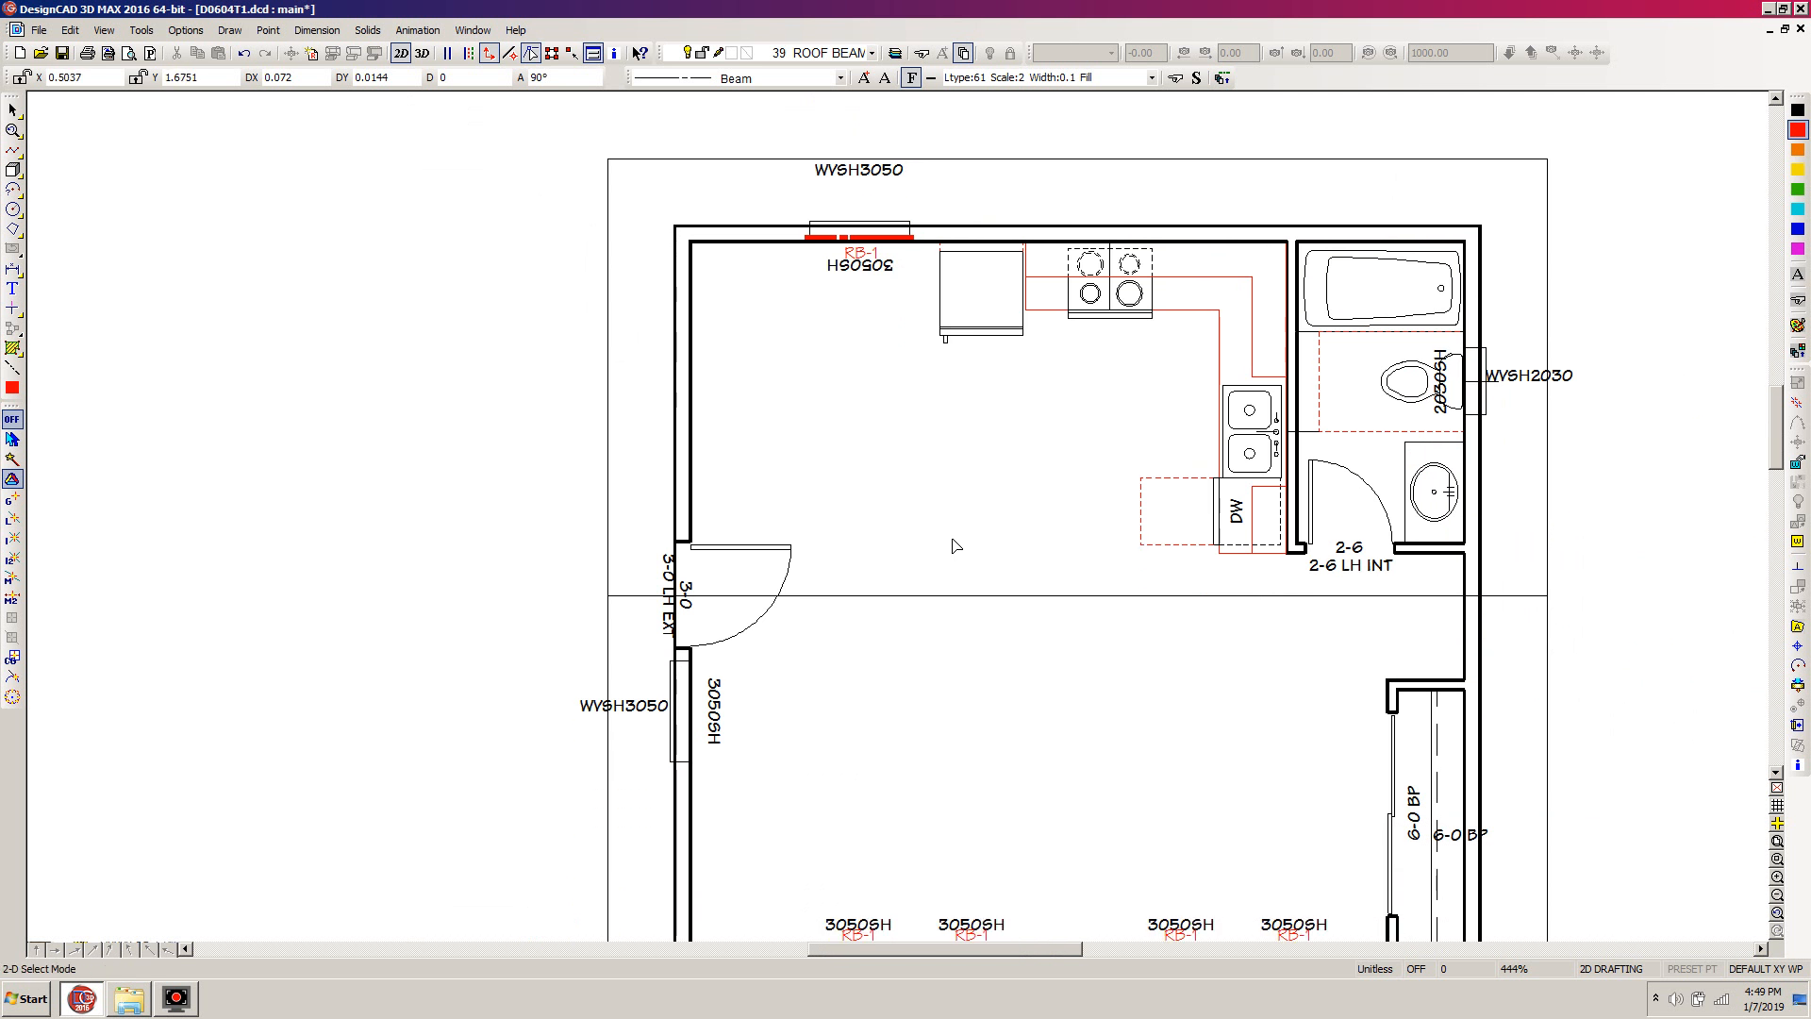
scroll(965, 524, "down", 1)
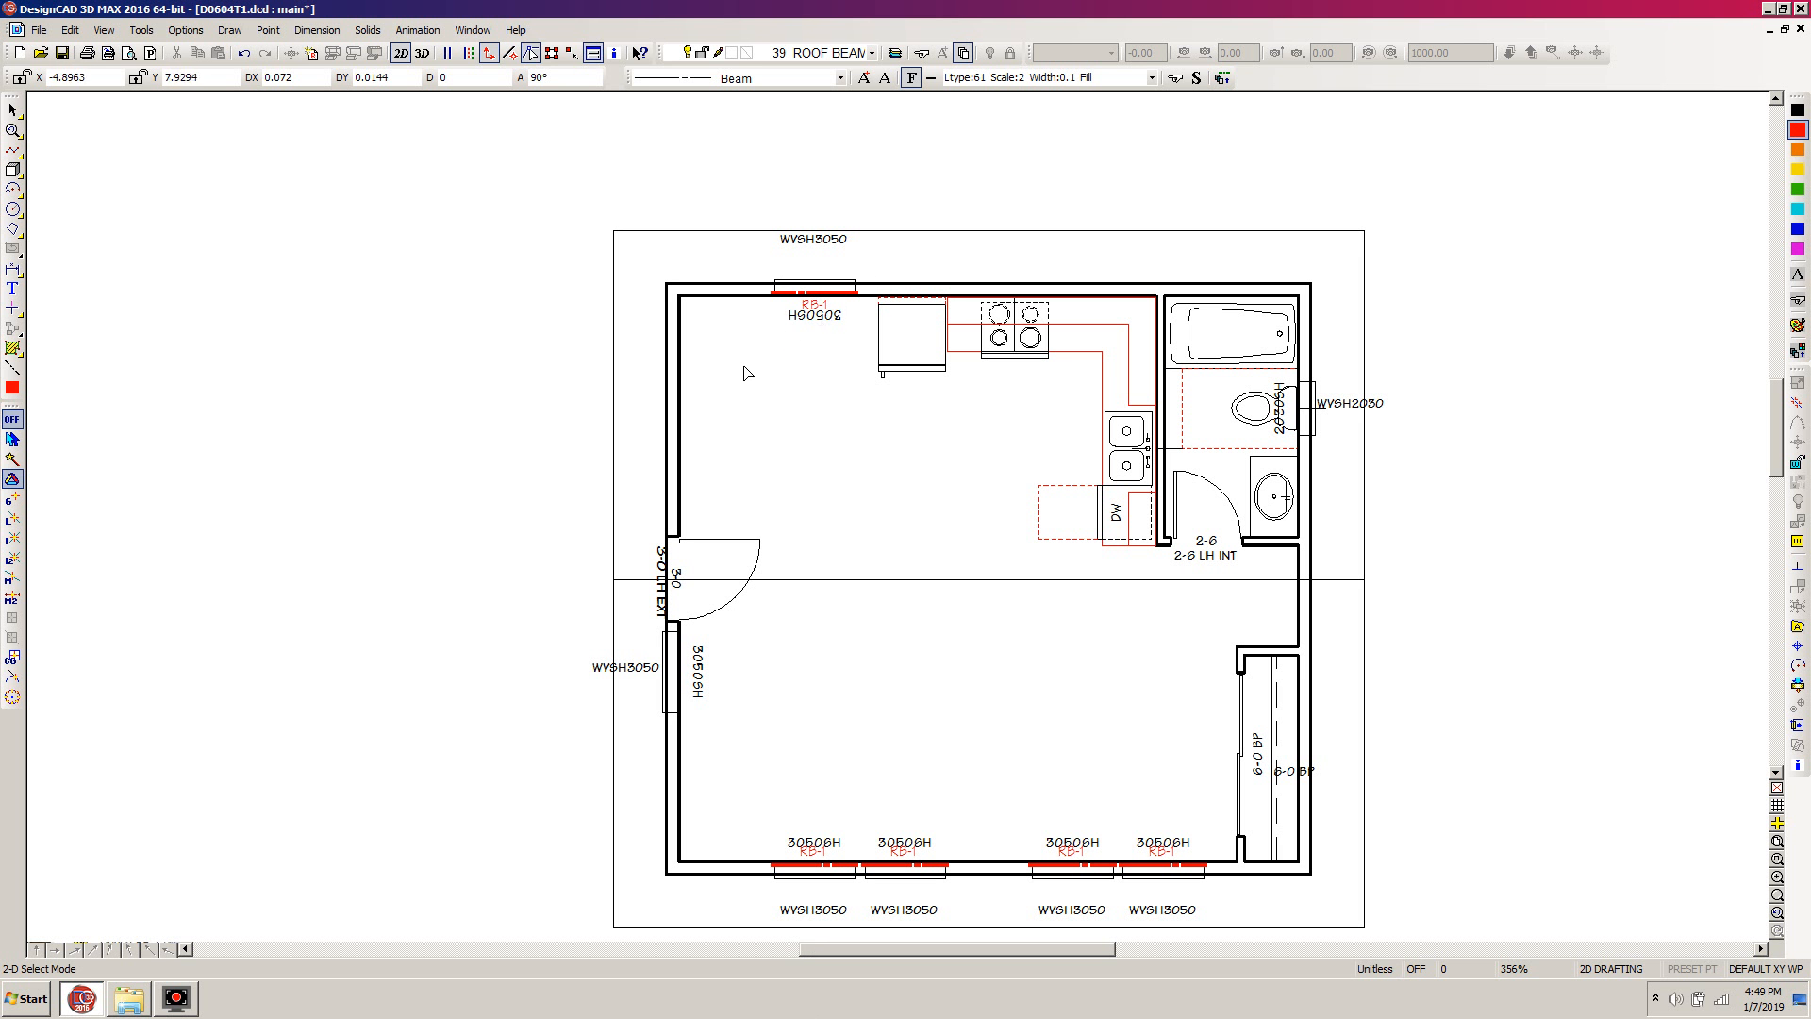
Select the beam and RB-1 label at the kitchen window and set their handle at the window's lower-left corner
left_click_drag(580, 445, 947, 289)
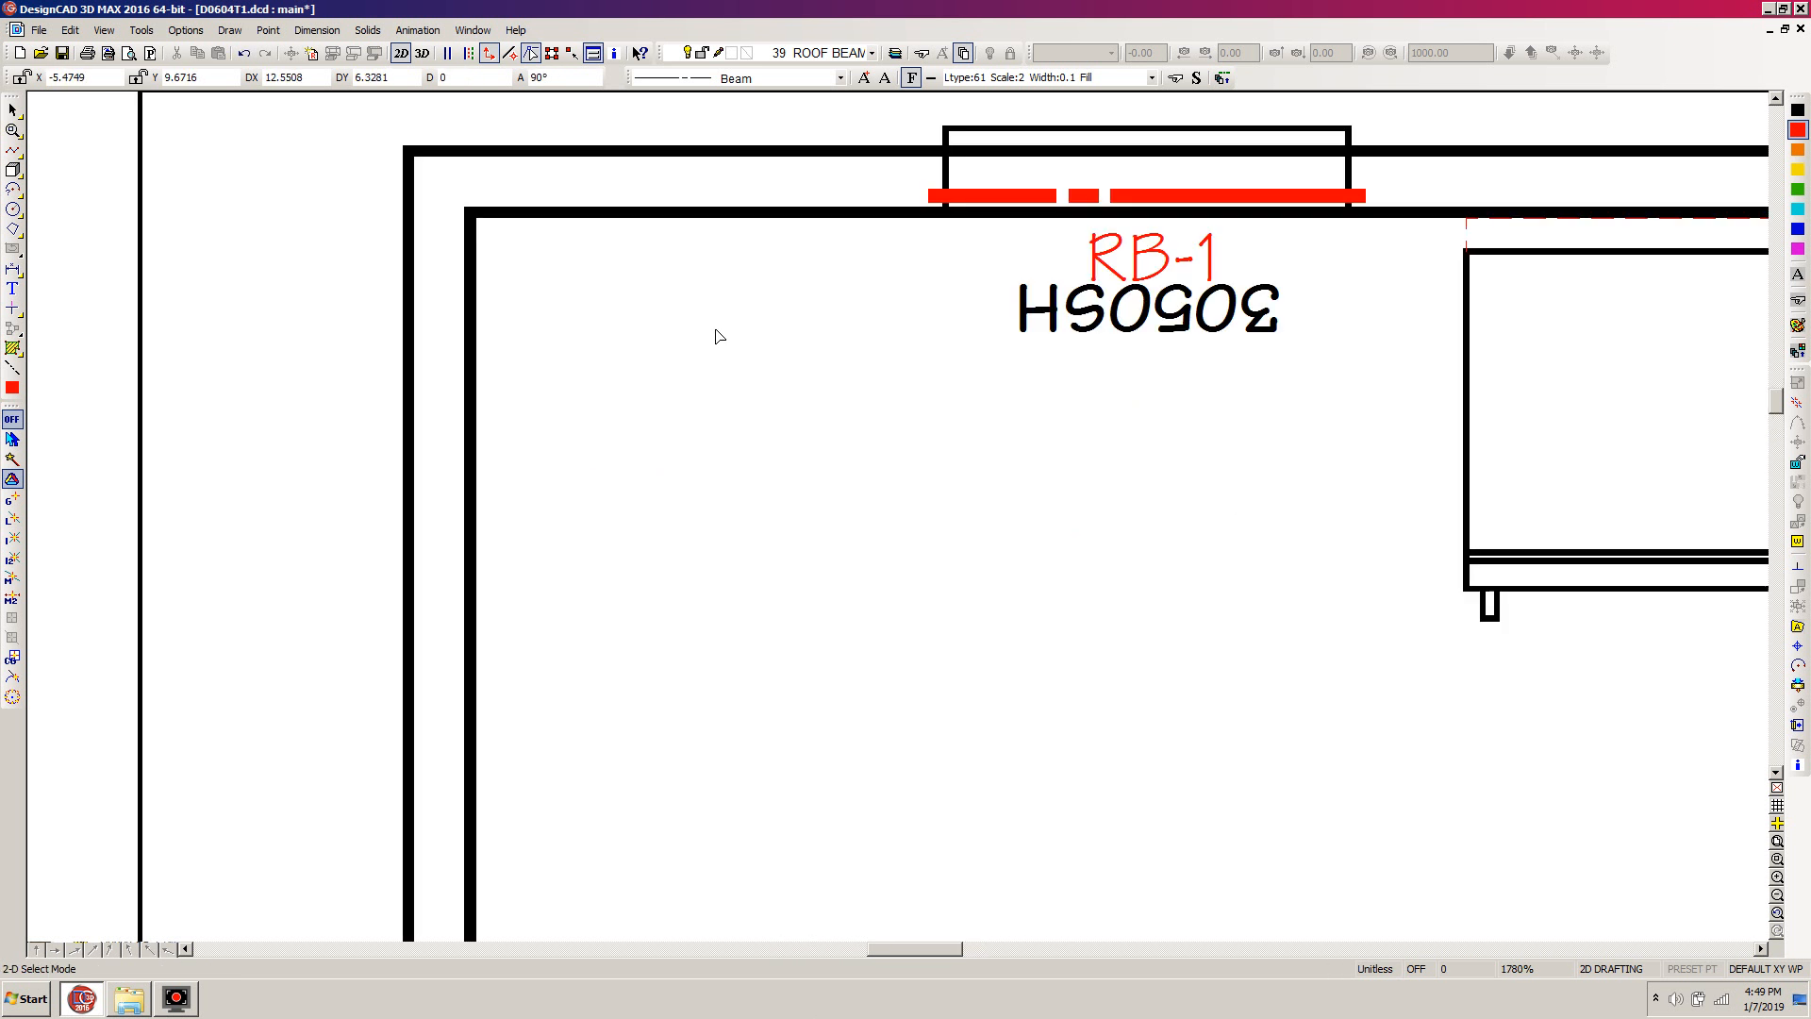
left_click(1144, 193)
left_click(1144, 252)
left_click(1144, 250)
left_click(1144, 250)
left_click(1099, 194)
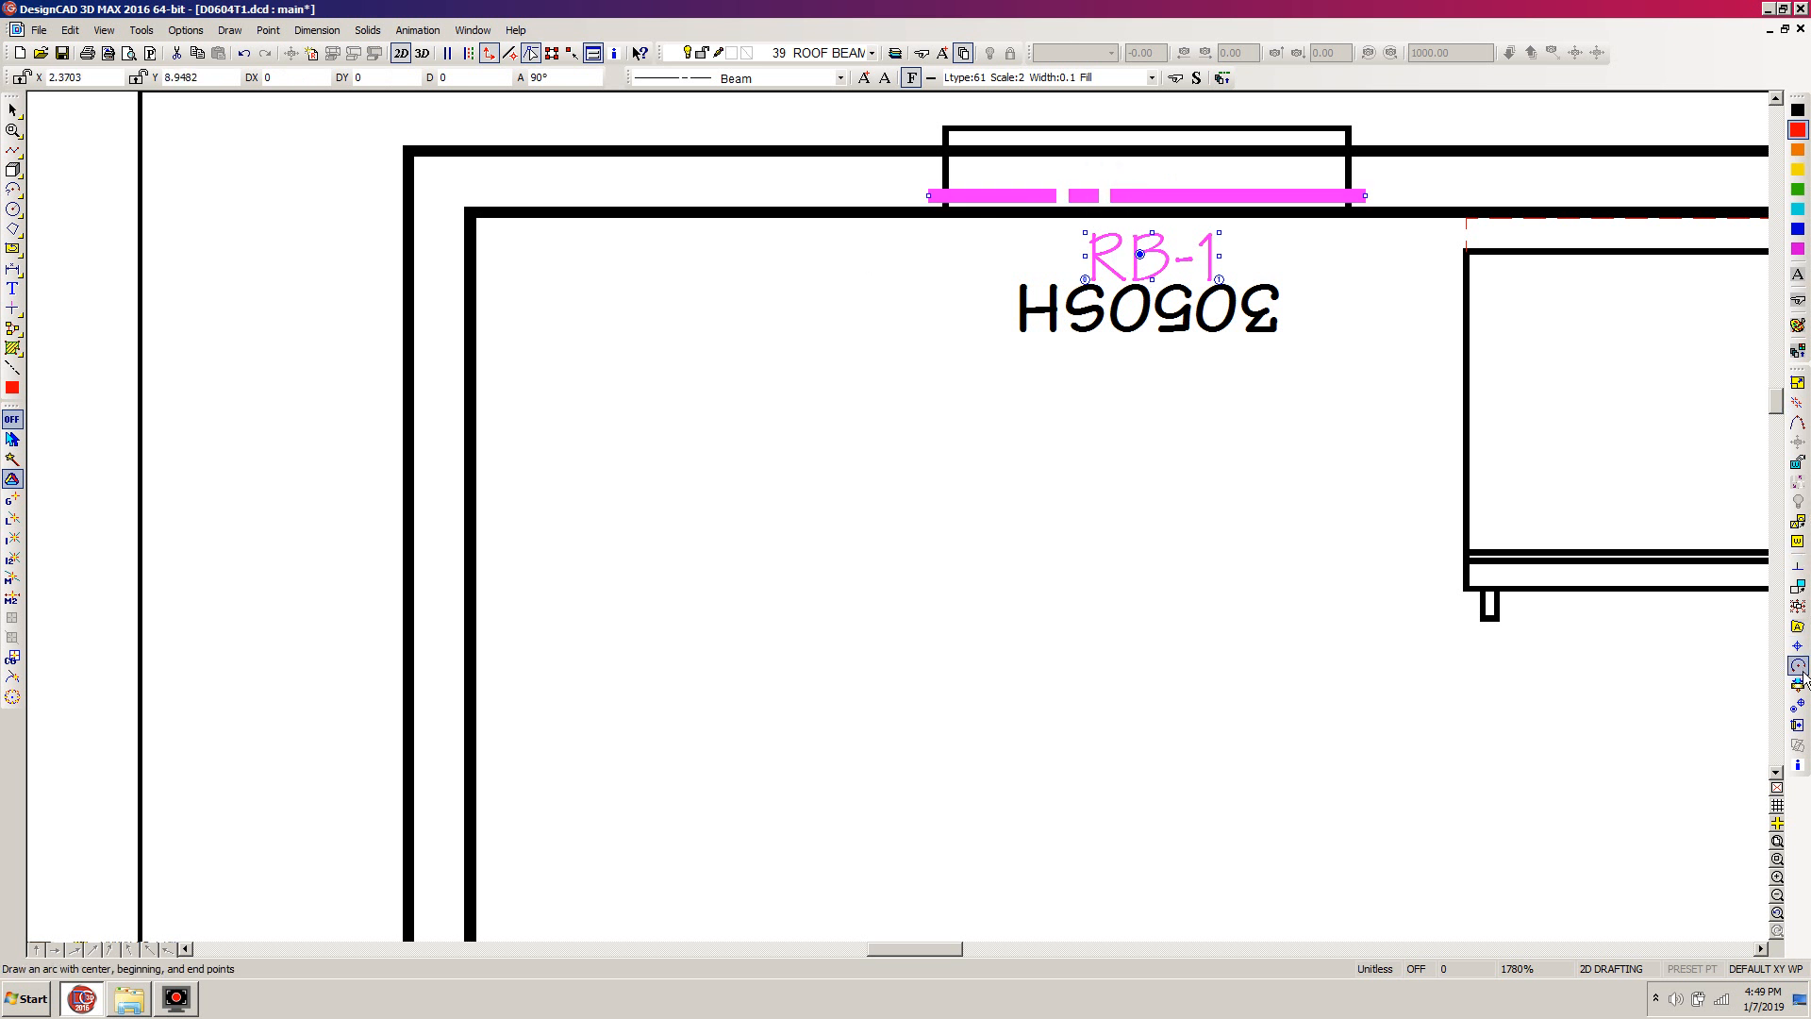
left_click(1799, 705)
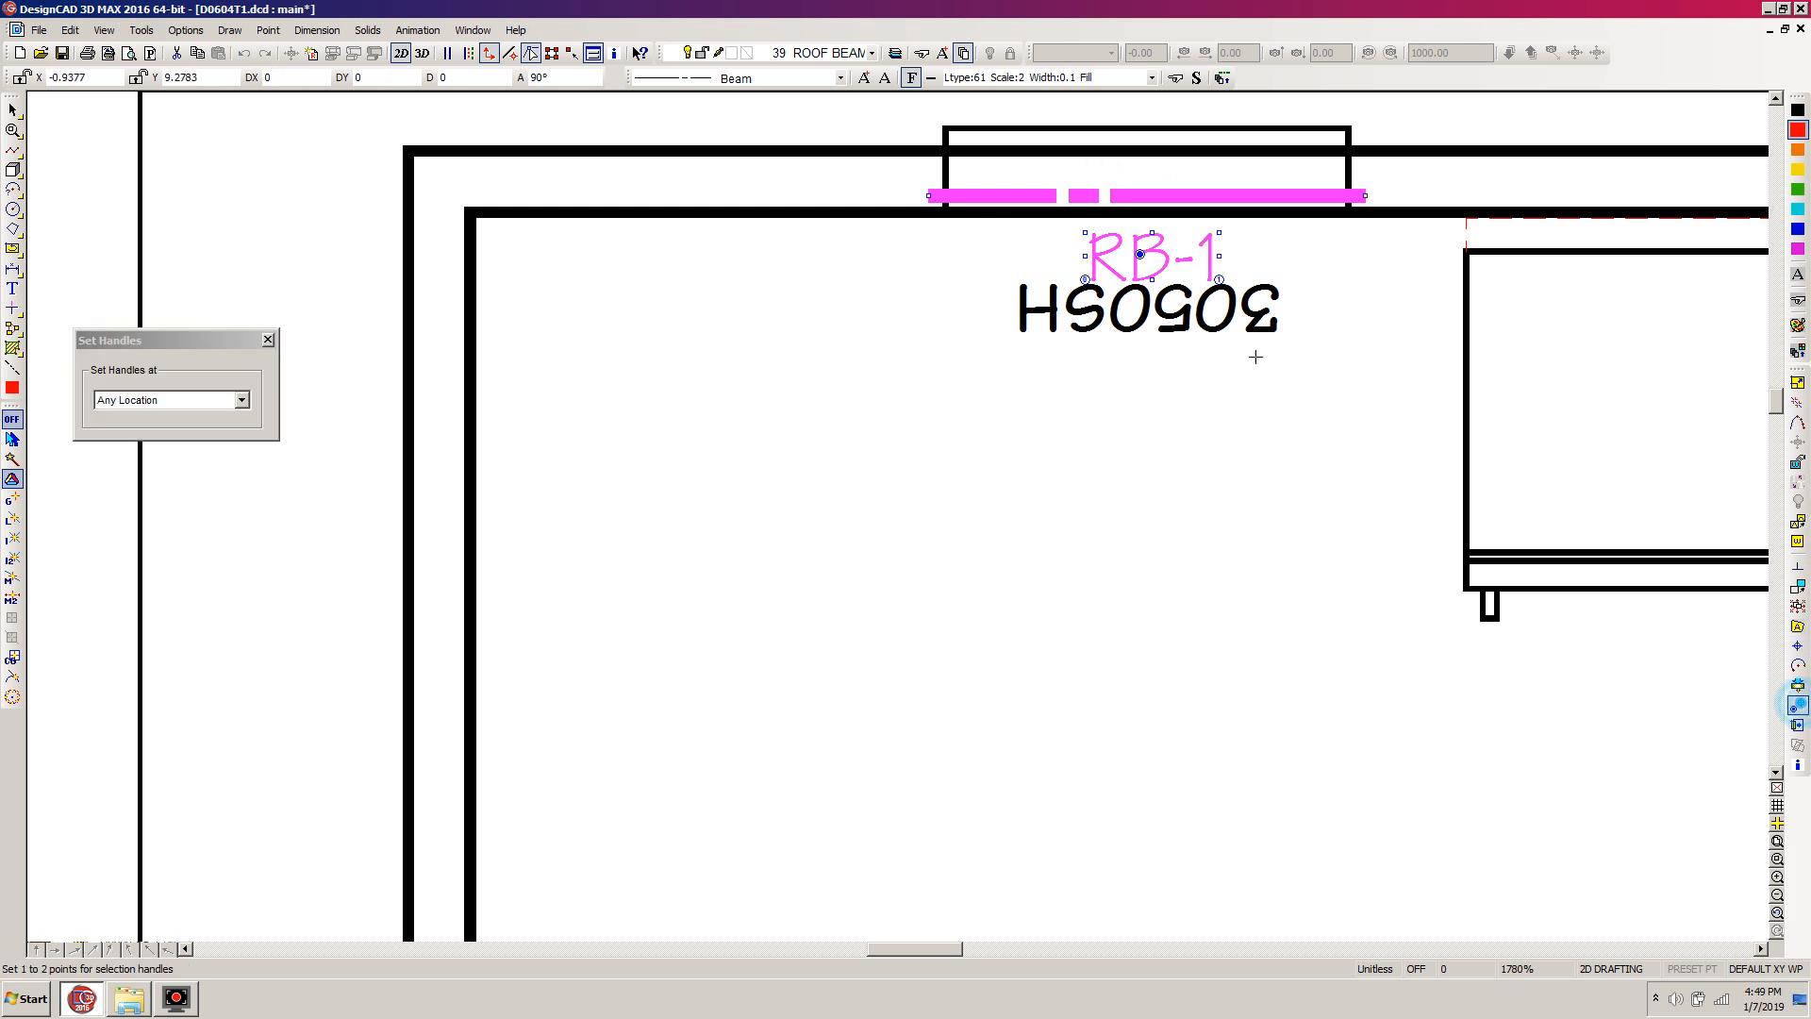
left_click(951, 216)
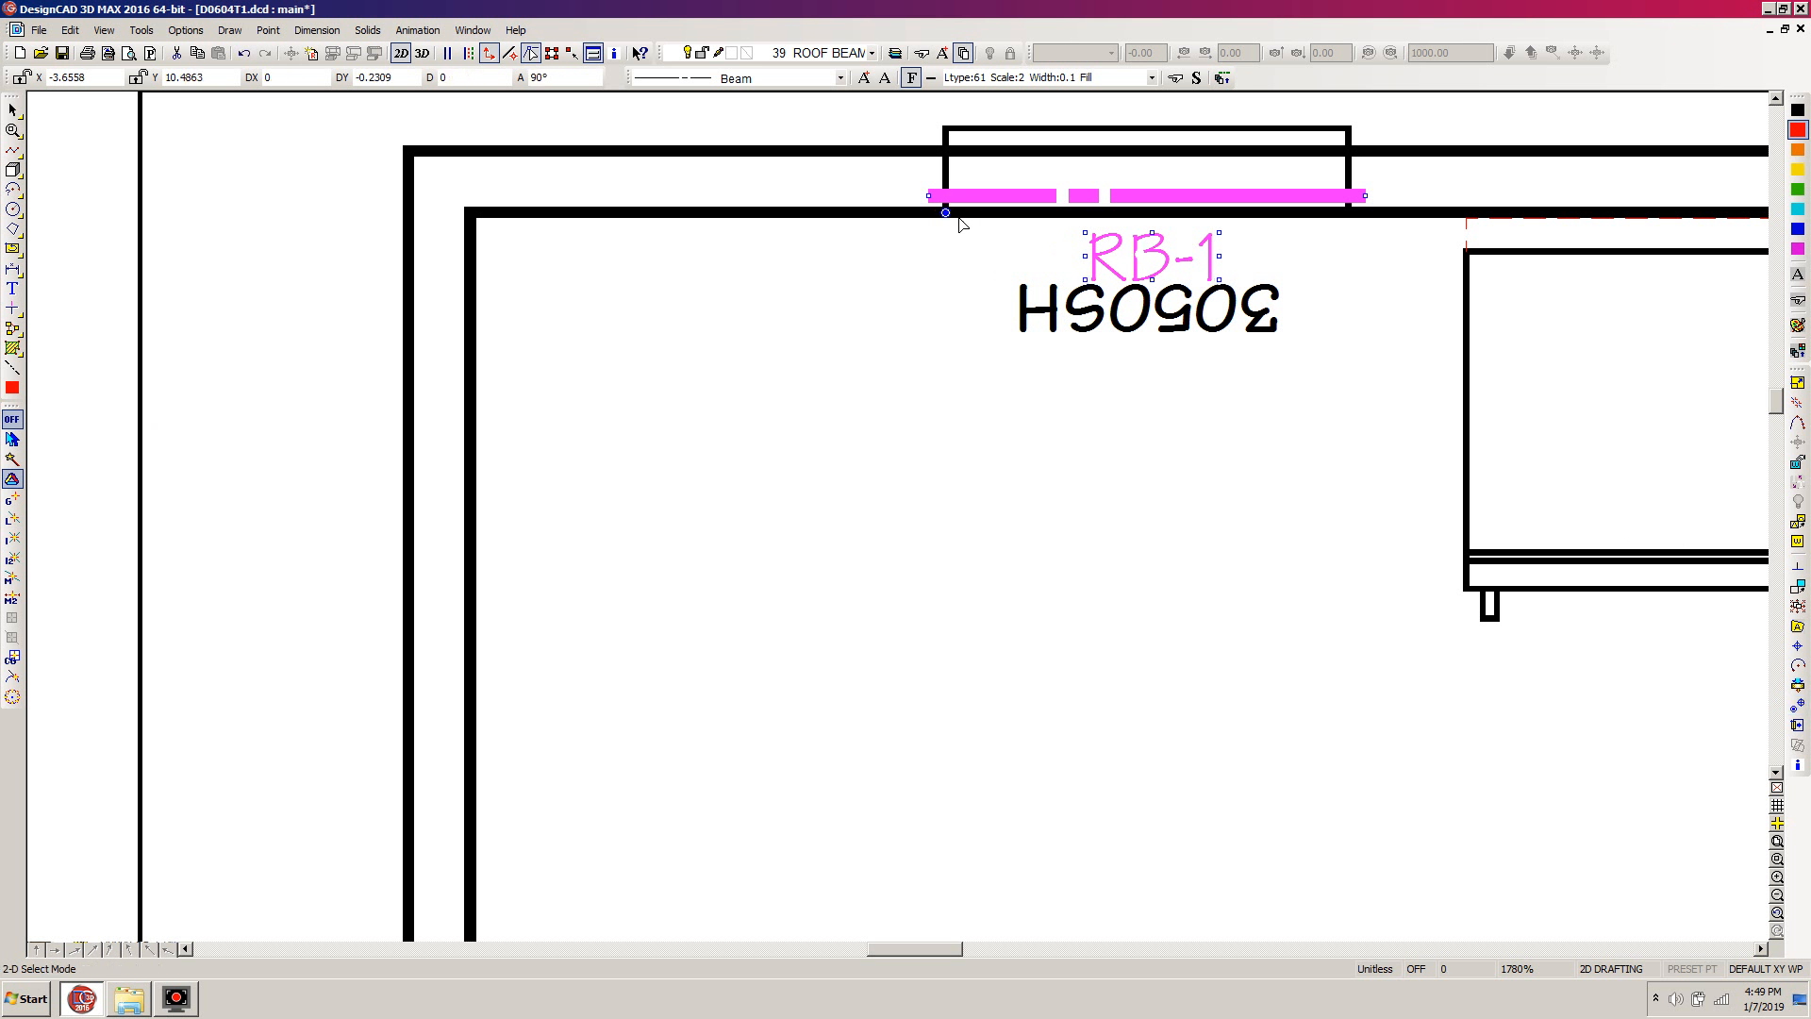
Duplicate the kitchen window's beam and label in place and rotate the selected set 90 degrees counterclockwise about its handle
key("c")
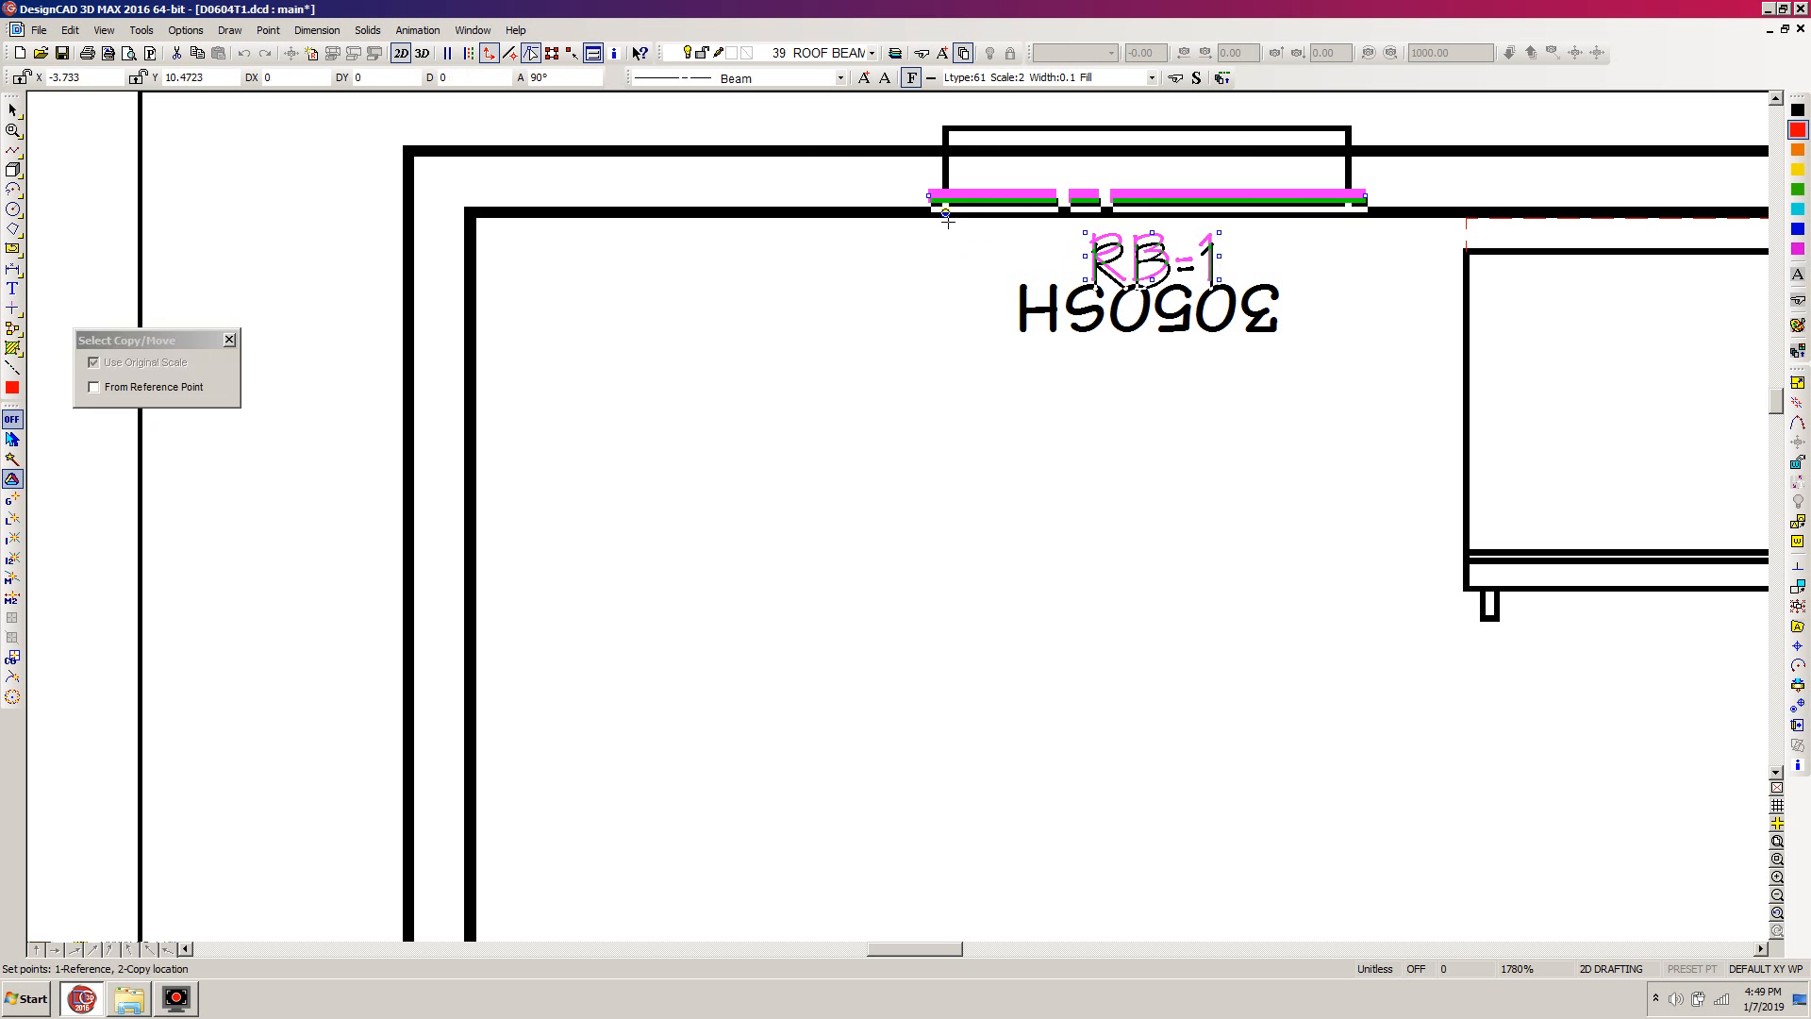
left_click(947, 220)
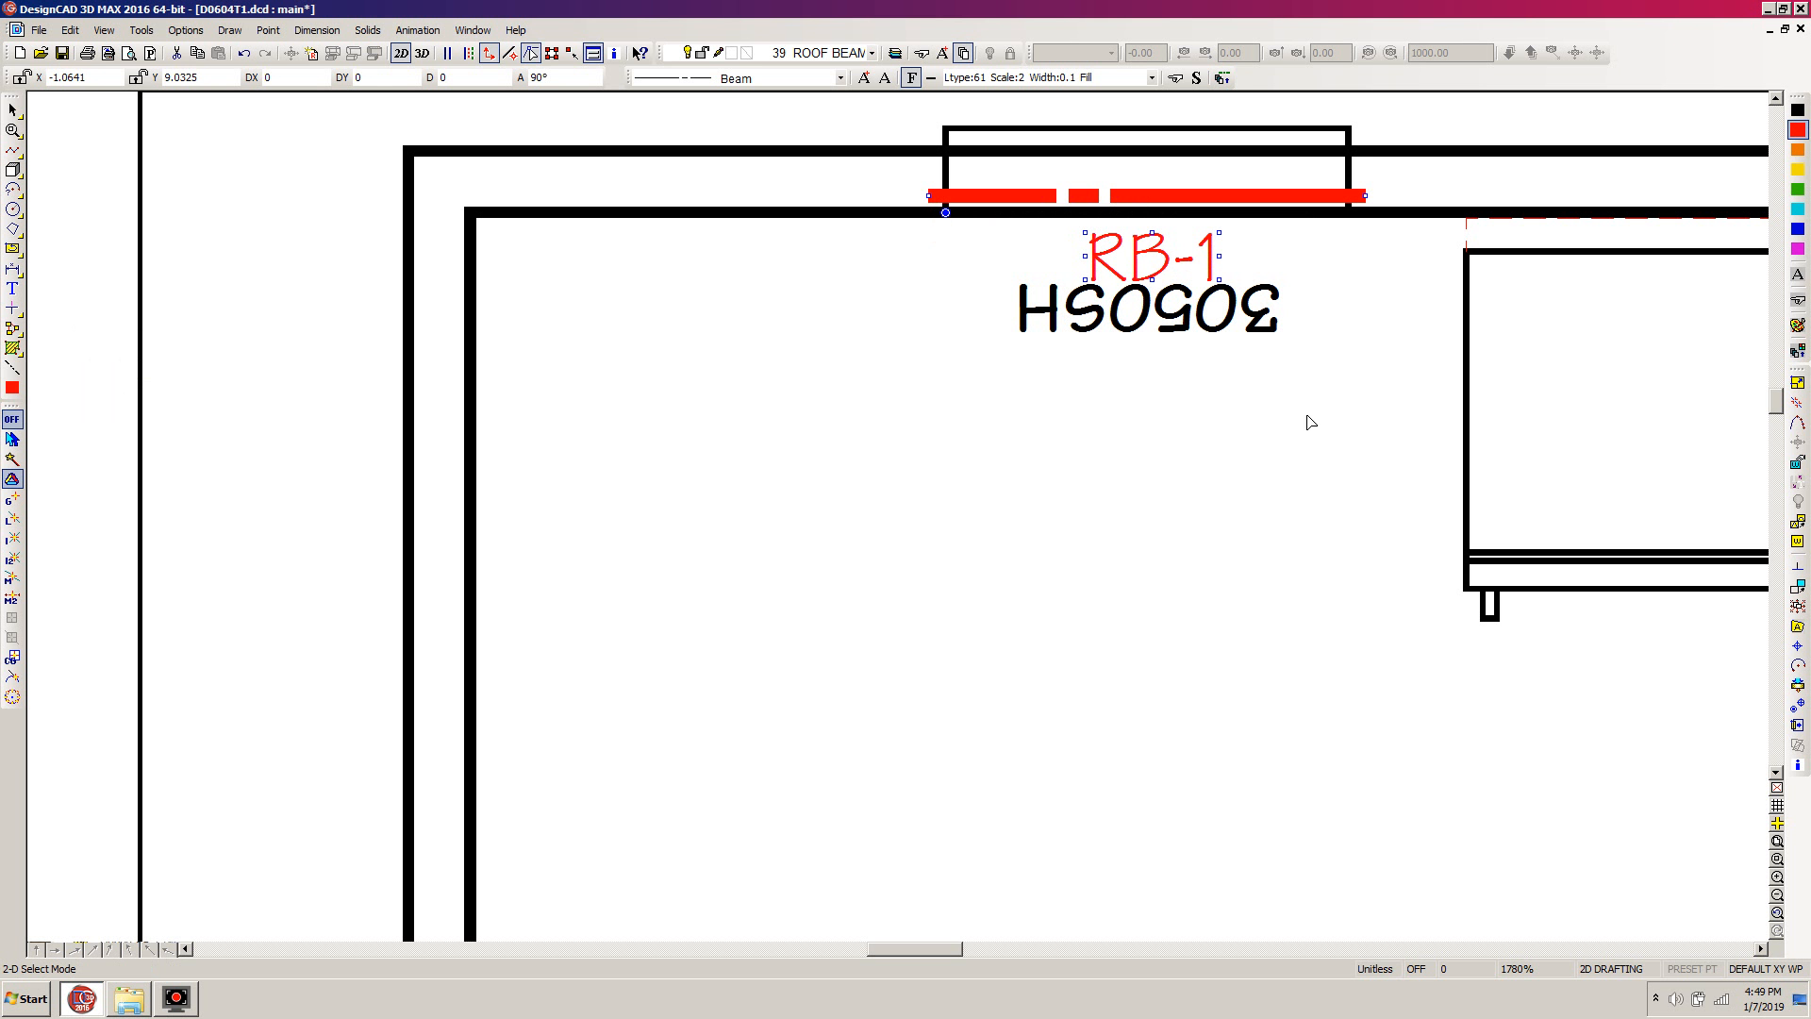
type("r")
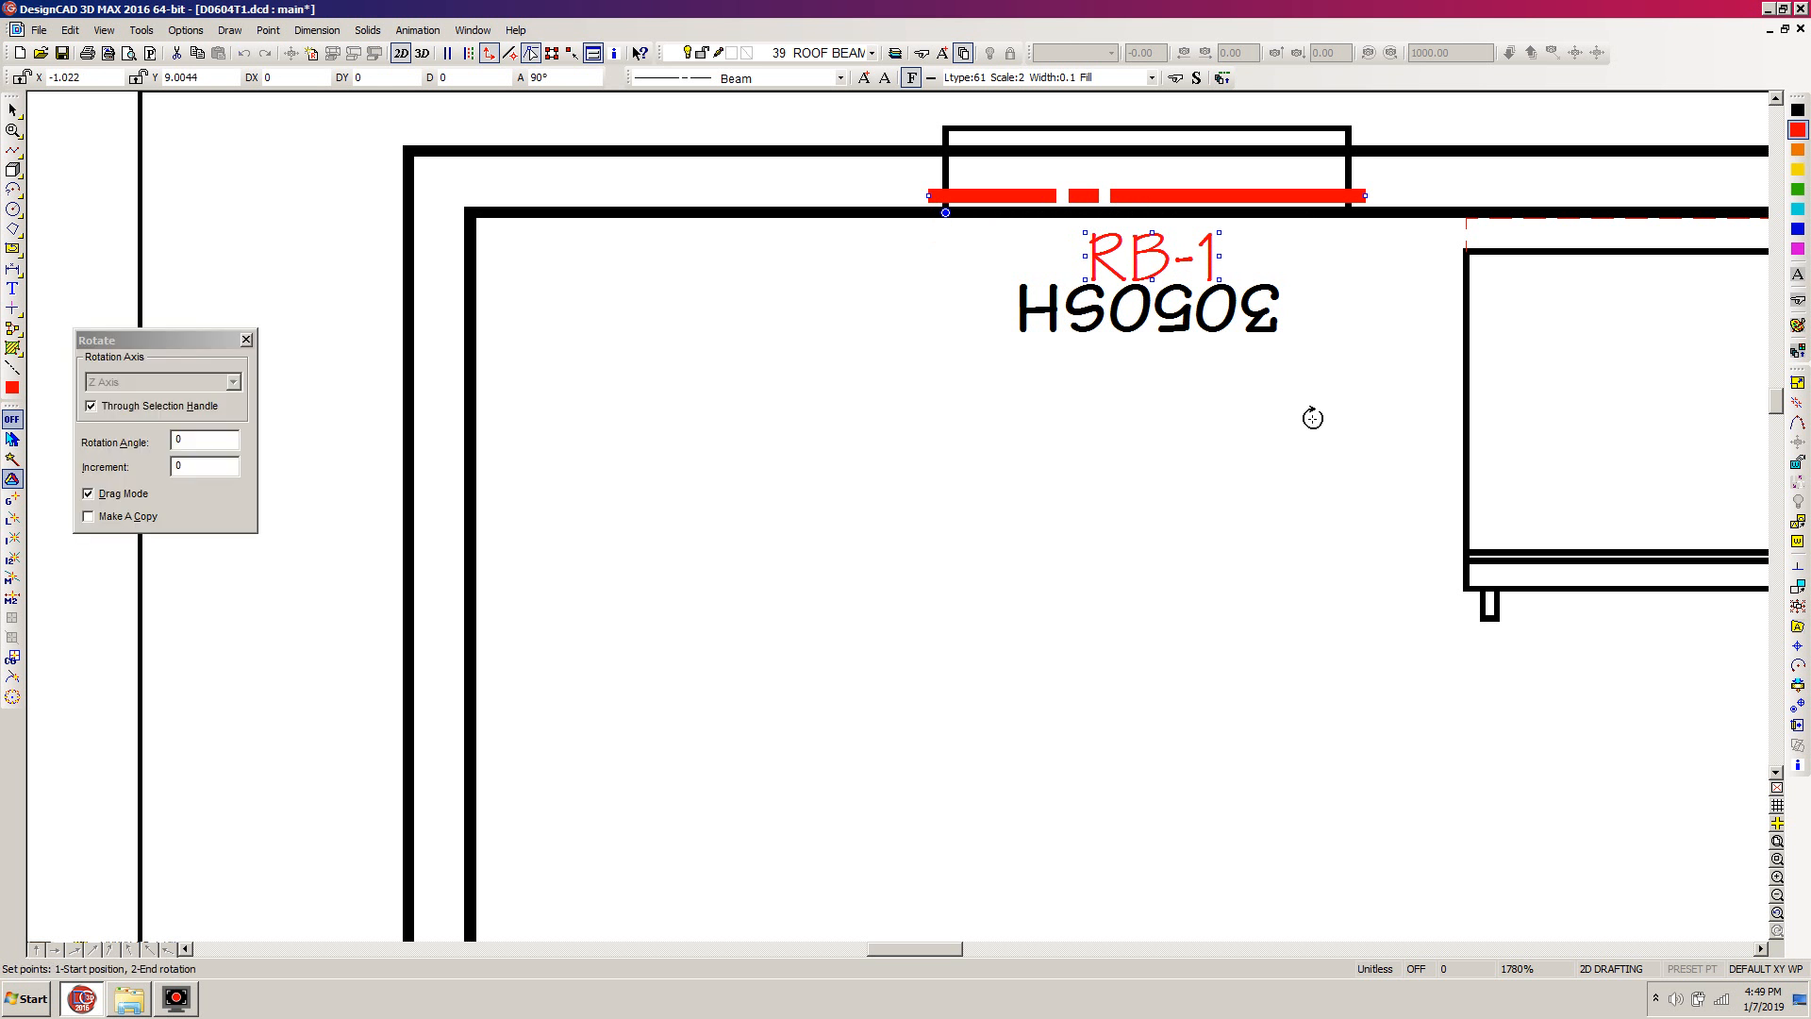
type("-90")
key("Return")
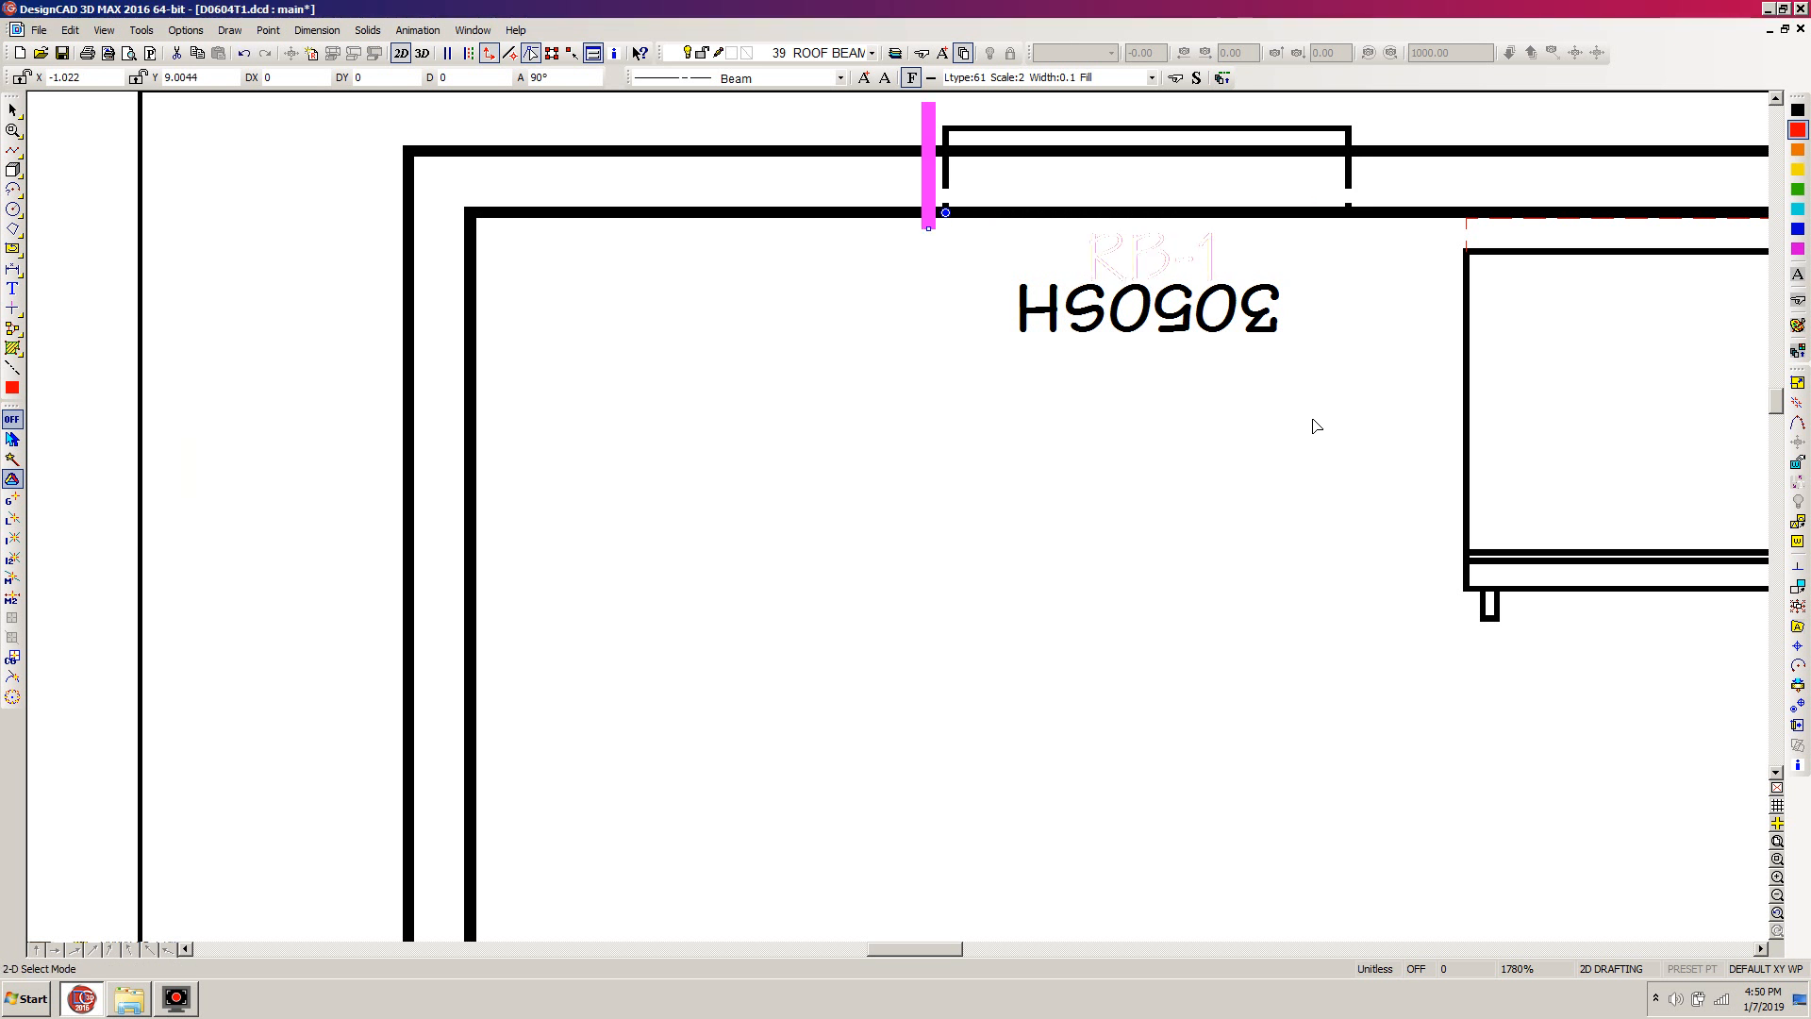
Move the rotated beam and label to the lower inside corner of the 3050SH window in the left wall below the entry door
scroll(1153, 556, "down", 4)
scroll(849, 513, "down", 5)
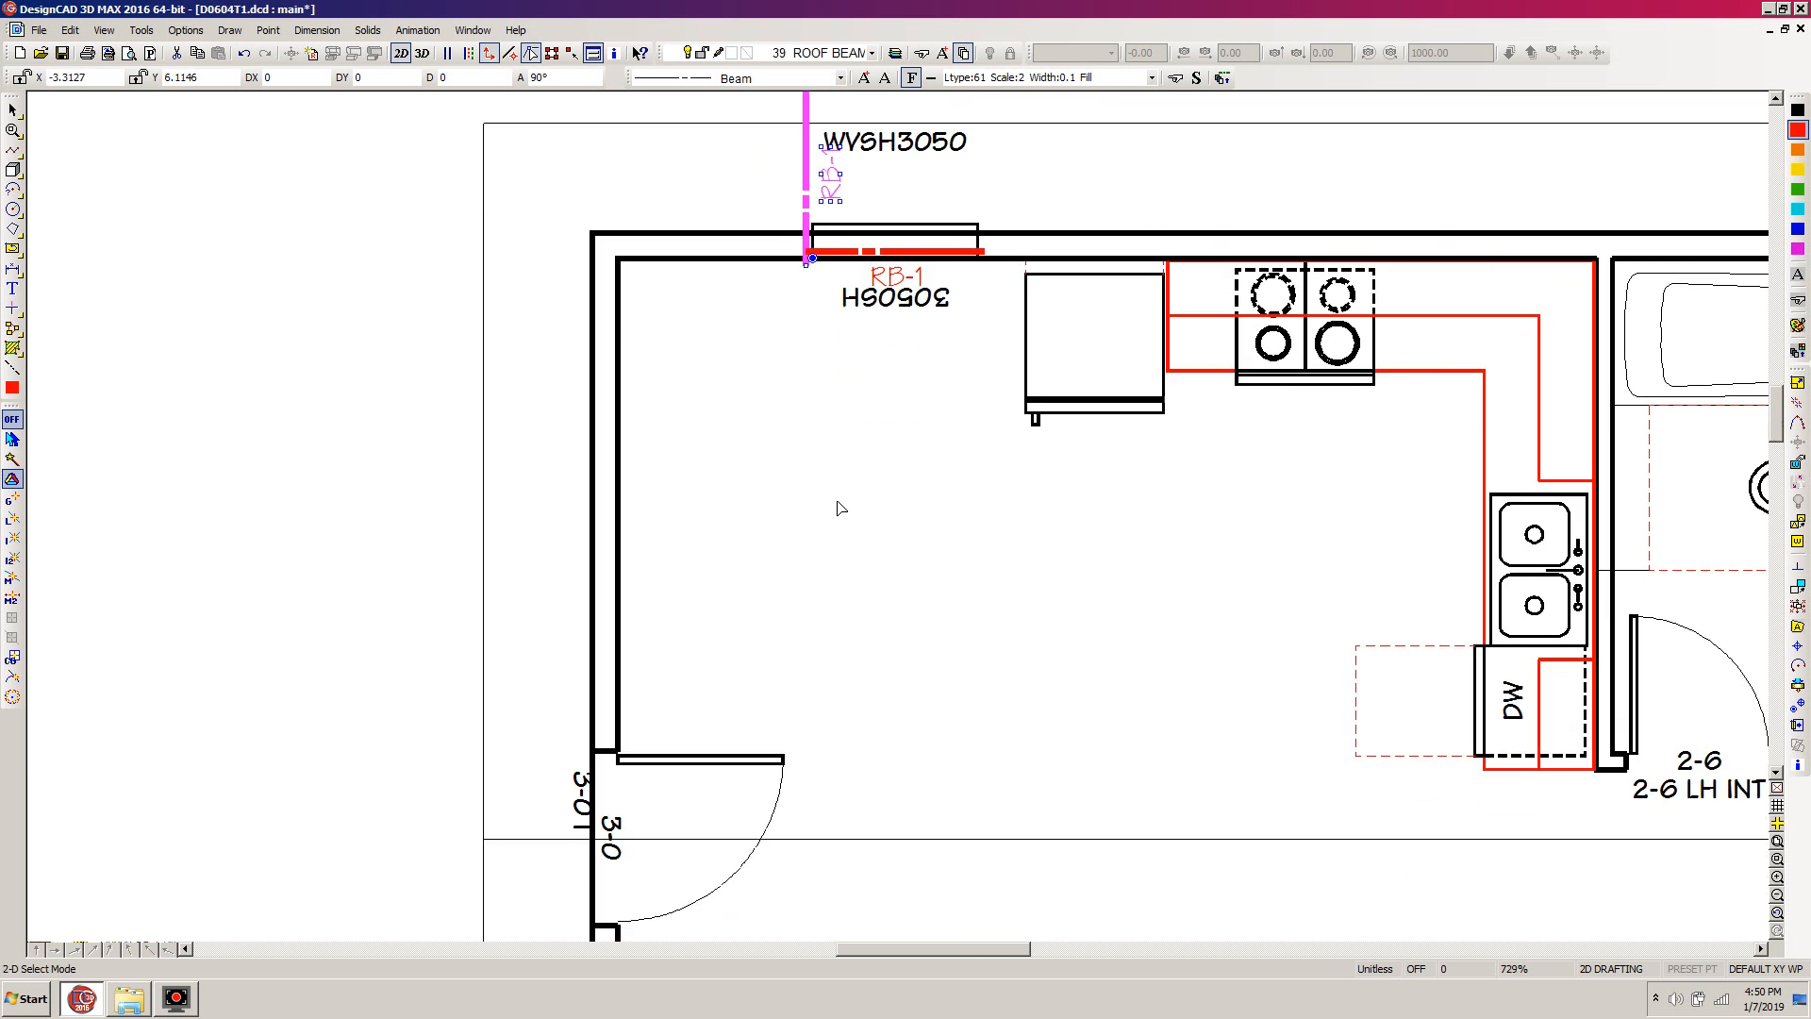
scroll(846, 511, "down", 4)
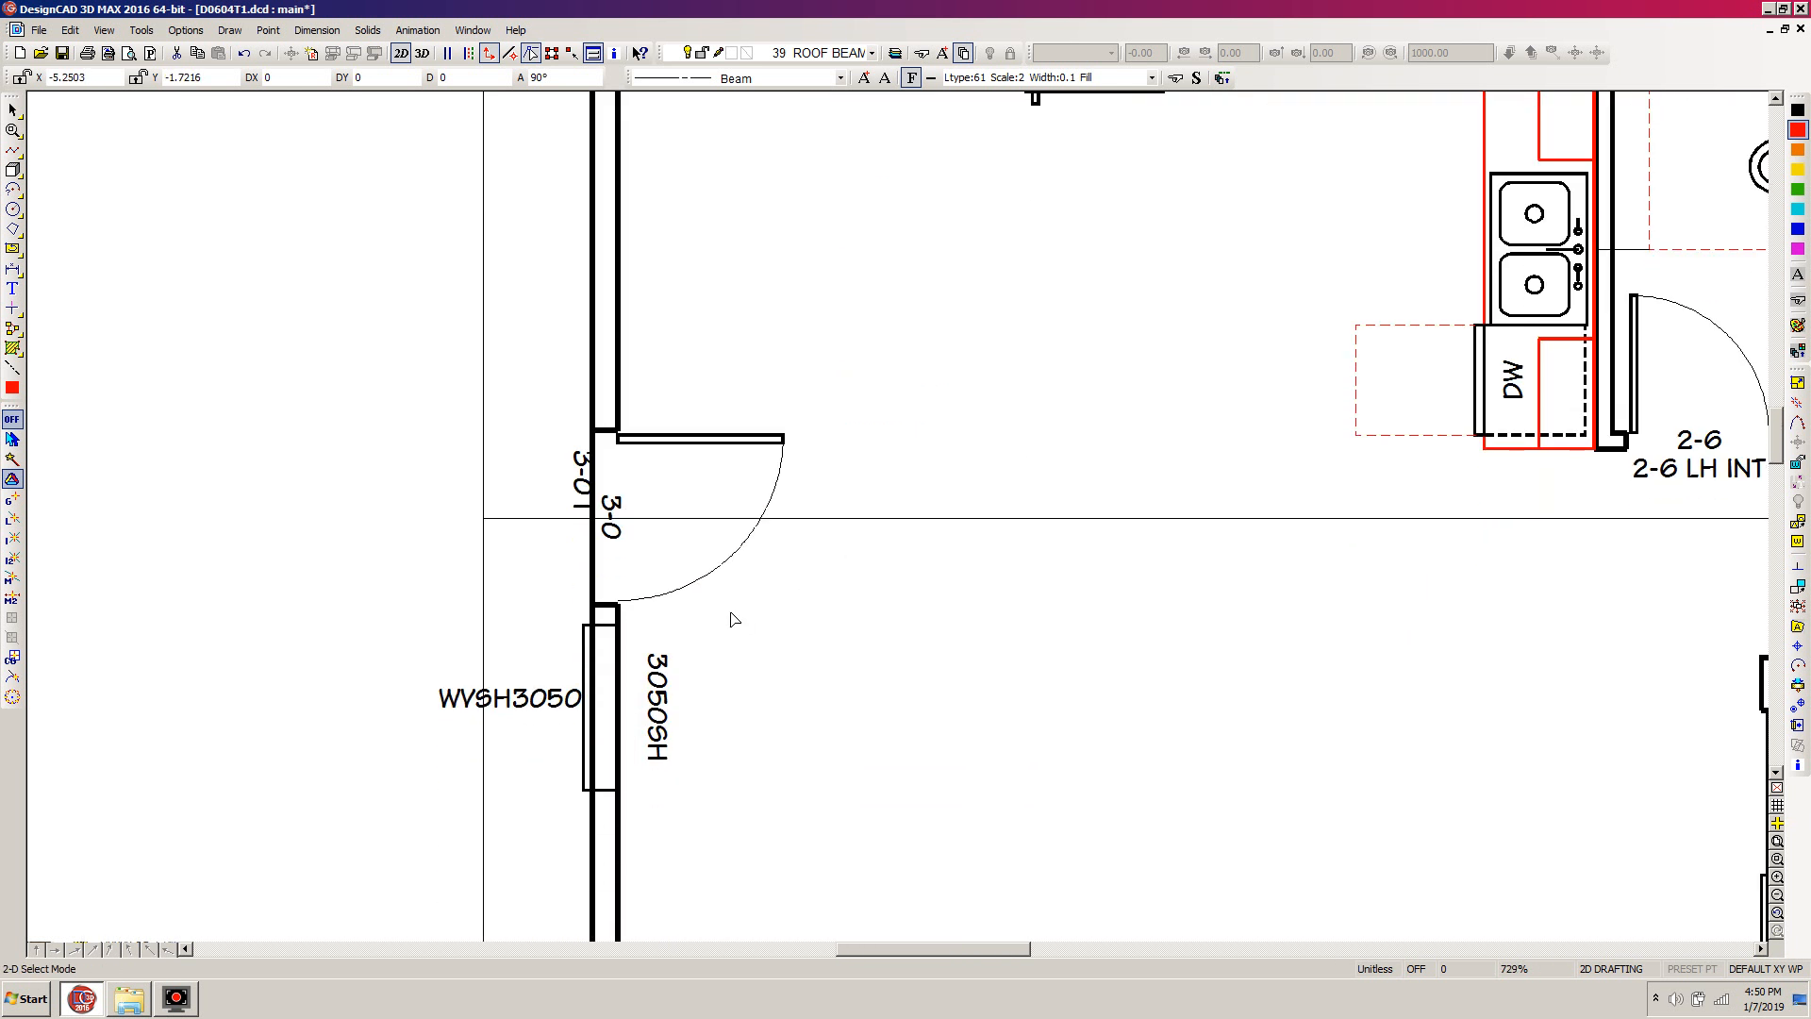
key("m")
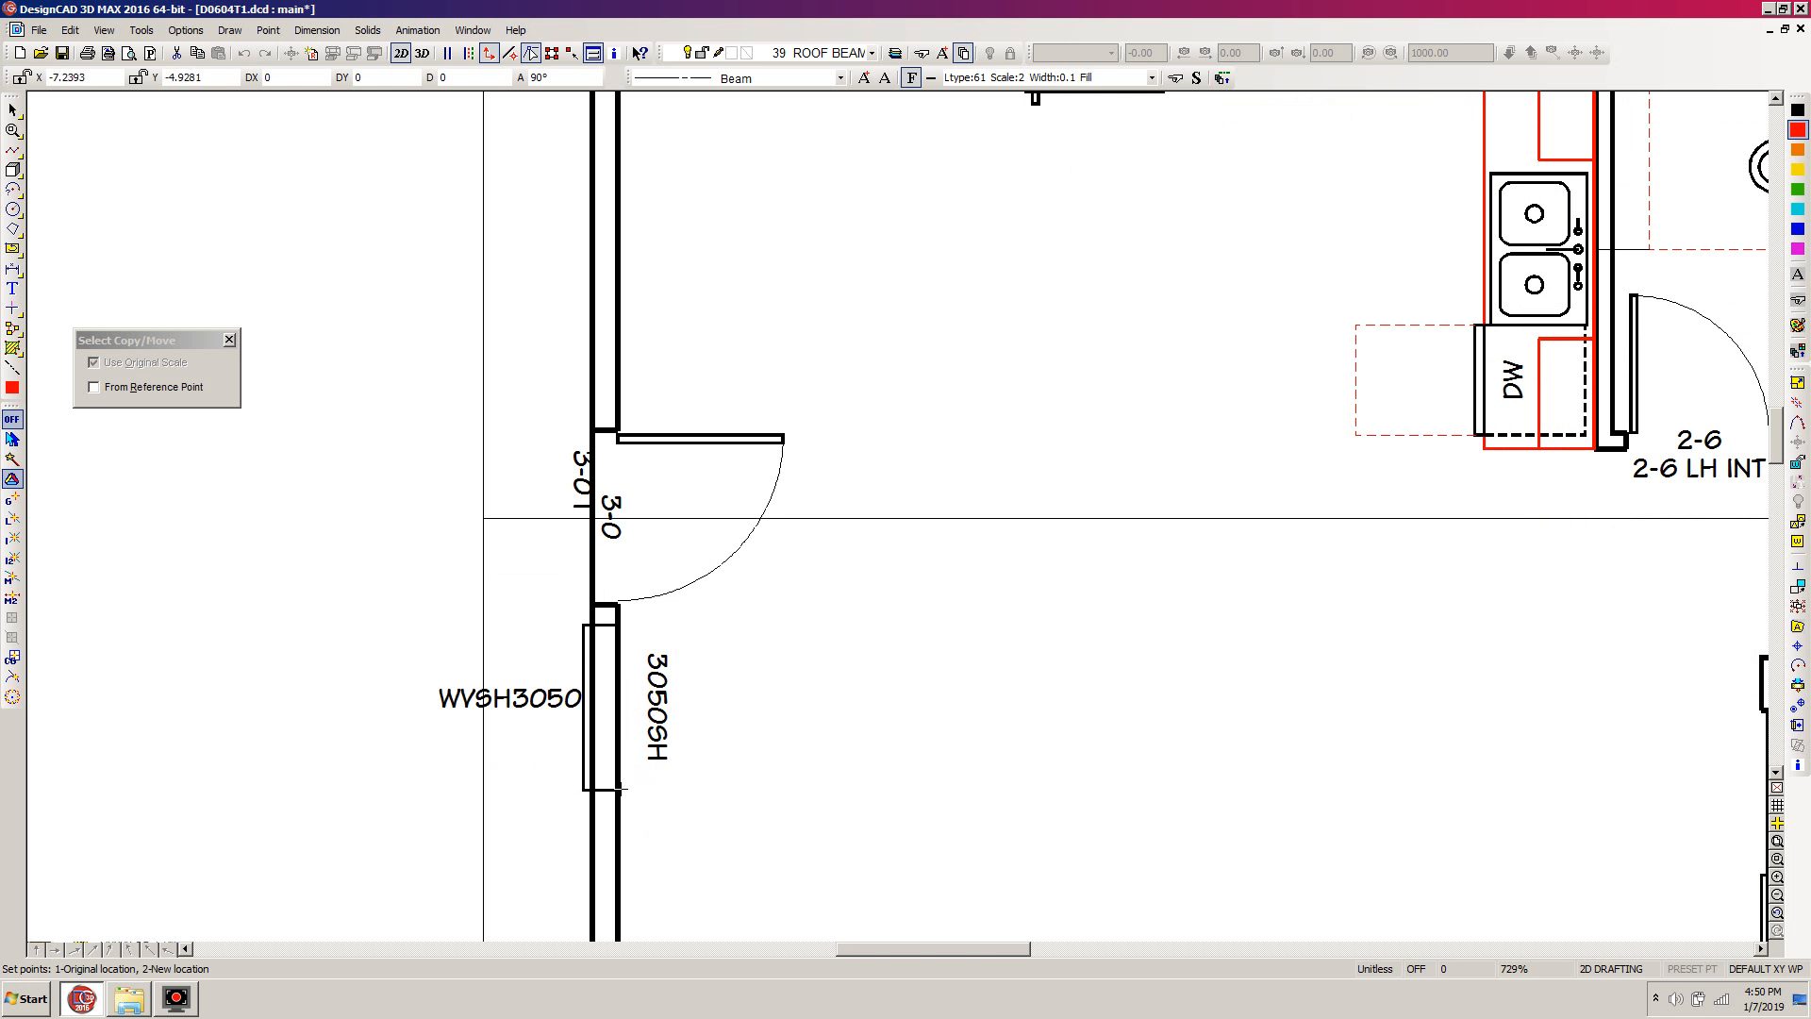
left_click(617, 791)
left_click(676, 834)
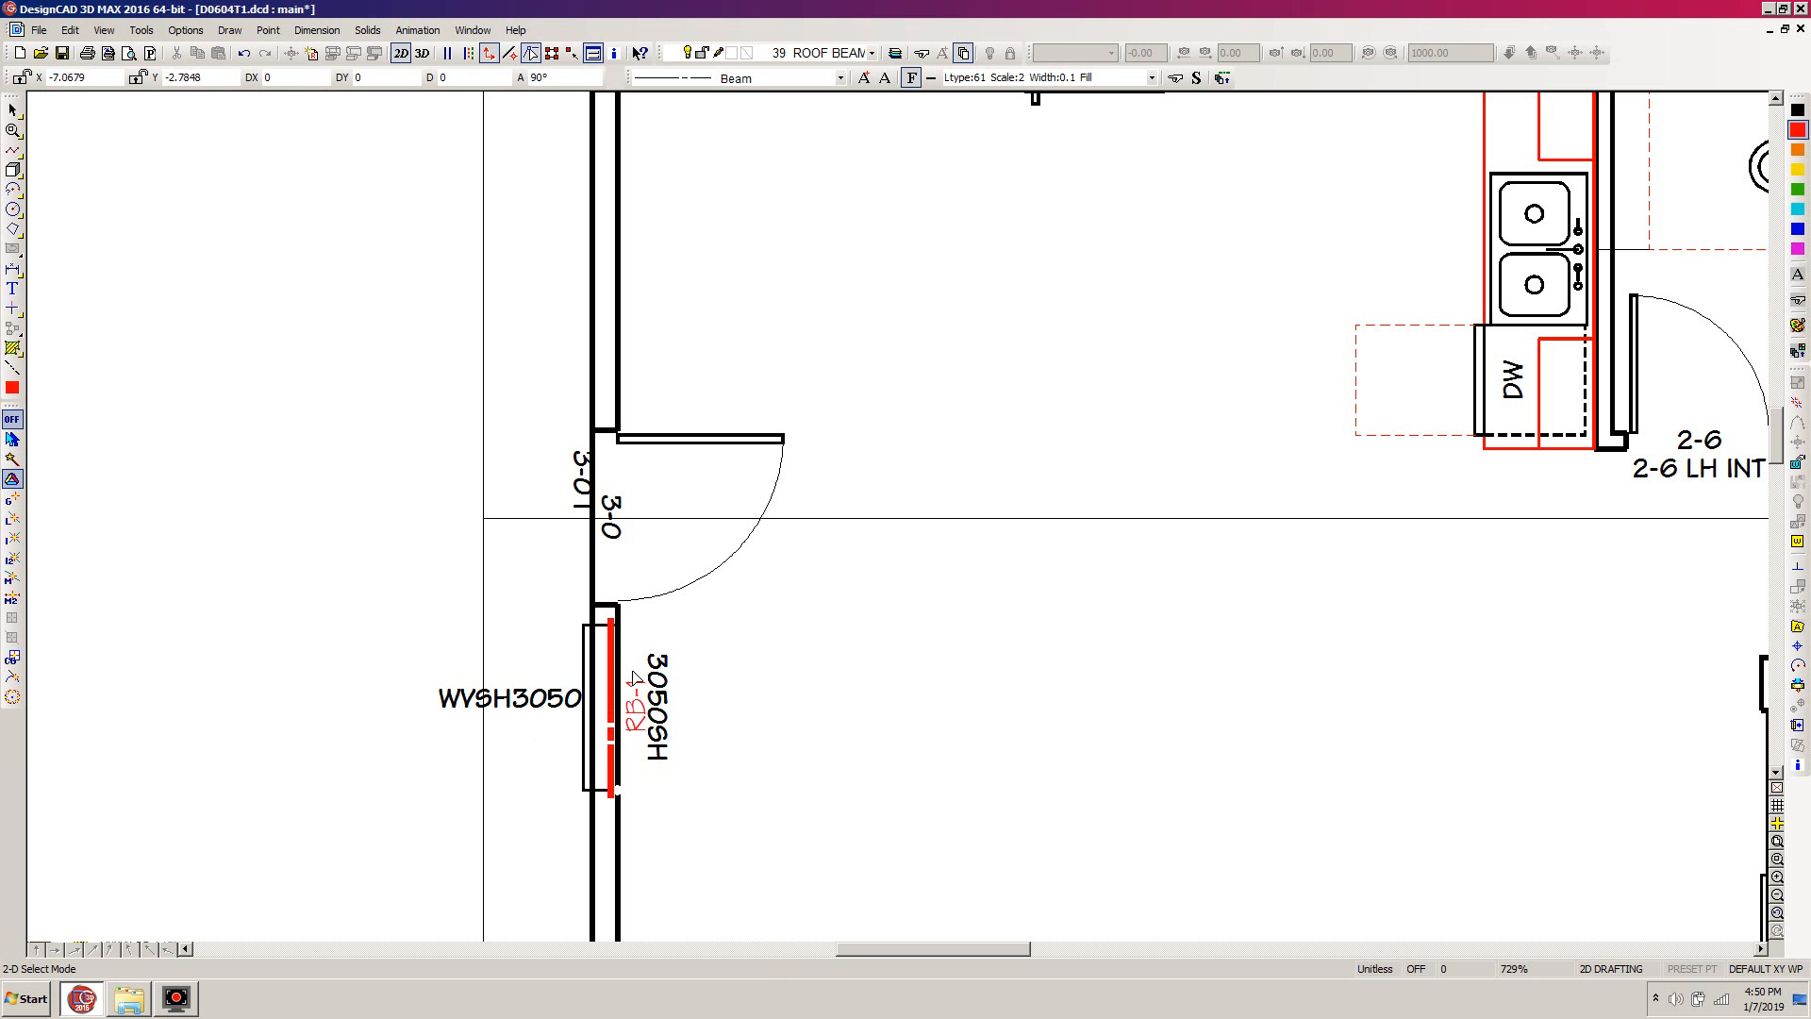
scroll(766, 689, "down", 3)
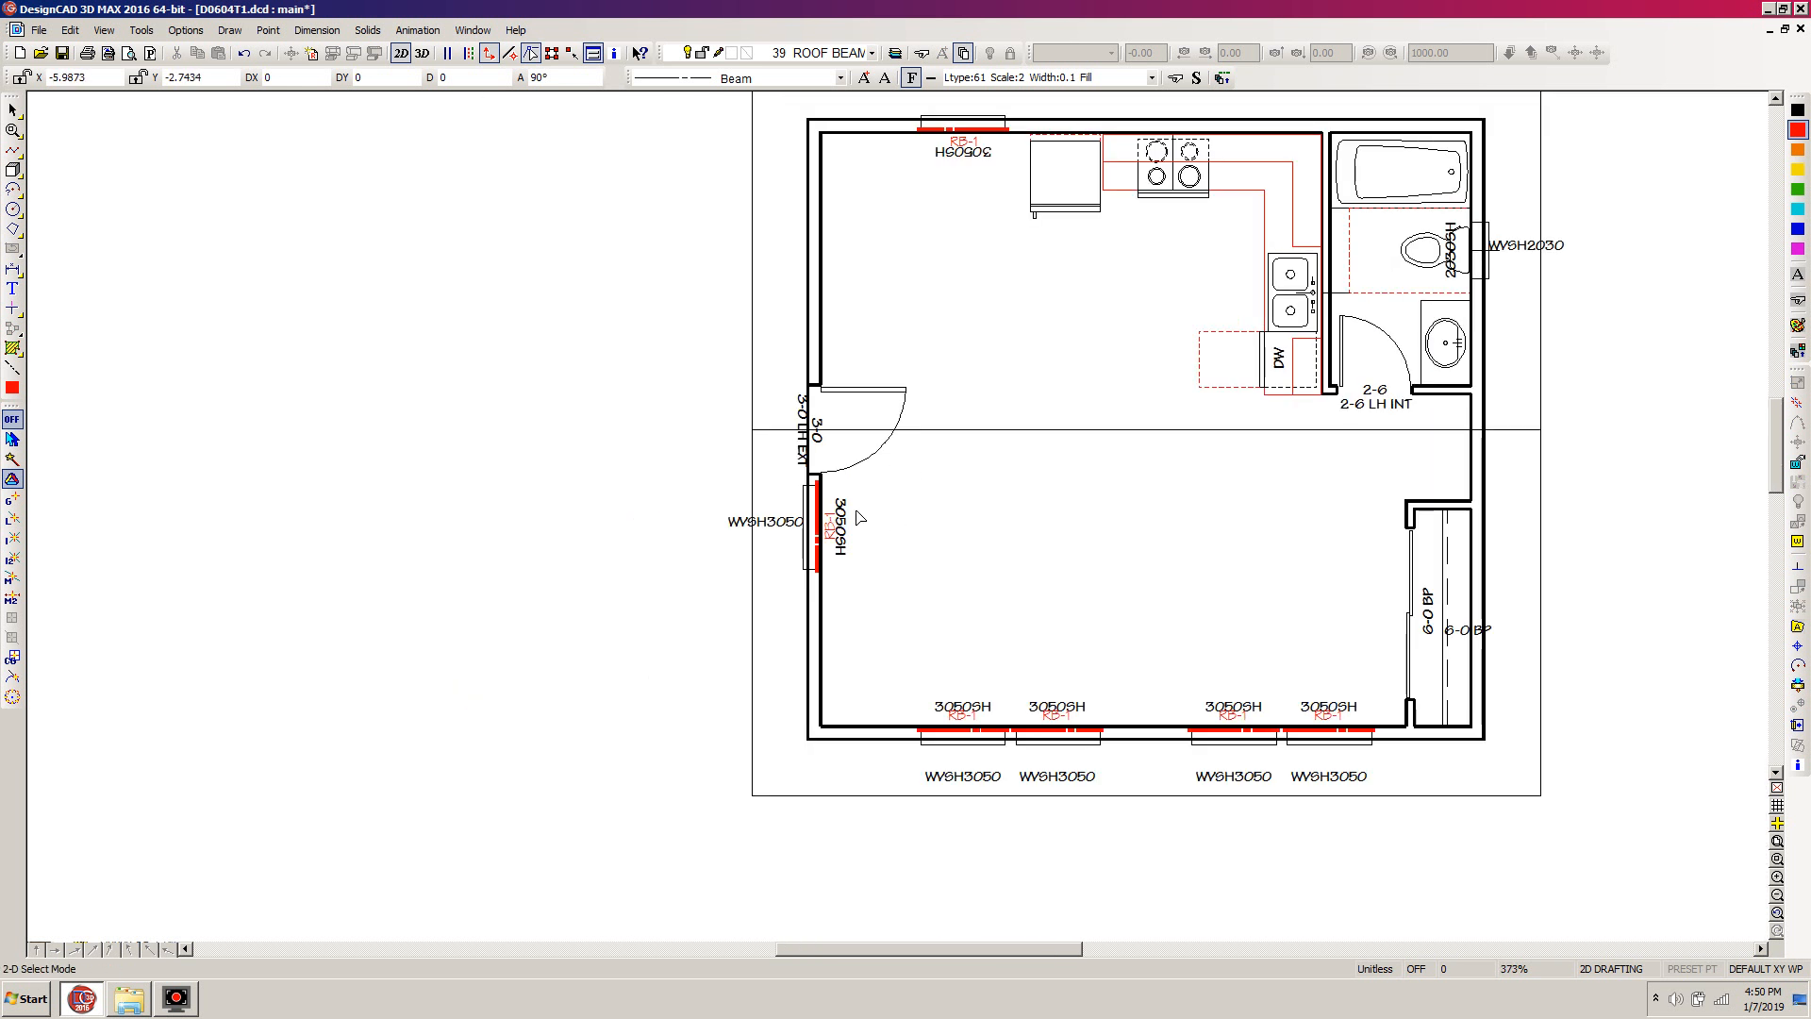